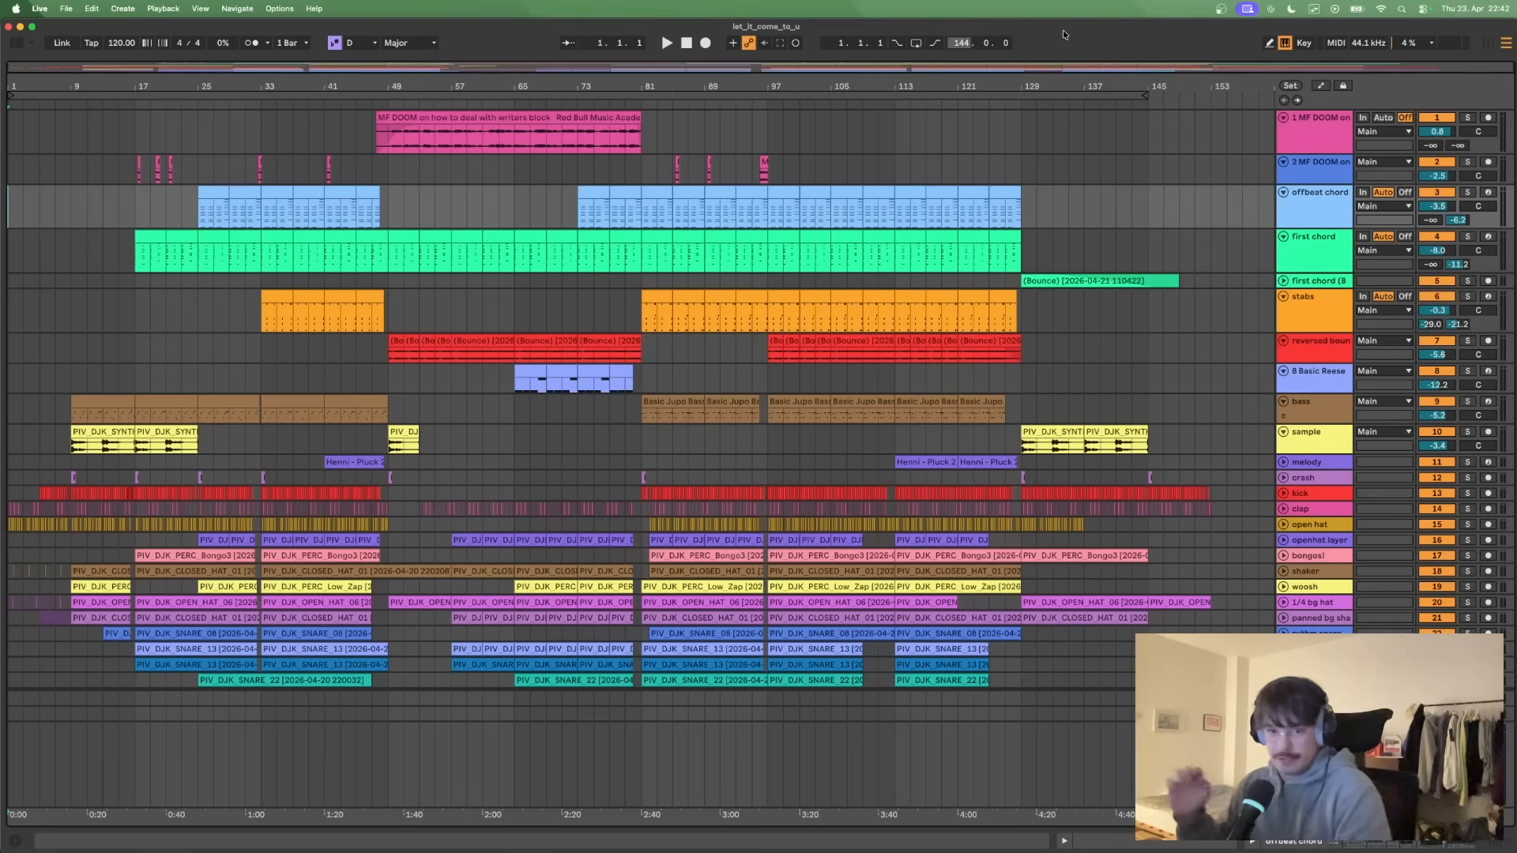
- Play the full arrangement from bar 79, and the soloed kick, clap and open hat from bar 85
click(624, 168)
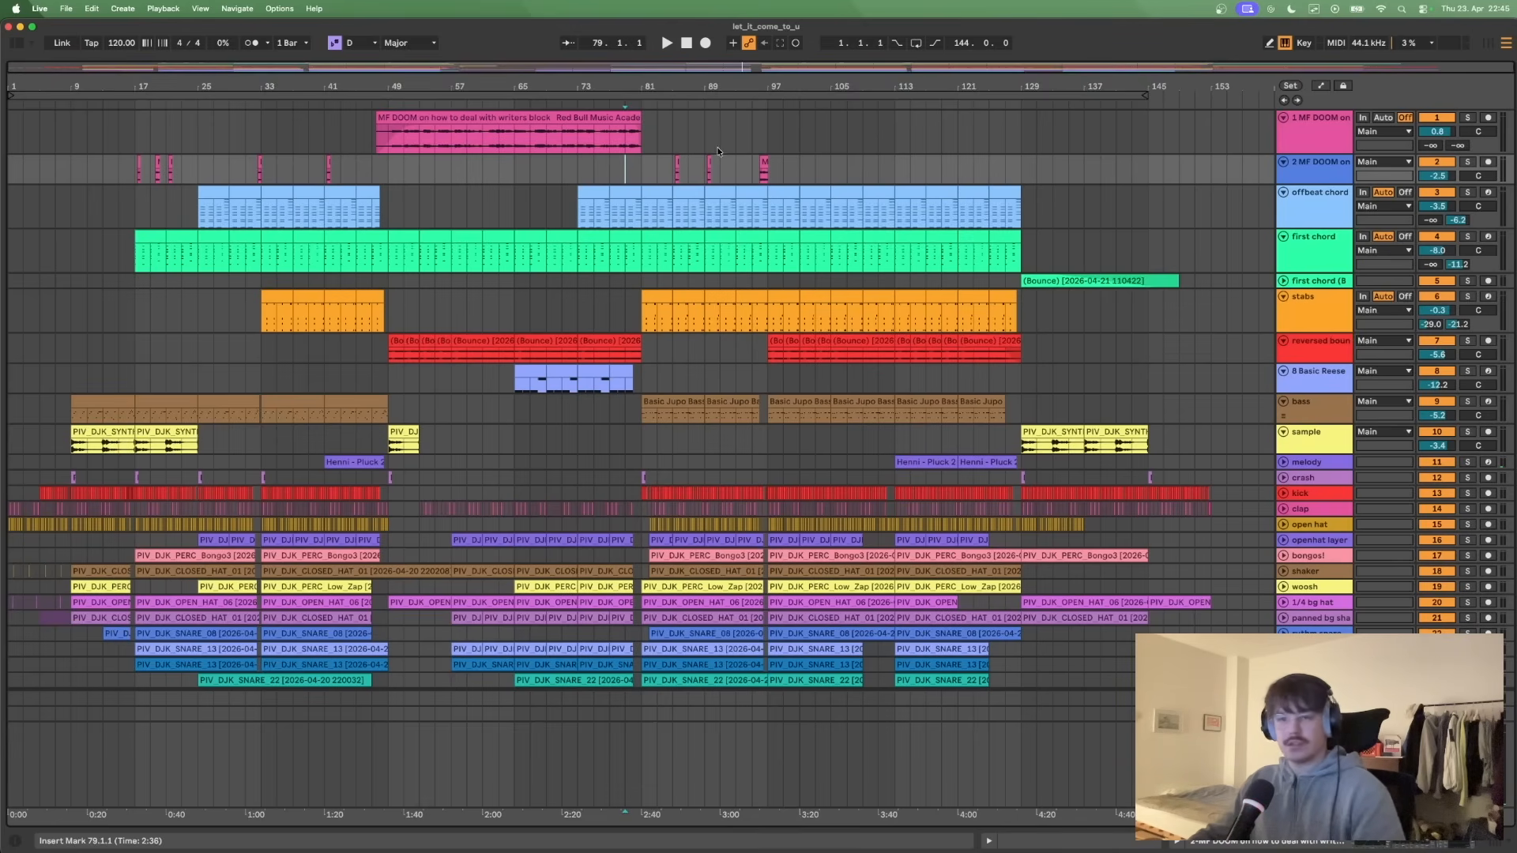
key(space)
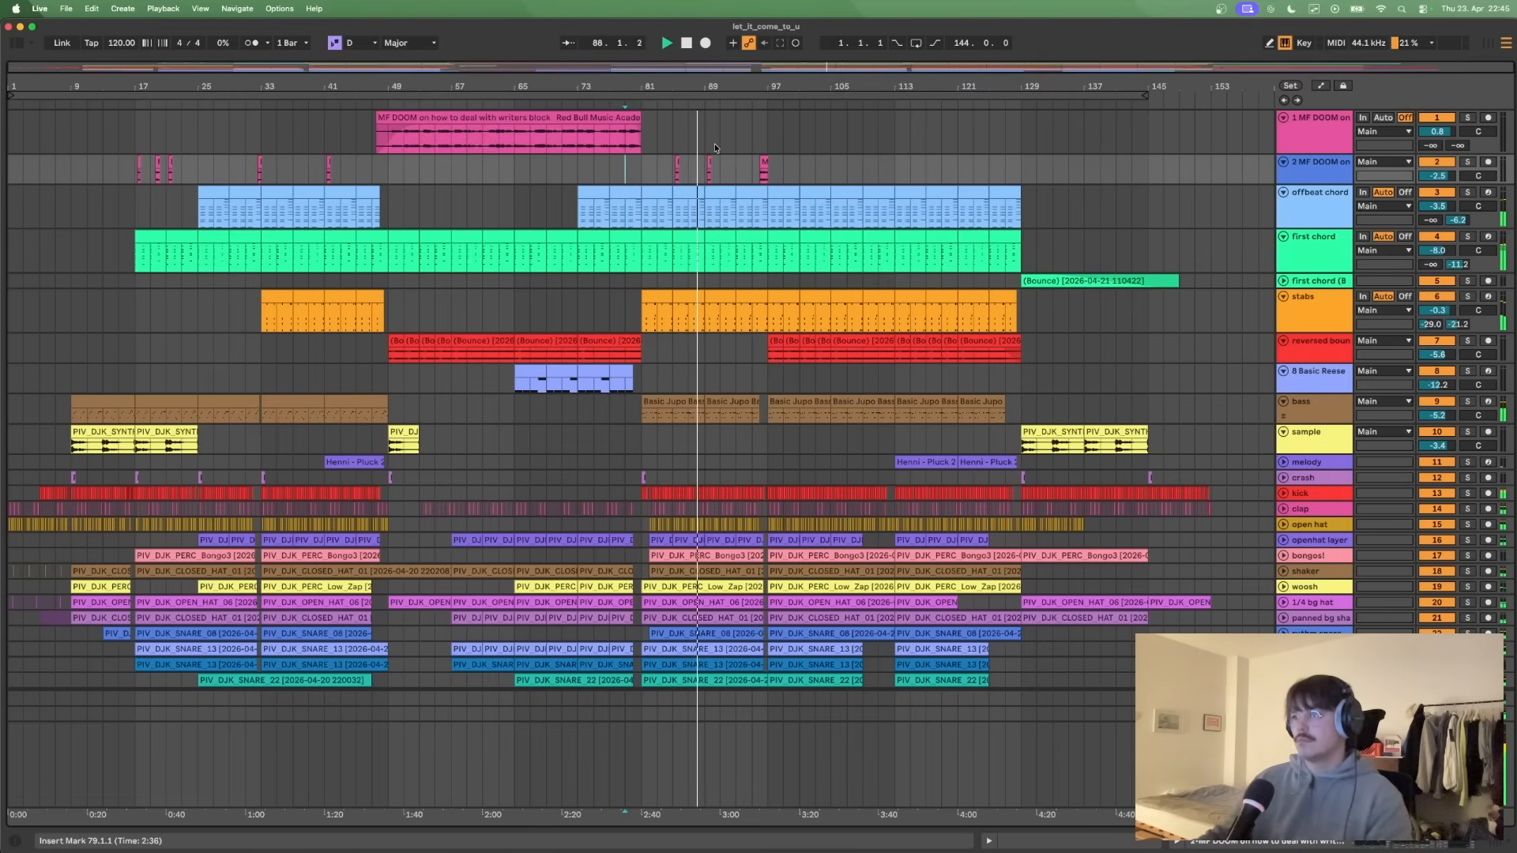
key(space)
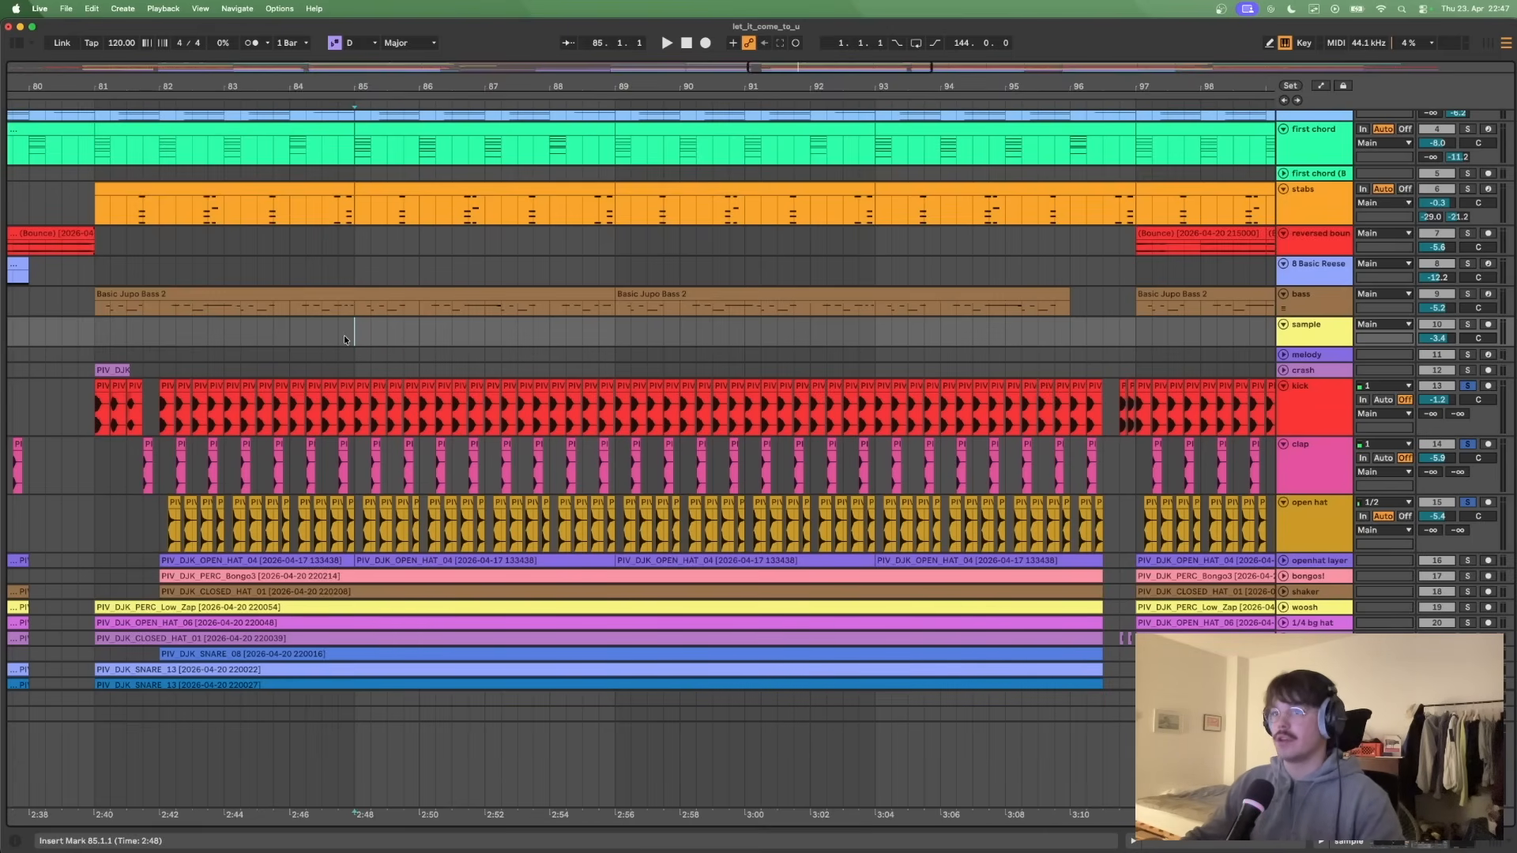
key(space)
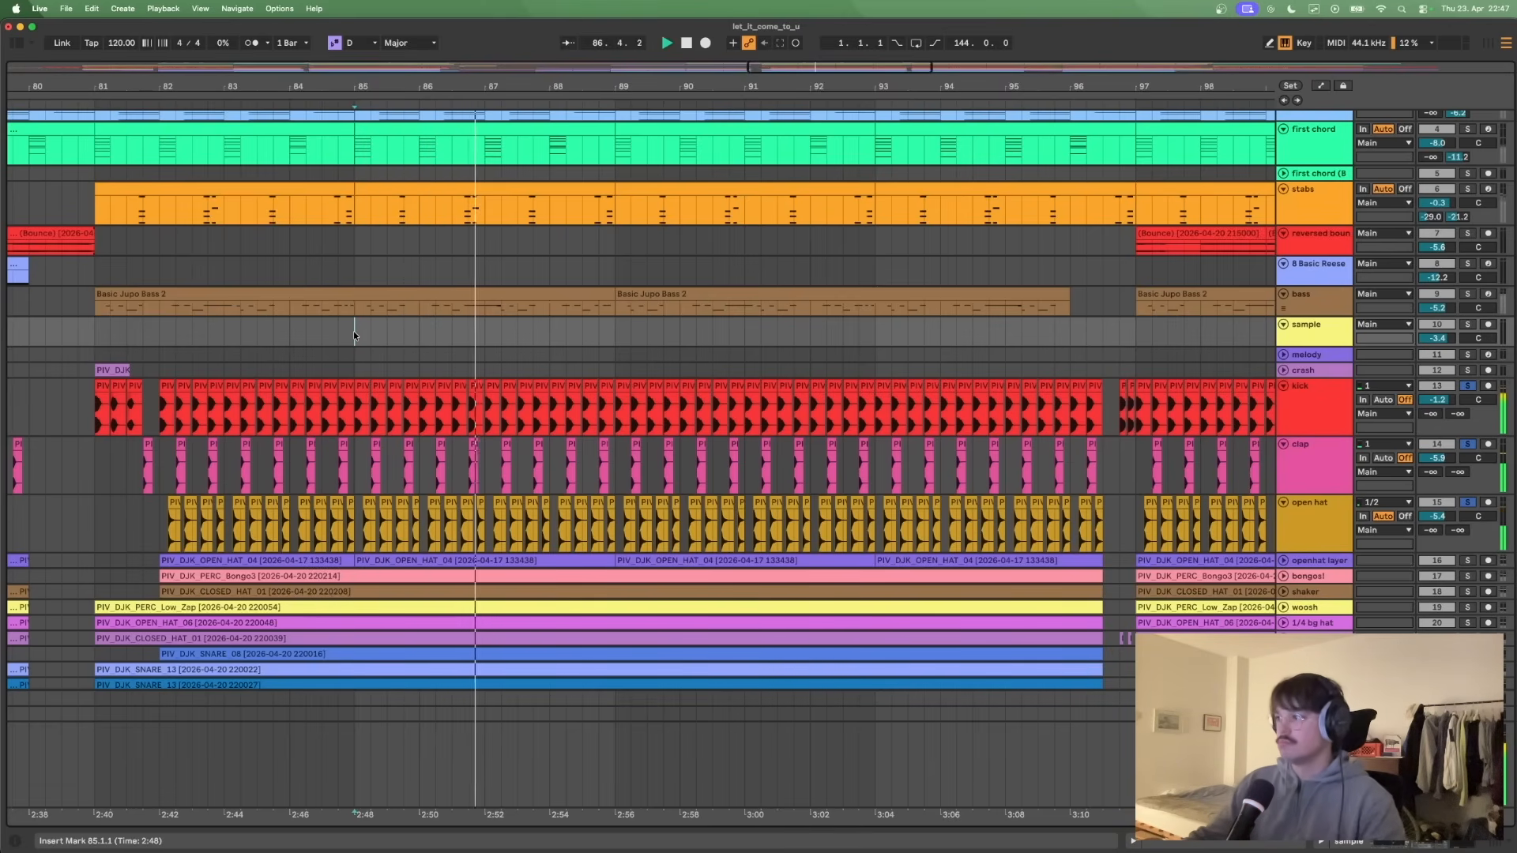
key(space)
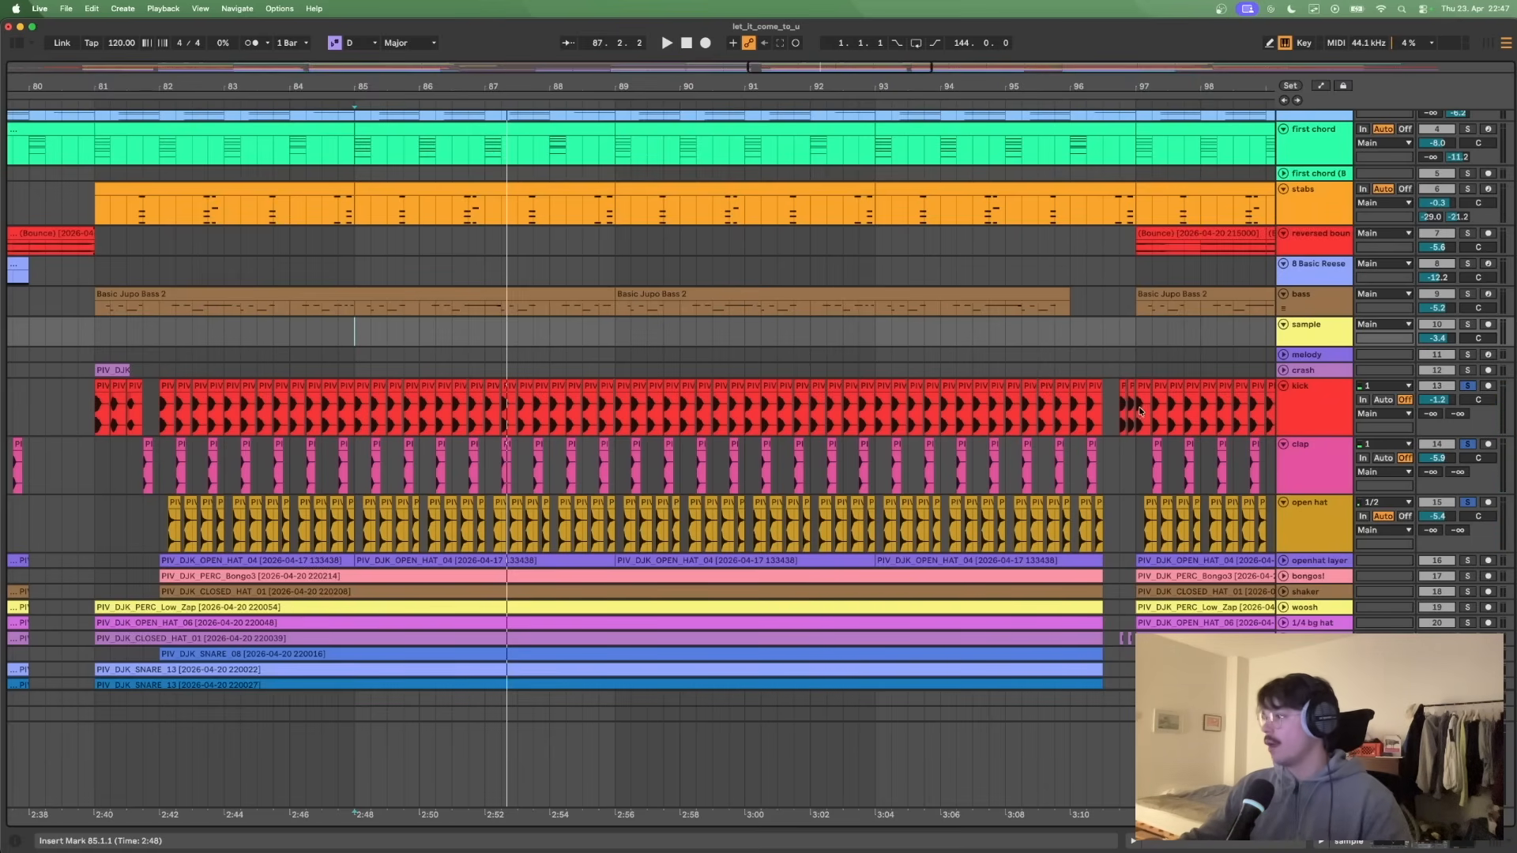
- Unfold the openhat layer track and play it soloed from bar 82, adding the open hat track to the solo during playback
scroll(1135, 414, down, 2)
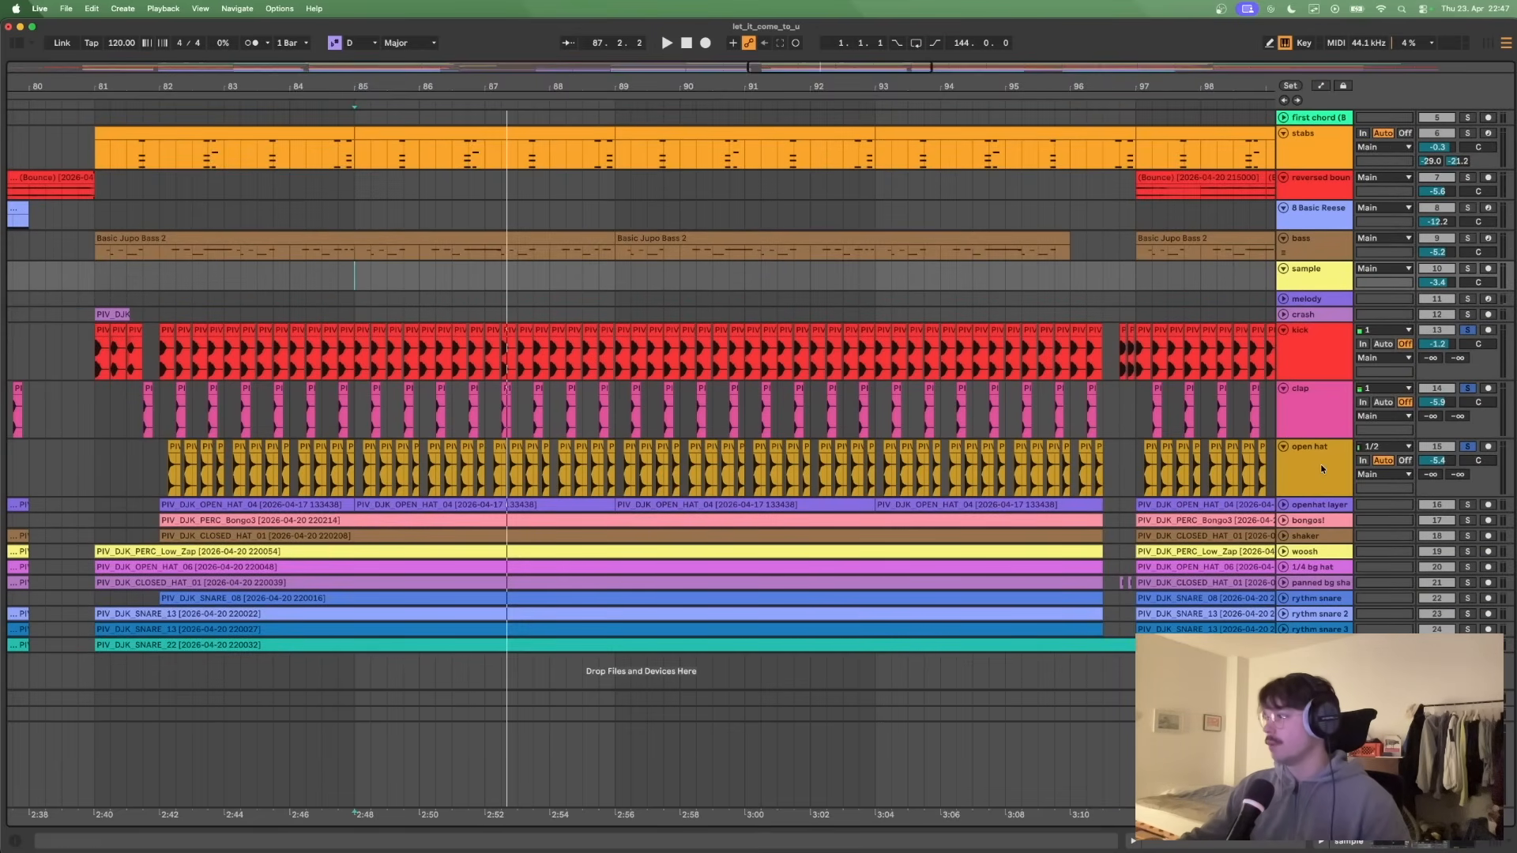
click(1284, 505)
click(159, 495)
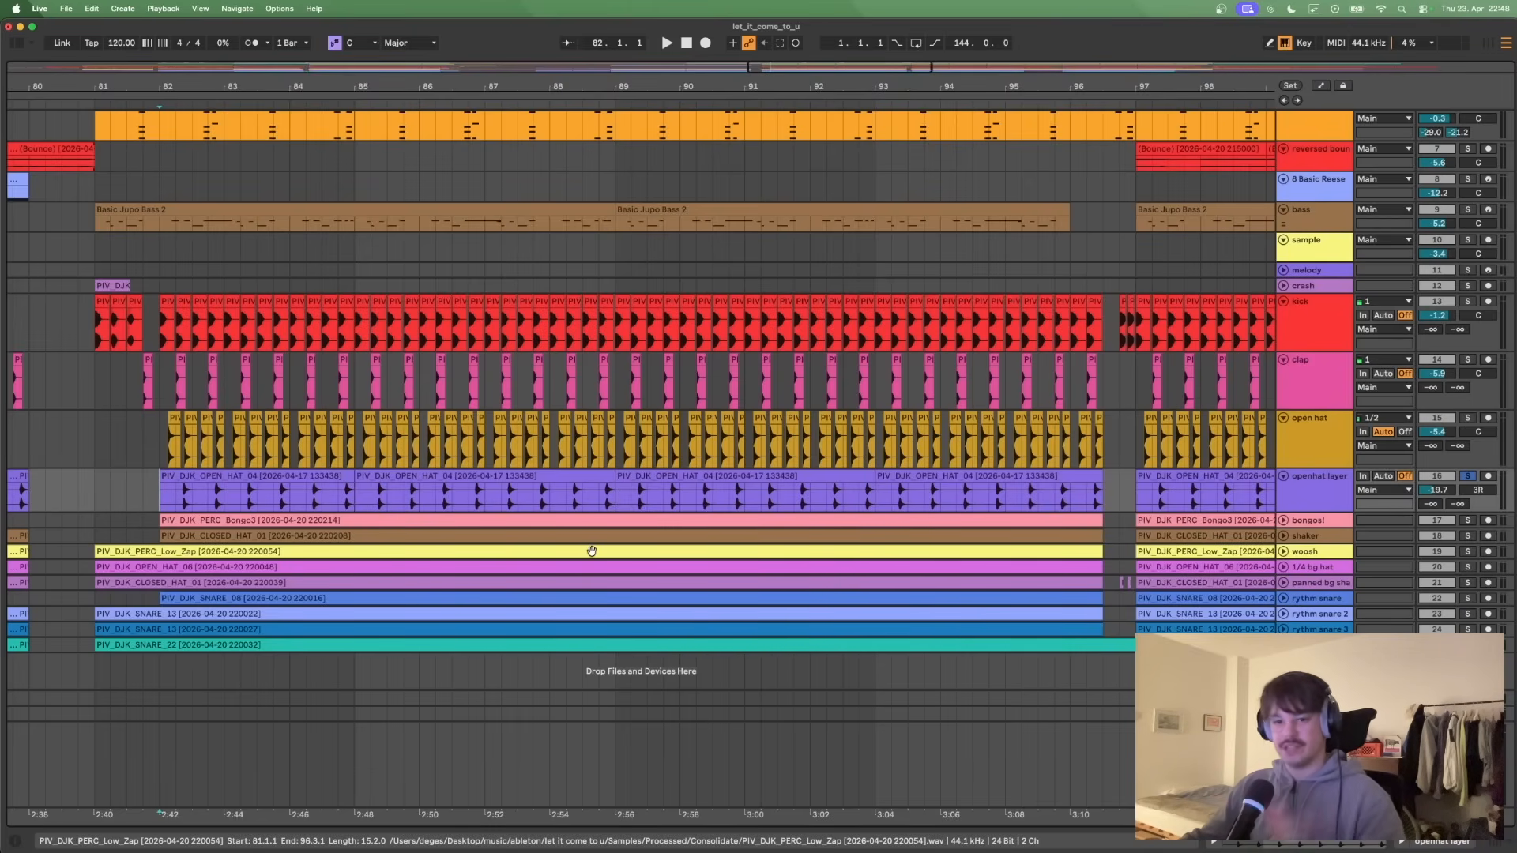
click(1331, 448)
click(161, 486)
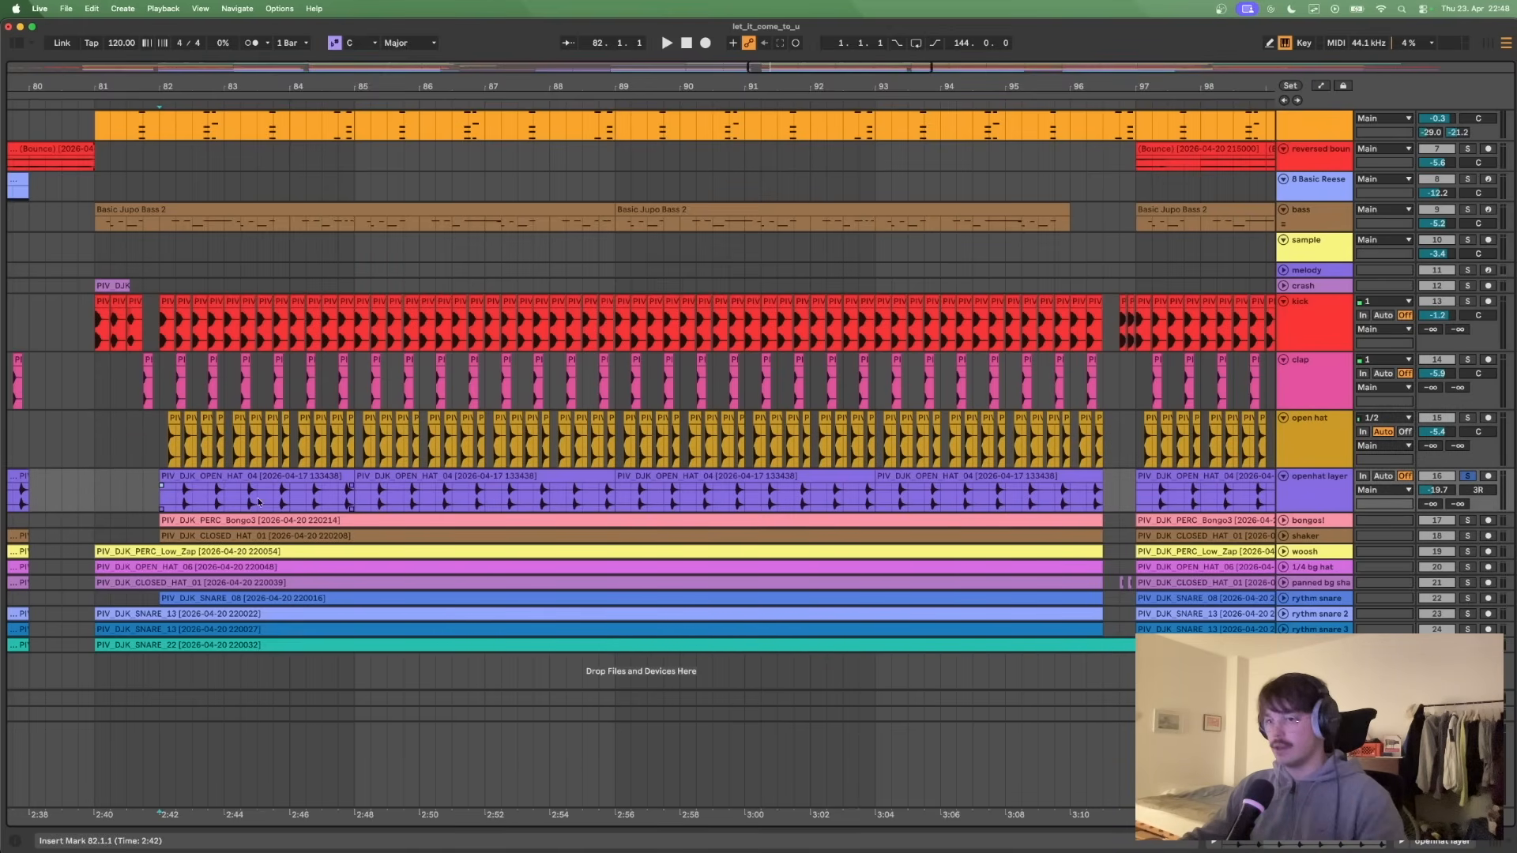
key(space)
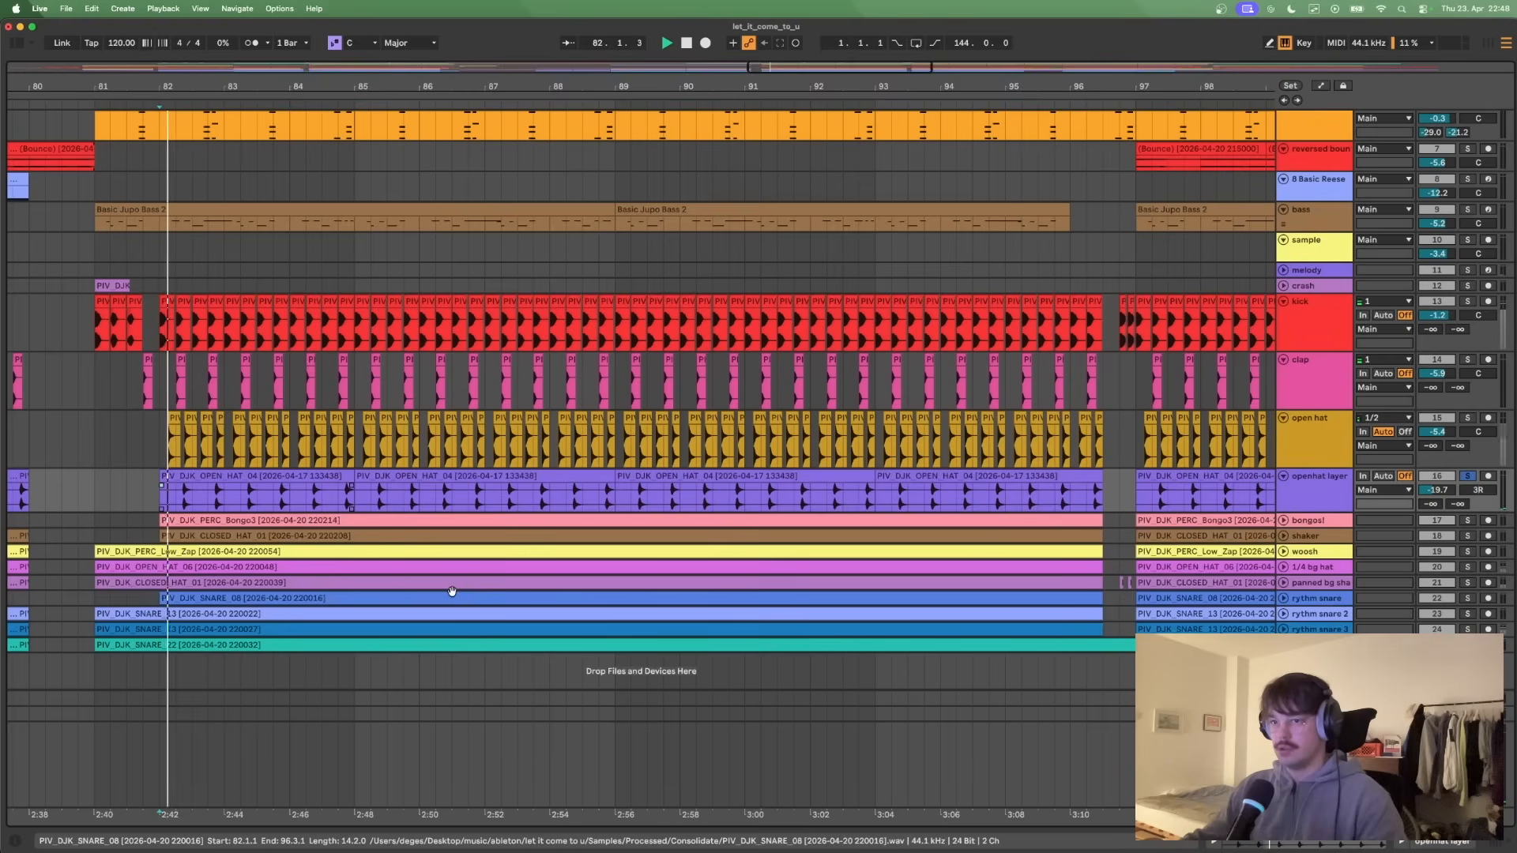
click(1468, 423)
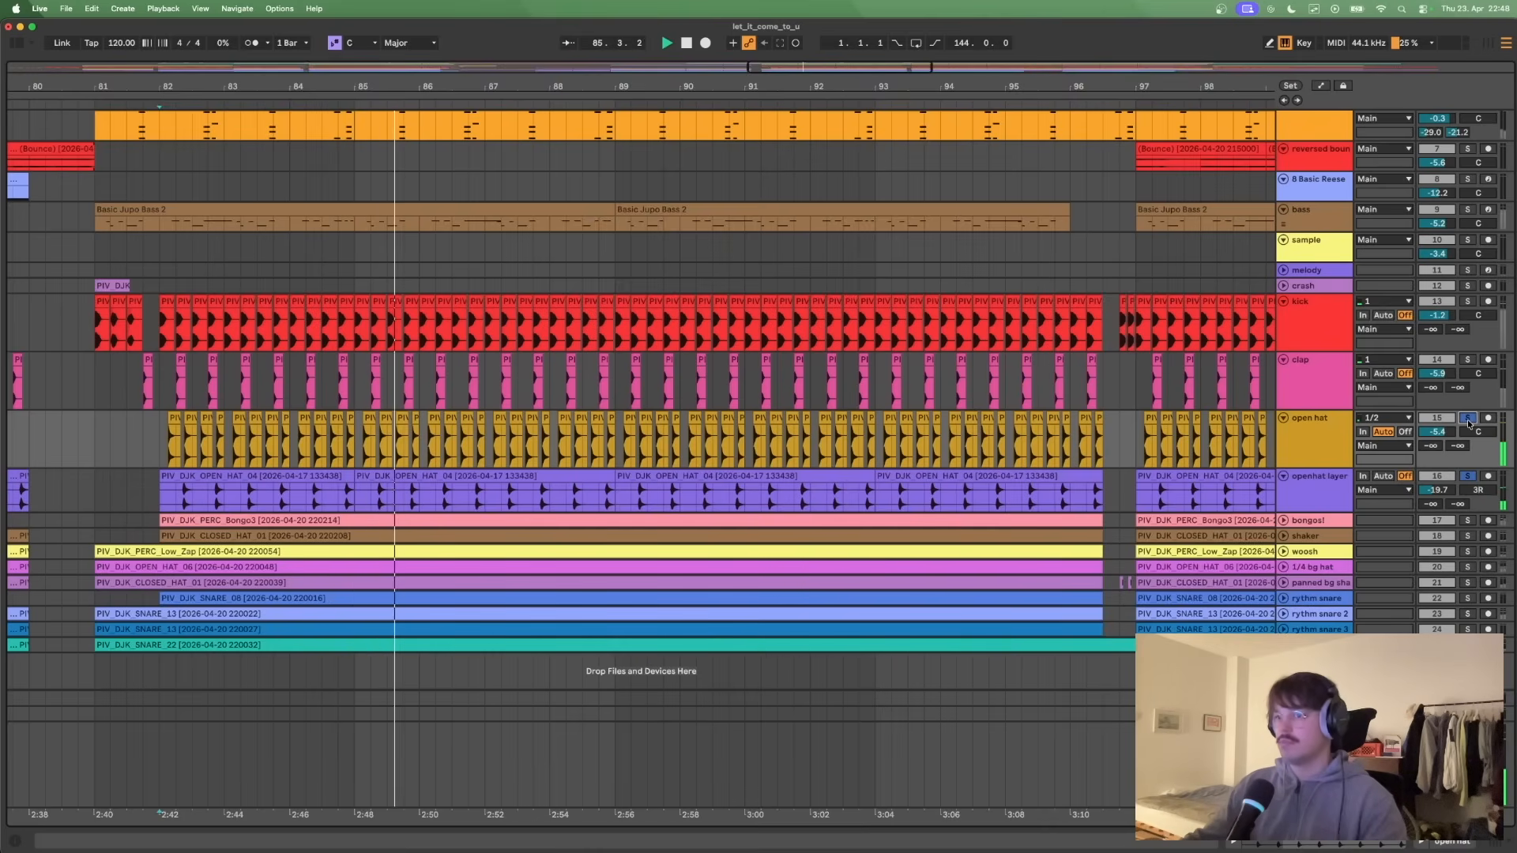
key(space)
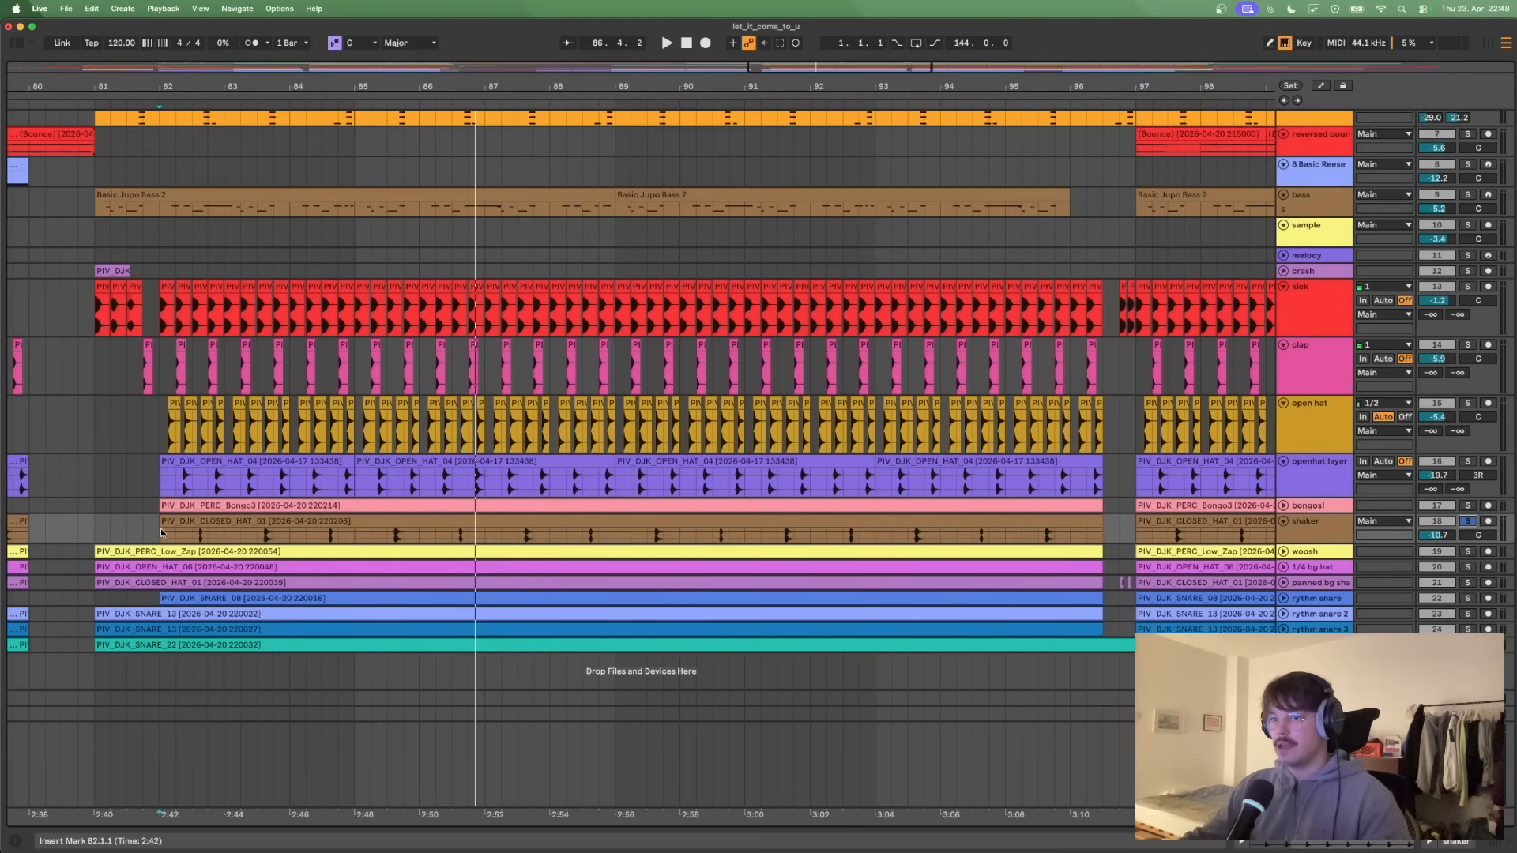
- Listen to the shaker track on its own from bar 82
key(space)
key(space)
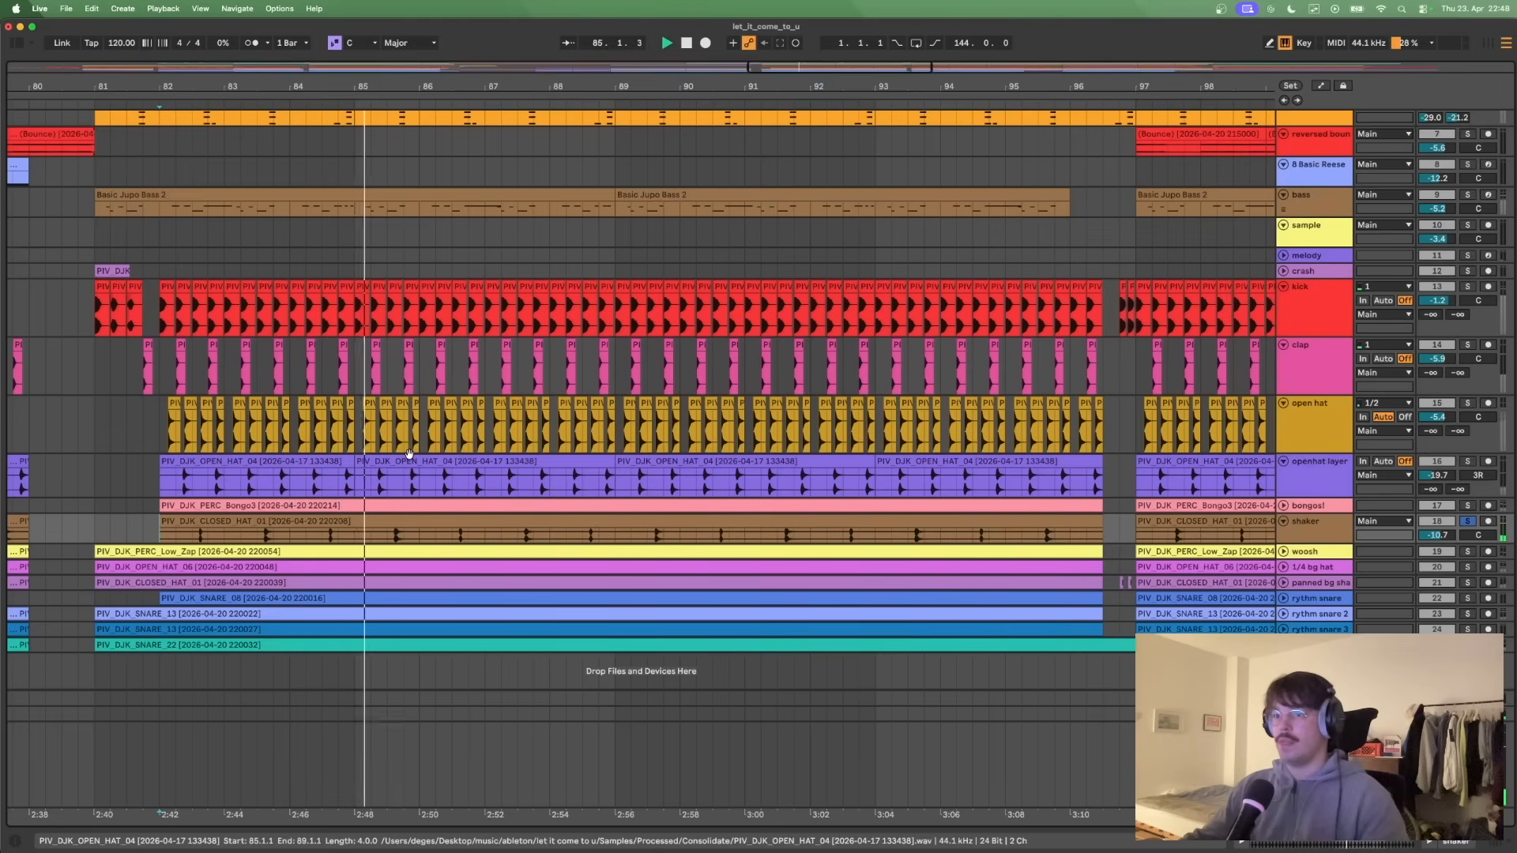
key(space)
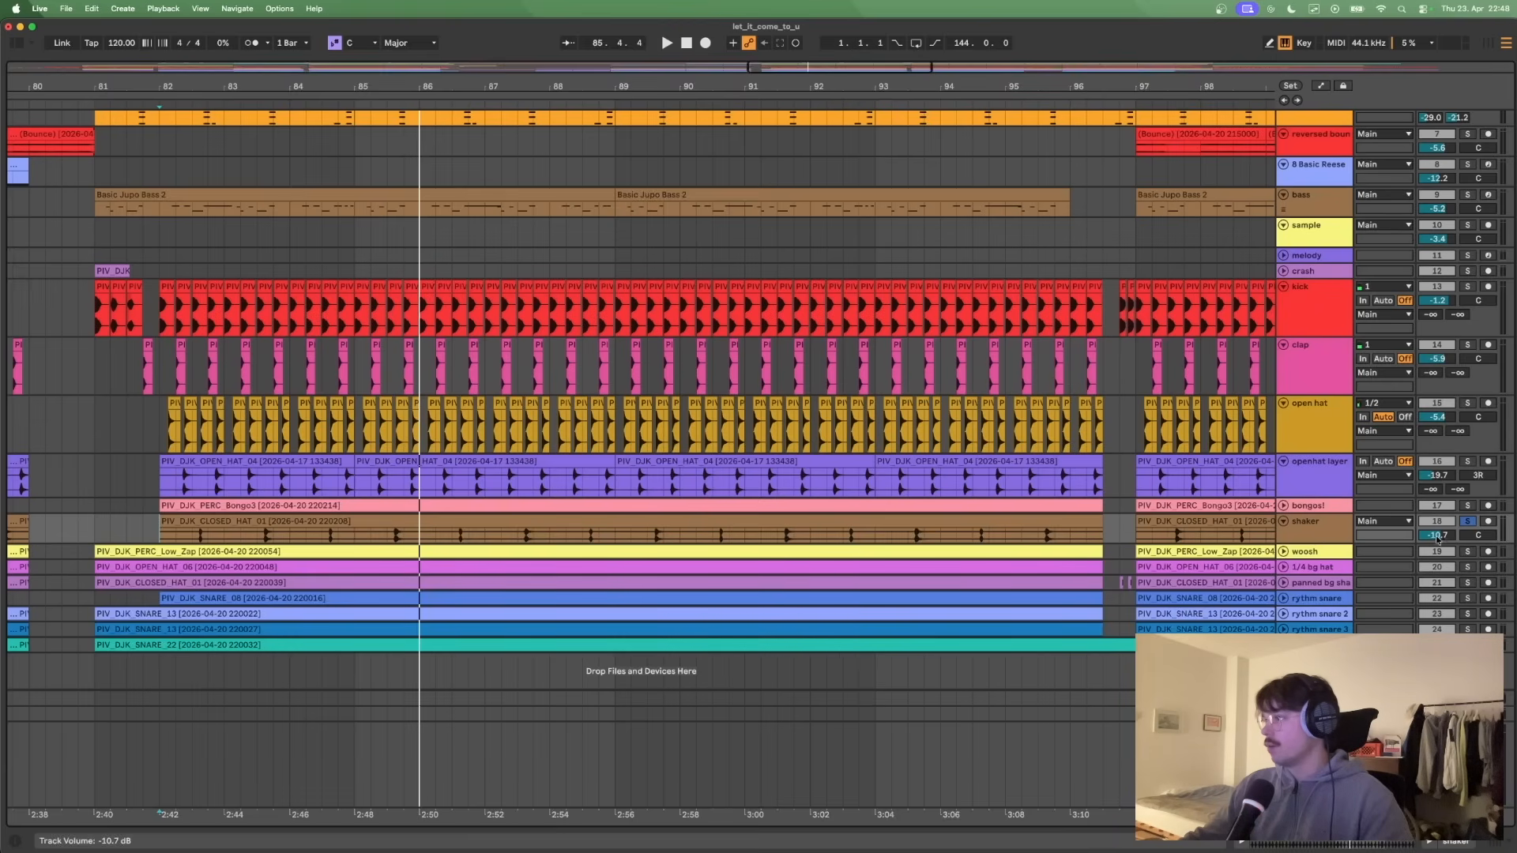
- Enlarge the shaker track to inspect its send levels, and shrink it back to its compact height
click(1283, 698)
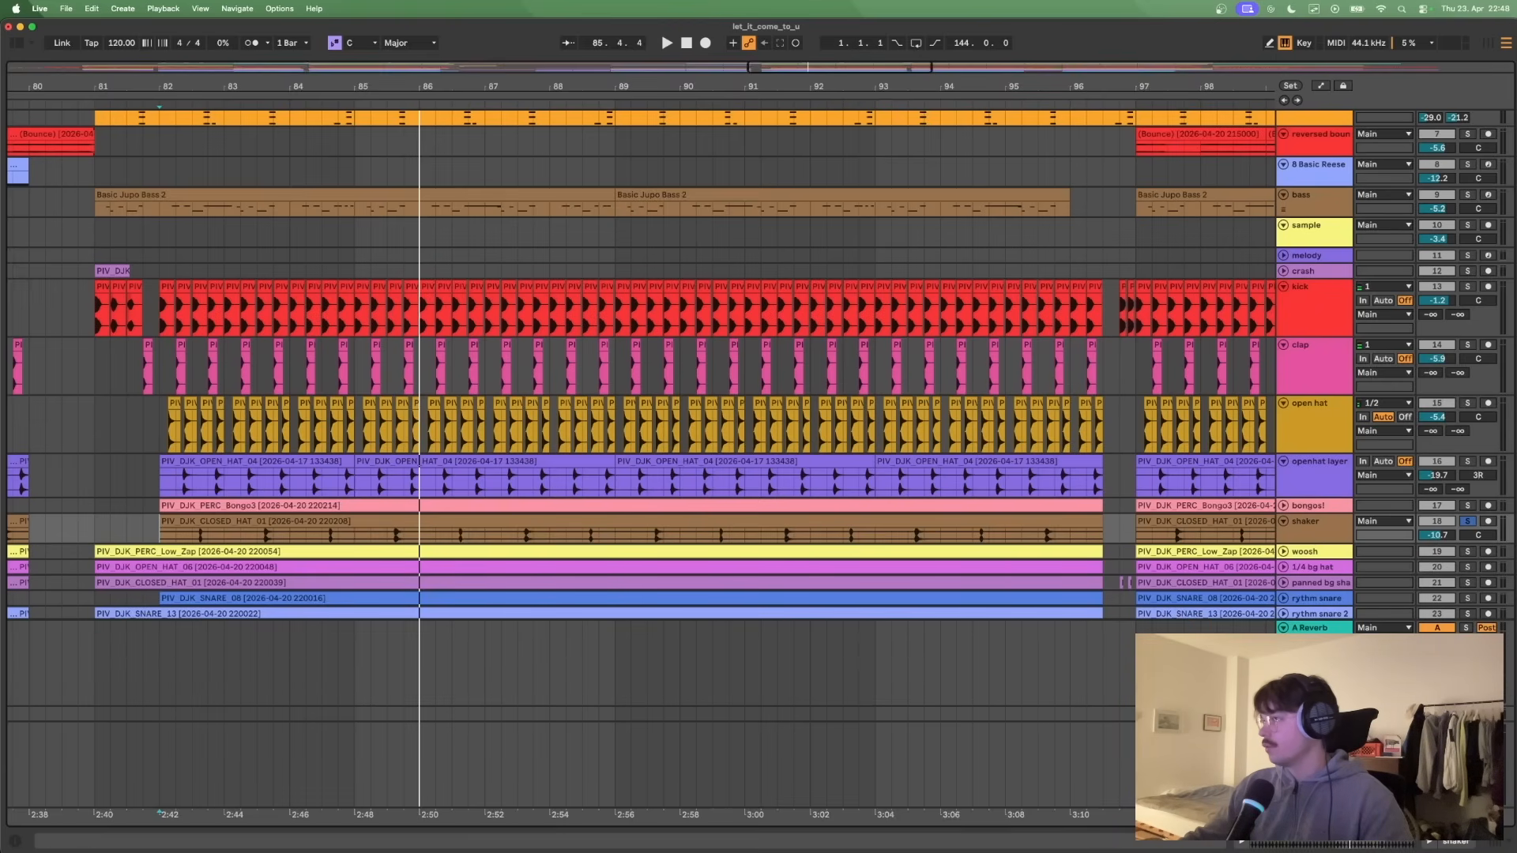
drag(1336, 540, 1336, 575)
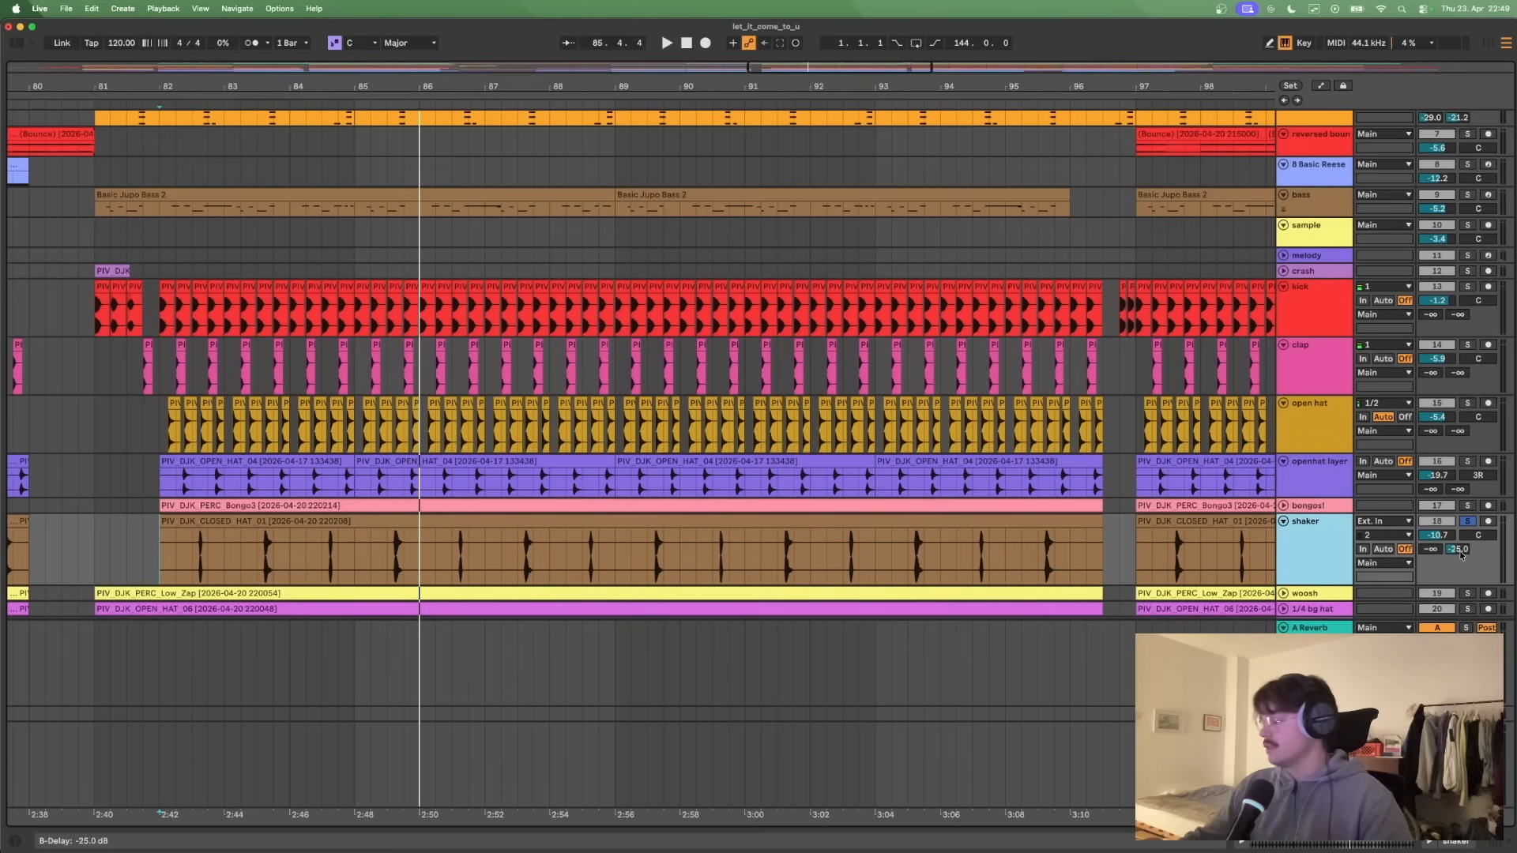
drag(1327, 586, 1320, 542)
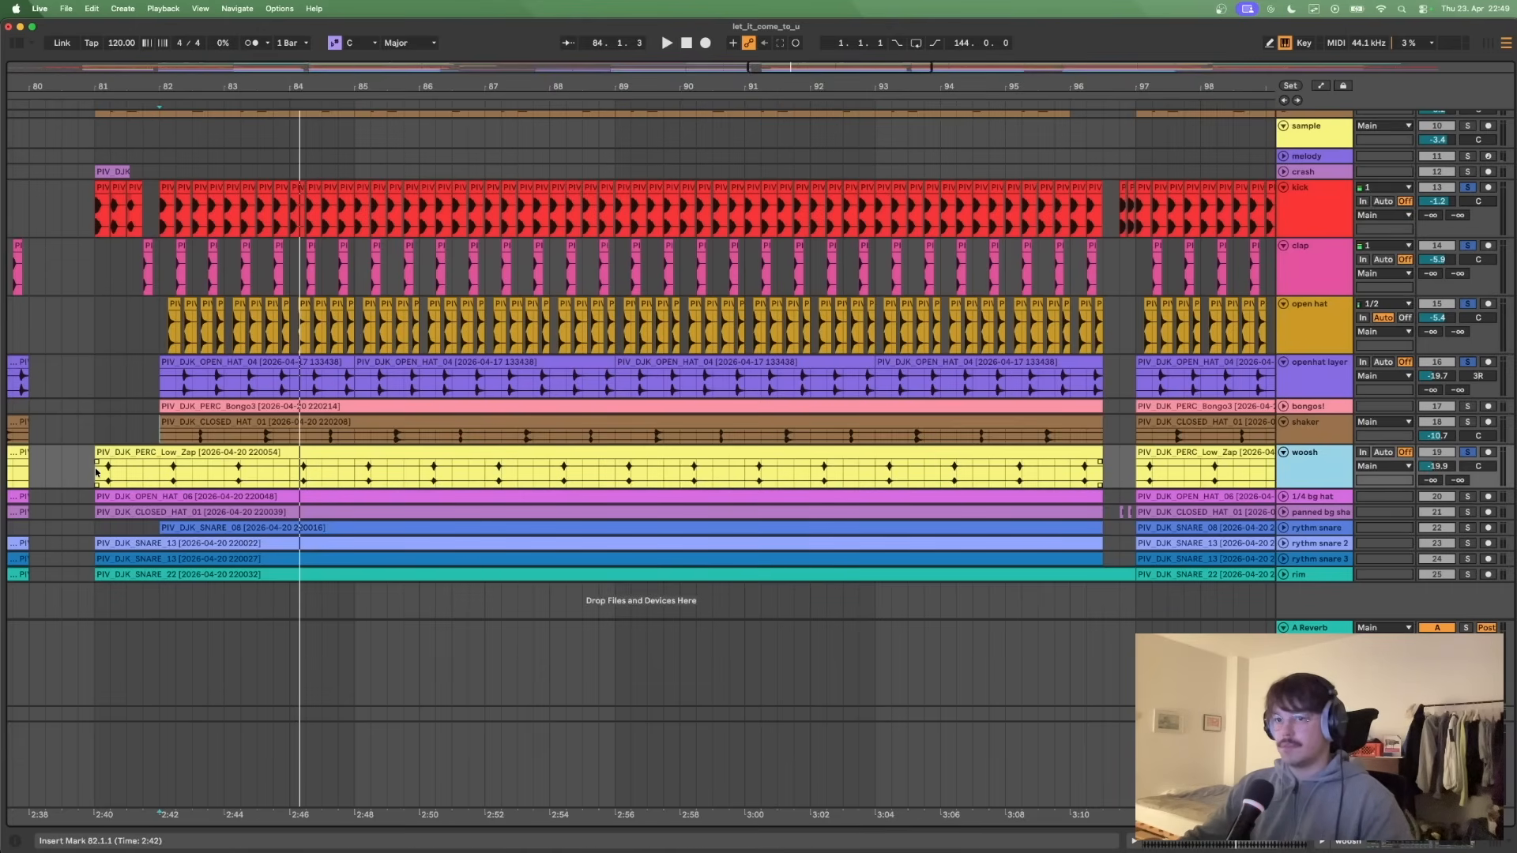
- Show the woosh track's effect devices and play the track soloed from bar 81
click(96, 472)
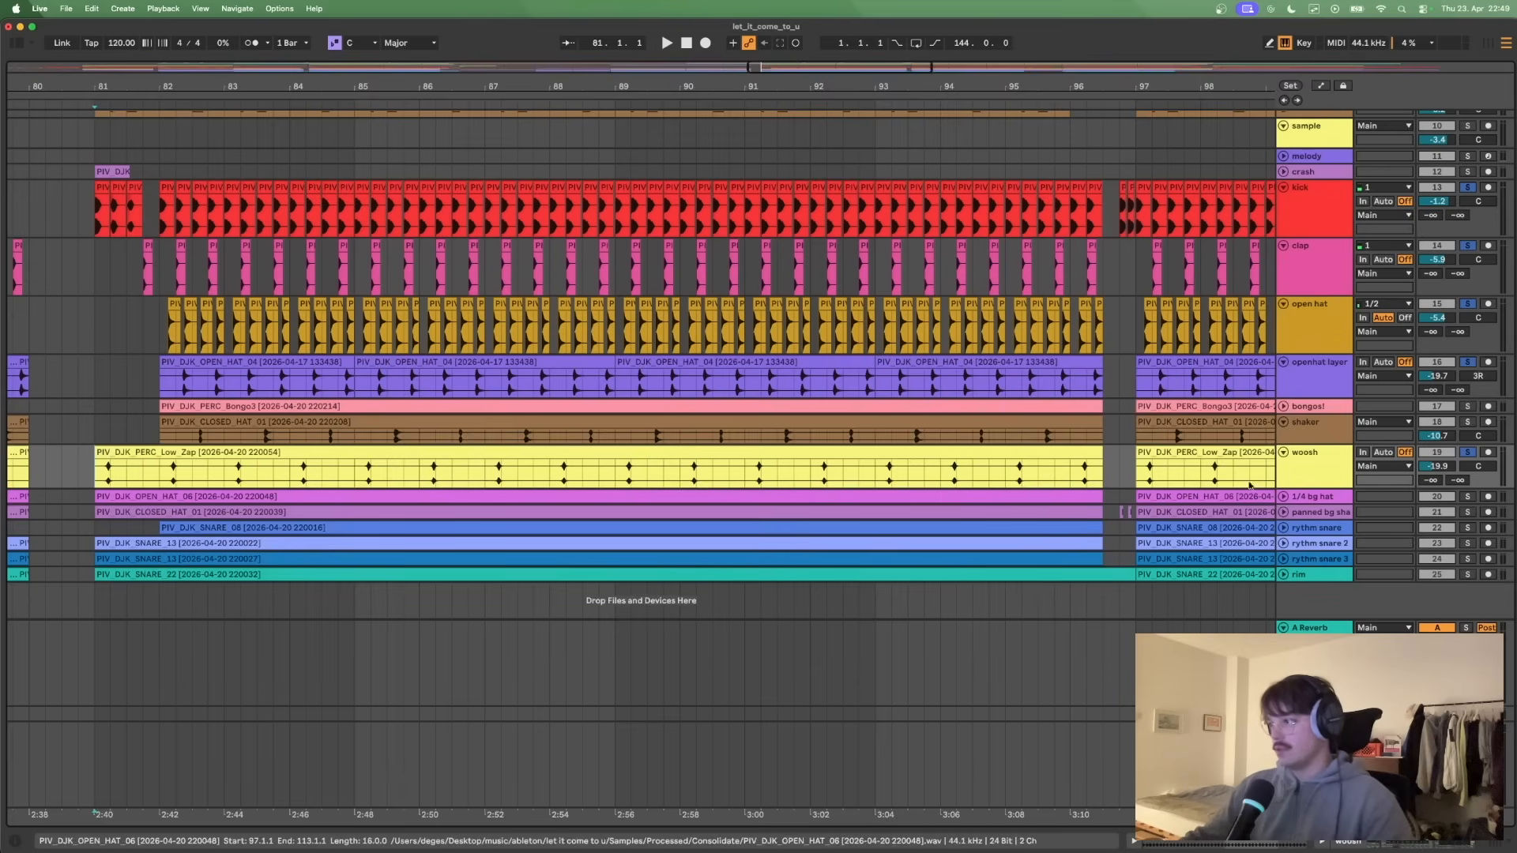
double_click(1320, 466)
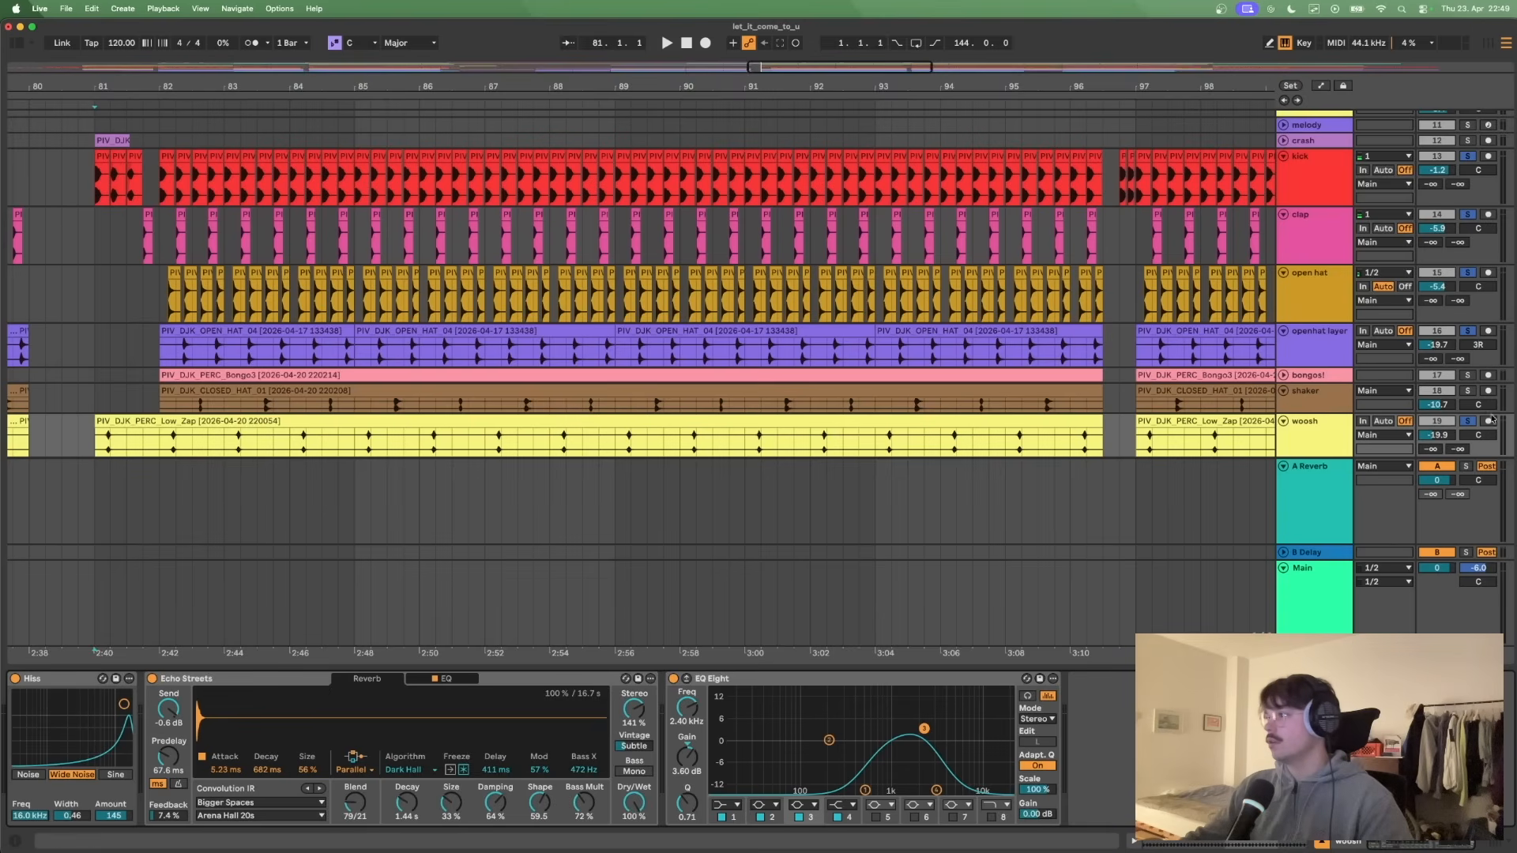
click(1469, 423)
key(space)
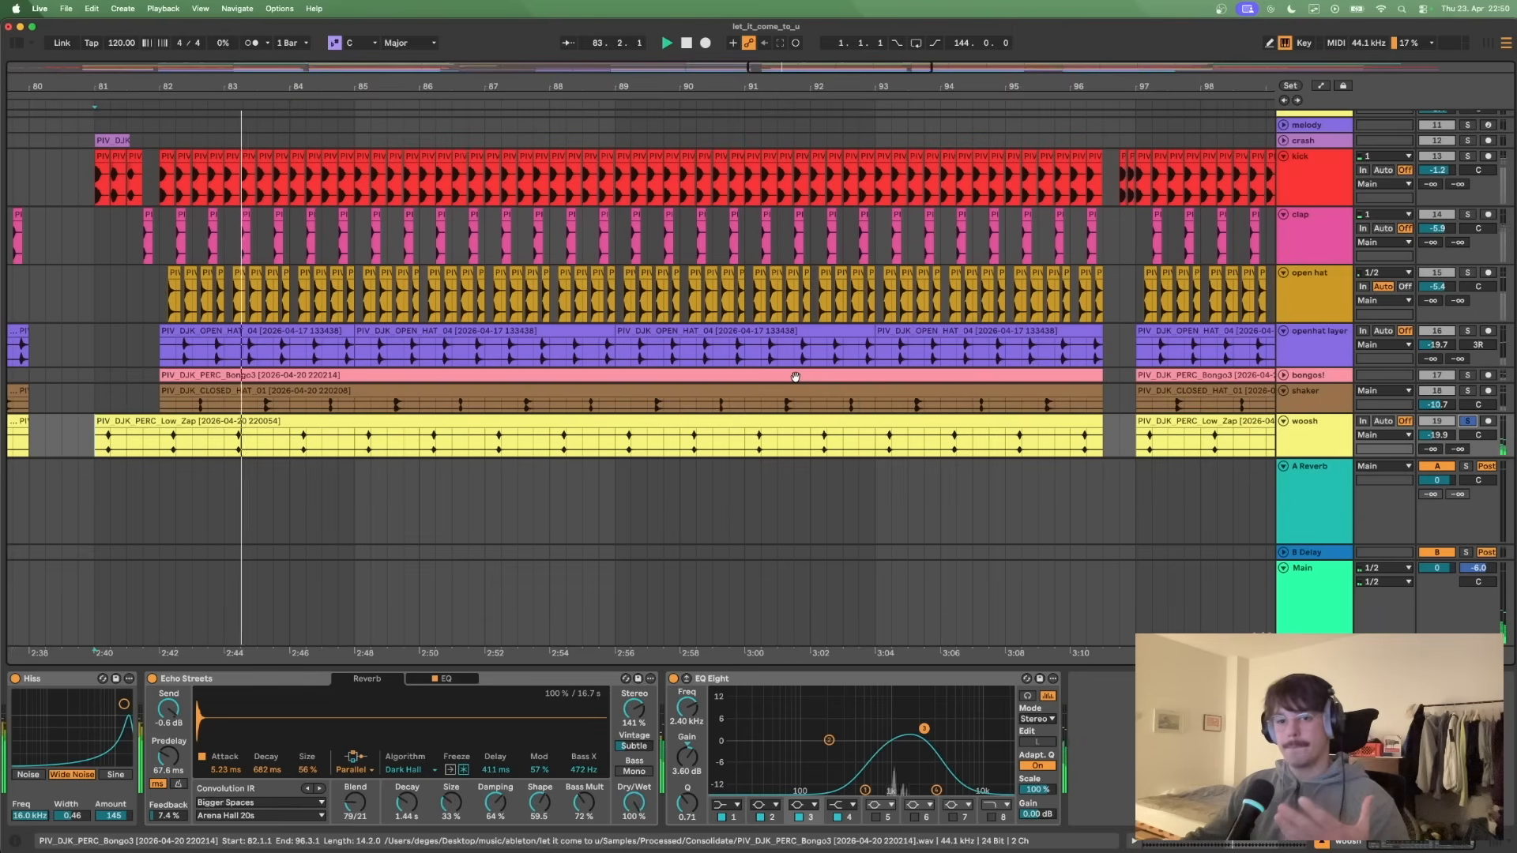
key(space)
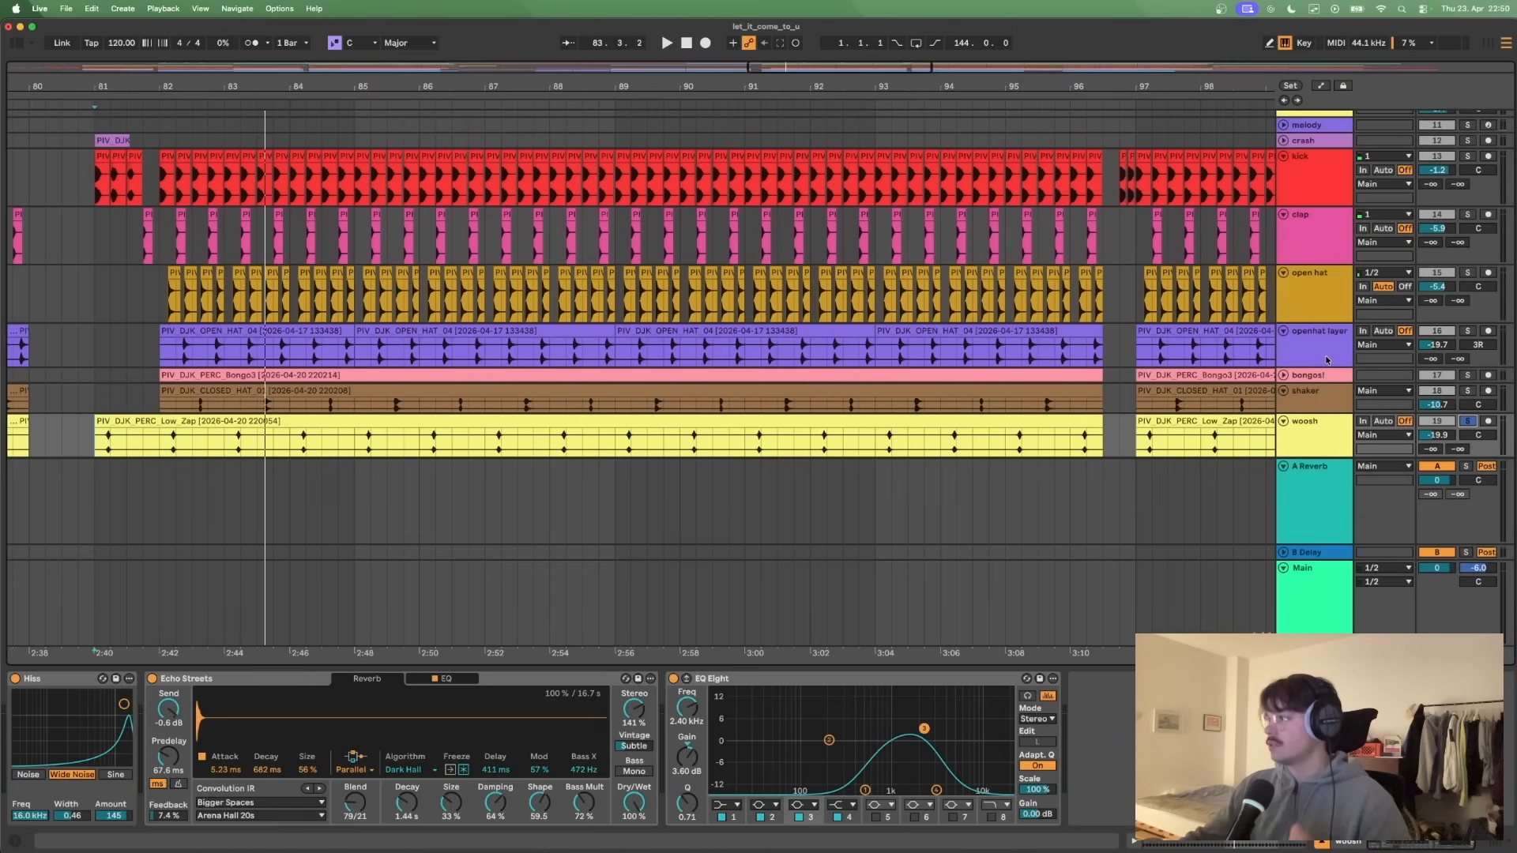
- Solo the 1/4 bg hat track and listen to it from bar 81
scroll(1328, 358, down, 5)
click(163, 292)
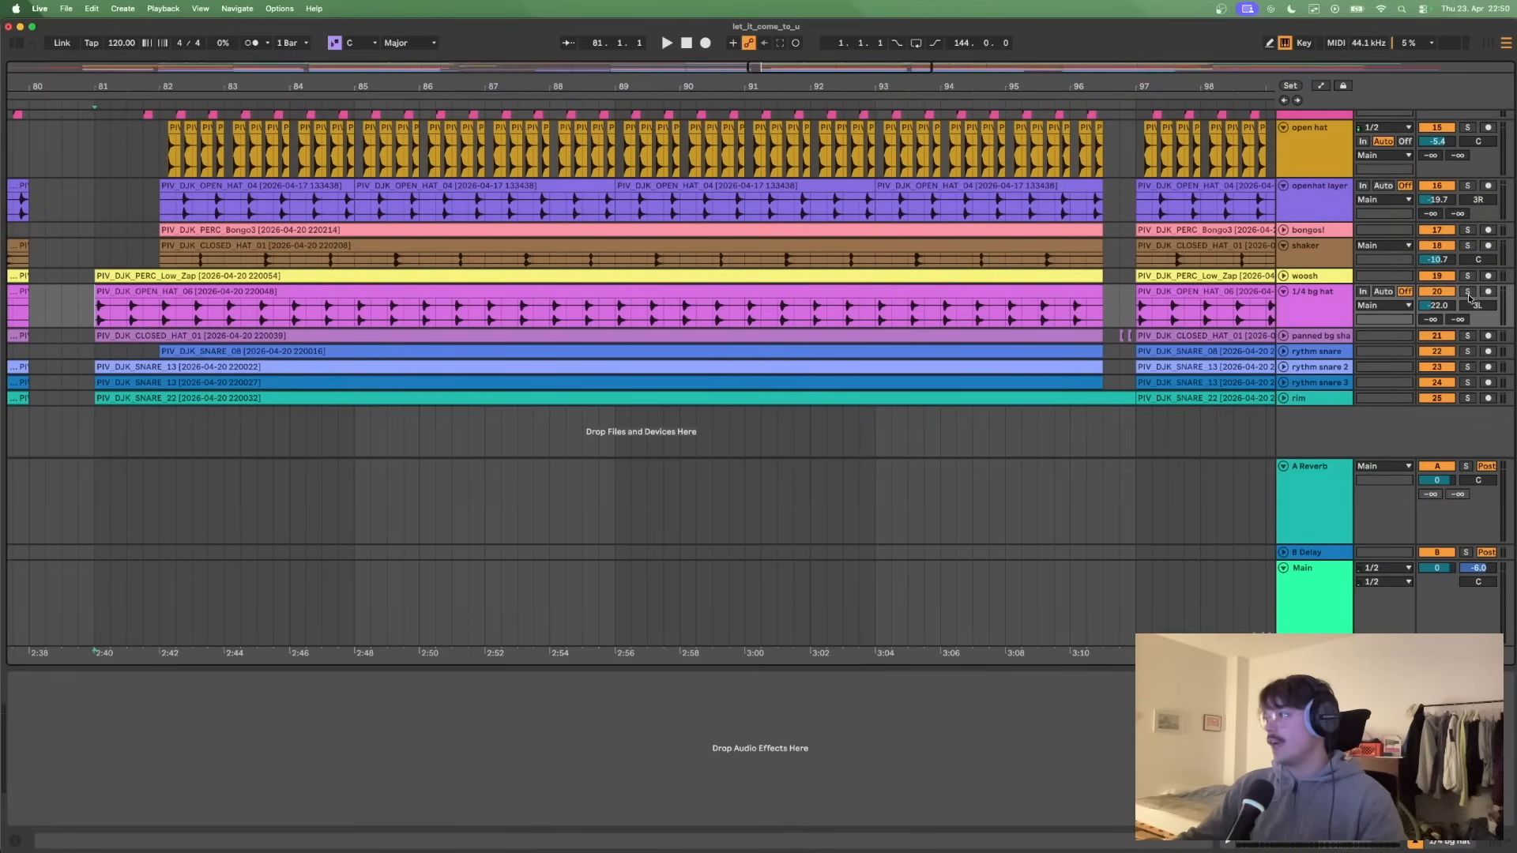
click(1468, 293)
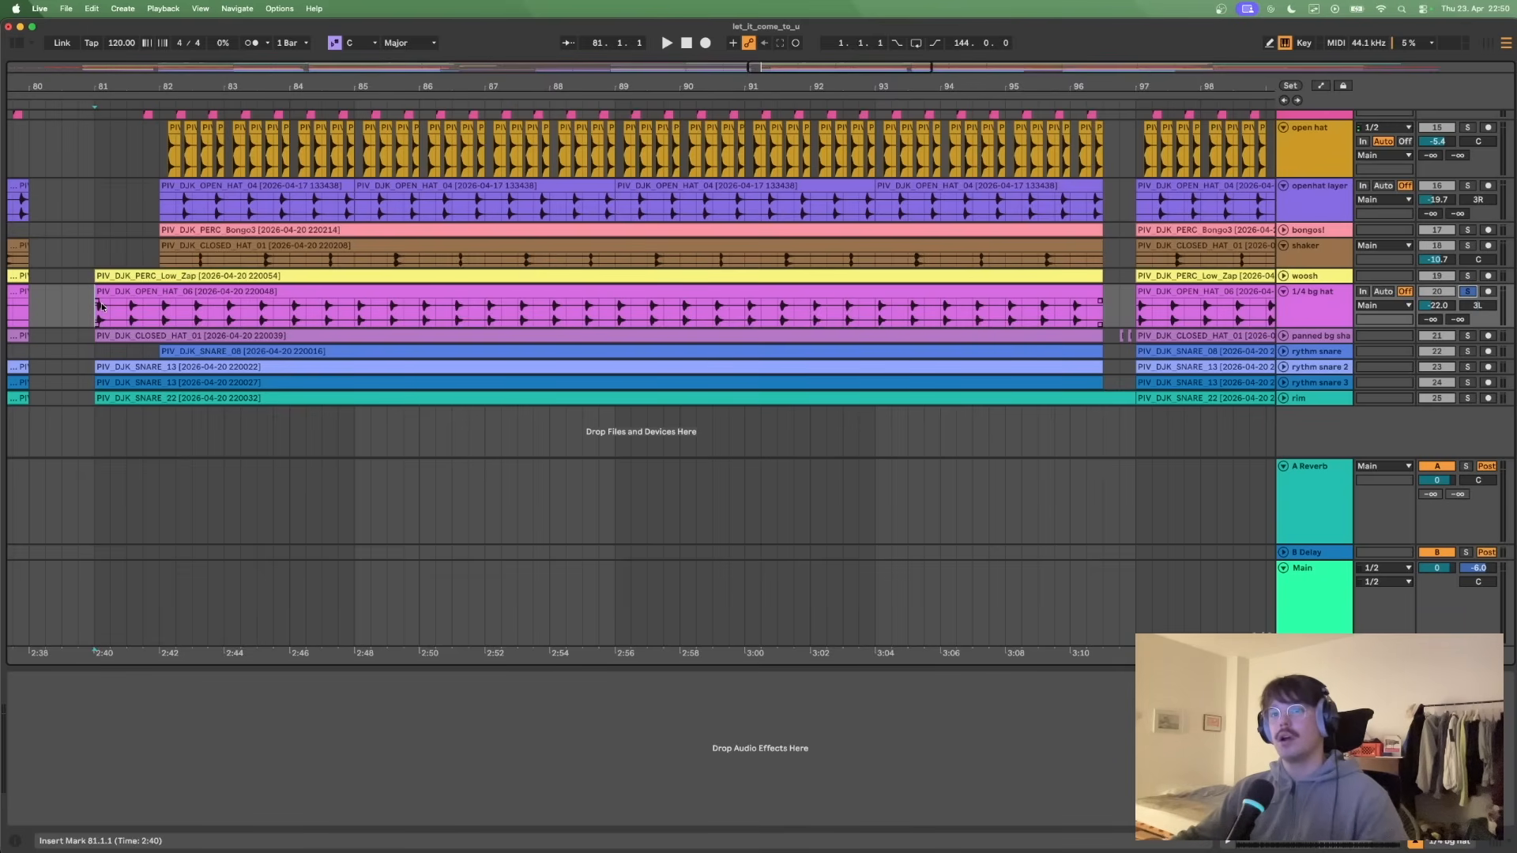
key(space)
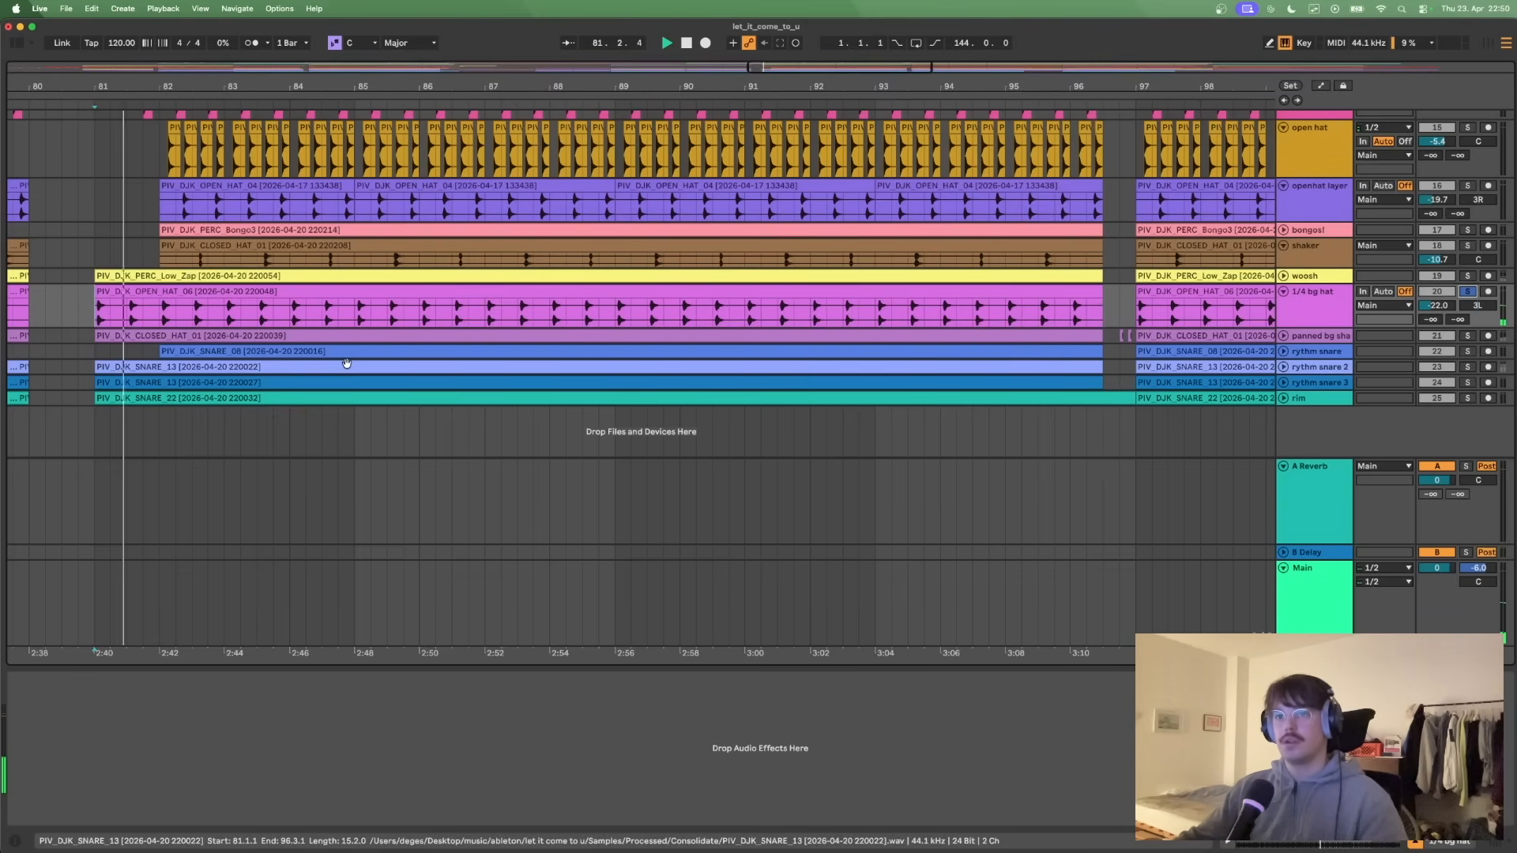
click(251, 43)
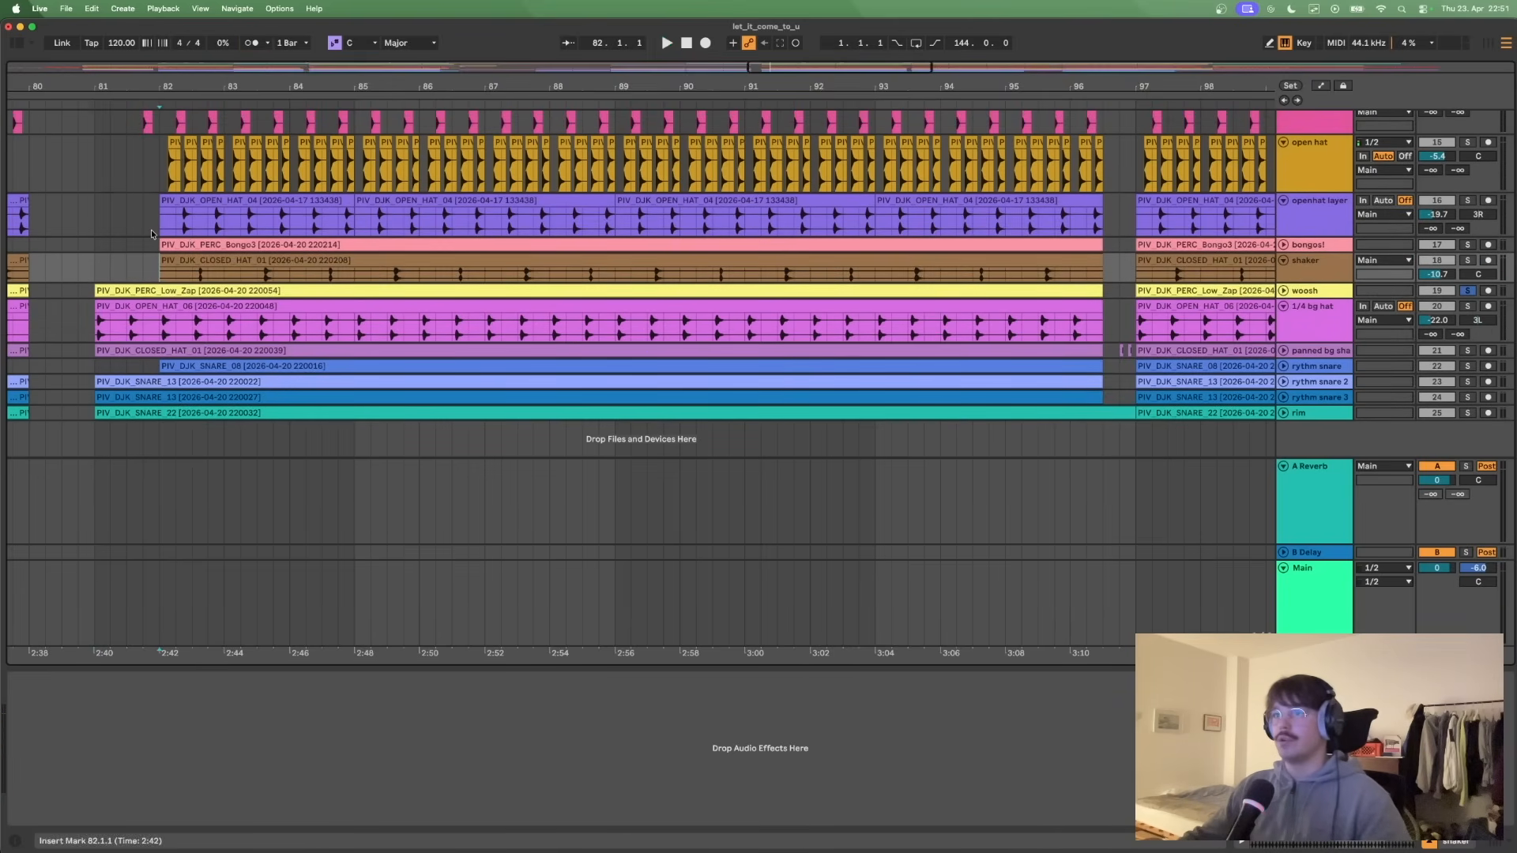
- Solo the open hat and 1/4 bg hat tracks and play them together from bar 82
key(space)
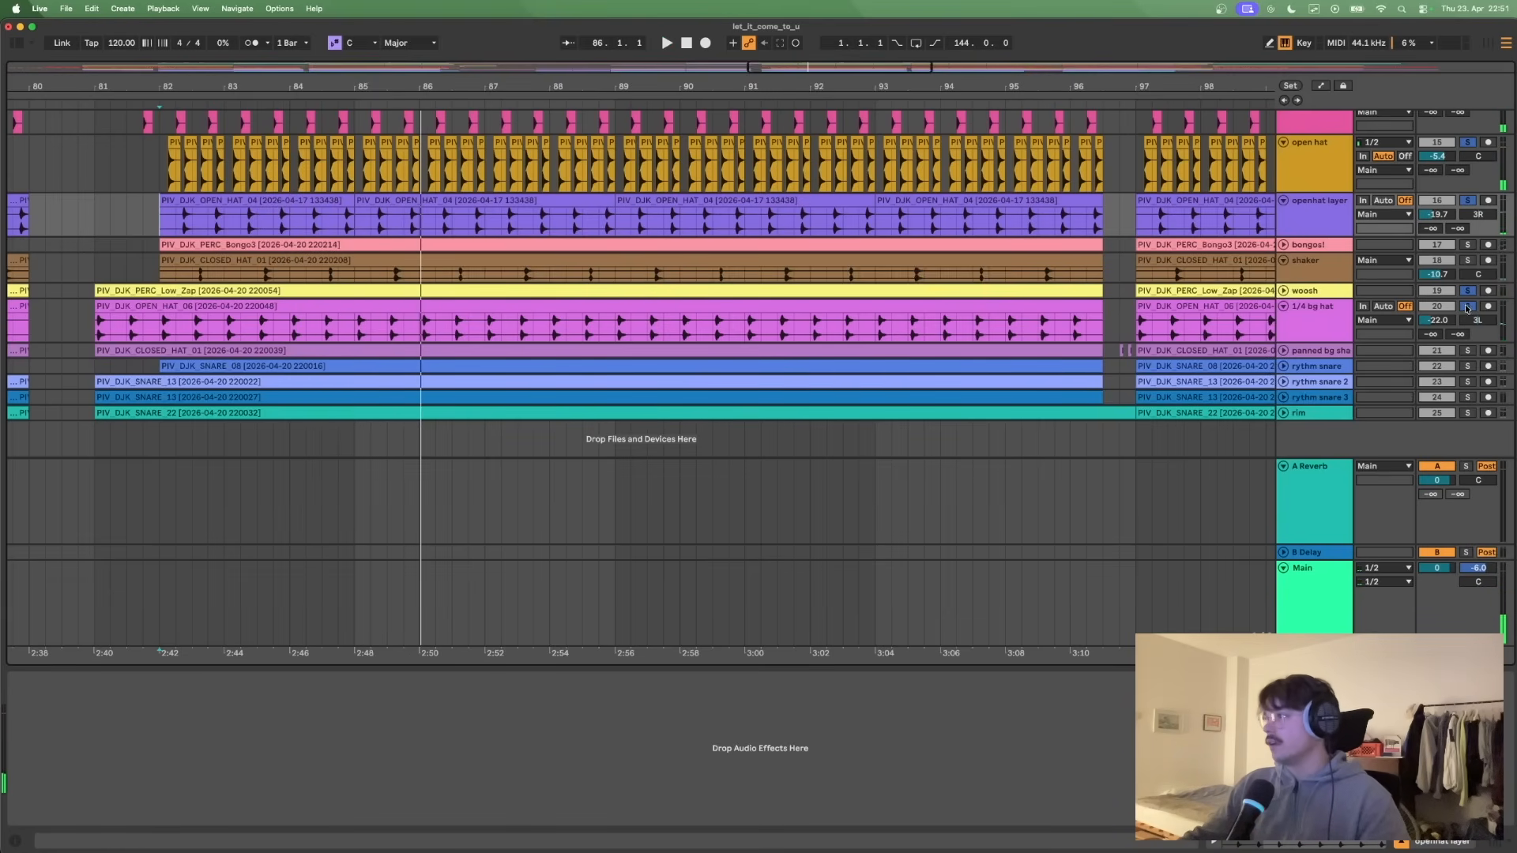
click(1468, 142)
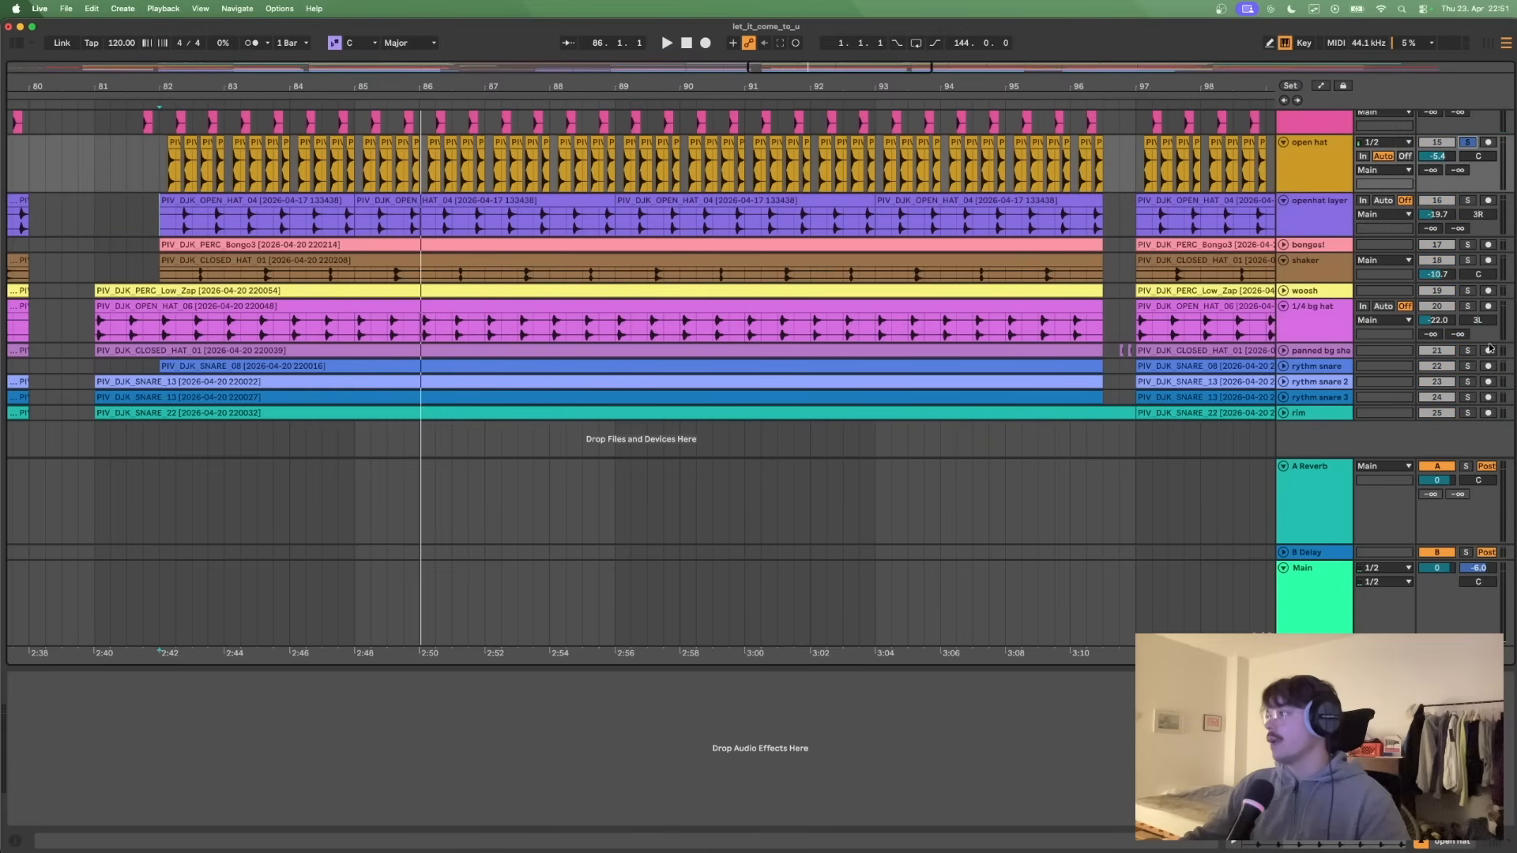
super+click(1467, 306)
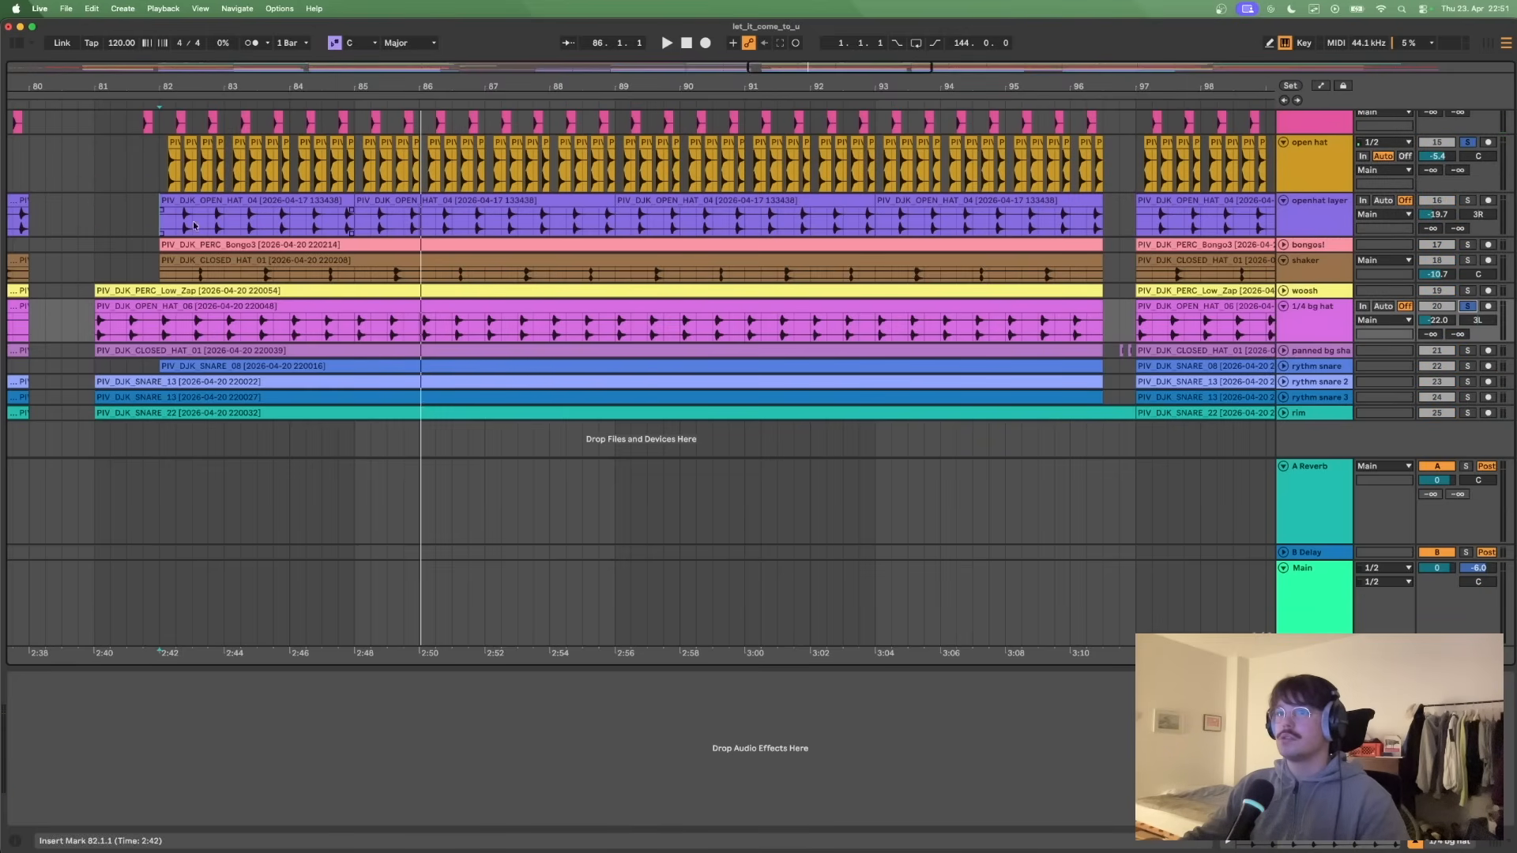
click(158, 181)
key(space)
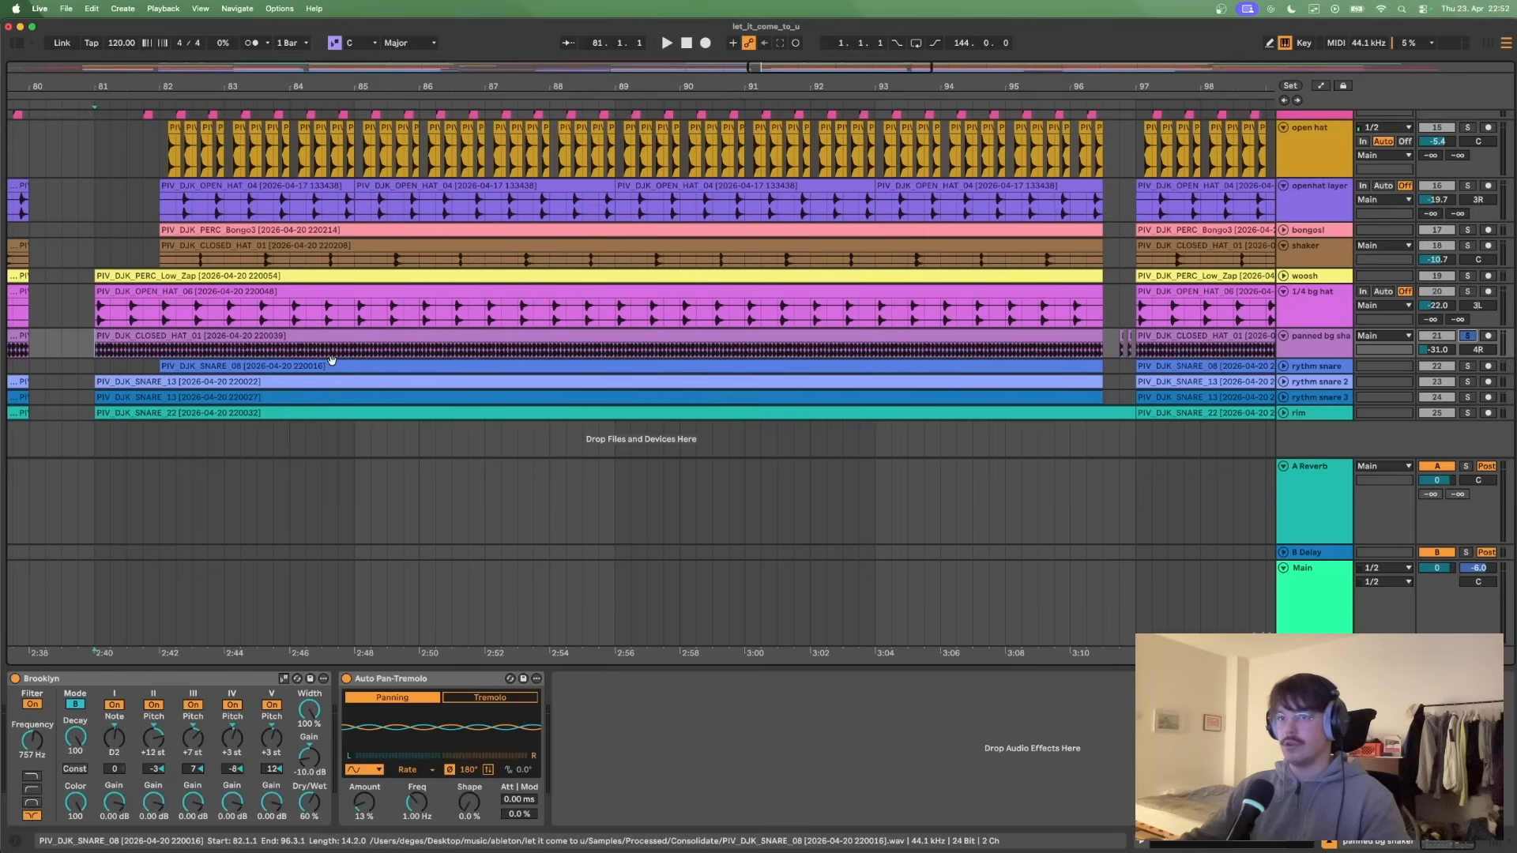
- Select the panned bg shaker clip starting at bar 81 and examine the track's Auto Pan-Tremolo and Brooklyn devices
click(254, 338)
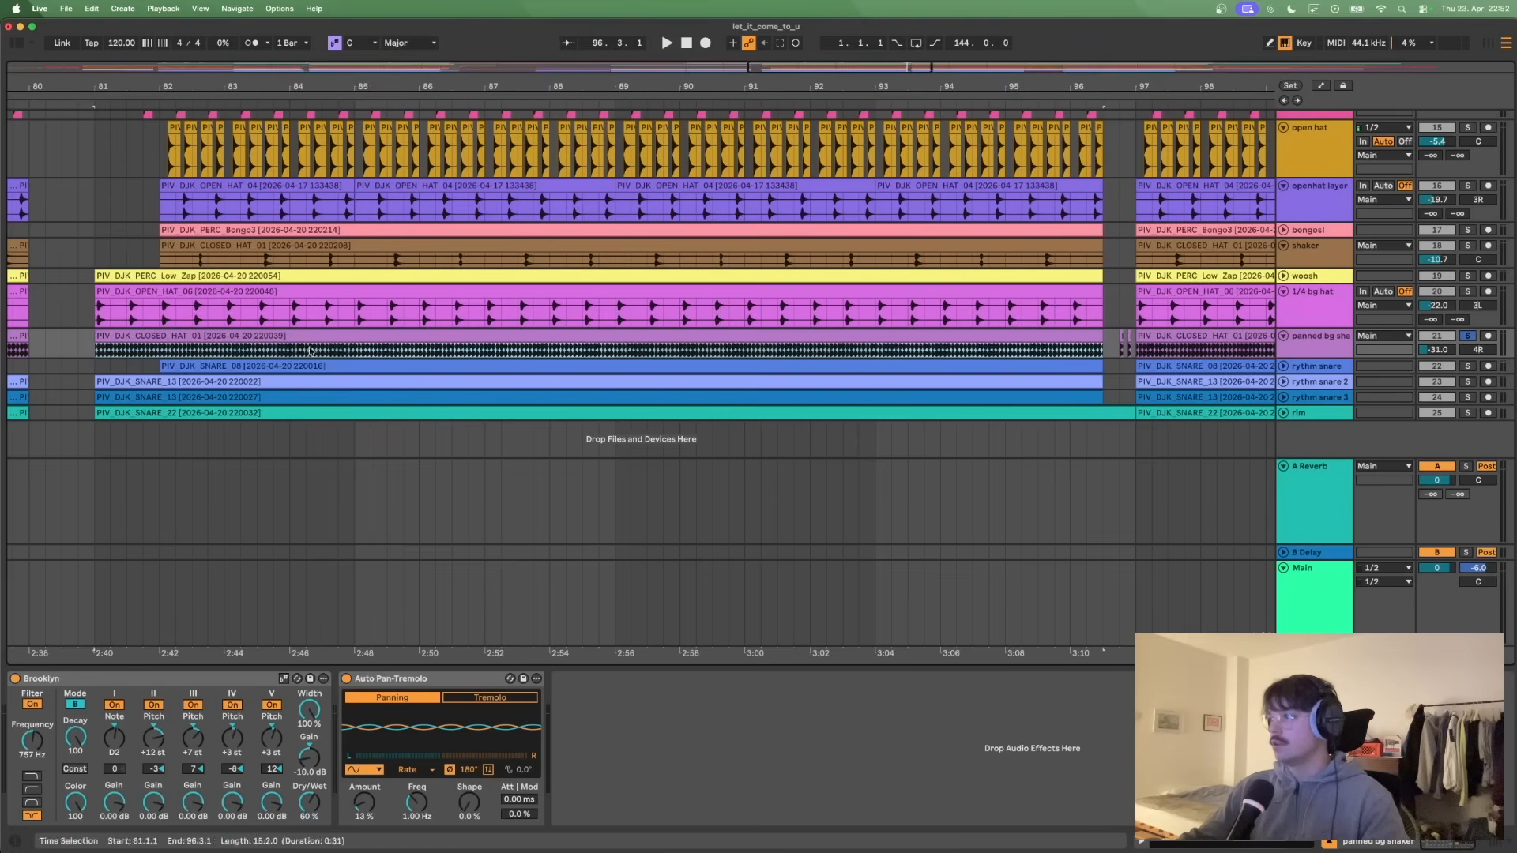
click(1325, 355)
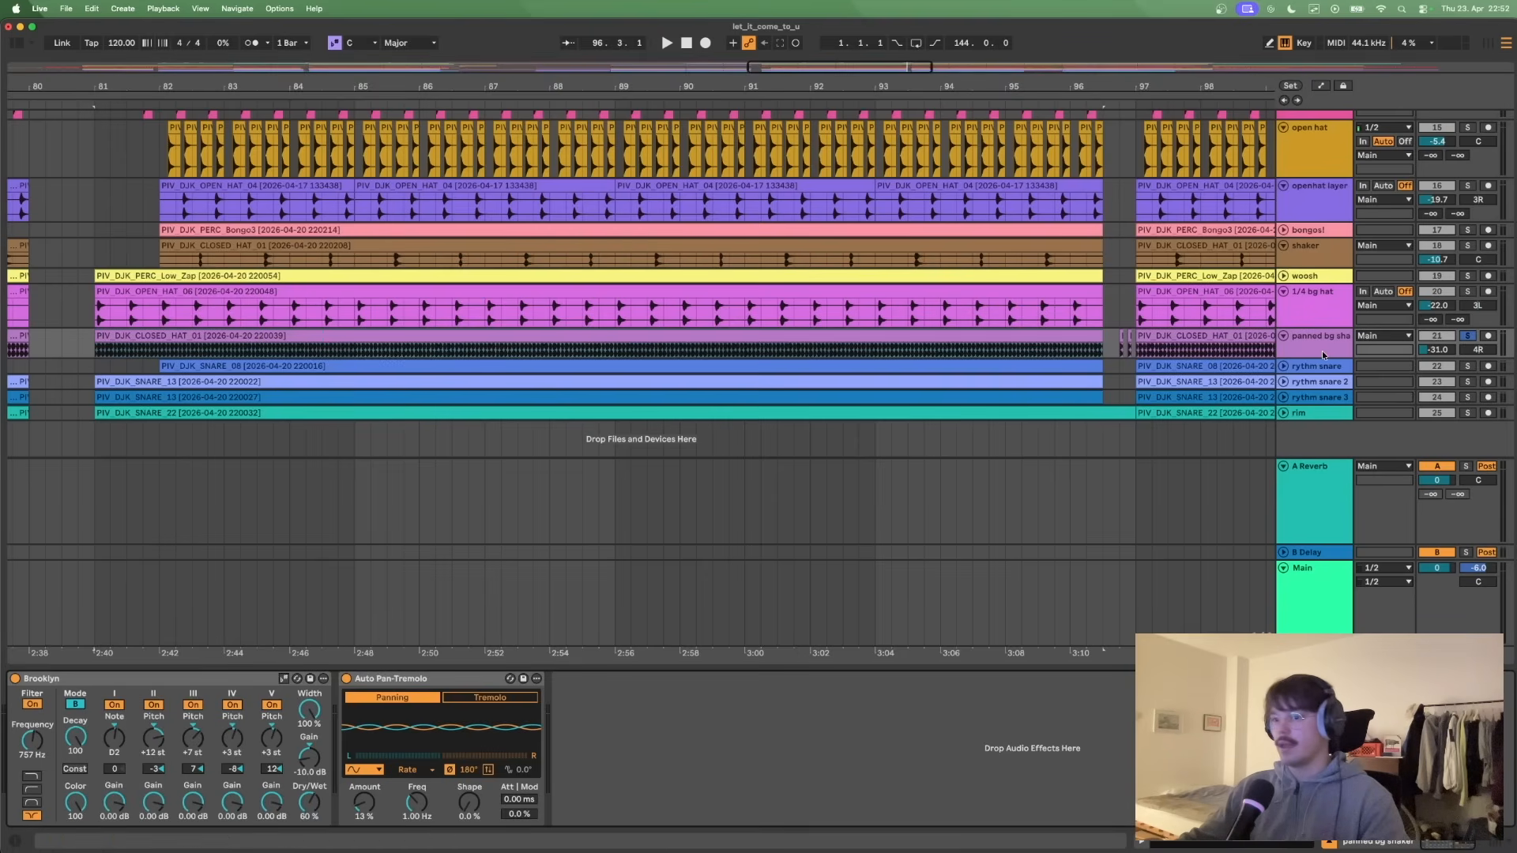
click(450, 680)
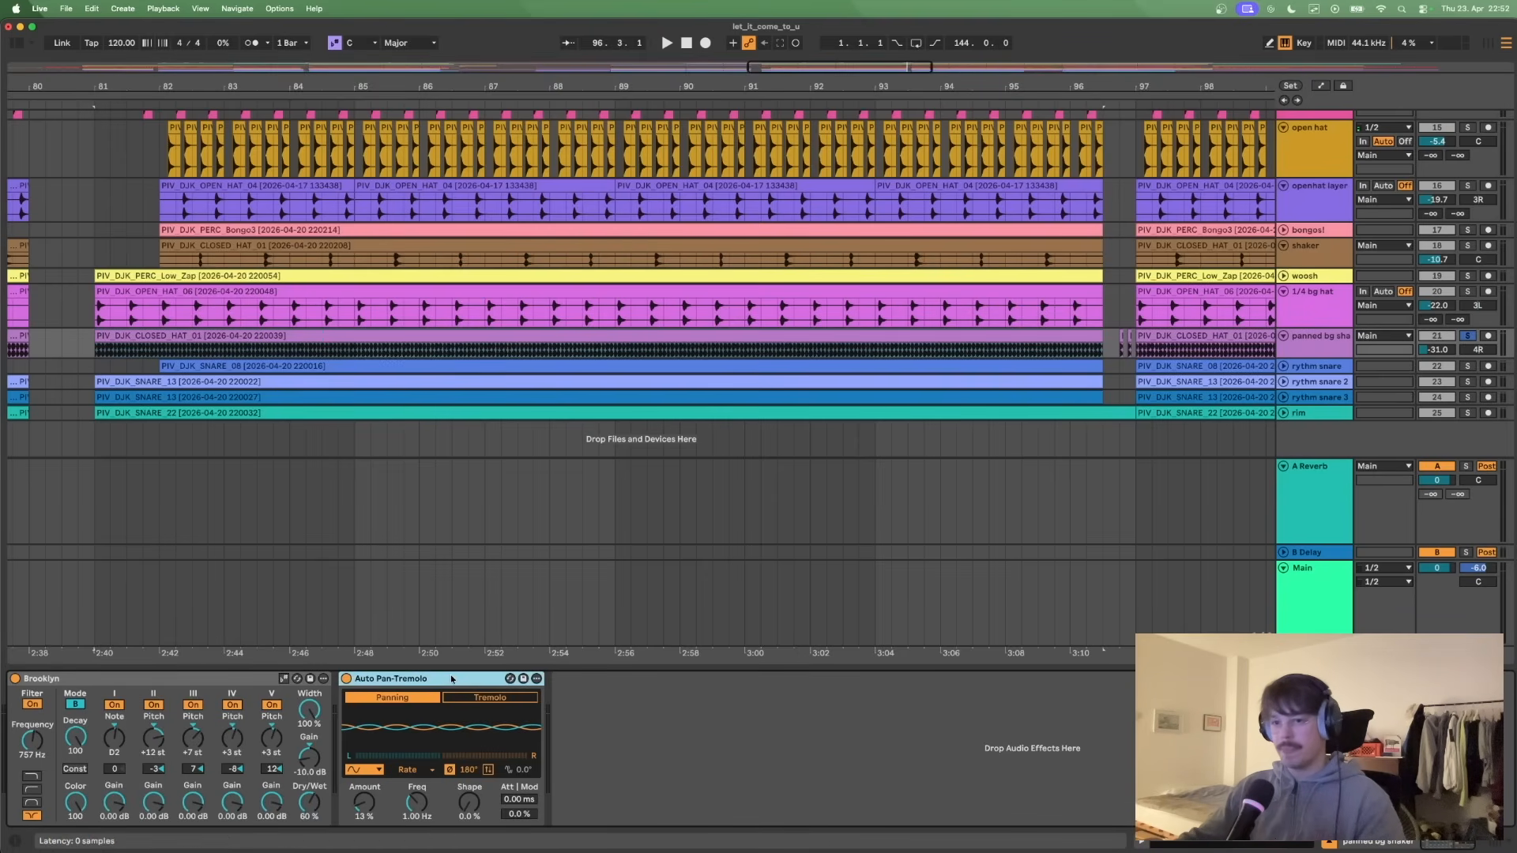
click(125, 692)
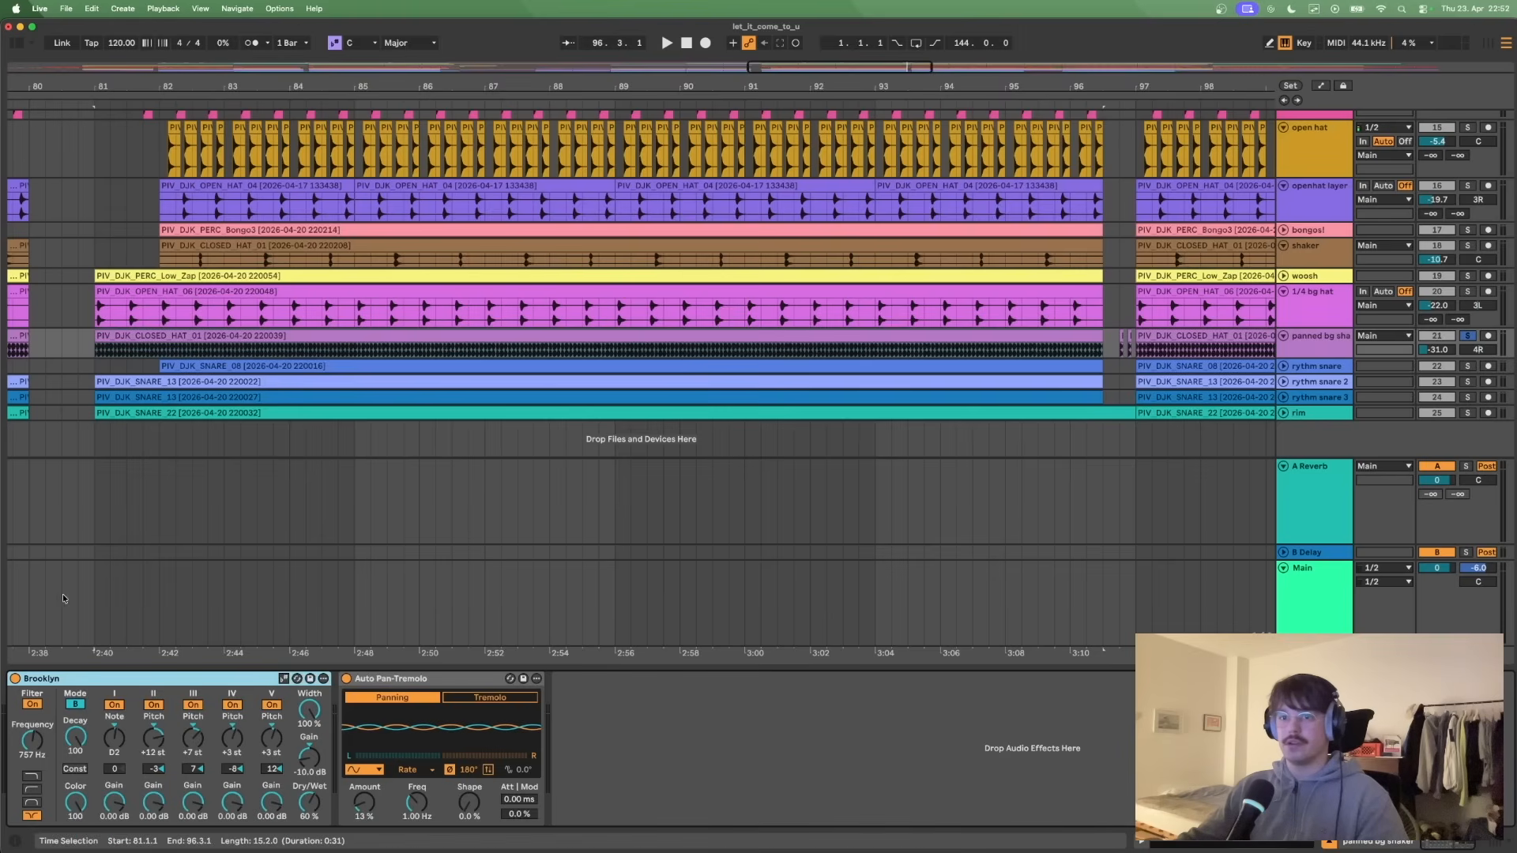
- Bypass the Brooklyn and Auto Pan-Tremolo devices on the panned bg shaker and play the dry sound from bar 81
click(15, 678)
click(347, 681)
key(space)
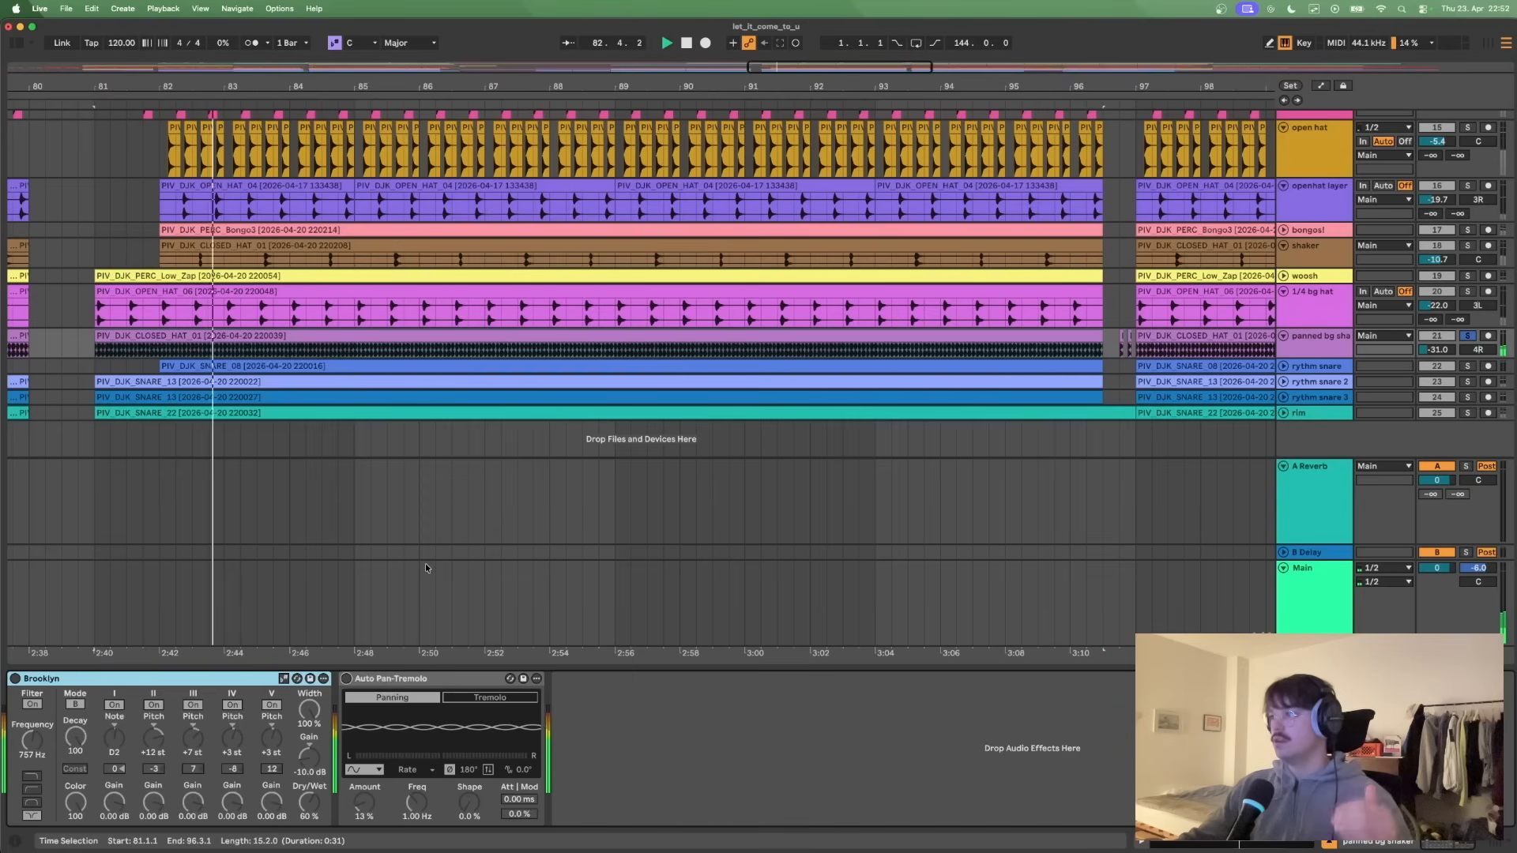
key(space)
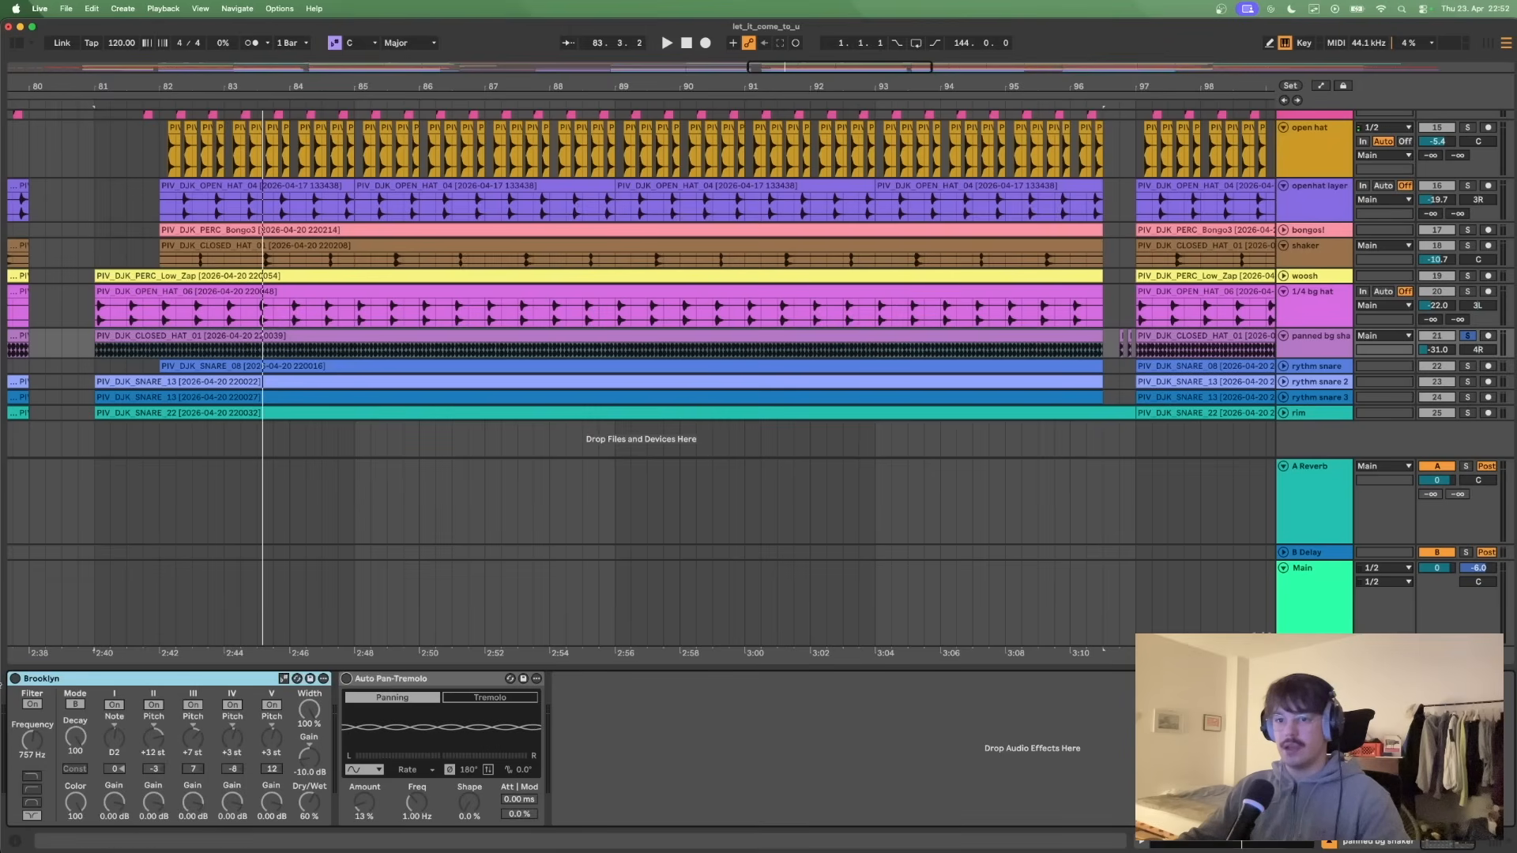
- Re-enable Brooklyn and Auto Pan-Tremolo on the panned bg shaker while playing it from bar 81, and unsolo the track
click(16, 680)
key(space)
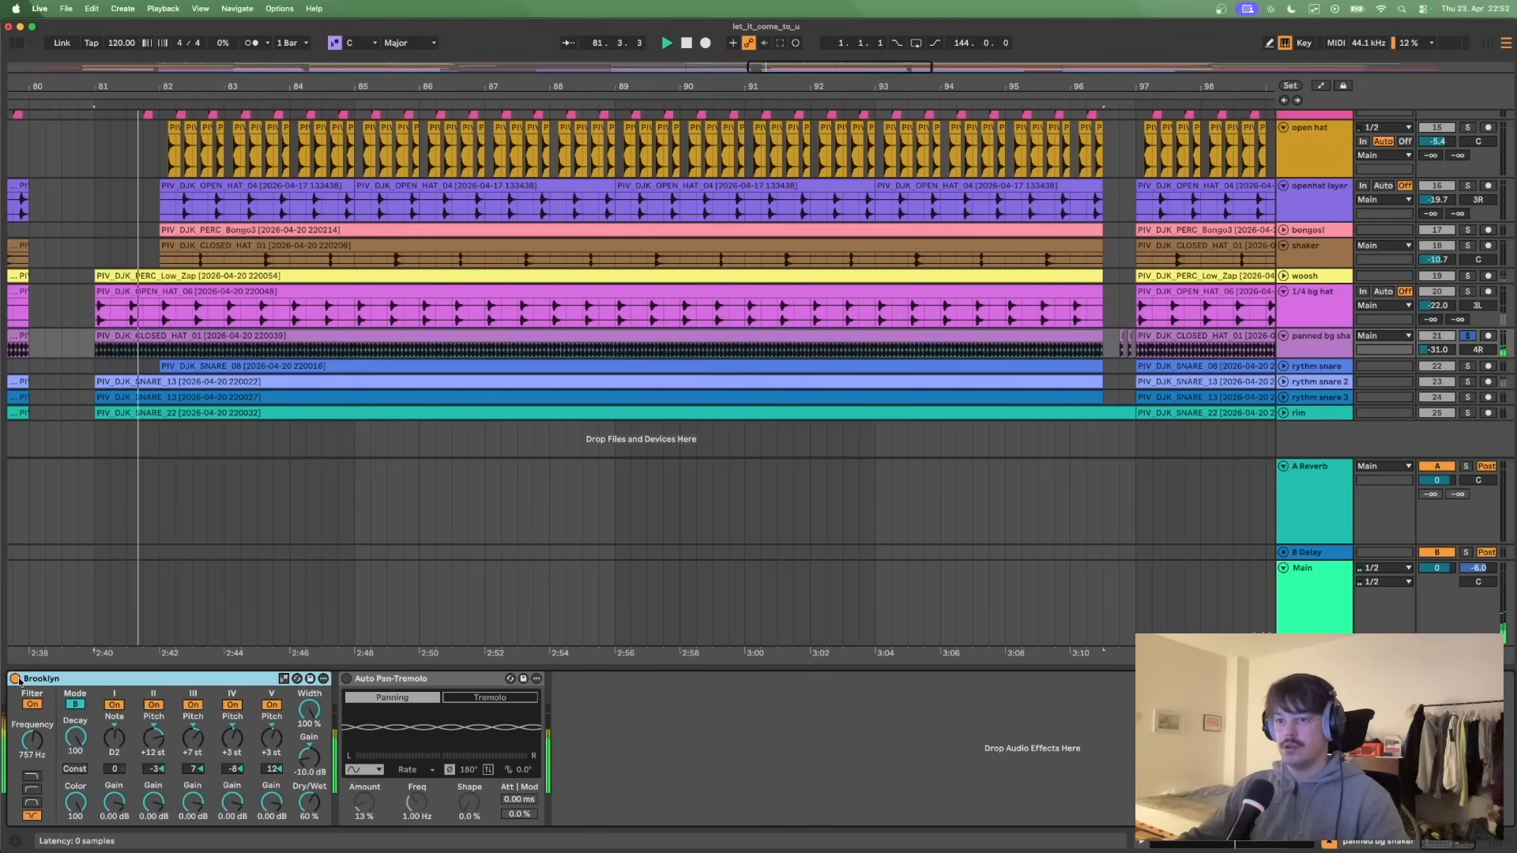
click(347, 679)
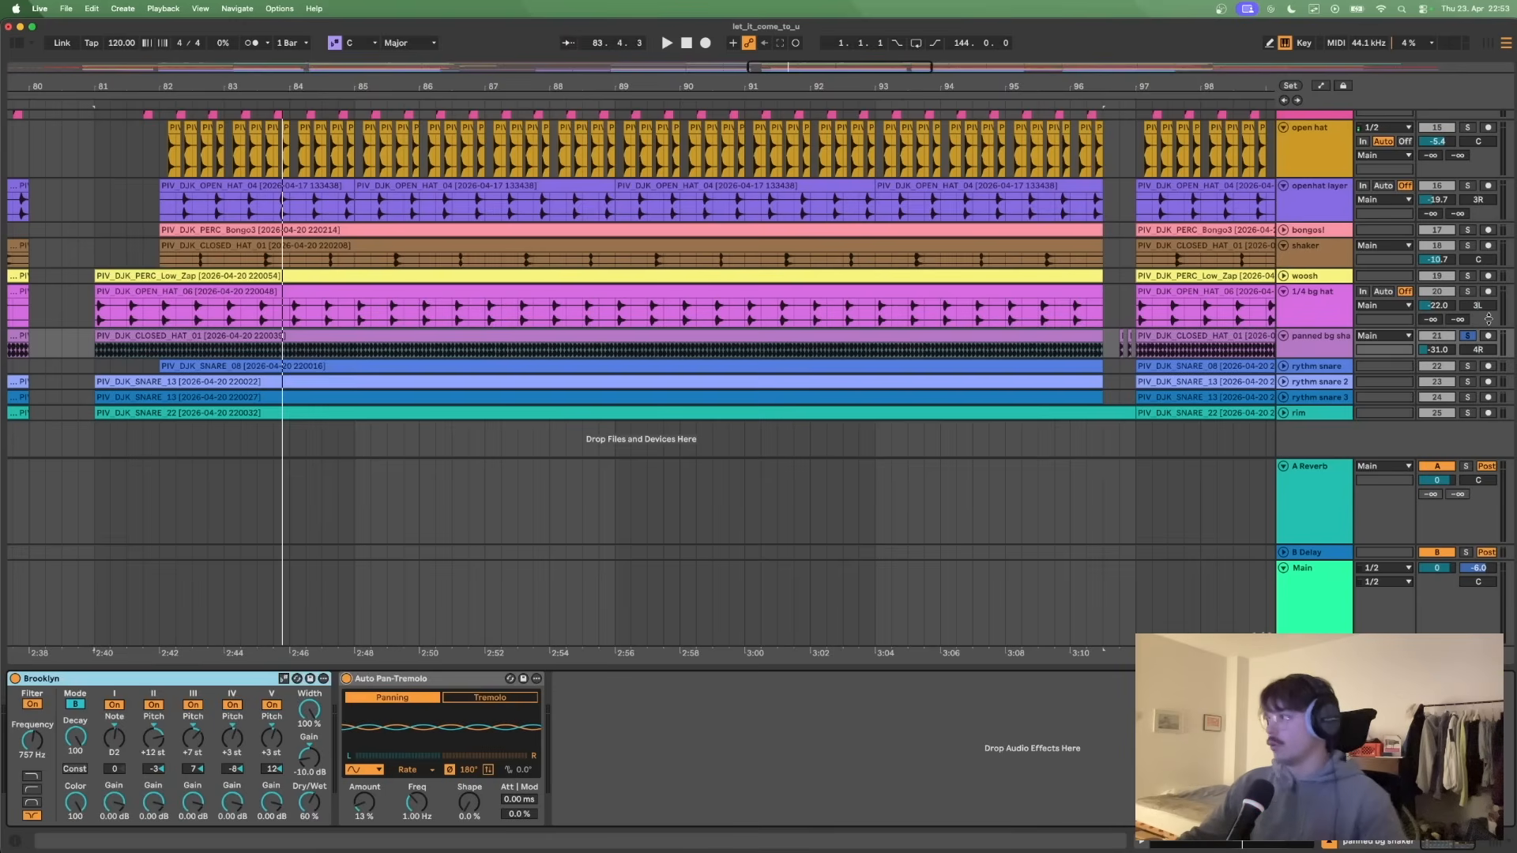
click(1472, 335)
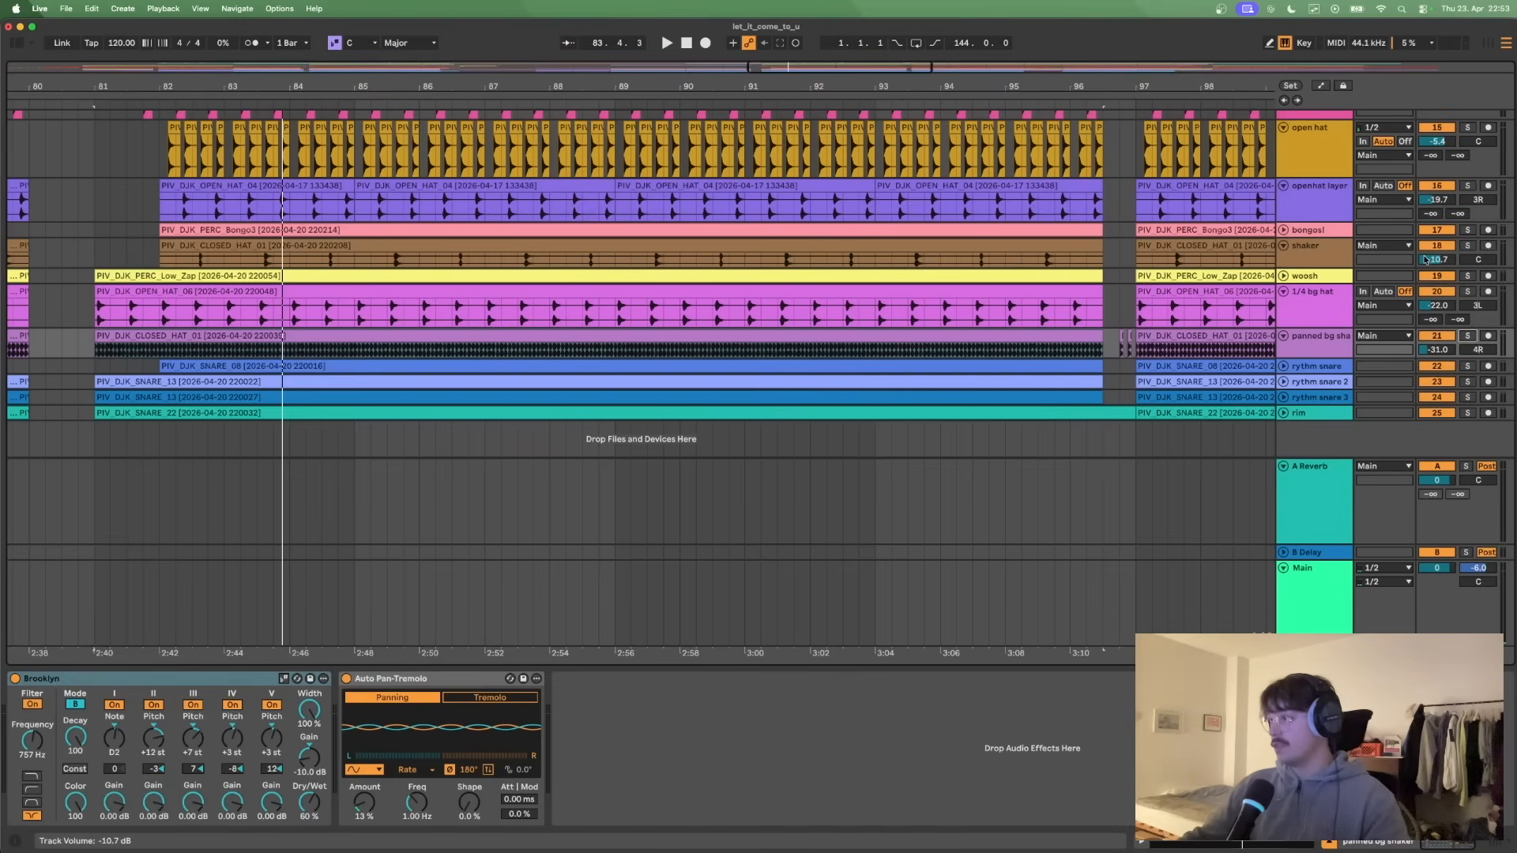
- Unfold the rythm snare, rythm snare 2, rythm snare 3 and rim tracks to show their waveforms
click(1285, 367)
scroll(1322, 312, down, 1)
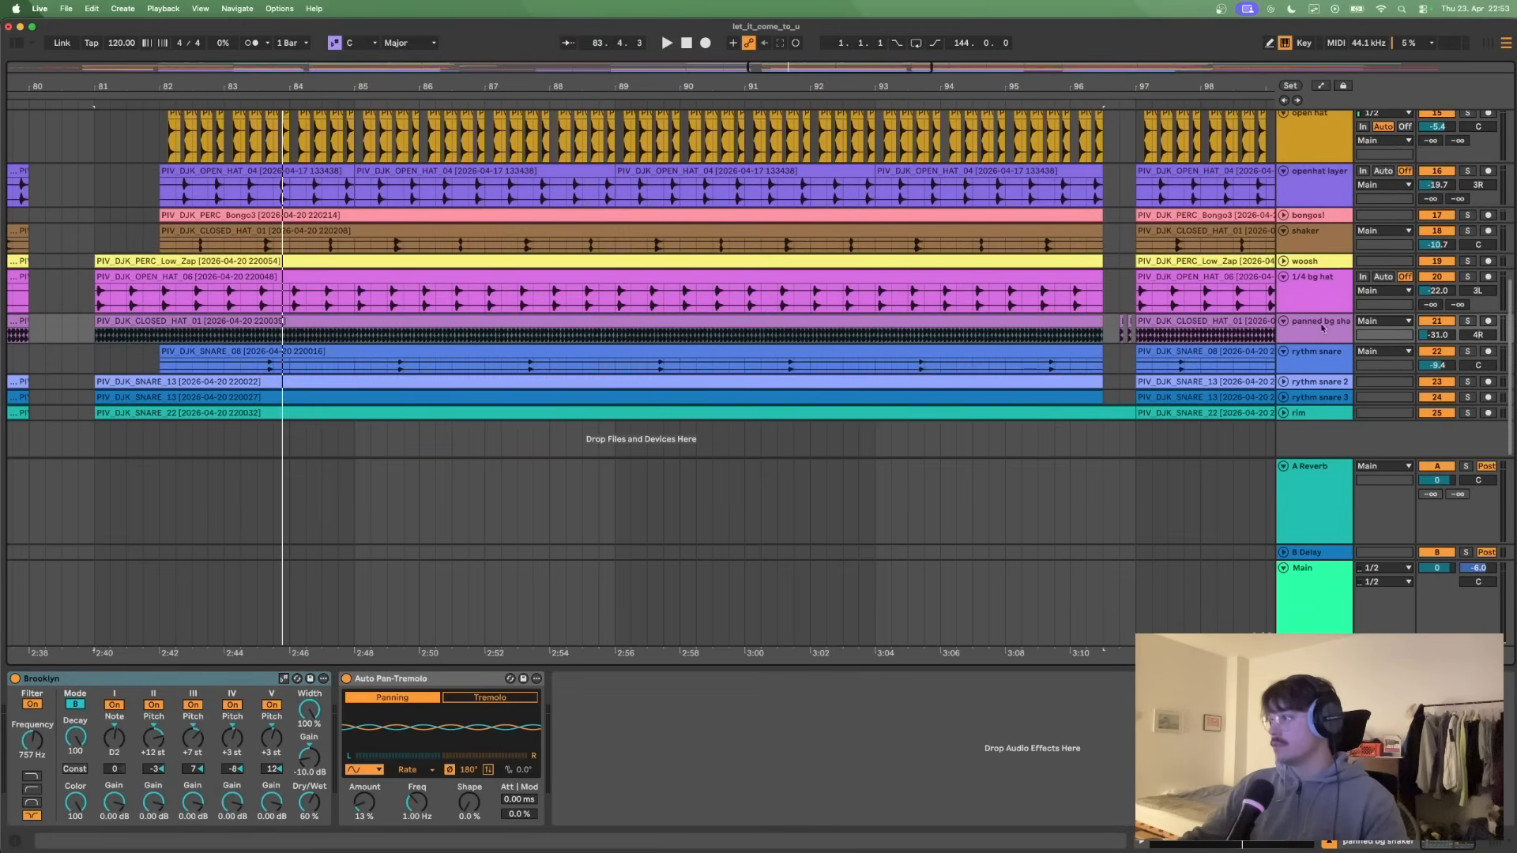
click(1283, 381)
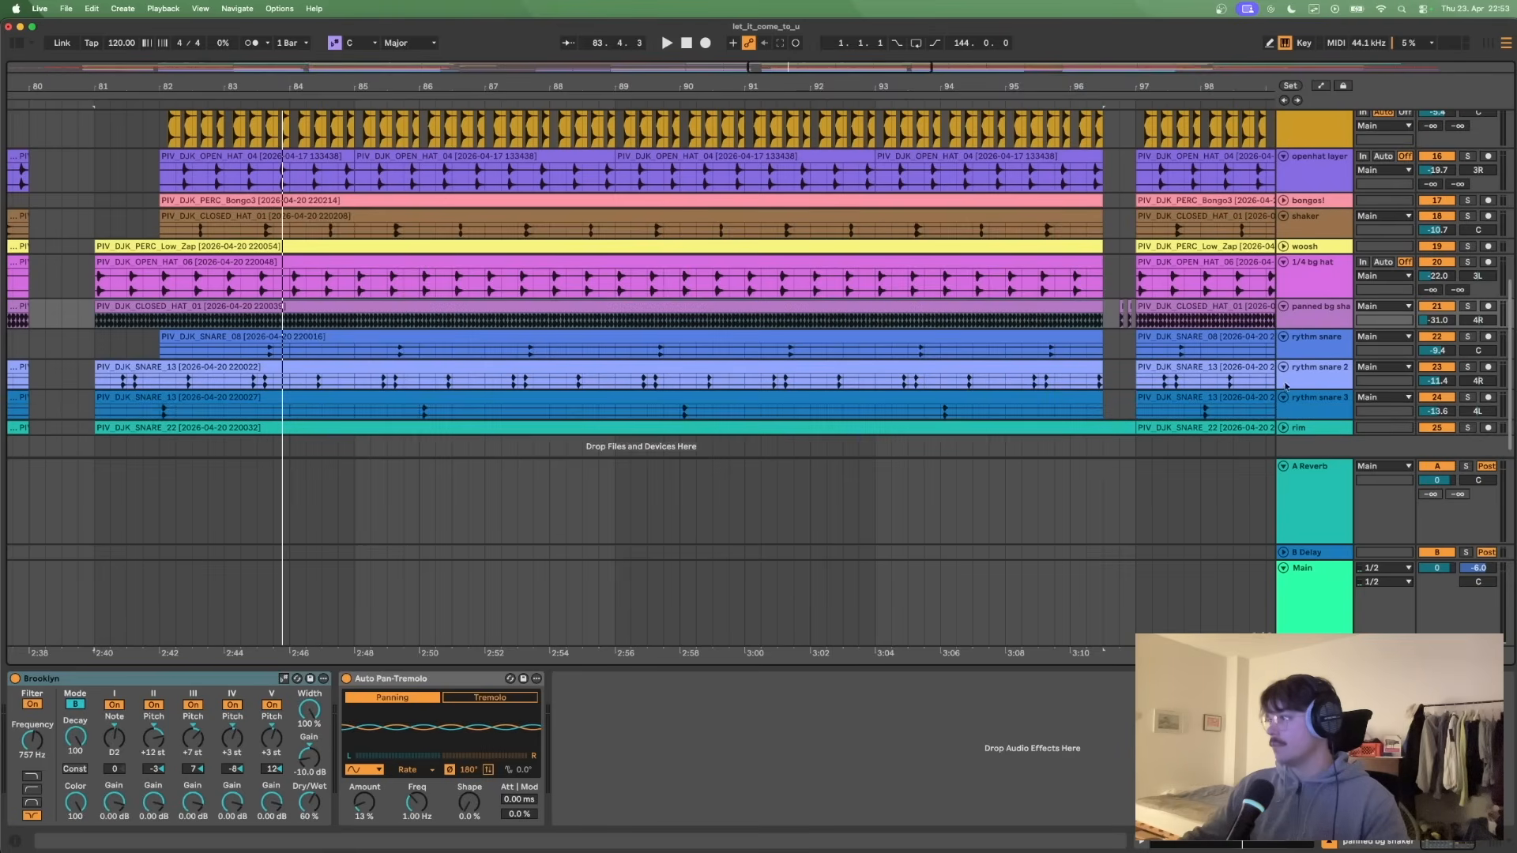
click(1283, 398)
click(1285, 414)
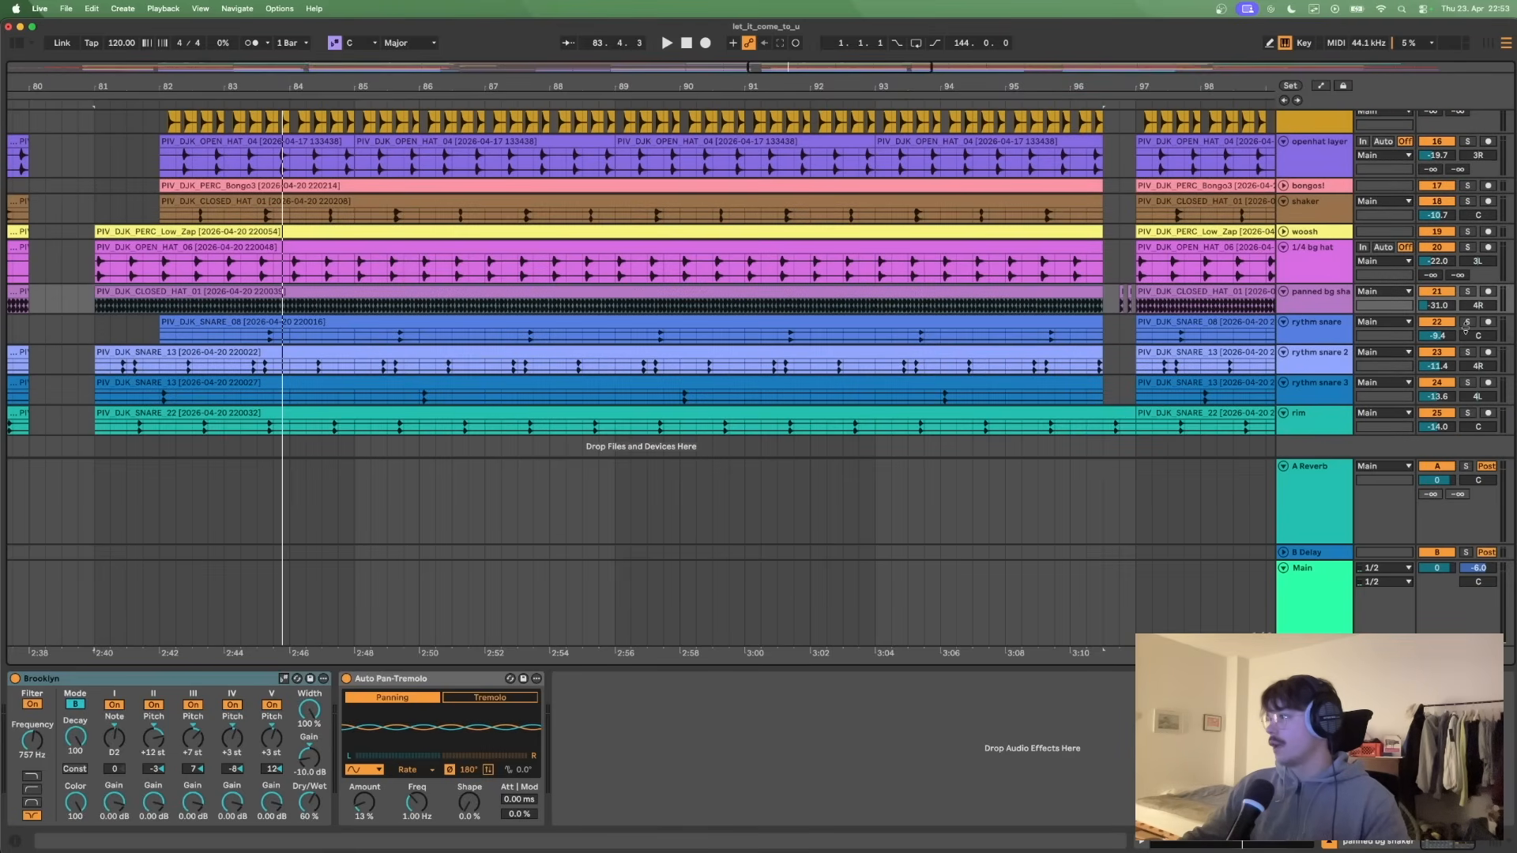
- Solo the three rythm snare tracks and the rim track, and listen to them from bar 81 with the metronome
click(1467, 323)
click(1467, 352)
click(1468, 382)
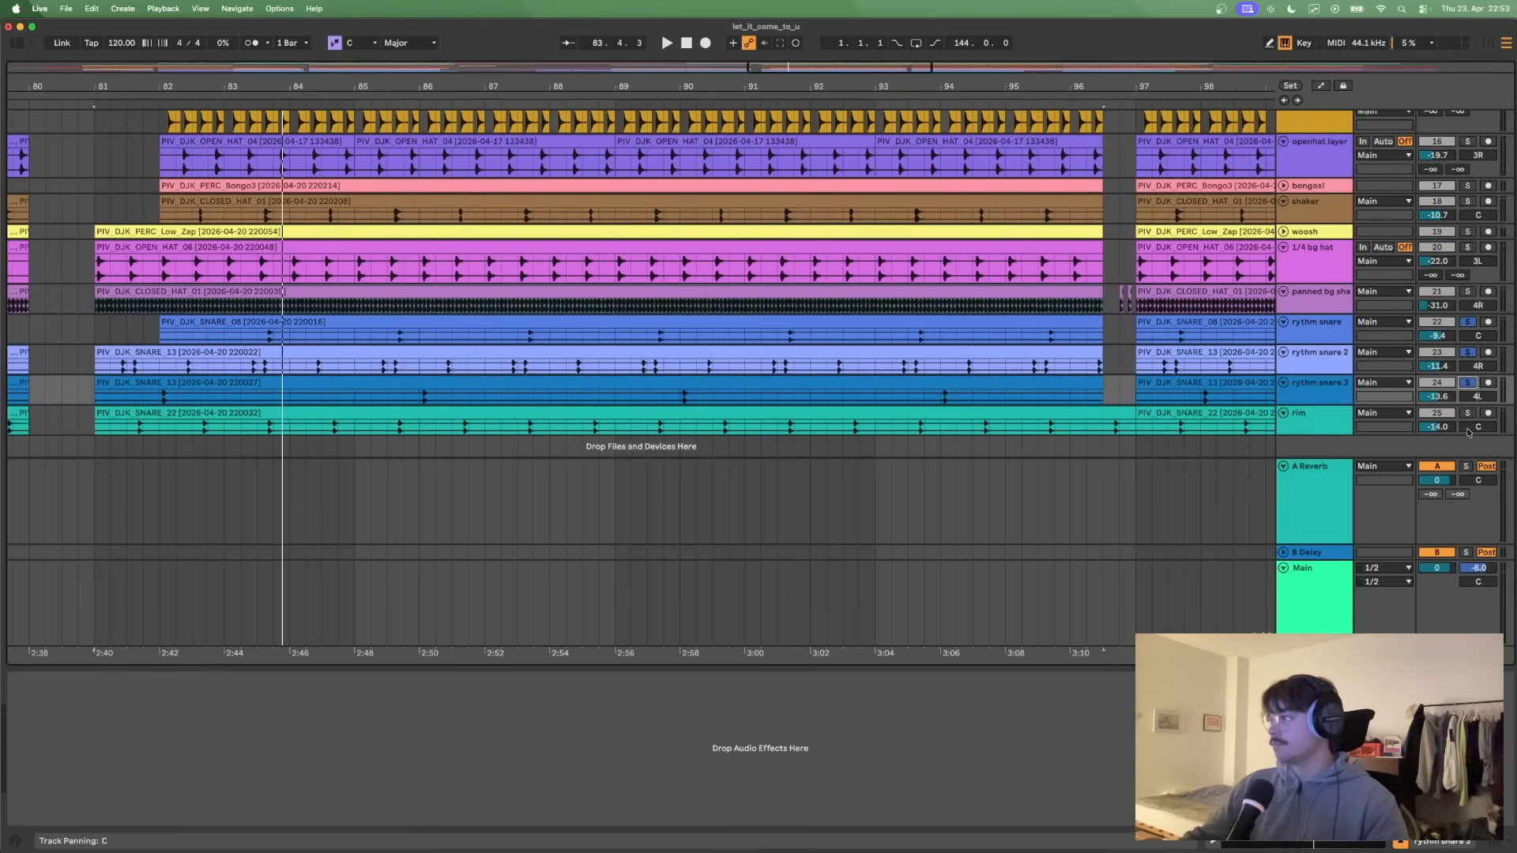
click(1467, 413)
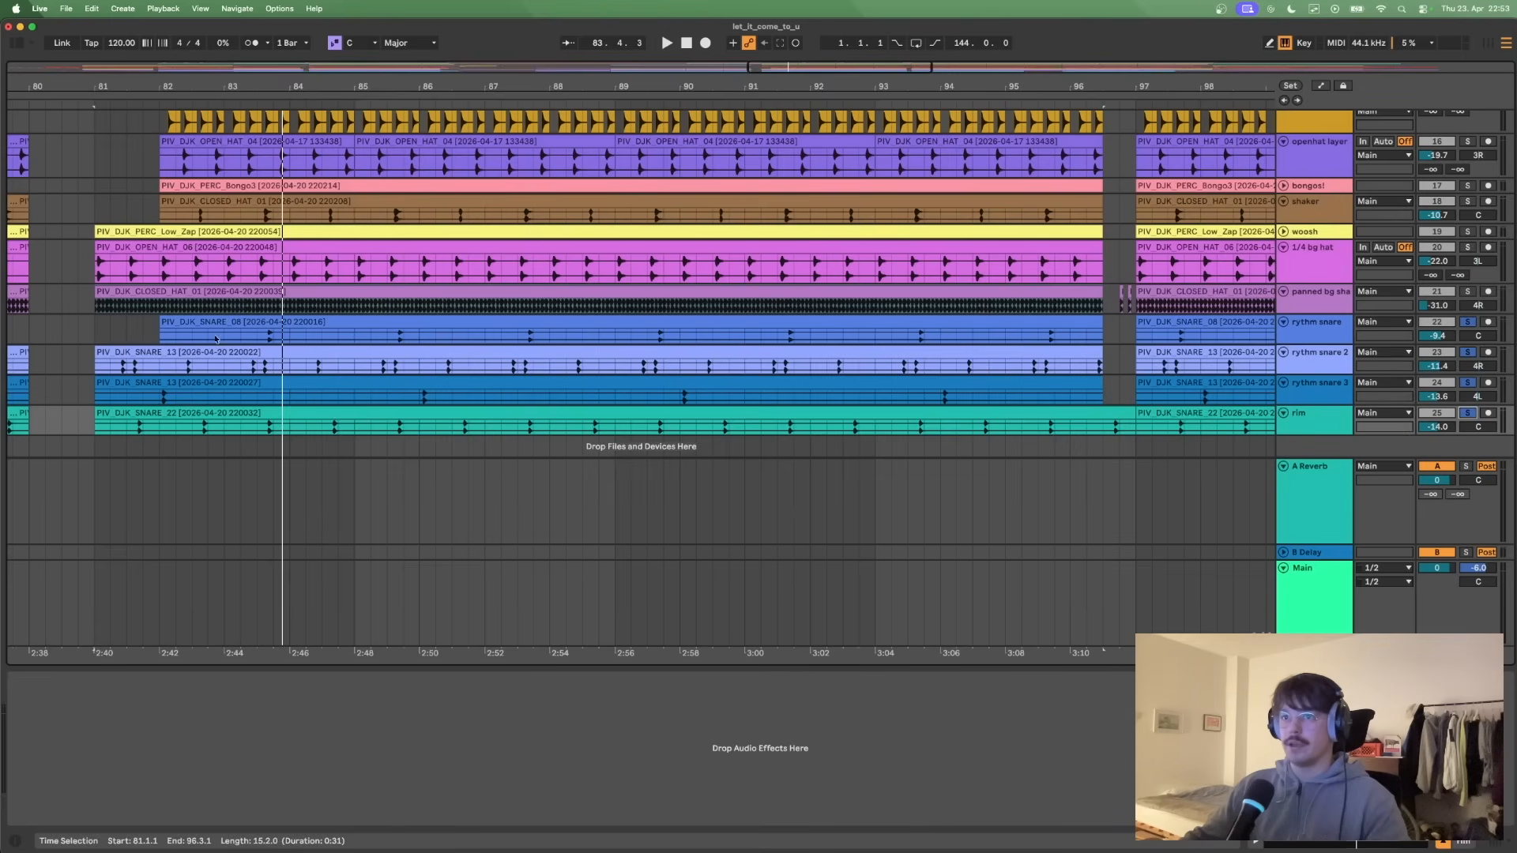
click(93, 328)
key(space)
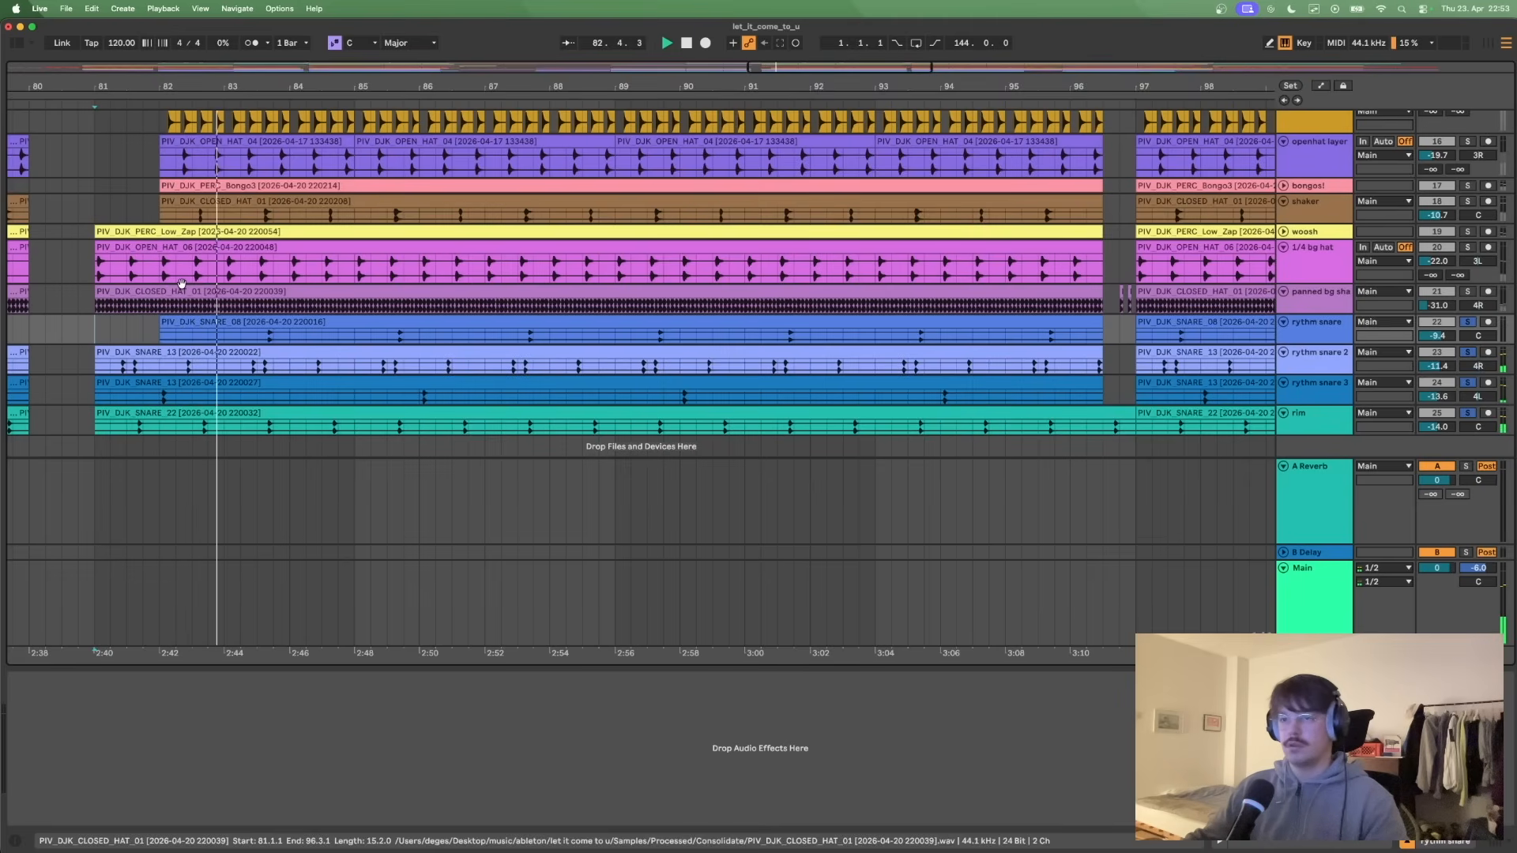
click(251, 43)
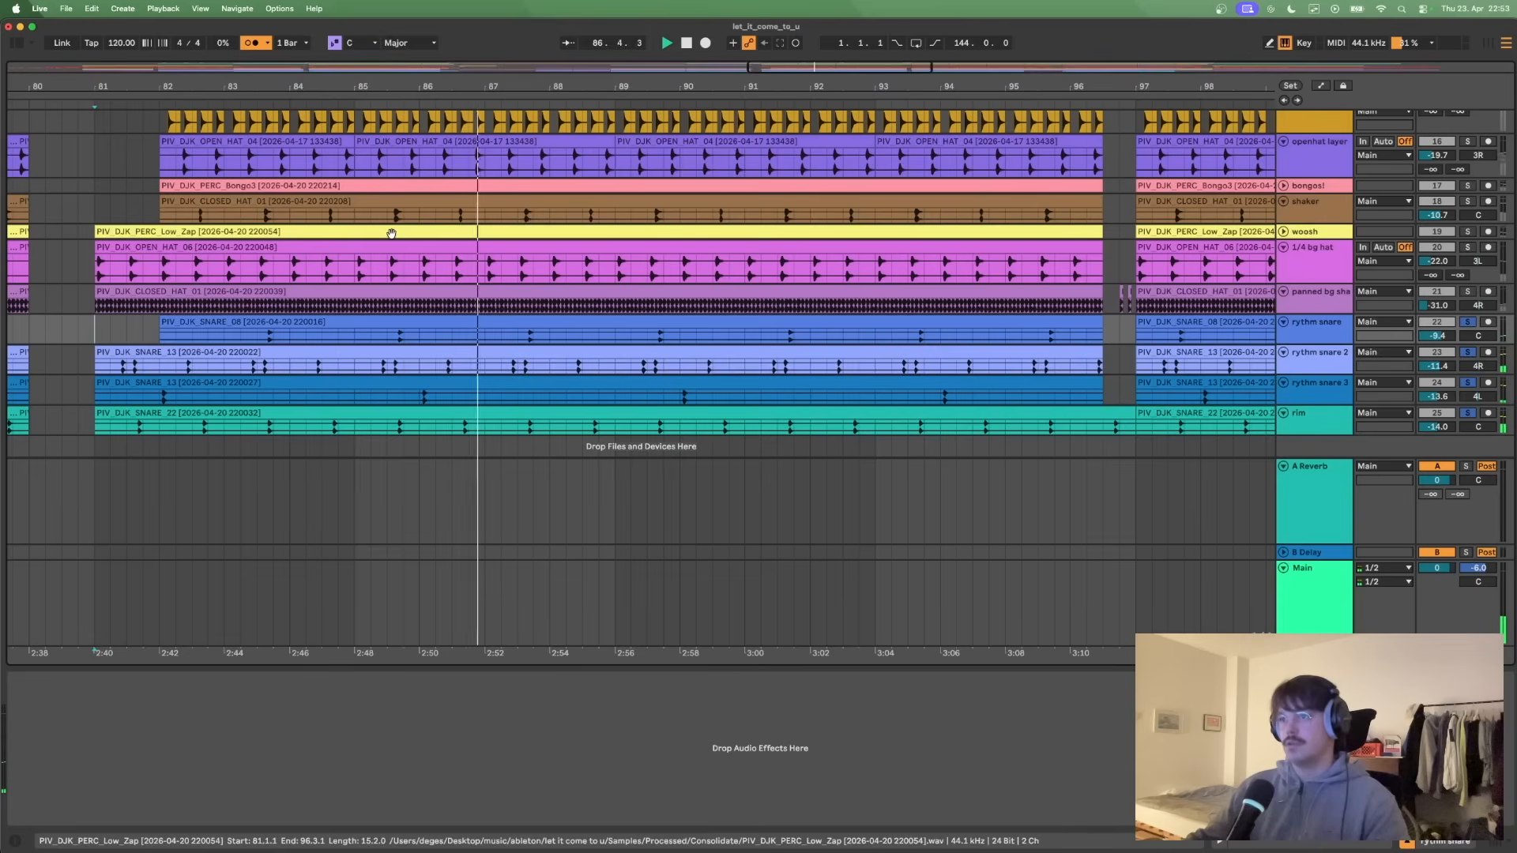
key(space)
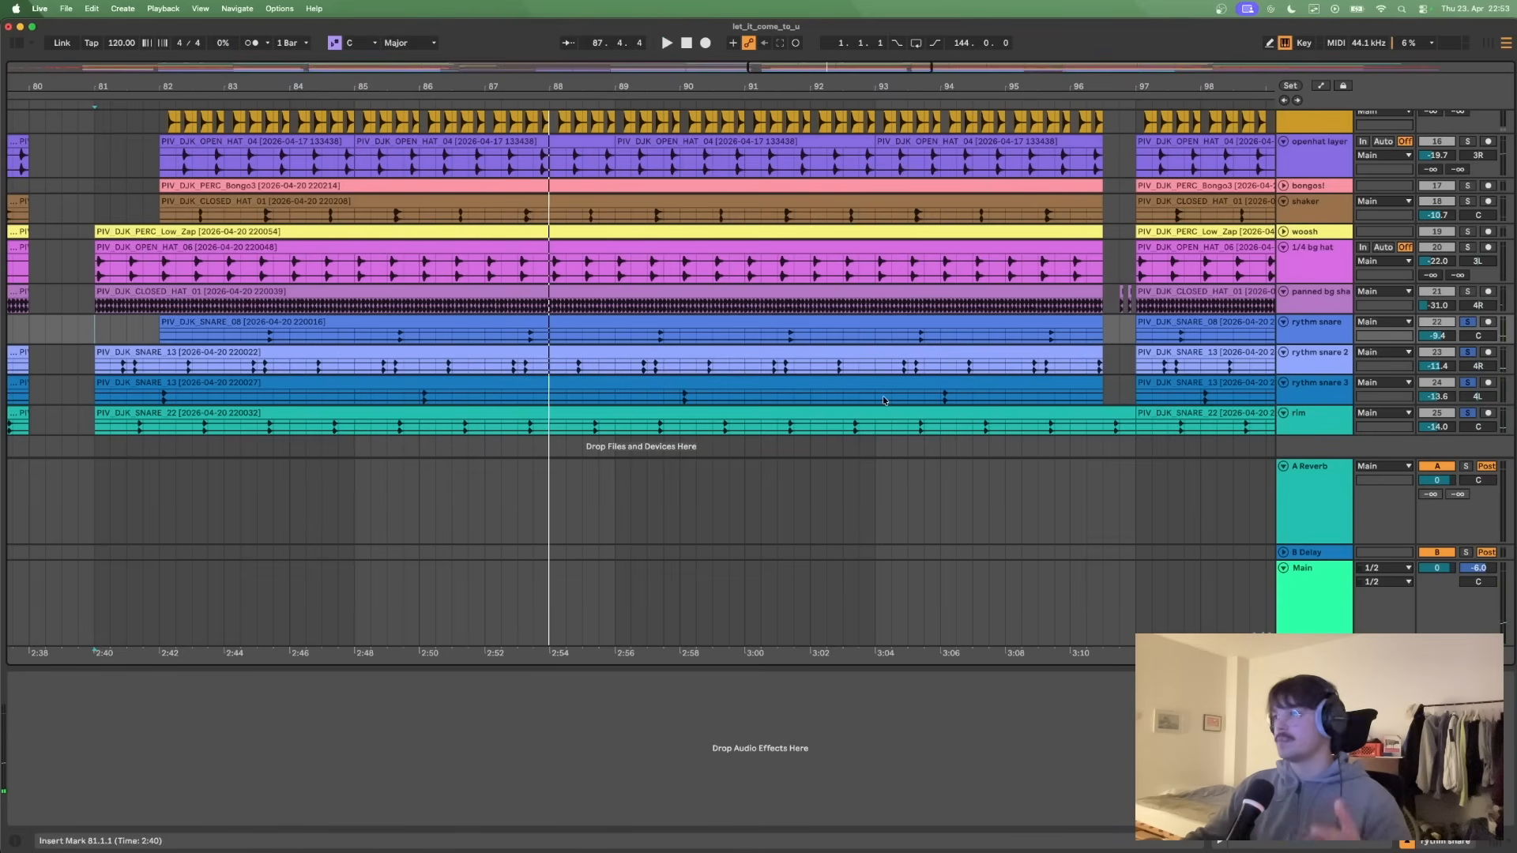
- Add the clap track to the soloed snares and rim and play the combination from bar 81
scroll(883, 396, up, 8)
scroll(1201, 353, down, 2)
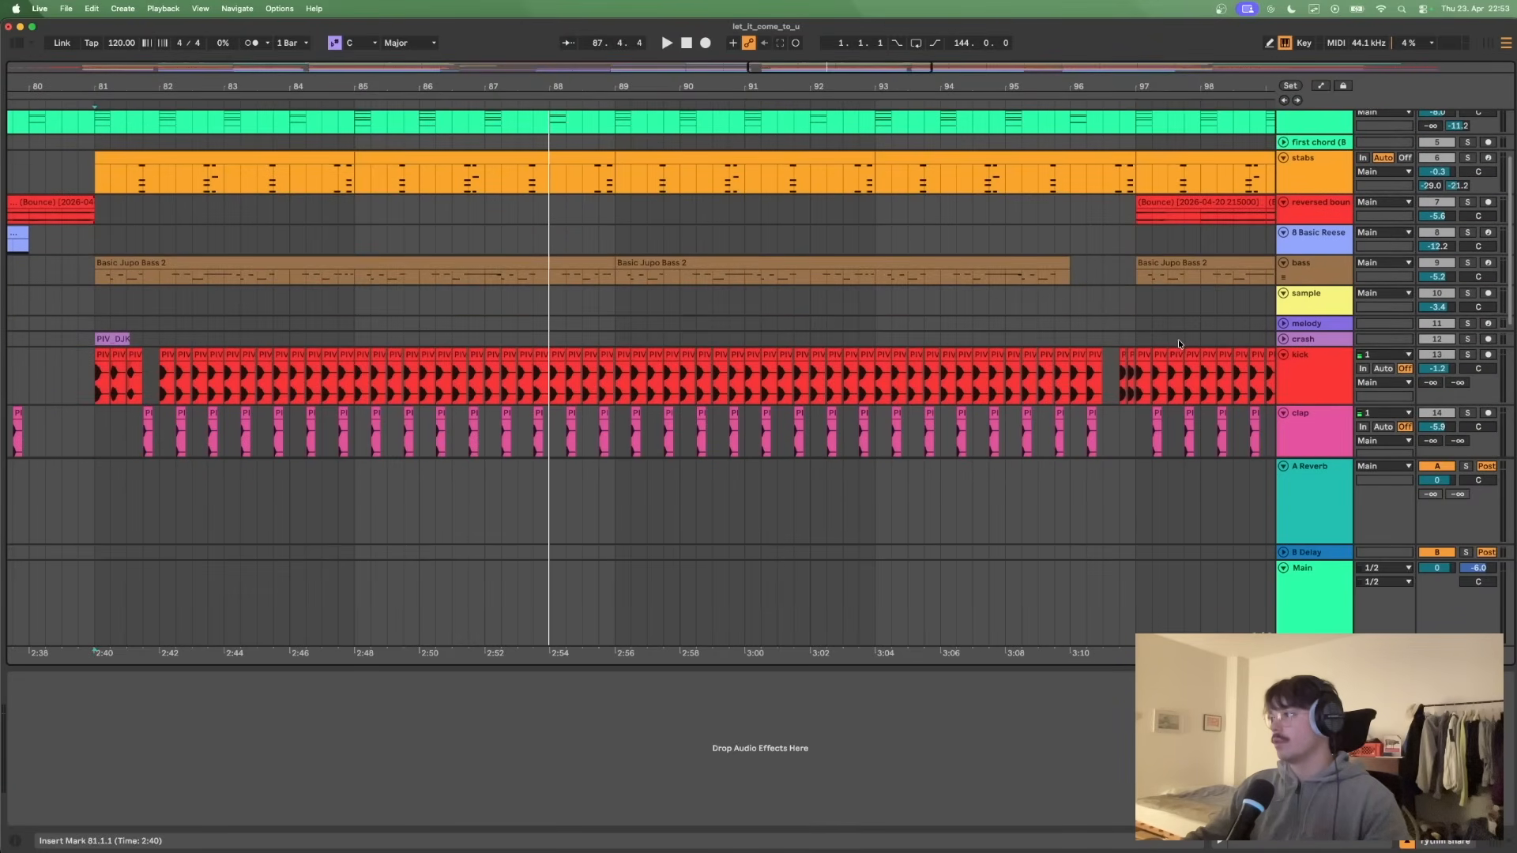
click(1467, 412)
scroll(284, 335, down, 6)
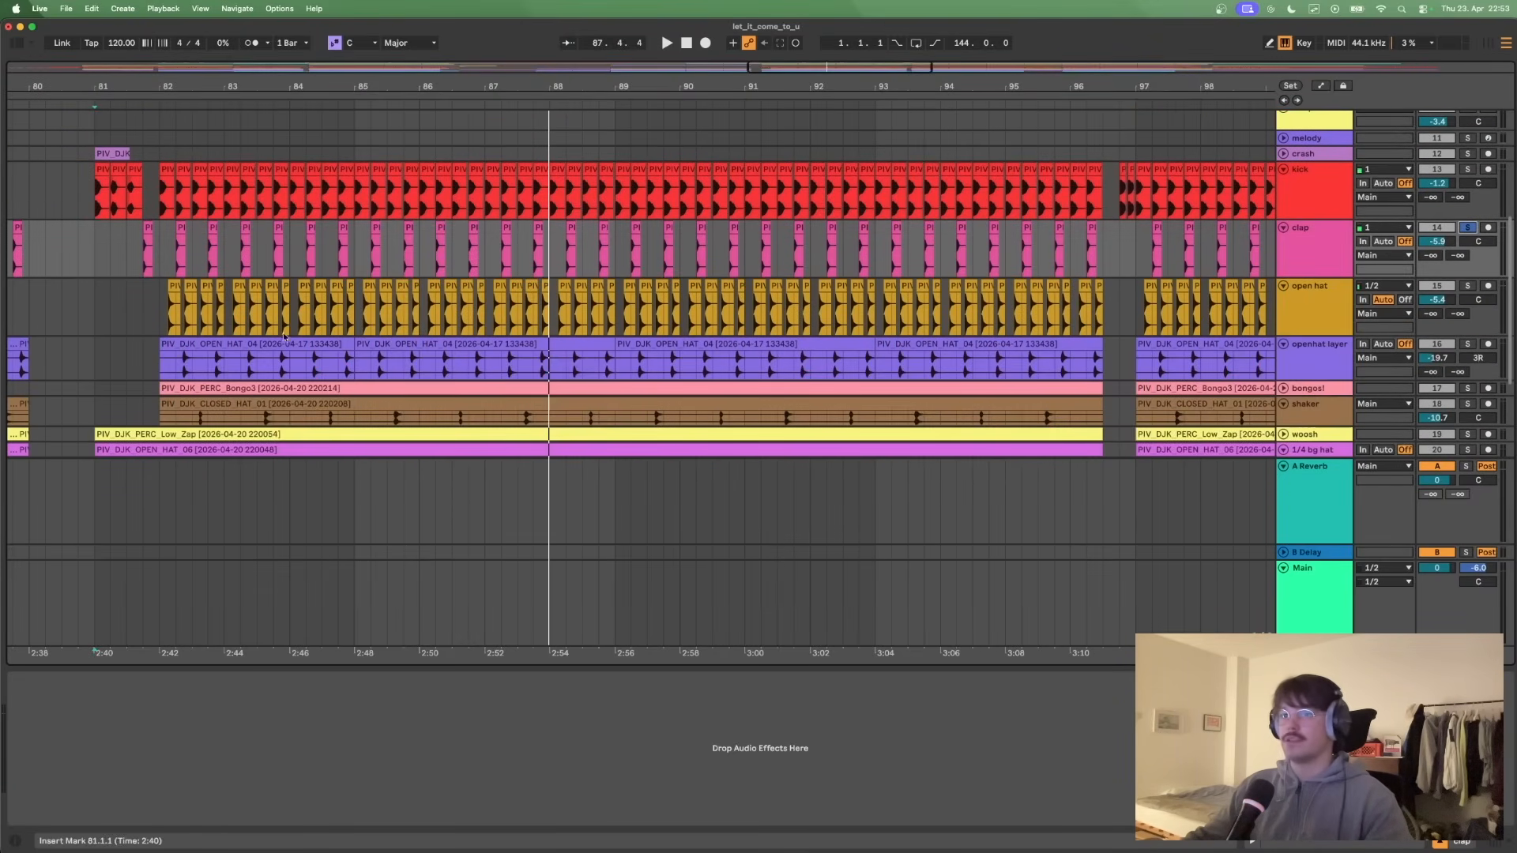
click(93, 297)
key(space)
scroll(410, 269, down, 7)
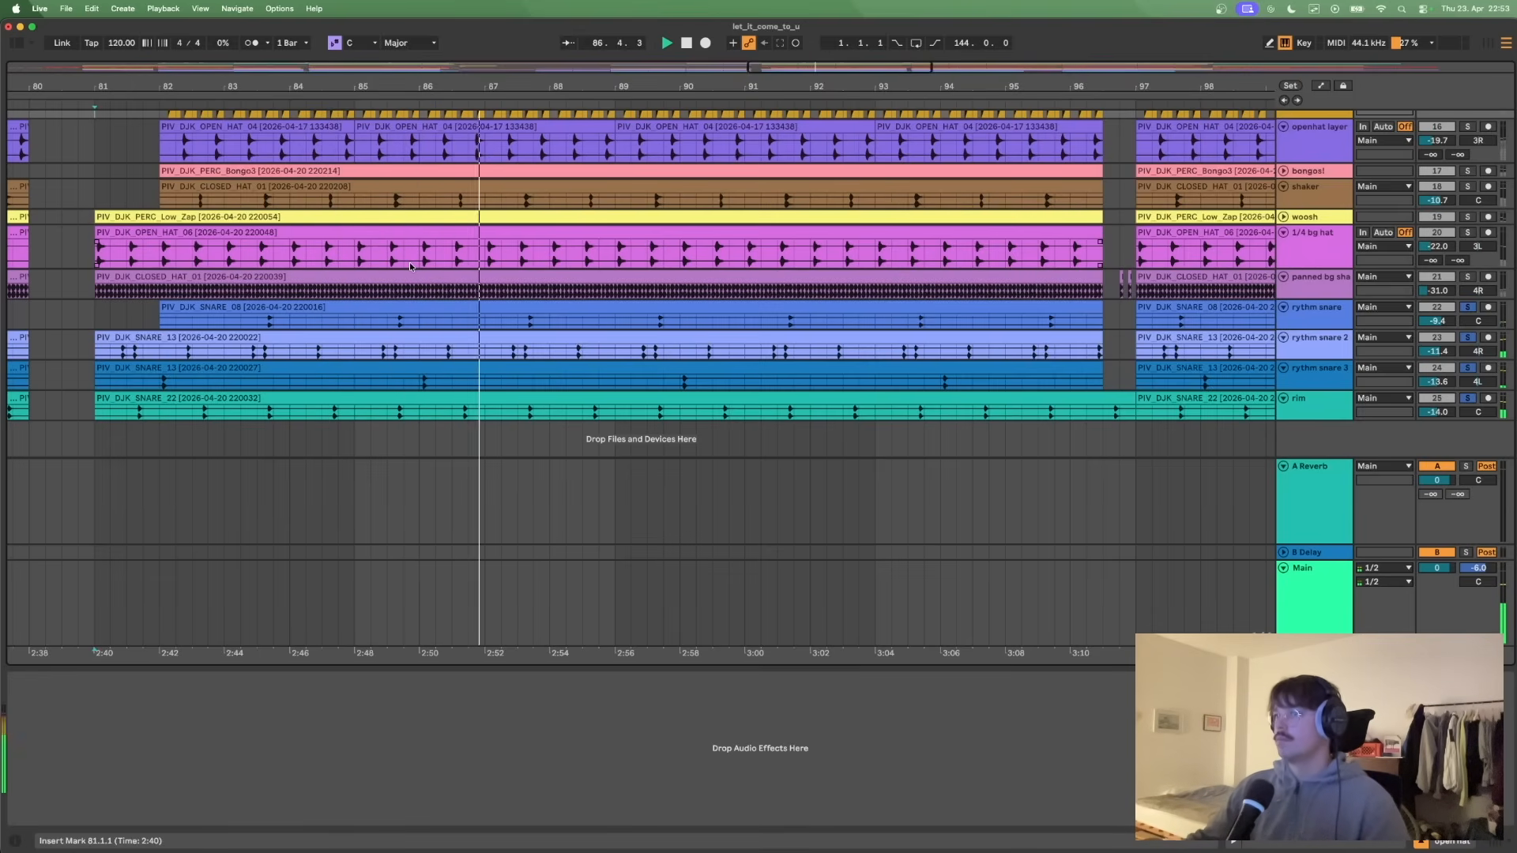
key(space)
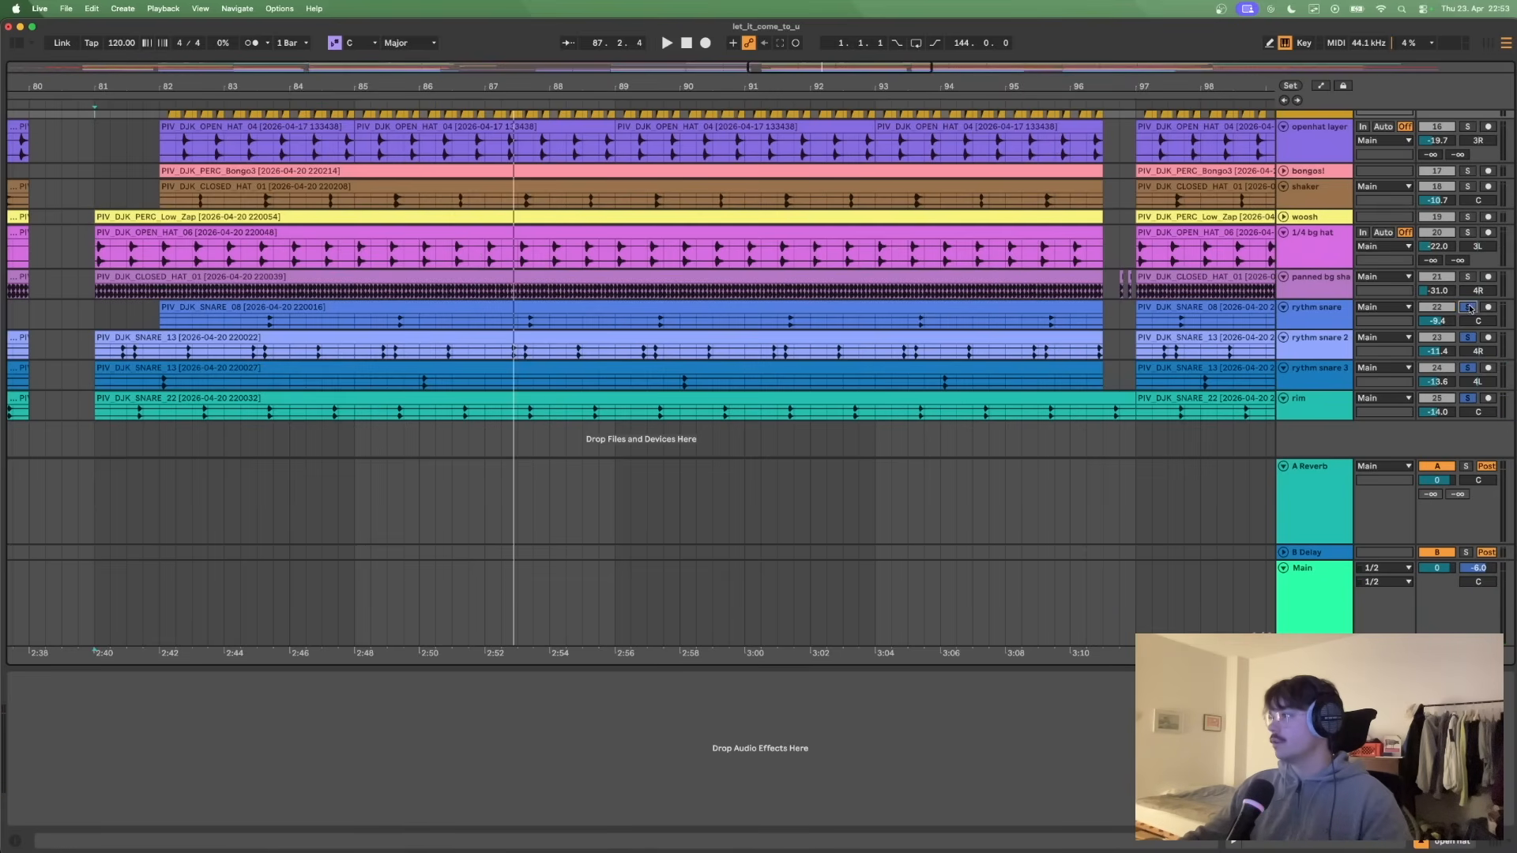
- Clear the solos, hide the device view and play the percussion from bar 82 without the bongos
key(super+alt+l)
click(156, 248)
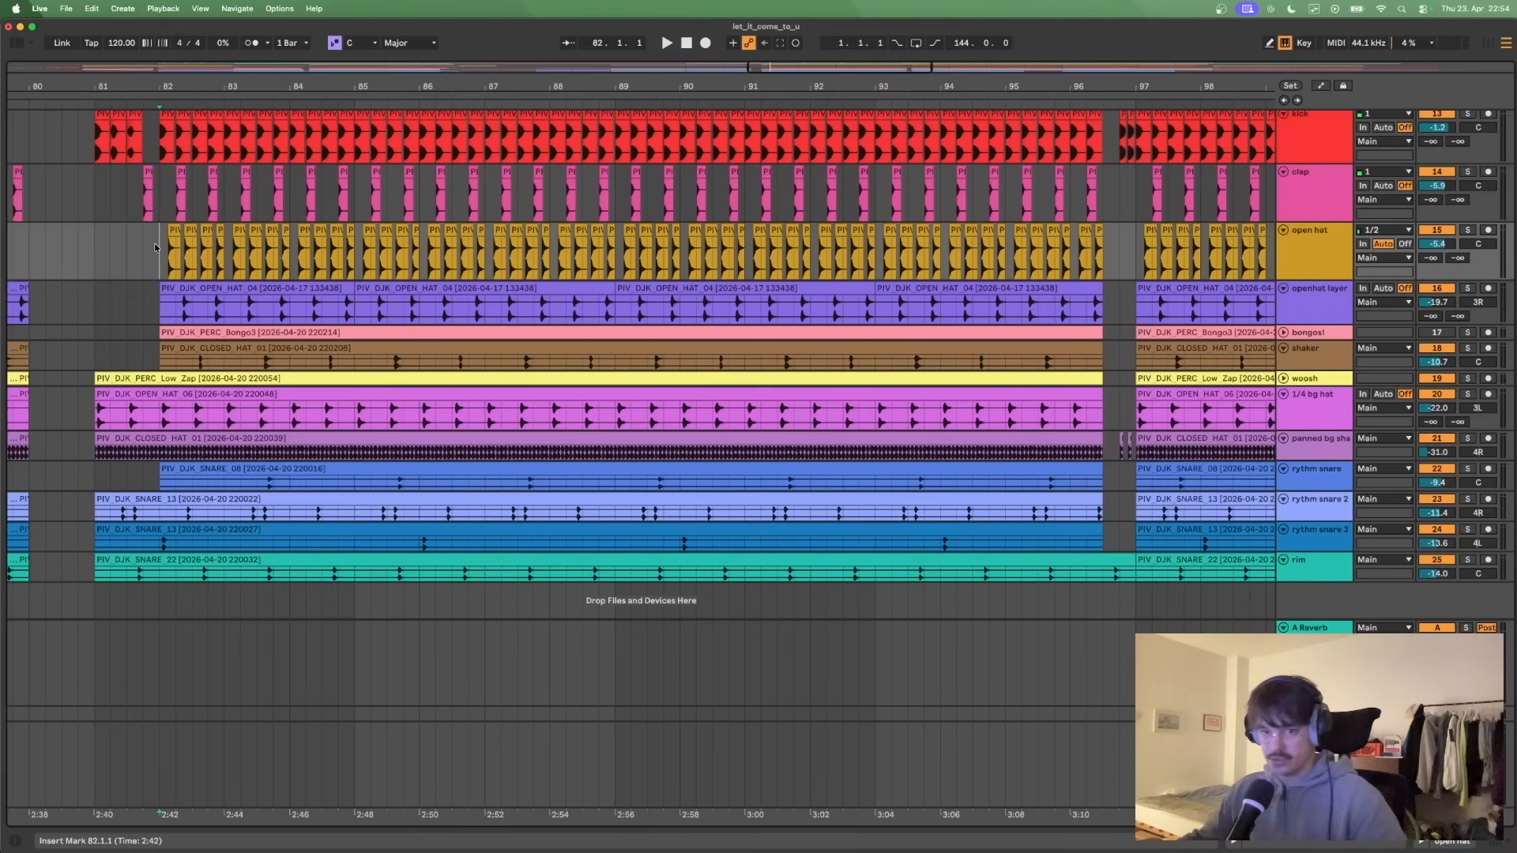
key(space)
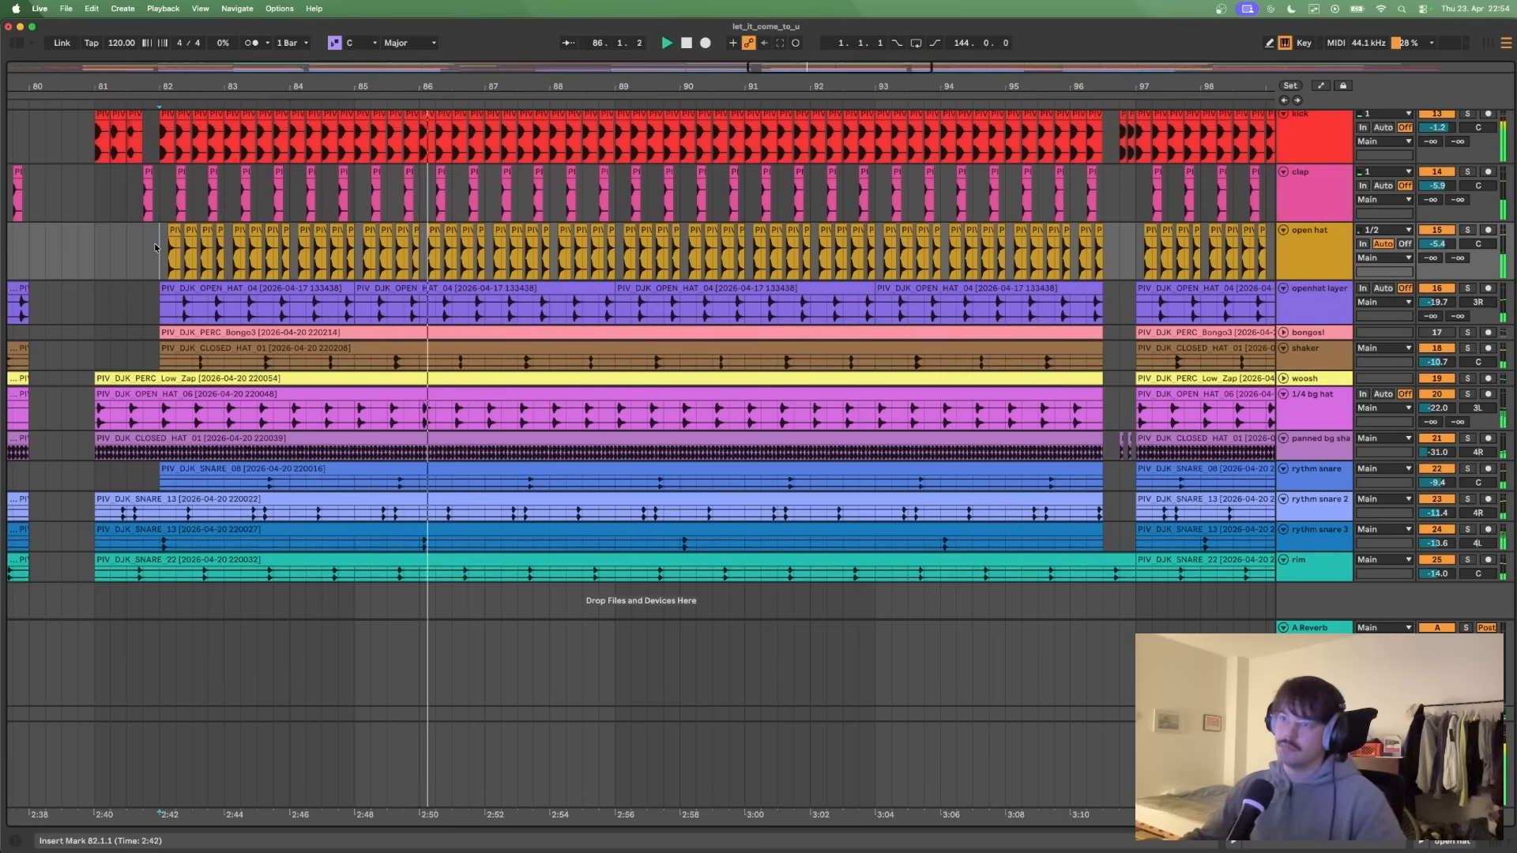
key(space)
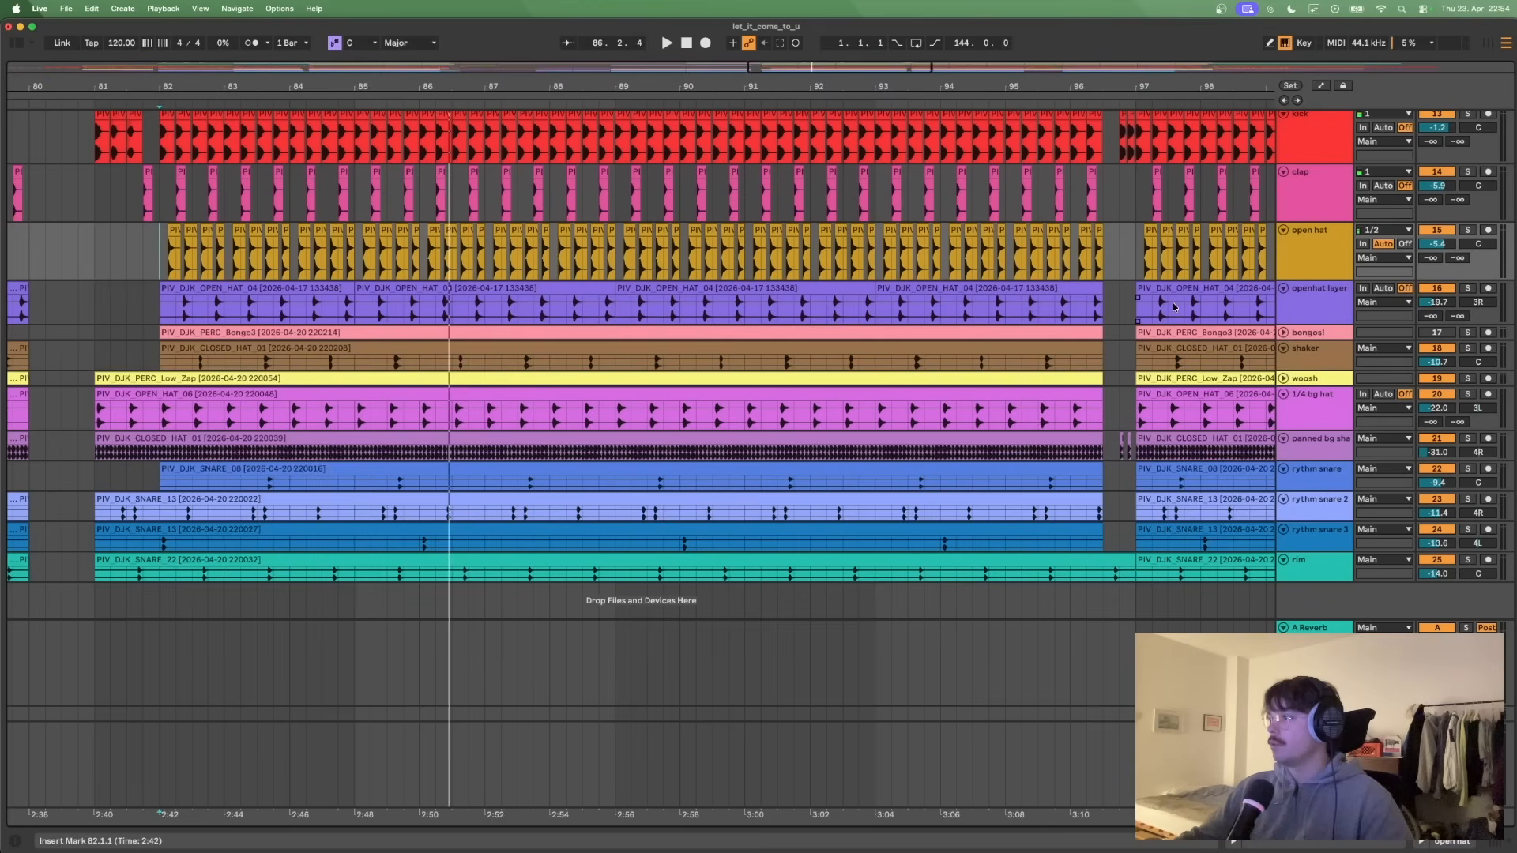
- Unfold the woosh and bongos! tracks, and solo the bongos! track for playback from bar 82
click(1284, 378)
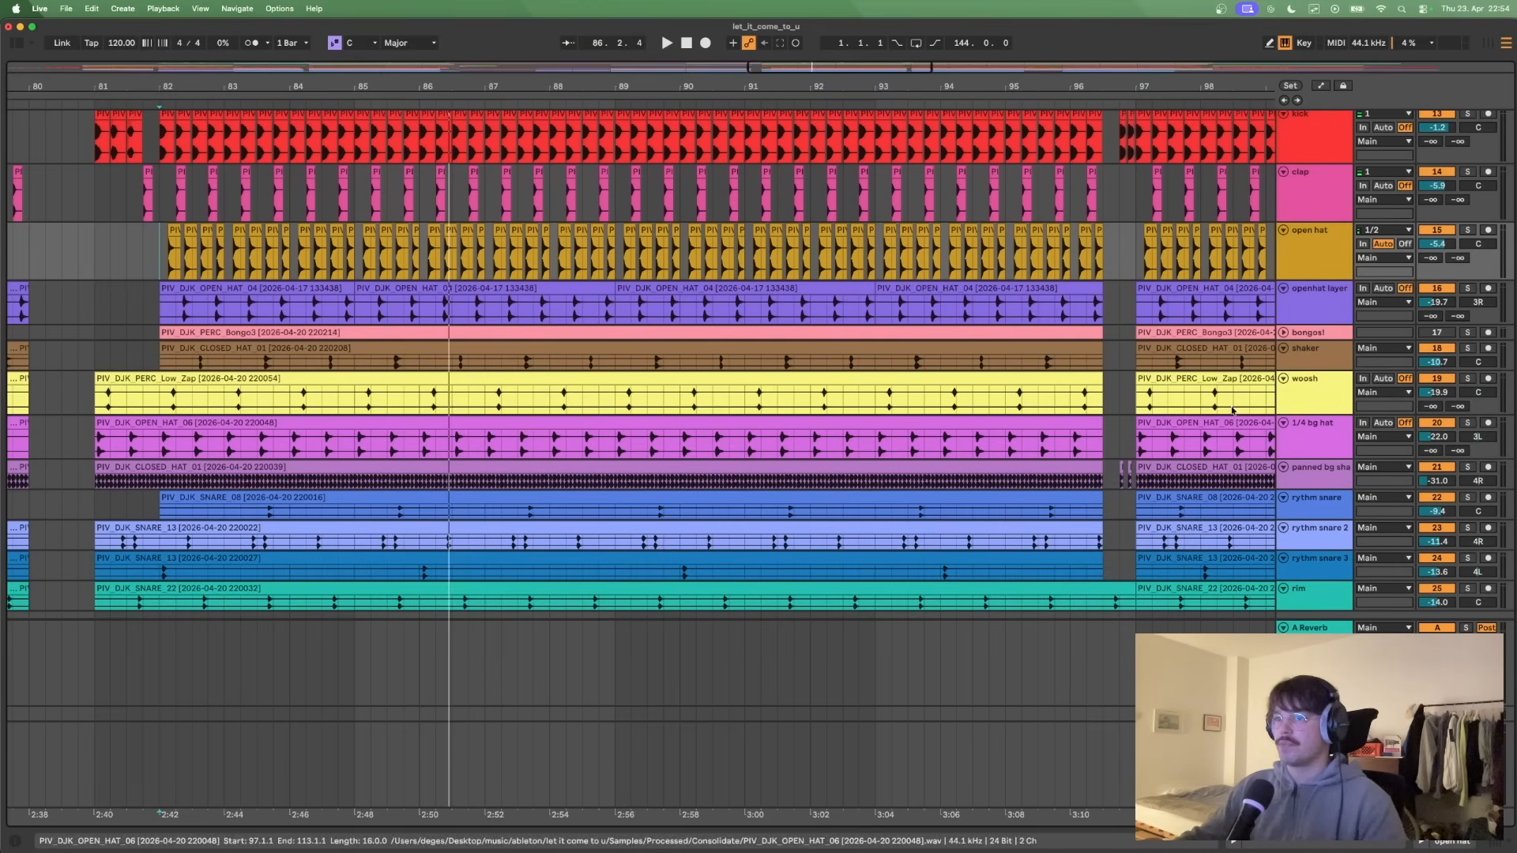
click(1284, 332)
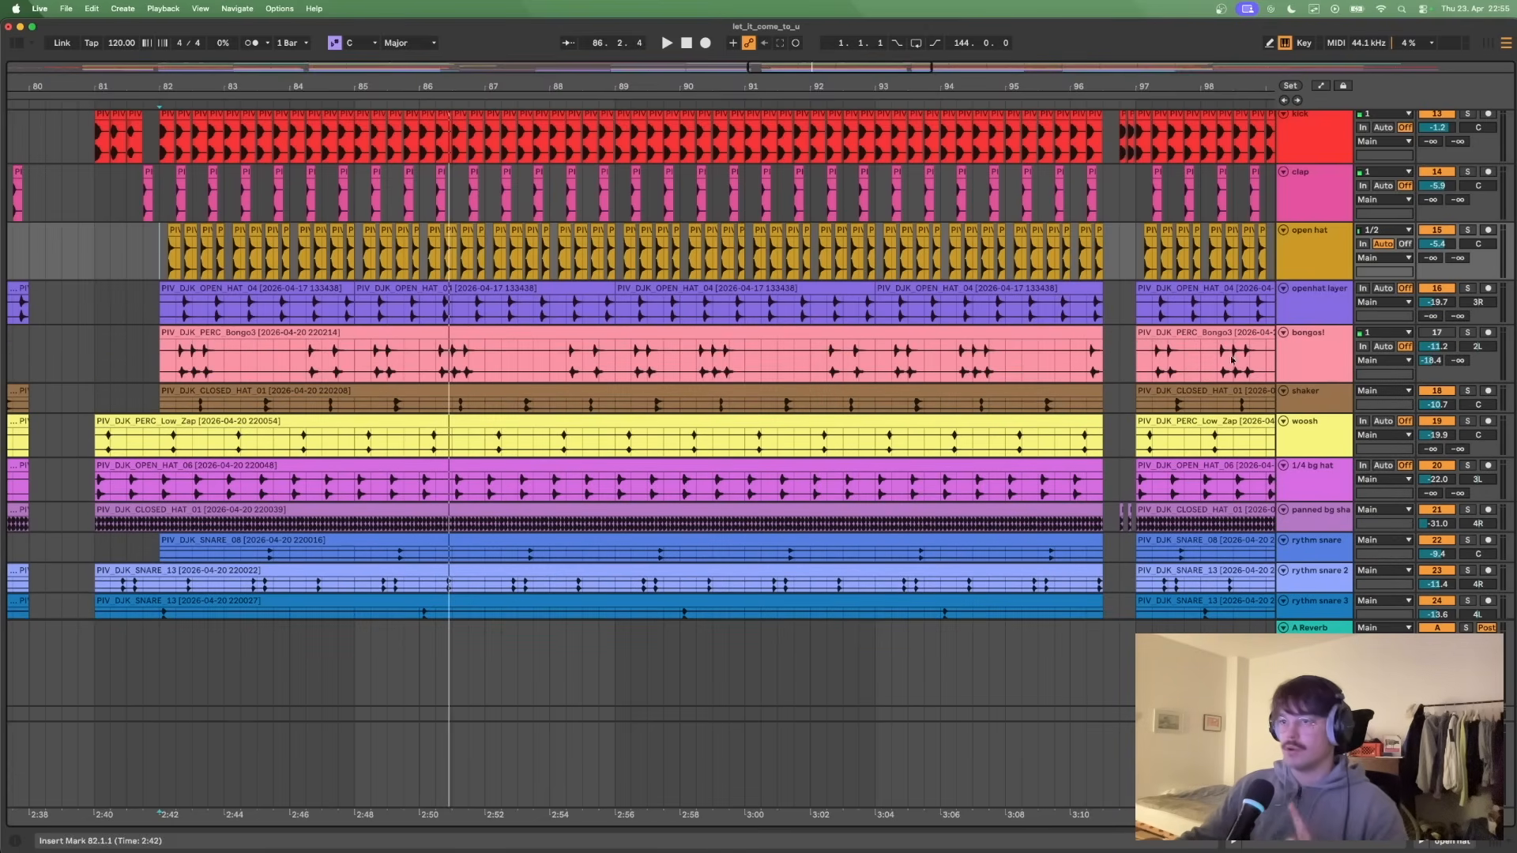
click(162, 364)
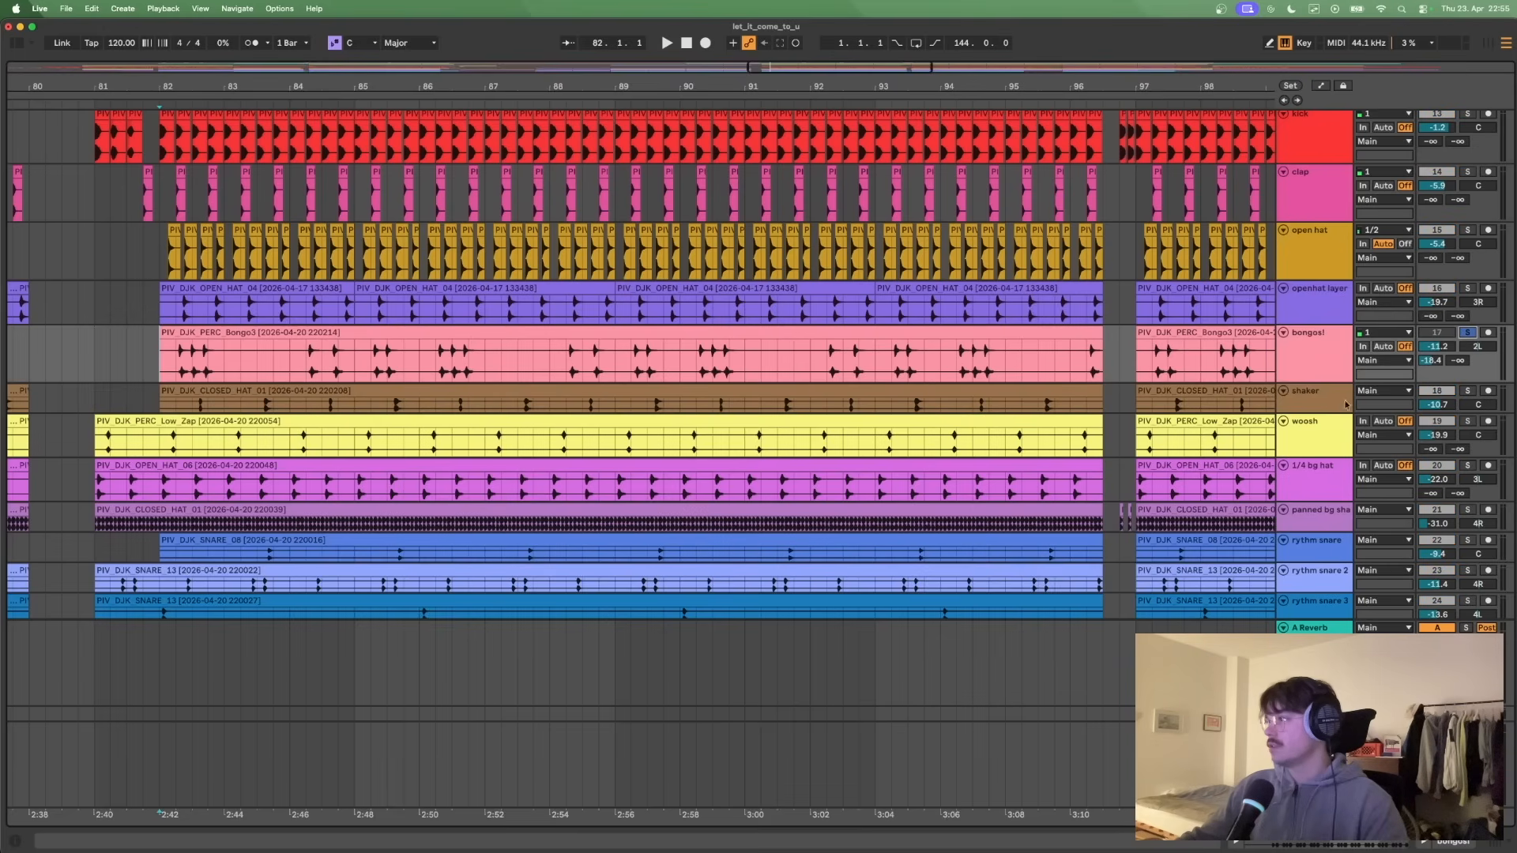
key(space)
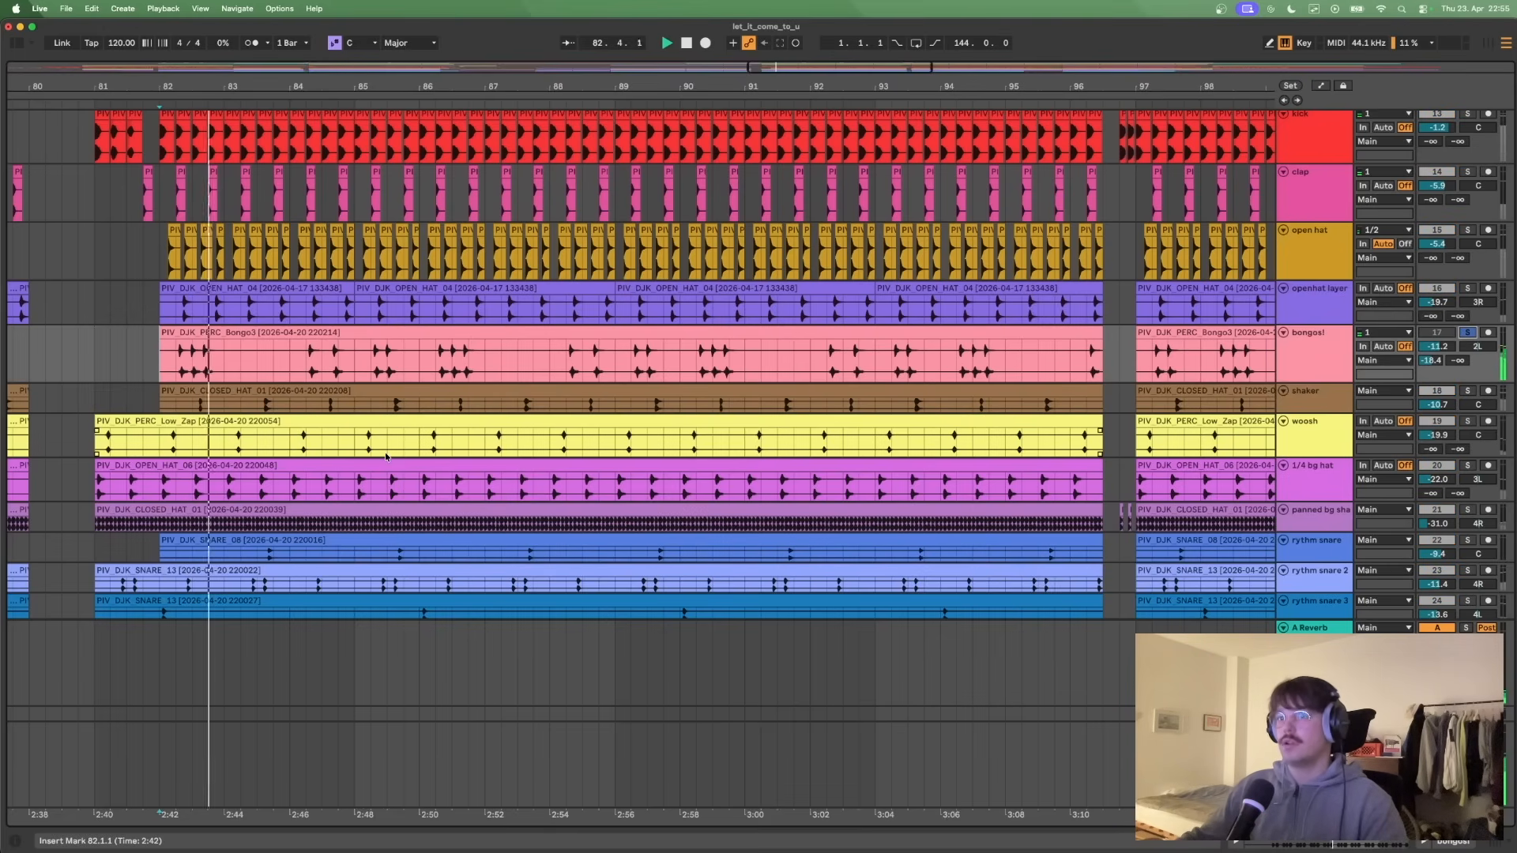
- Show the bongos! track's device view, reduce the track's height and fold the A Reverb return track
double_click(1341, 348)
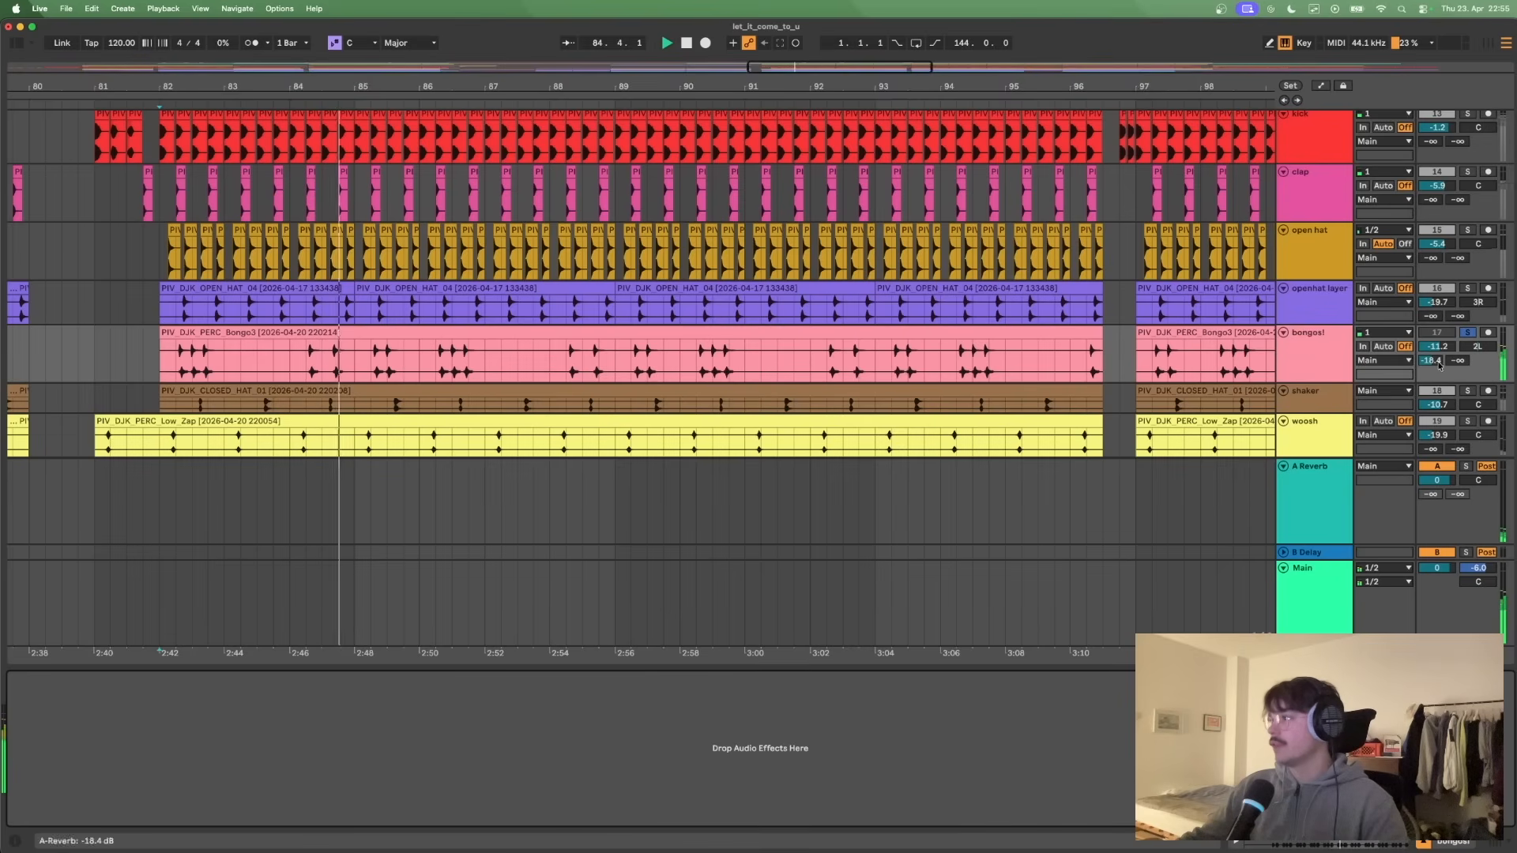
drag(1452, 386, 1453, 400)
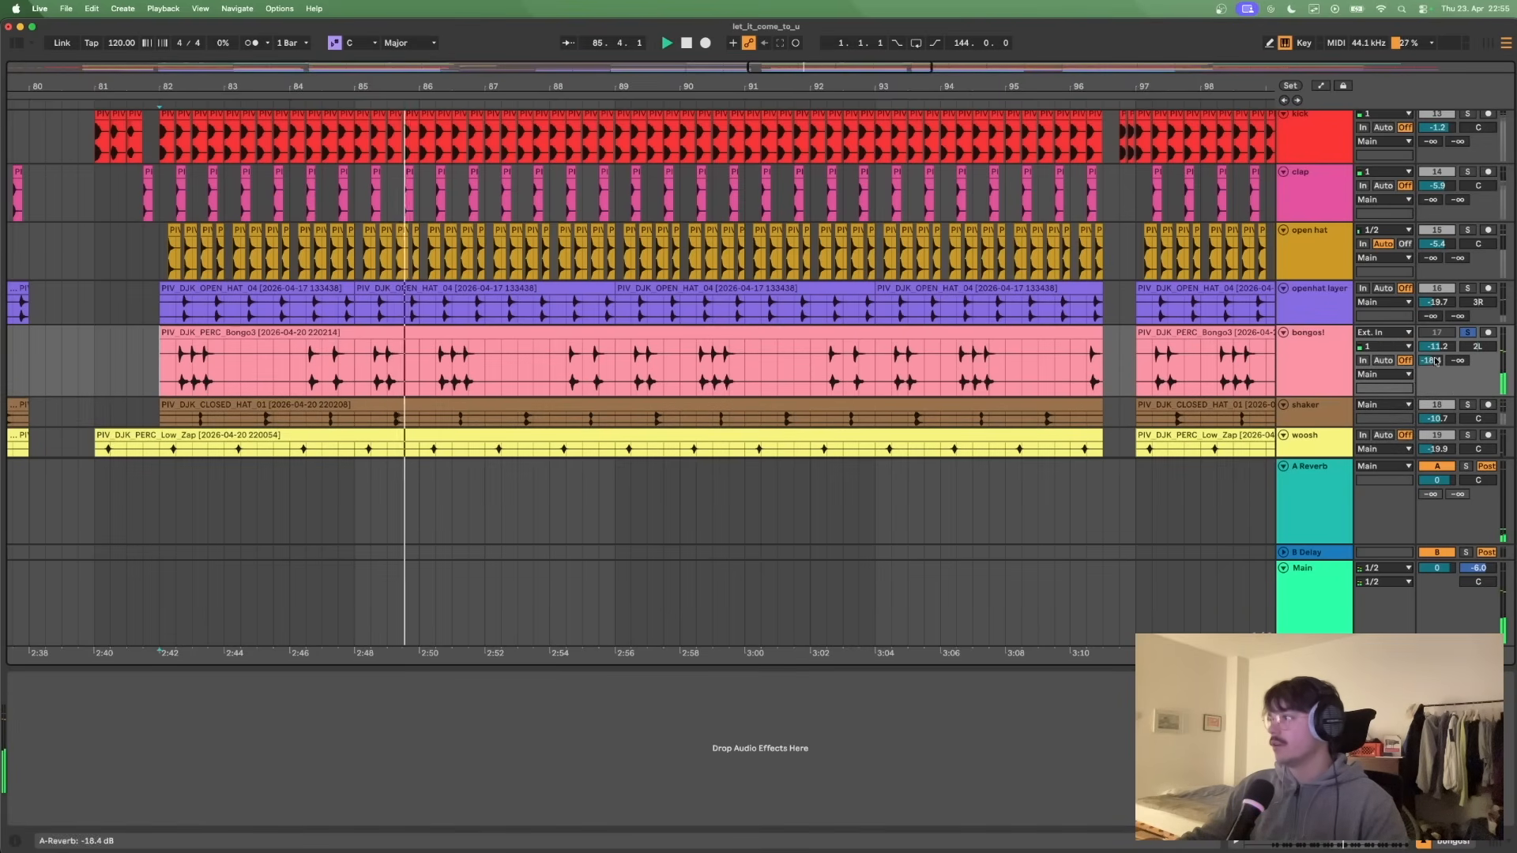
drag(1397, 397, 1397, 369)
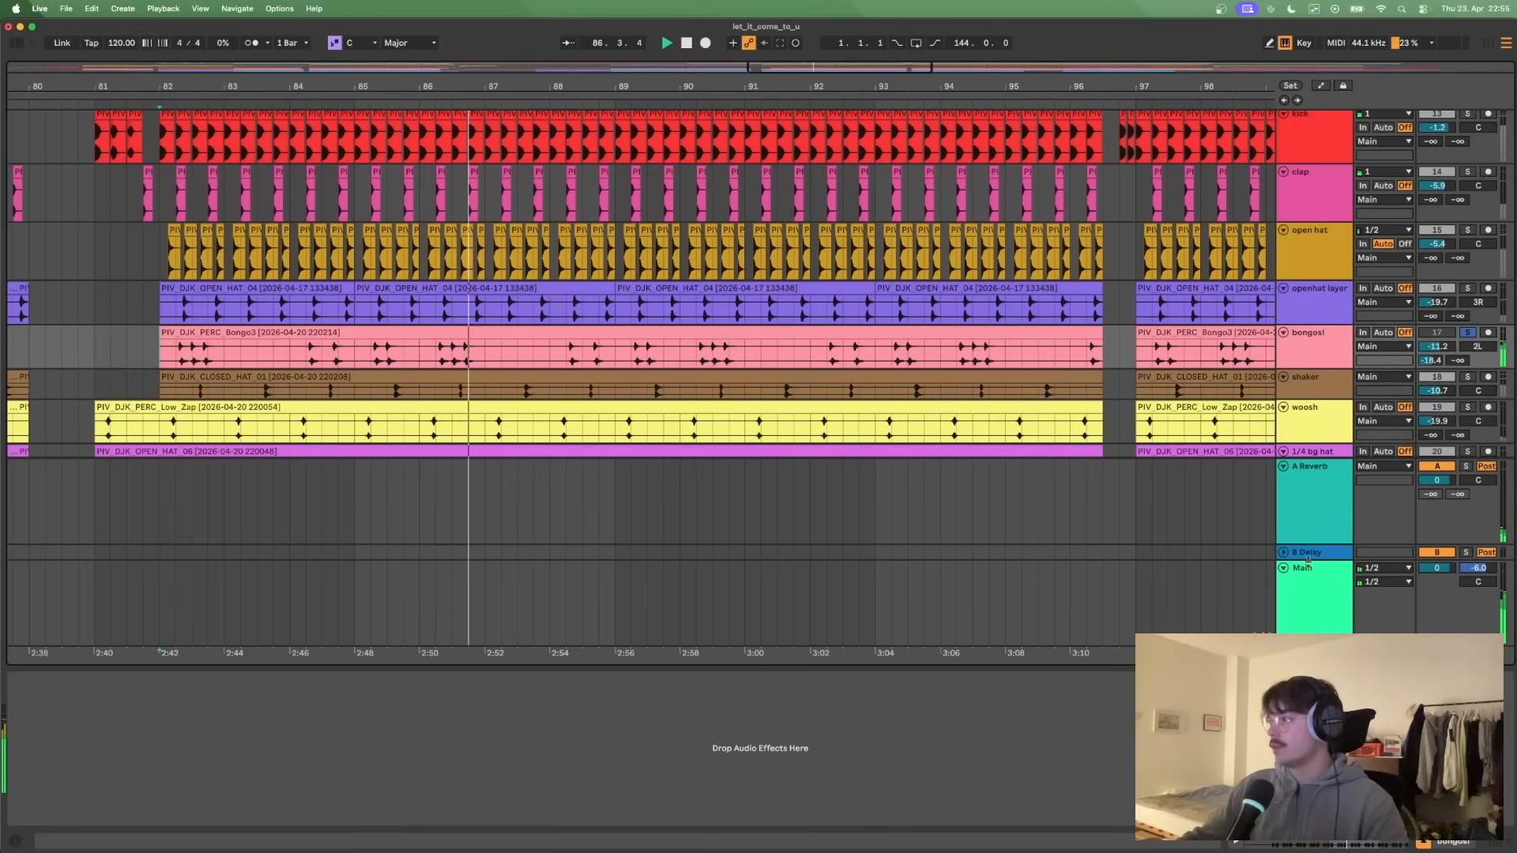
click(1284, 467)
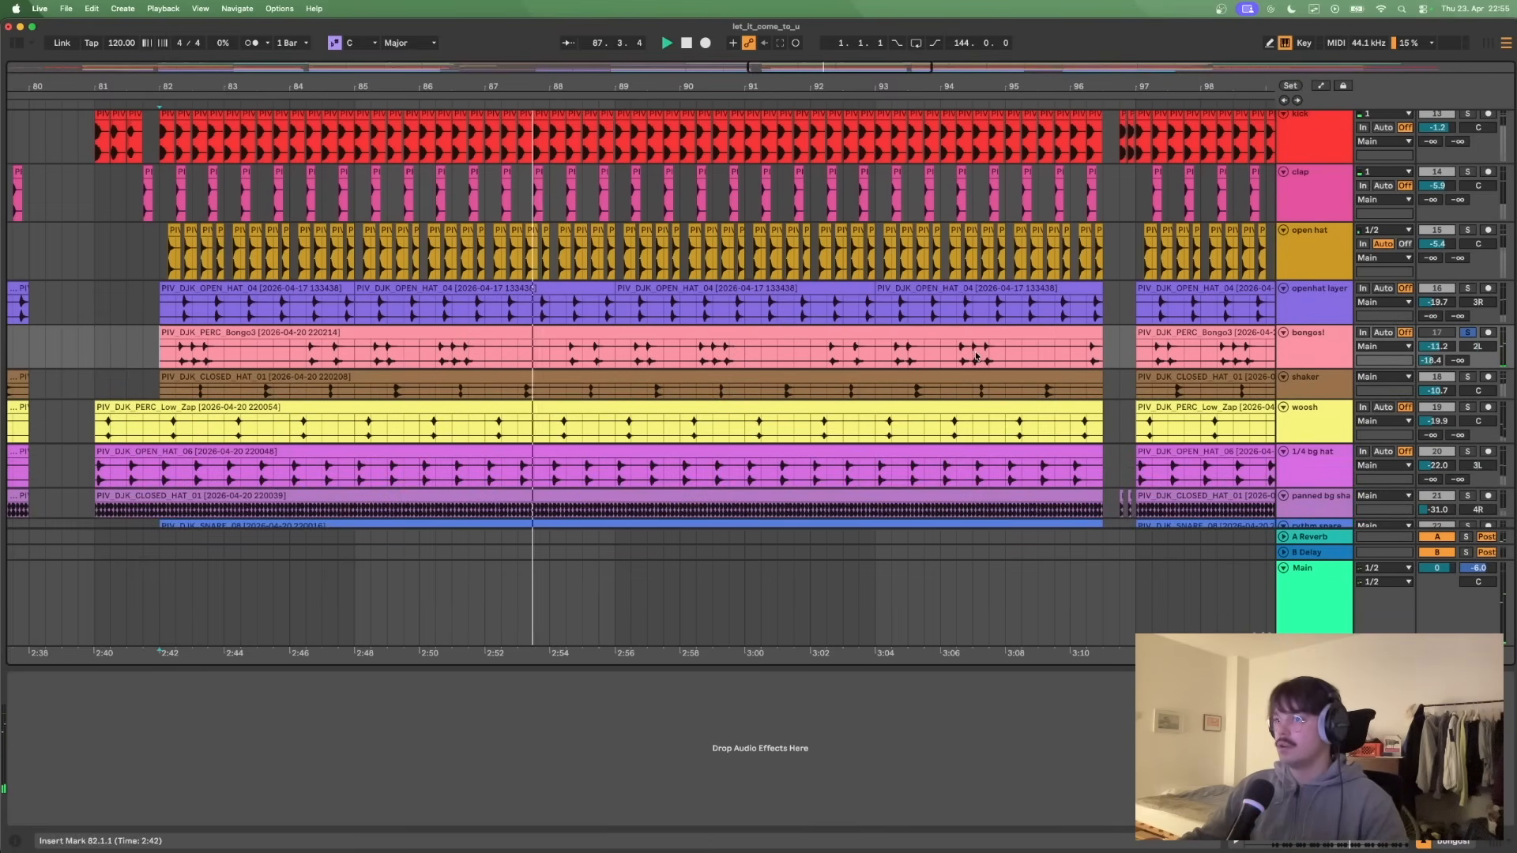
- Listen to the soloed bongos! against the metronome, and play the percussion with the bongos! active and unsoloed from bar 81
click(250, 44)
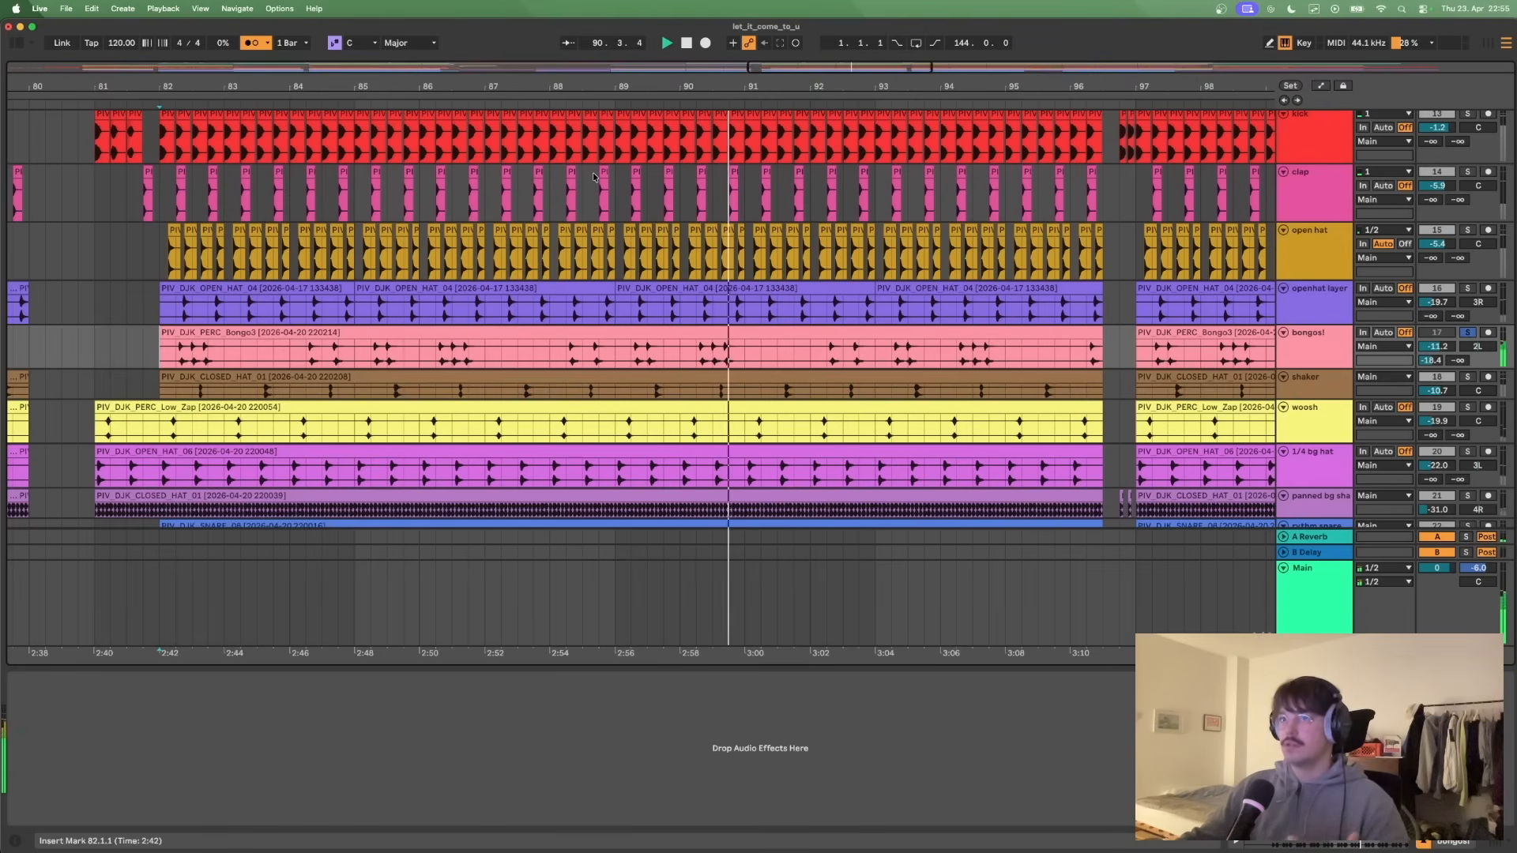
key(space)
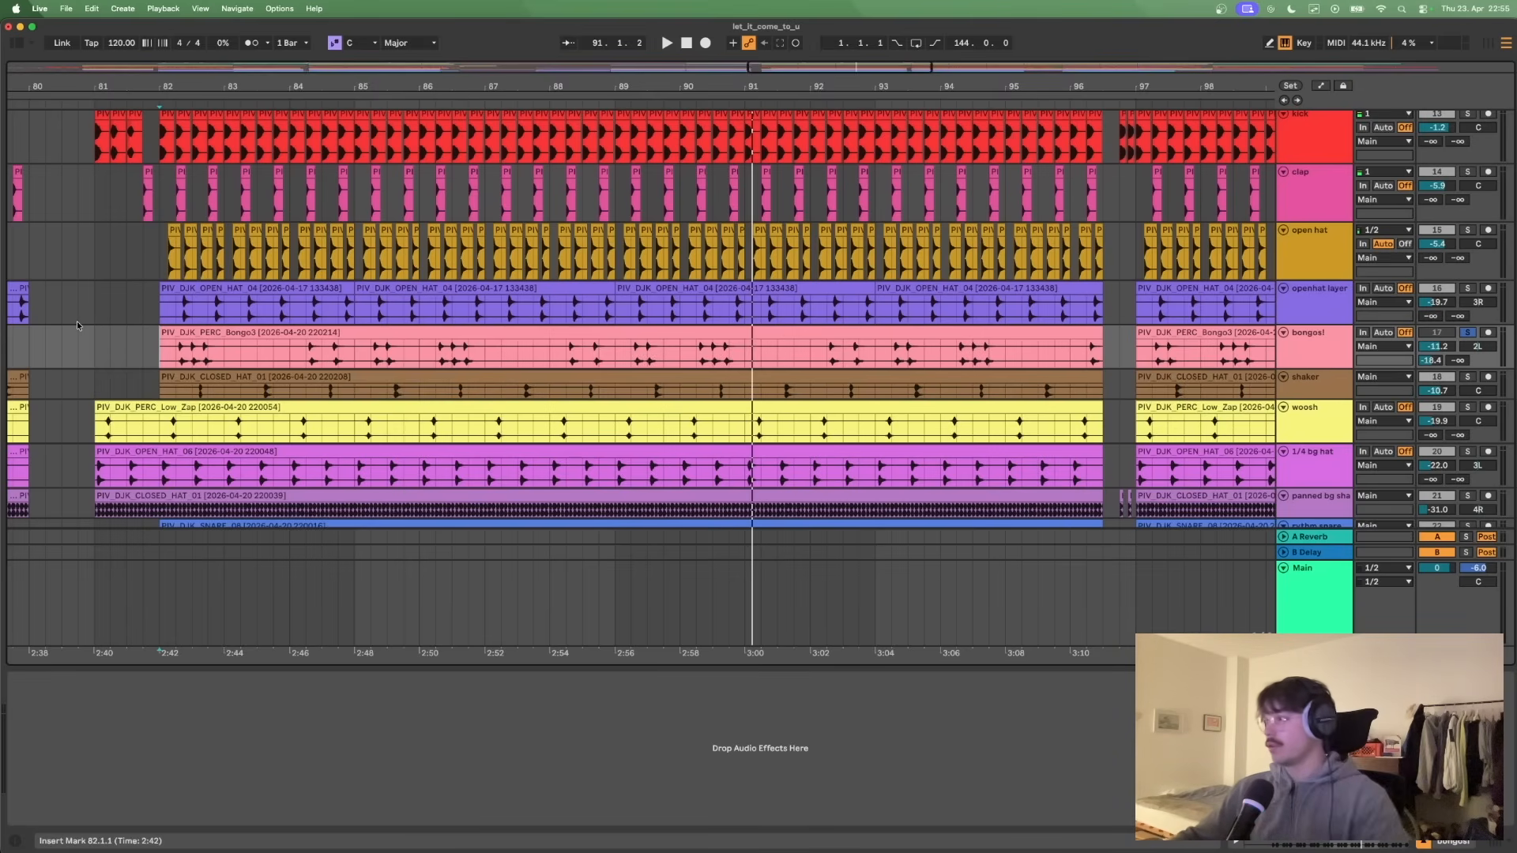
click(97, 324)
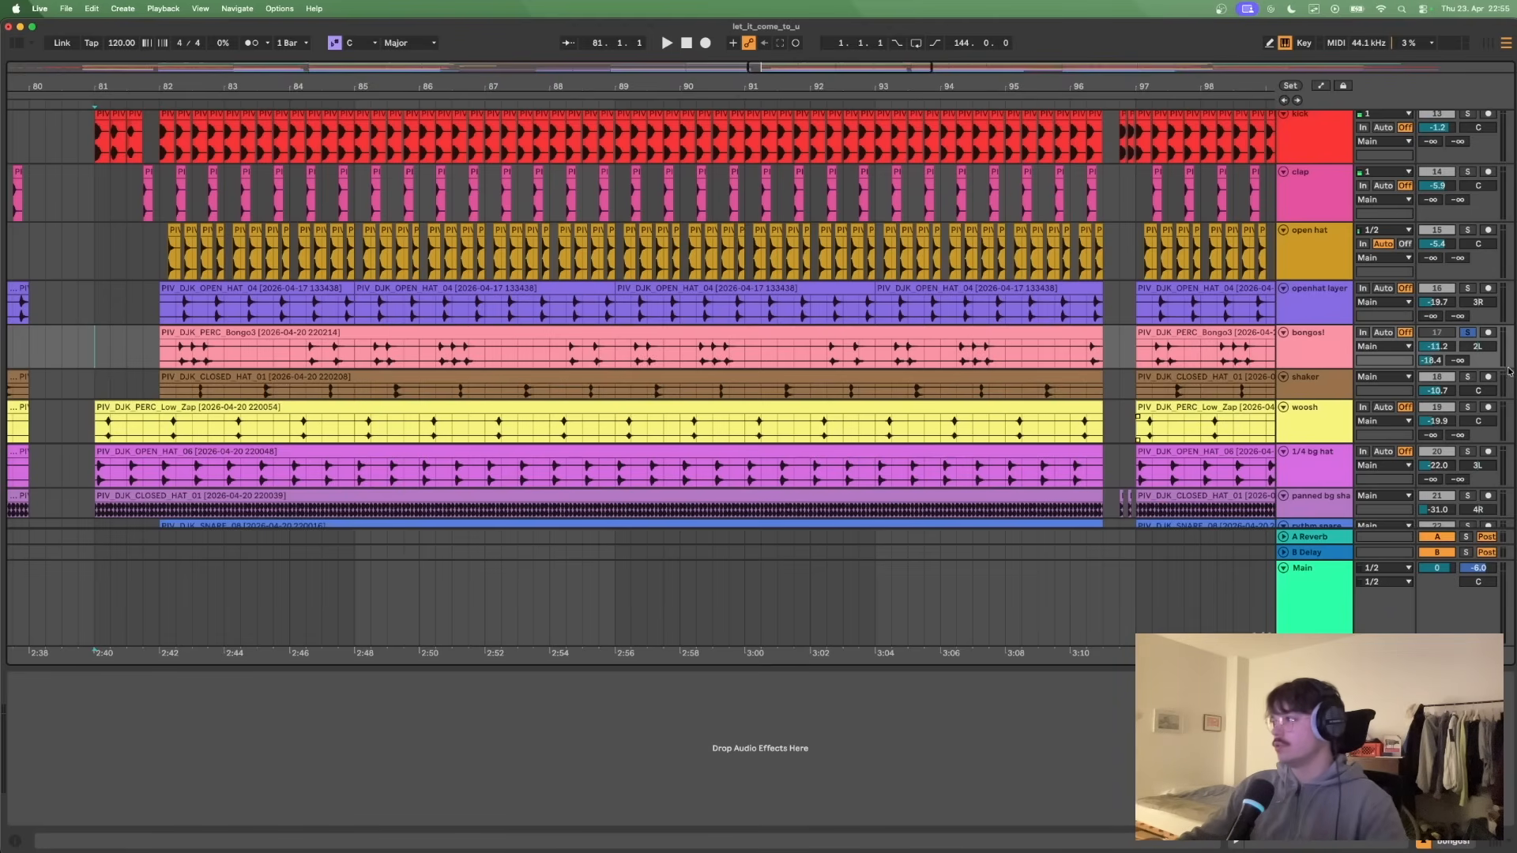
key(space)
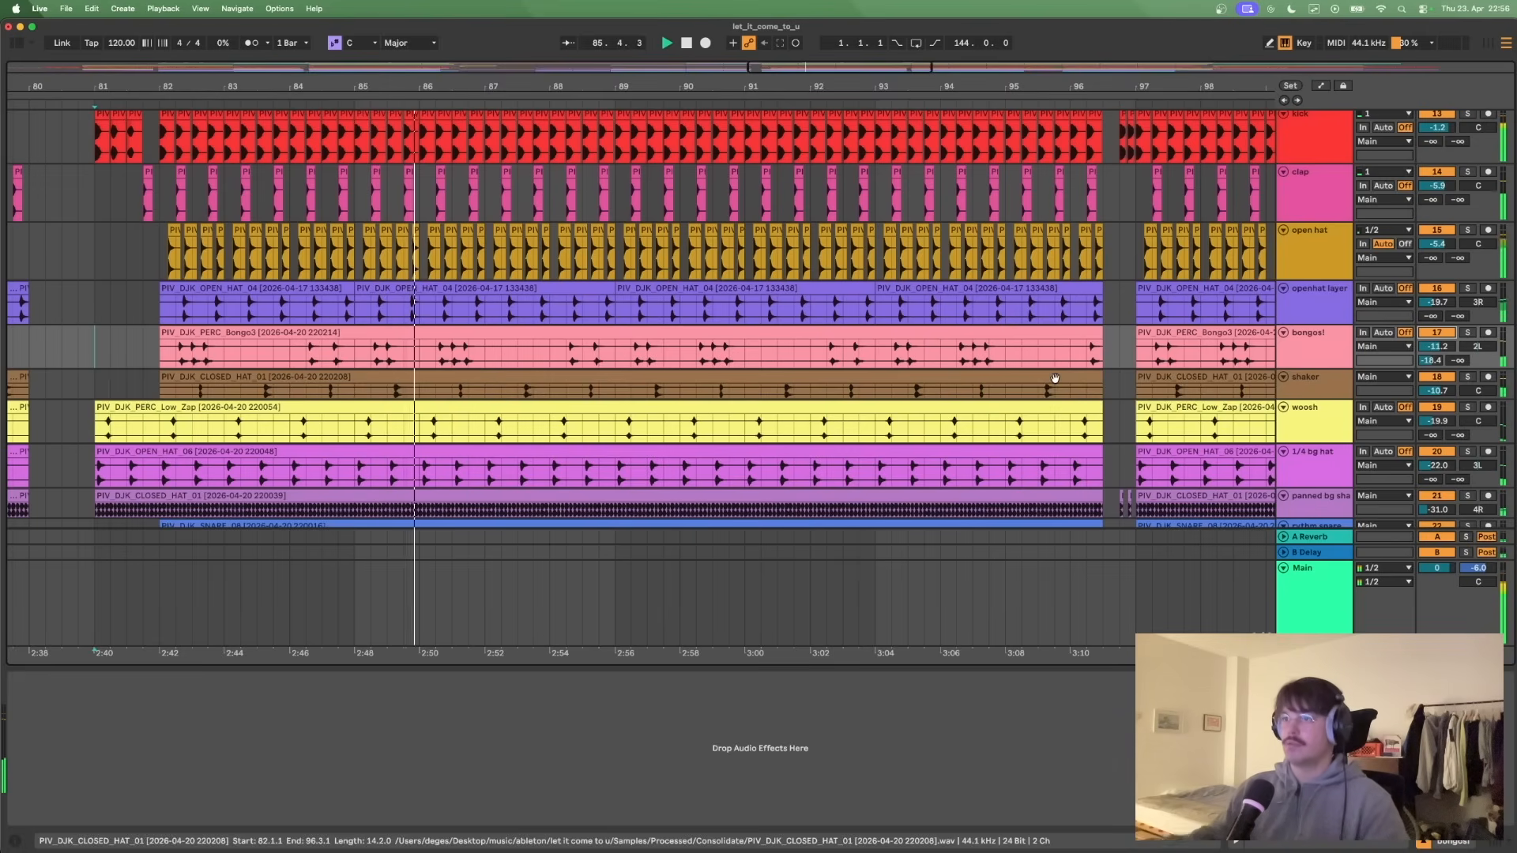
key(space)
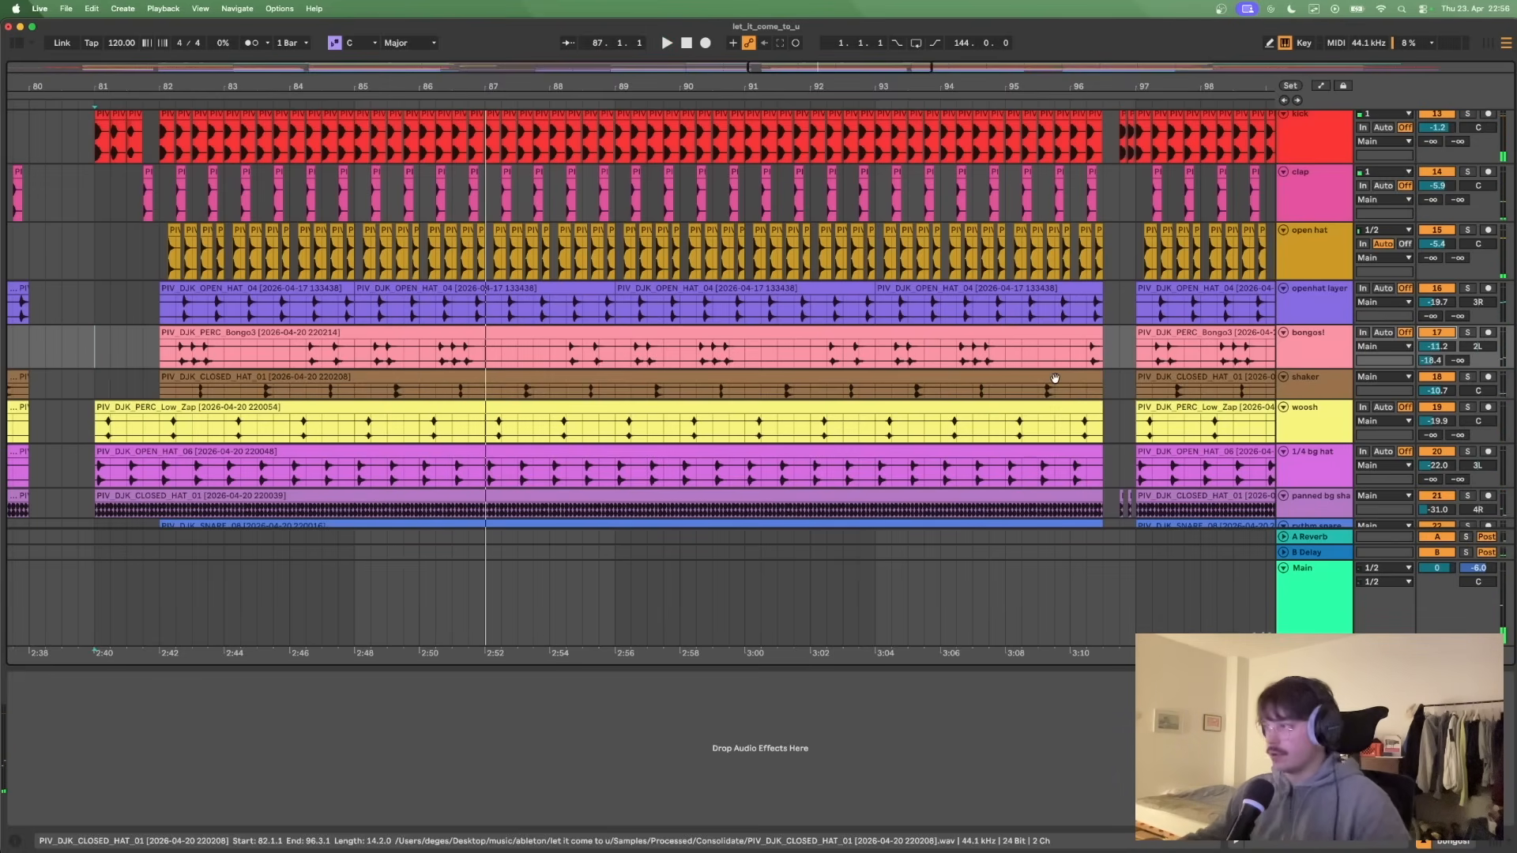
- Show the woosh track's devices, and solo the crash track with the playback start set at bar 81
click(1324, 428)
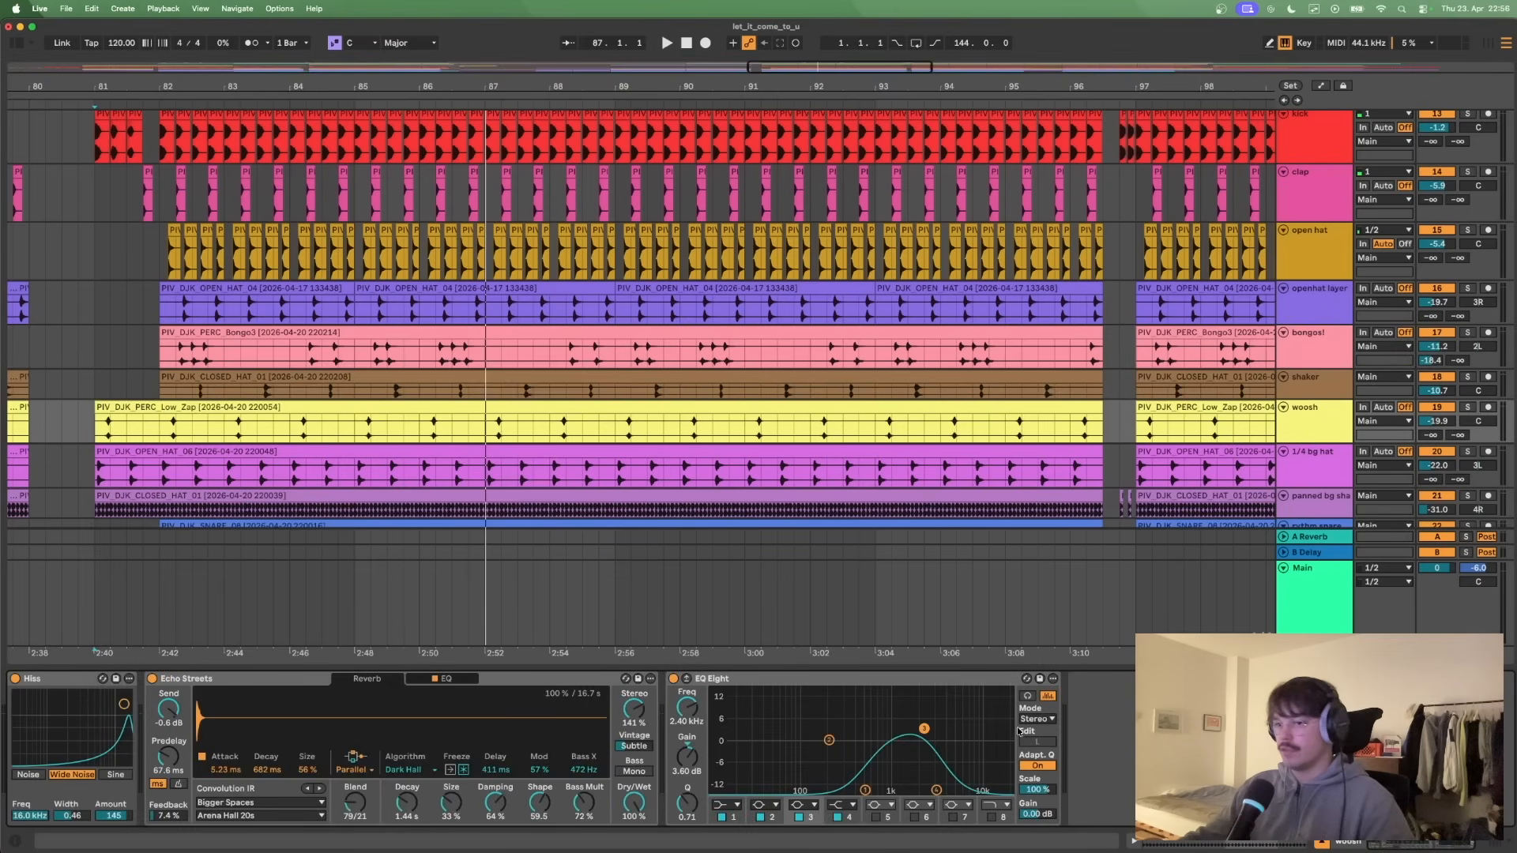
scroll(1174, 523, up, 5)
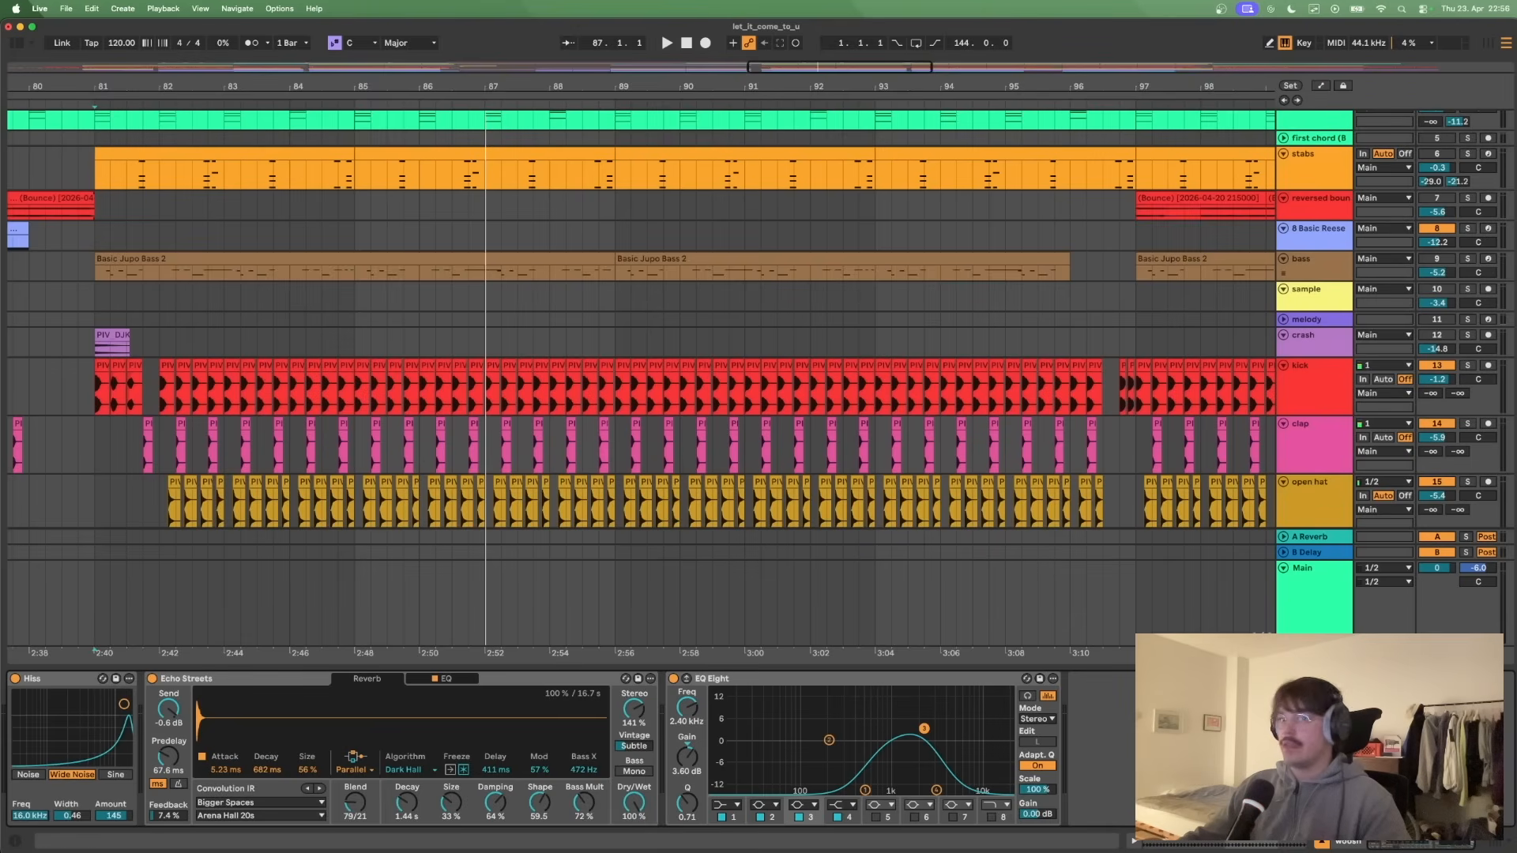
click(95, 319)
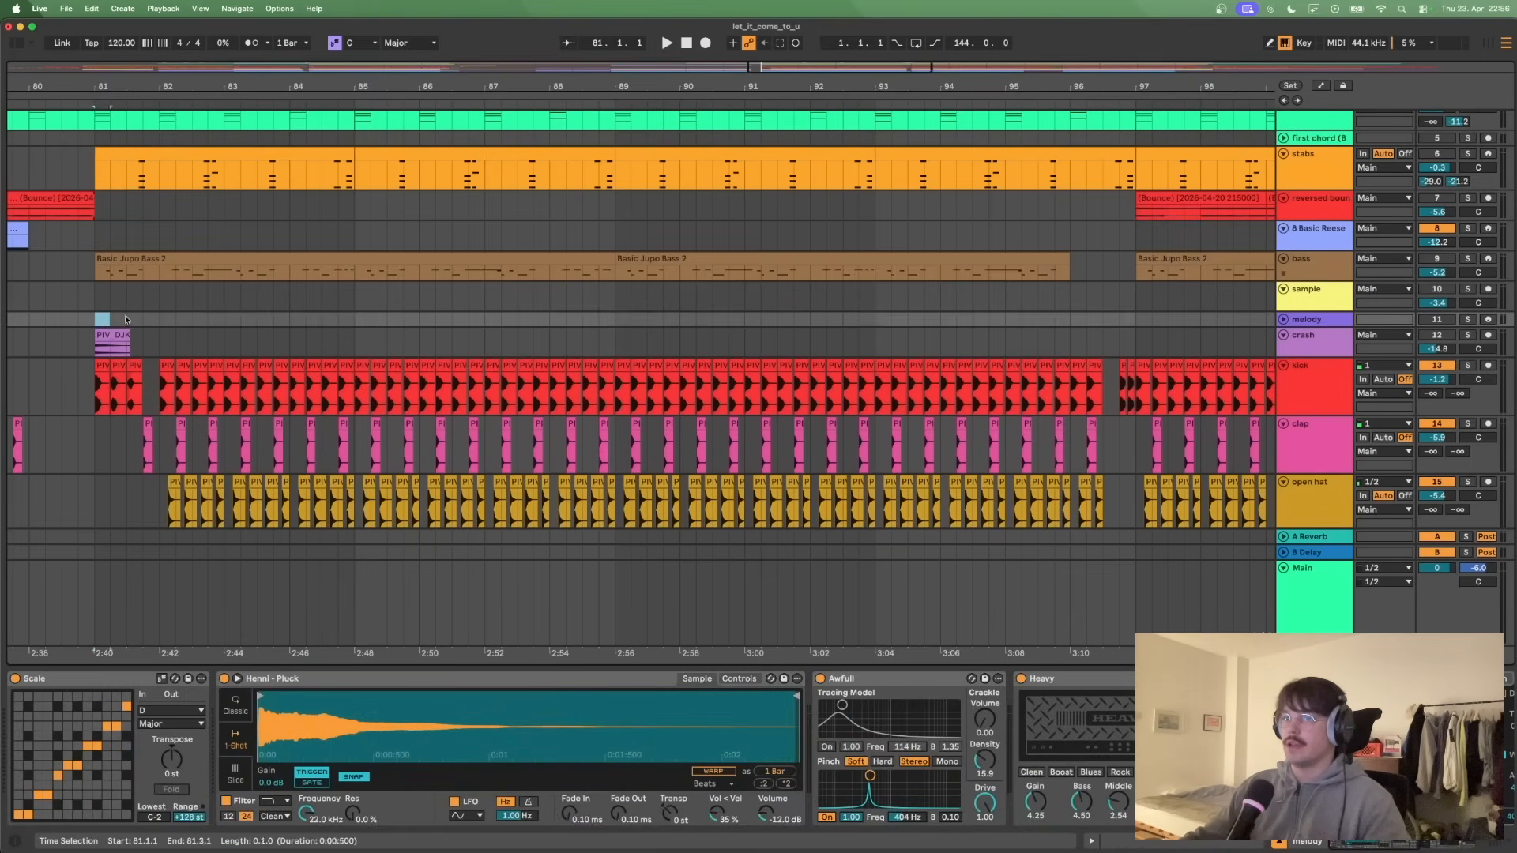
click(1469, 336)
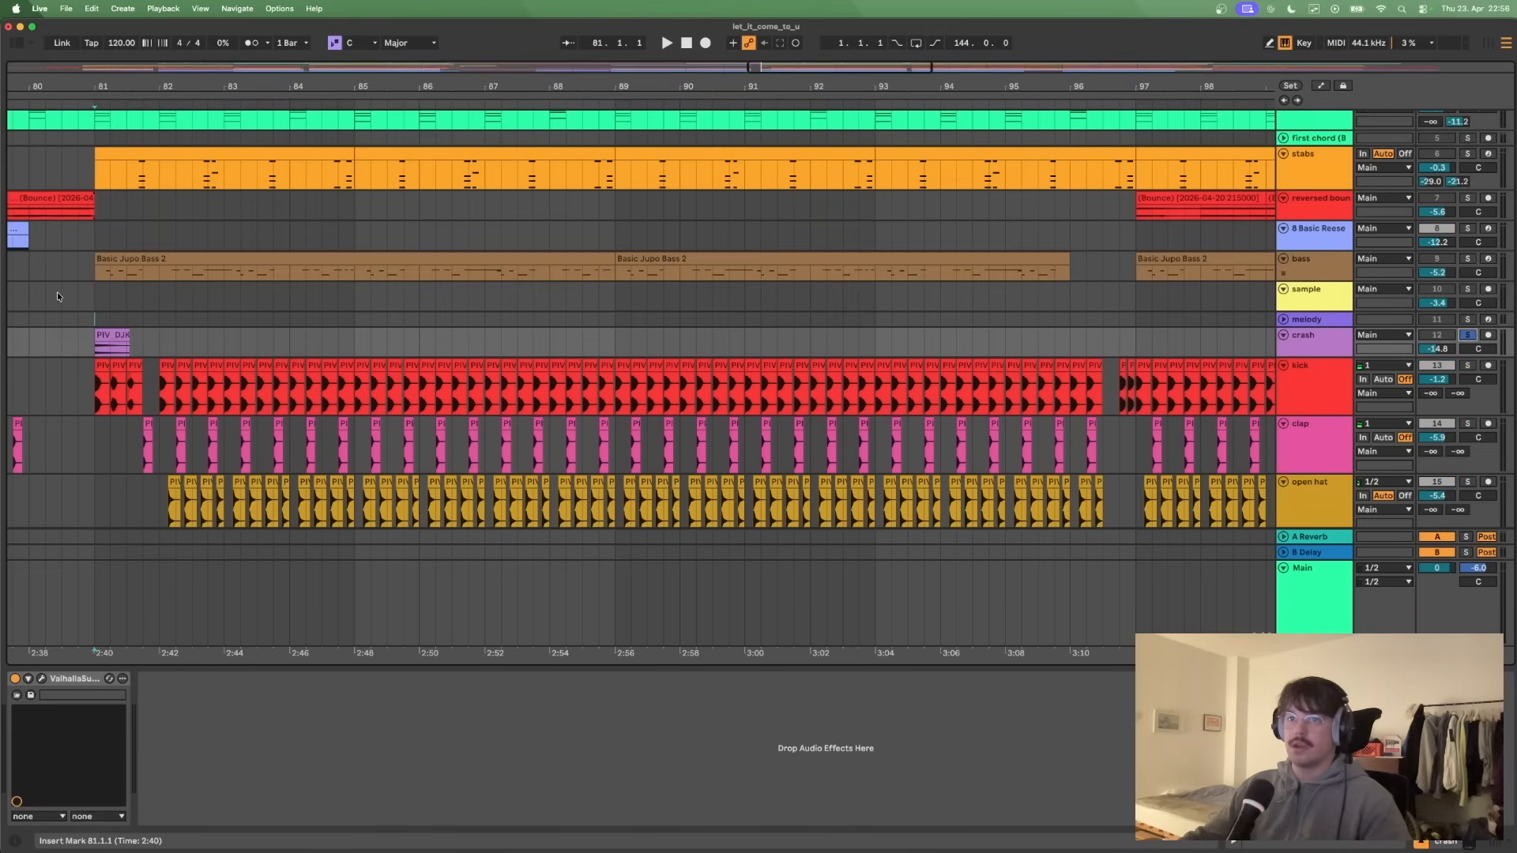
- Inspect the ValhallaSupermassive effect settings on the crash track and play the soloed crash from bar 81
click(104, 337)
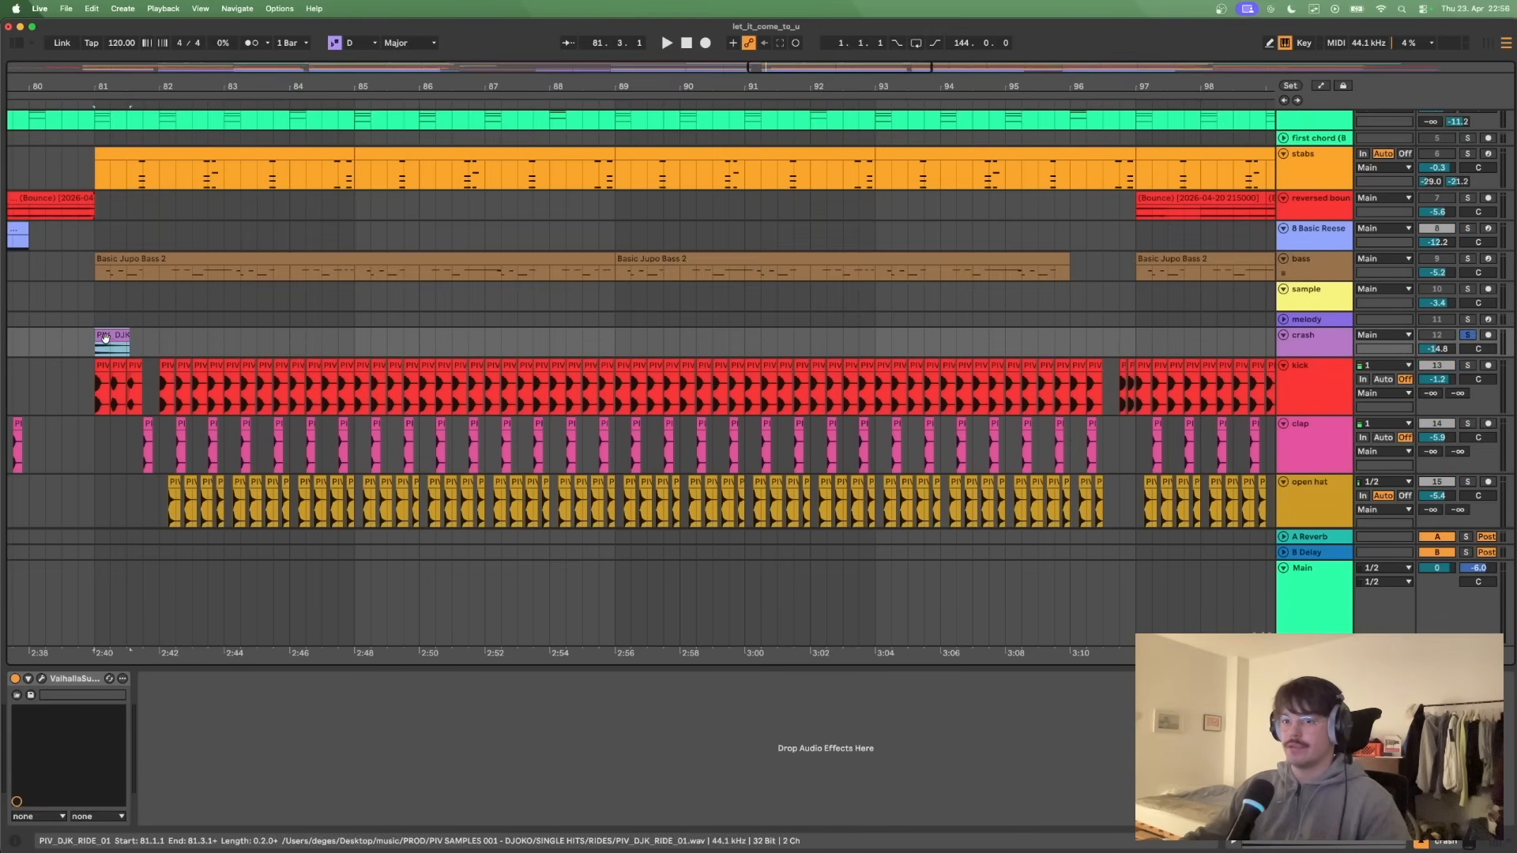
click(42, 678)
drag(1006, 491, 996, 359)
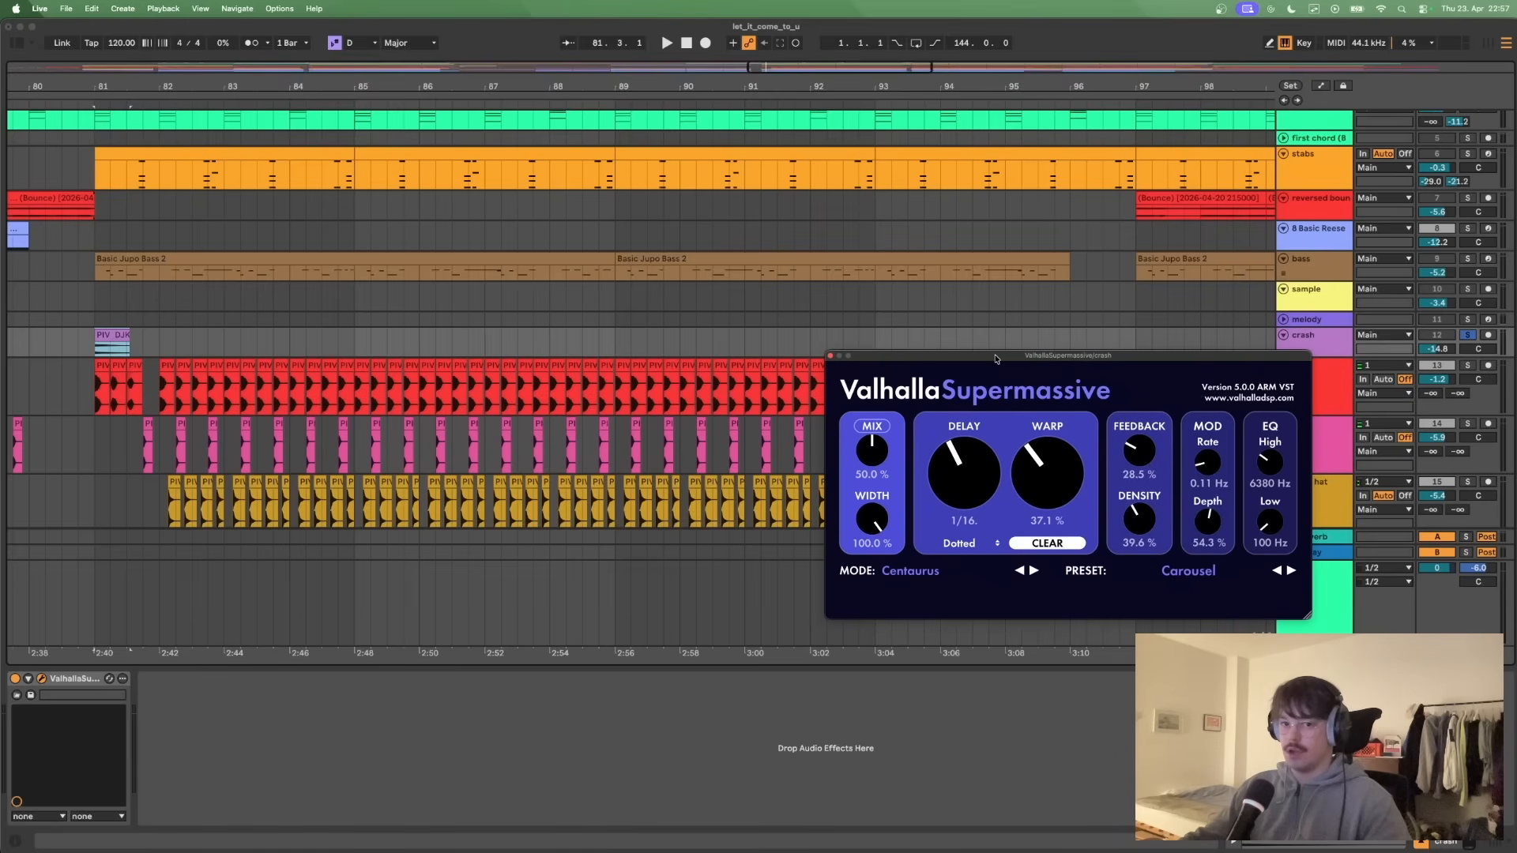
click(830, 356)
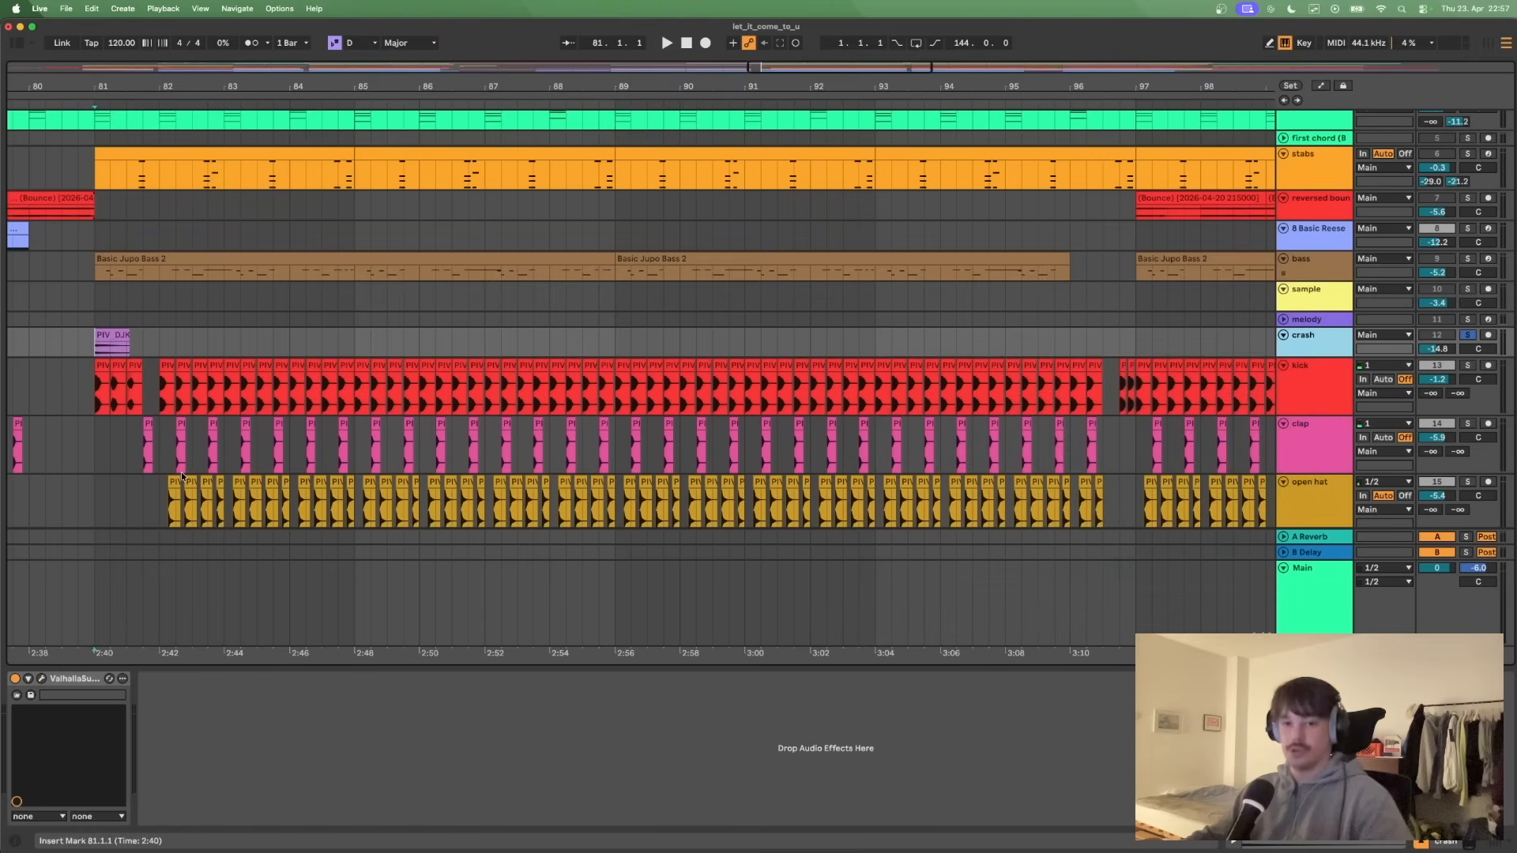
key(space)
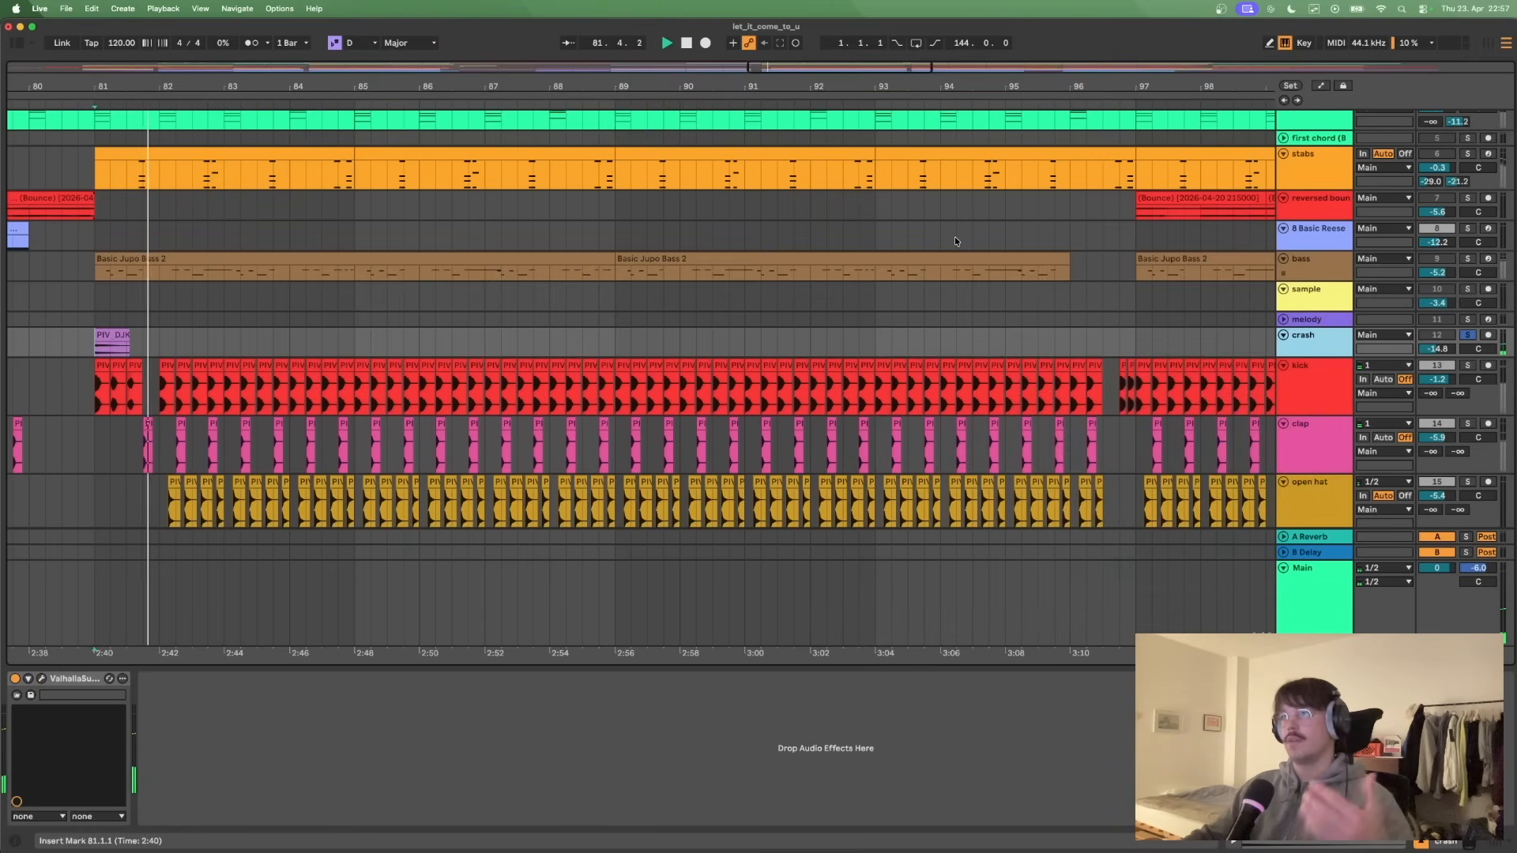
key(space)
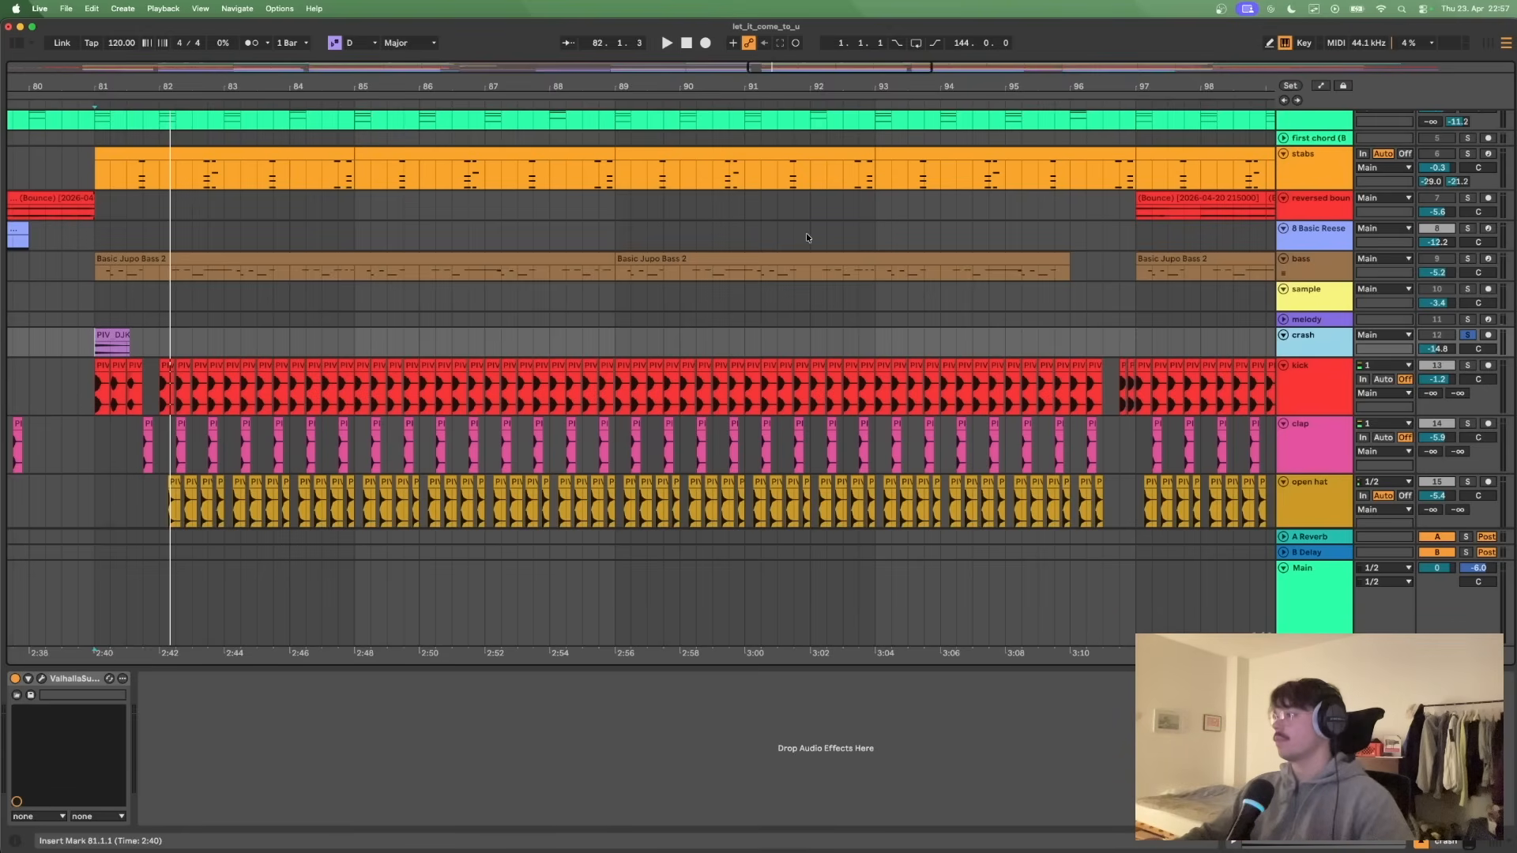
- Listen to the percussion from bar 81 with the crash active and unsoloed
click(94, 290)
key(space)
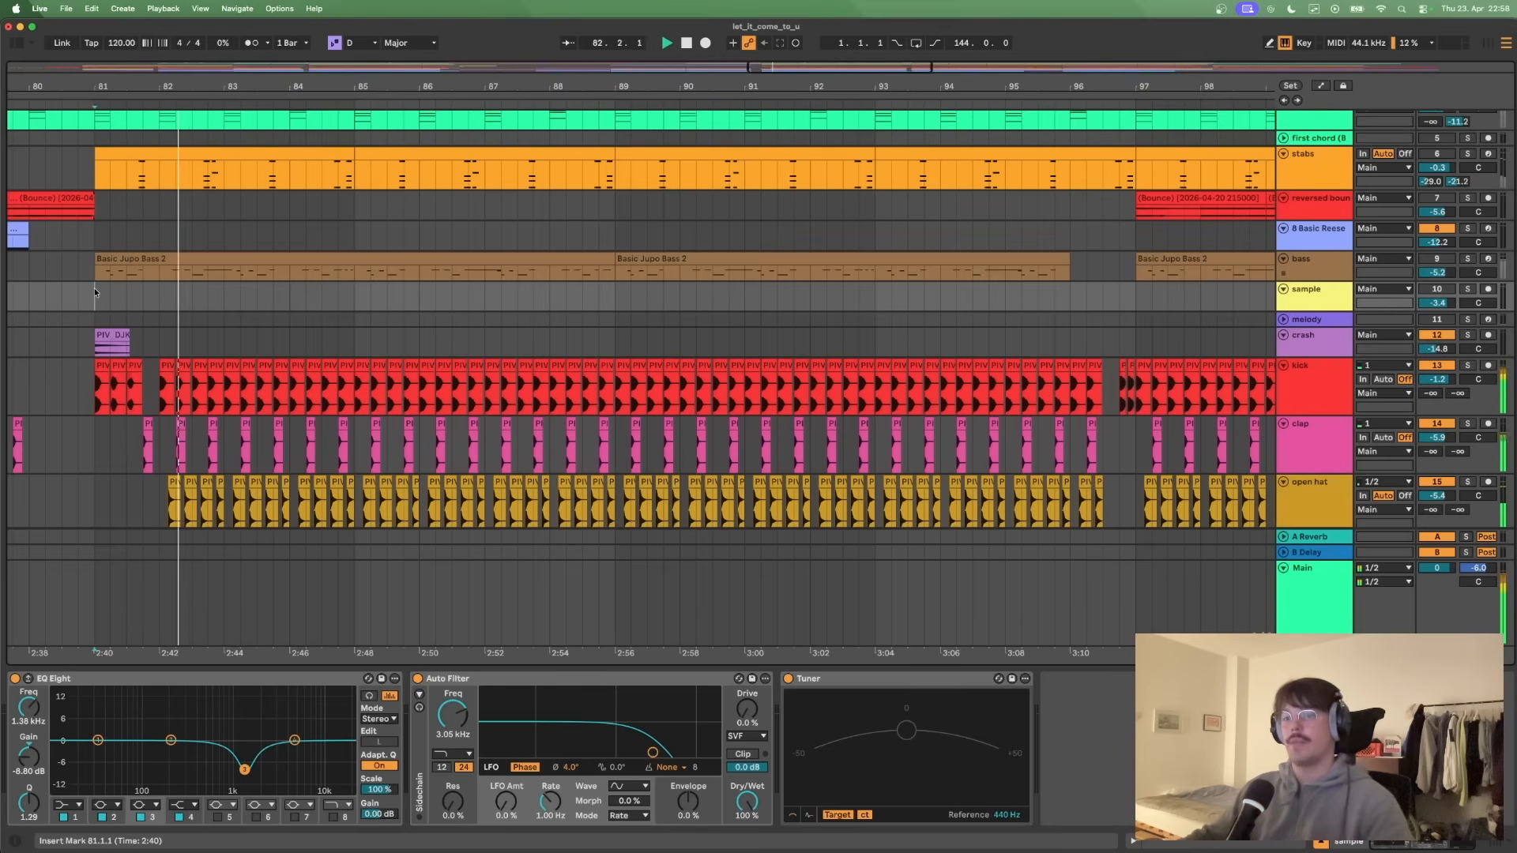
key(space)
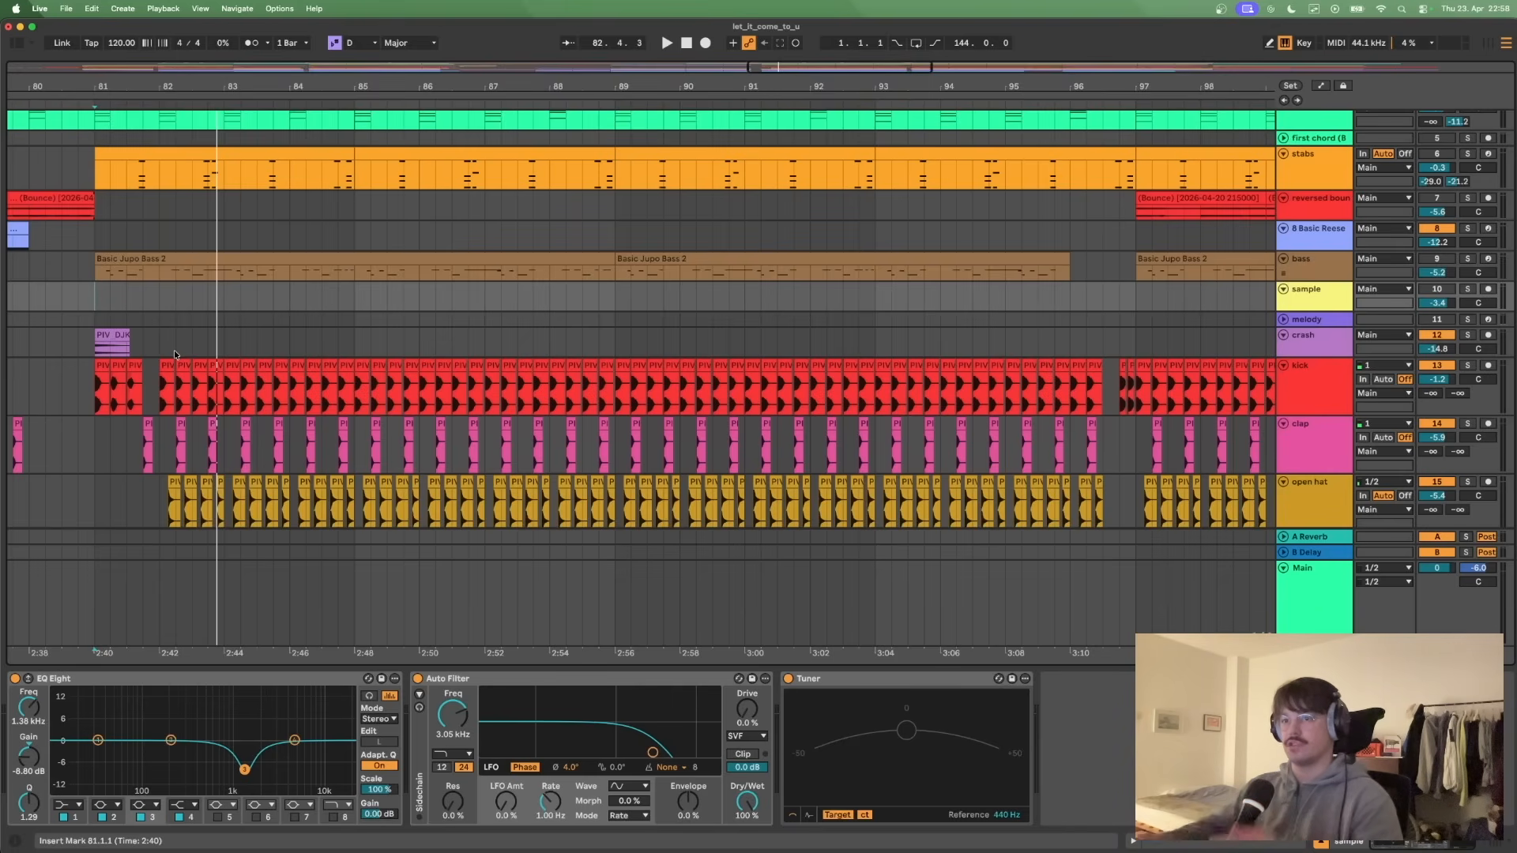
scroll(478, 316, down, 5)
scroll(506, 308, up, 4)
key(space)
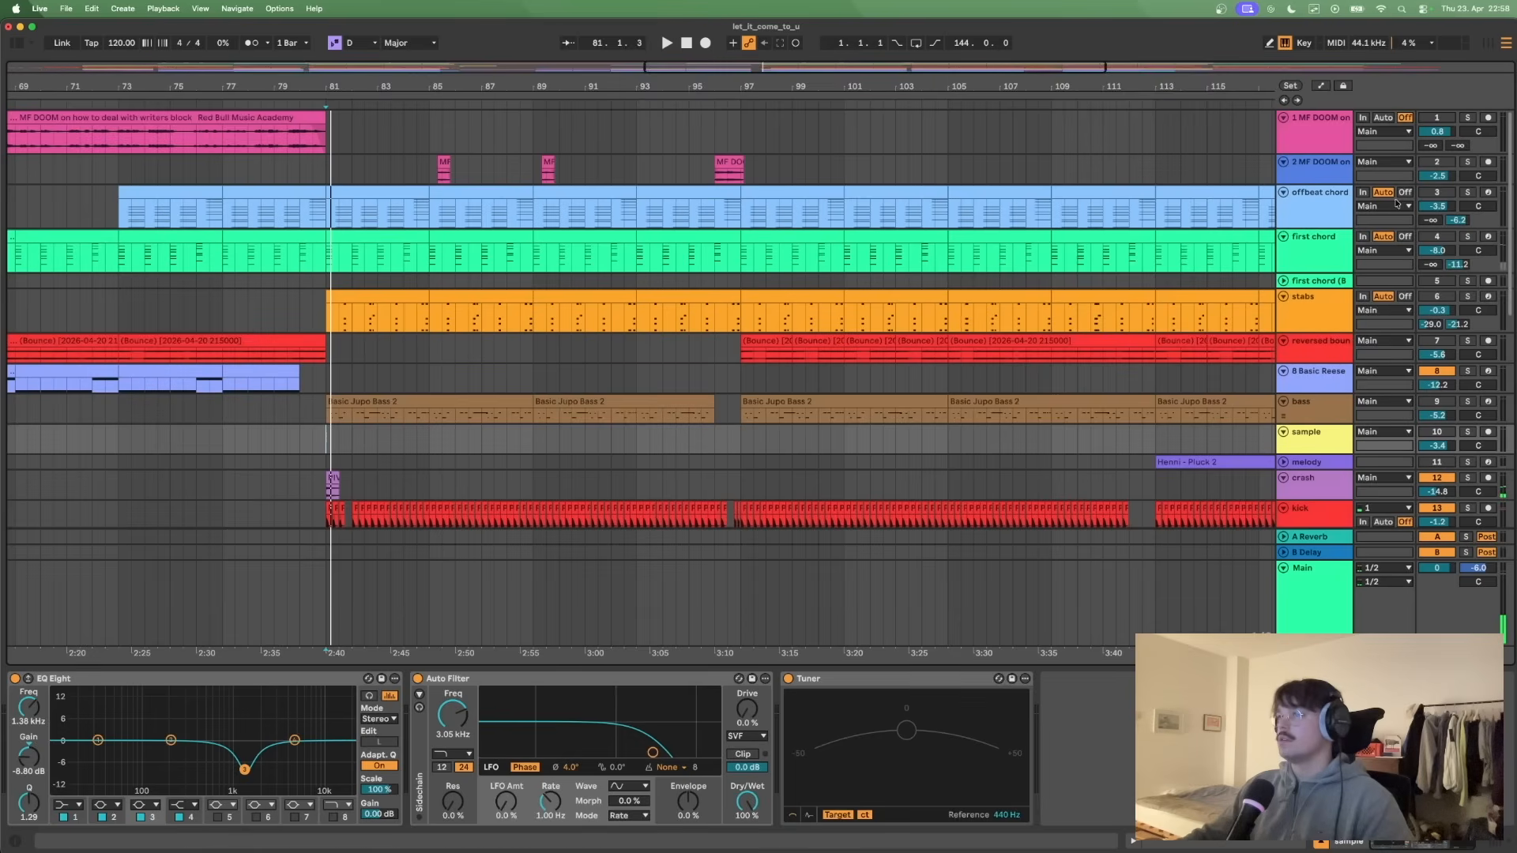
- Activate and solo the first chord track, and show its MIDI clip in an enlarged note editor
click(1440, 239)
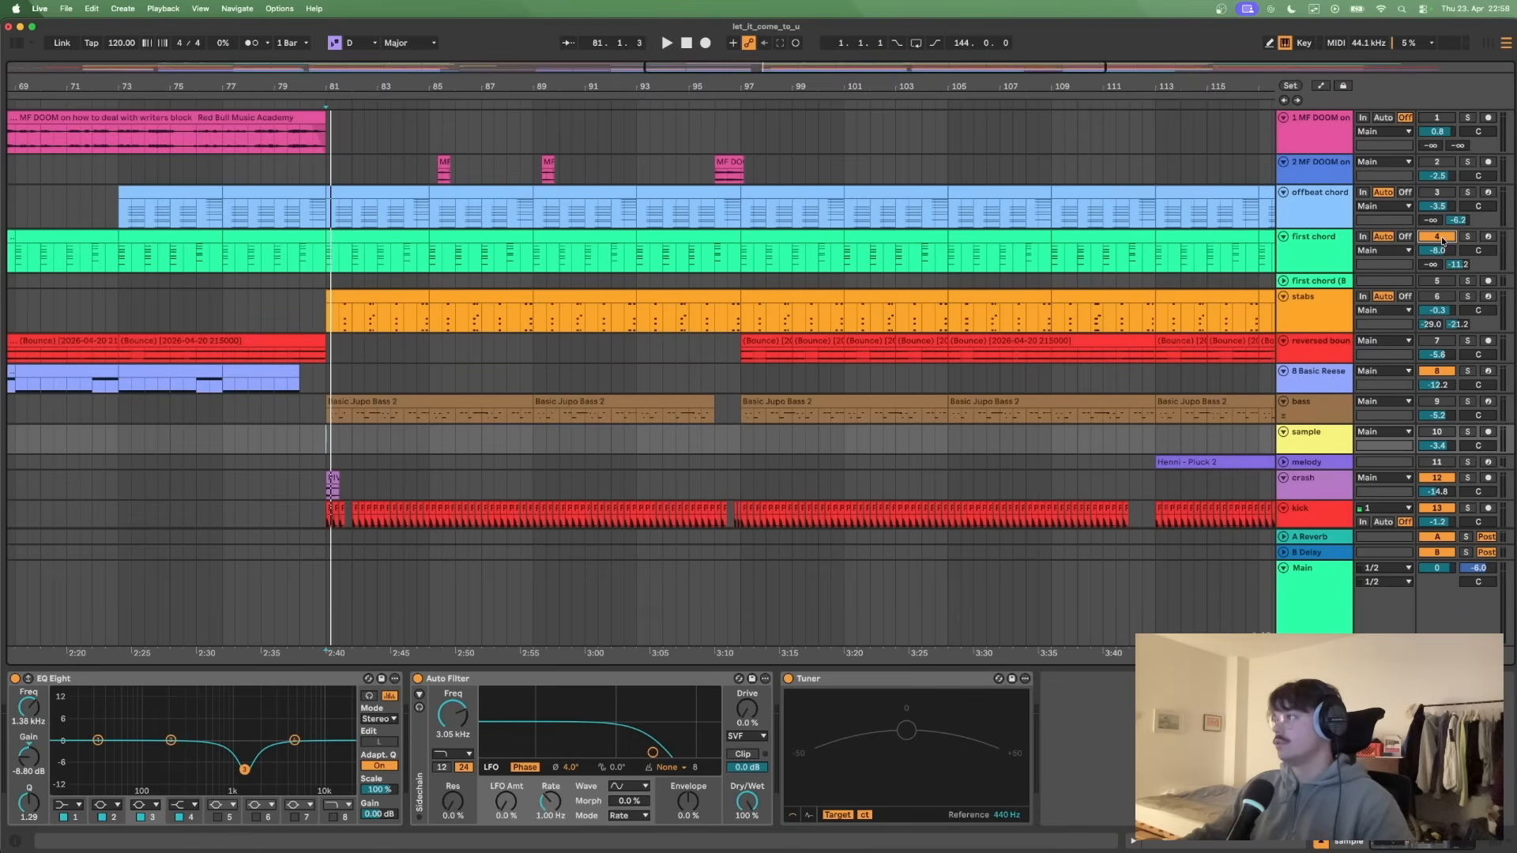
click(1469, 239)
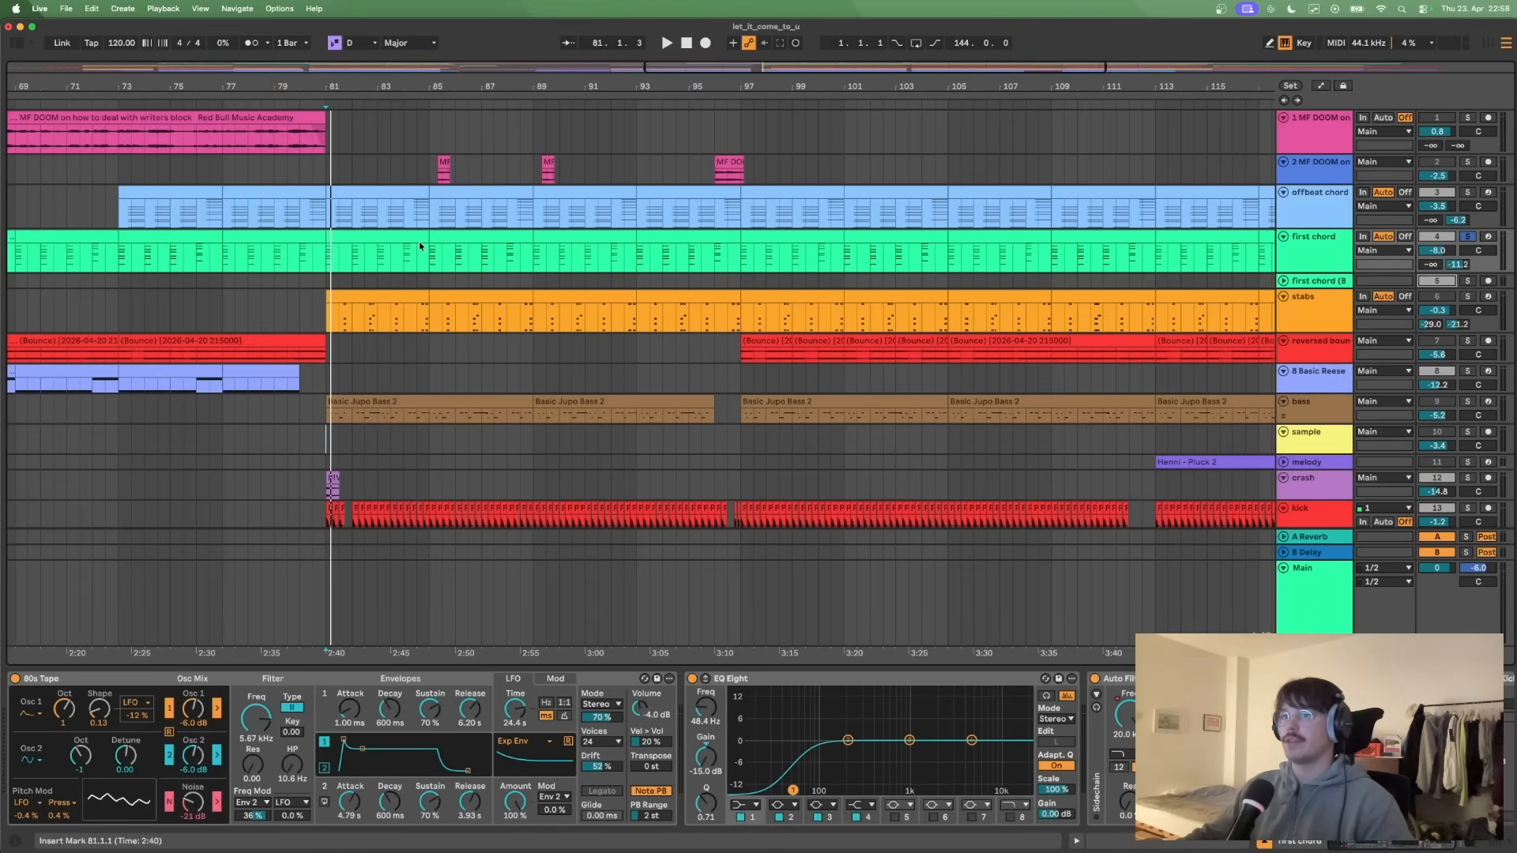
click(387, 240)
drag(501, 642, 519, 215)
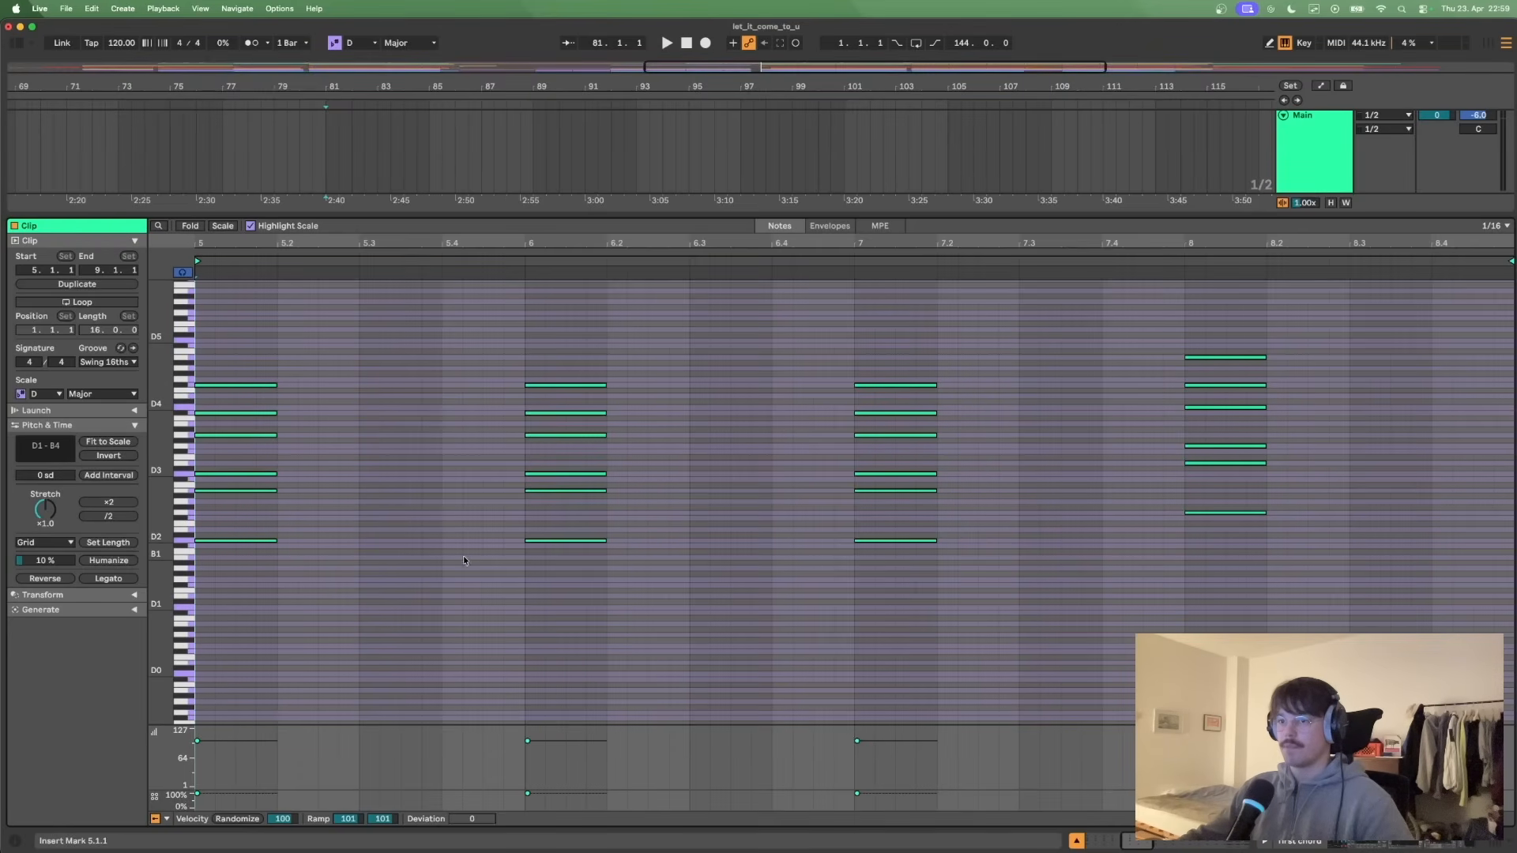
- Examine the first three chords and the differing fourth chord in the first chord clip
drag(235, 583, 937, 624)
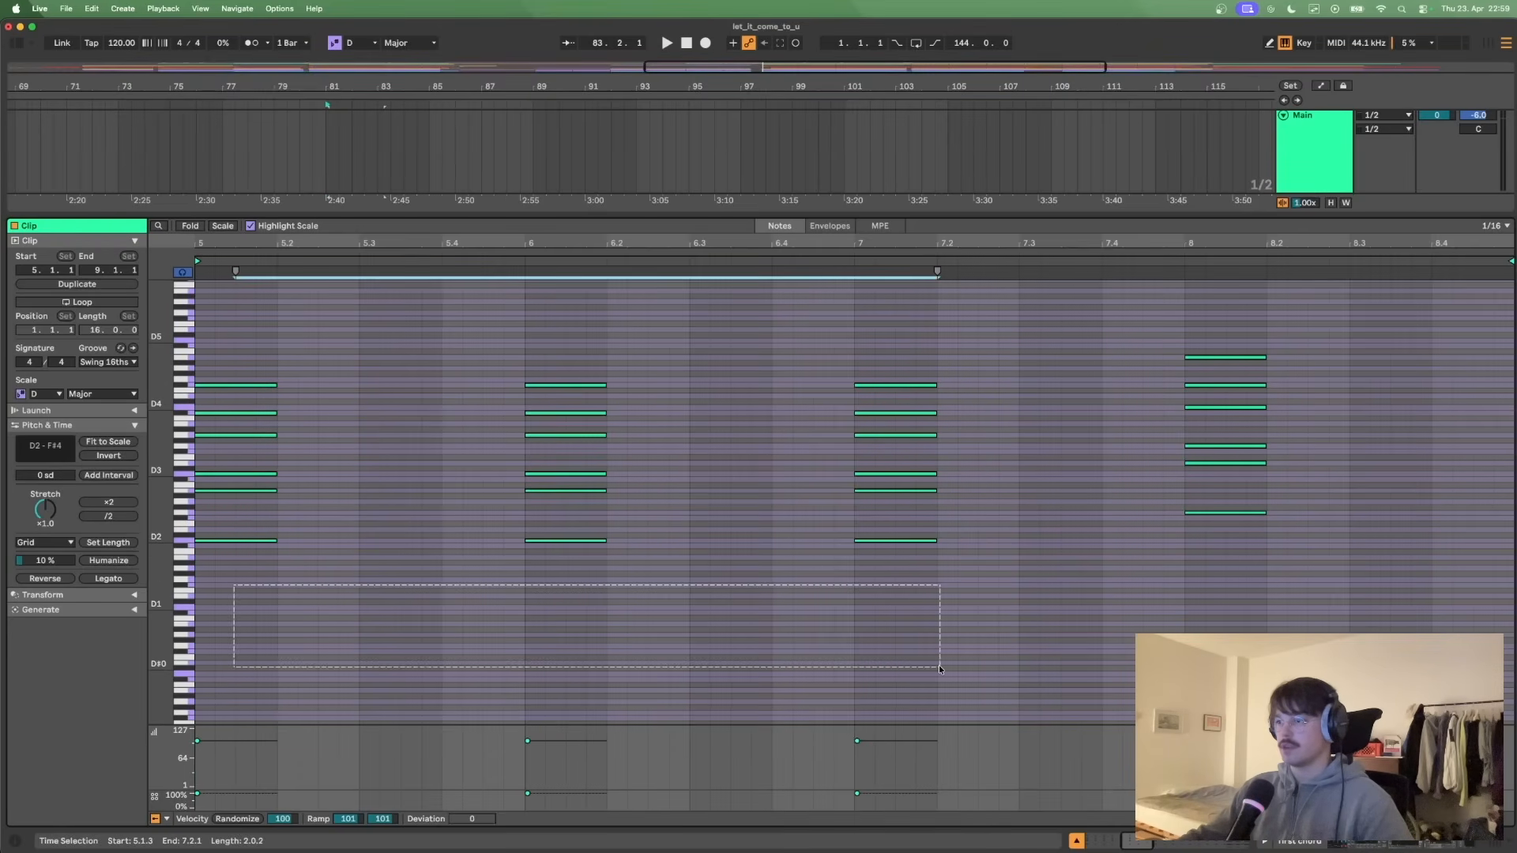
click(1219, 626)
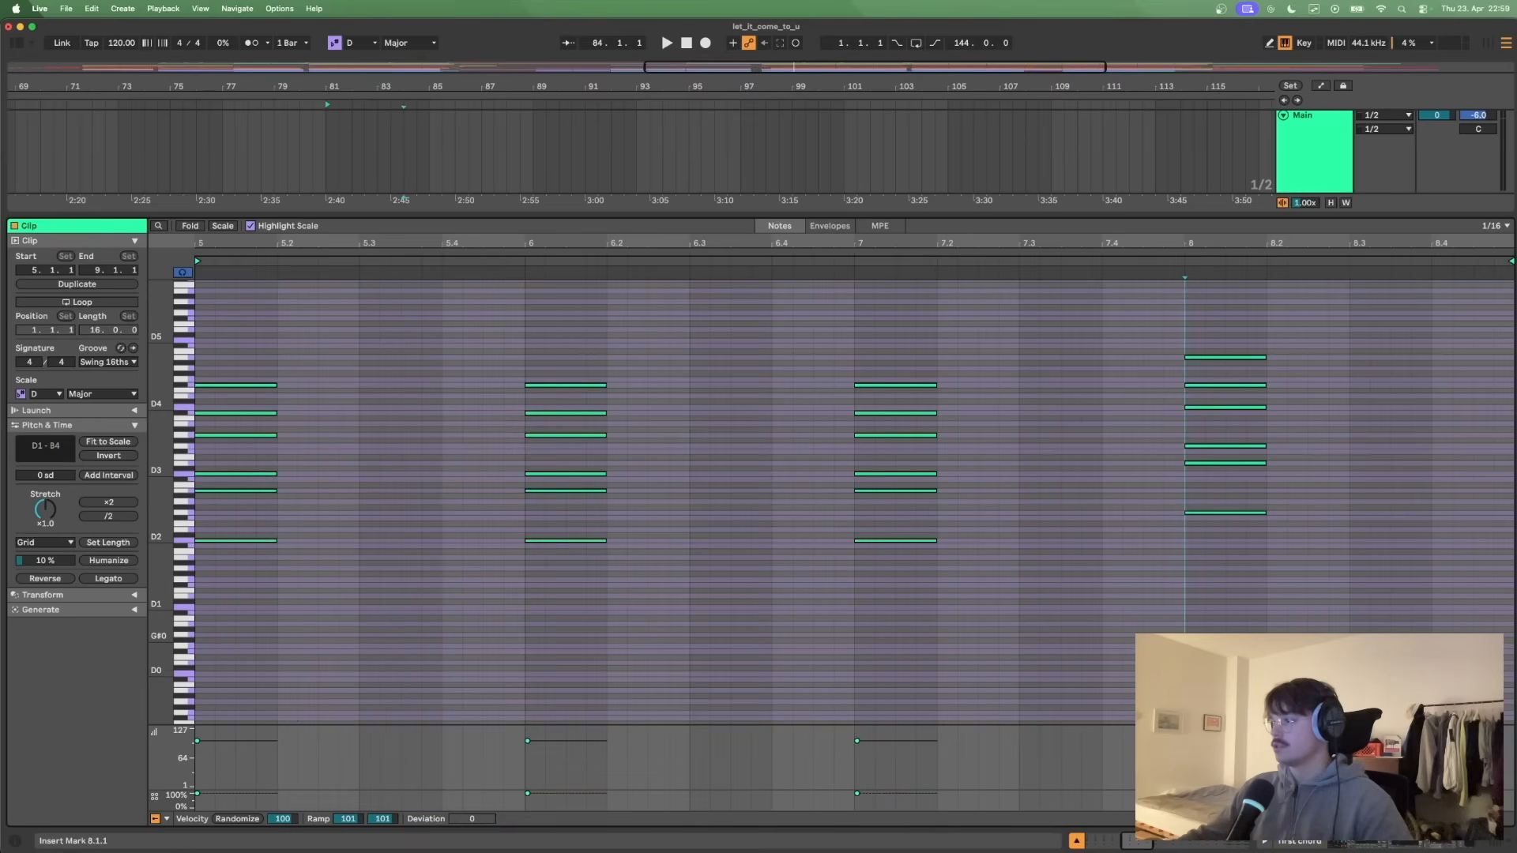
click(197, 607)
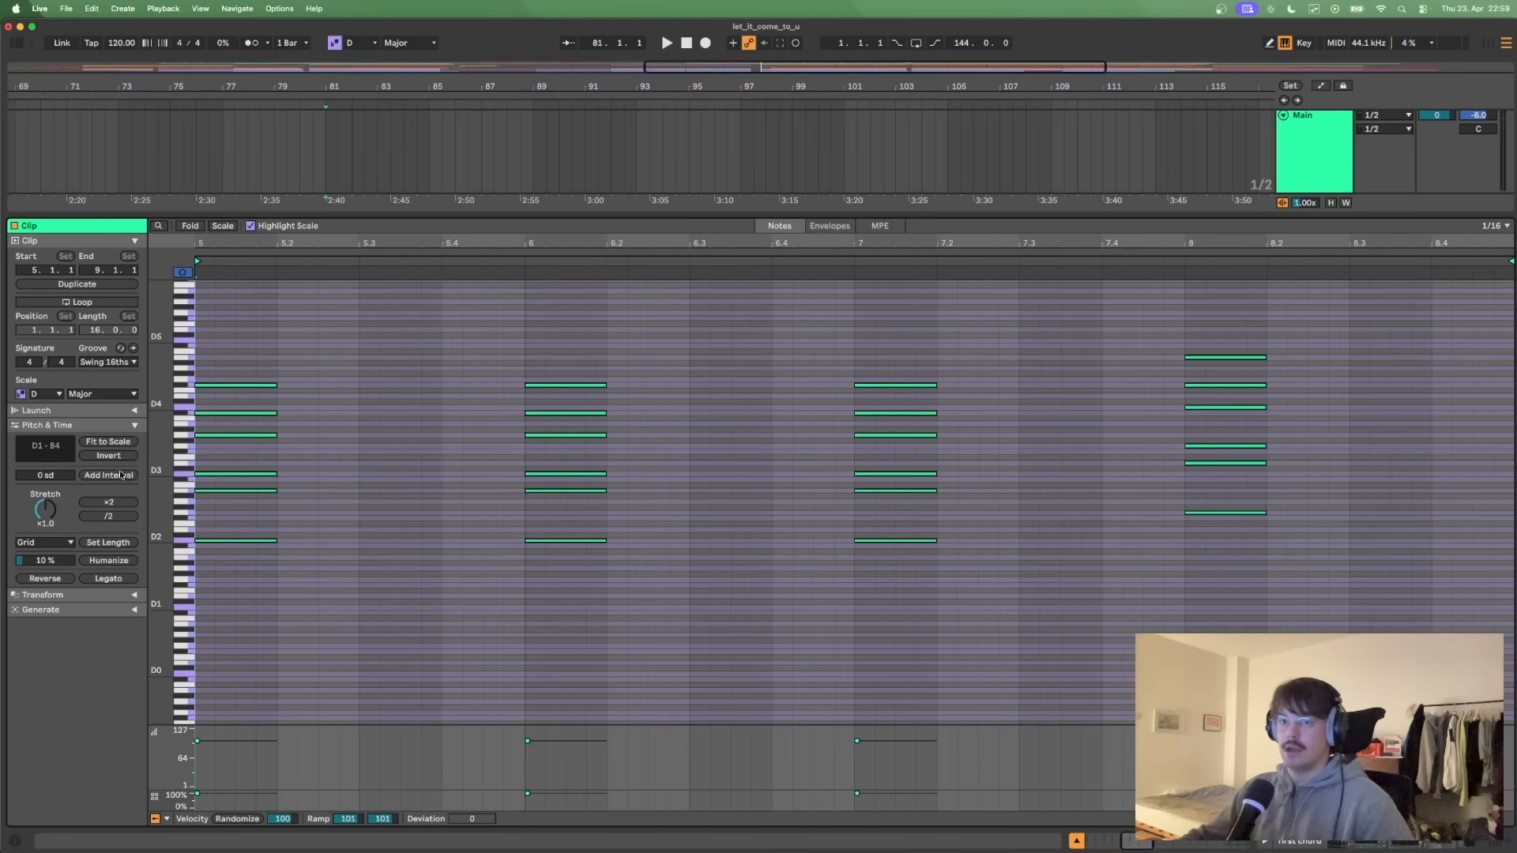
- Try the clip's scale root at G and return it to D
click(57, 395)
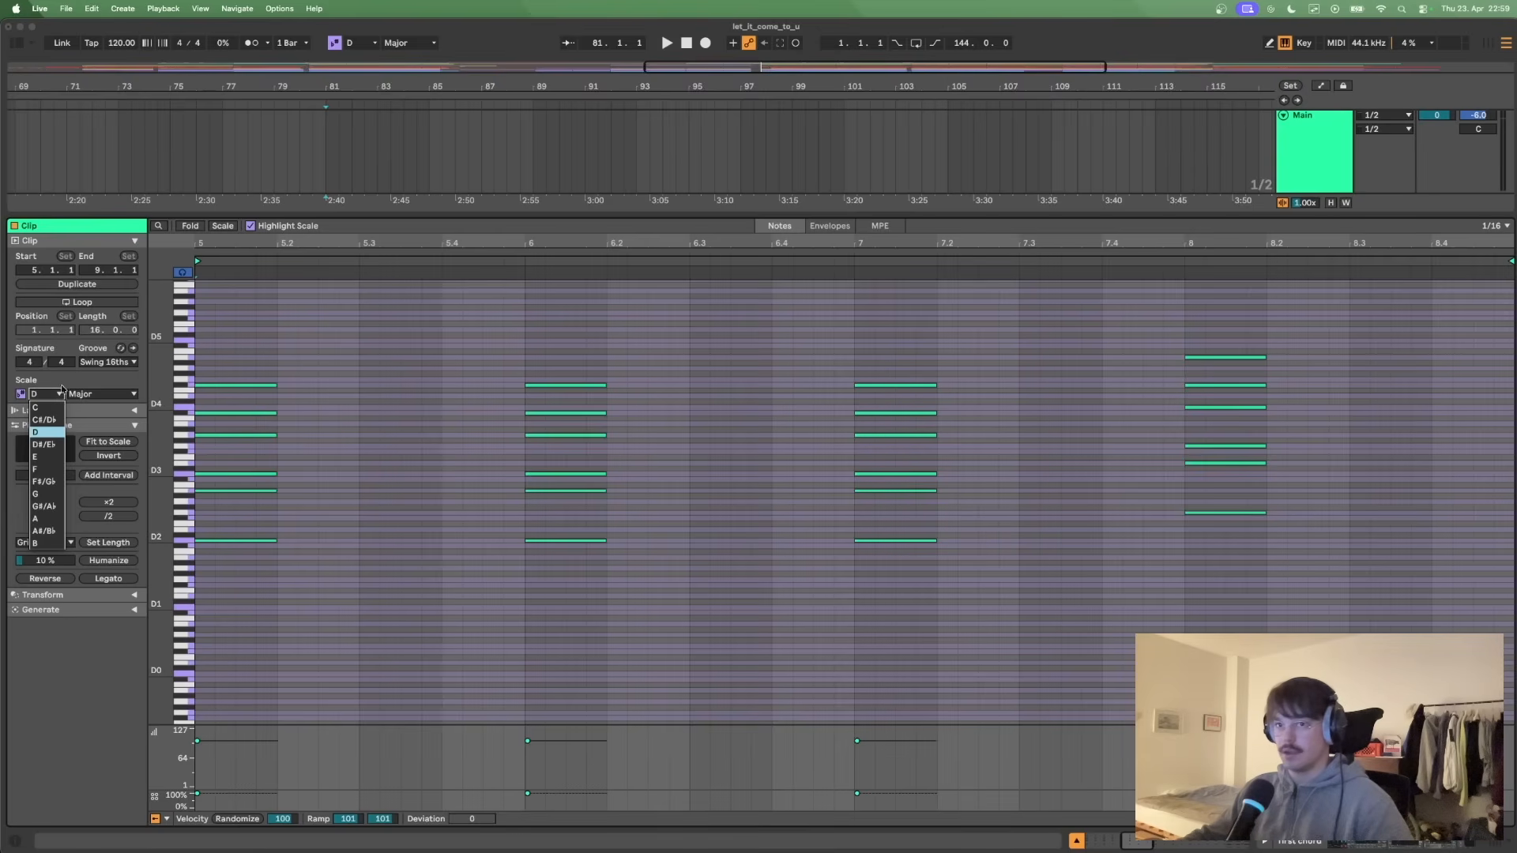
click(62, 388)
key(Down)
key(Down)
key(Down)
key(Down)
key(Down)
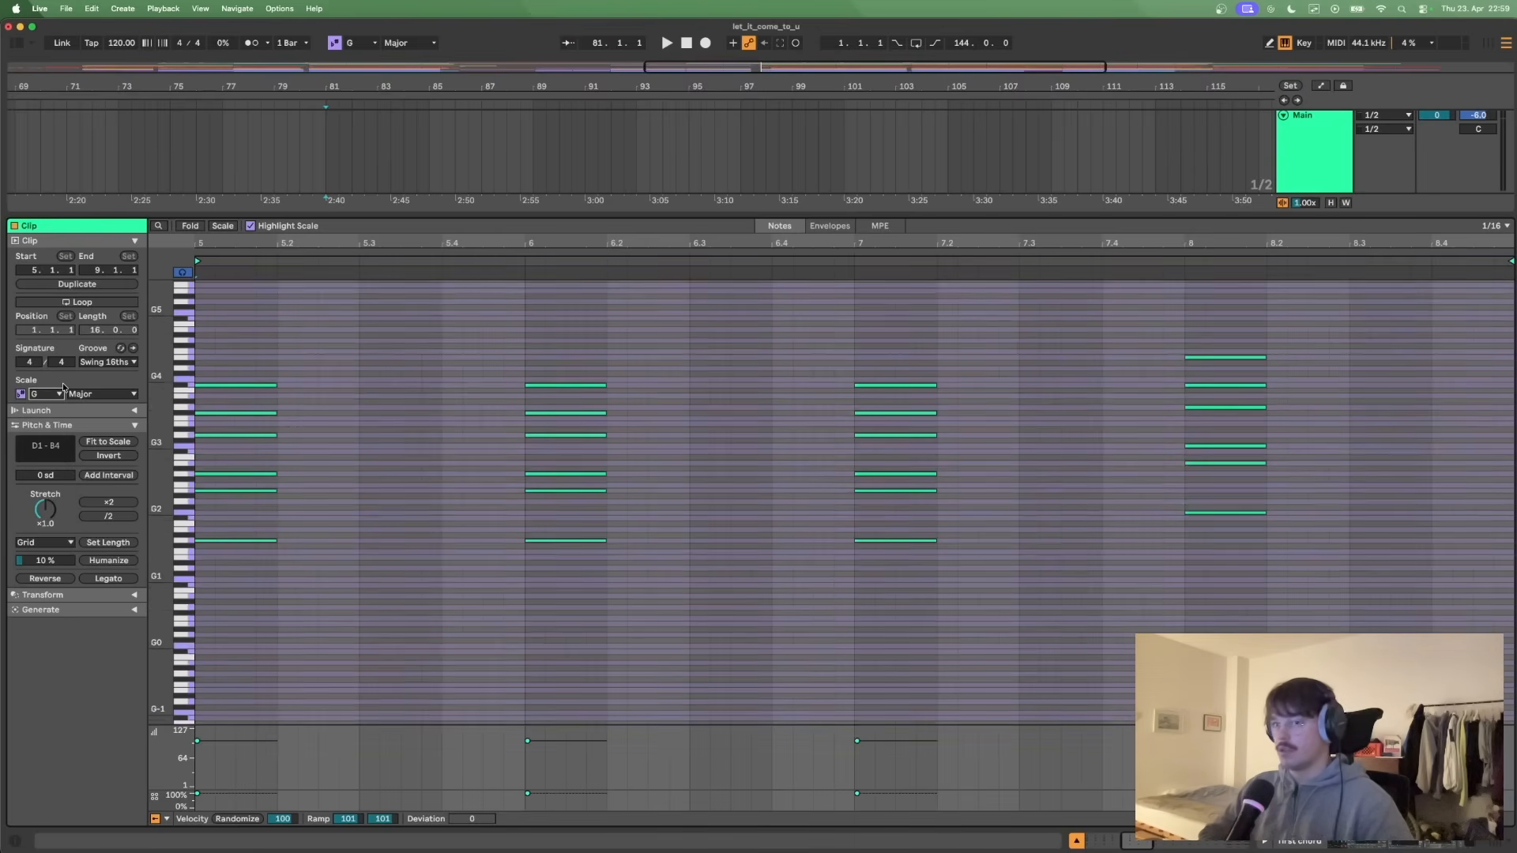
key(Up)
key(Up)
key(Up)
key(Up)
key(Up)
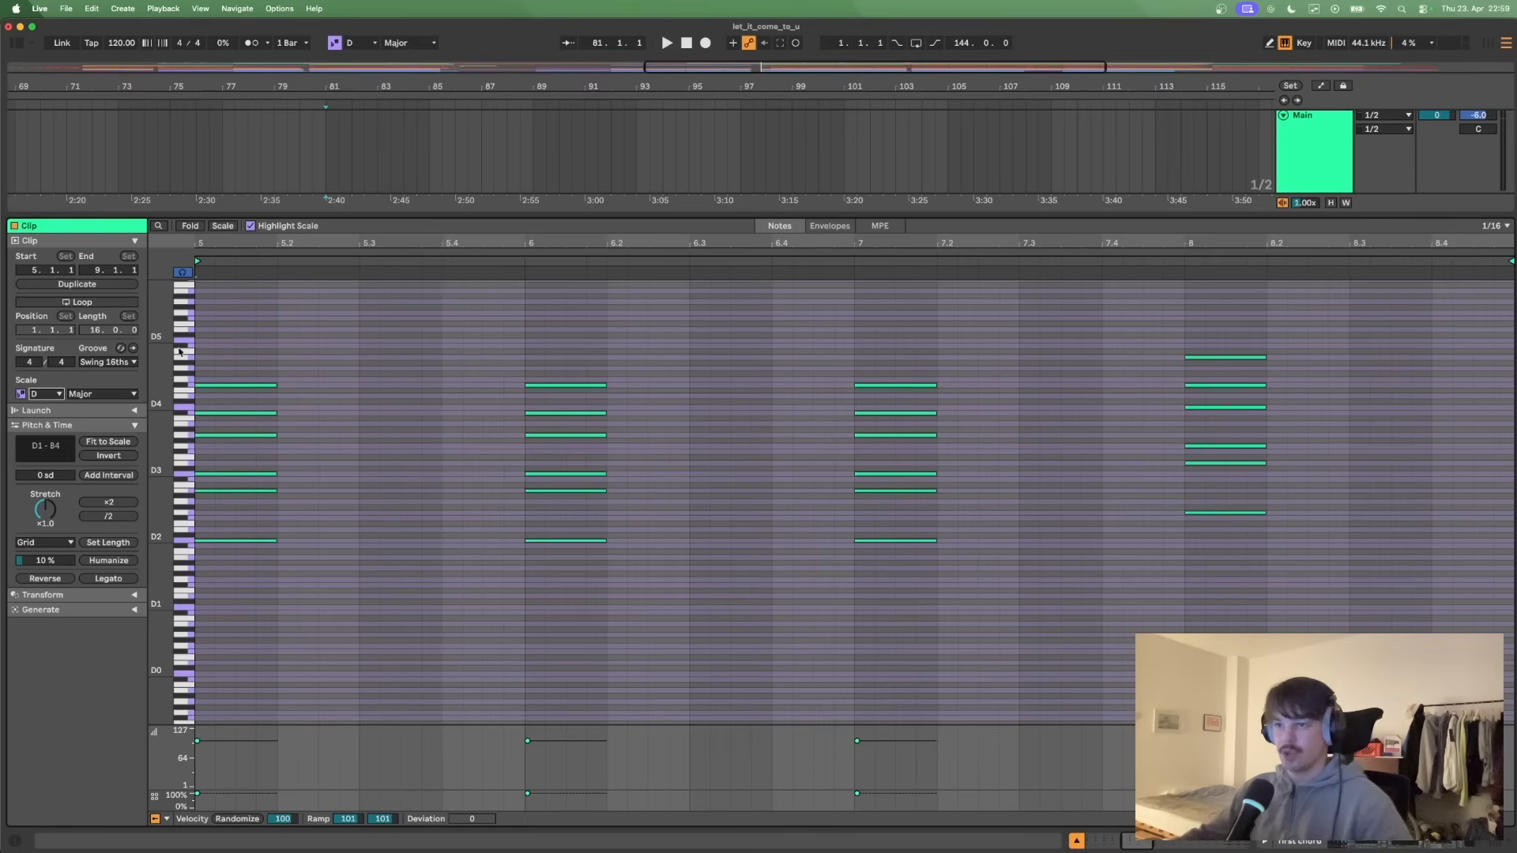
- Play the soloed first chord clip from its start at bar 81
drag(461, 380, 362, 374)
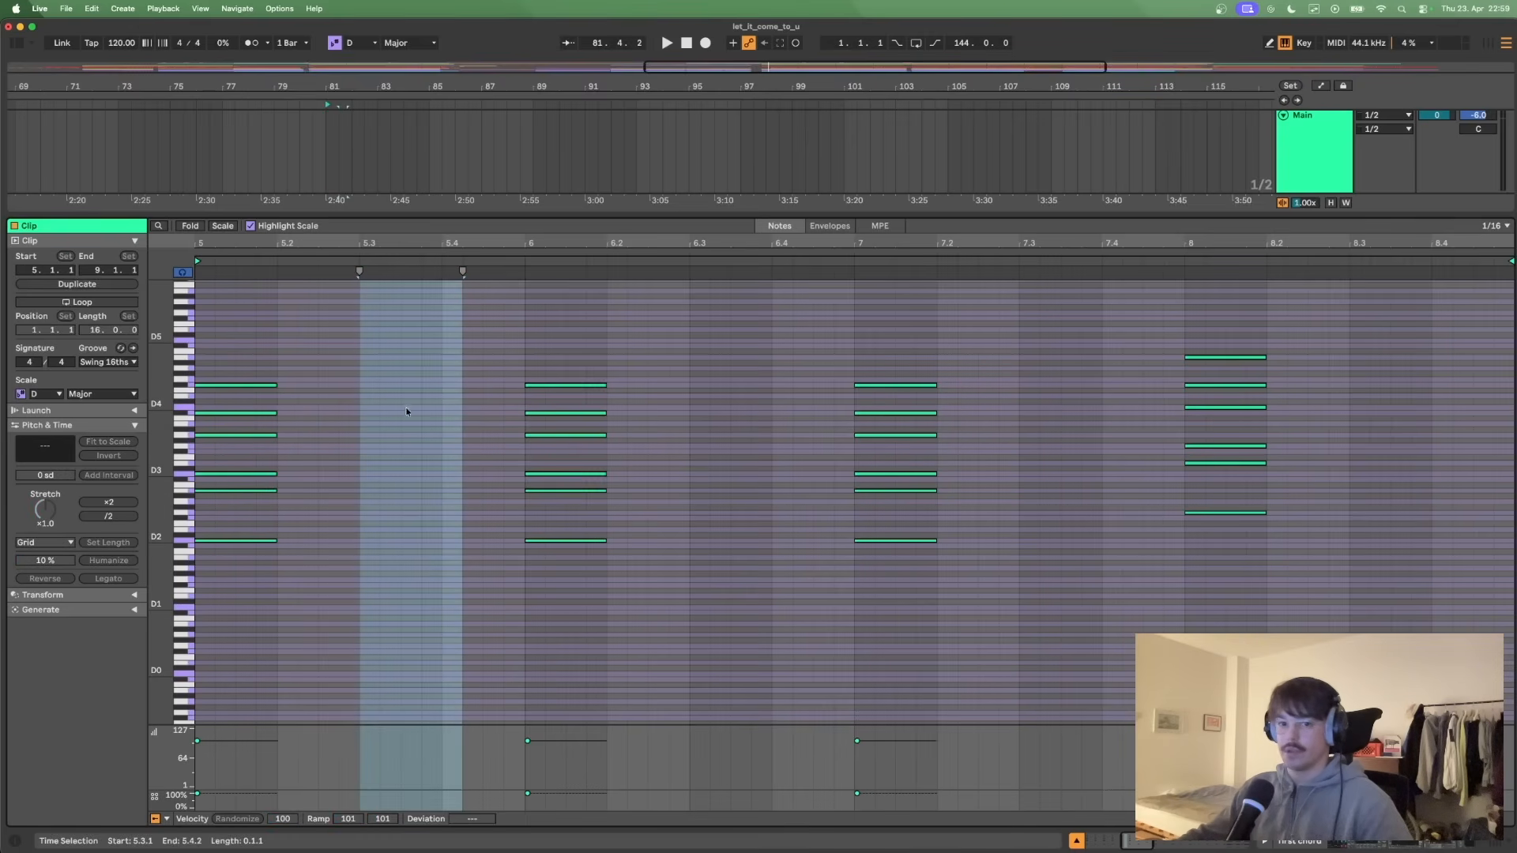
click(367, 437)
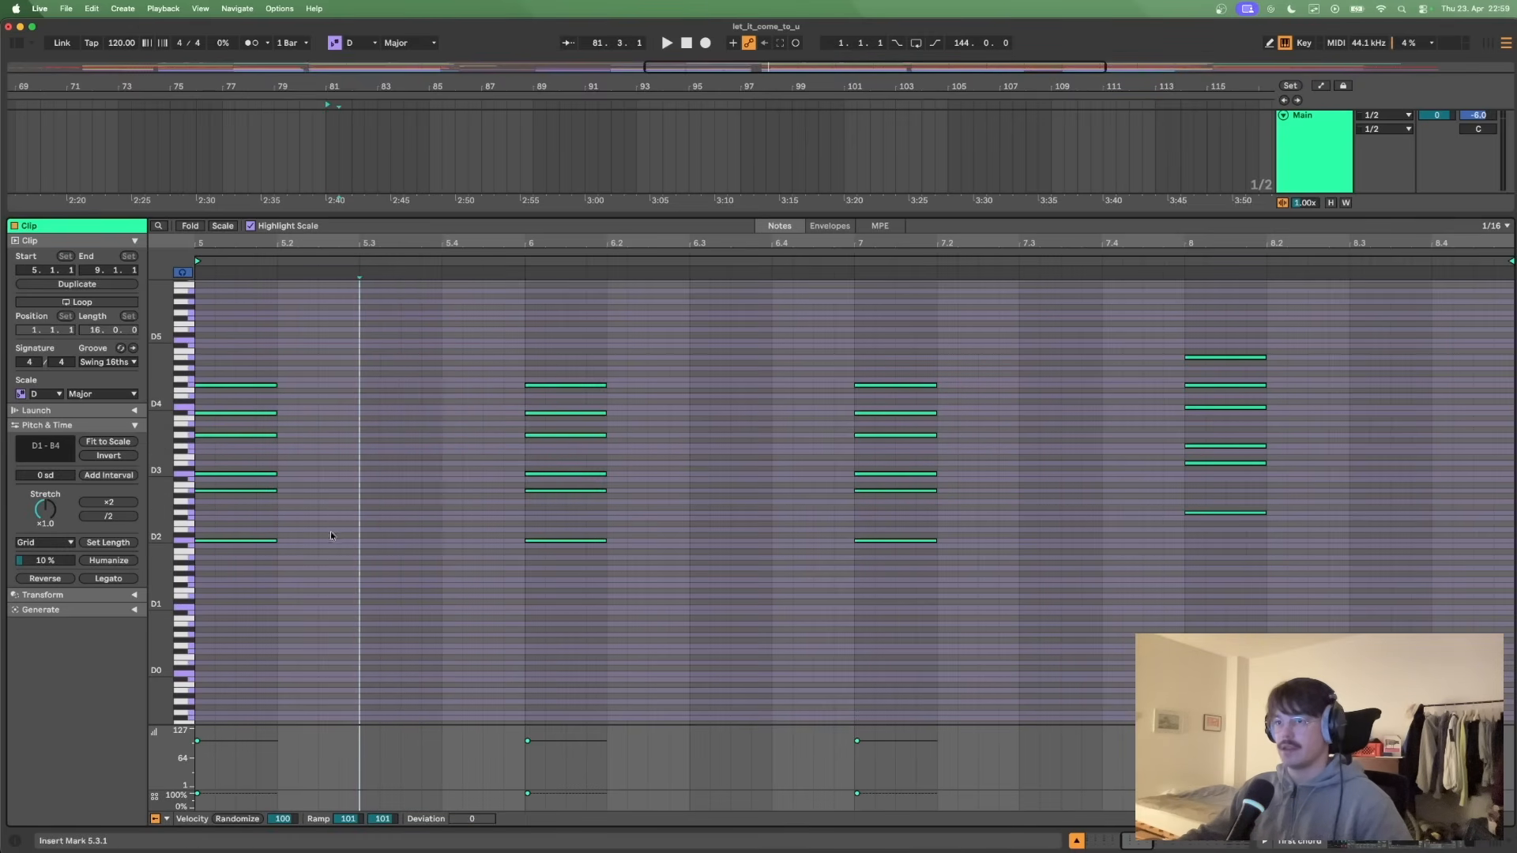
click(212, 598)
key(space)
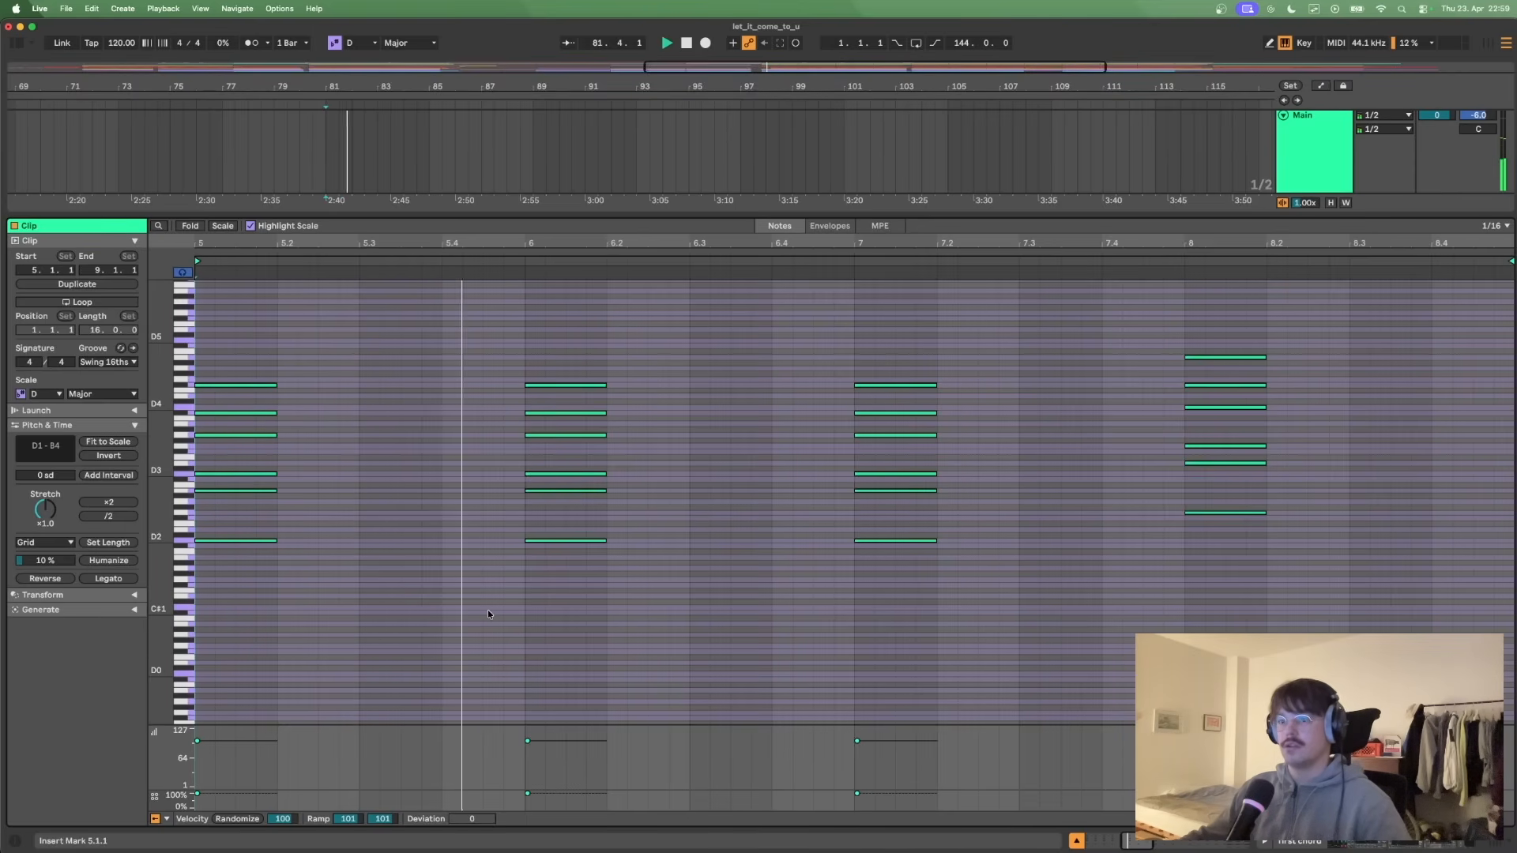
- Shrink the note editor, show the first chord track's devices and stop the playback
drag(1198, 221, 1198, 490)
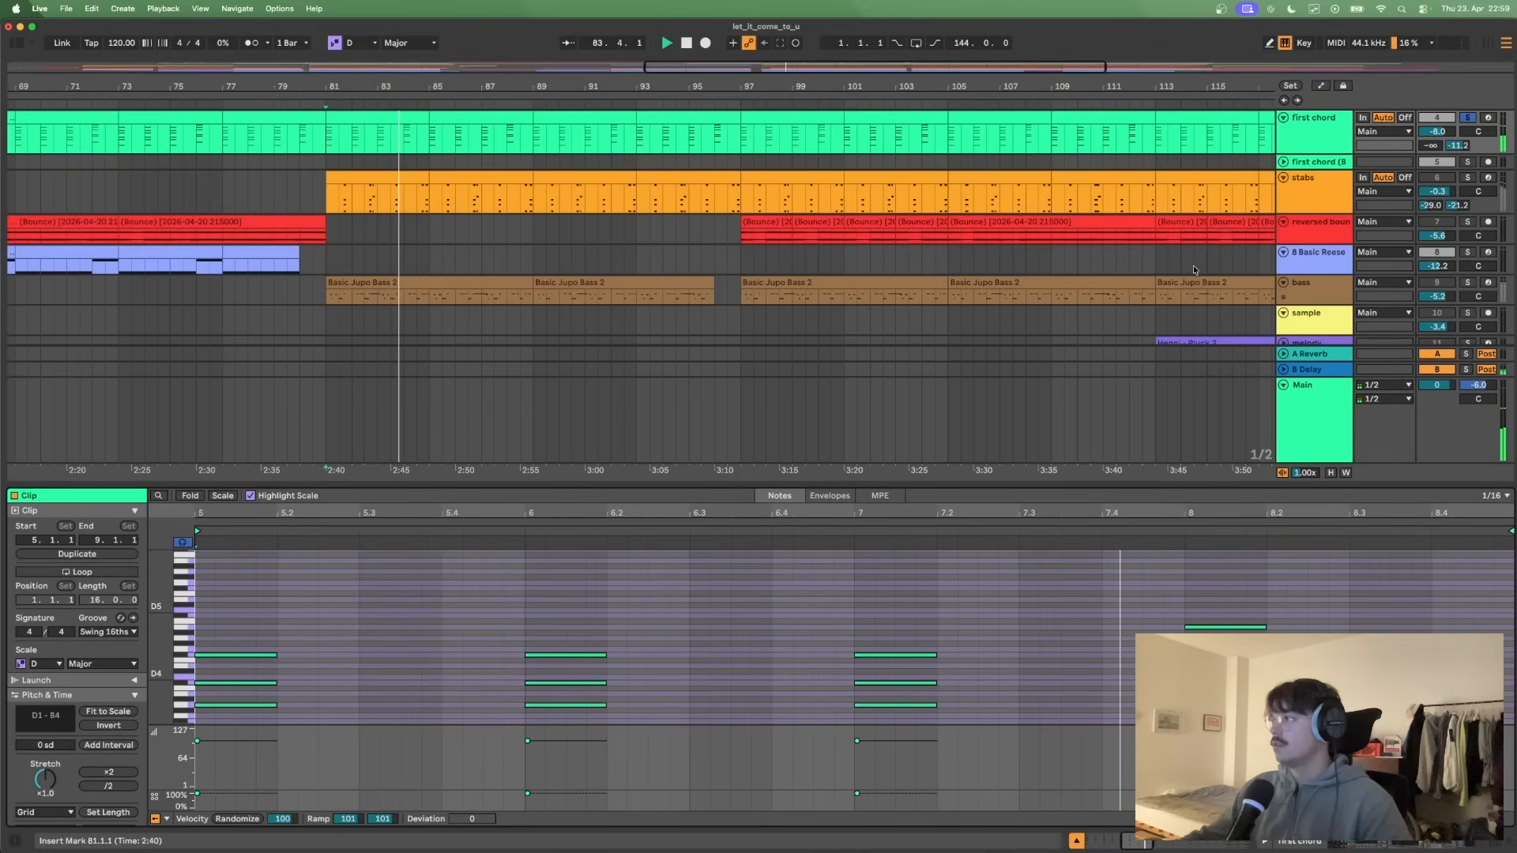
scroll(1195, 269, up, 2)
click(1311, 196)
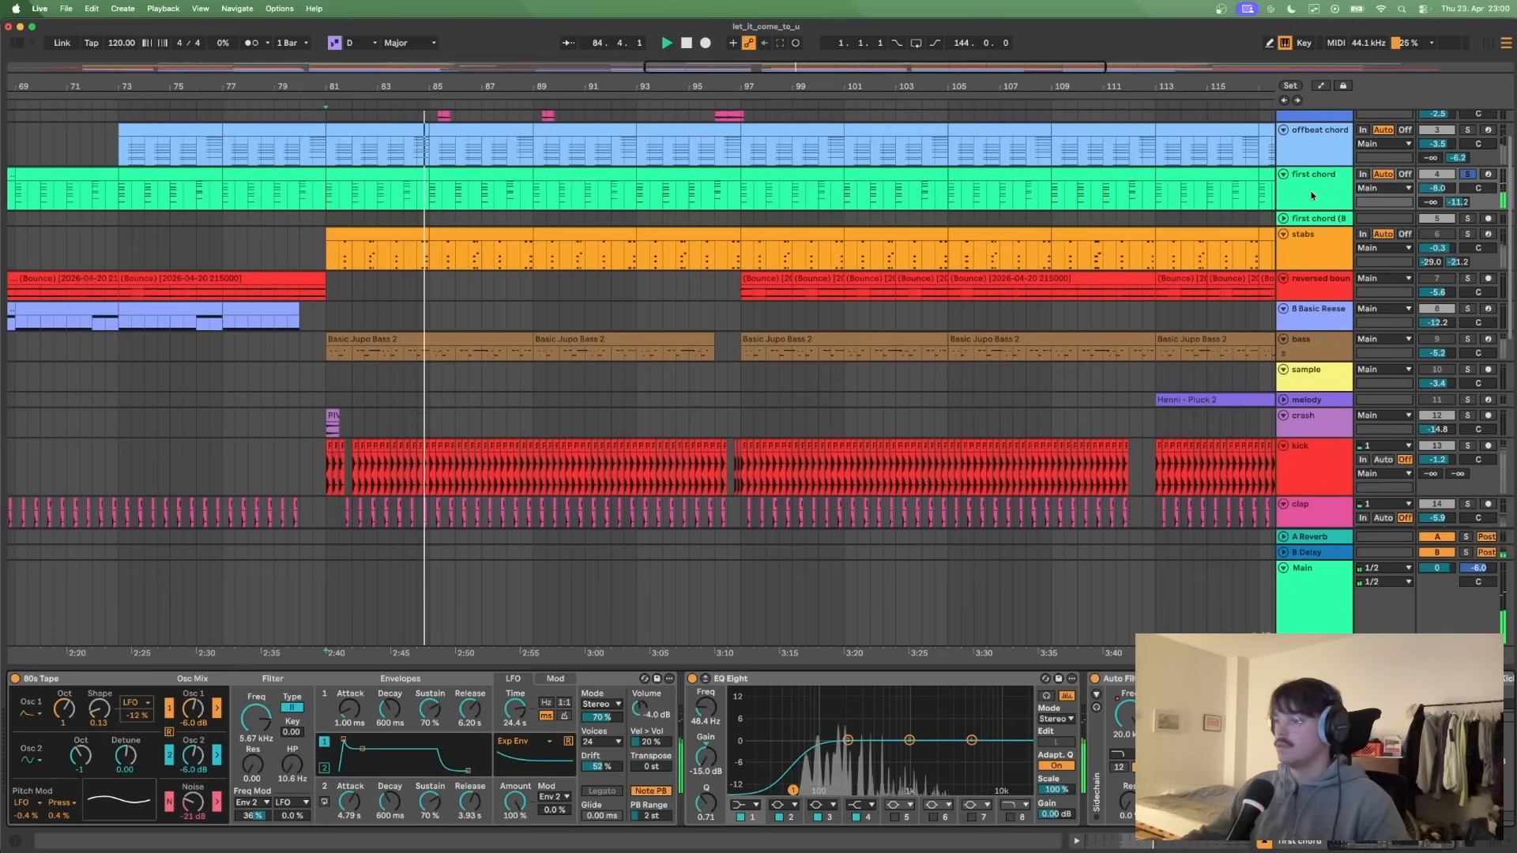
key(space)
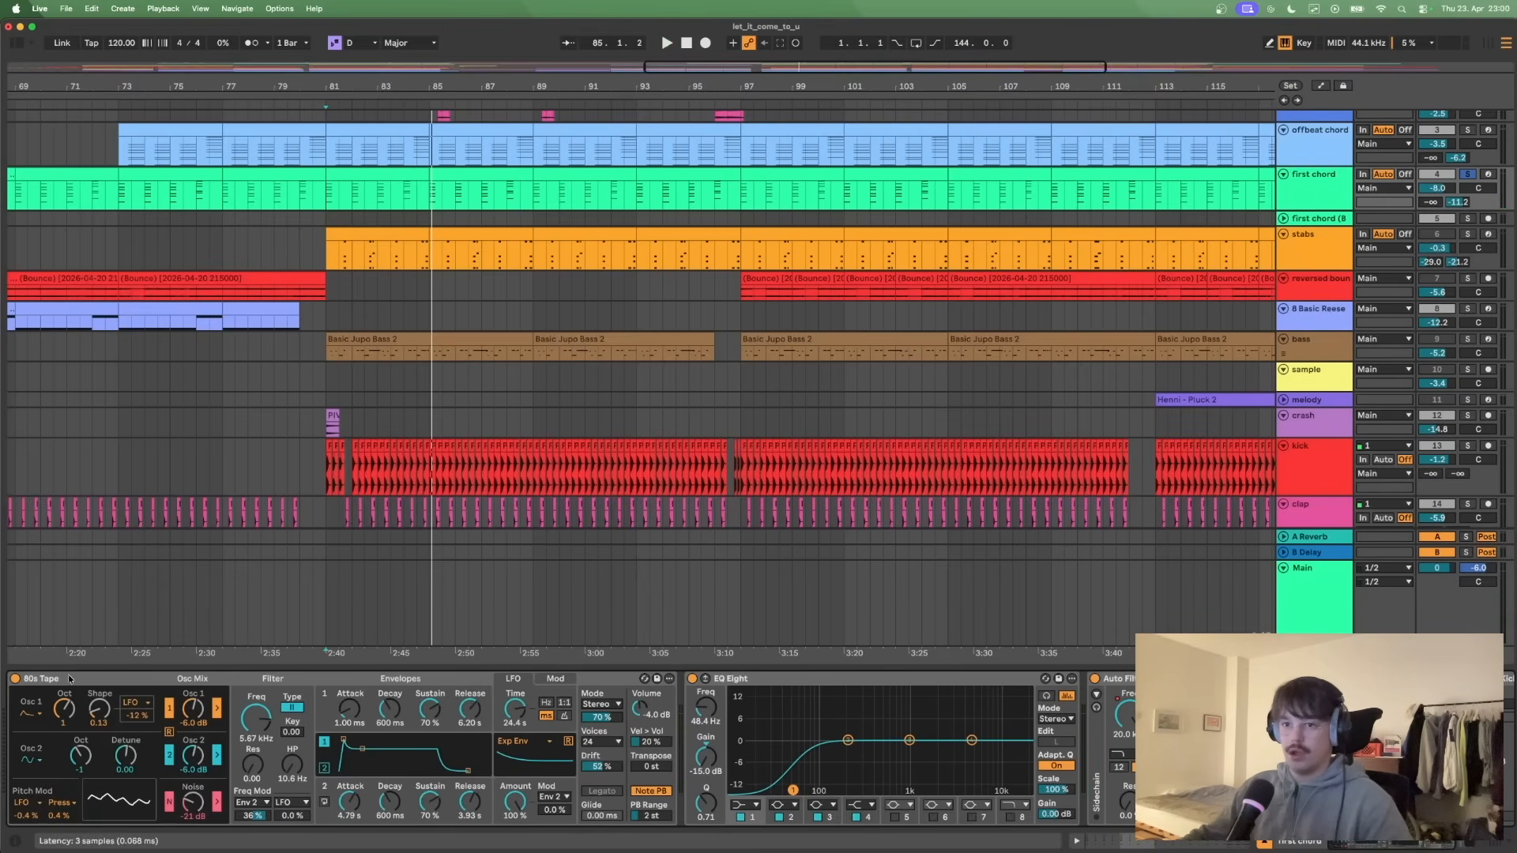
- Examine the 80s Tape synth's oscillator settings and the EQ Eight and Auto Filter behind it
click(122, 683)
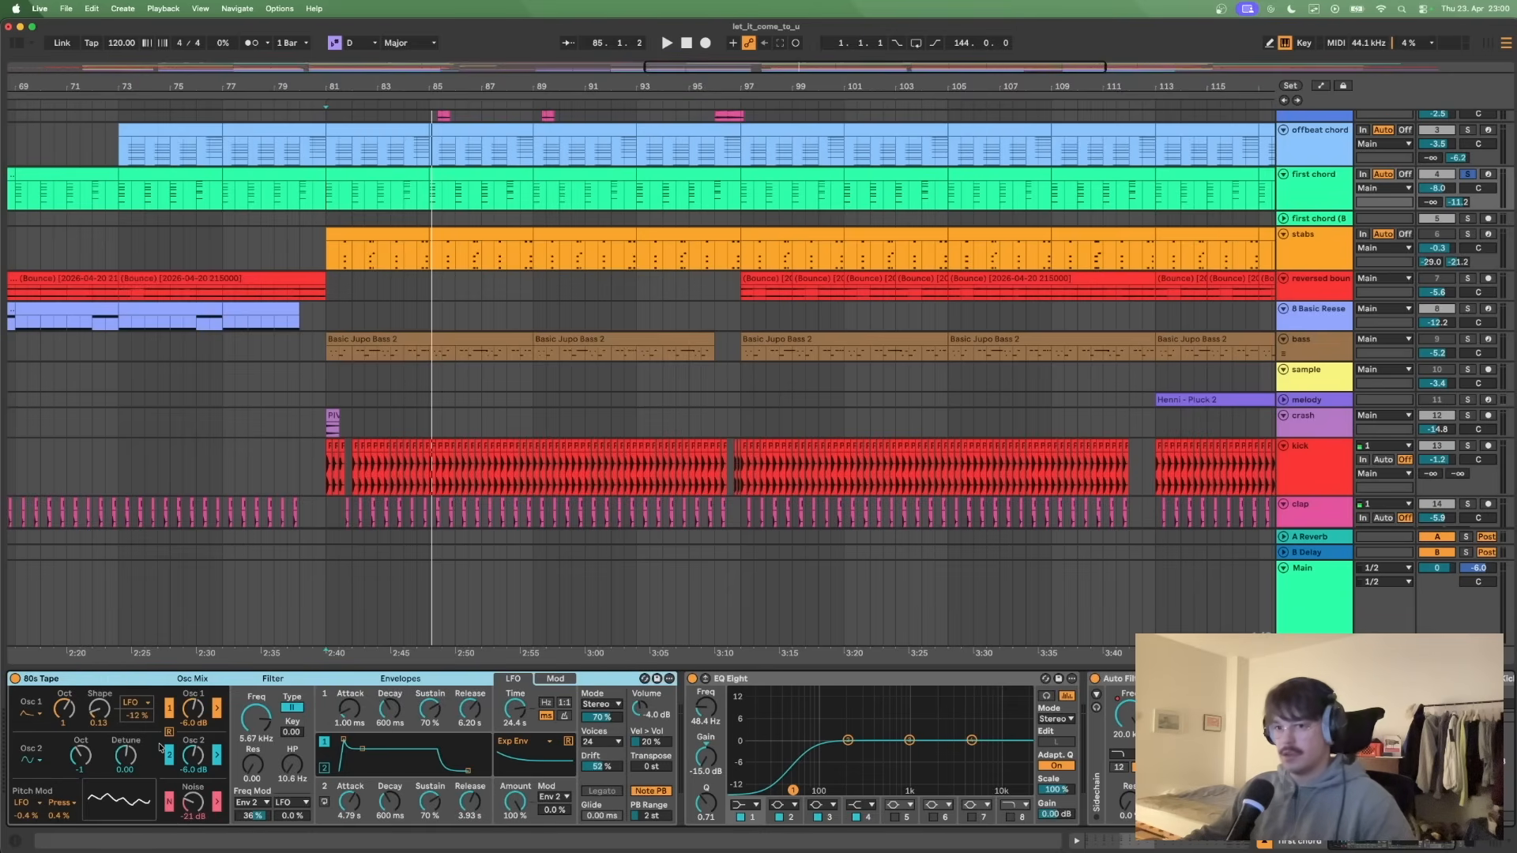
click(64, 710)
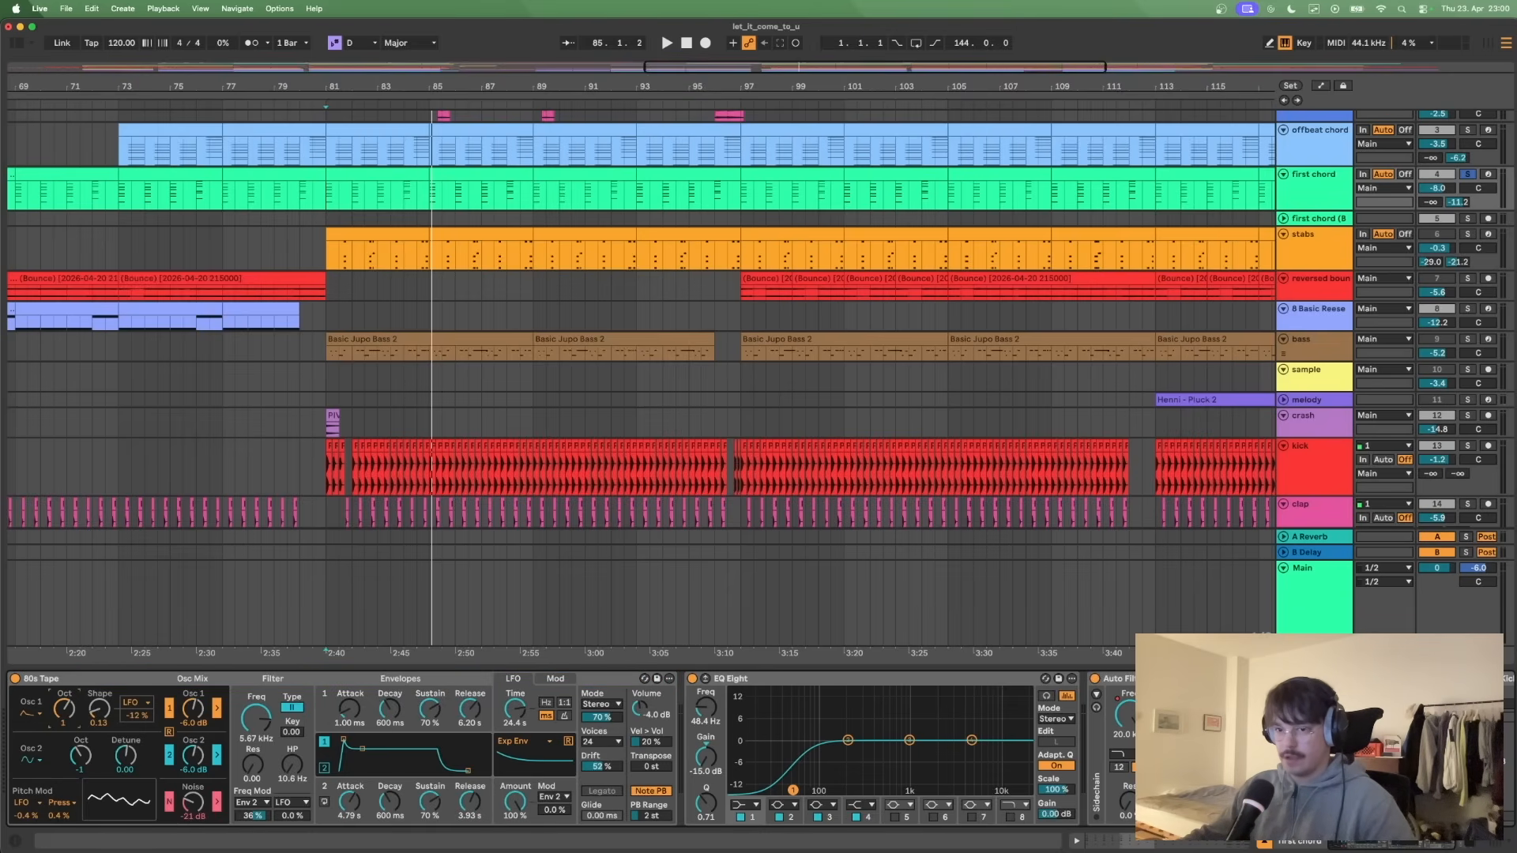
drag(65, 710, 64, 710)
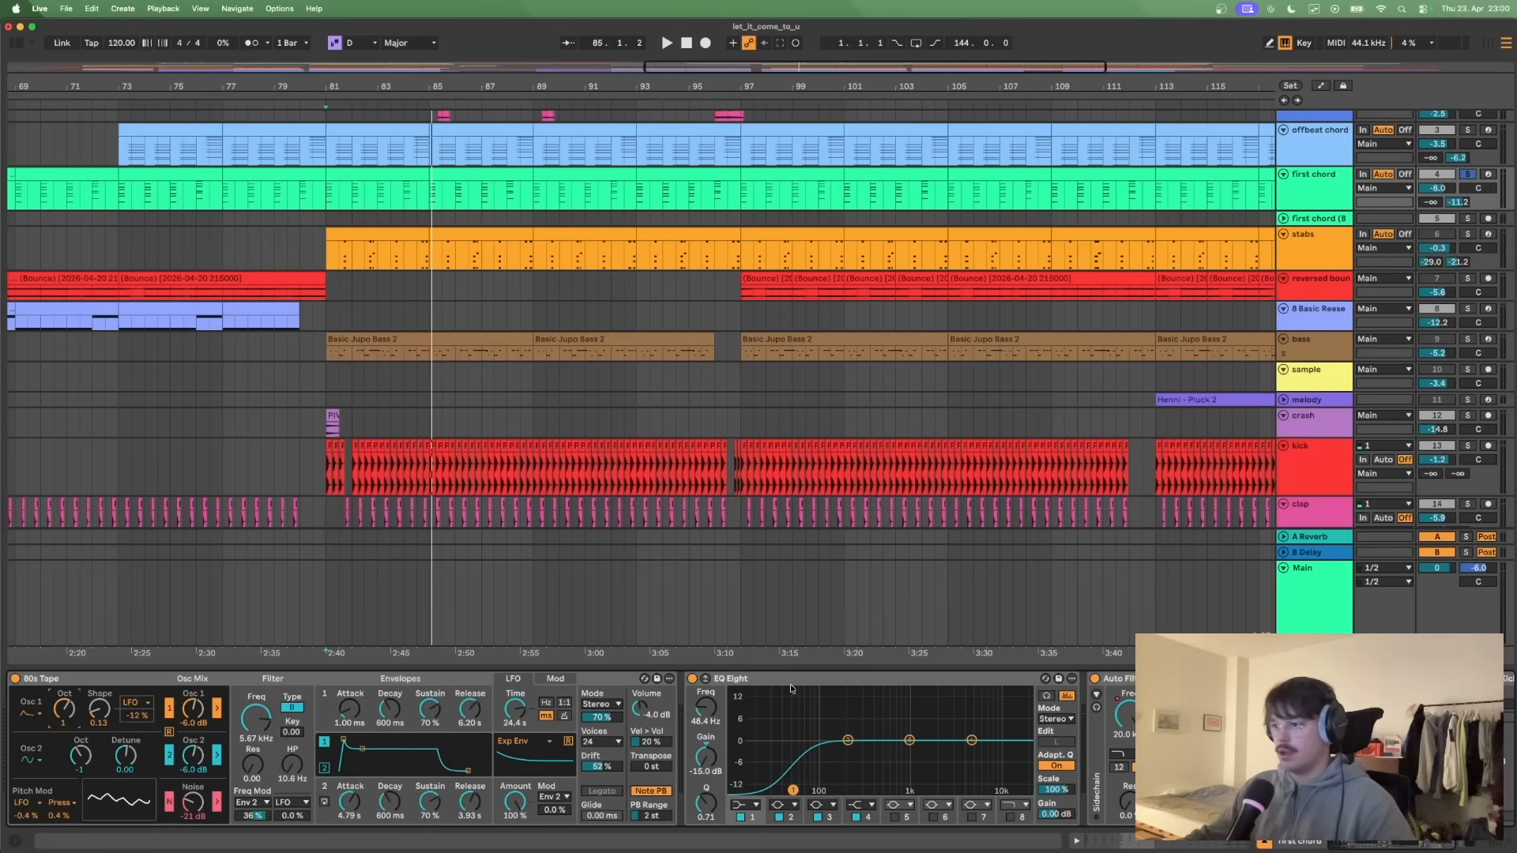
scroll(849, 721, right, 5)
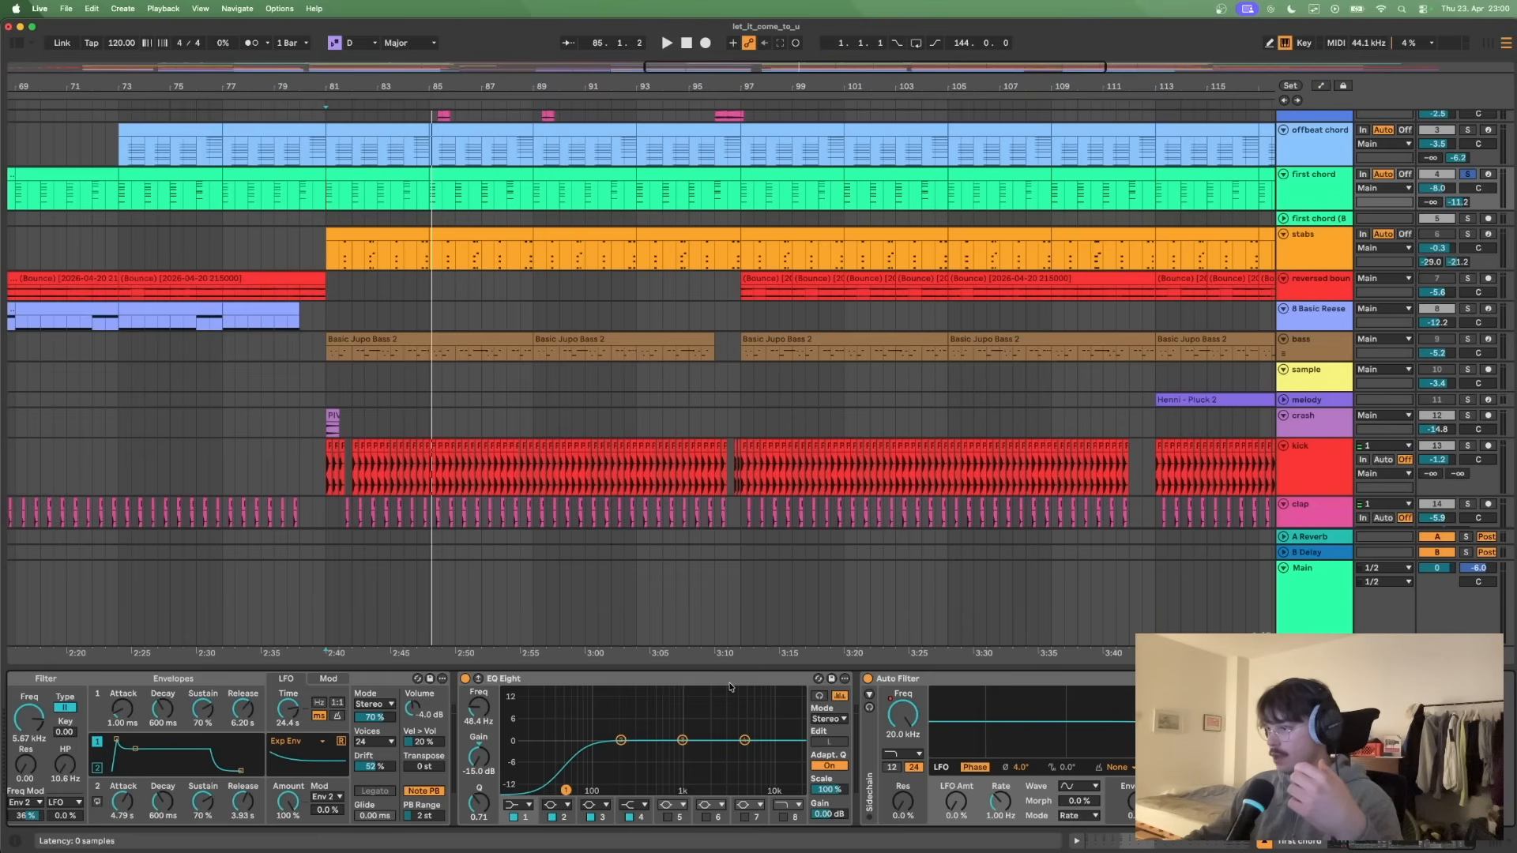
click(970, 677)
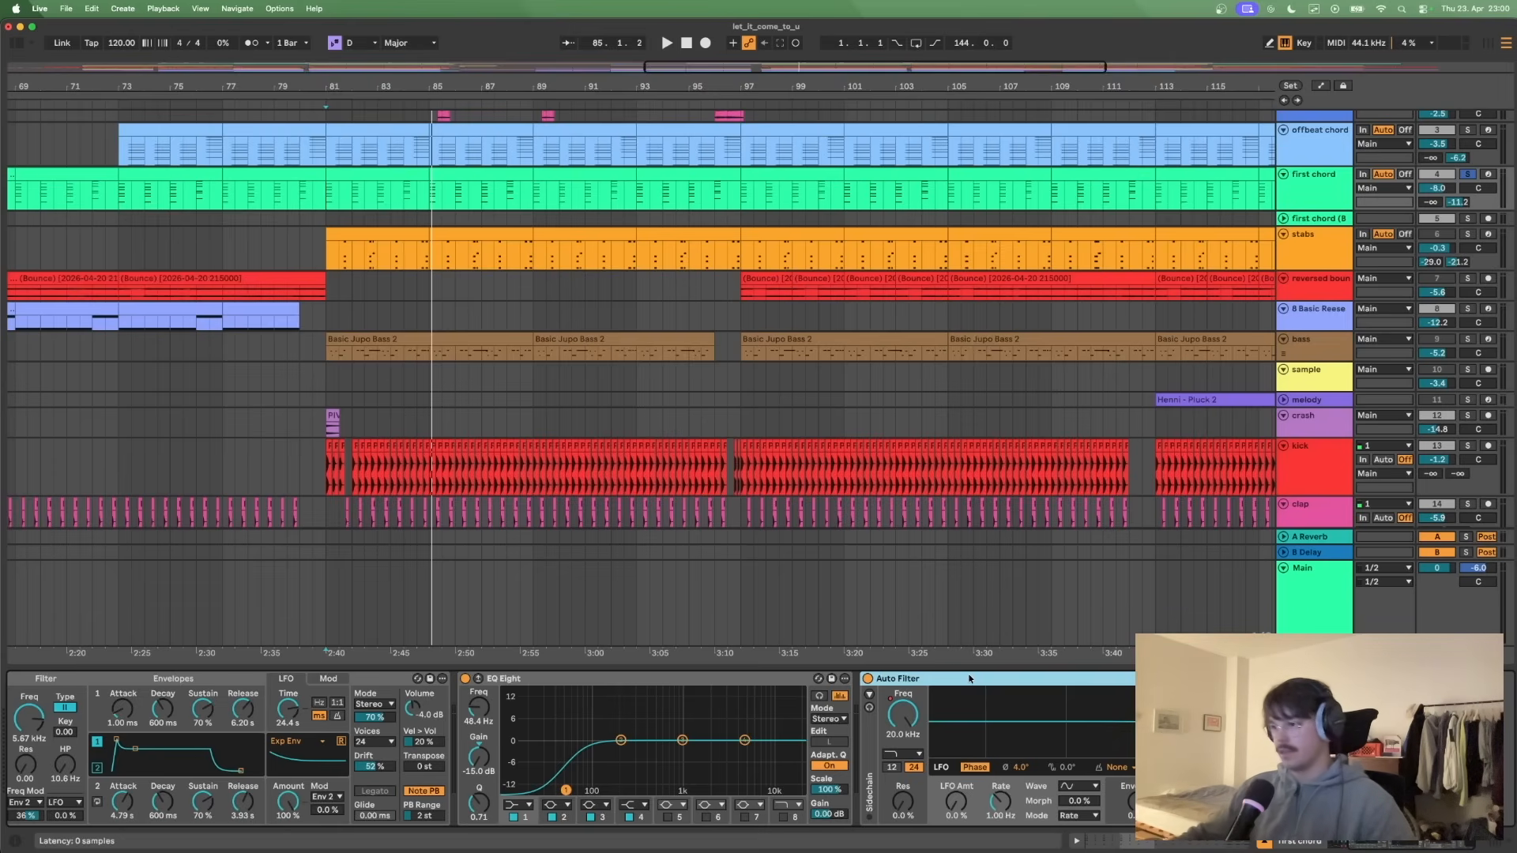
- Insert Kickstart 2 between 80s Tape and EQ Eight on the first chord track, and run its demo version
click(478, 702)
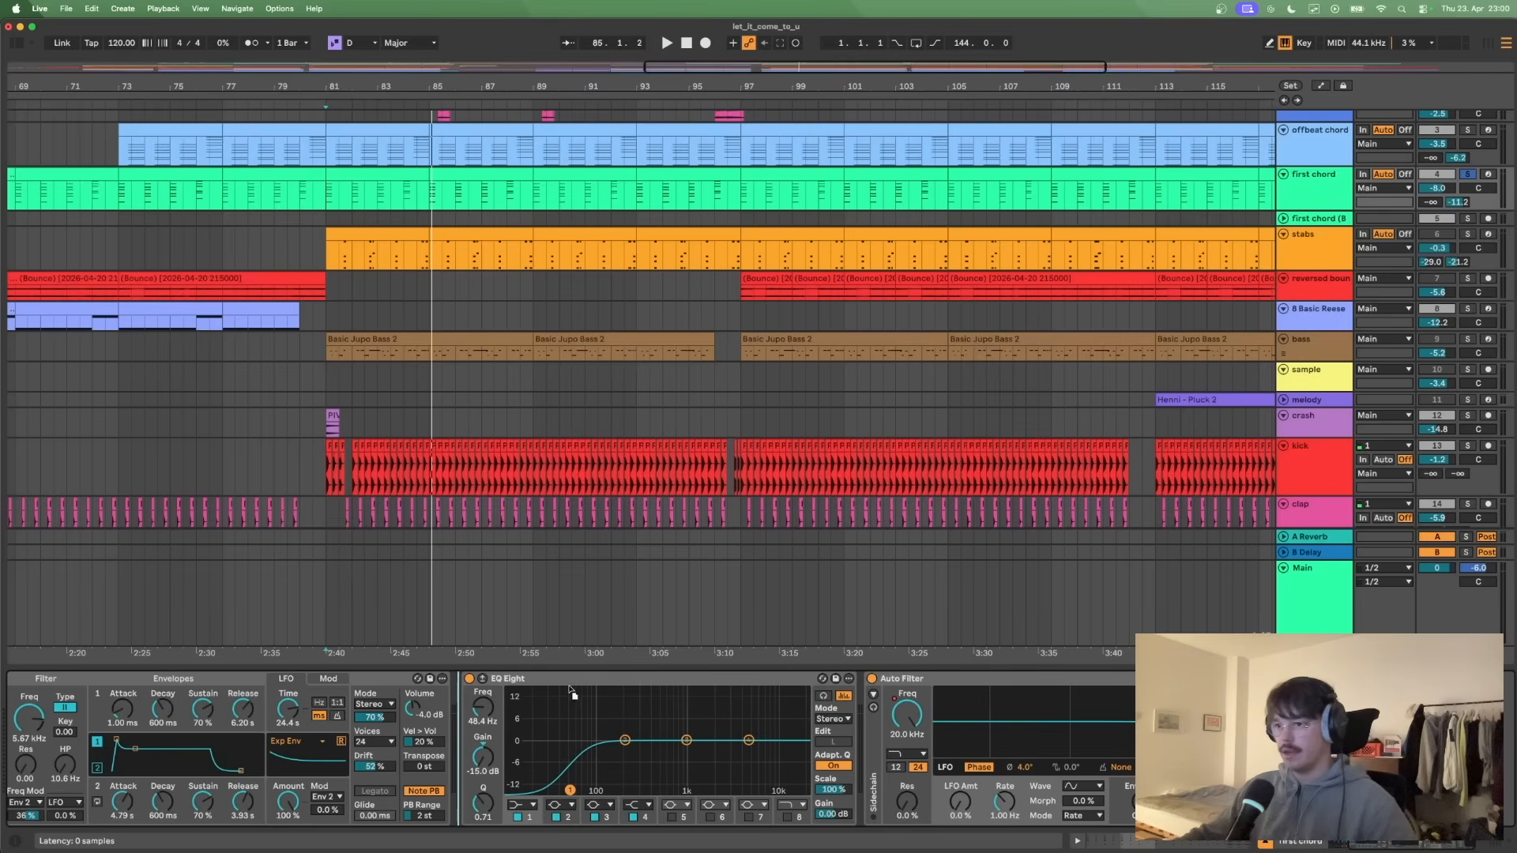
drag(476, 699, 477, 699)
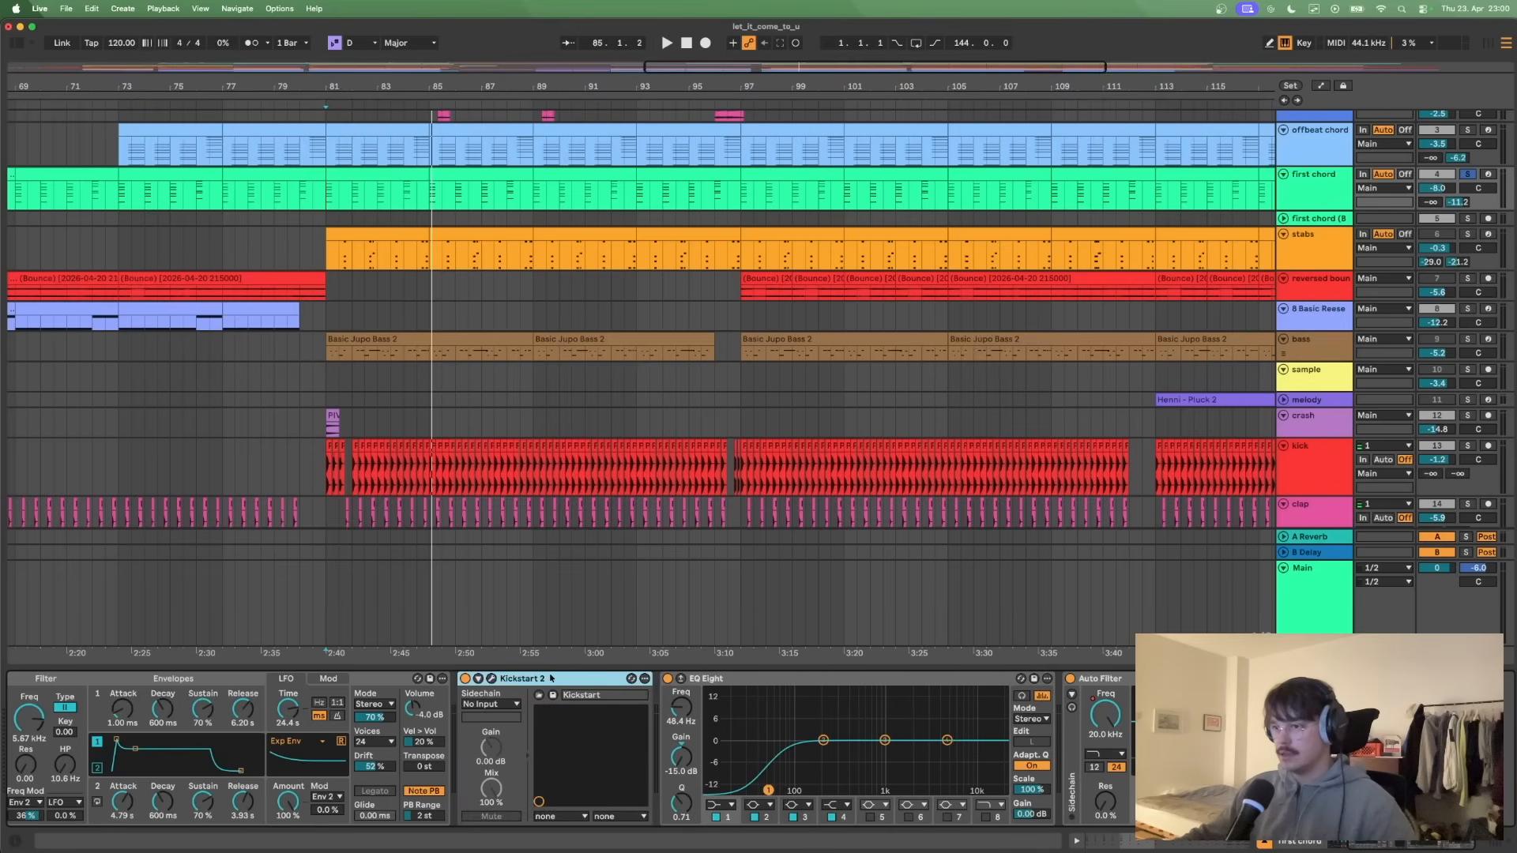
click(491, 678)
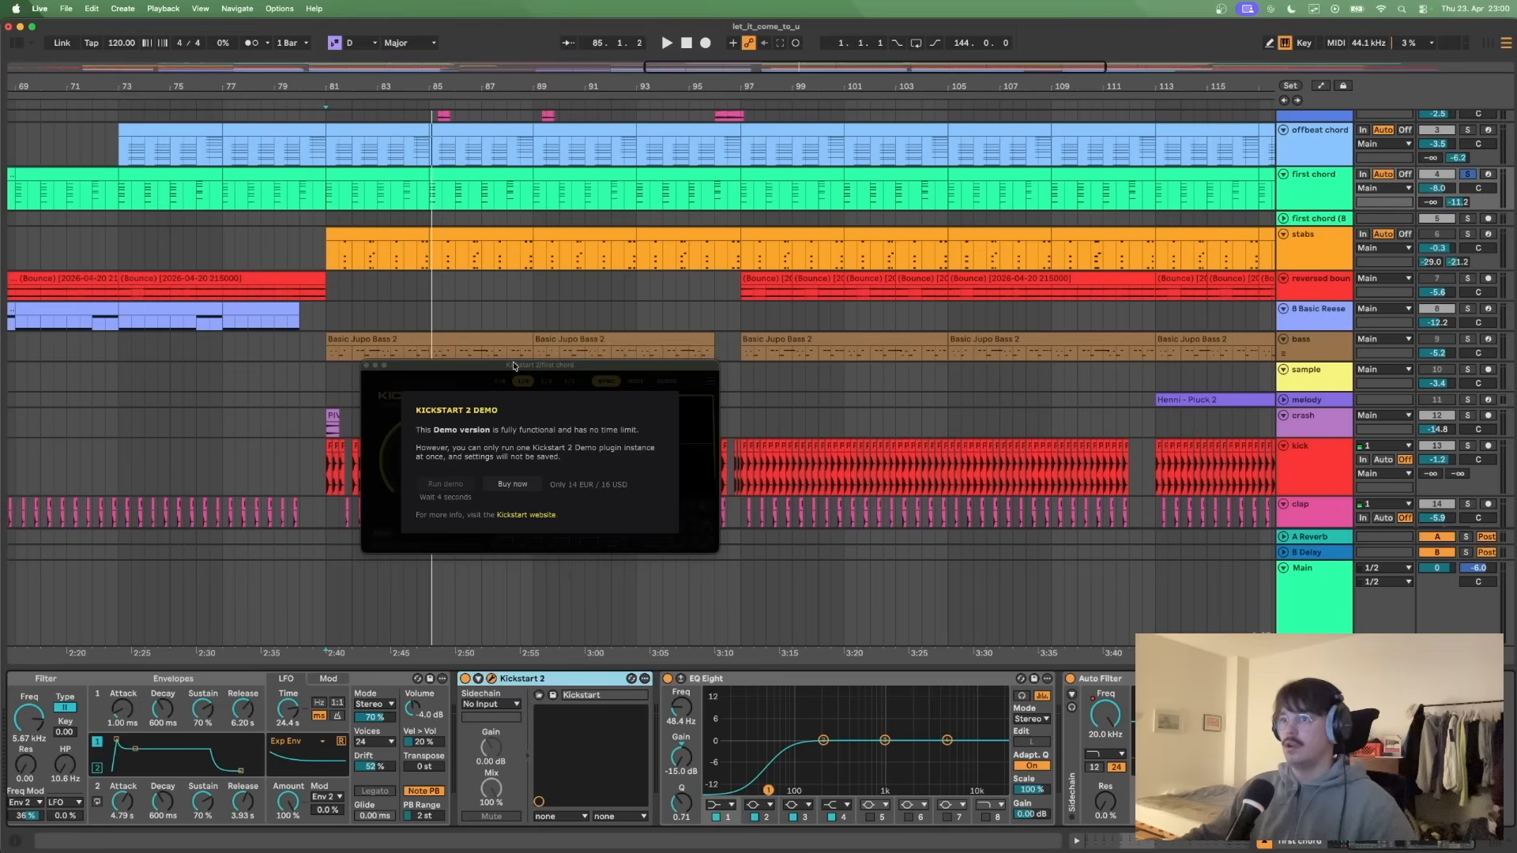
drag(514, 367, 583, 354)
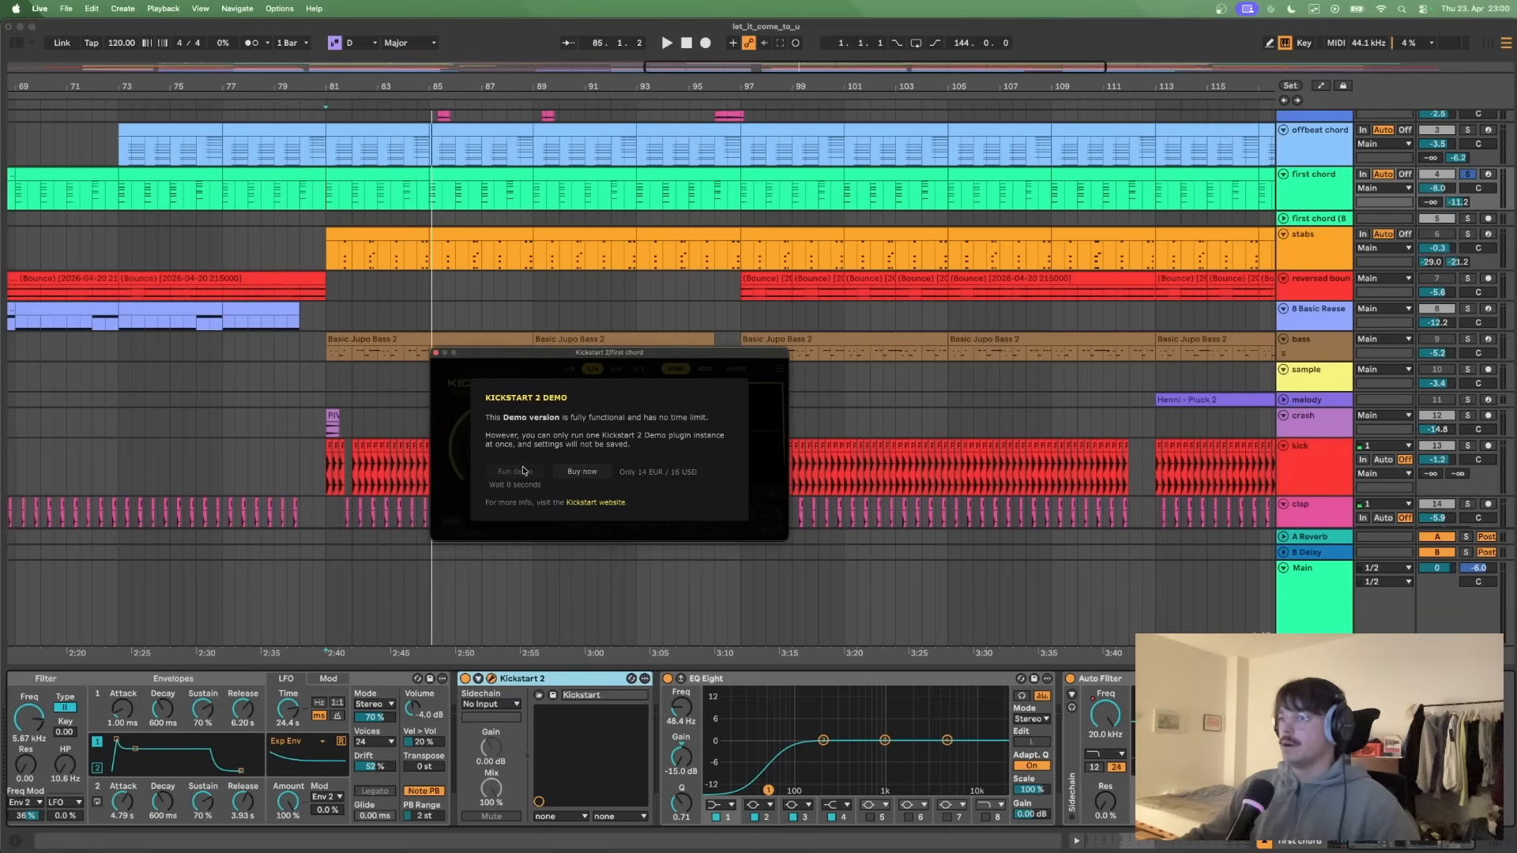
click(520, 474)
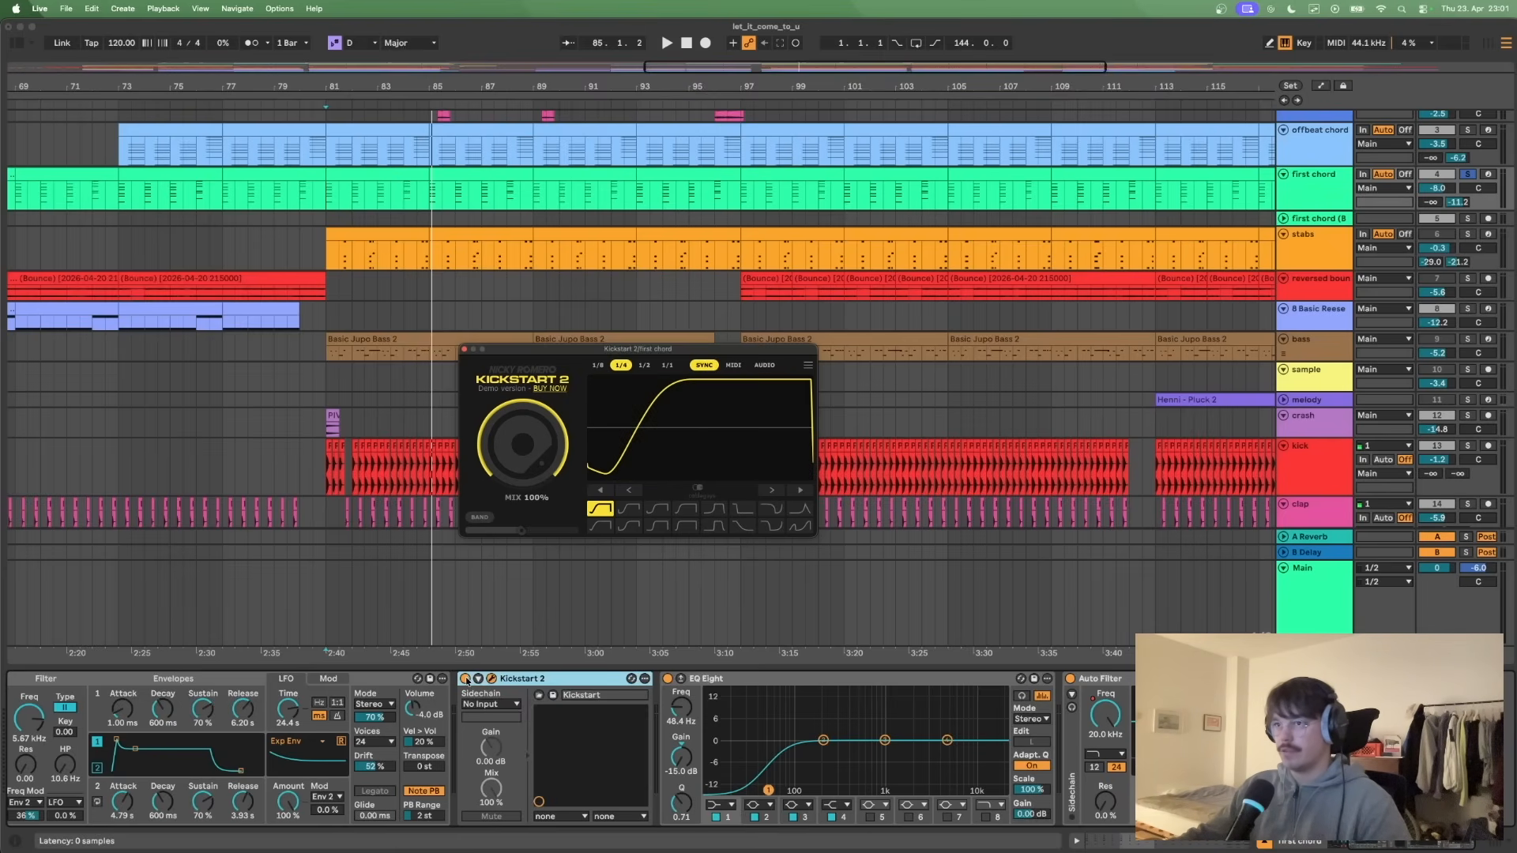
- Play the first chord with Kickstart 2 ducking it, stop the playback and close the plug-in window
key(space)
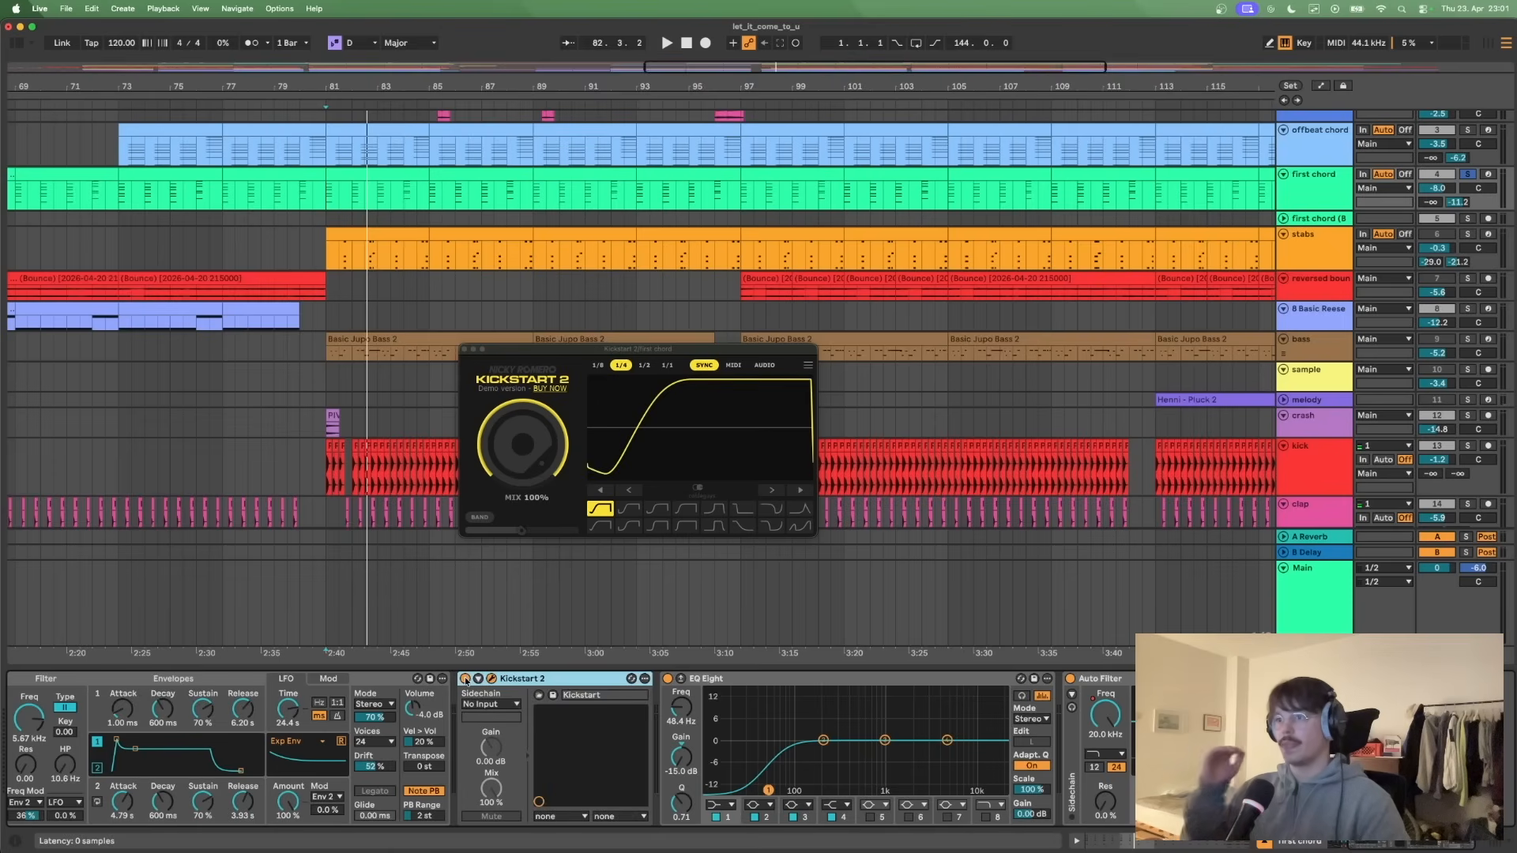
key(space)
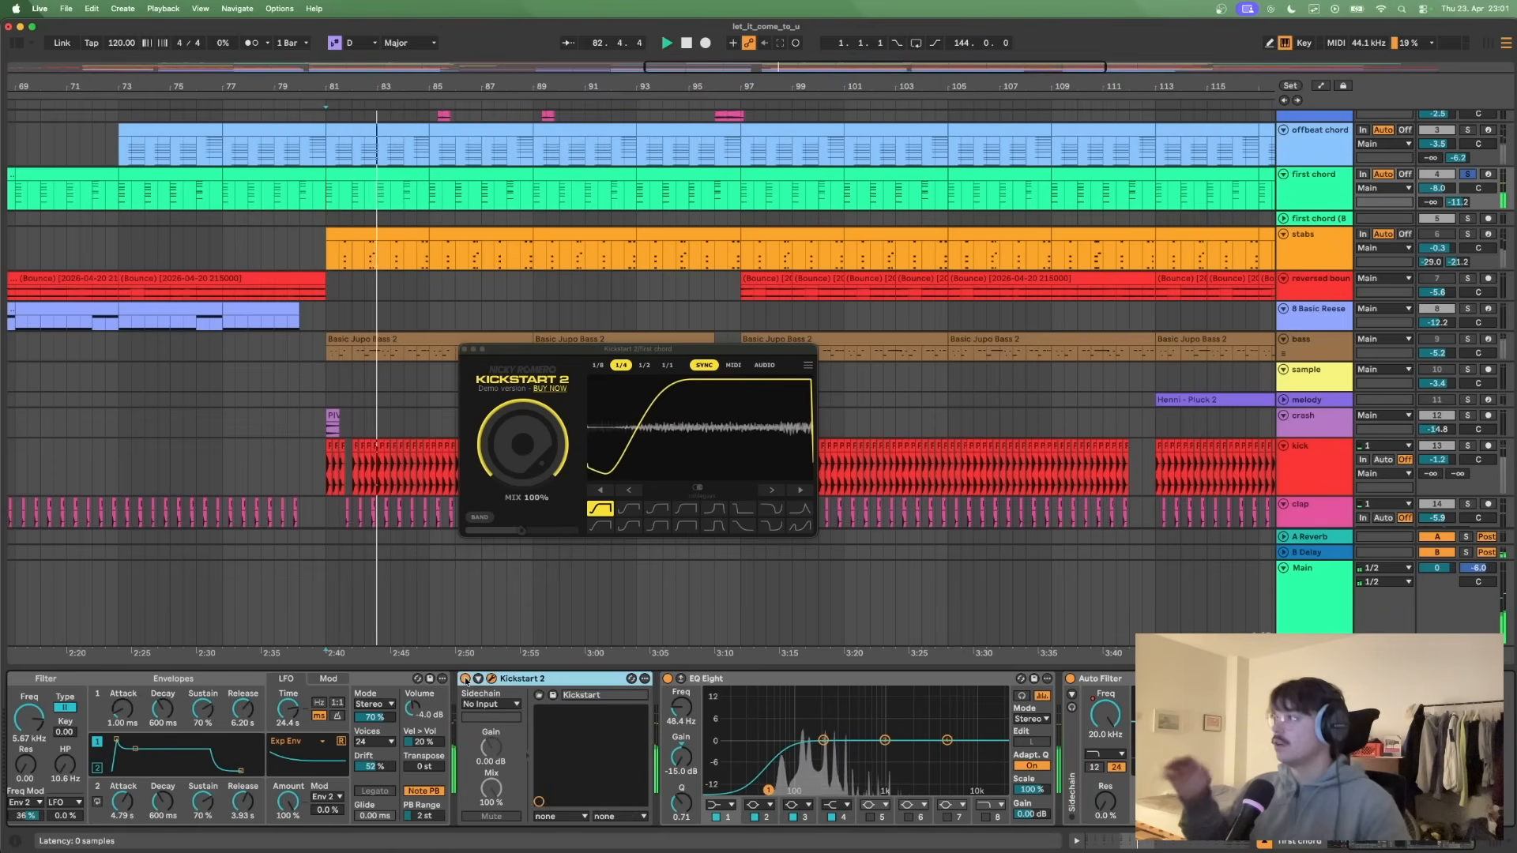
key(space)
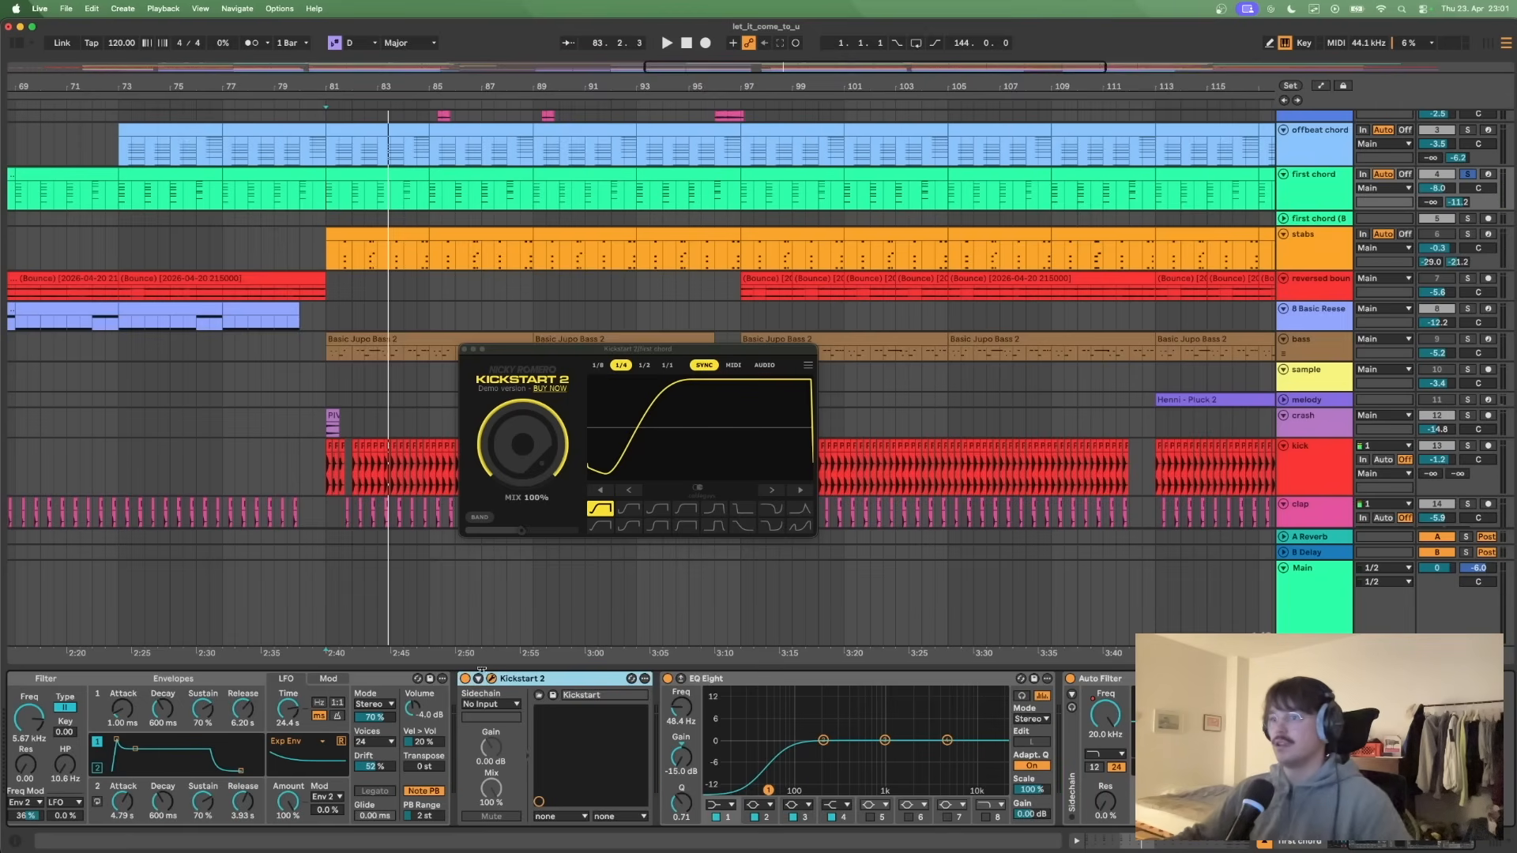
click(465, 352)
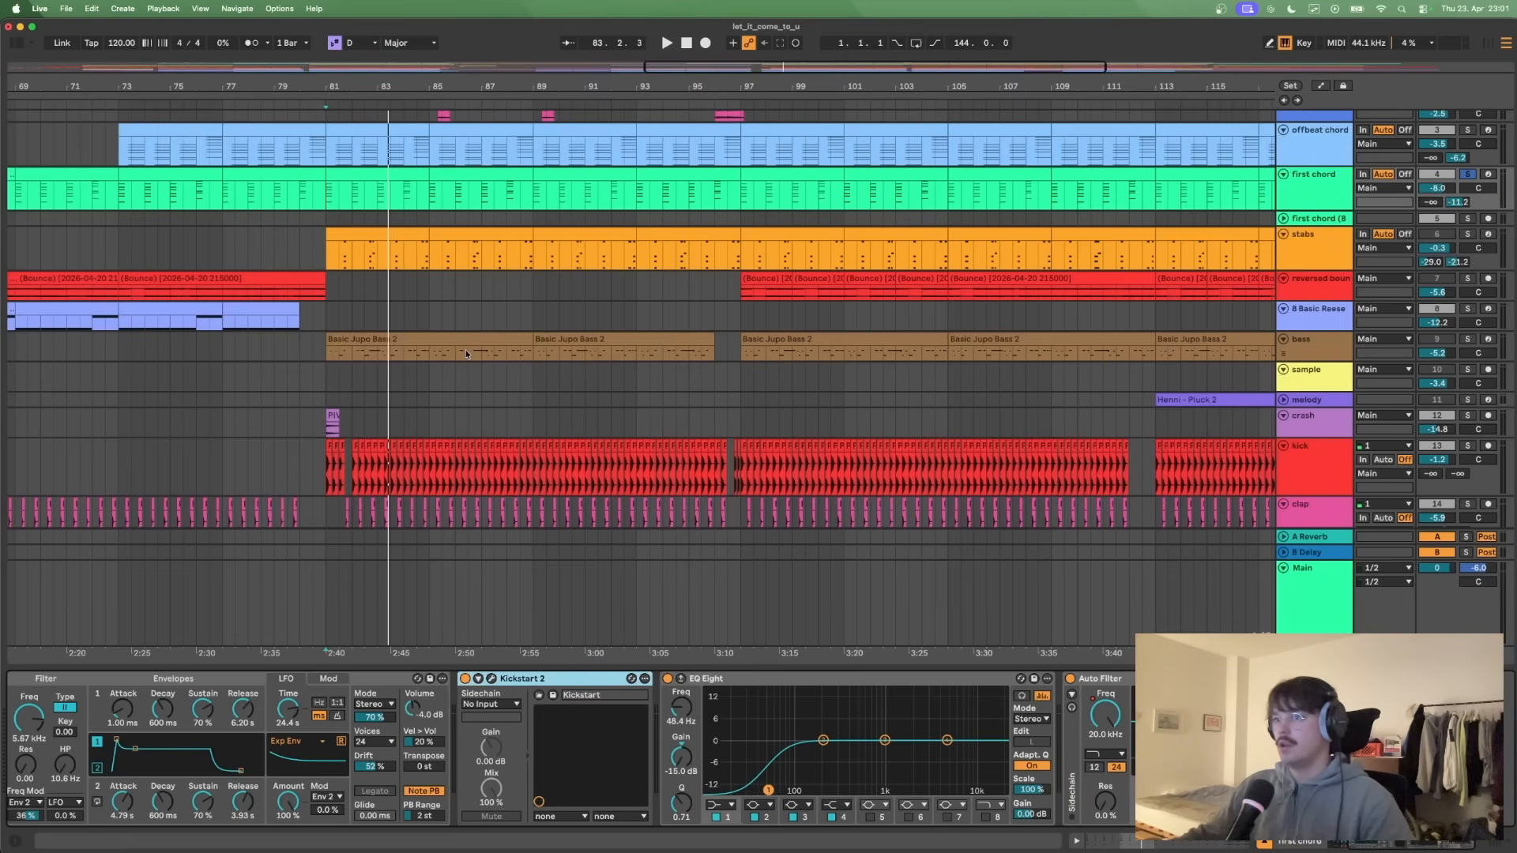
- Open the offbeat chord clip at bar 81 and enlarge the note editor to show all its chord notes
click(326, 215)
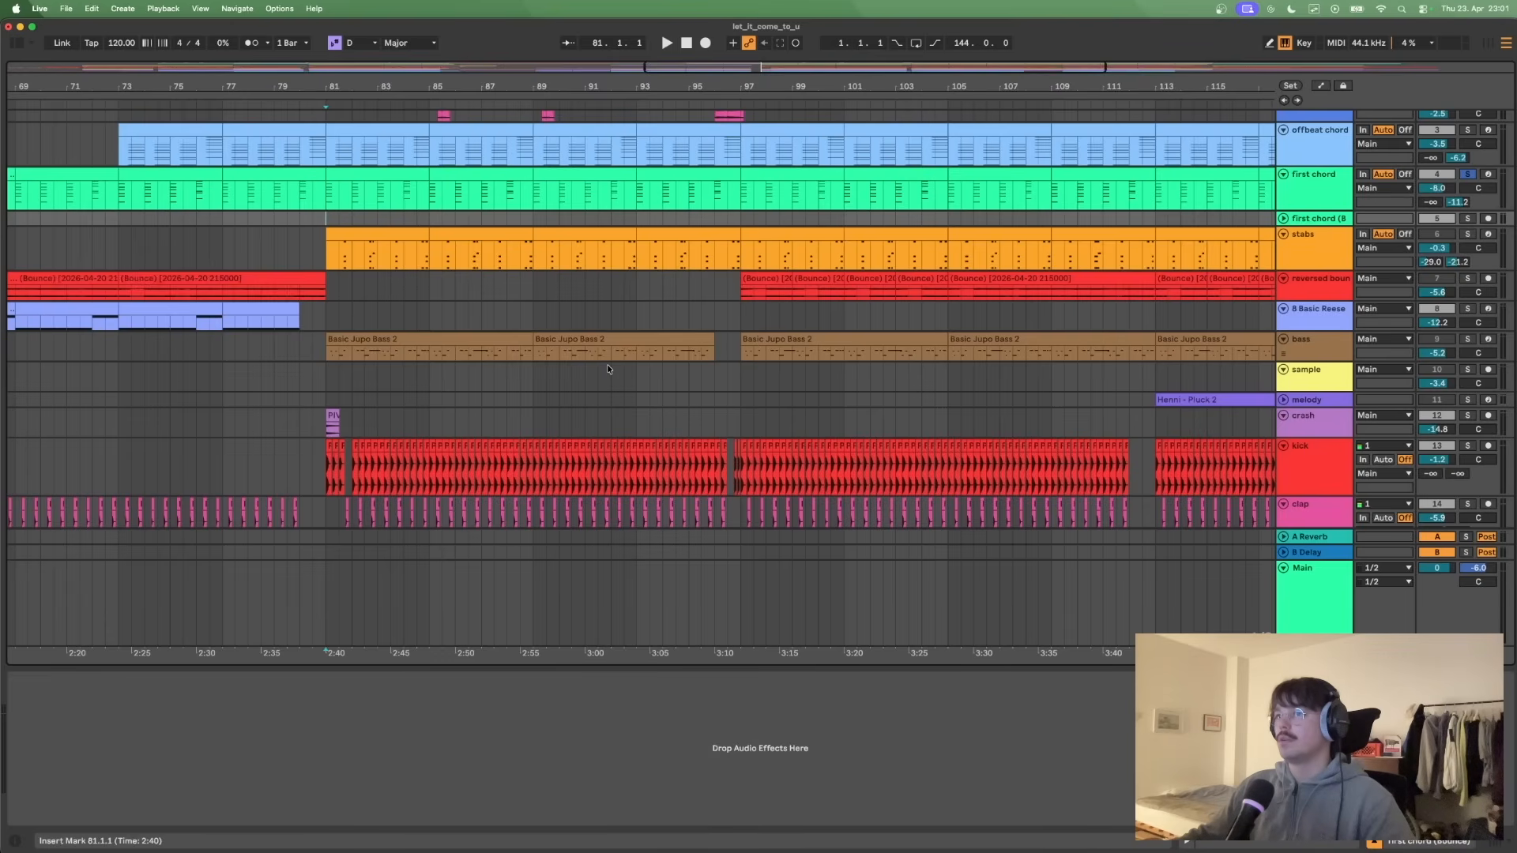
click(379, 132)
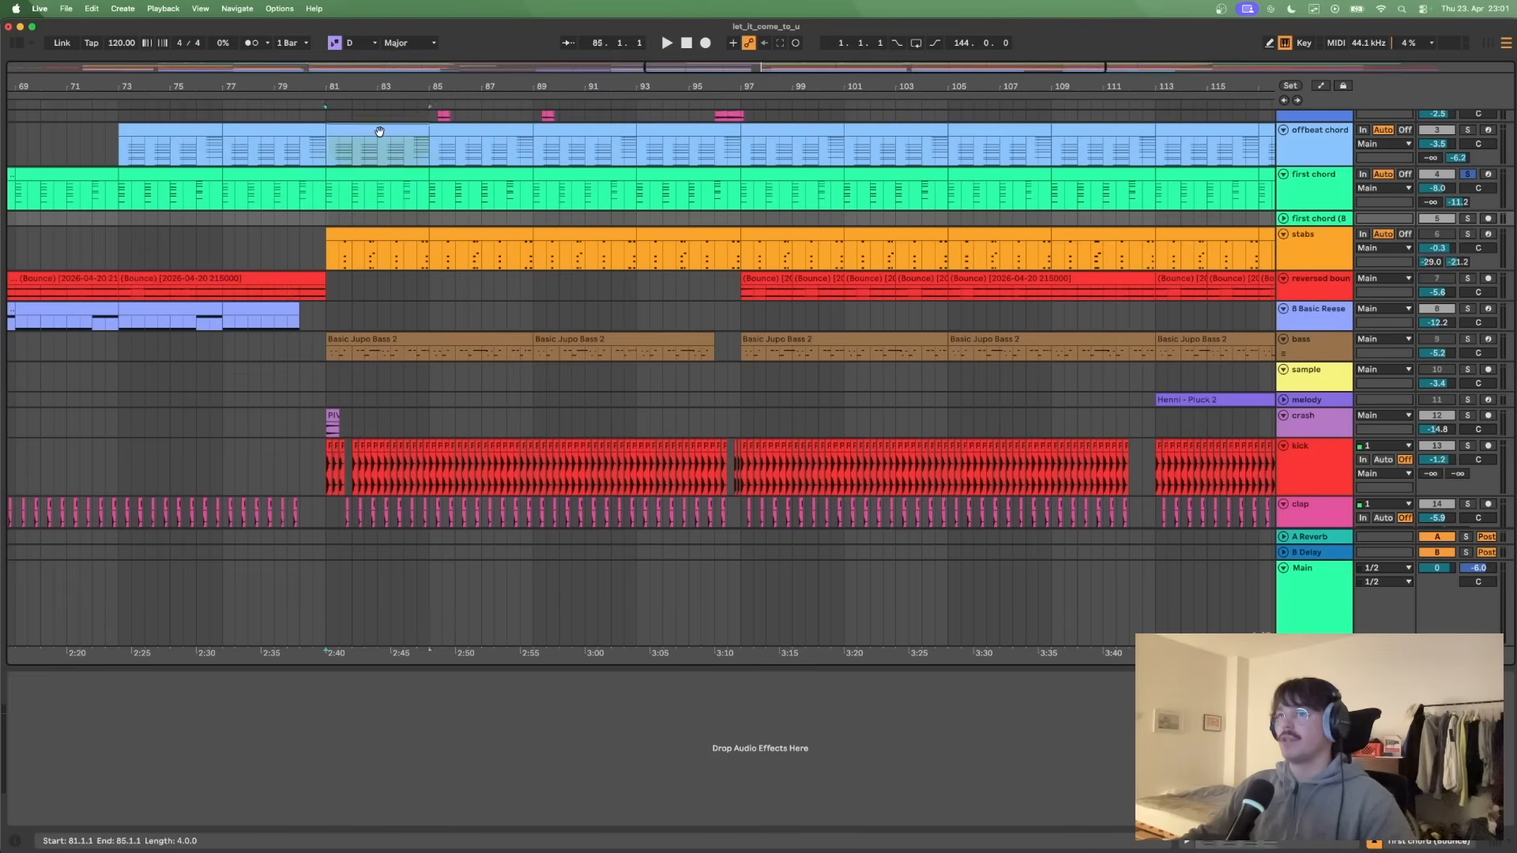
double_click(379, 132)
drag(398, 486, 529, 186)
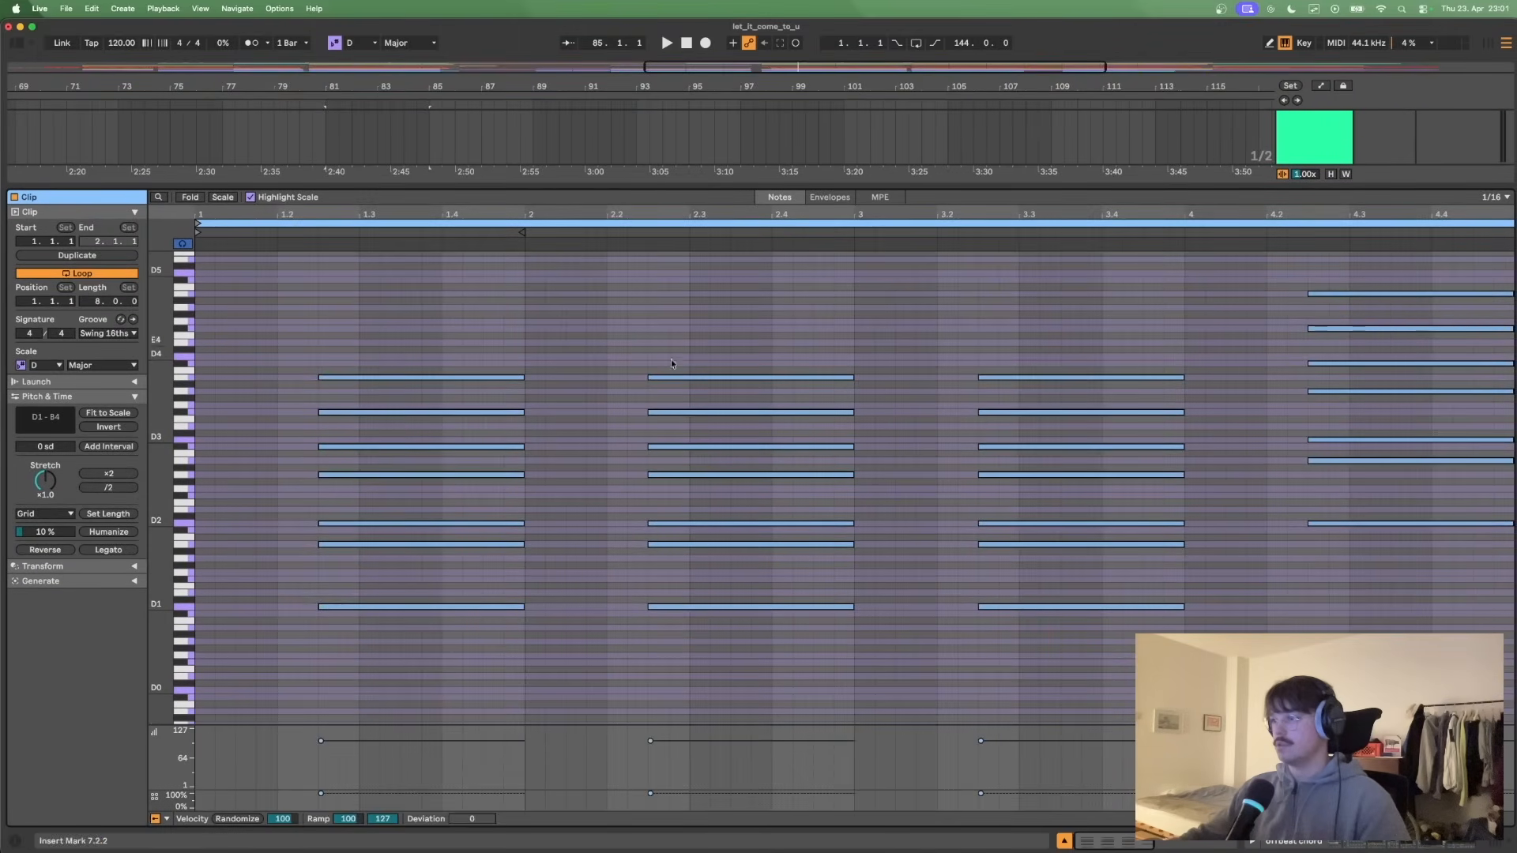
scroll(669, 372, down, 2)
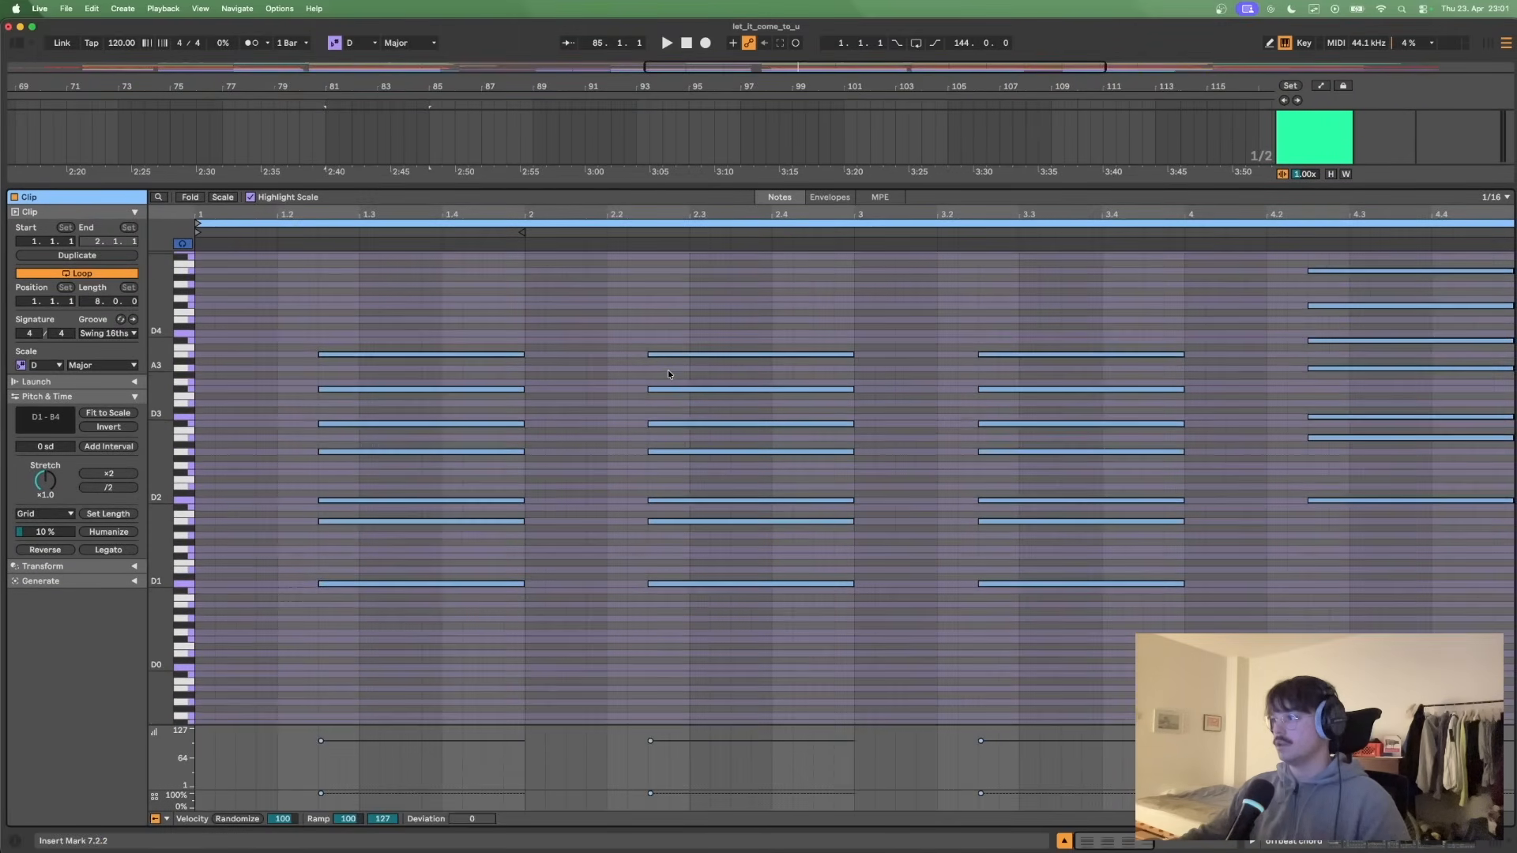
- Play the offbeat chord clip from its start through the fourth chord, and stop
click(197, 423)
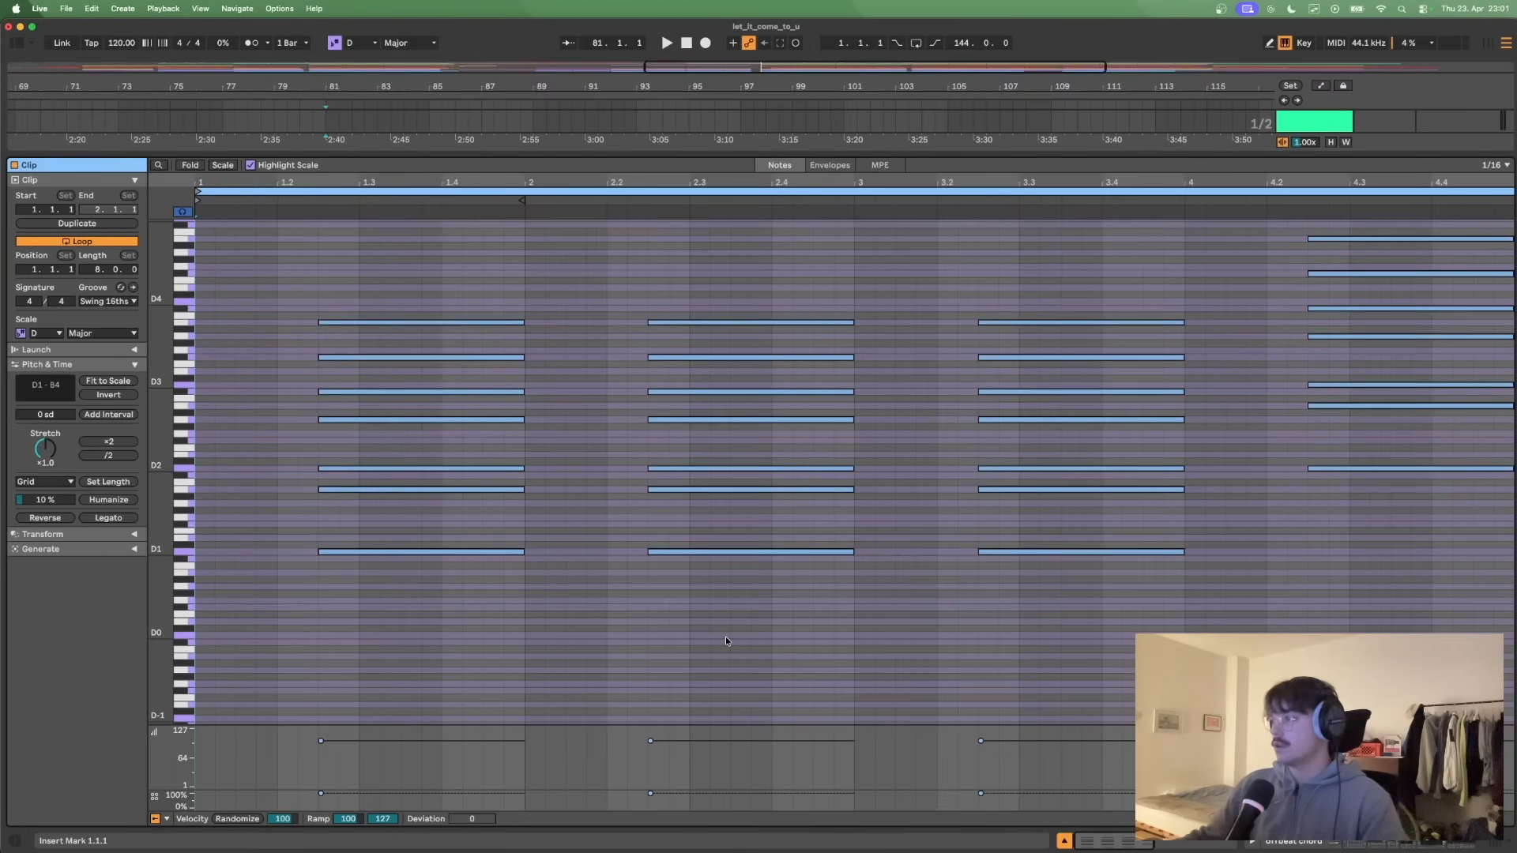
key(space)
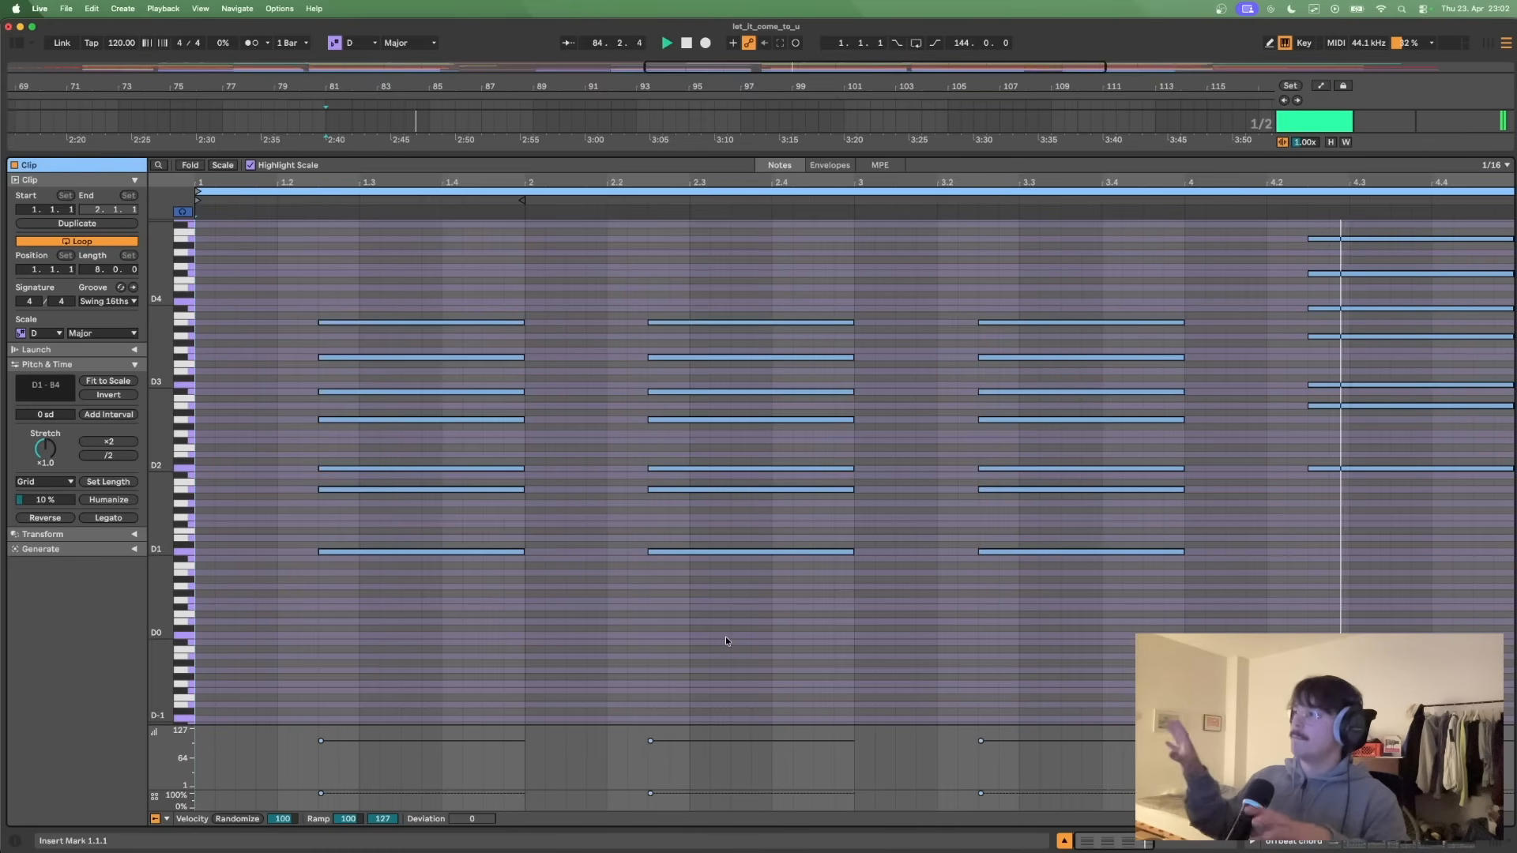
key(space)
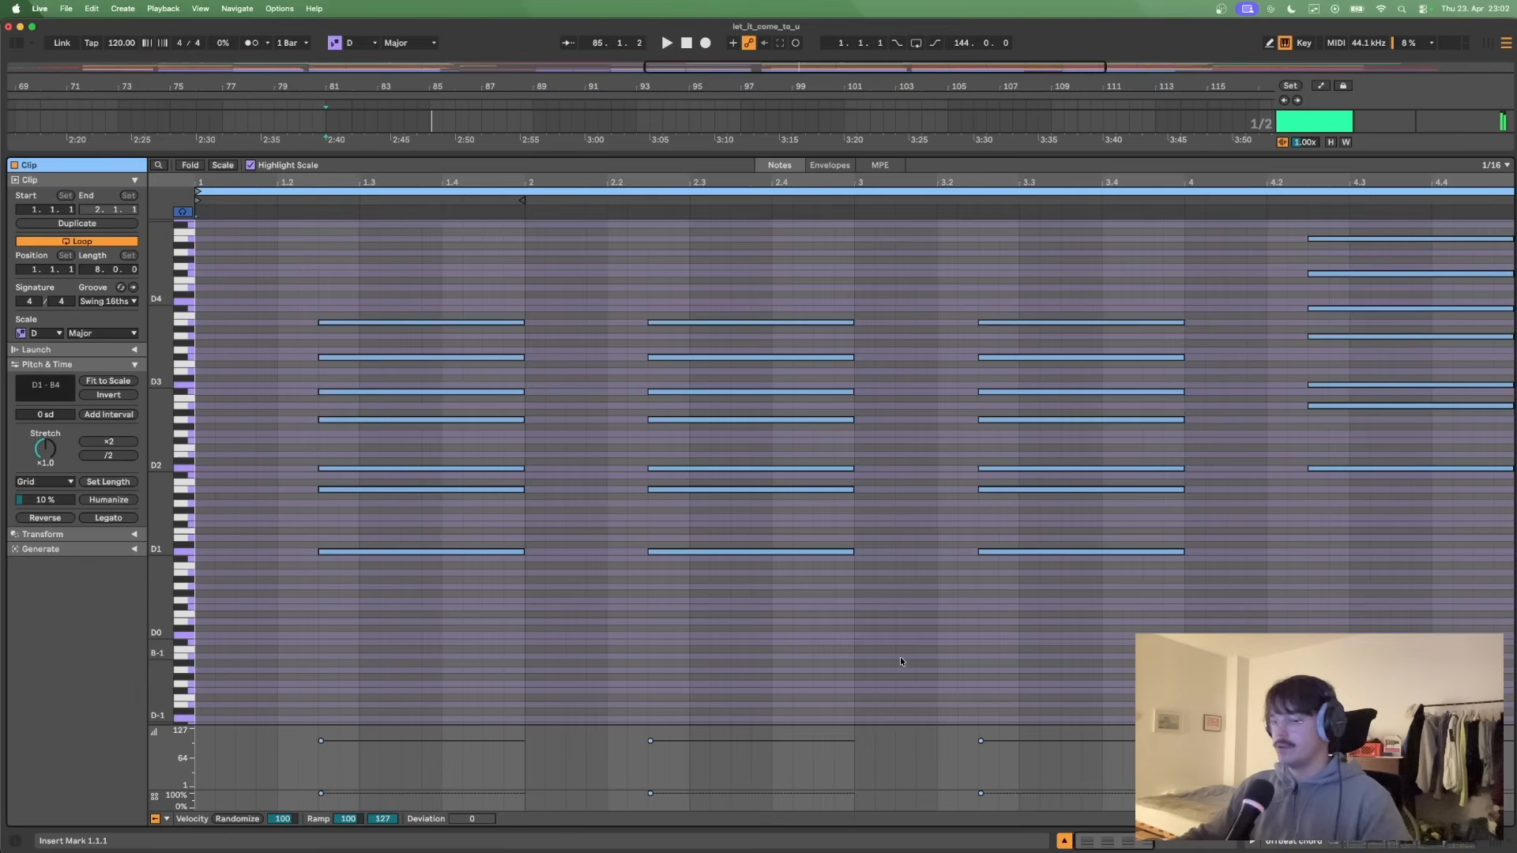
- Try the fourth chord of the offbeat chord clip one octave lower, and shift it back up an octave
drag(1430, 569, 1473, 229)
key(shift+Down)
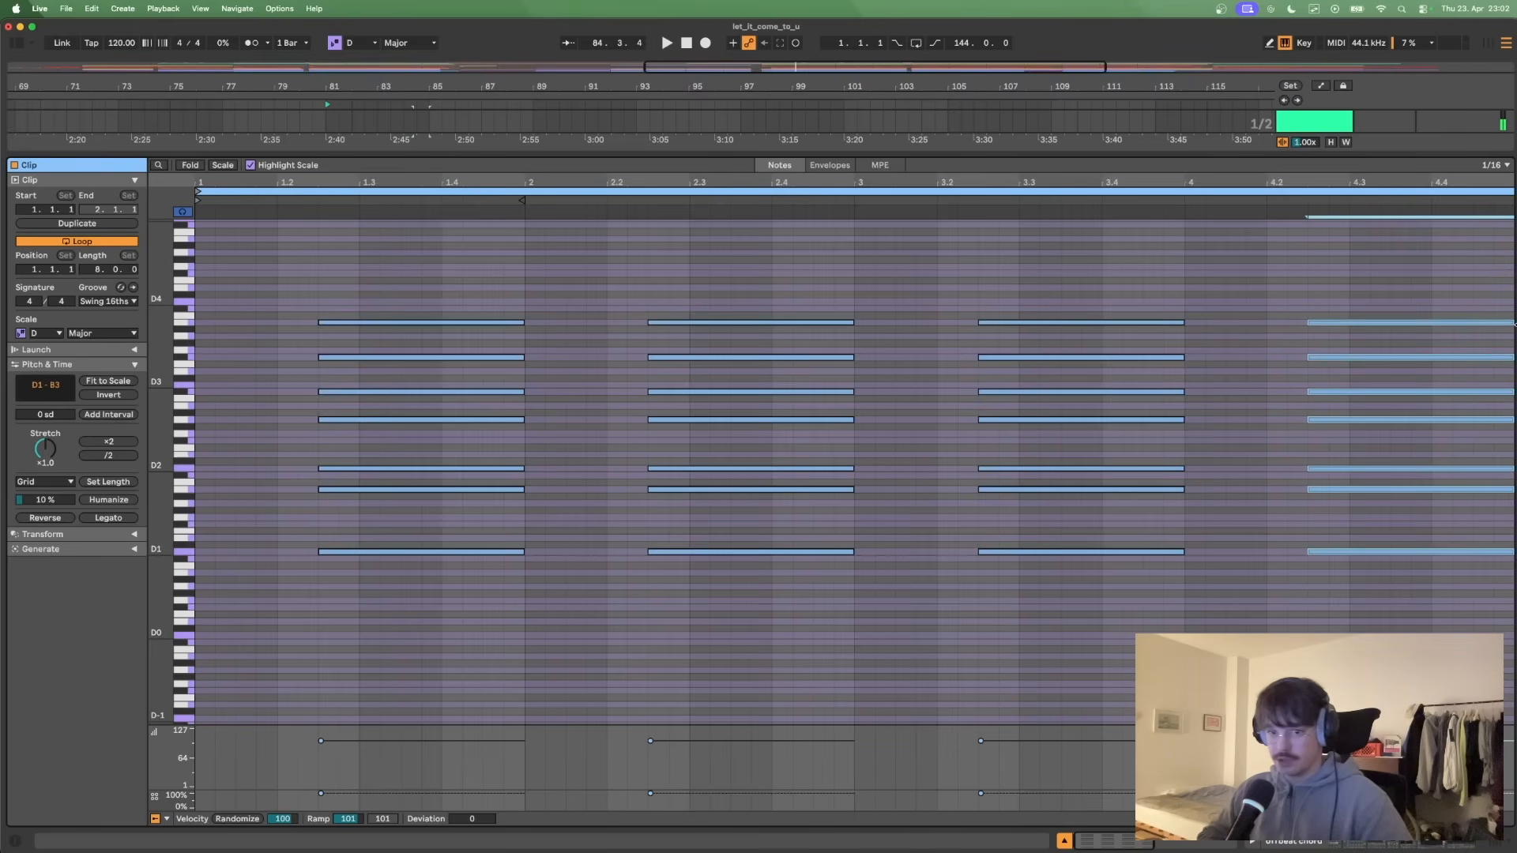
key(shift+Up)
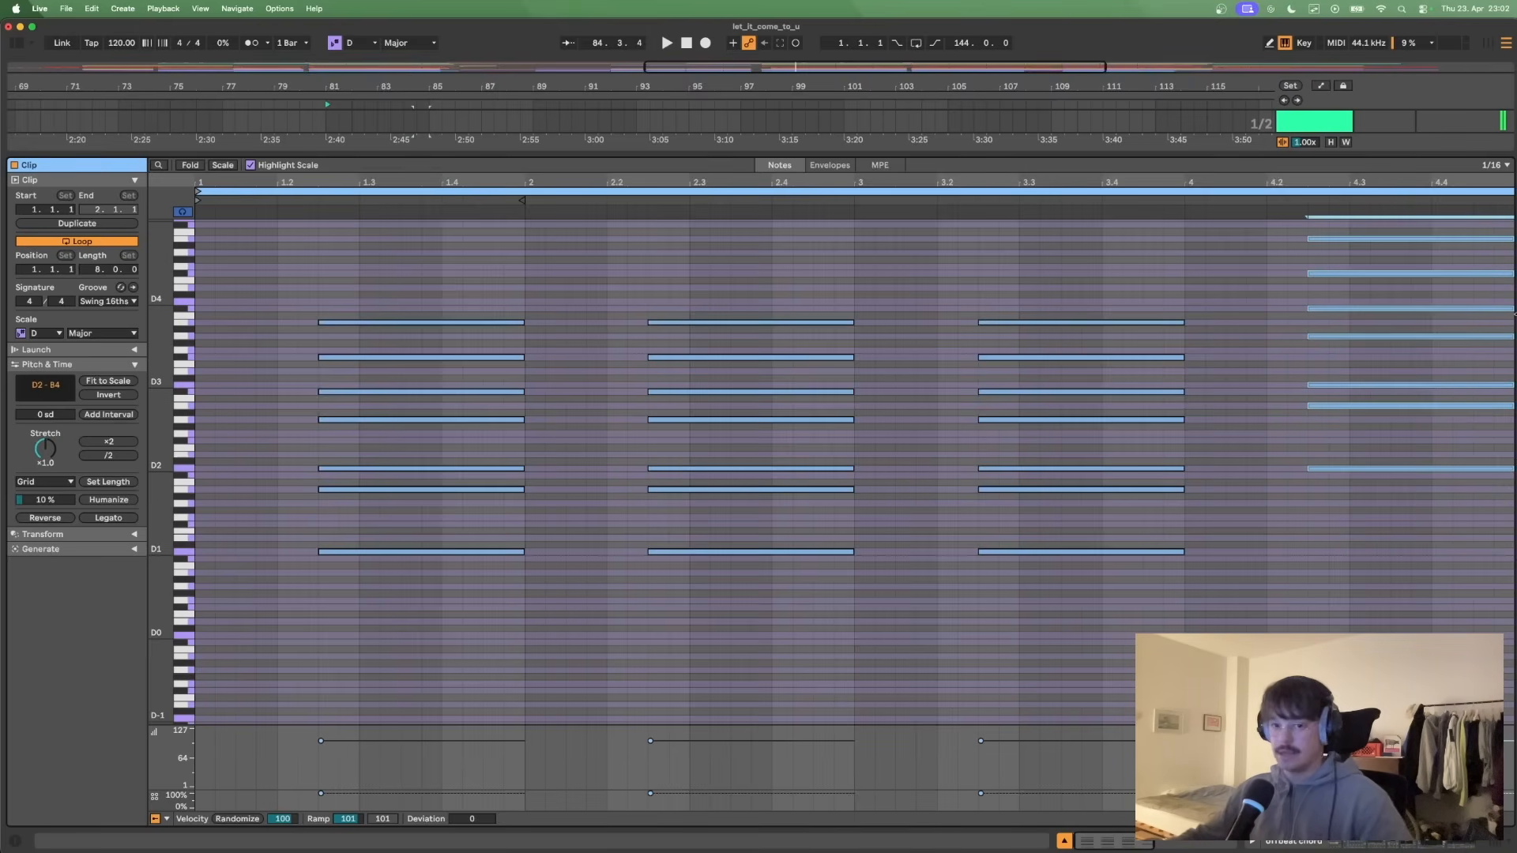
click(1230, 560)
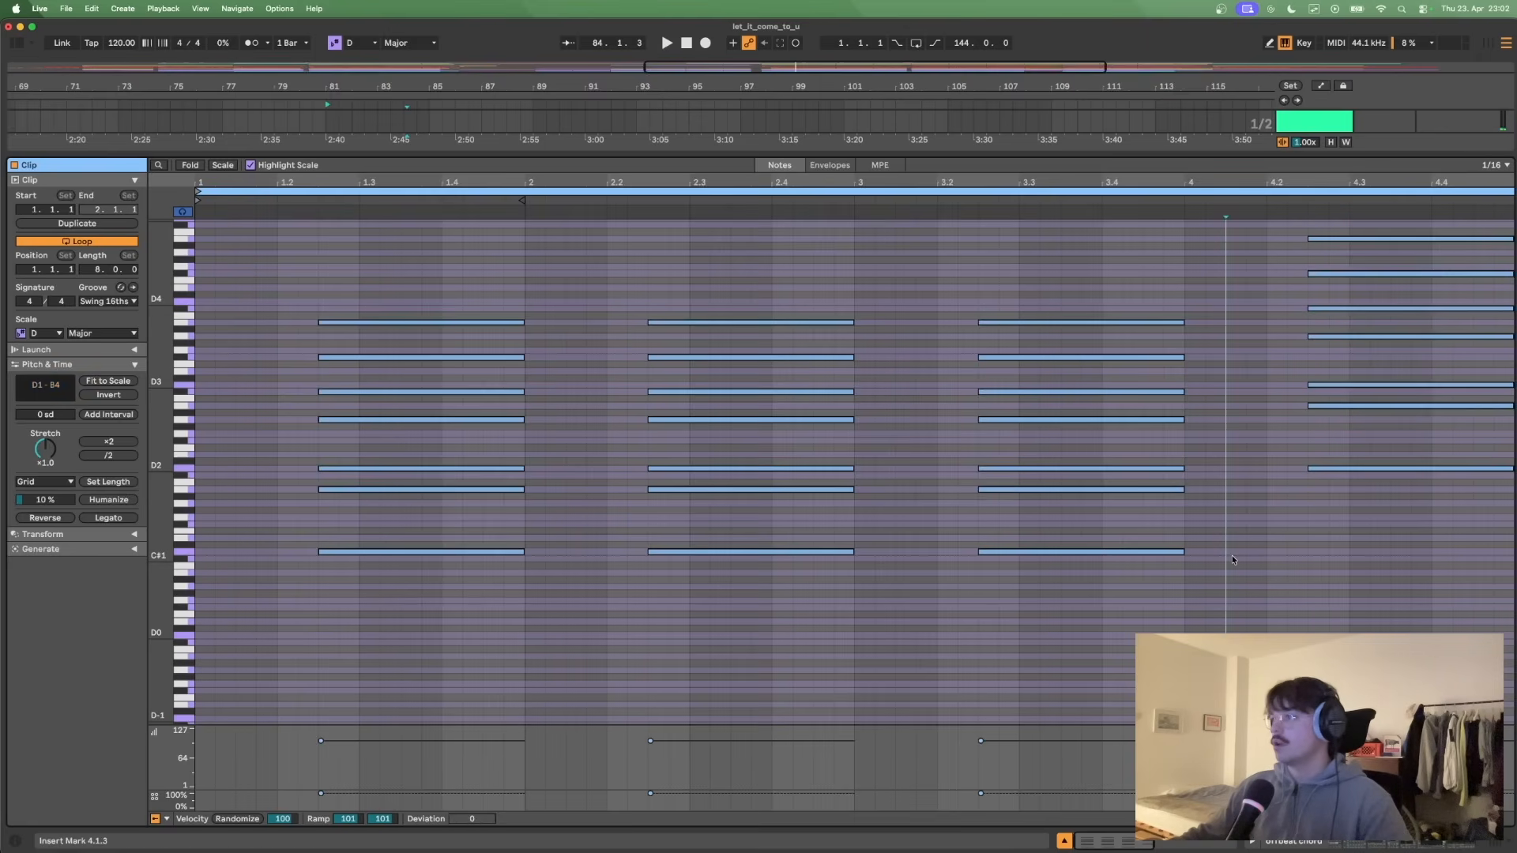
- Solo the first chord track together with offbeat chord and play both from bar 81, briefly with the metronome on
click(197, 468)
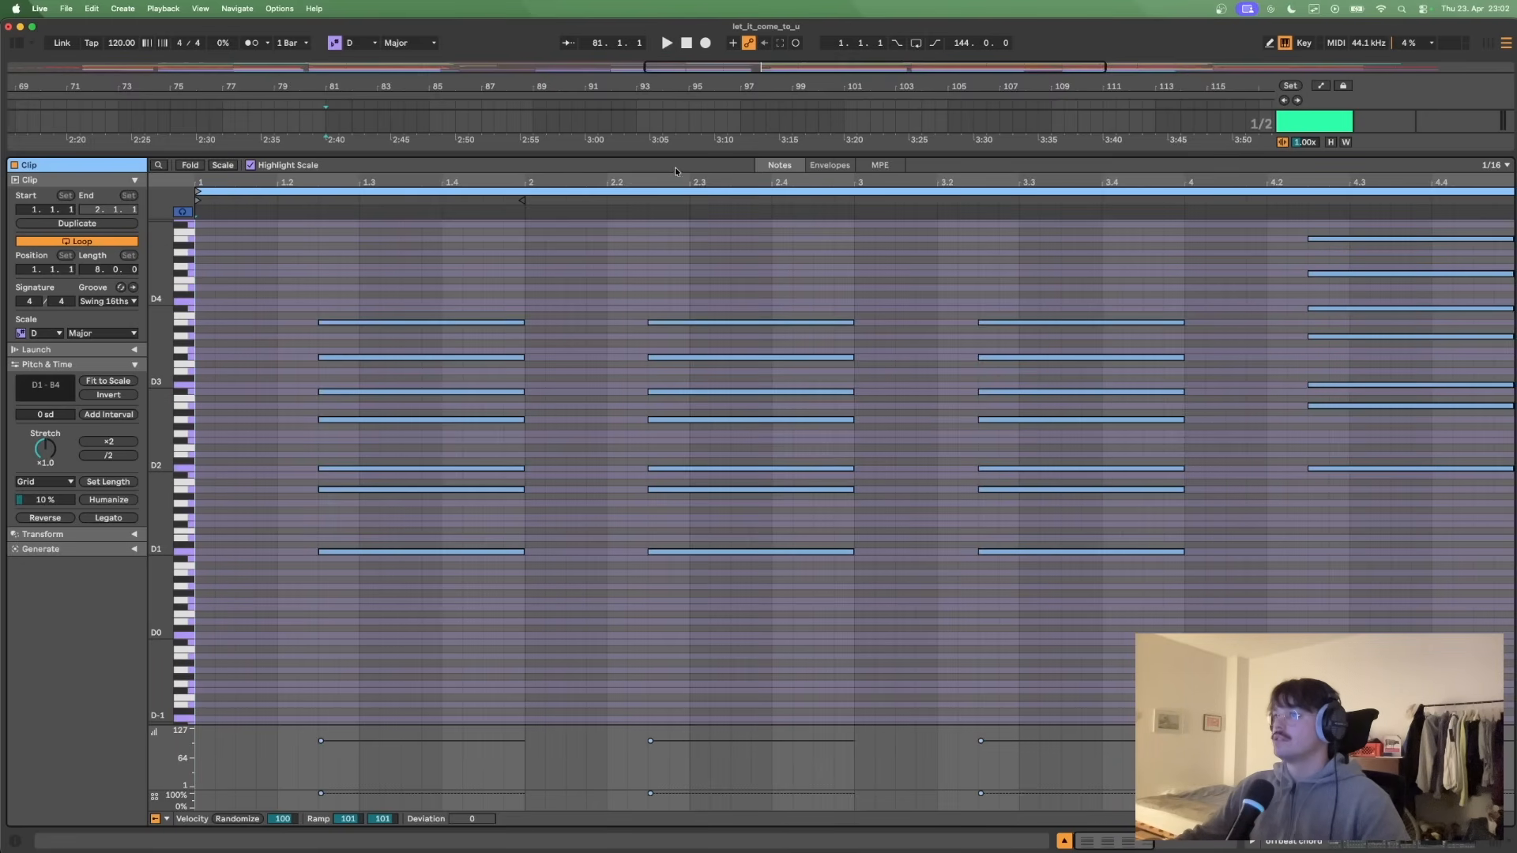
drag(678, 154, 723, 430)
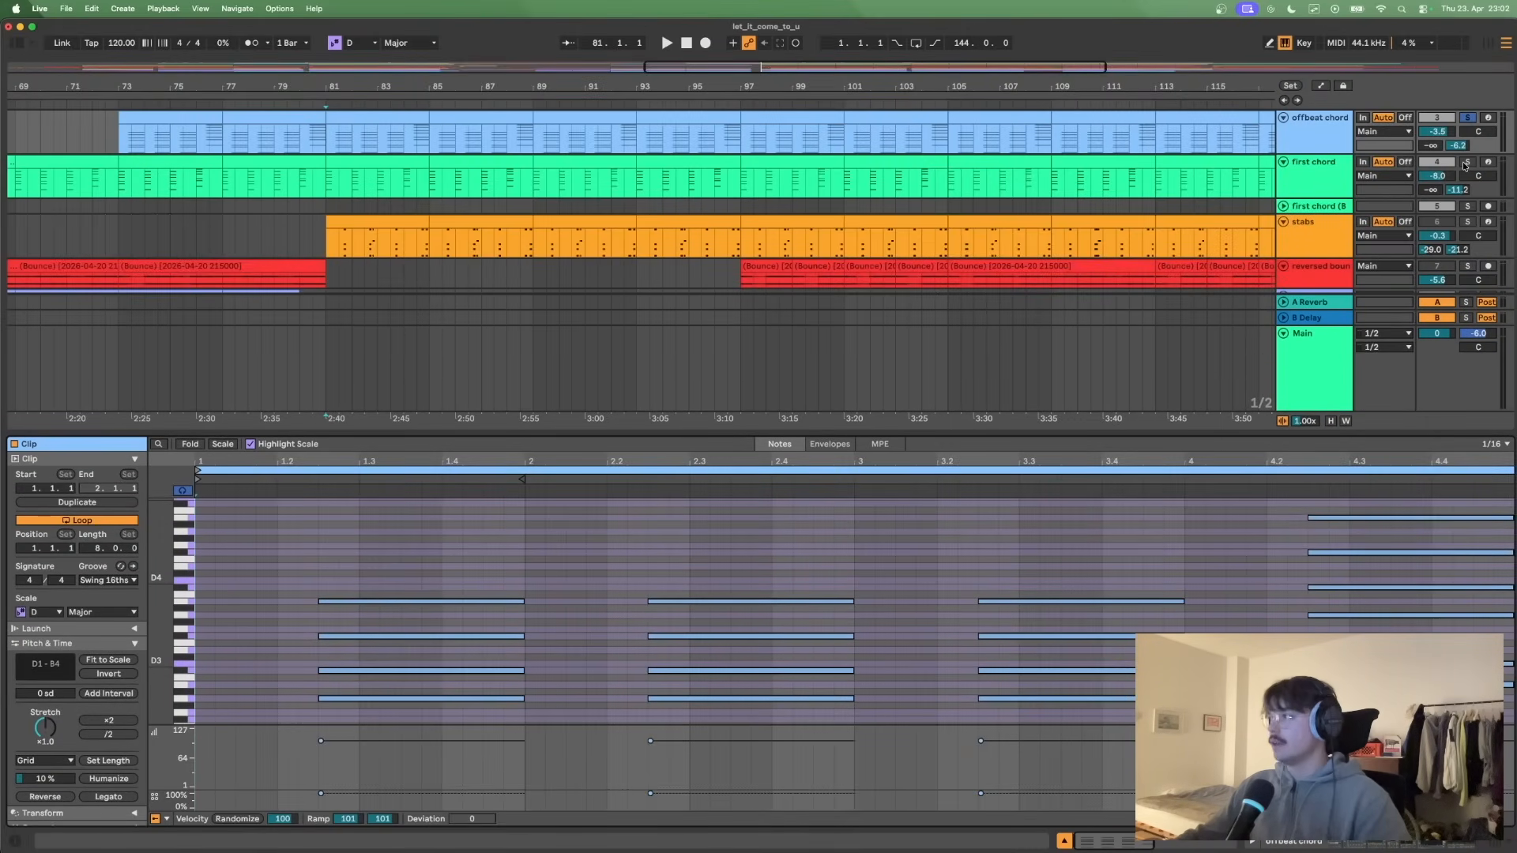
click(1466, 162)
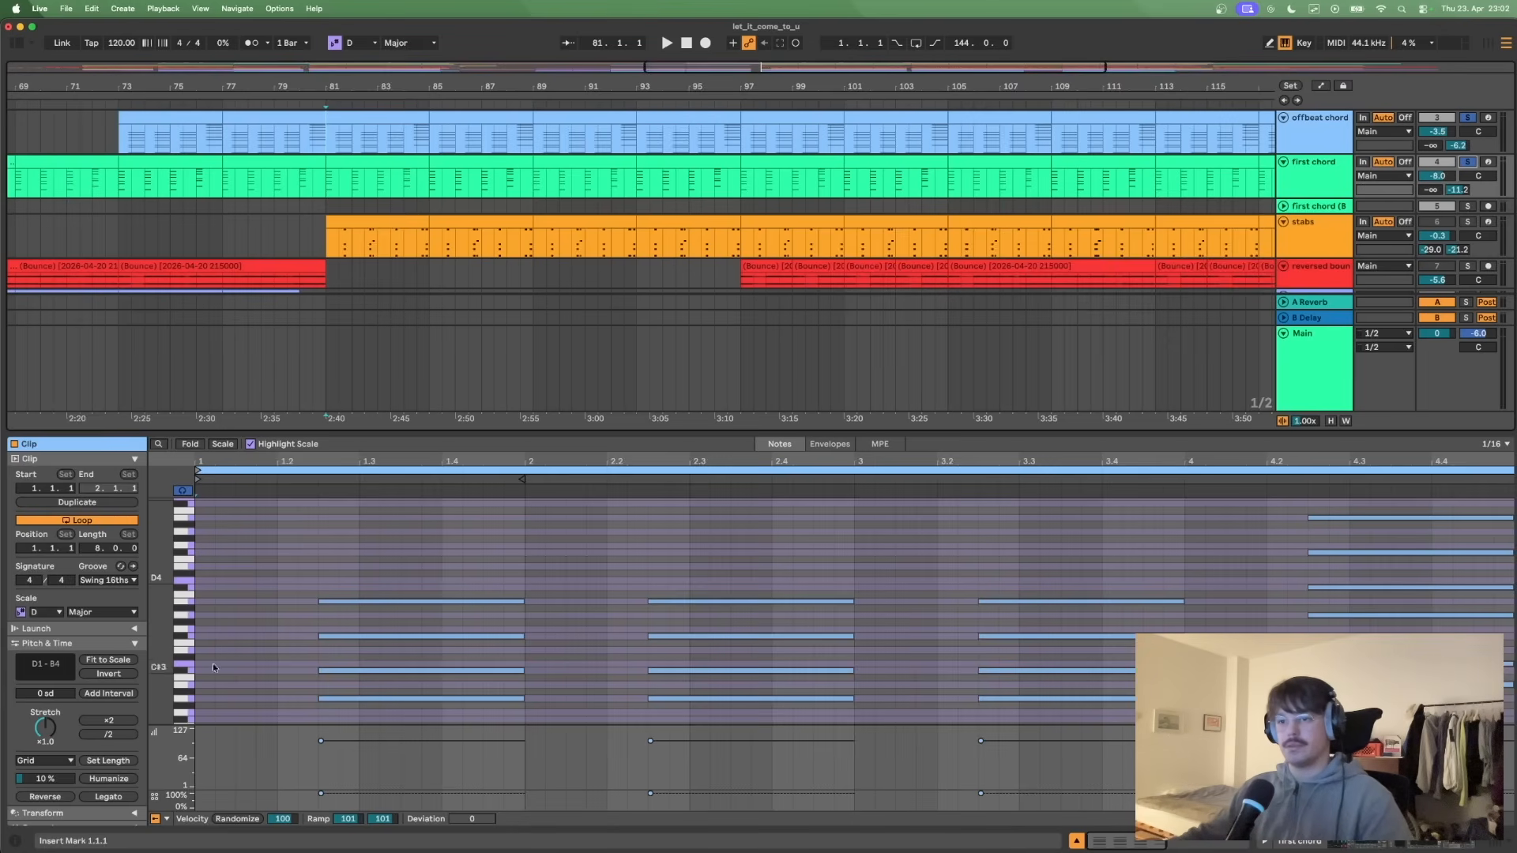
key(space)
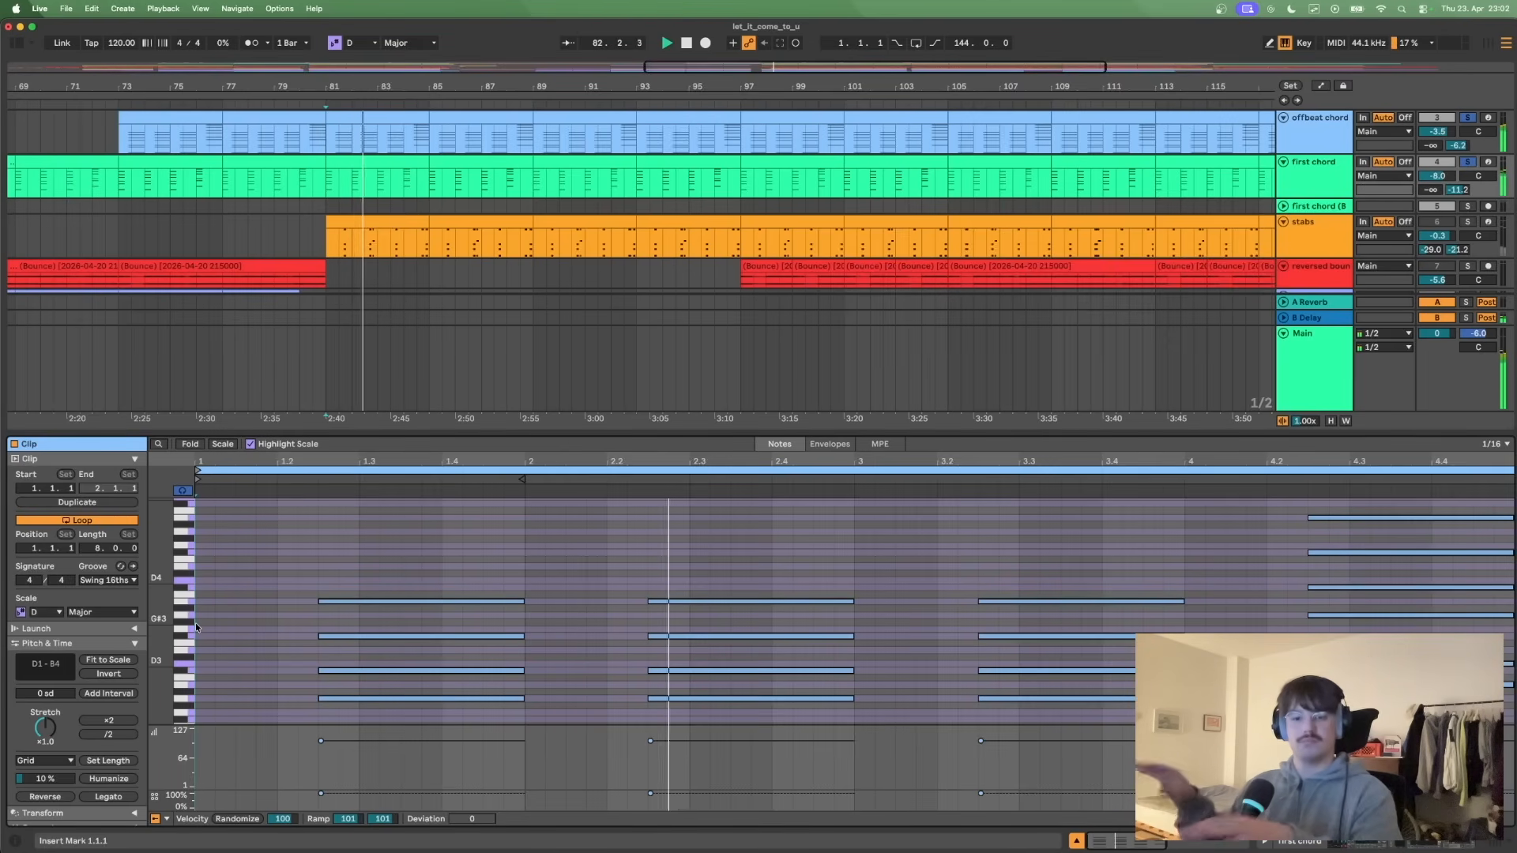
click(251, 43)
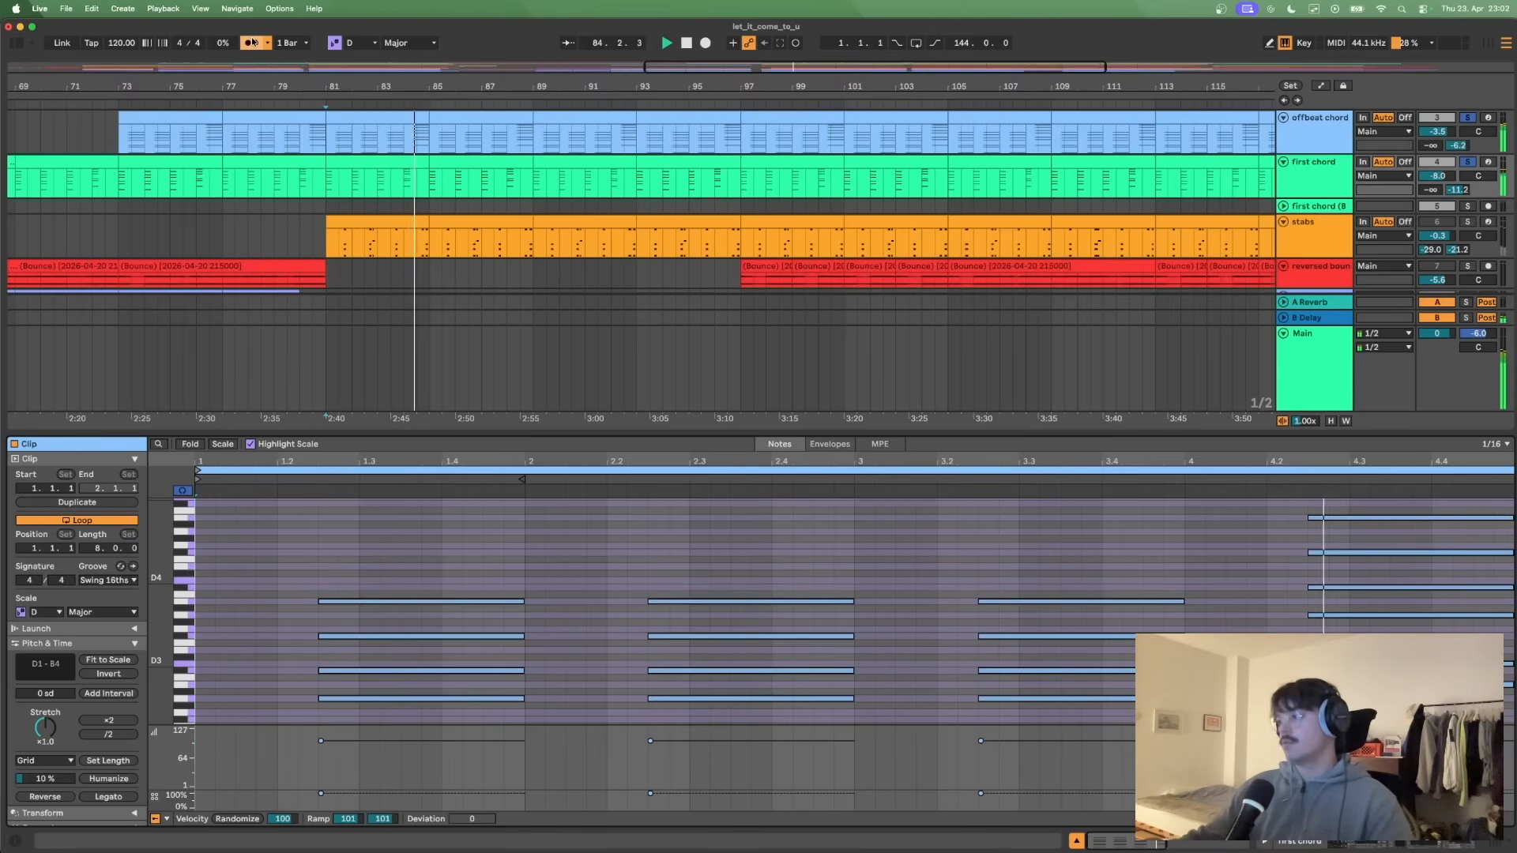
click(251, 41)
key(space)
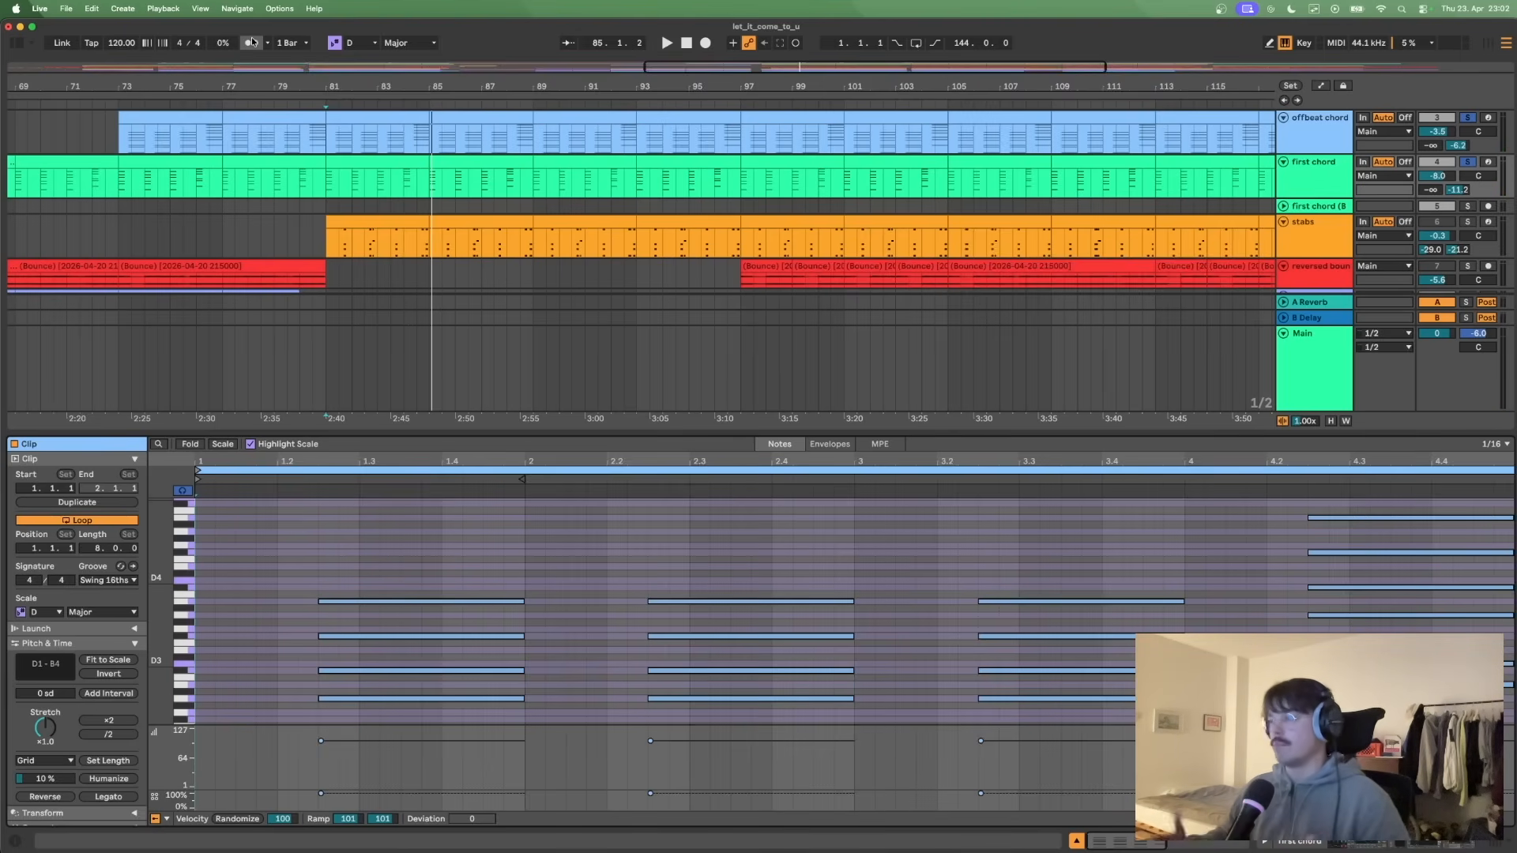
- Solo only the stabs track and open its clip at bar 81 in an enlarged note editor
click(1469, 223)
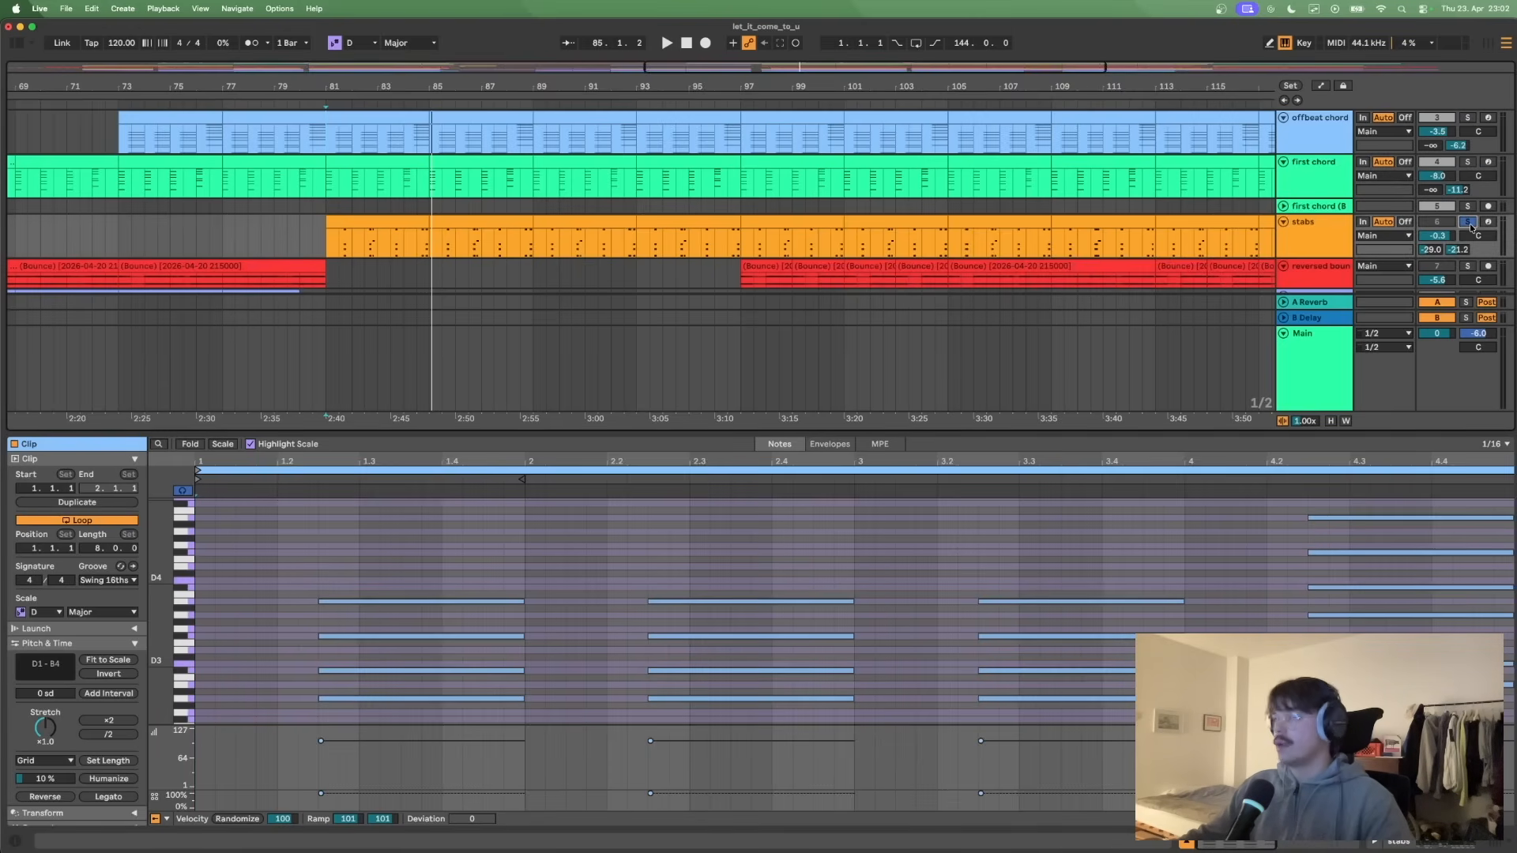
click(359, 225)
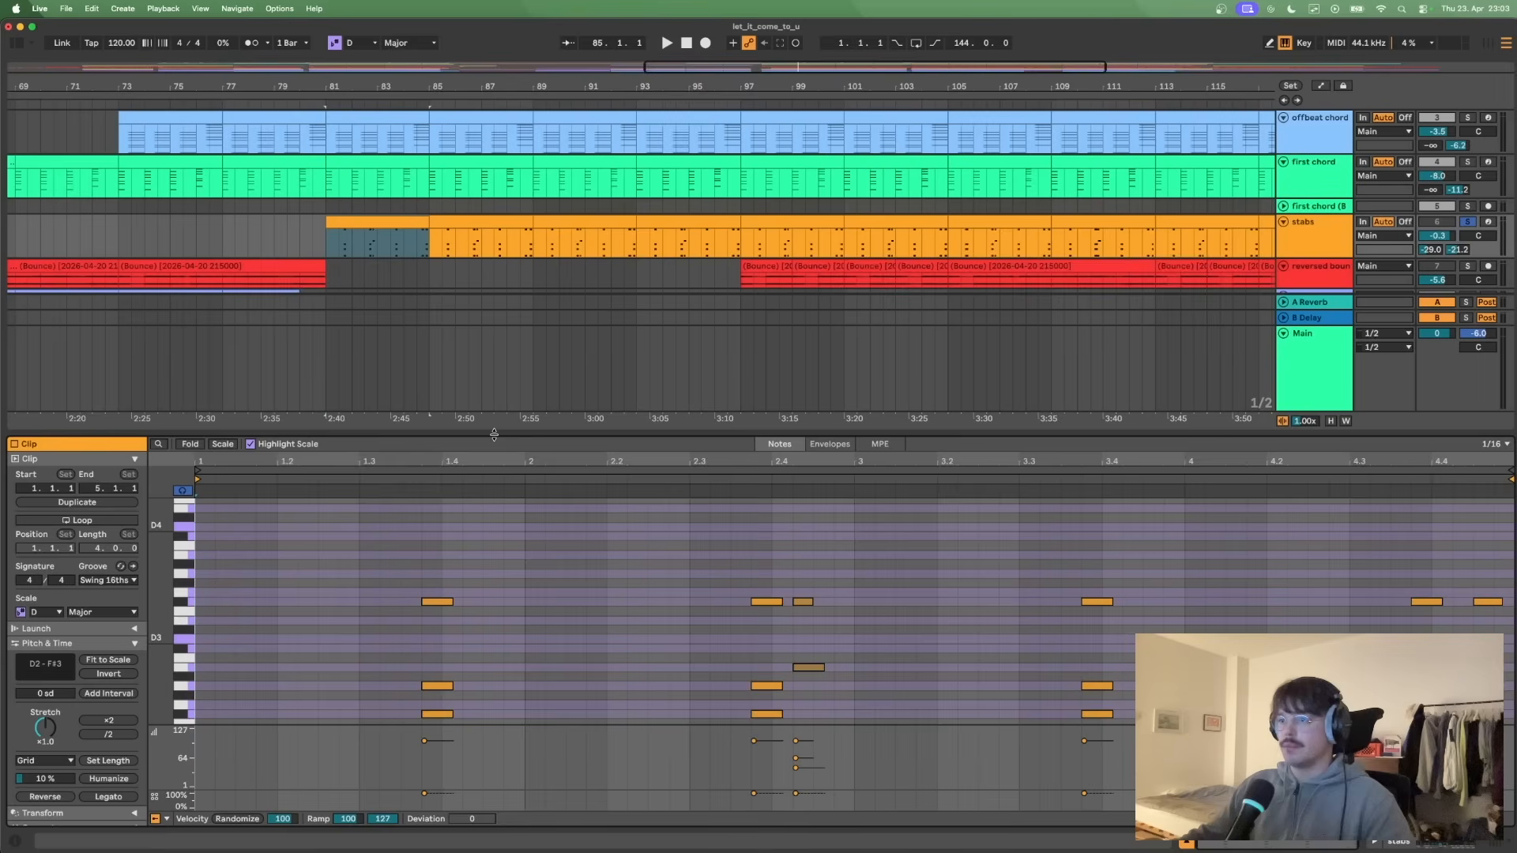
drag(494, 435, 494, 433)
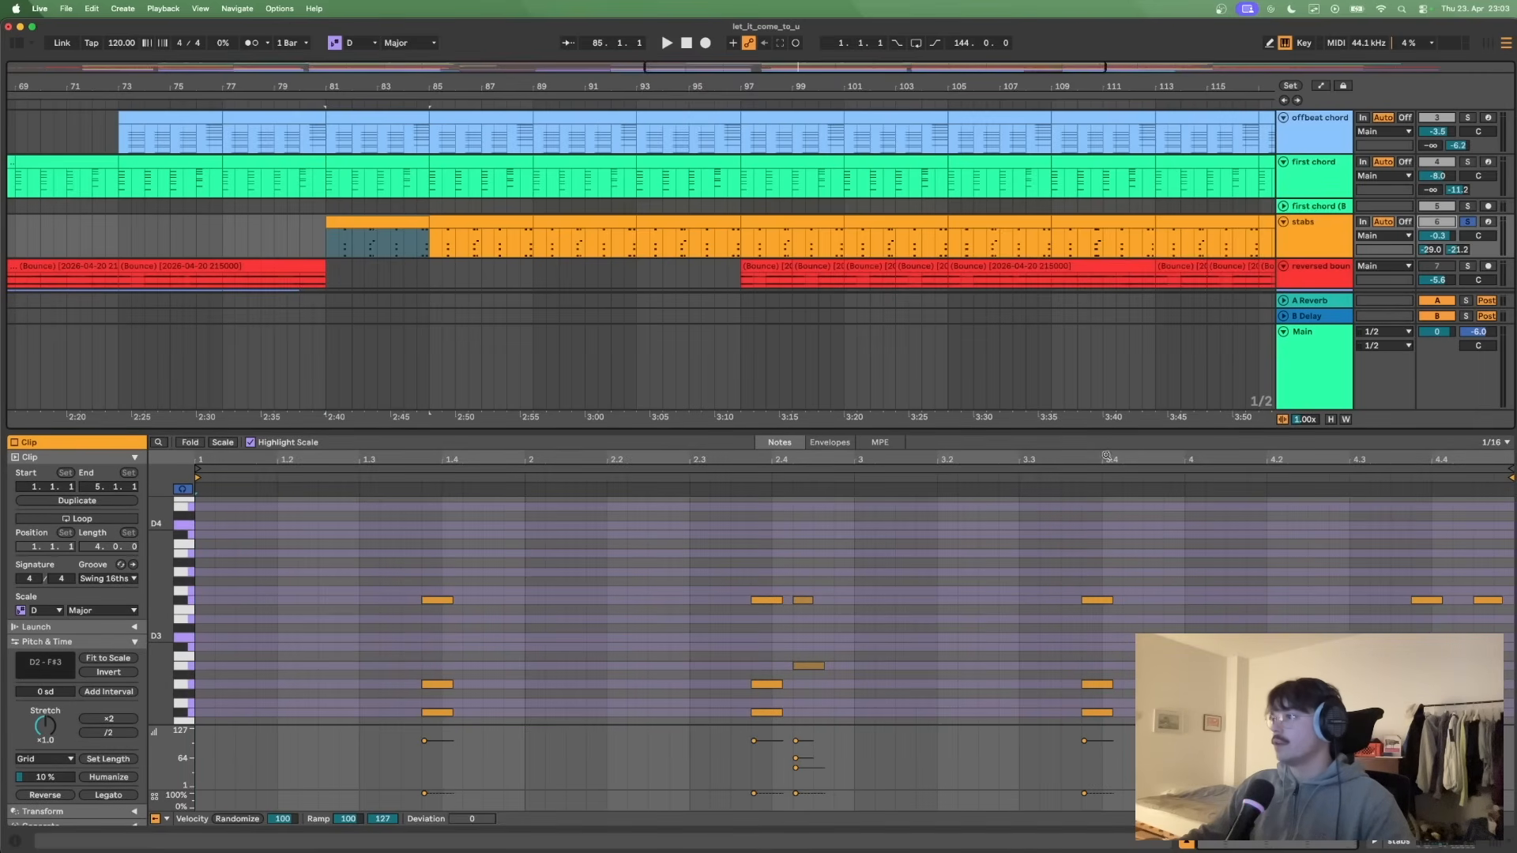
drag(1086, 441, 1007, 218)
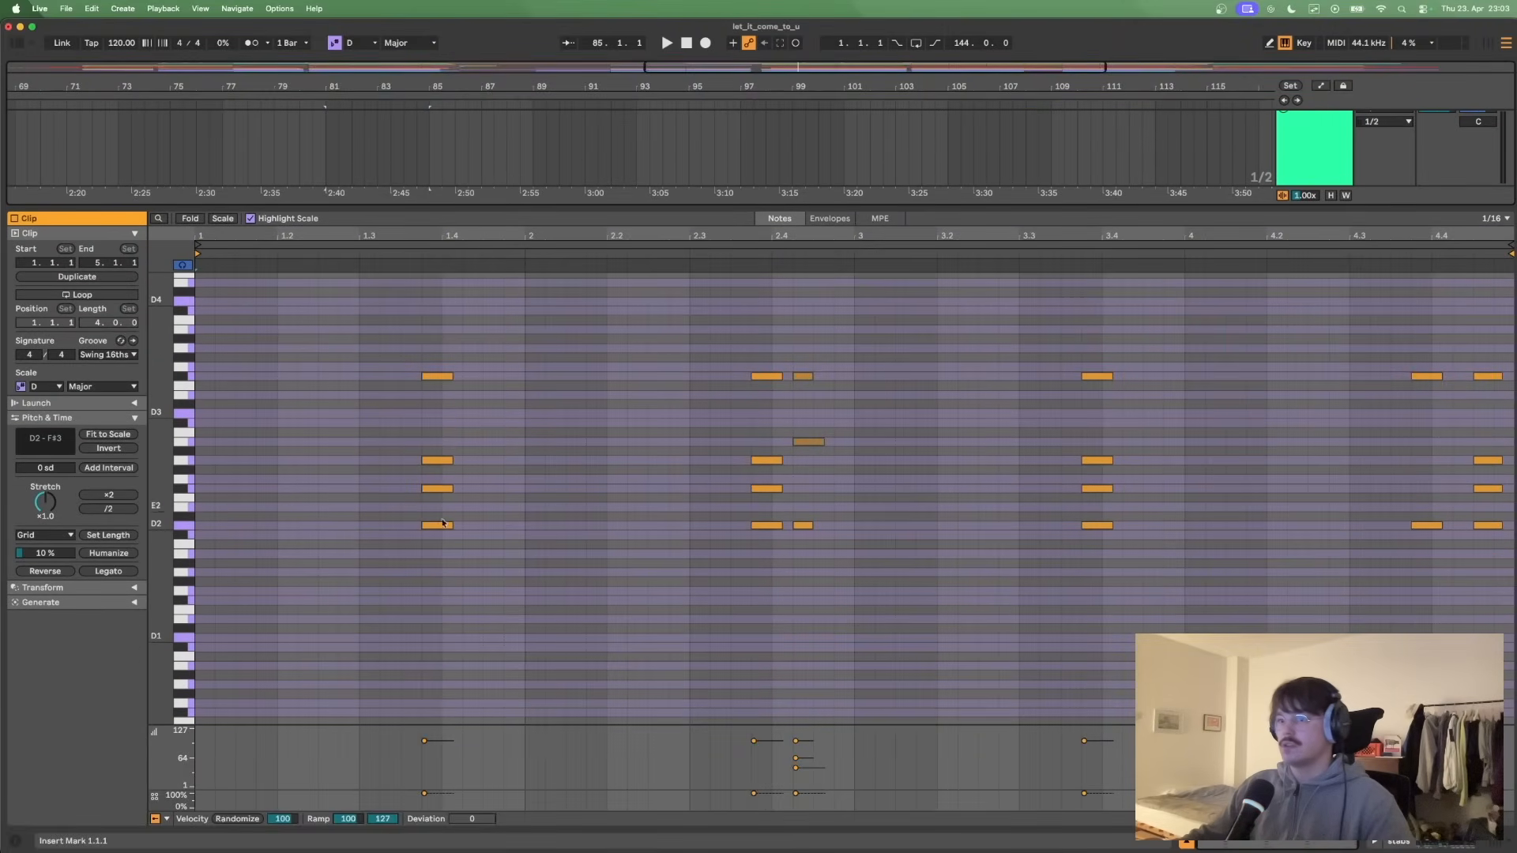
- Play the stabs clip from its start at bar 81 to its end, and stop
click(196, 539)
key(space)
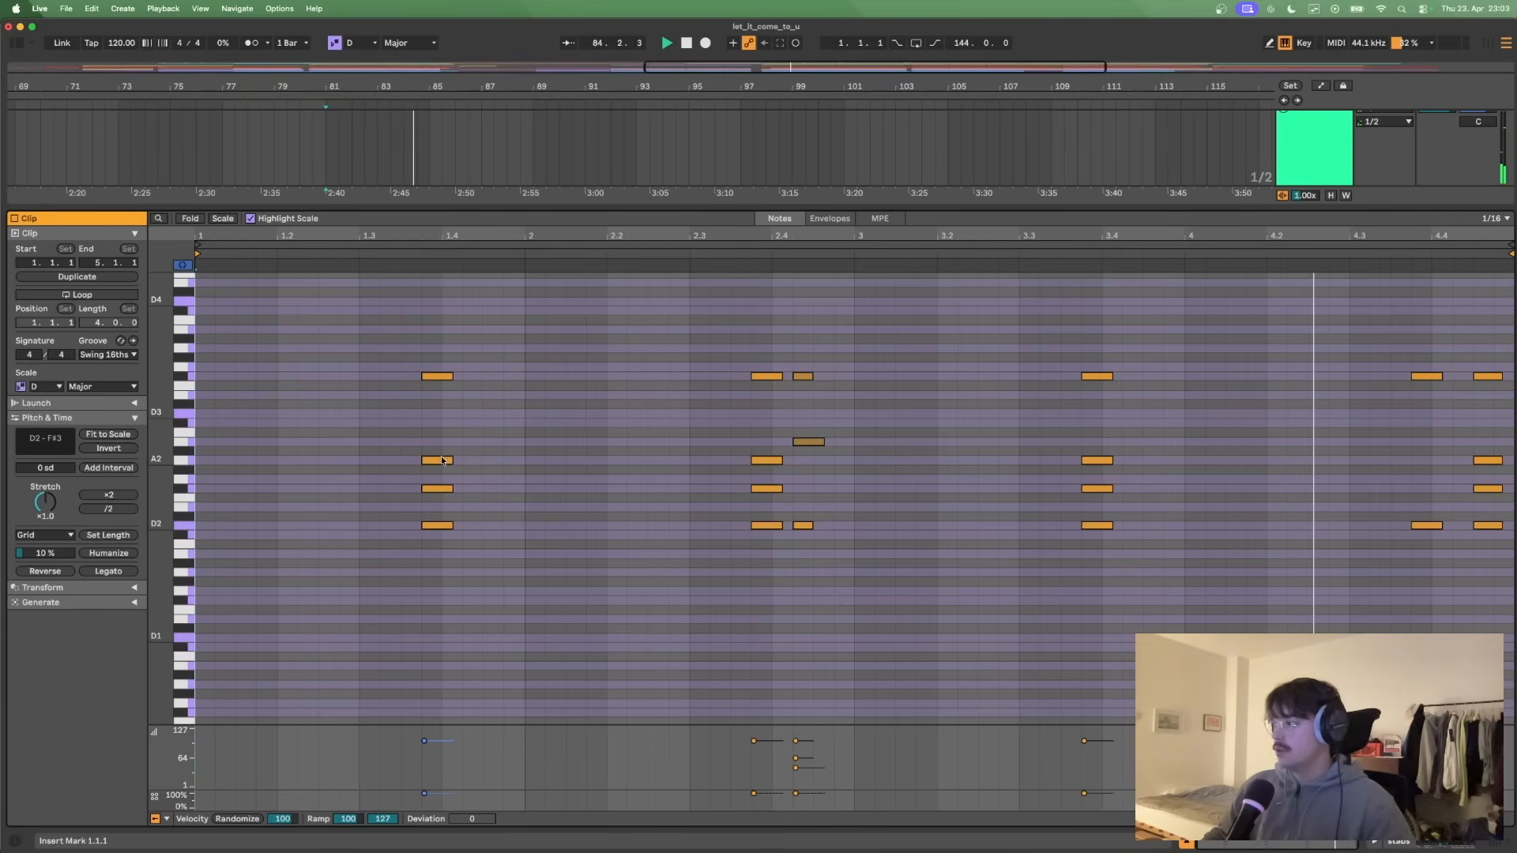
key(space)
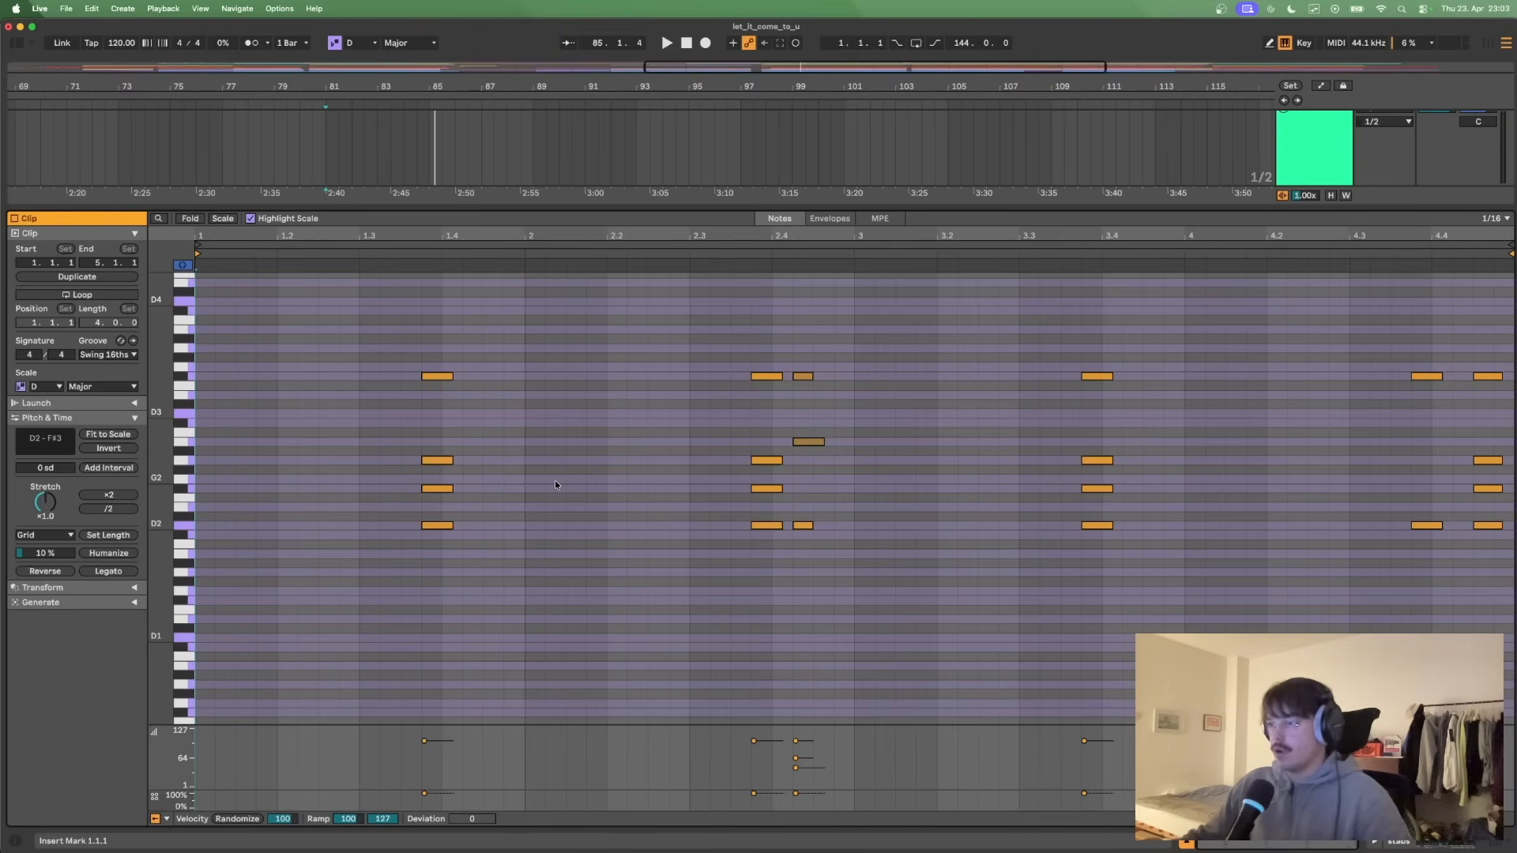
- Replay the stabs clip from 2.3.1 to hear its quieter extra notes, and examine the two stabs at the clip's end
click(819, 444)
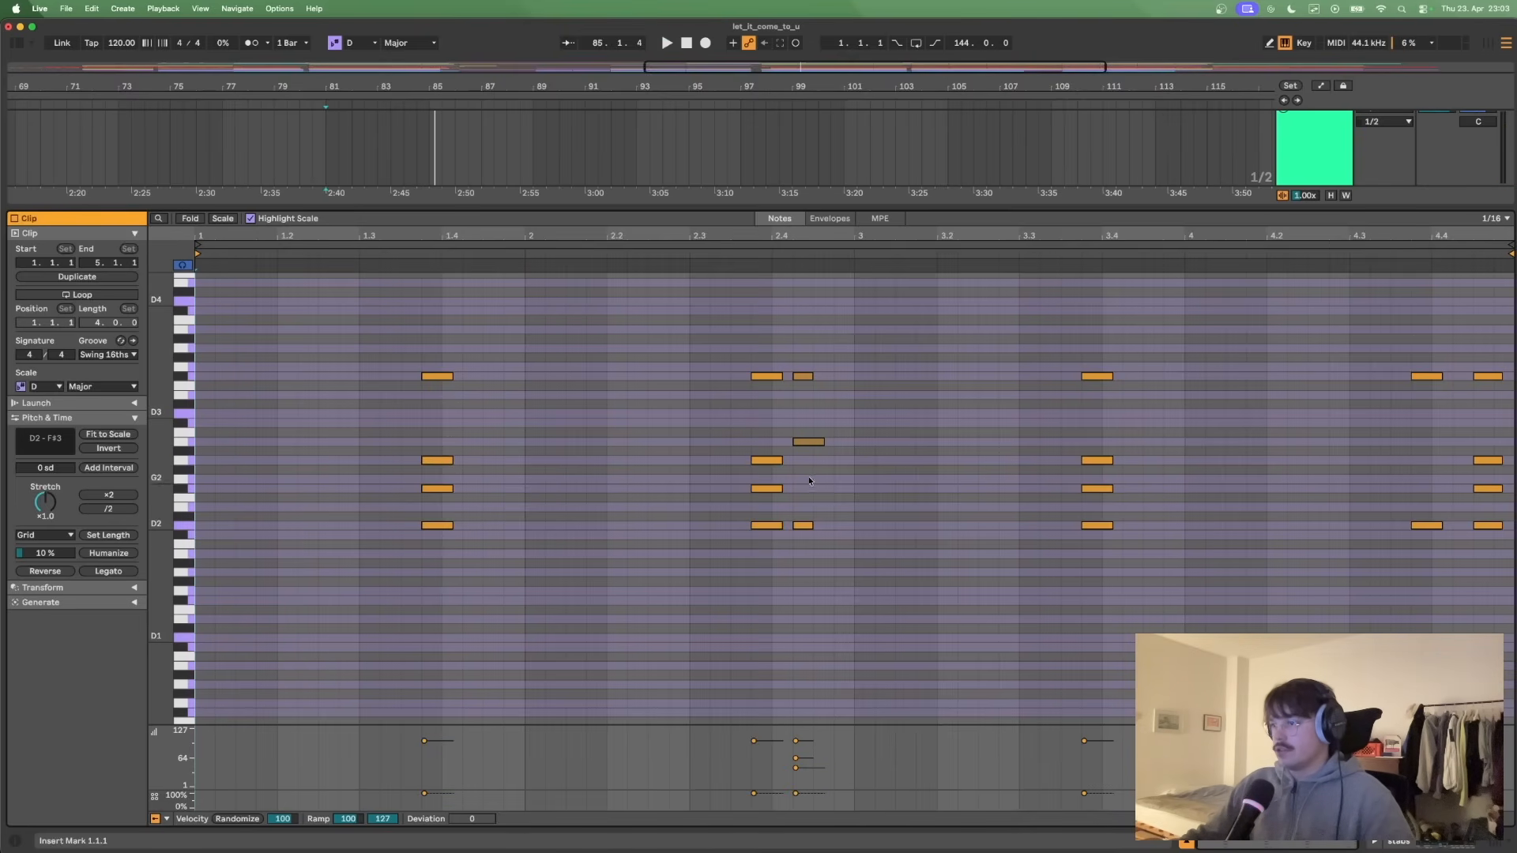
click(690, 396)
key(space)
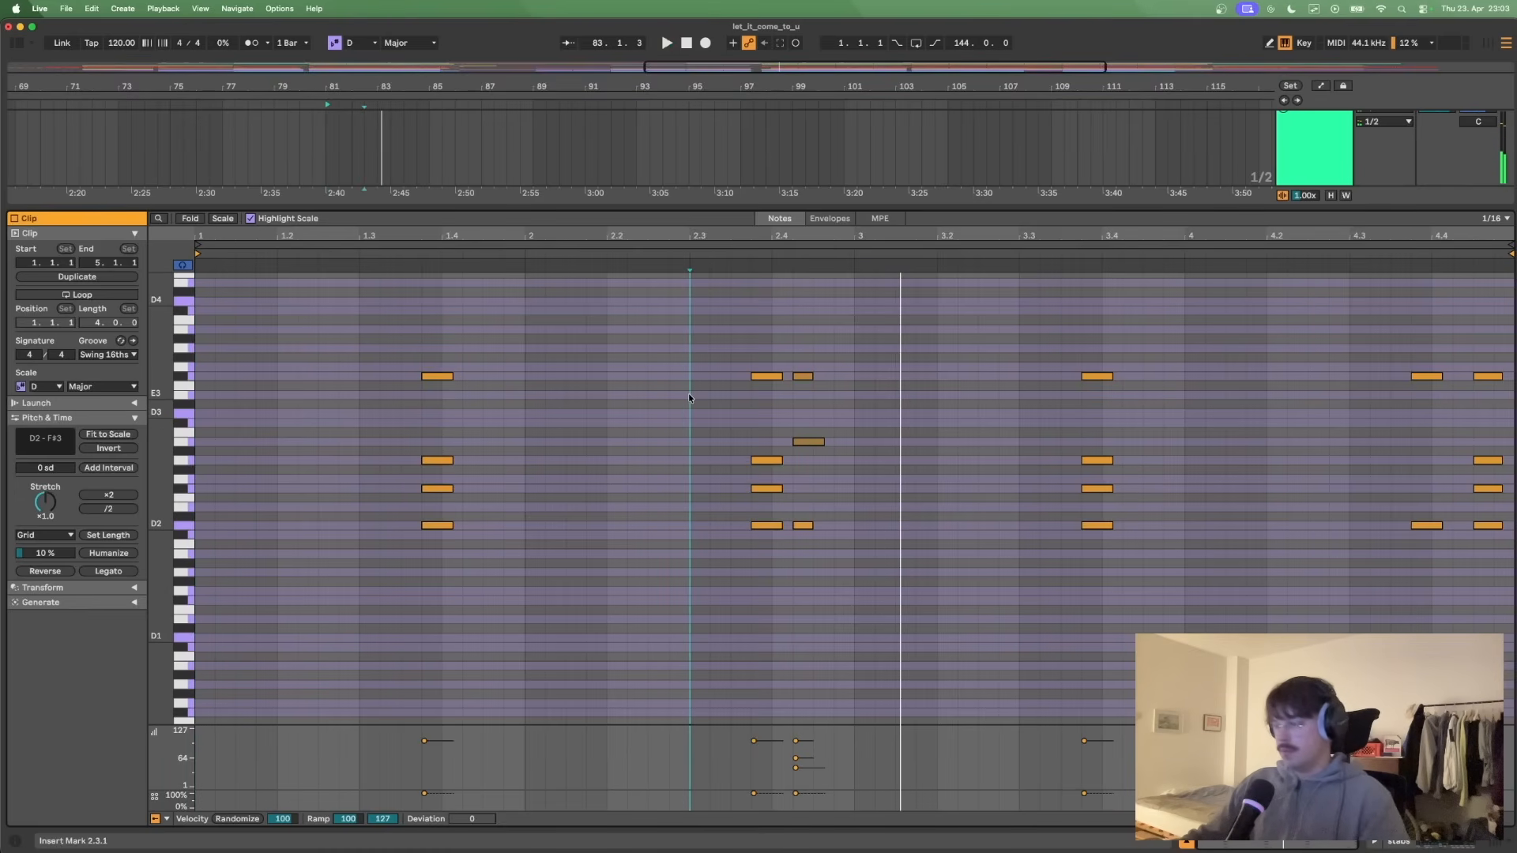
click(1374, 469)
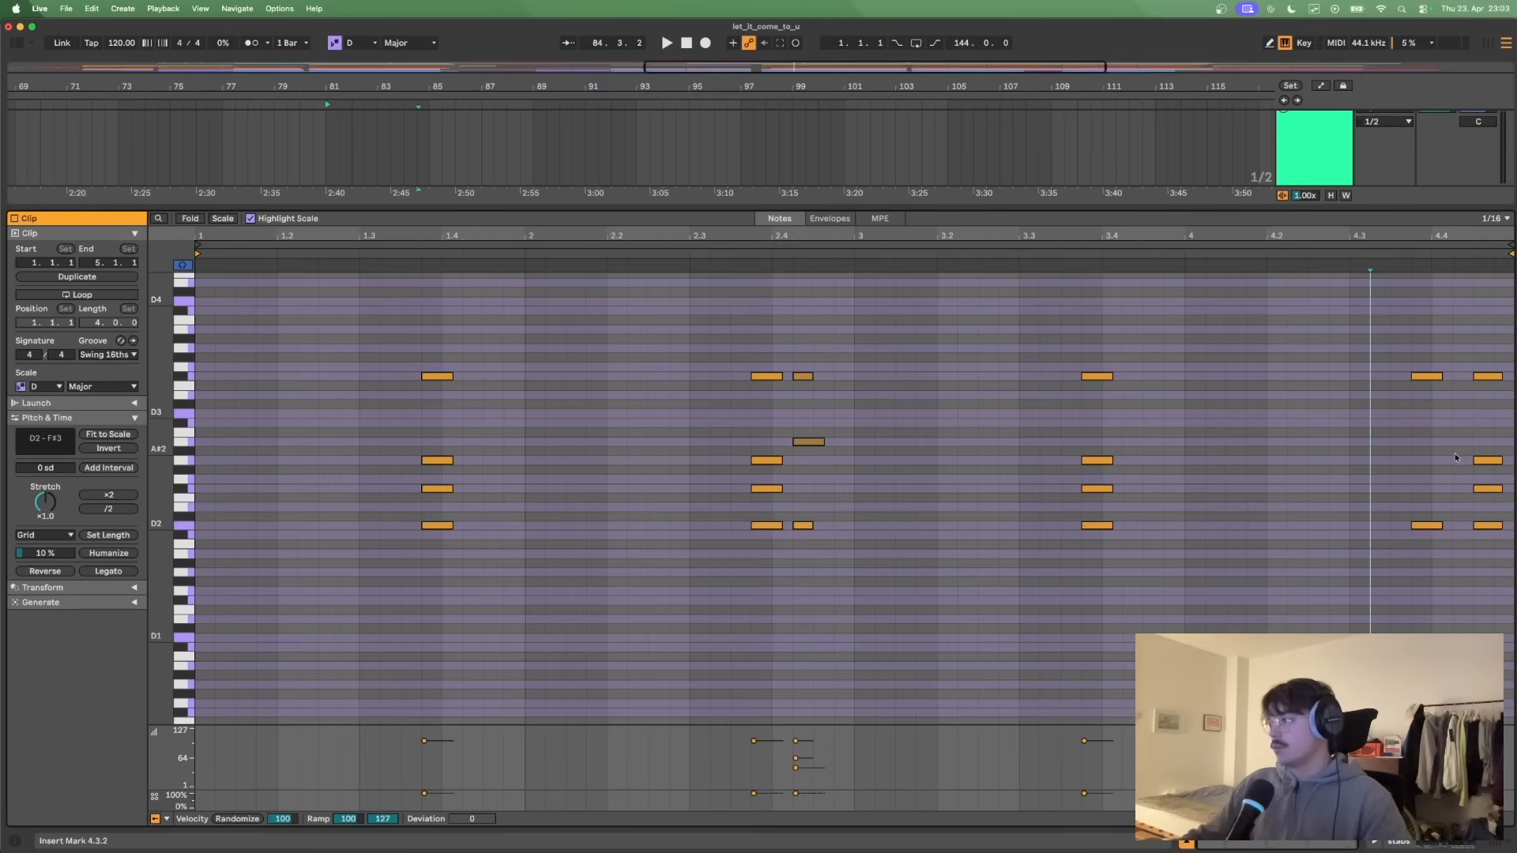
drag(1453, 490, 1411, 484)
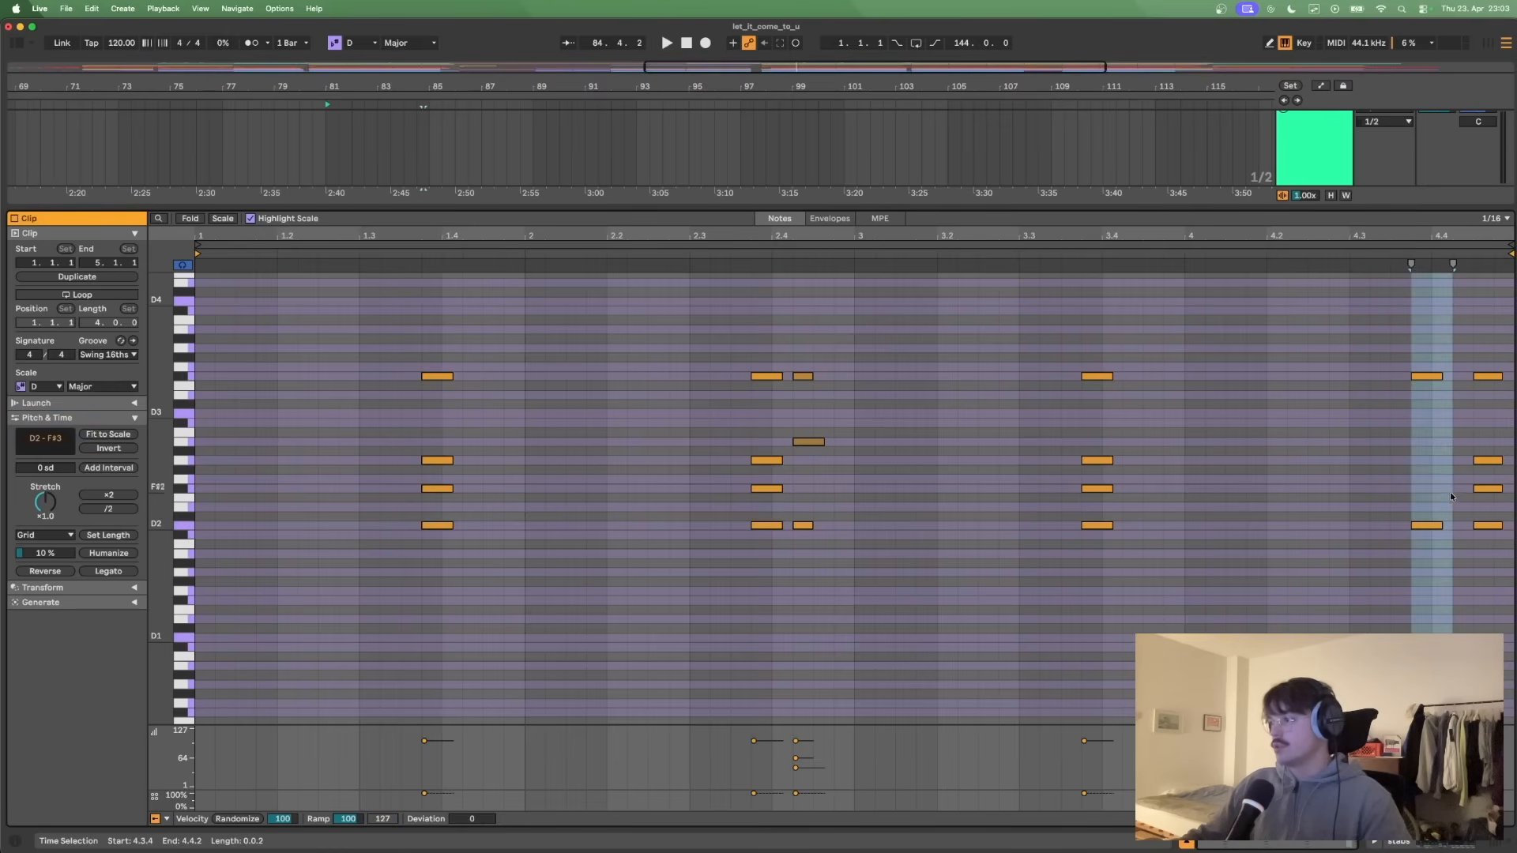
click(1339, 484)
- Shrink the note editor, solo offbeat chord and first chord along with stabs, and place the insert marker at bar 81
drag(1275, 214, 1223, 569)
scroll(1349, 244, up, 2)
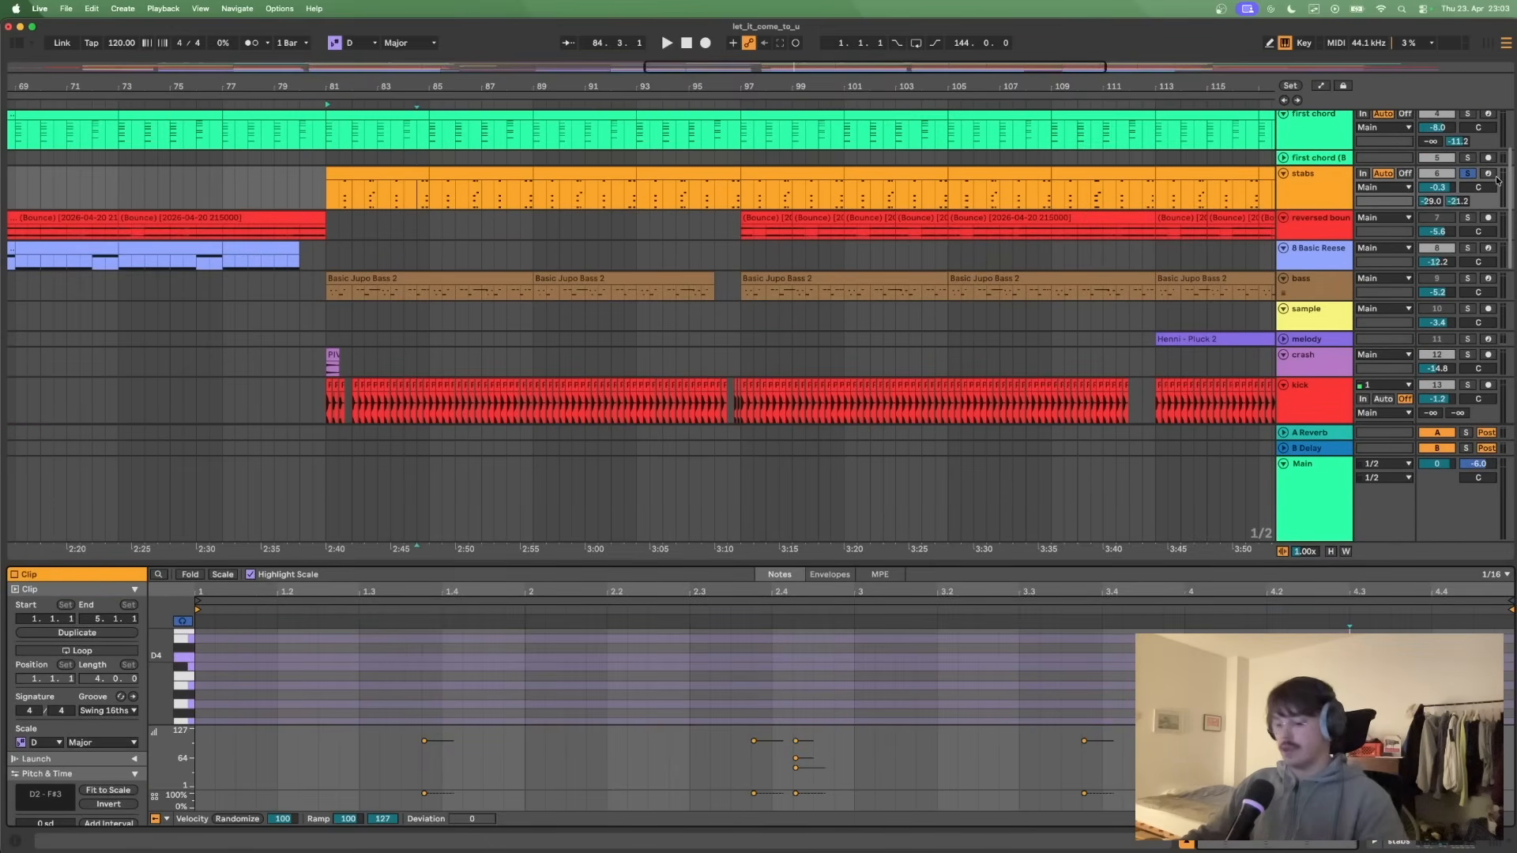
scroll(1444, 274, up, 2)
scroll(1439, 228, up, 2)
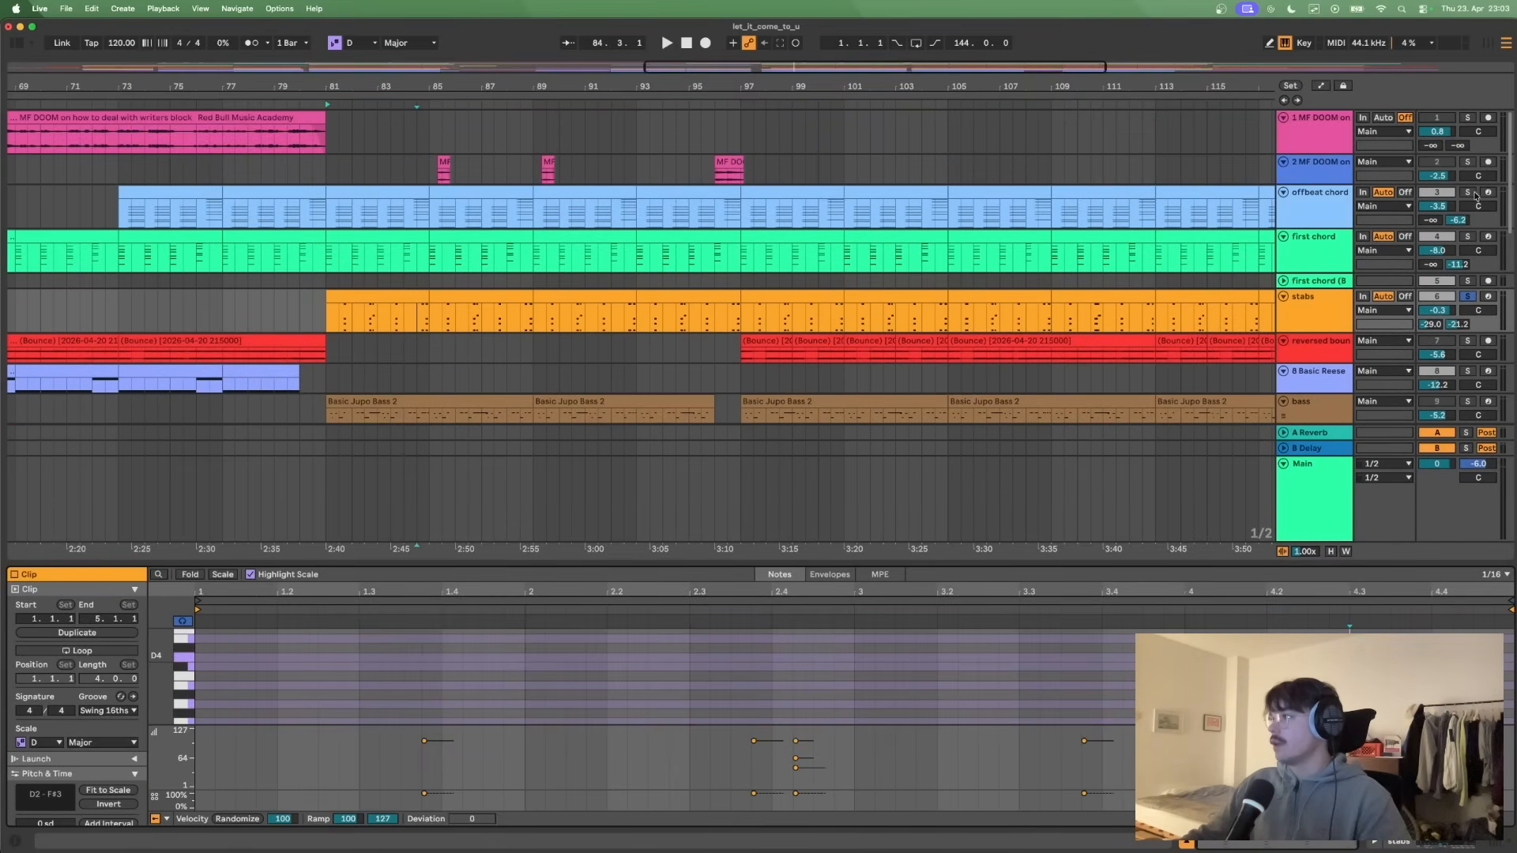
click(1473, 194)
click(1472, 237)
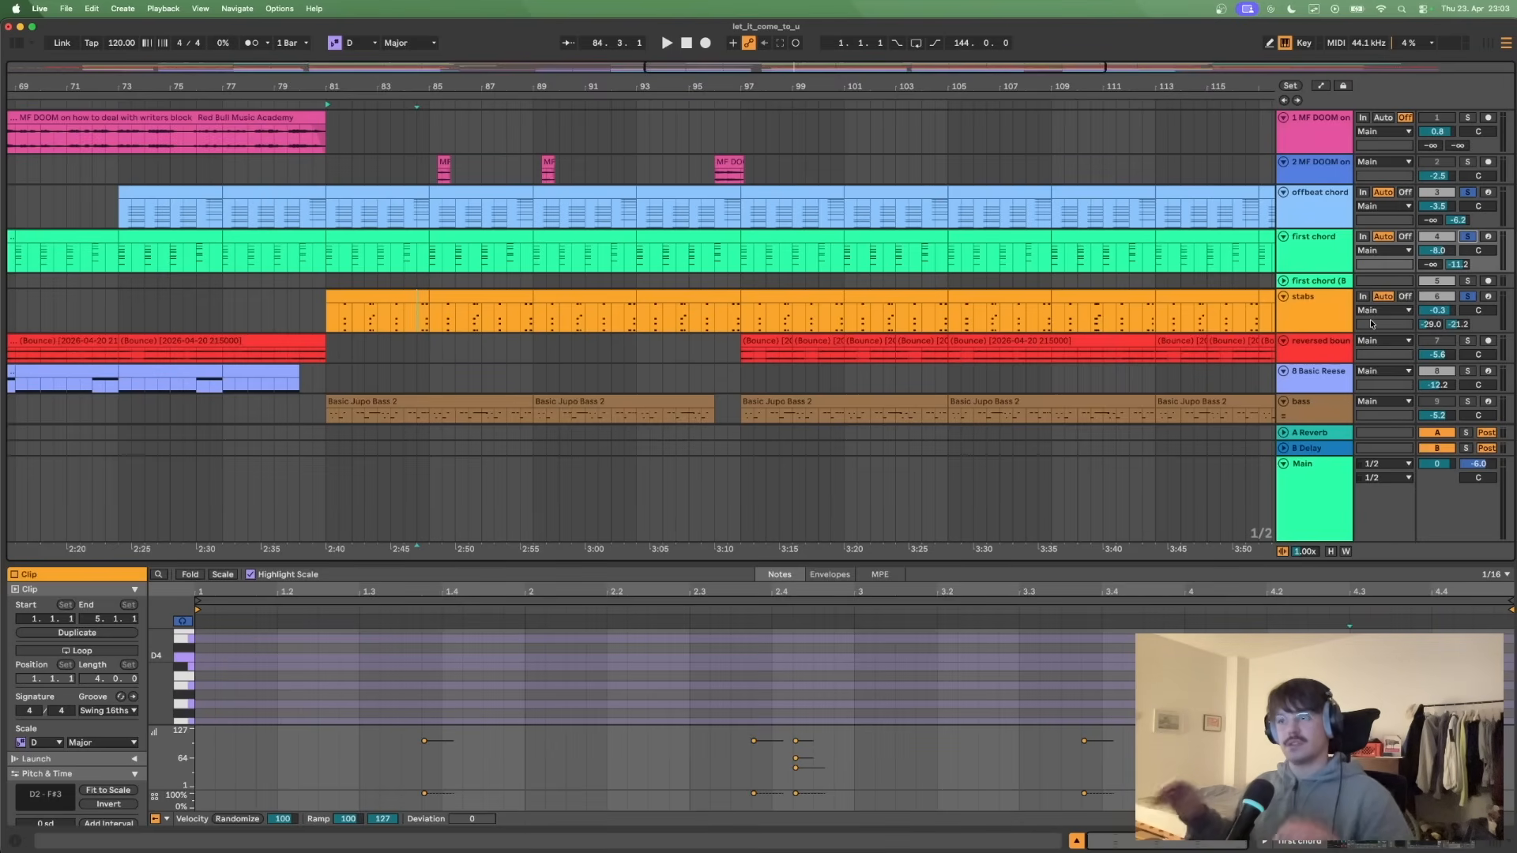
click(1341, 324)
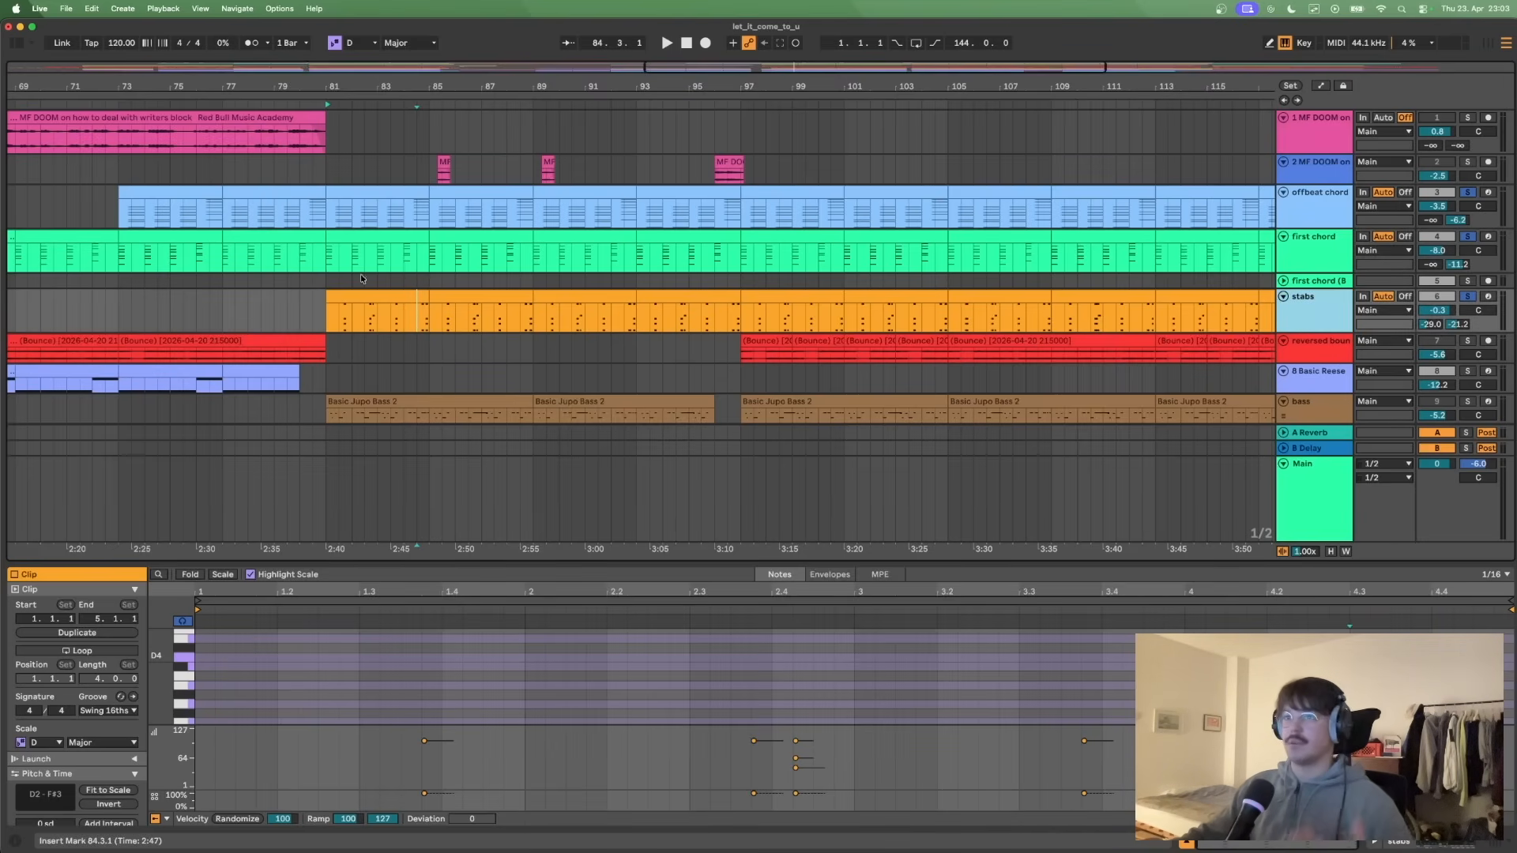
click(328, 284)
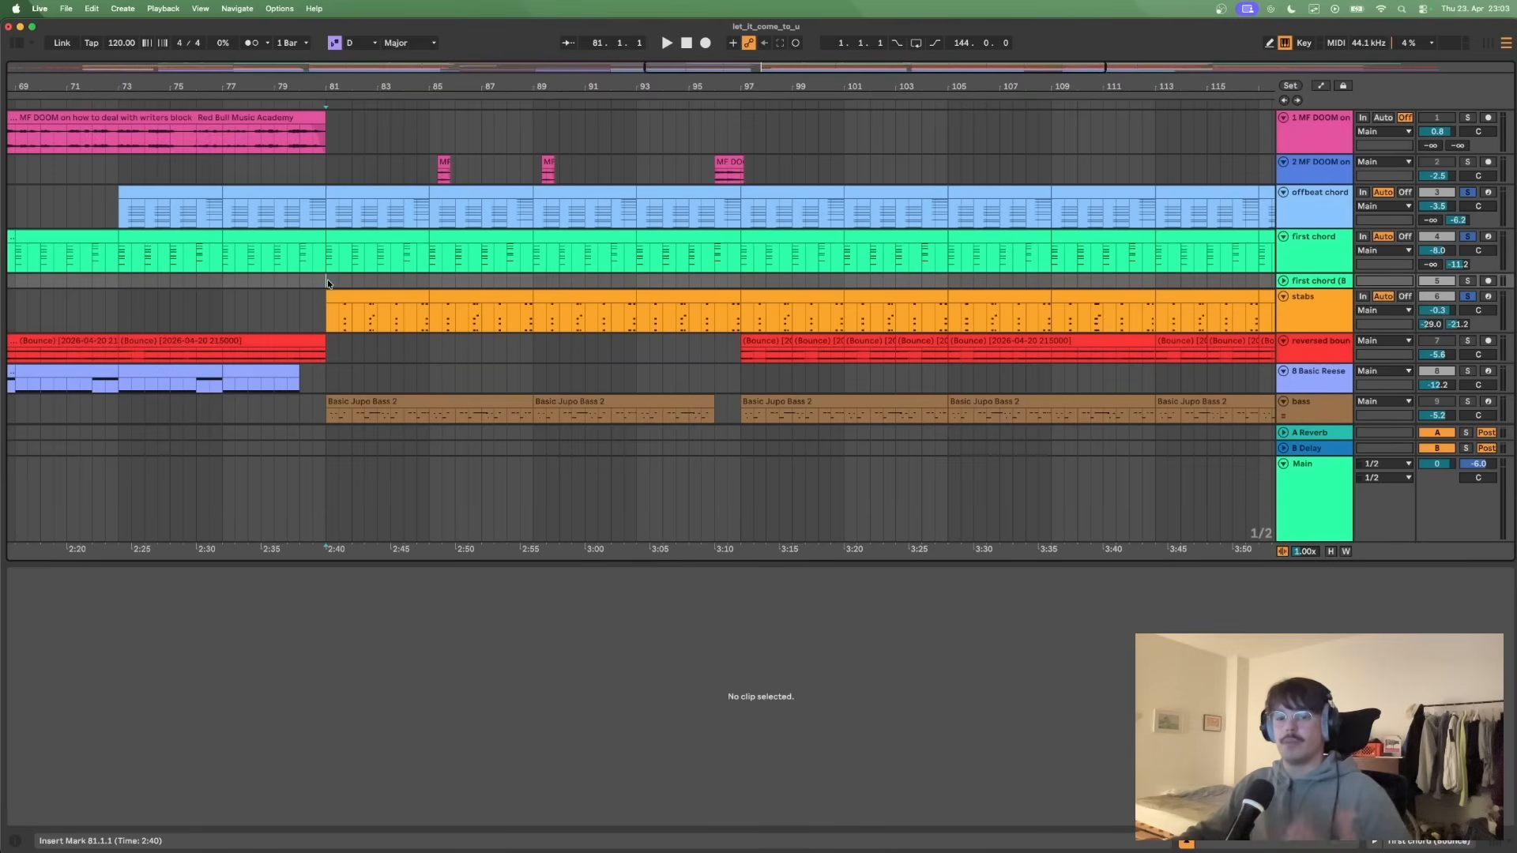
- Open the stabs clip at bar 81 in an enlarged note editor, examine its notes, and shrink the editor again
click(372, 305)
drag(413, 562, 435, 316)
scroll(416, 505, down, 2)
scroll(415, 506, down, 2)
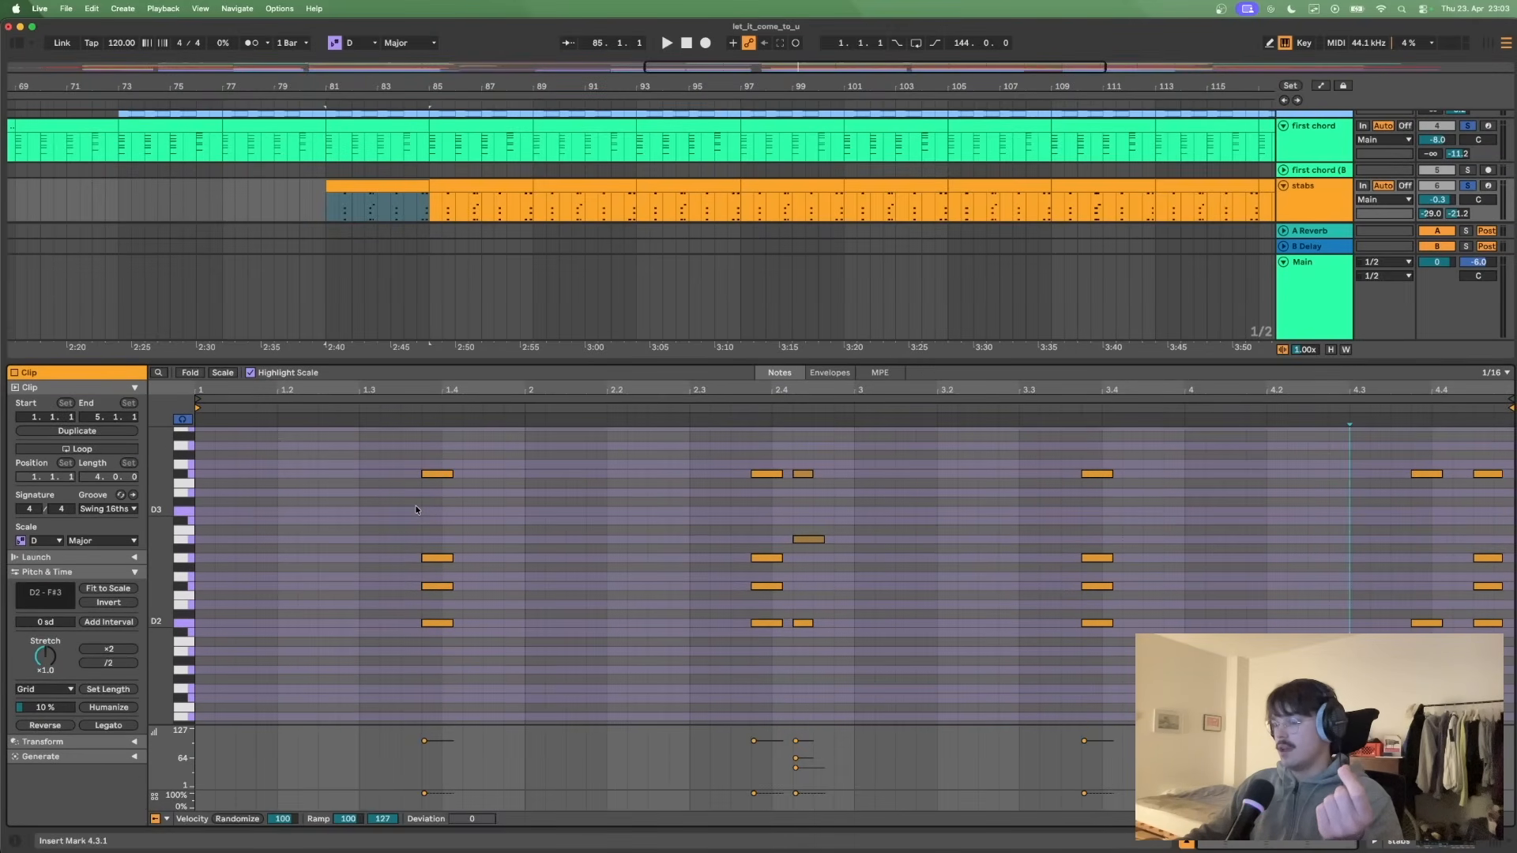
scroll(414, 505, up, 3)
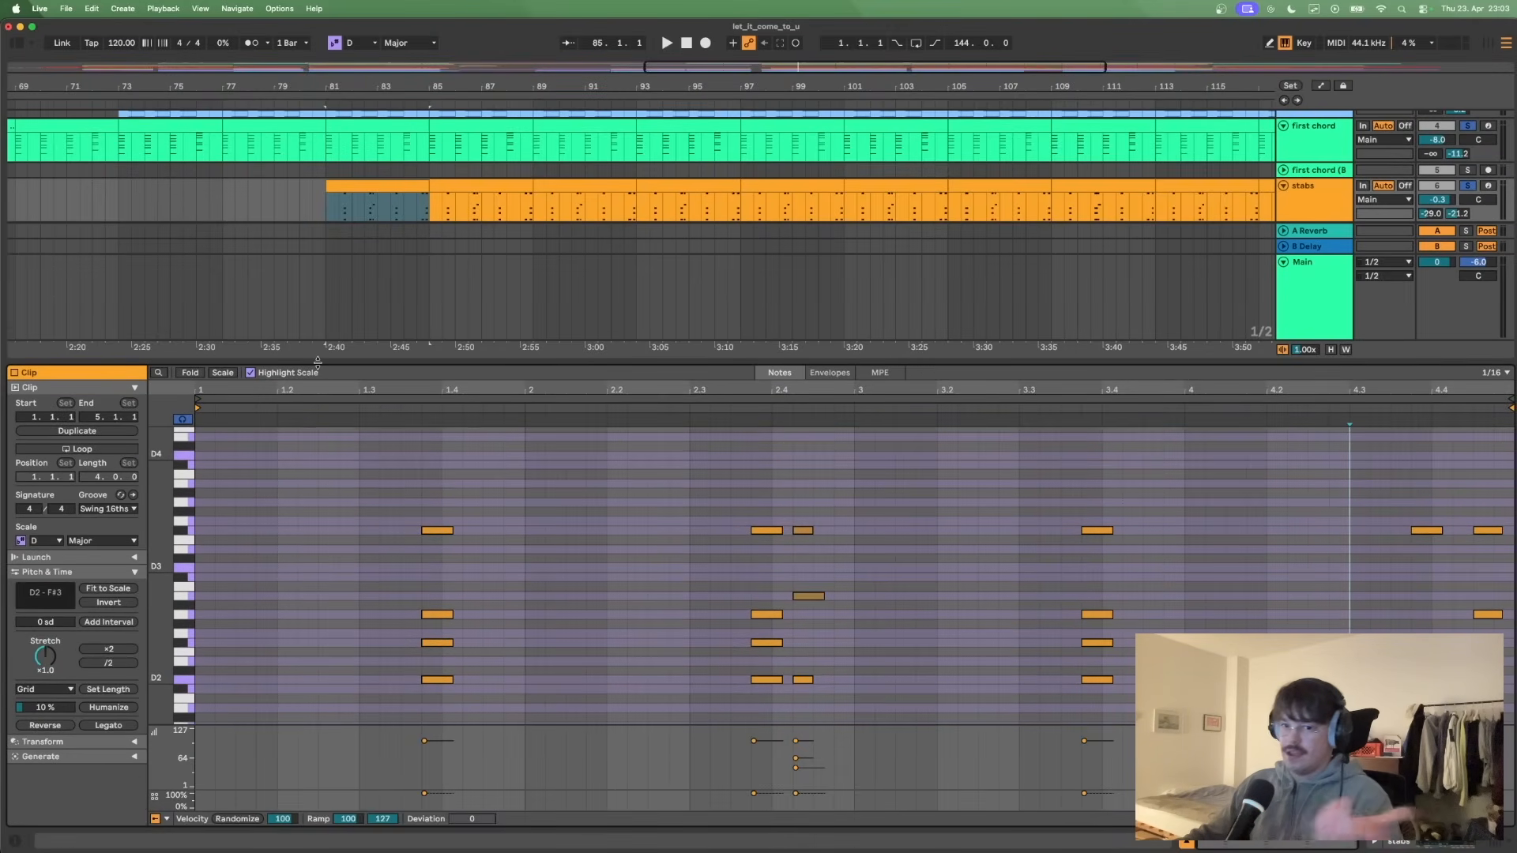
drag(317, 362, 317, 612)
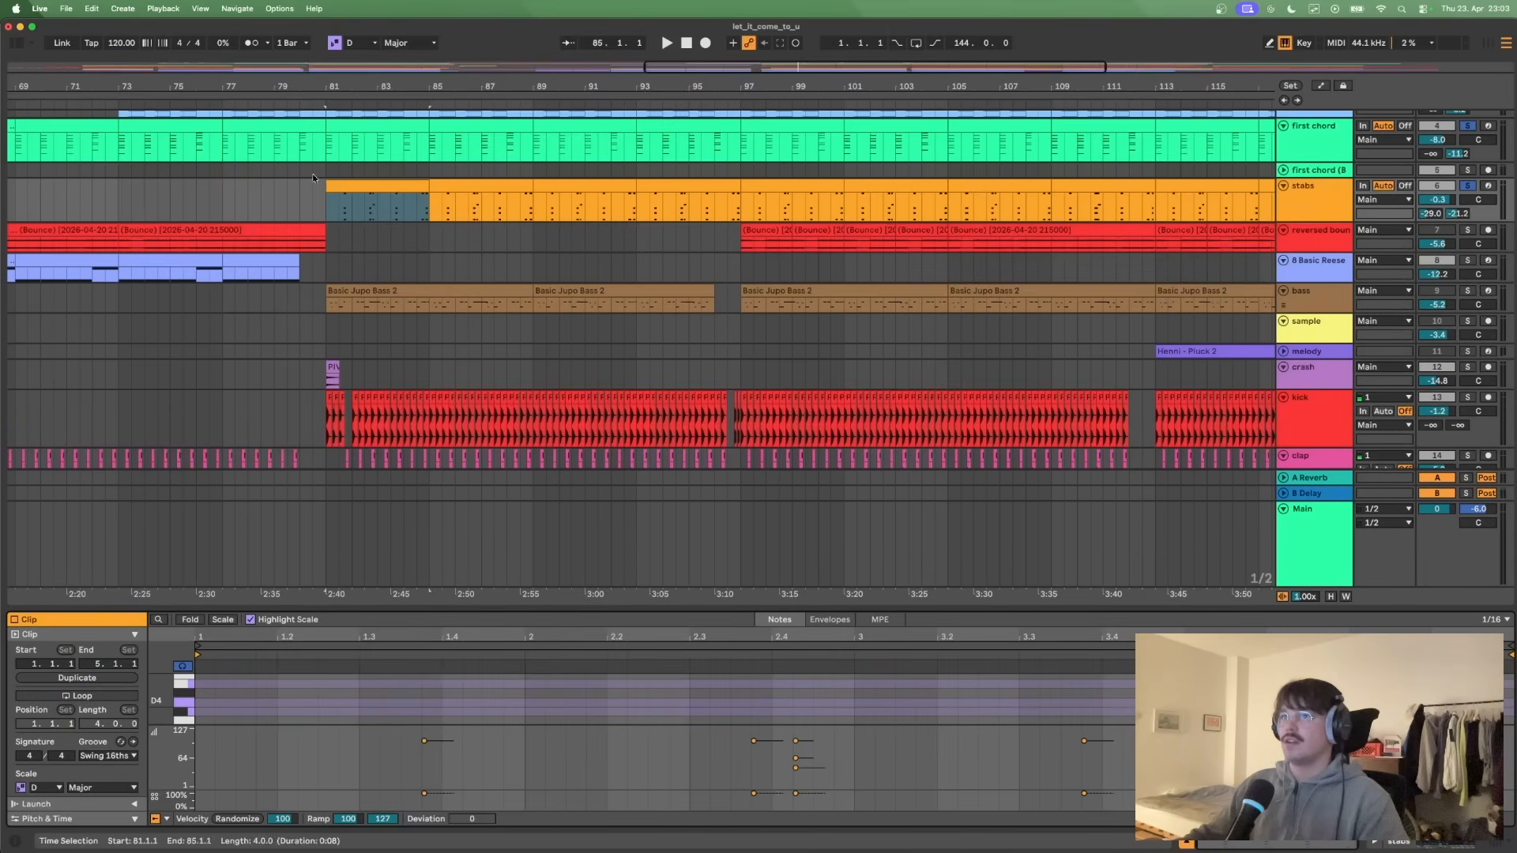
- Play the soloed offbeat chord, first chord and stabs from bar 81, briefly switching the metronome on and off, and stop
click(321, 200)
key(space)
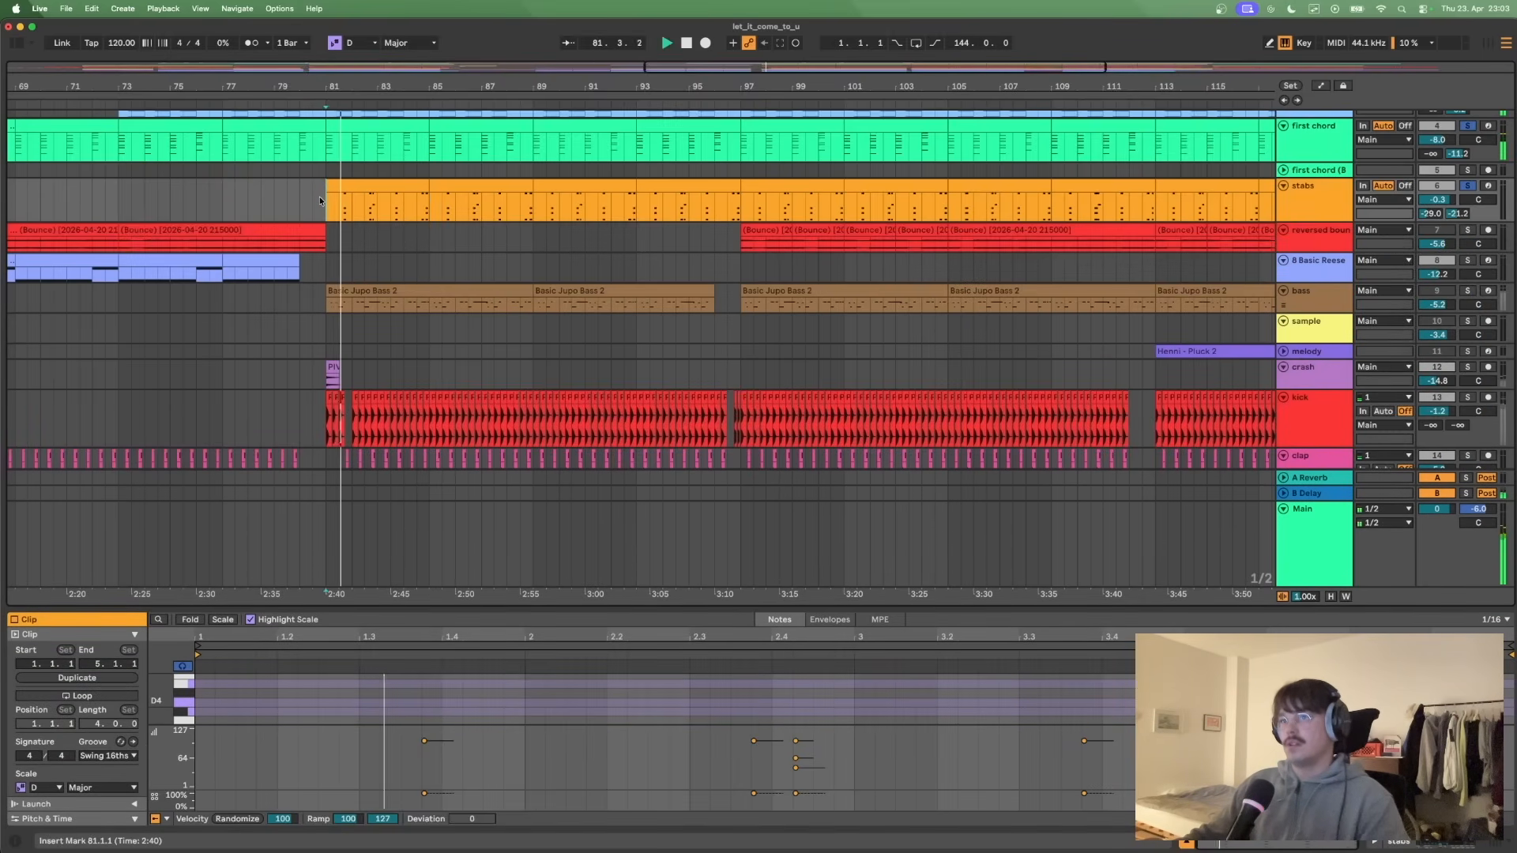
scroll(326, 245, up, 3)
click(253, 43)
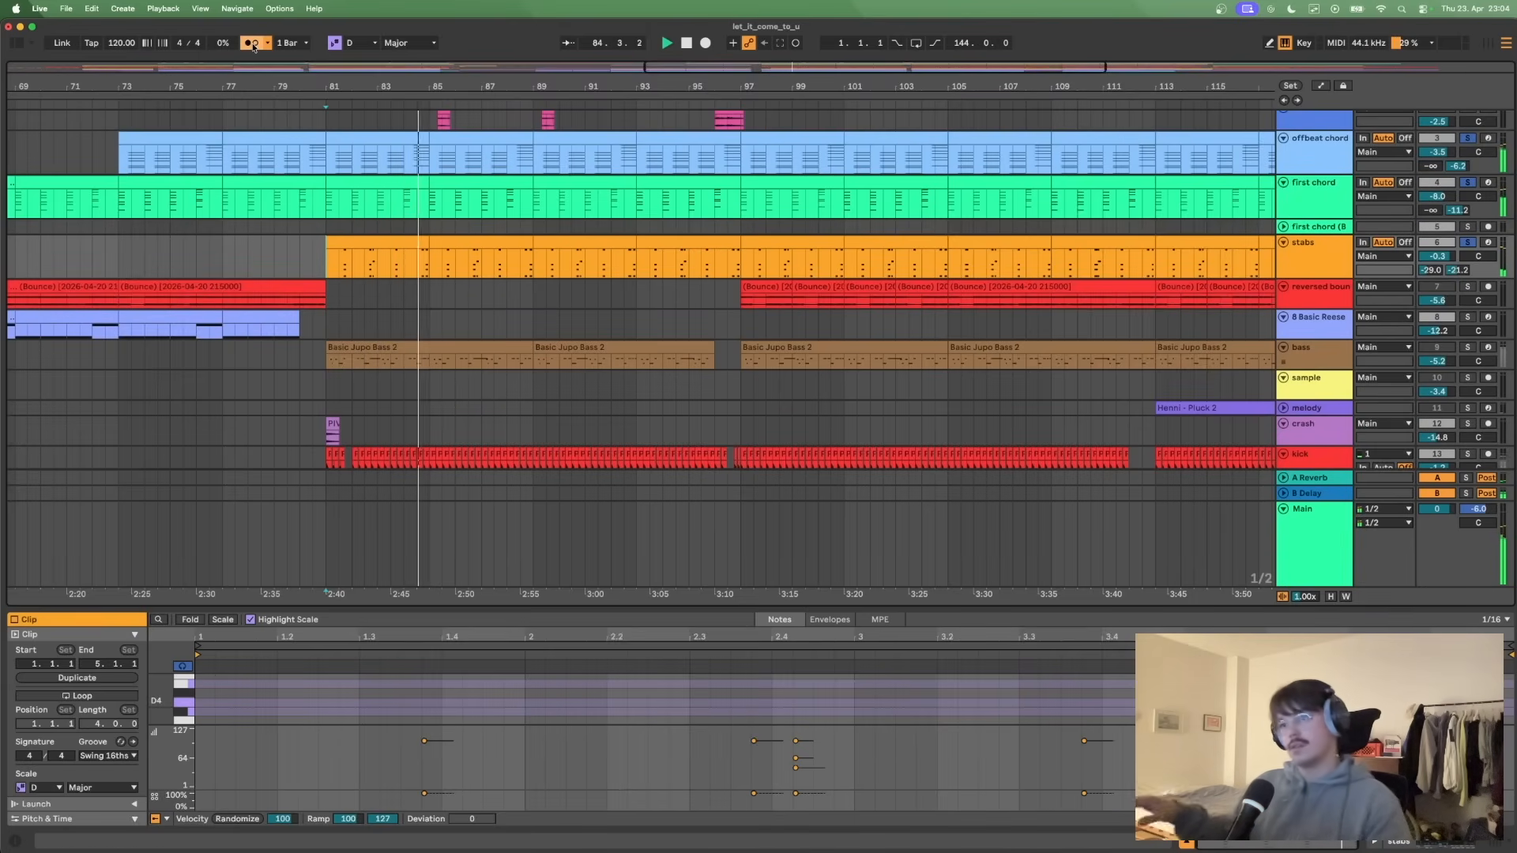
click(253, 44)
key(space)
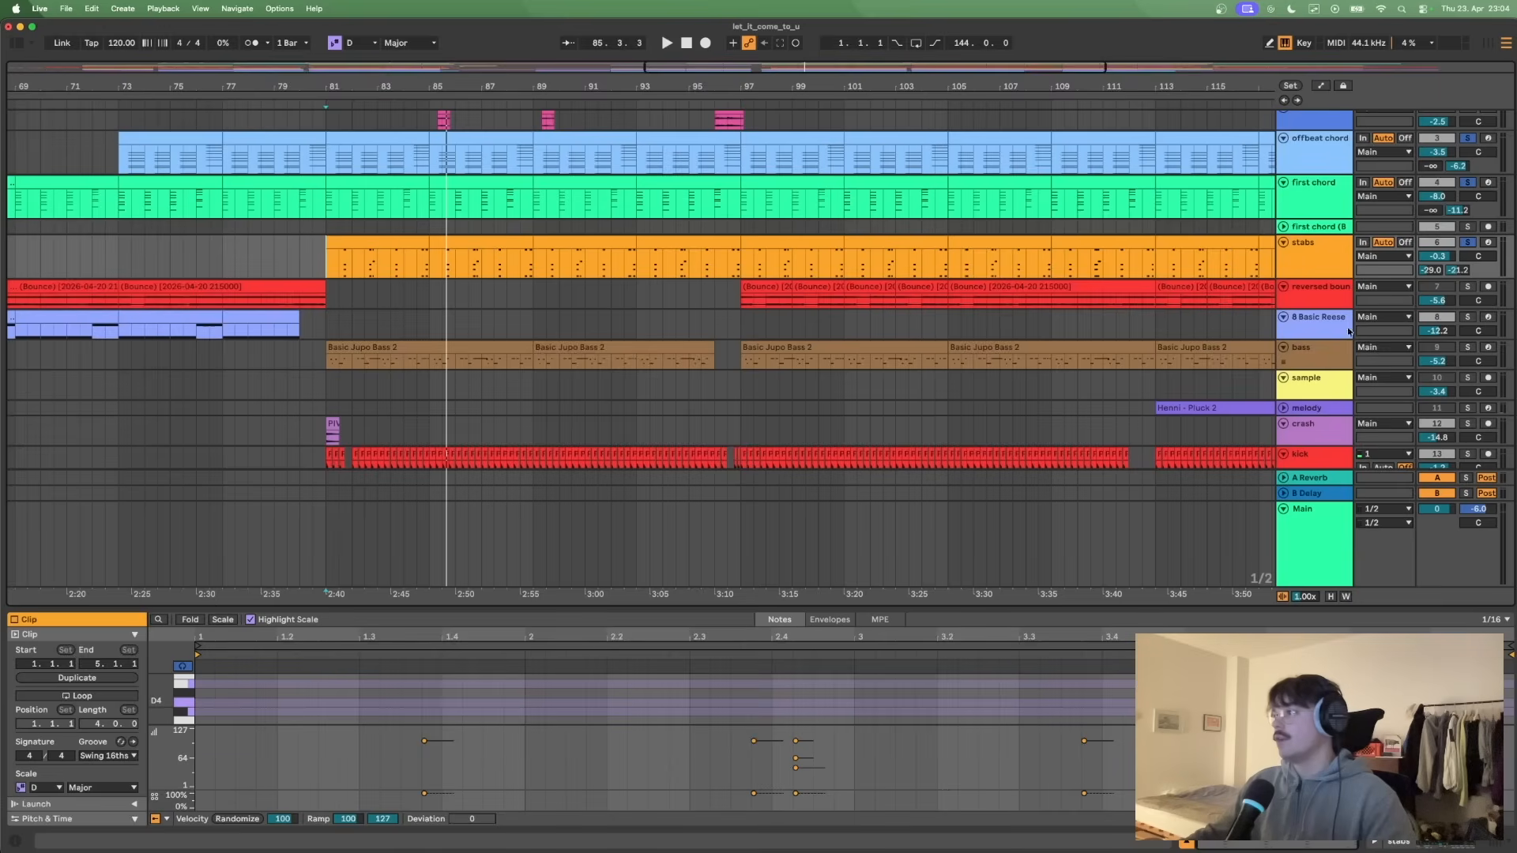
- Solo the reversed bounce track along with the chords and stabs, and place the insert marker at bar 97
click(1321, 298)
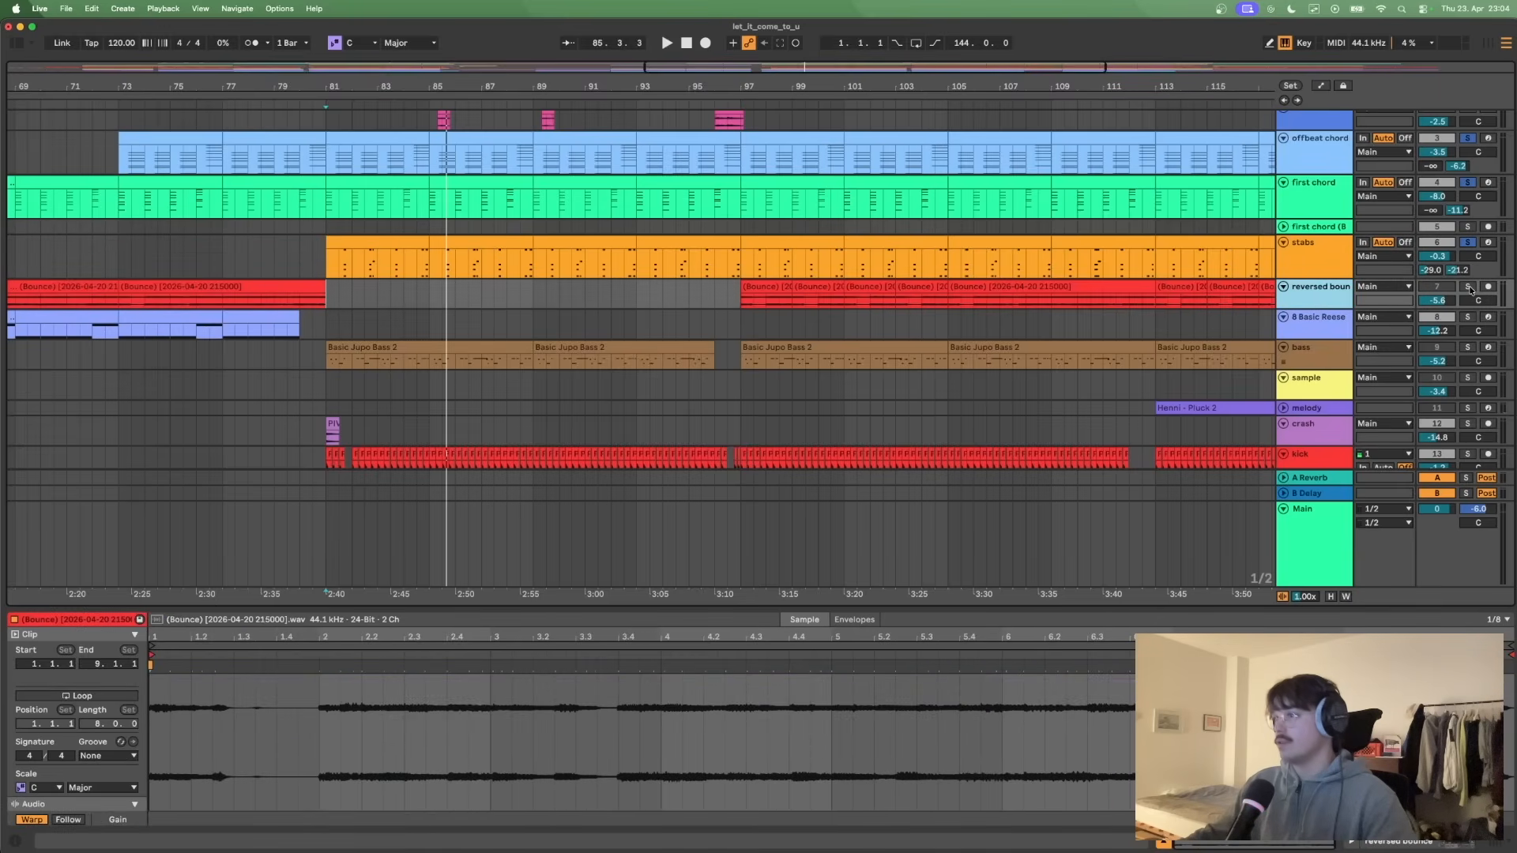
click(1469, 288)
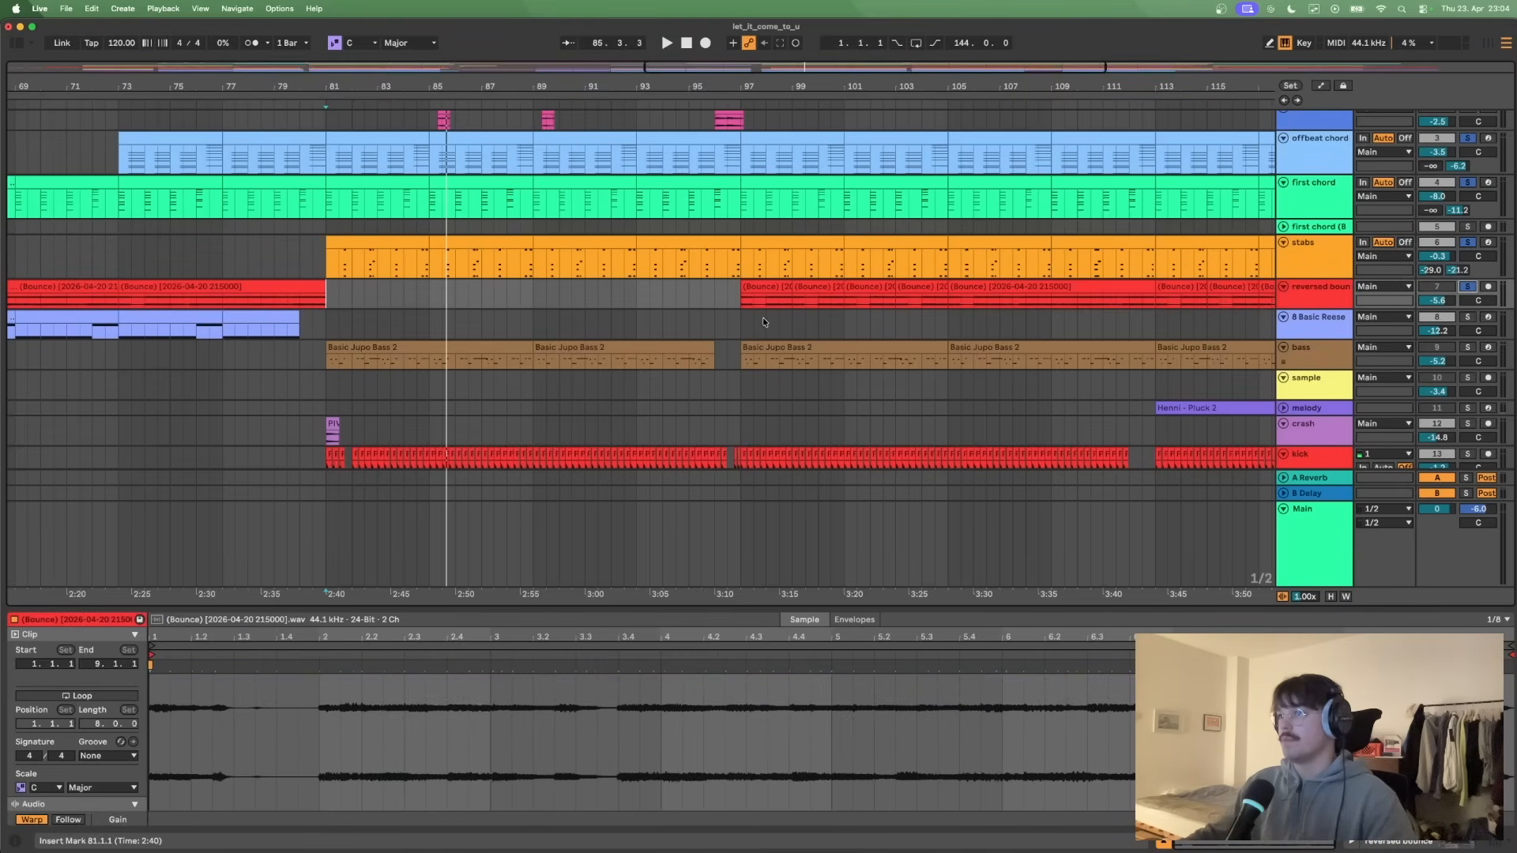
click(741, 301)
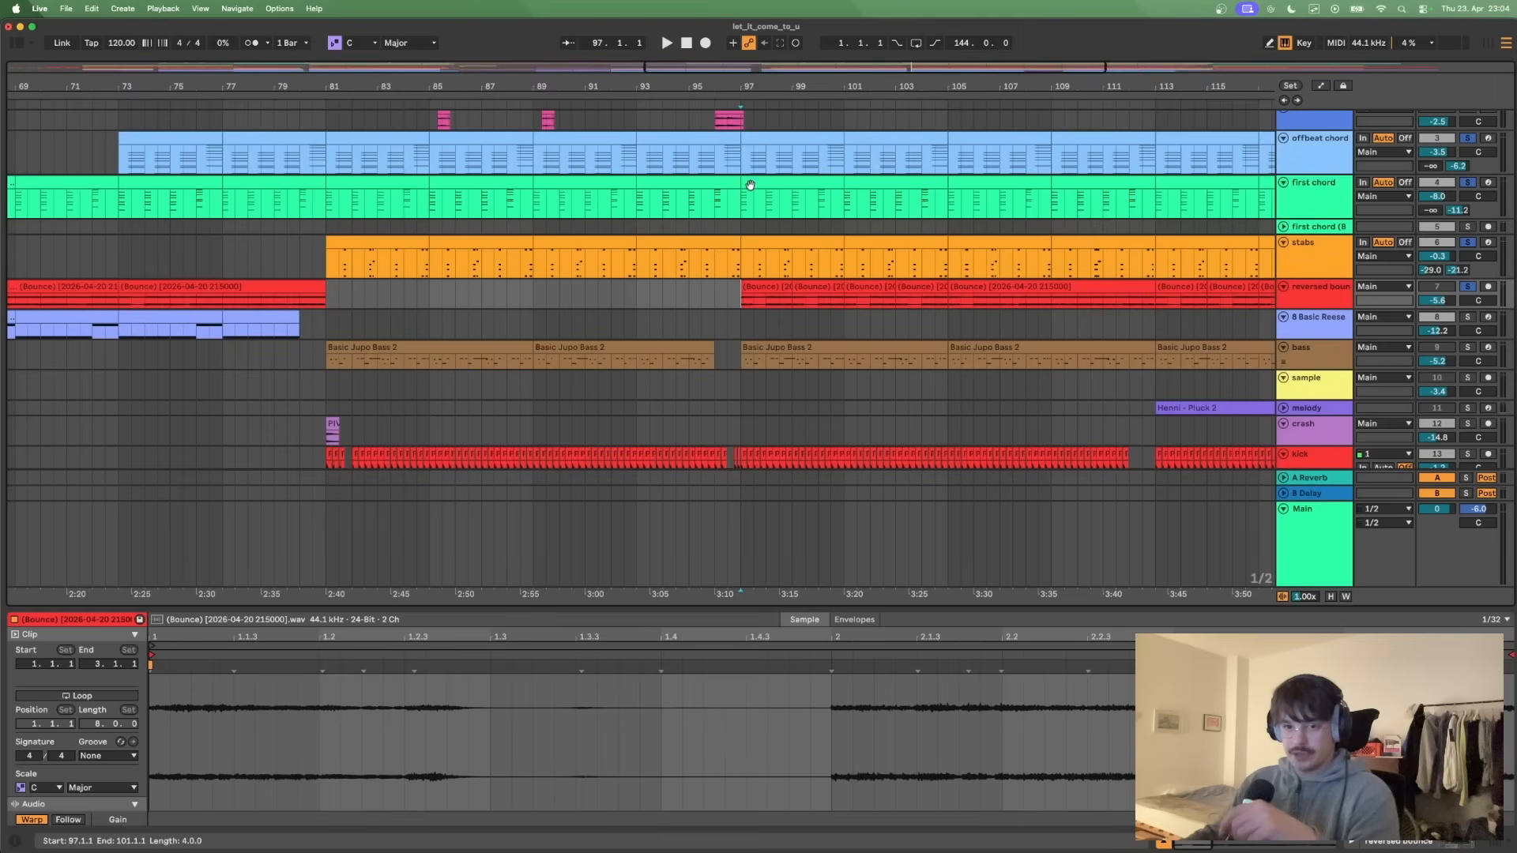
click(1324, 163)
click(1323, 187)
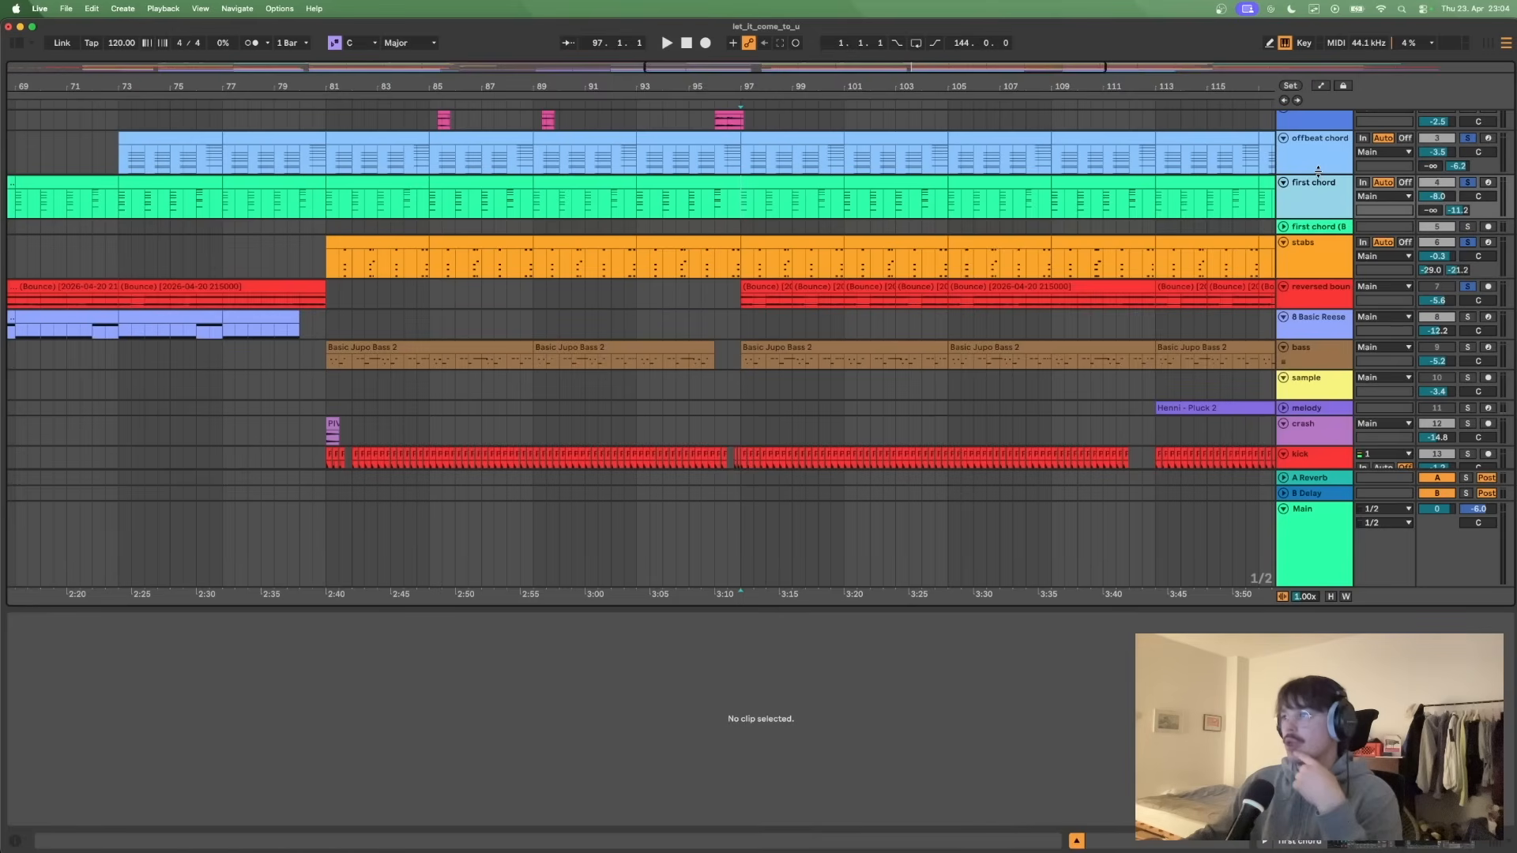
click(1312, 297)
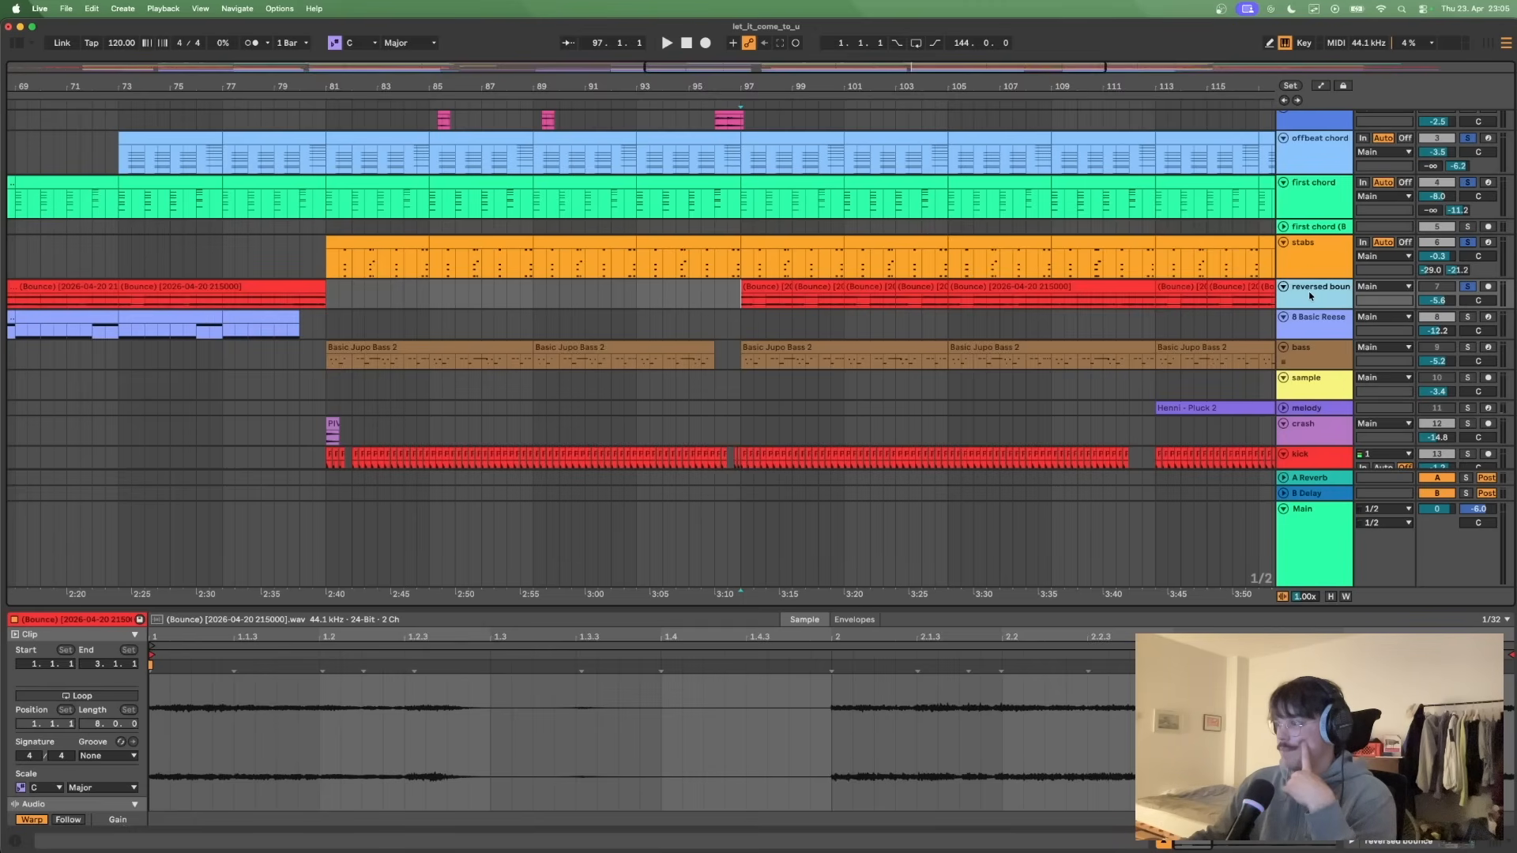
- Solo only the reversed bounce track, play it from bar 97, stop, and open the track's device chain
drag(743, 301, 792, 301)
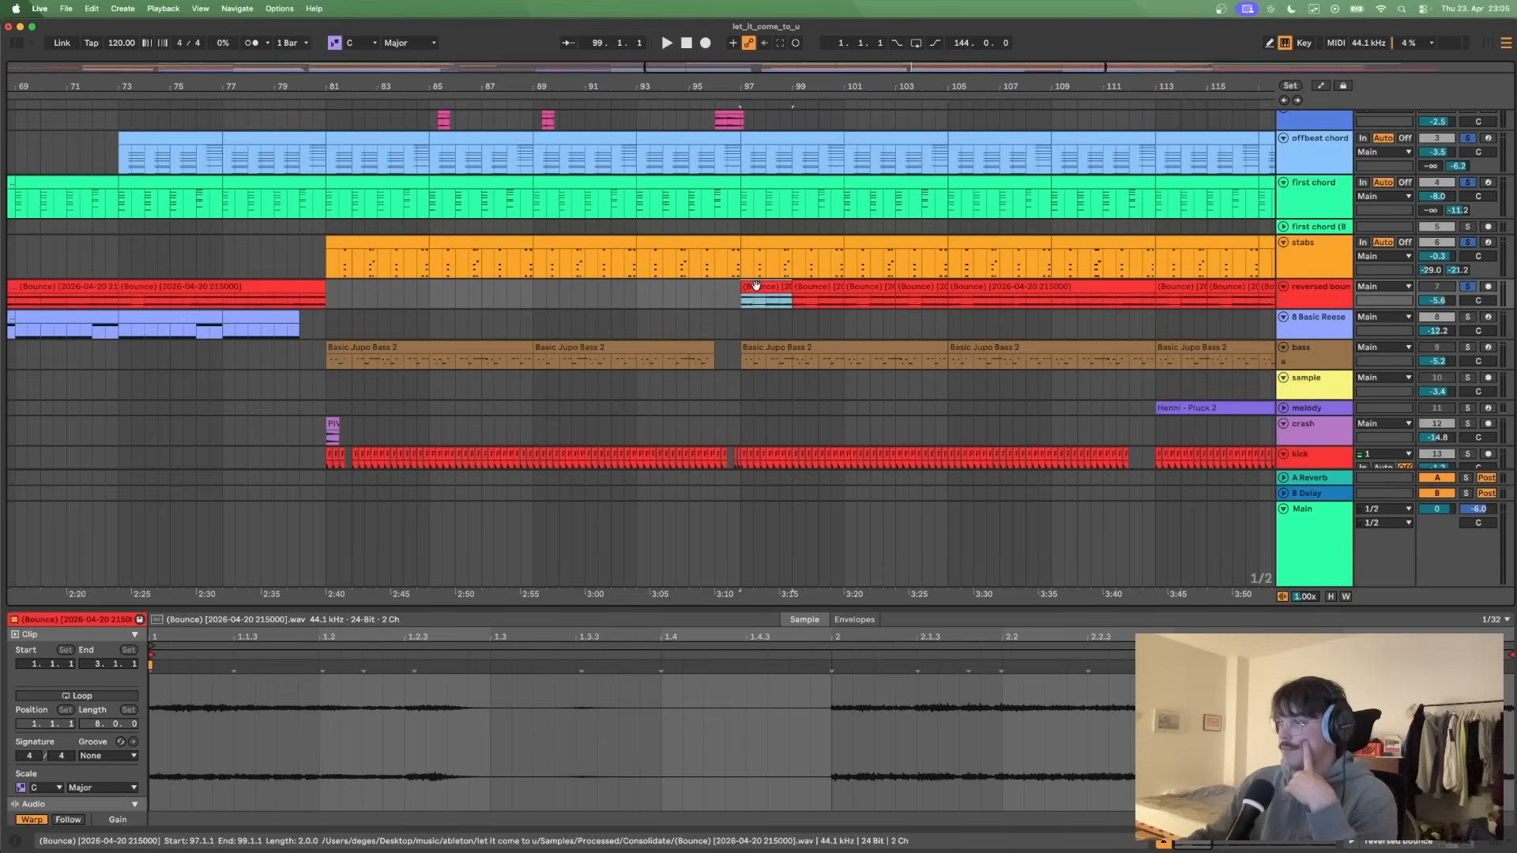
click(1468, 286)
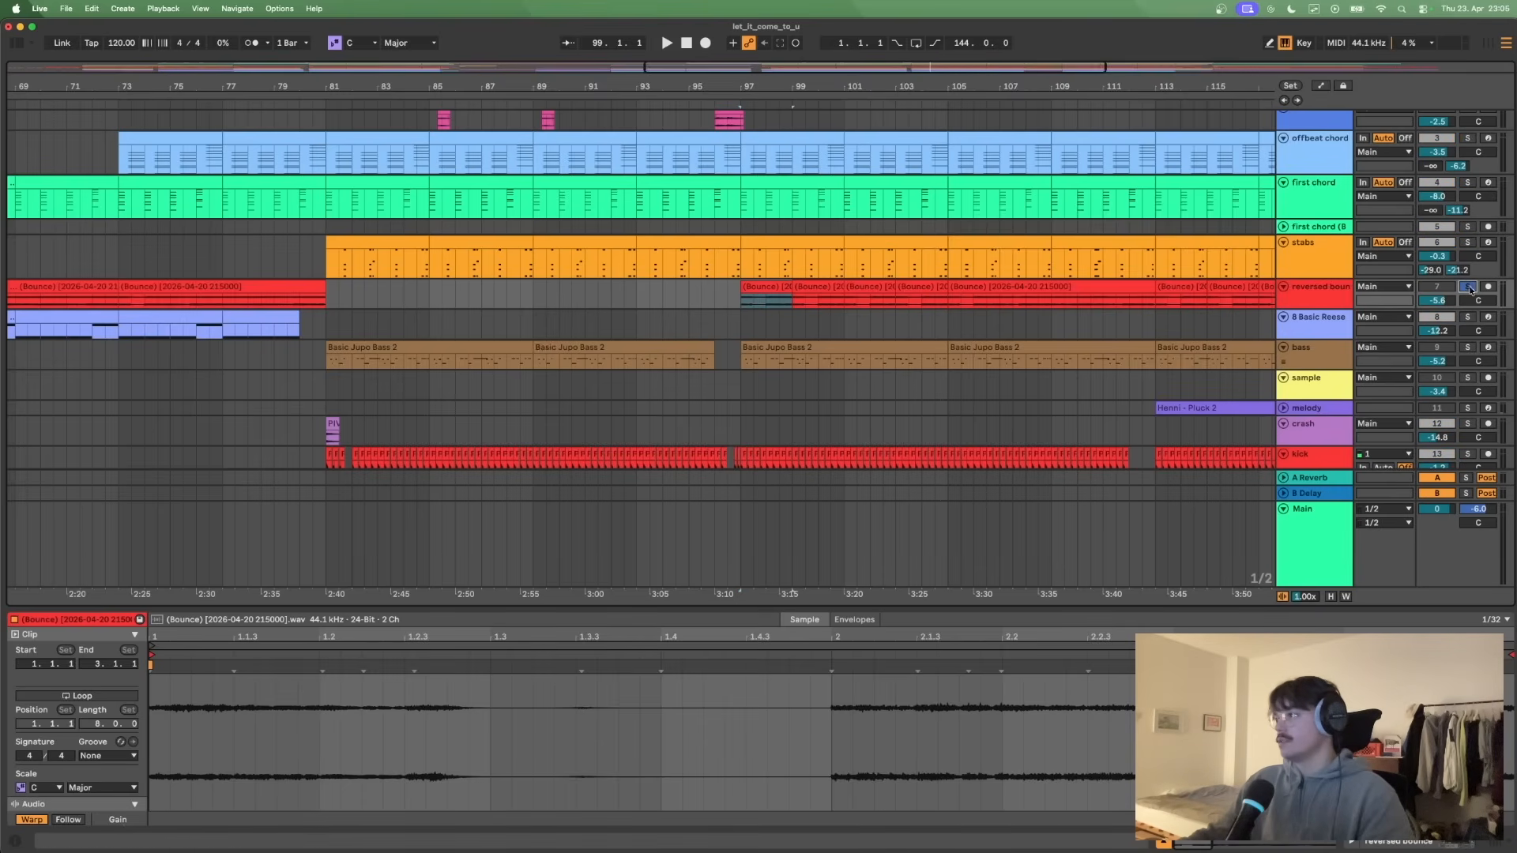
key(space)
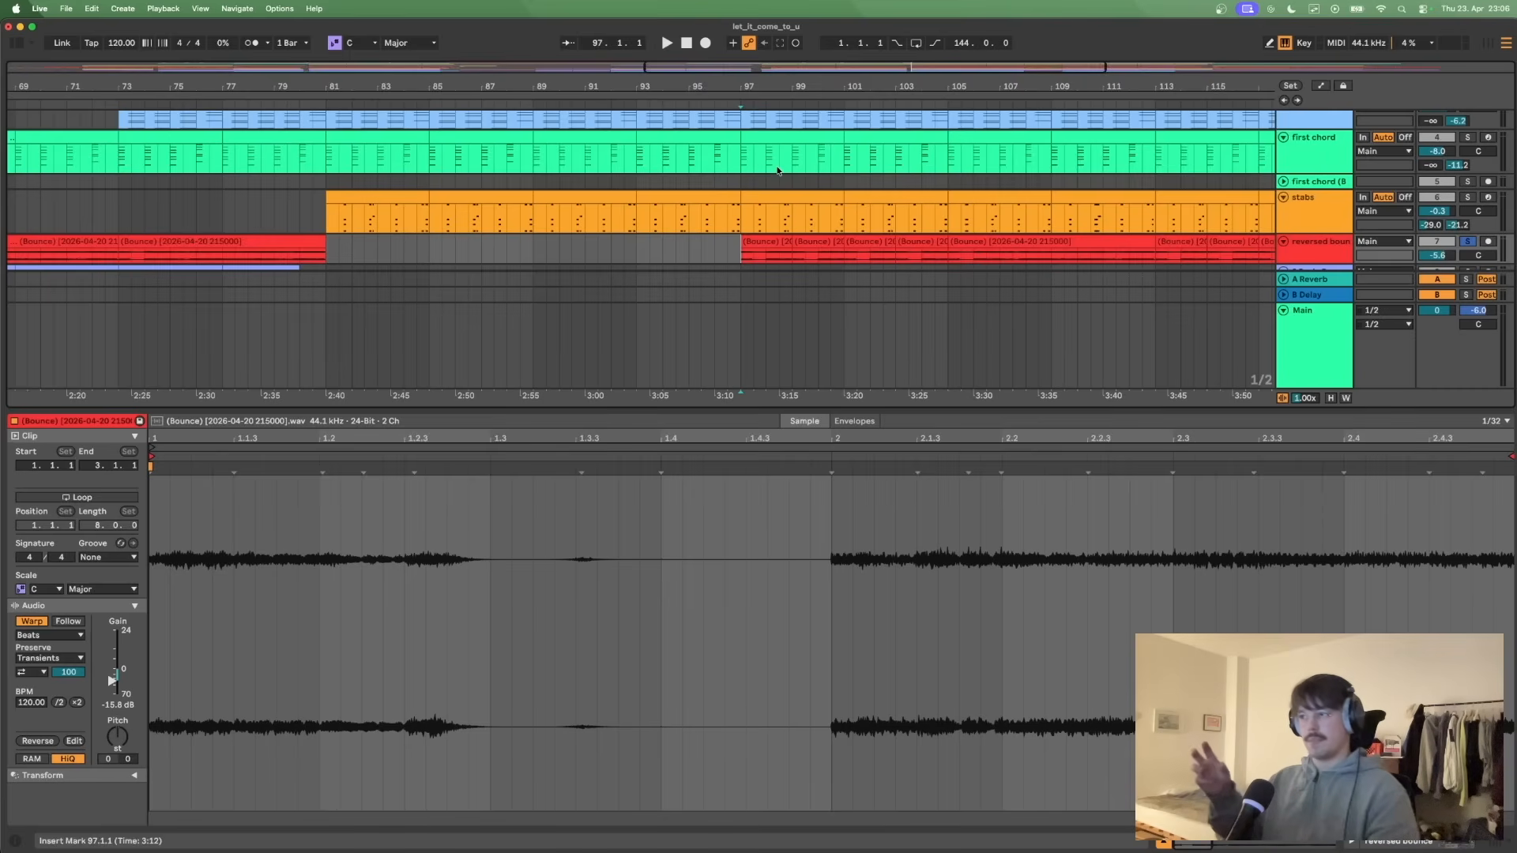
key(space)
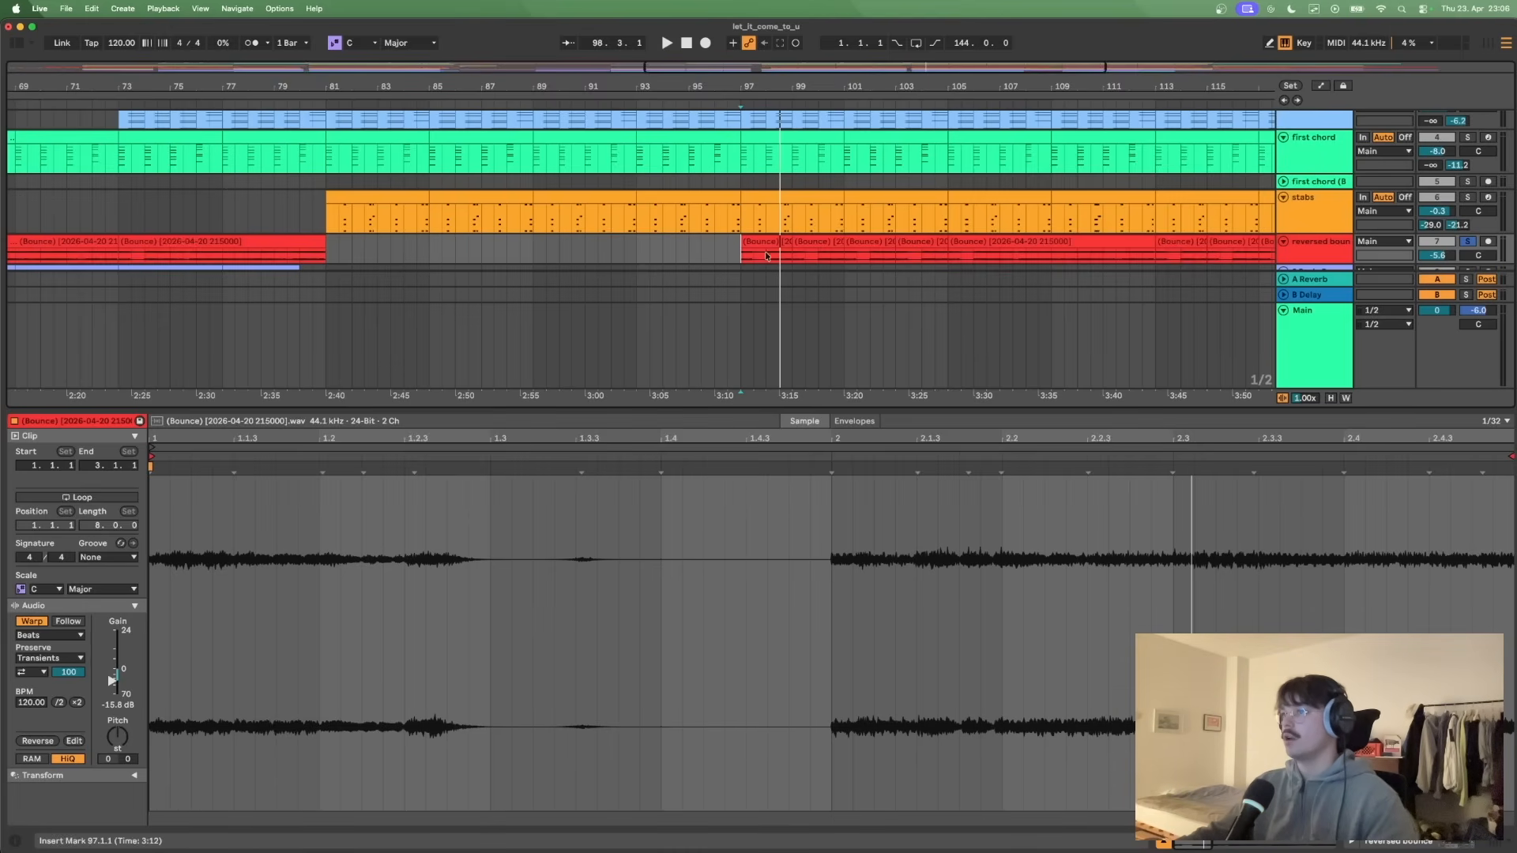
key(space)
click(1311, 246)
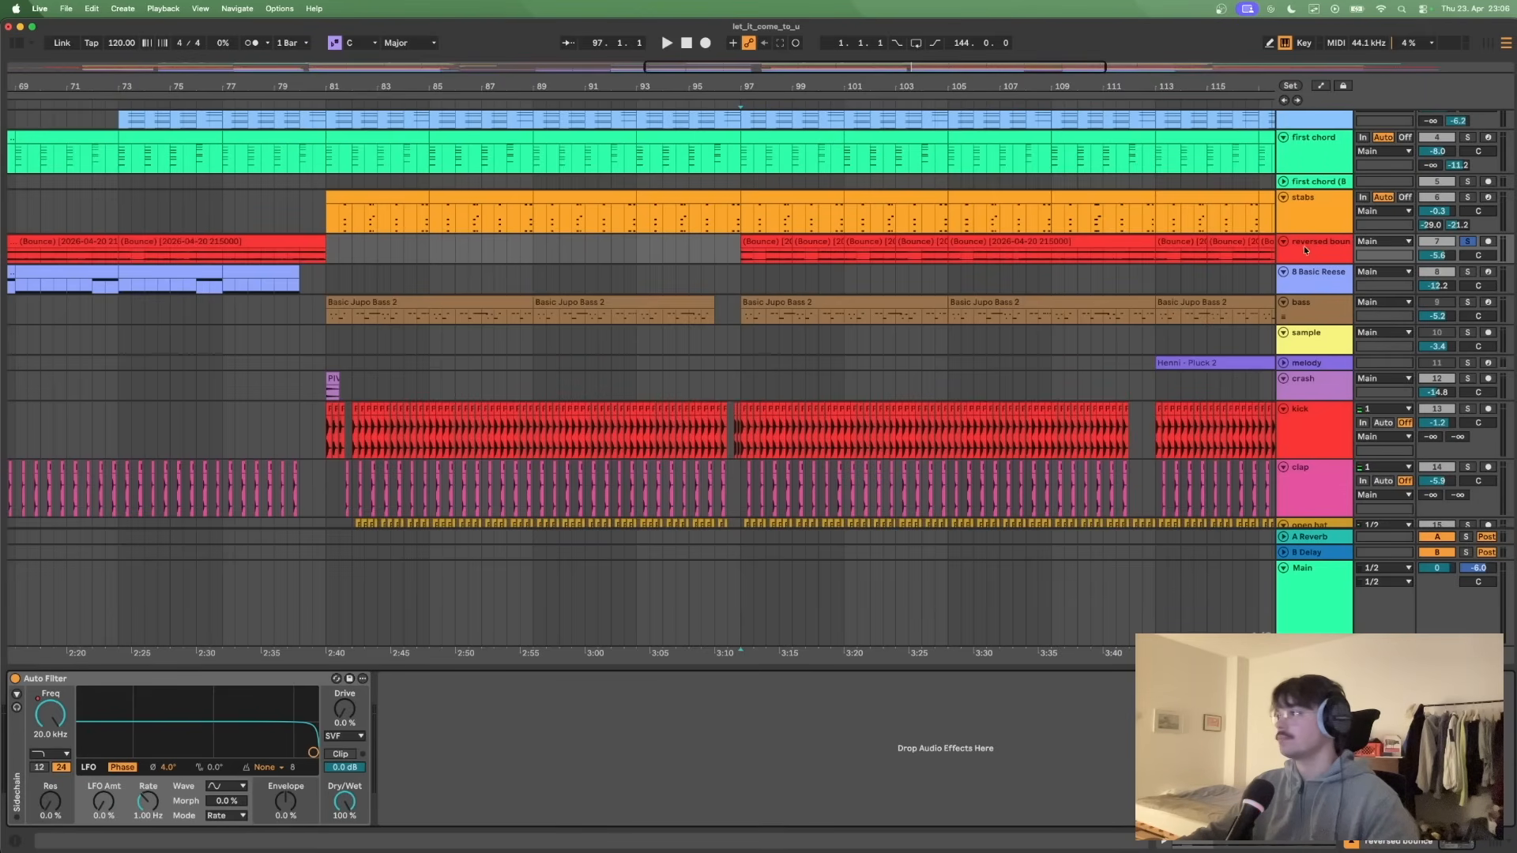
- Select bars 97 to 105, solo stabs, first chord and offbeat chord along with reversed bounce, play them, and stop
scroll(822, 258, up, 2)
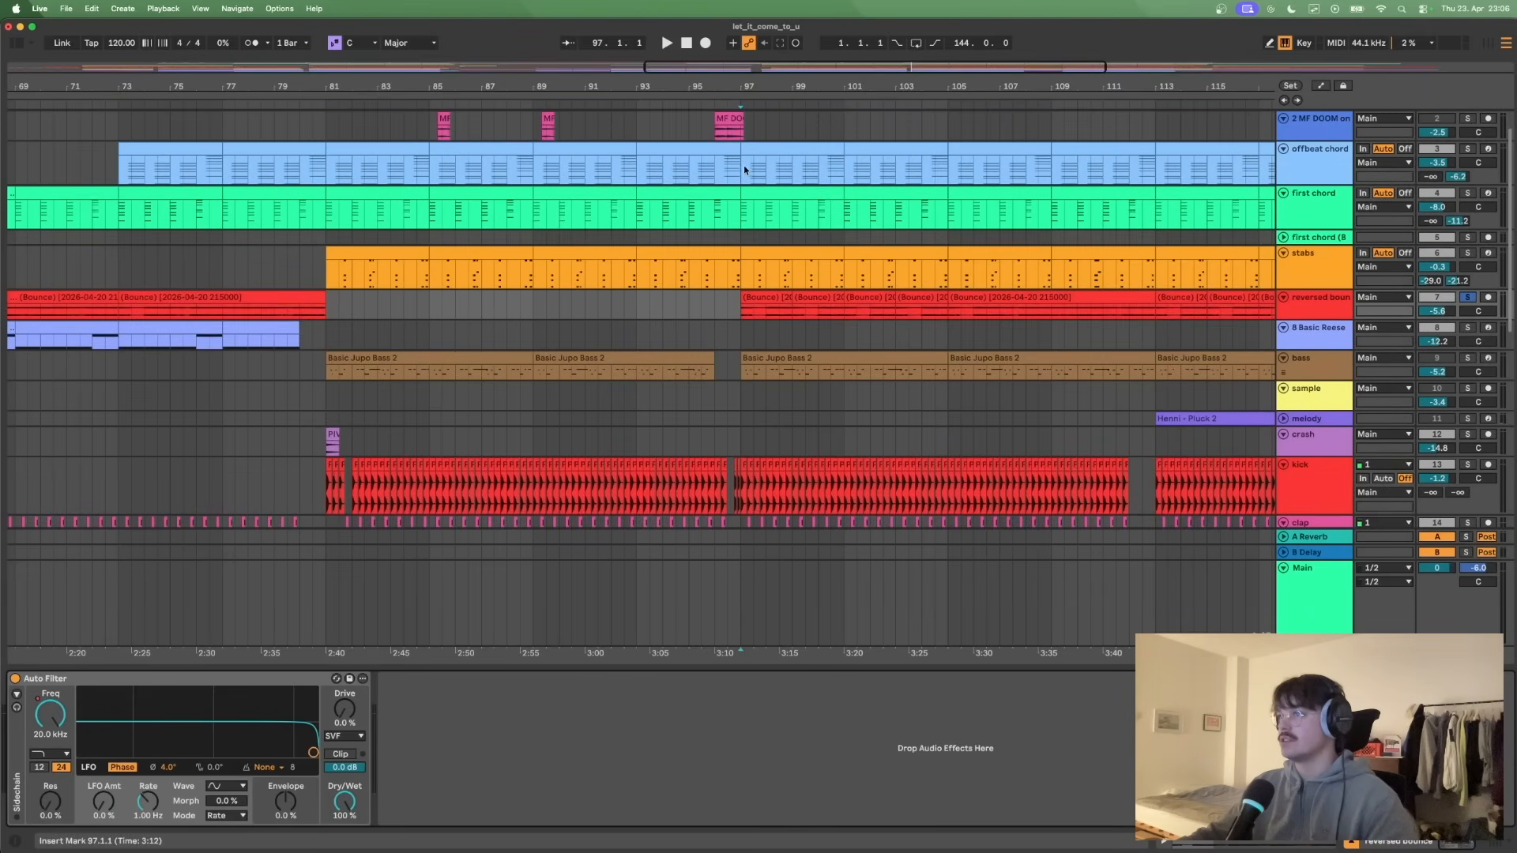
drag(739, 158, 948, 323)
click(1467, 253)
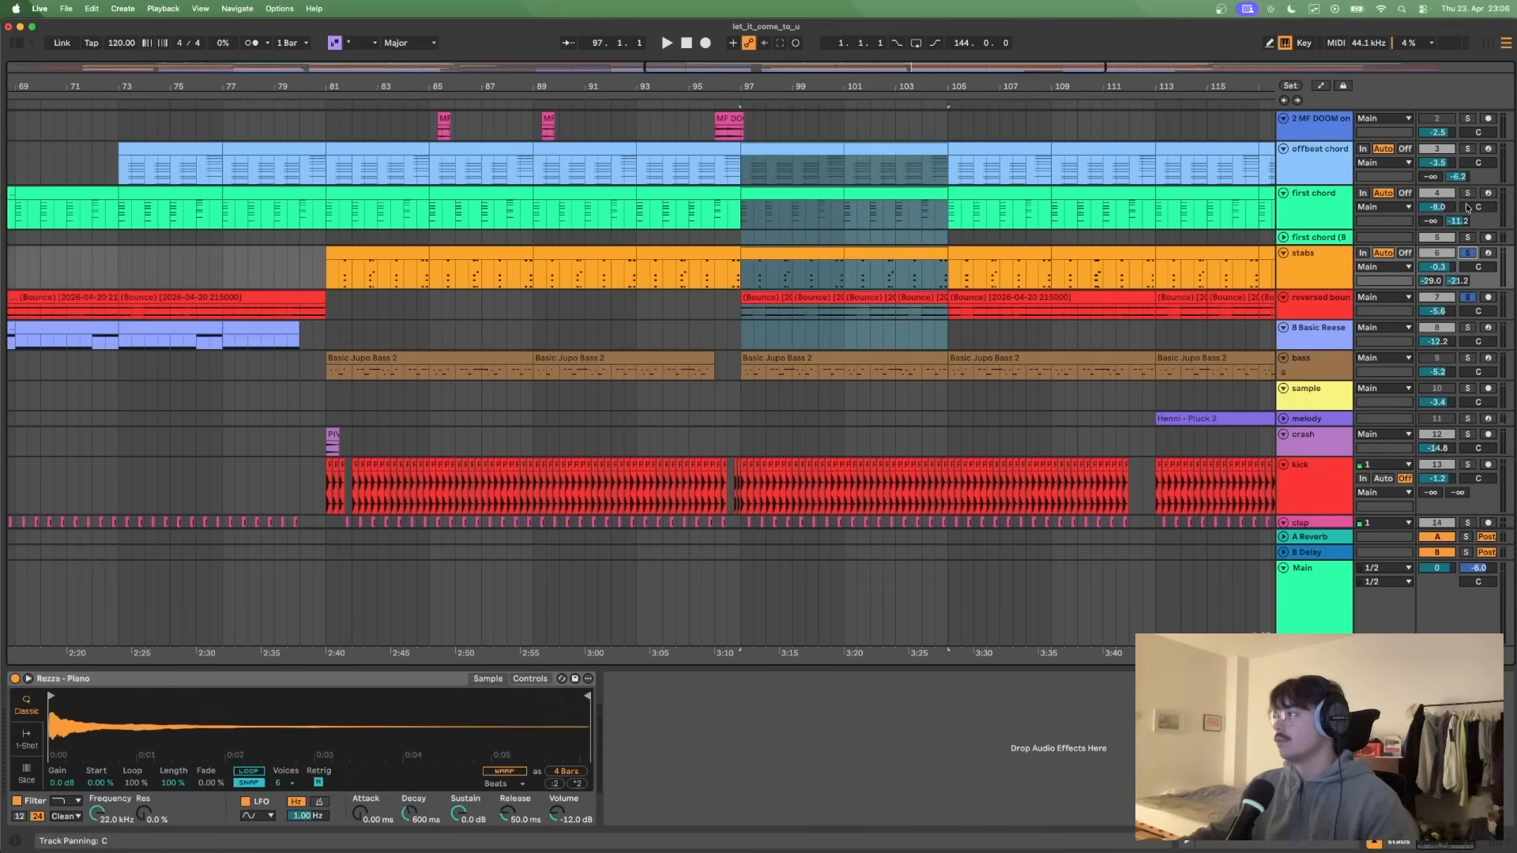
click(1467, 192)
click(1467, 148)
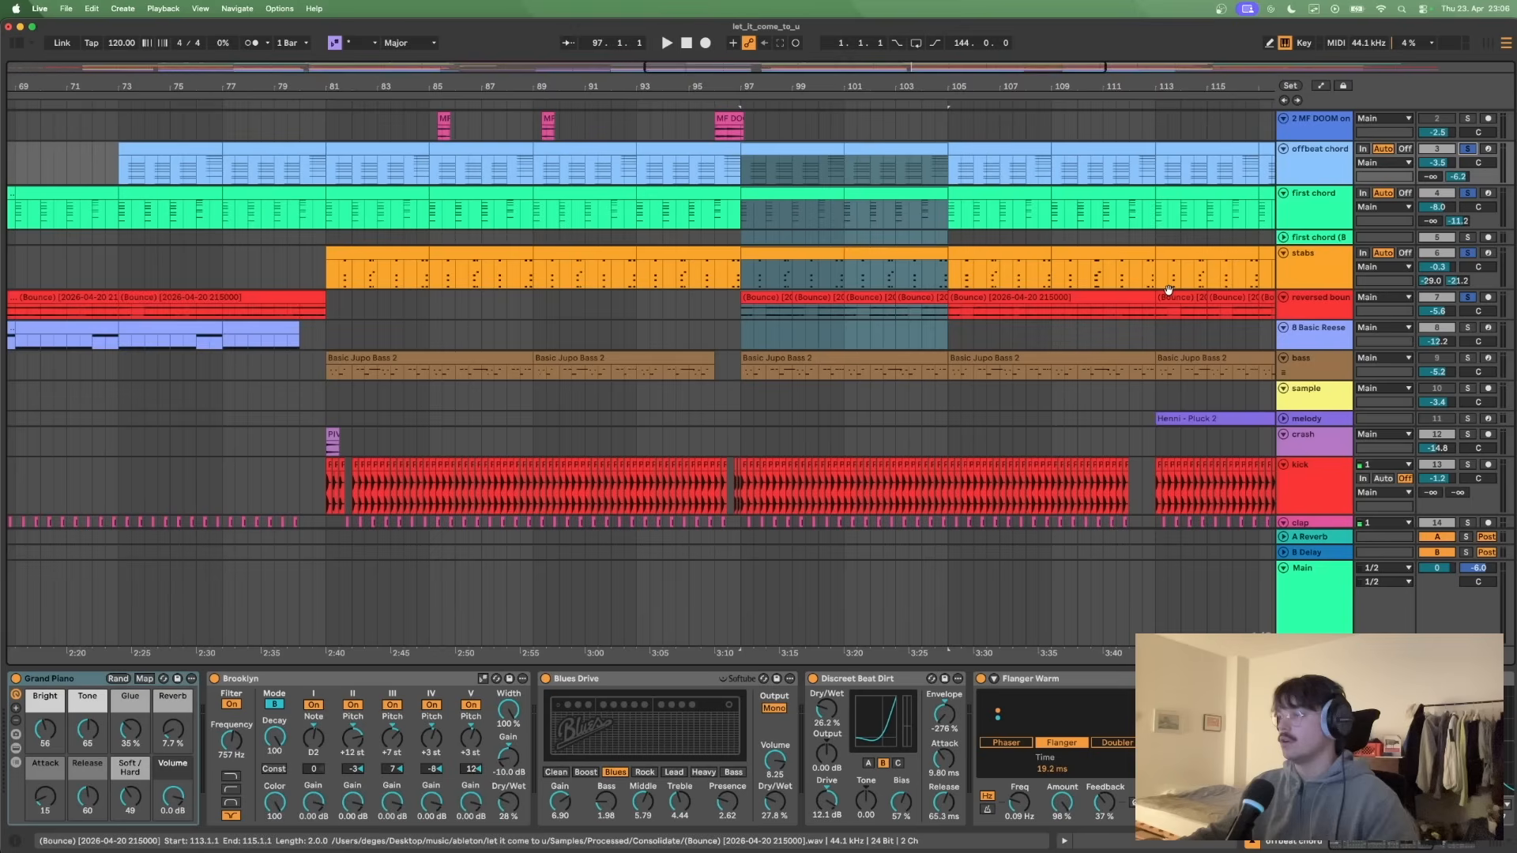
key(space)
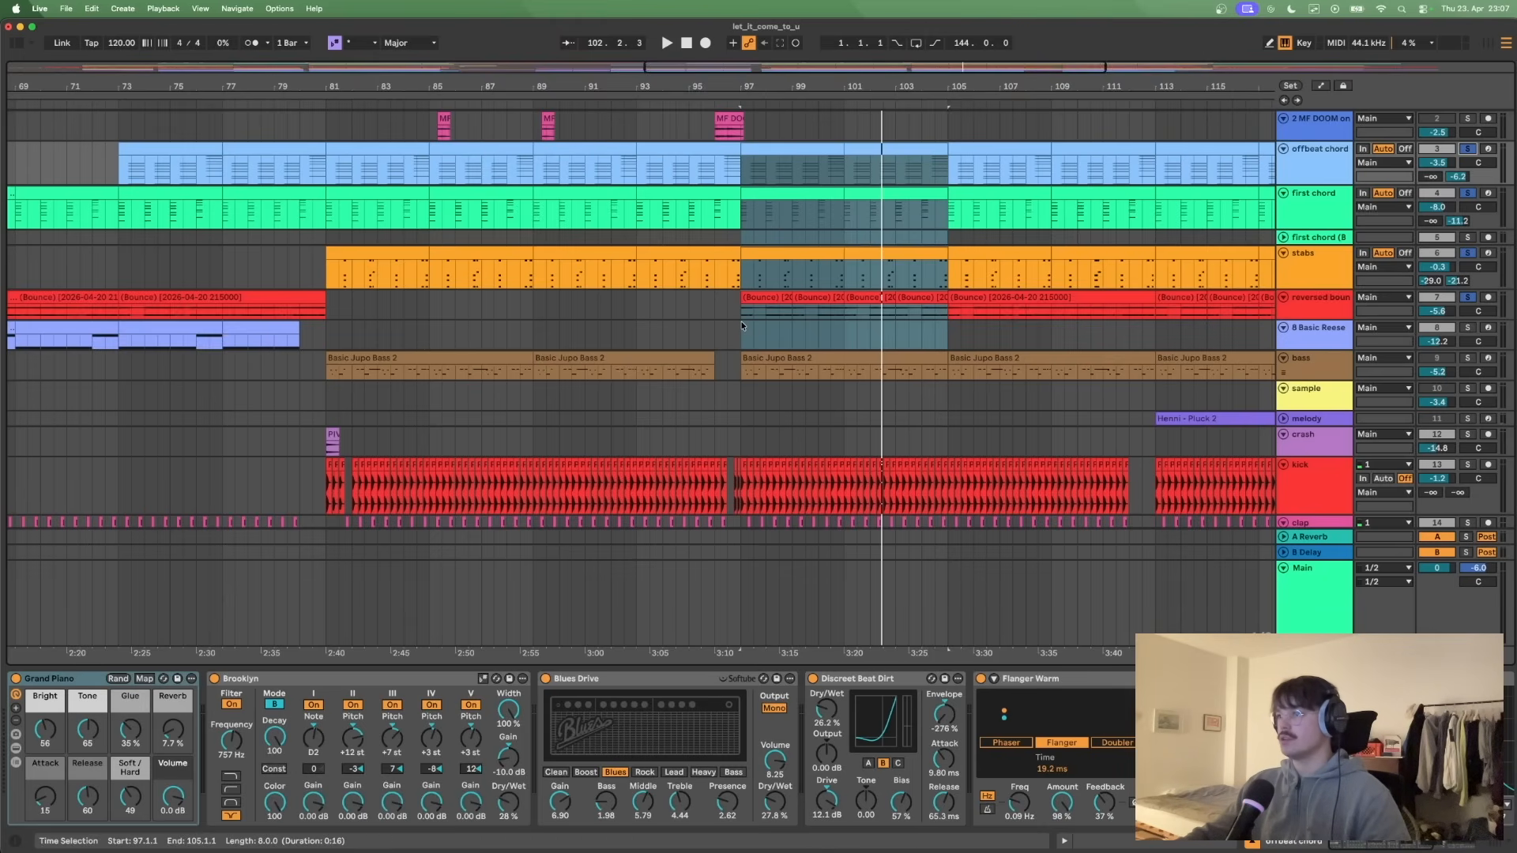
- Unfold the melody track, open its Henni - Pluck 2 clip at bar 113 in an enlarged note editor, and solo only that track
scroll(742, 325, up, 1)
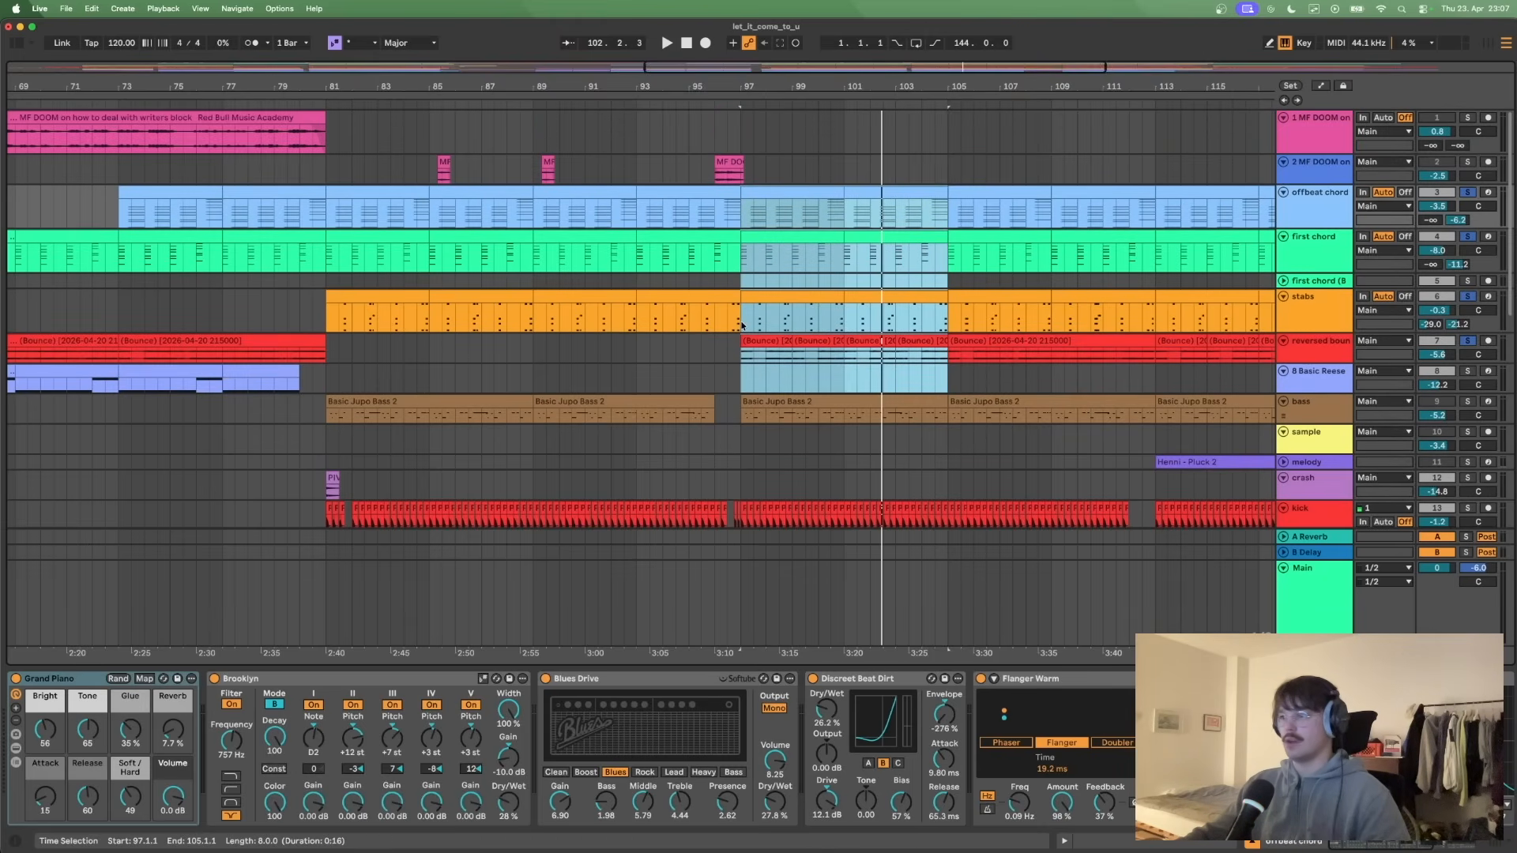
scroll(742, 324, down, 4)
click(1285, 304)
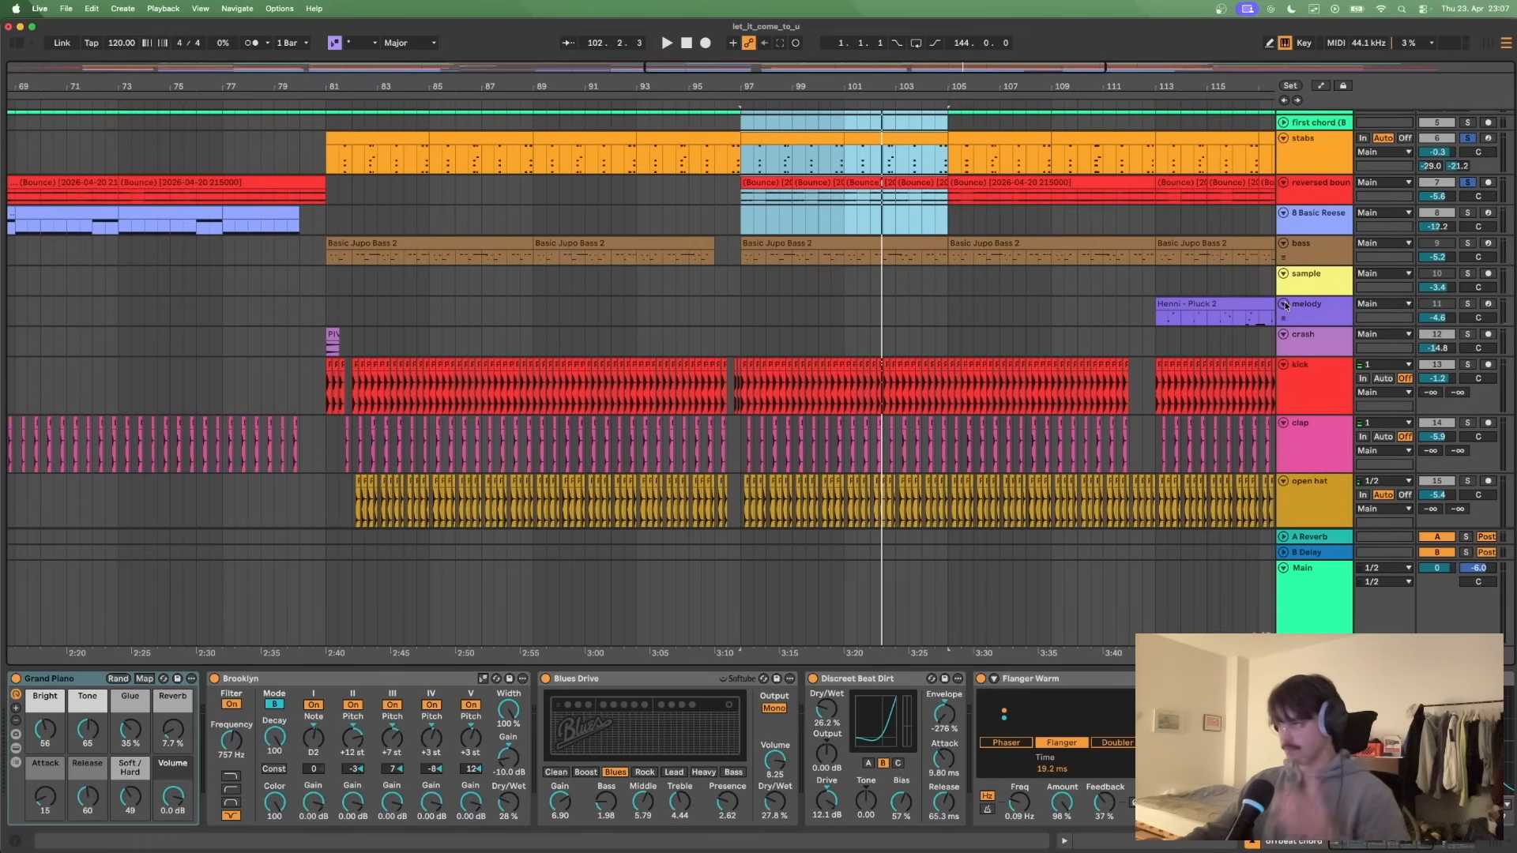
scroll(1200, 301, right, 6)
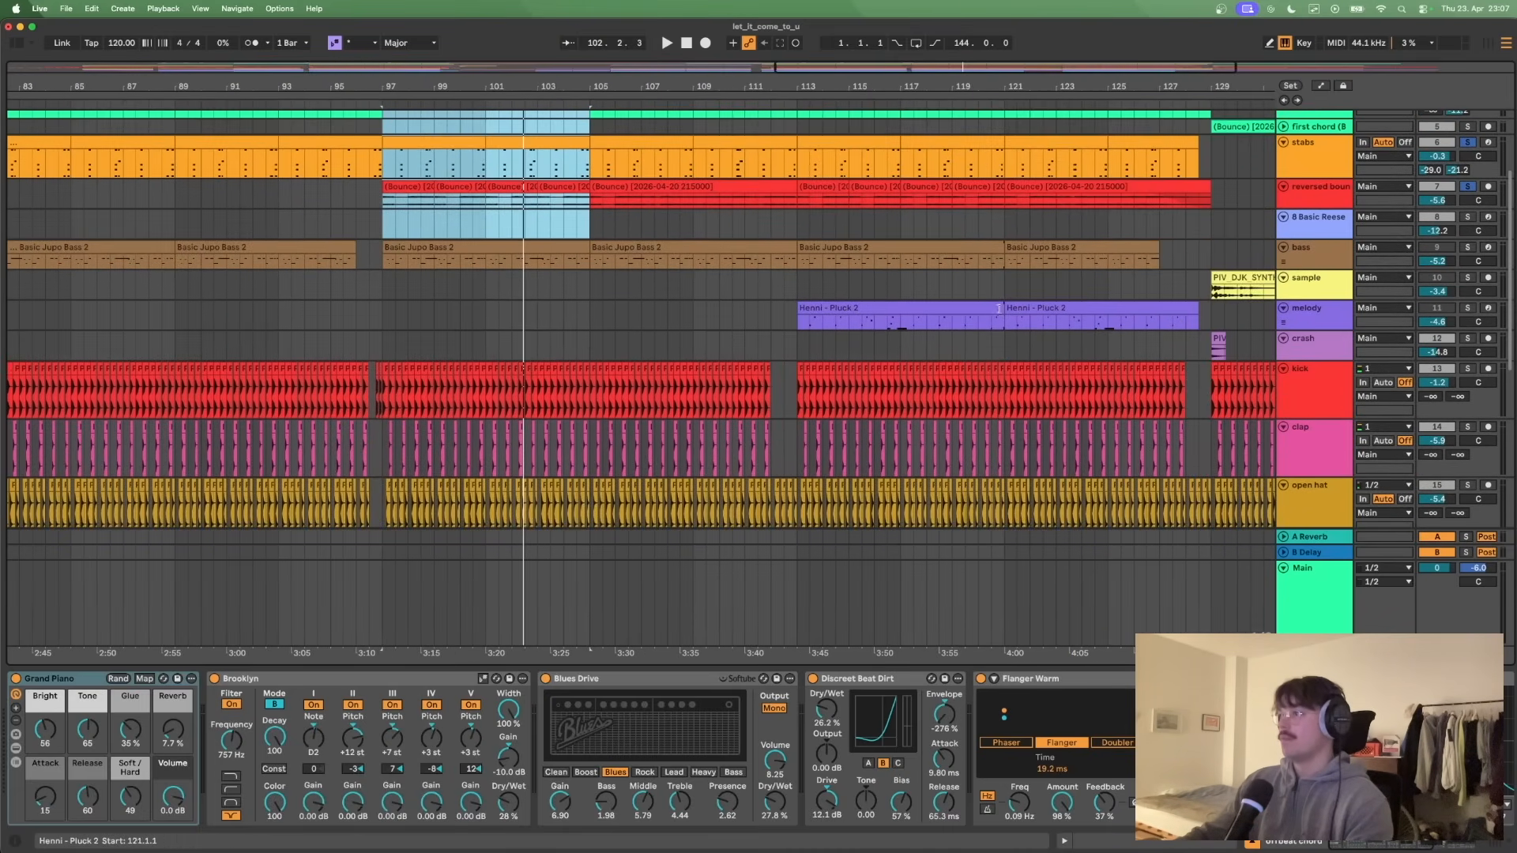
double_click(982, 309)
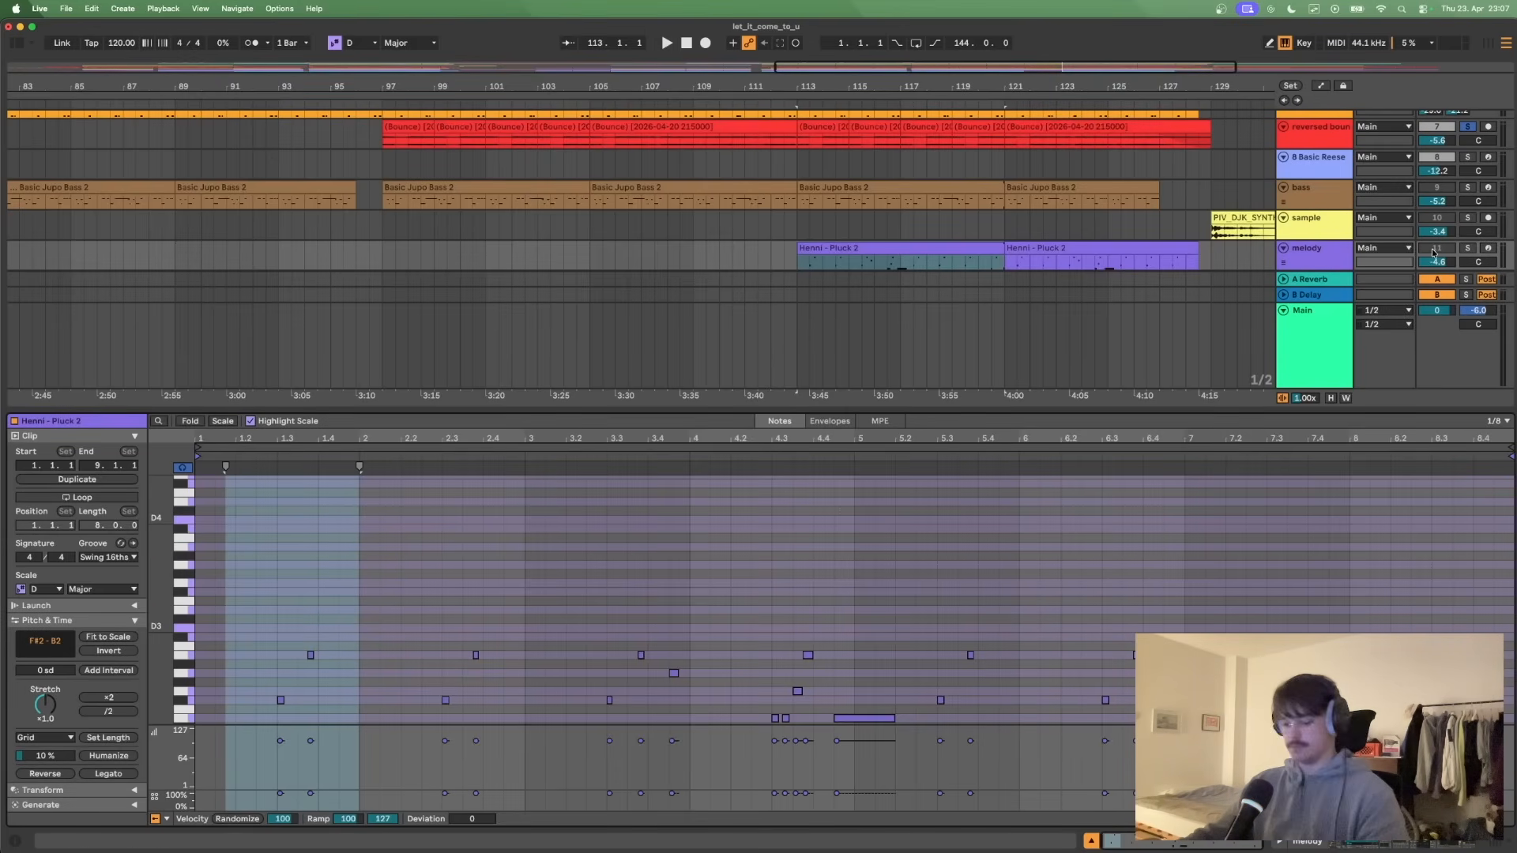
click(1468, 248)
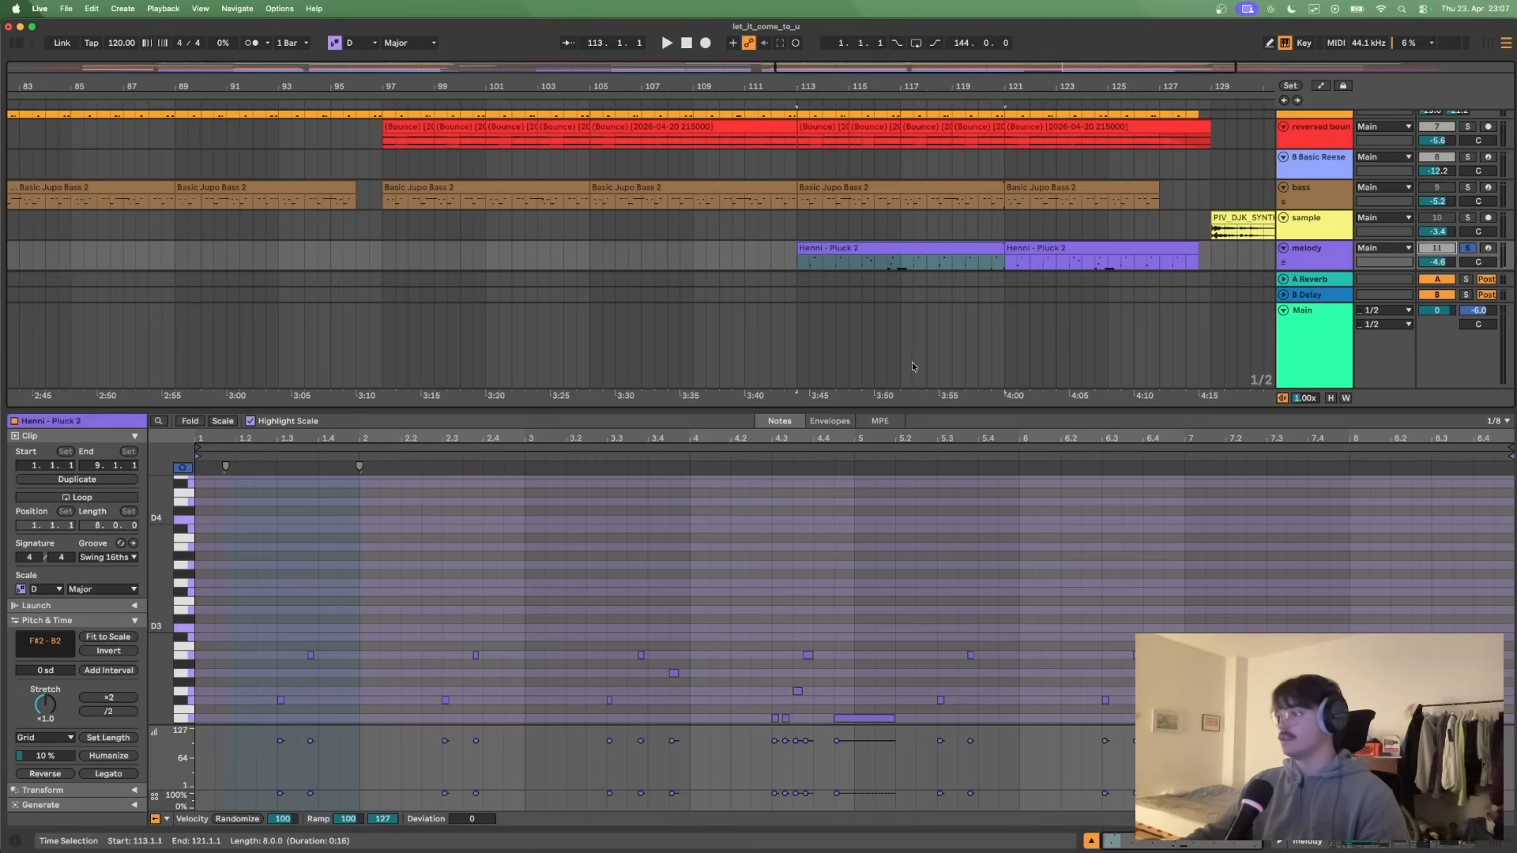
drag(646, 410, 646, 204)
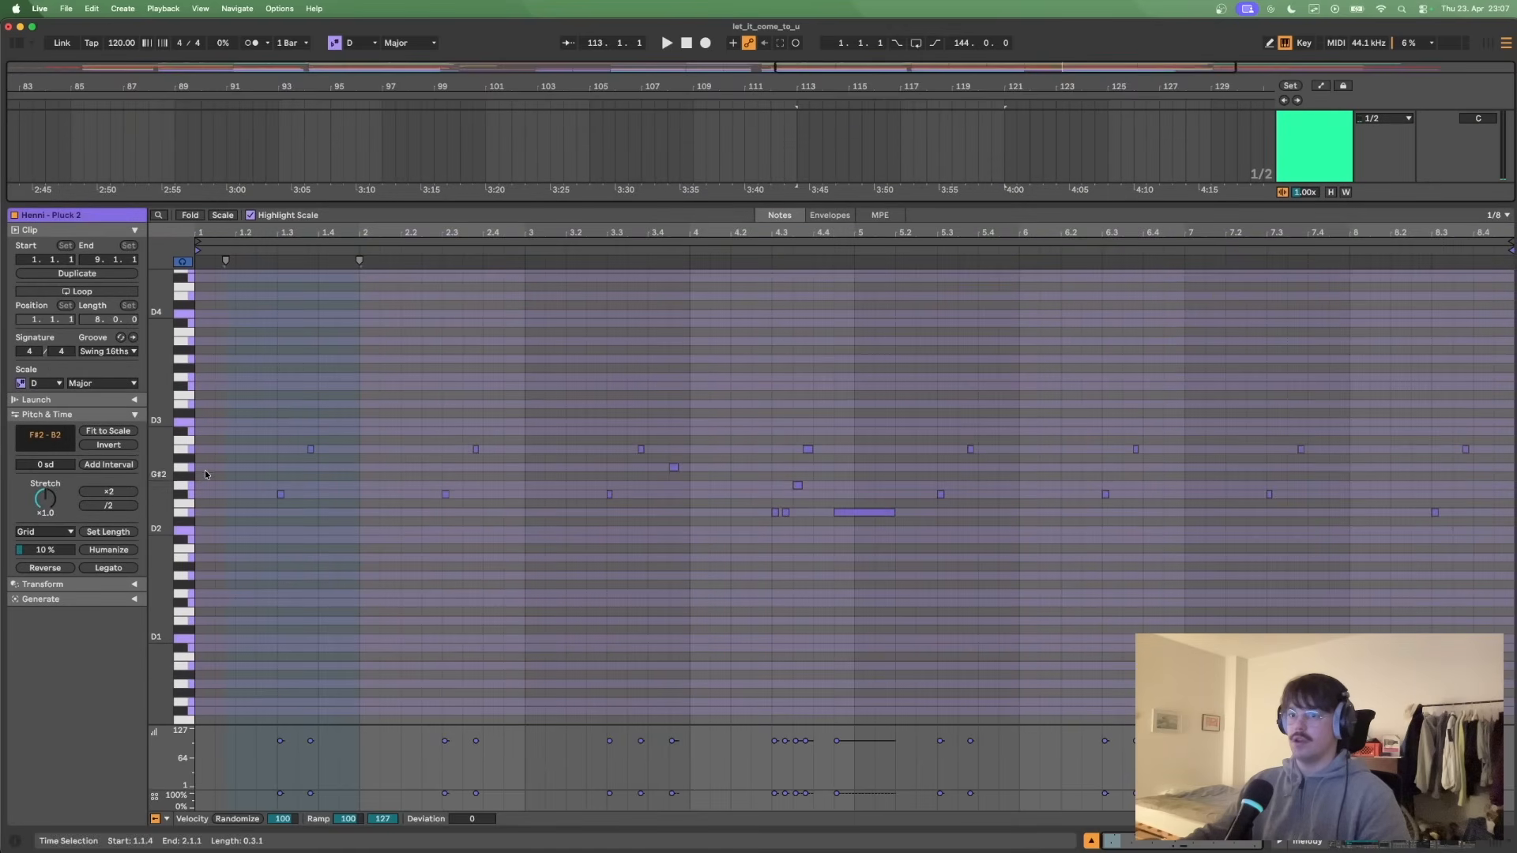
- Play the soloed melody clip from its start at bar 113, and stop
key(space)
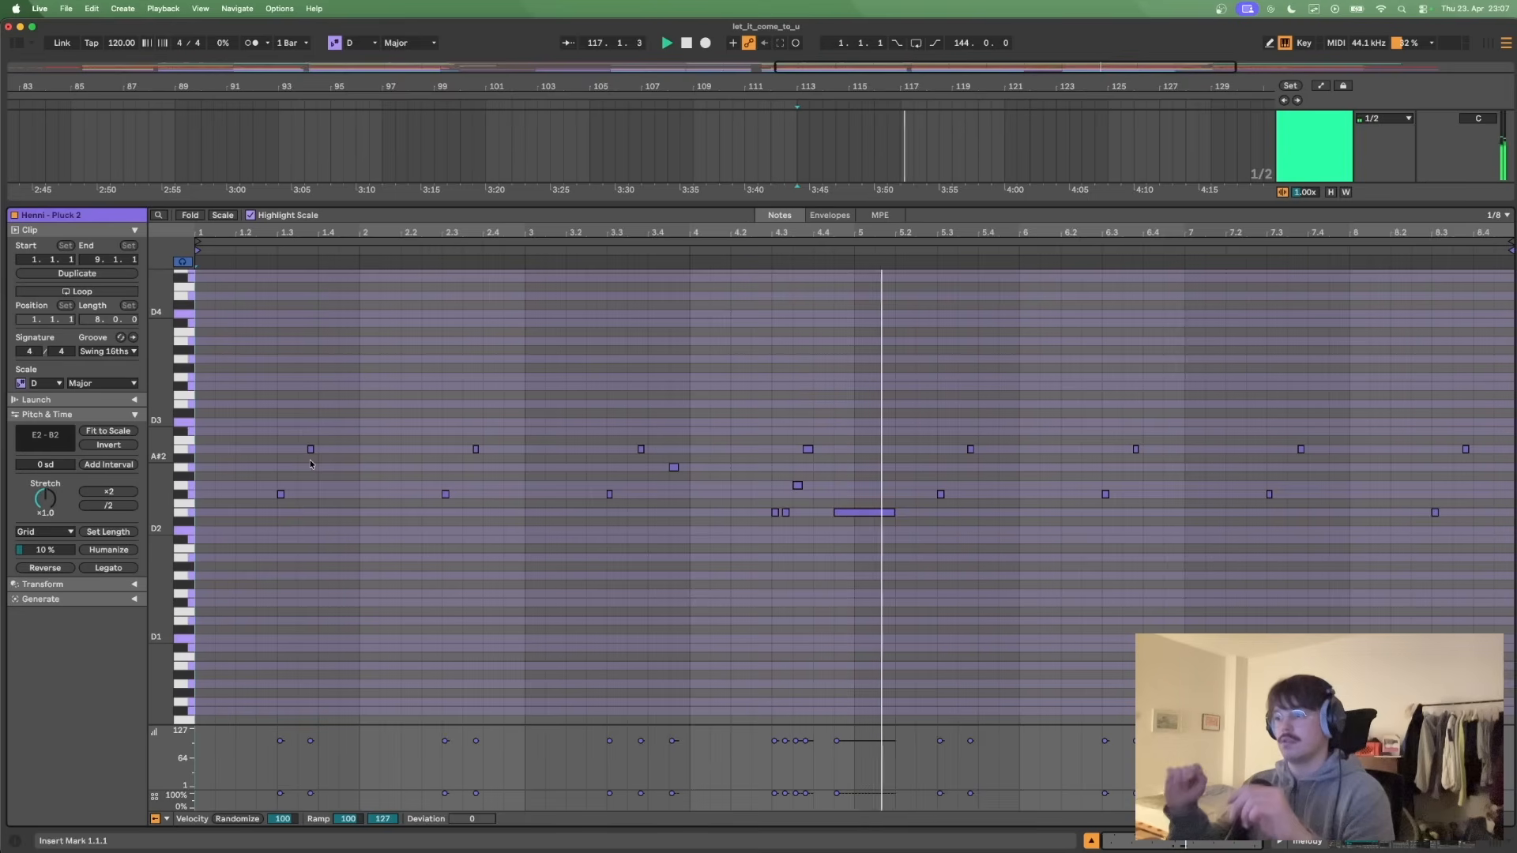
key(space)
click(198, 468)
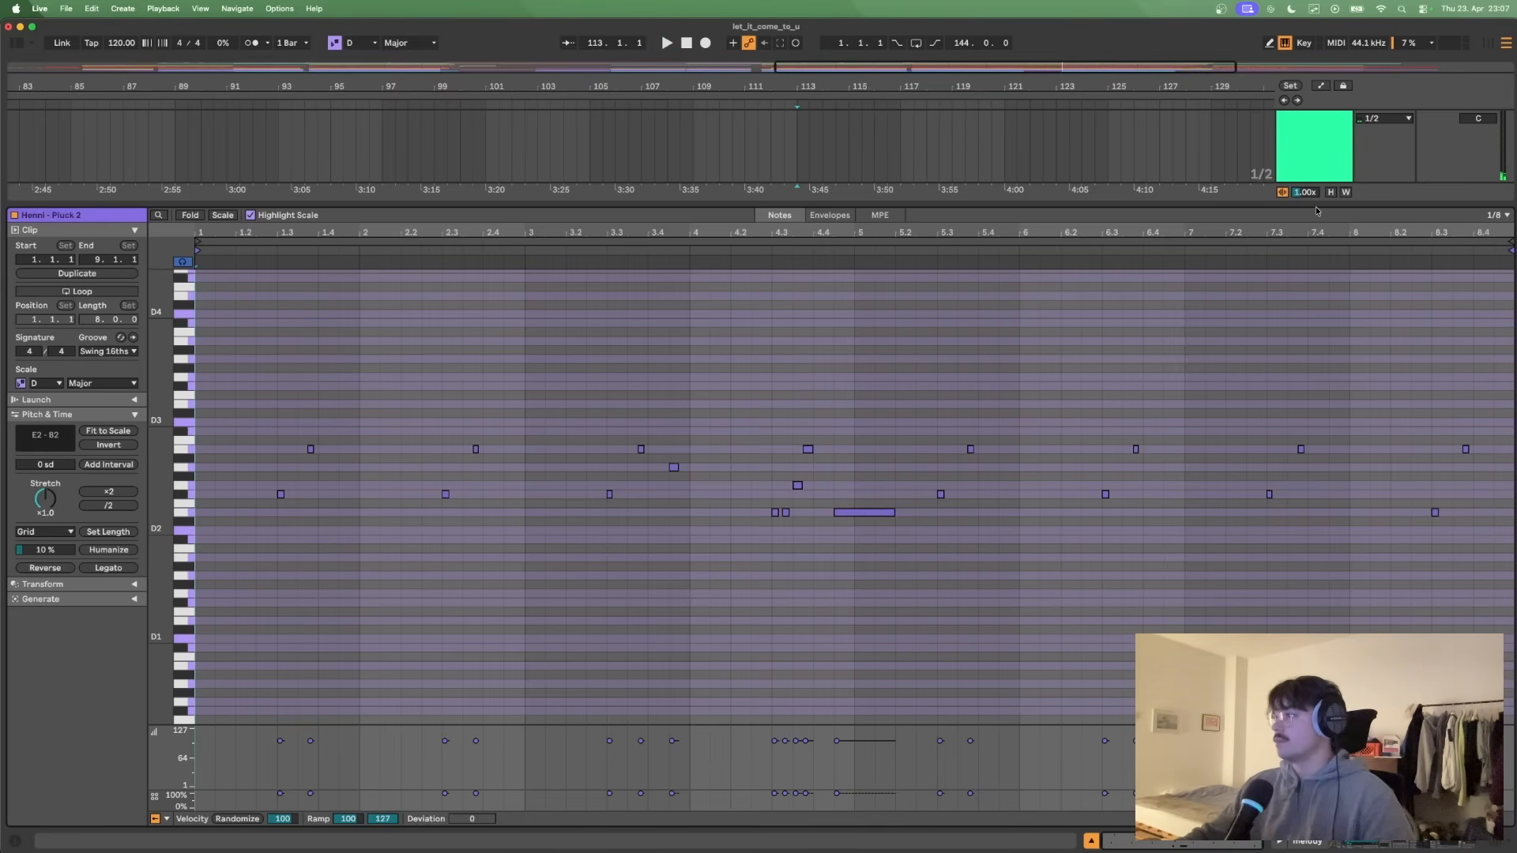
- Shrink the note editor, open the melody track's device chain, and examine the Scale device and Henni - Pluck sampler
drag(1316, 203, 1321, 515)
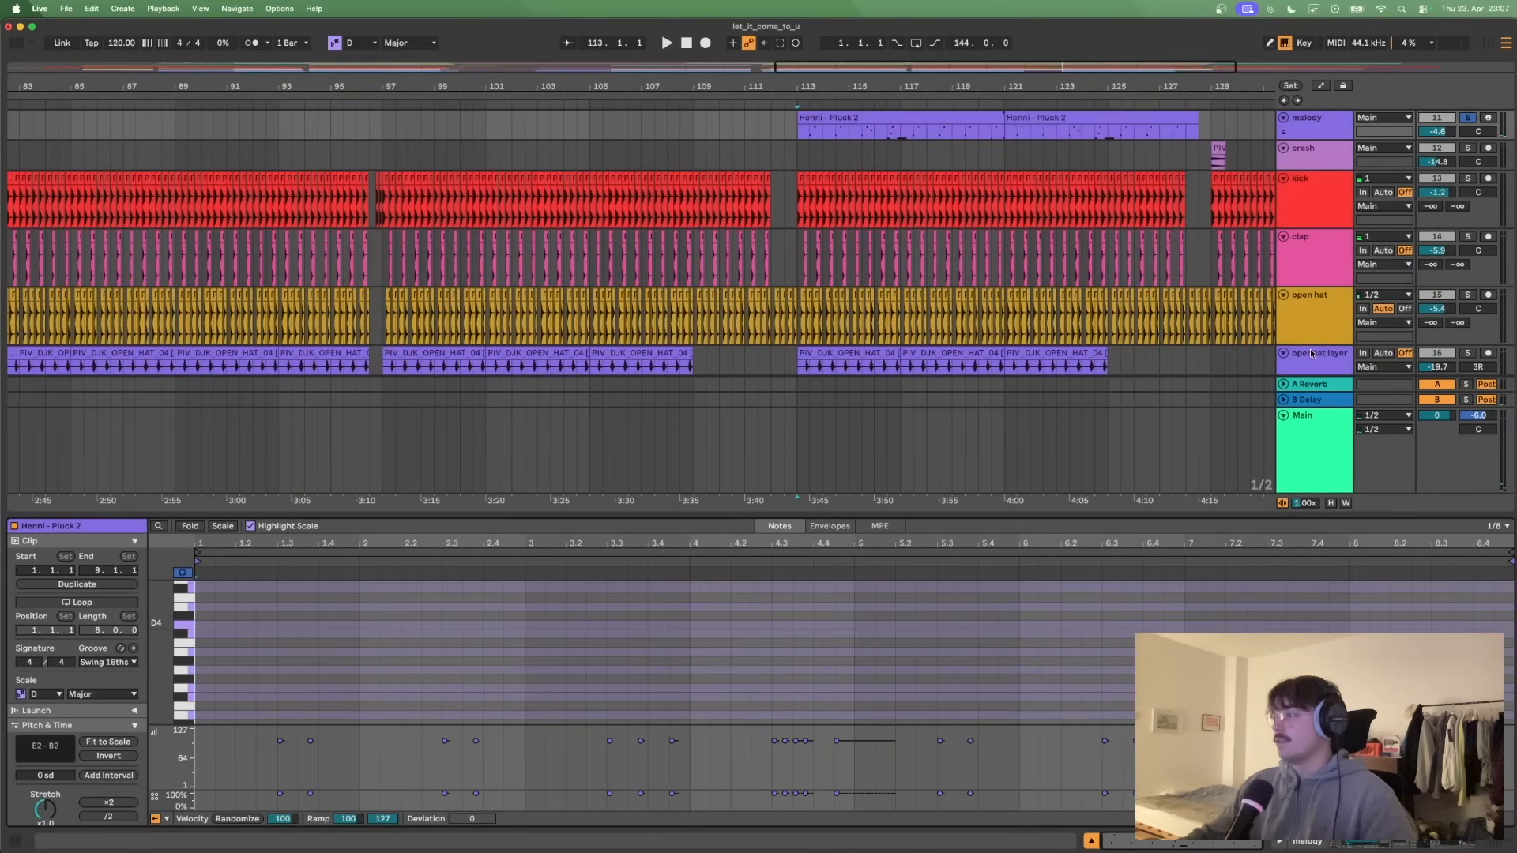
scroll(1297, 222, up, 1)
click(1308, 159)
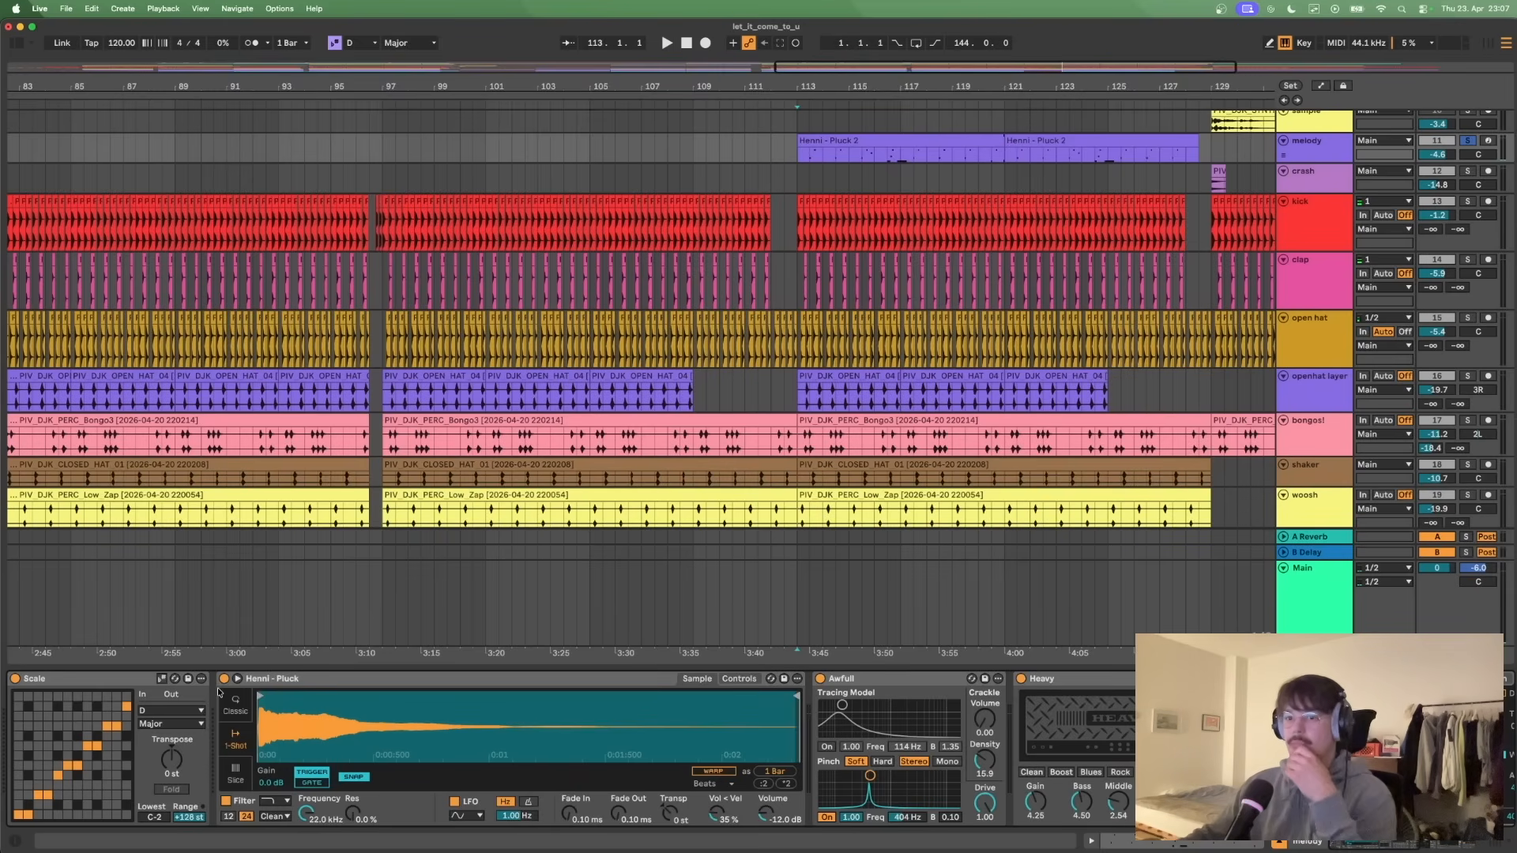
click(128, 680)
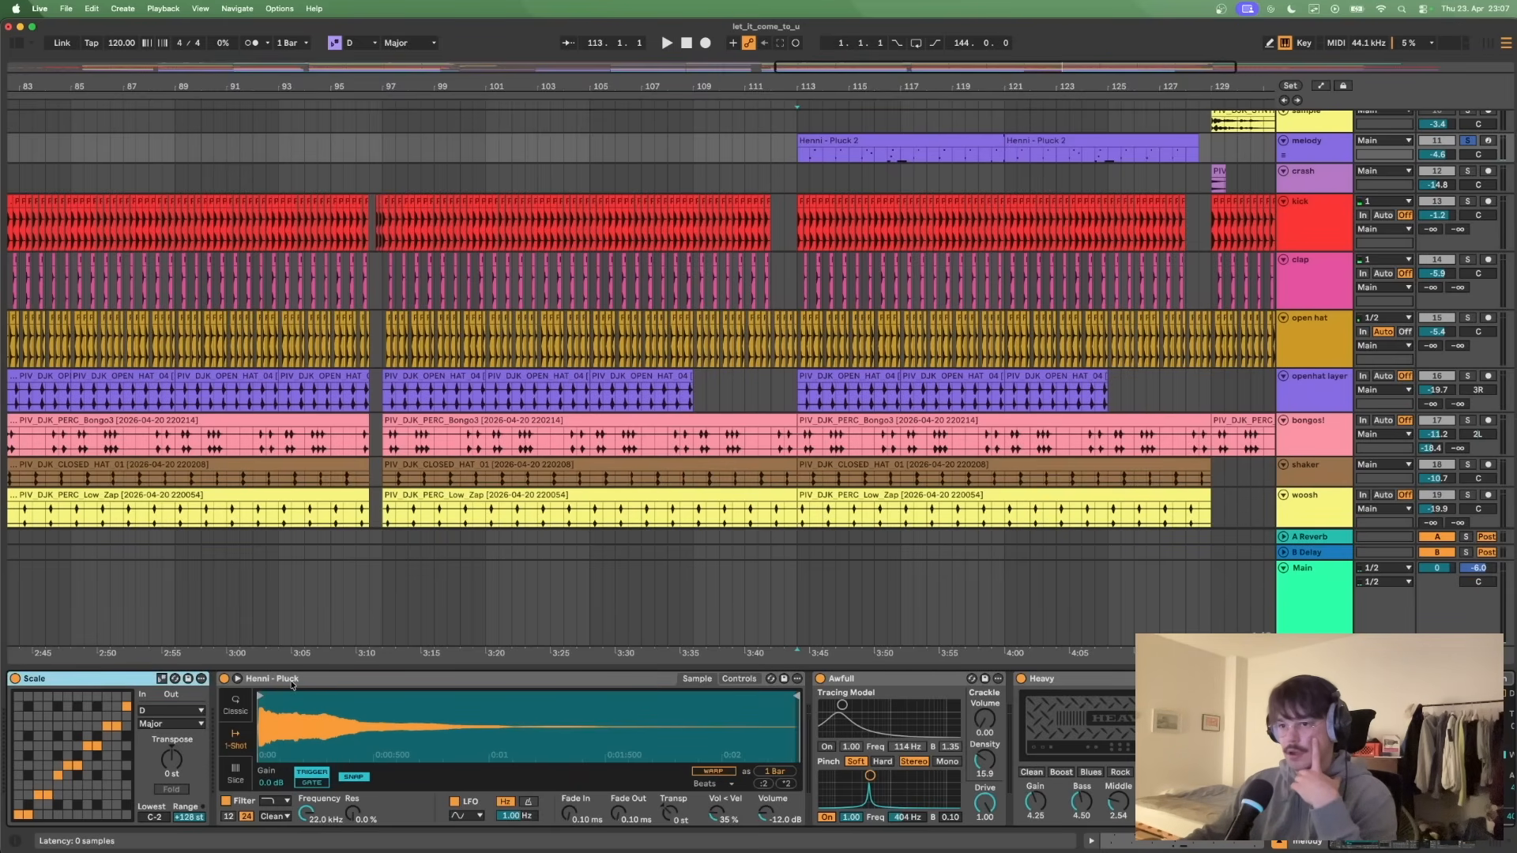
click(365, 678)
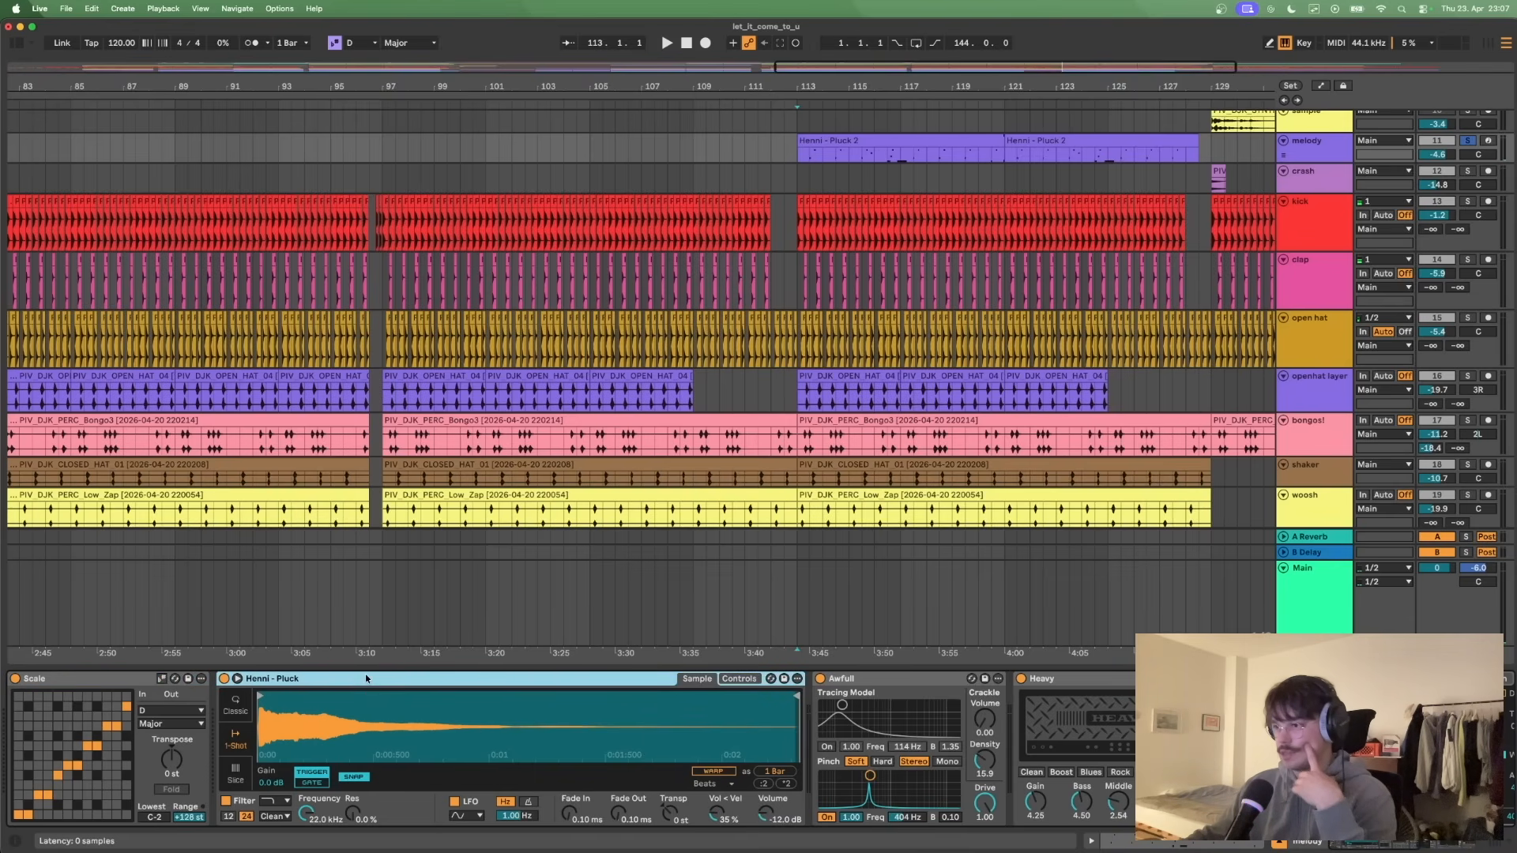
- Examine the Awfull, Heavy and A Bit Tipsy effects in the melody track's device chain
scroll(474, 735, right, 10)
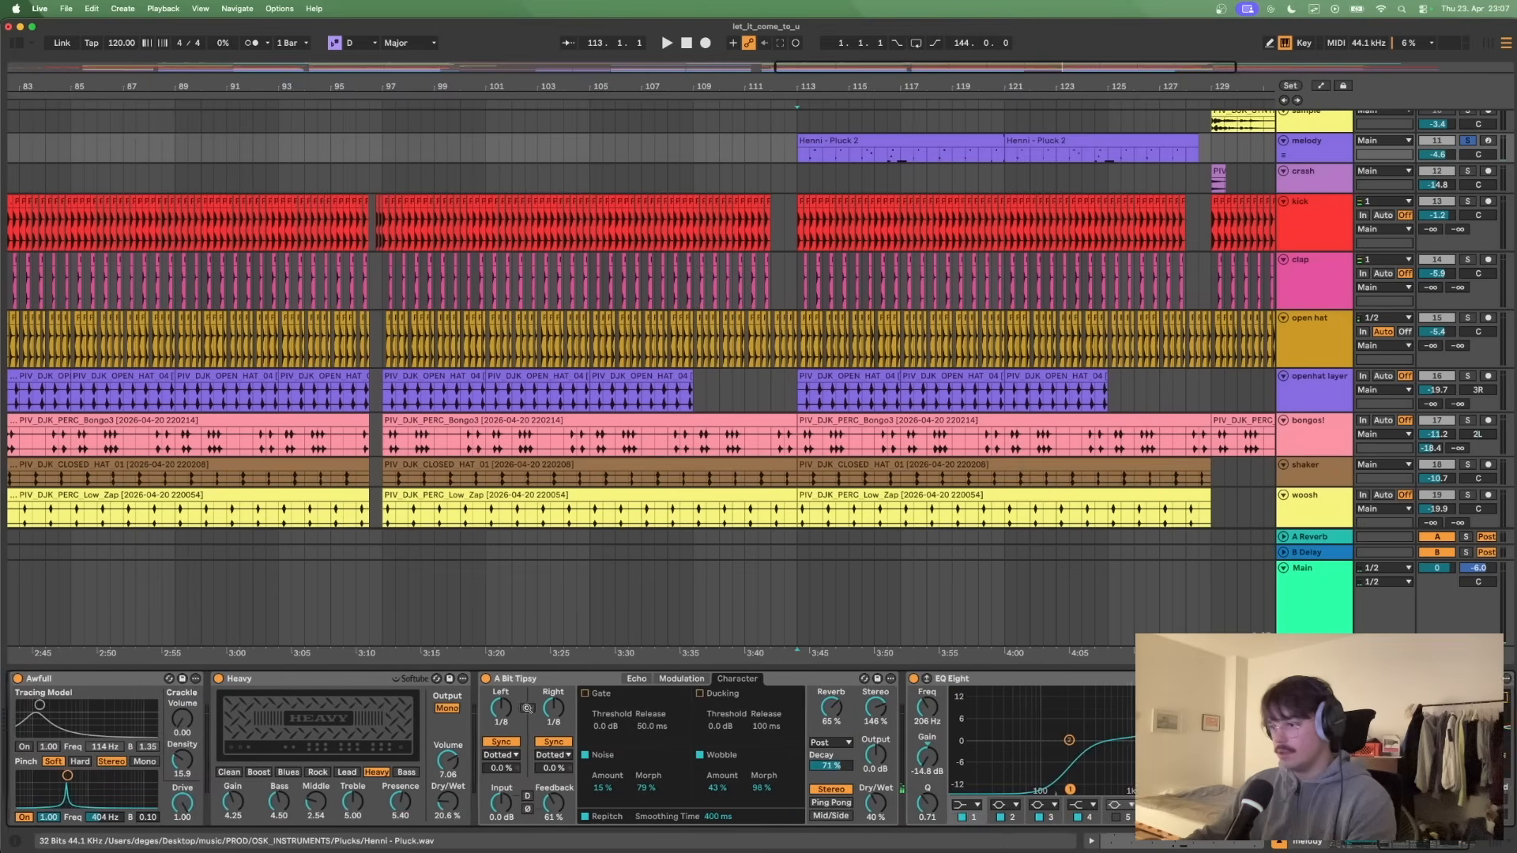
scroll(525, 705, left, 5)
click(403, 681)
click(633, 679)
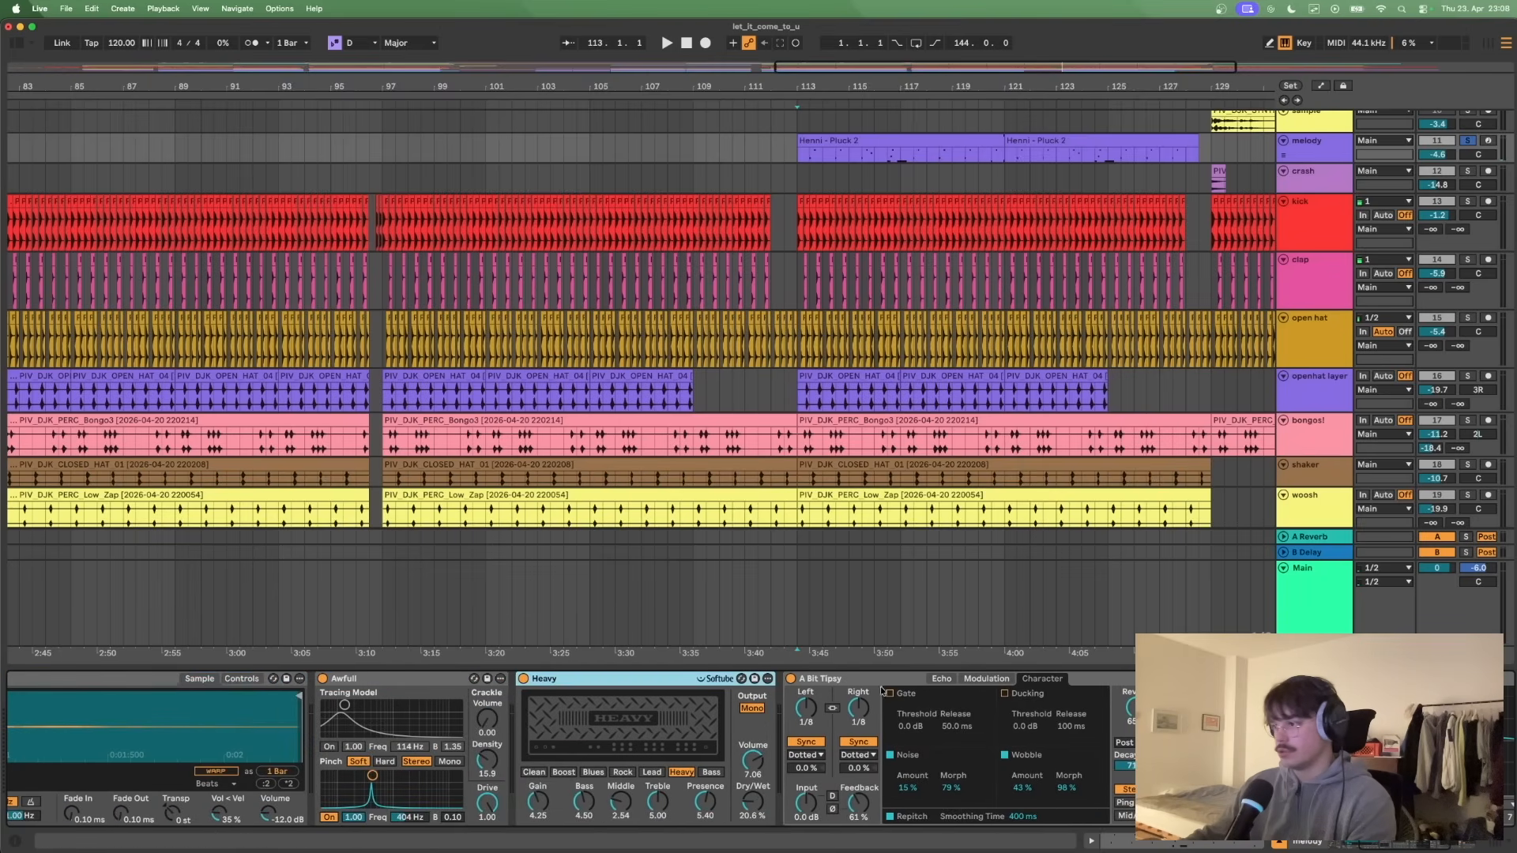
click(867, 676)
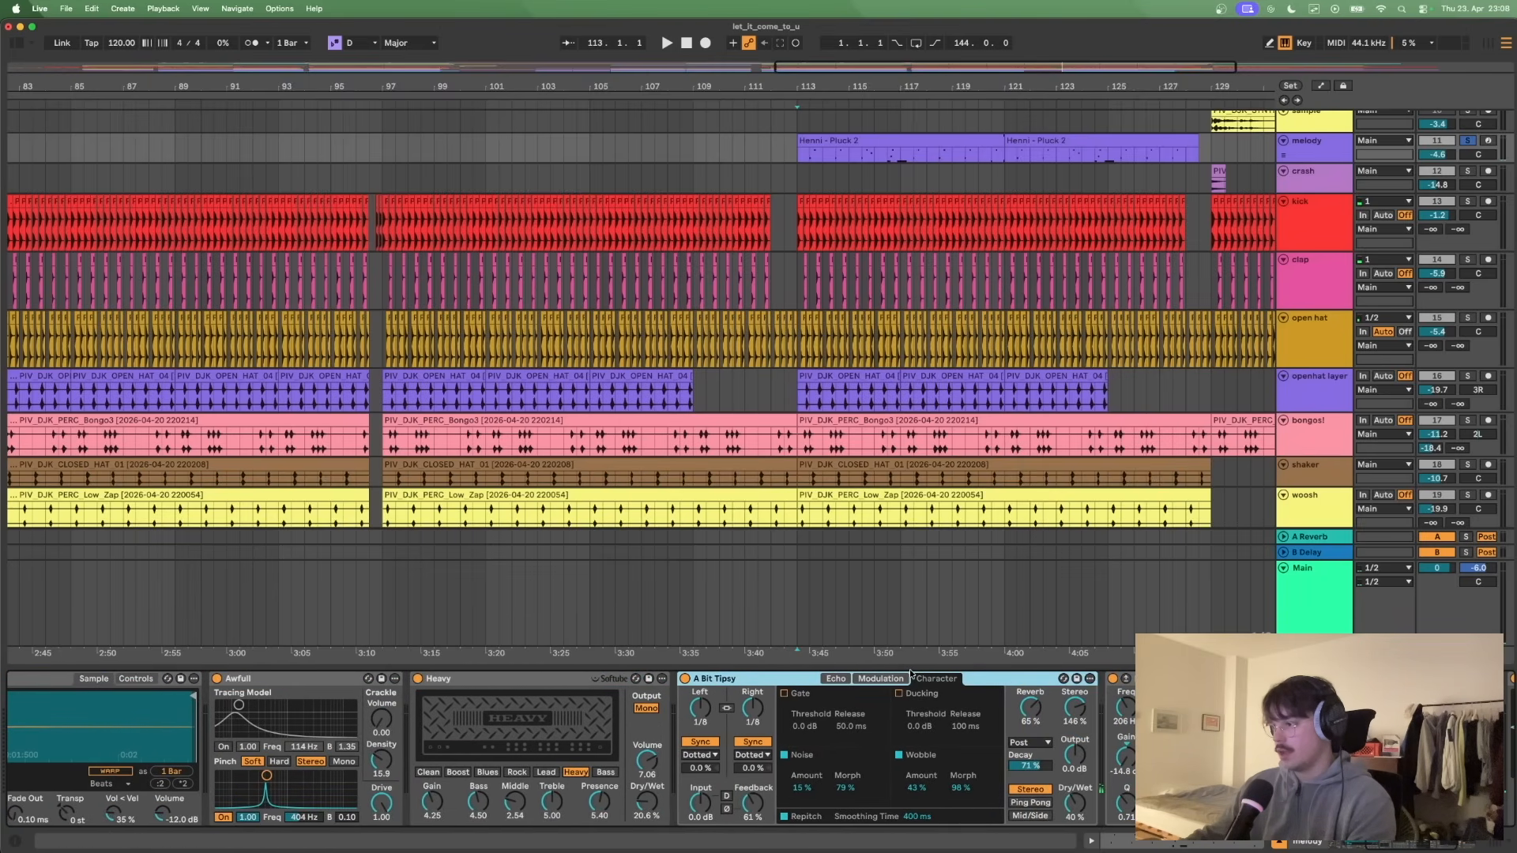
- Move the Pan Bounce device in the melody track's chain to between Heavy and A Bit Tipsy
click(977, 676)
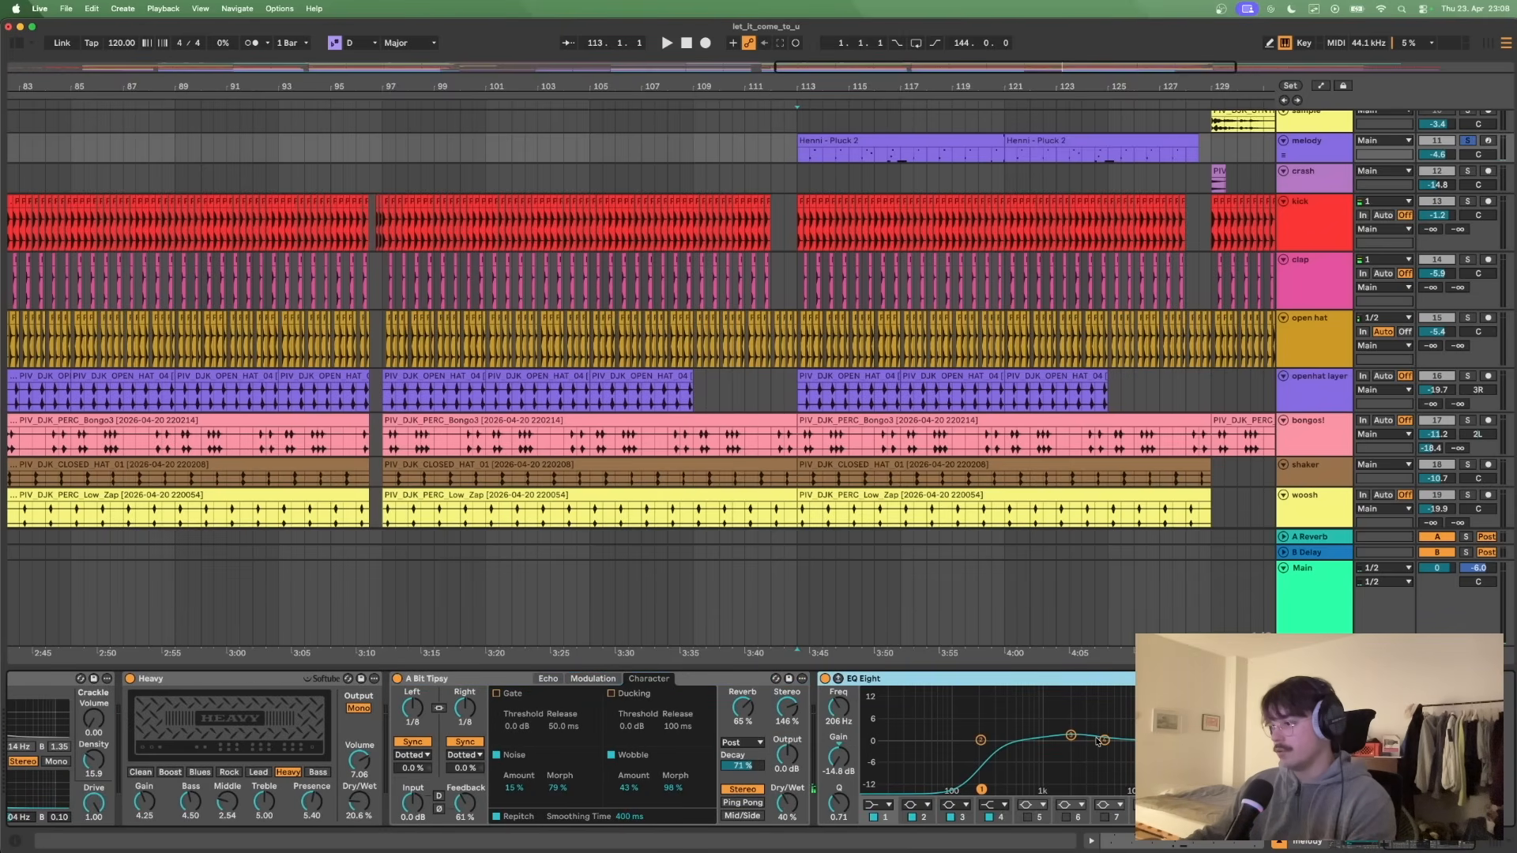
click(1272, 678)
drag(1272, 678, 386, 696)
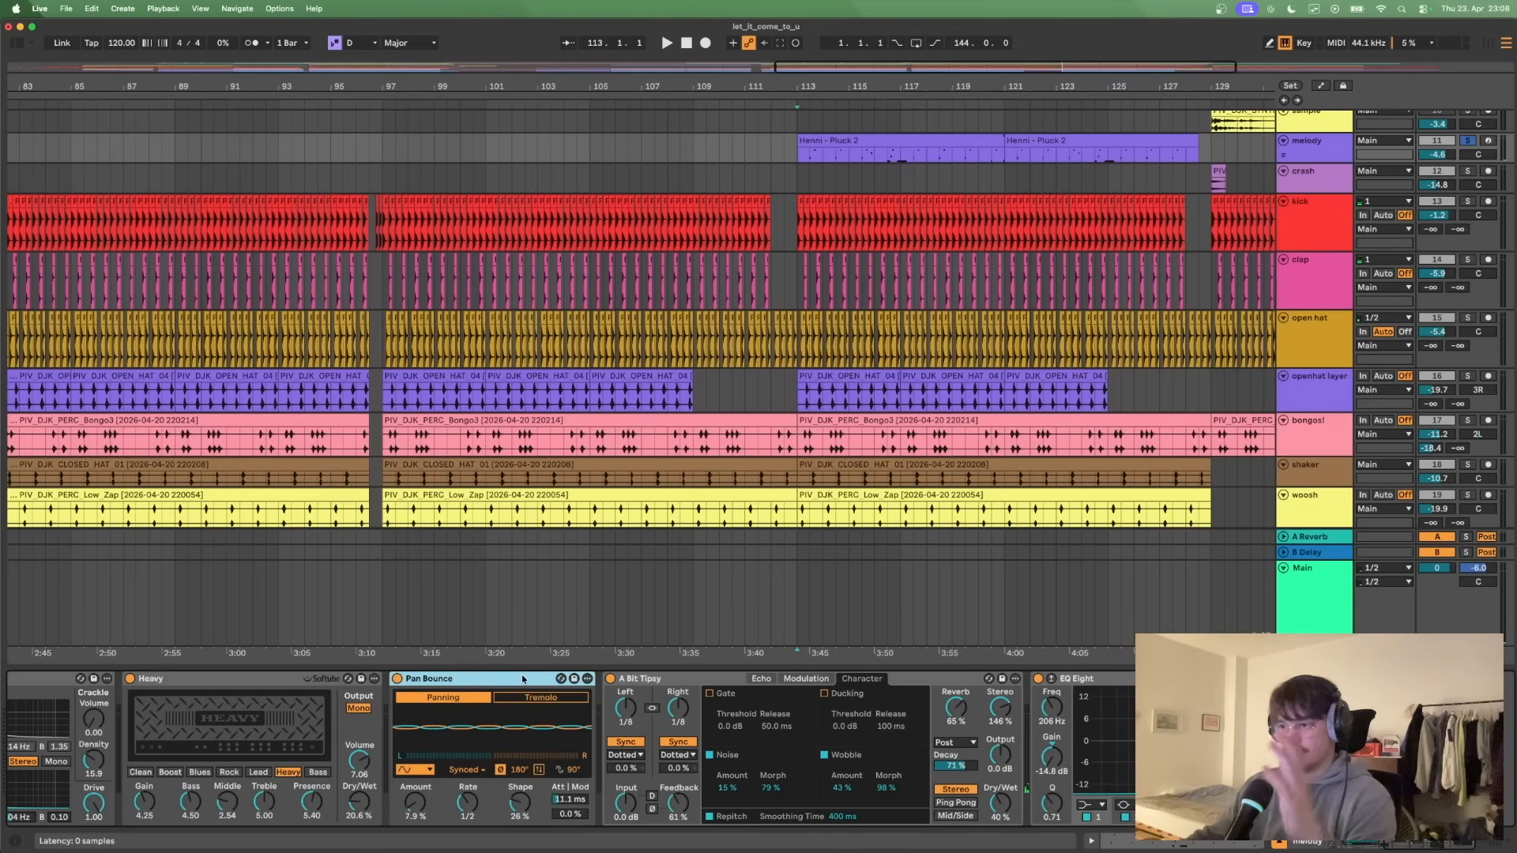
- Bypass the Awfull, Heavy, Pan Bounce, A Bit Tipsy and EQ Eight effects on the melody track
scroll(522, 678, left, 2)
scroll(523, 678, left, 15)
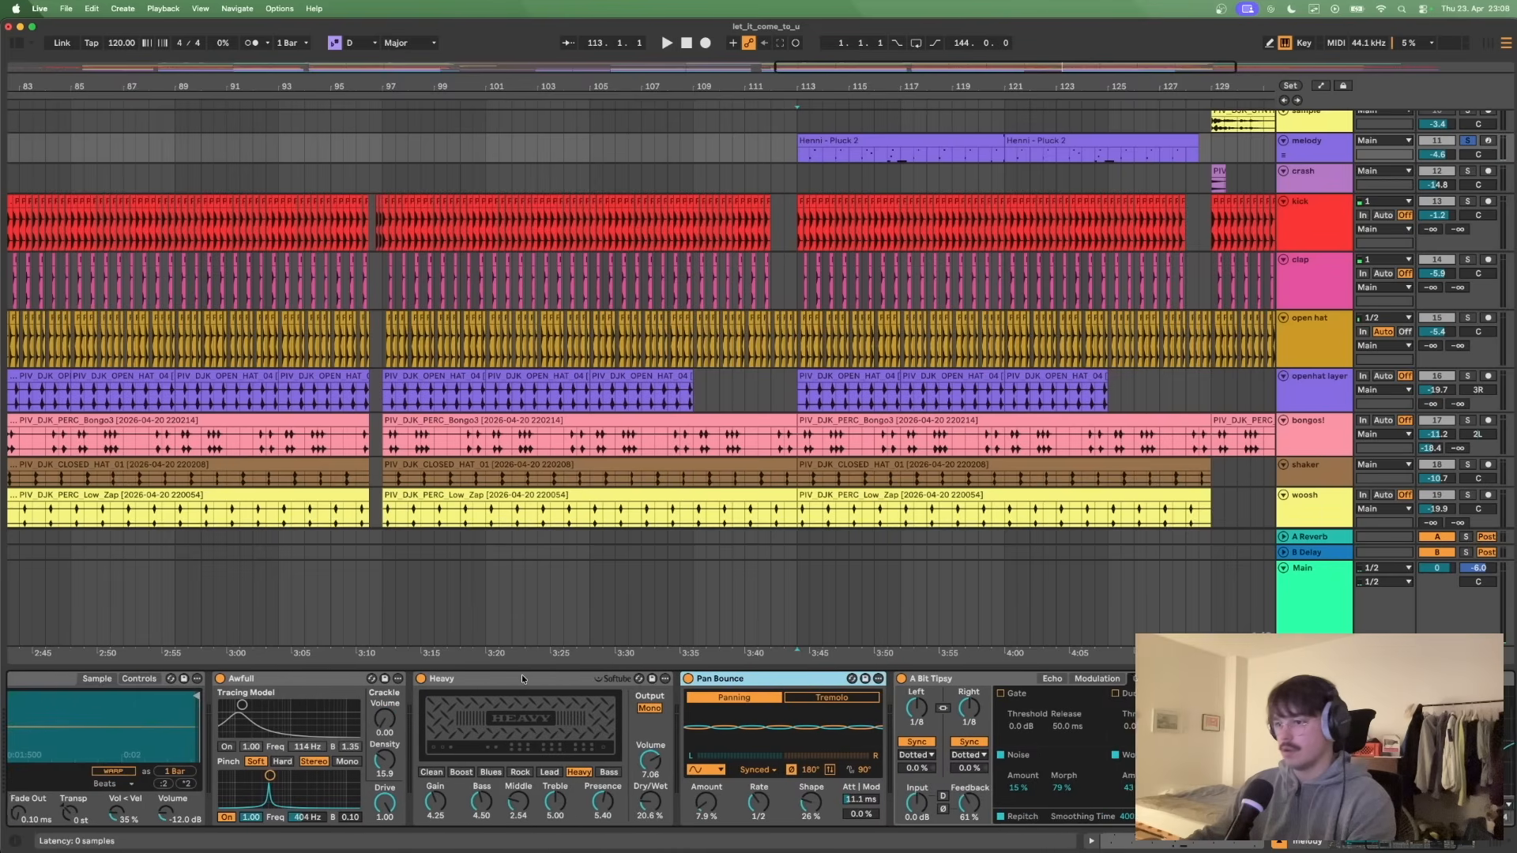
scroll(593, 699, right, 5)
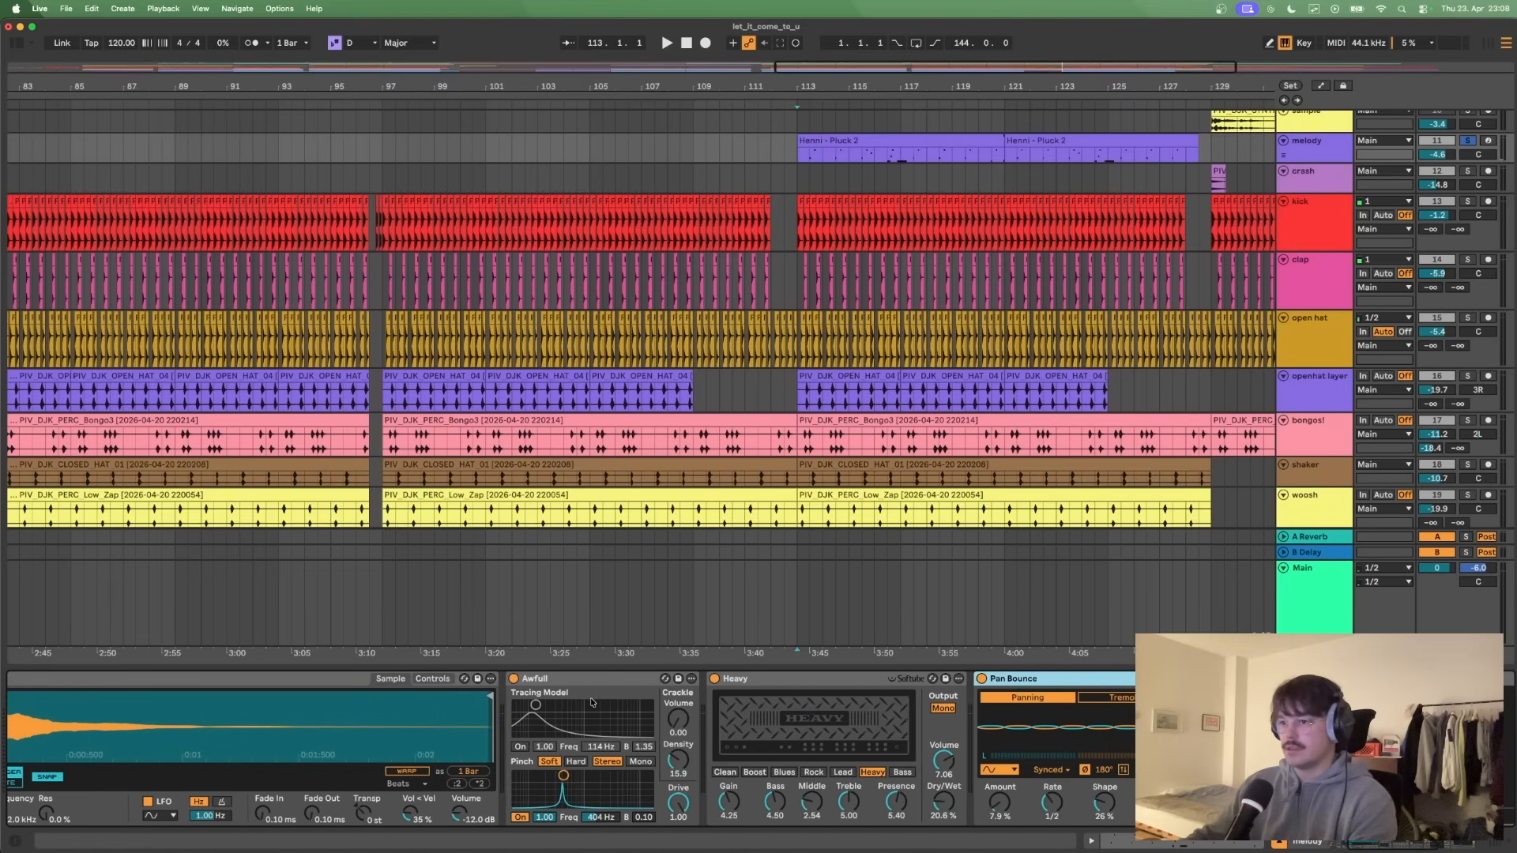
click(514, 679)
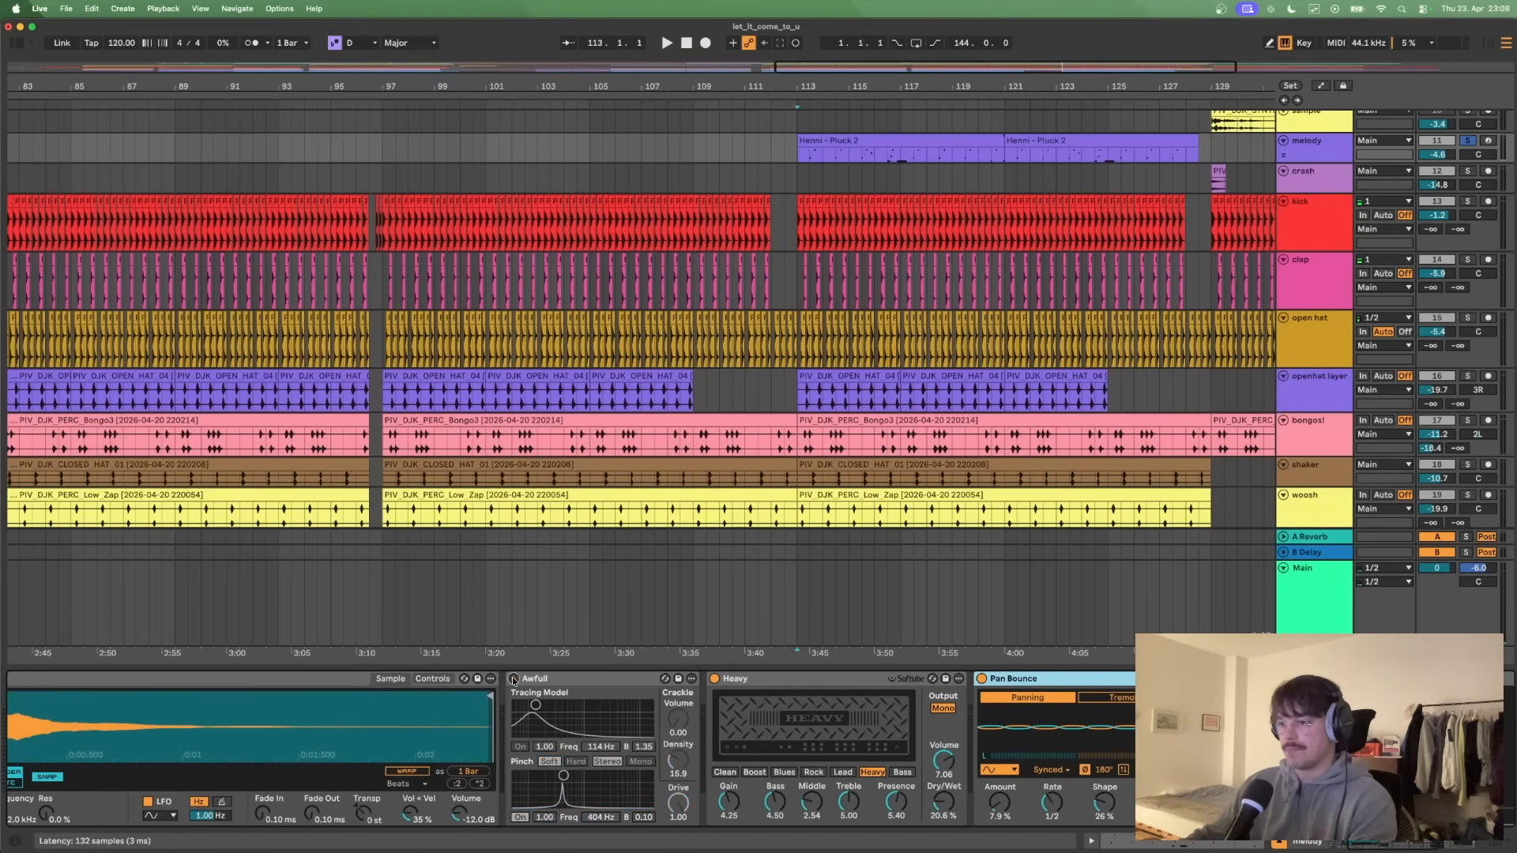
click(714, 679)
scroll(715, 680, right, 4)
click(743, 680)
click(956, 679)
scroll(956, 680, right, 4)
click(1112, 679)
scroll(1113, 679, right, 1)
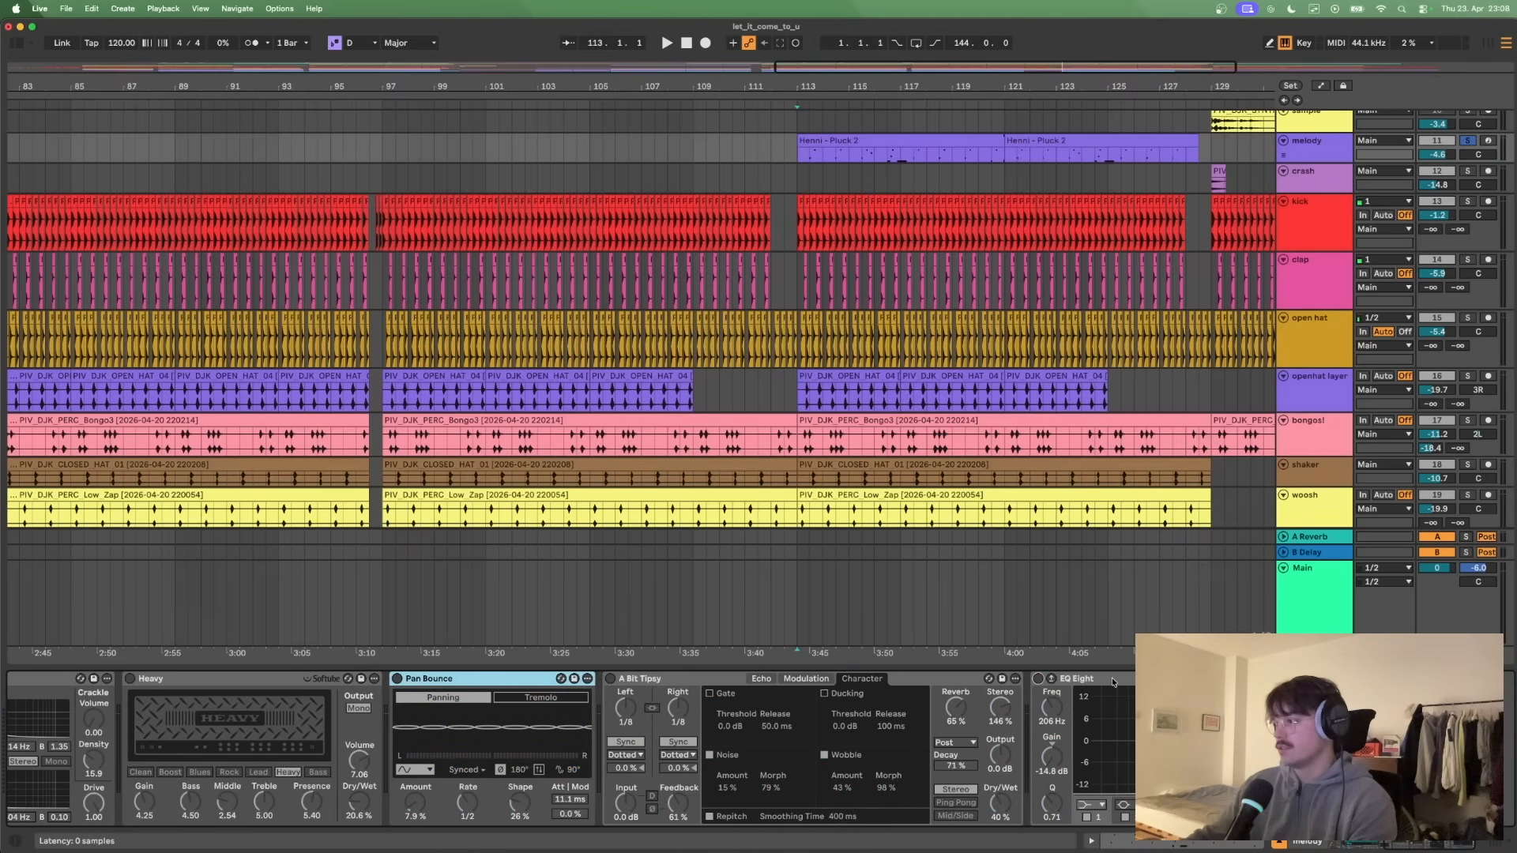
- Play the dry melody from bar 113 and re-enable the Awfull and Heavy effects during playback
key(space)
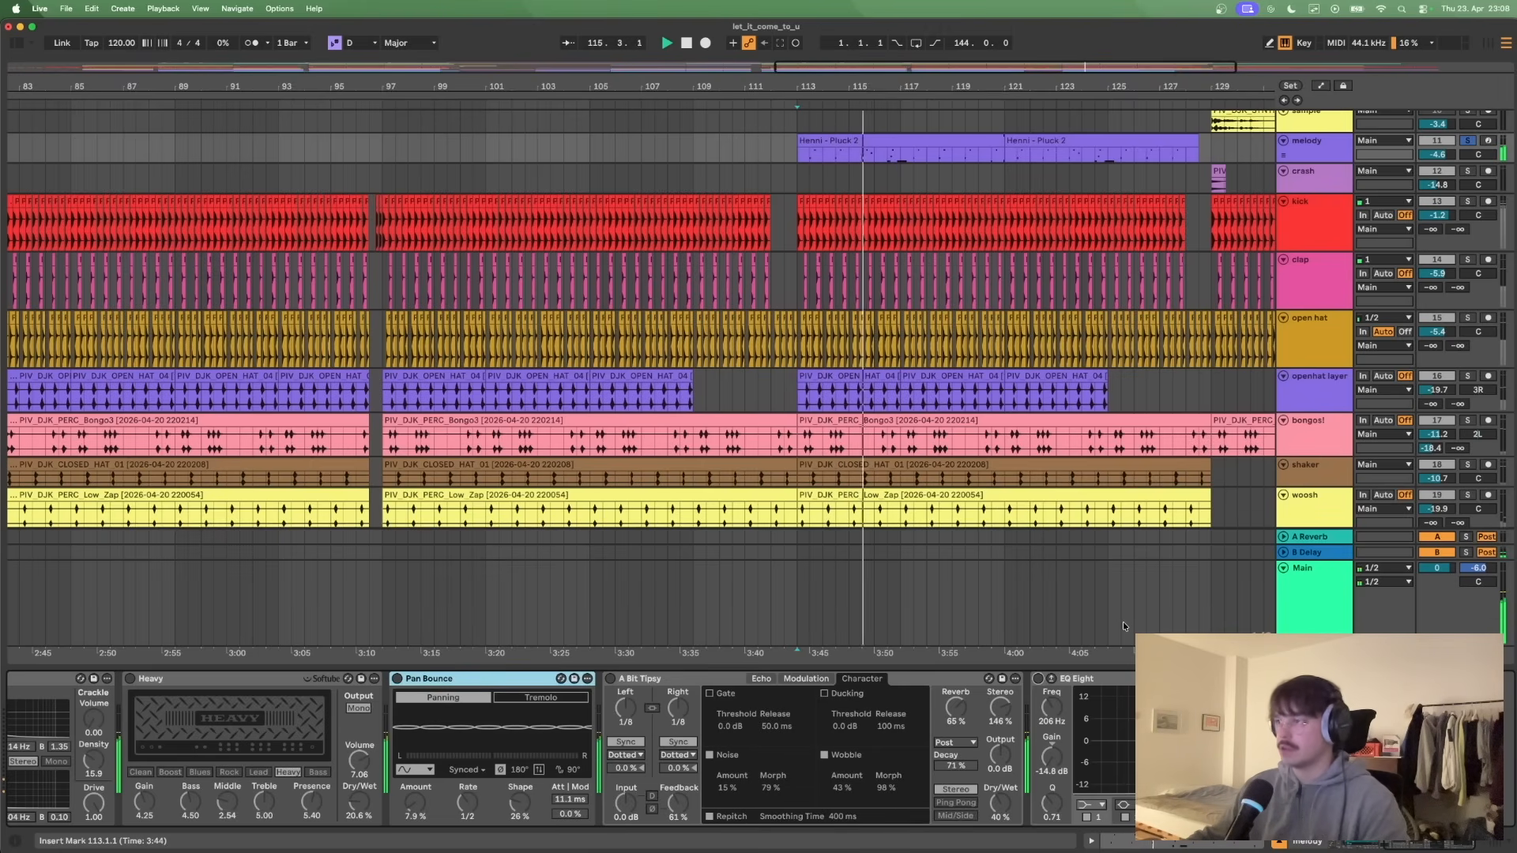
scroll(791, 697, left, 5)
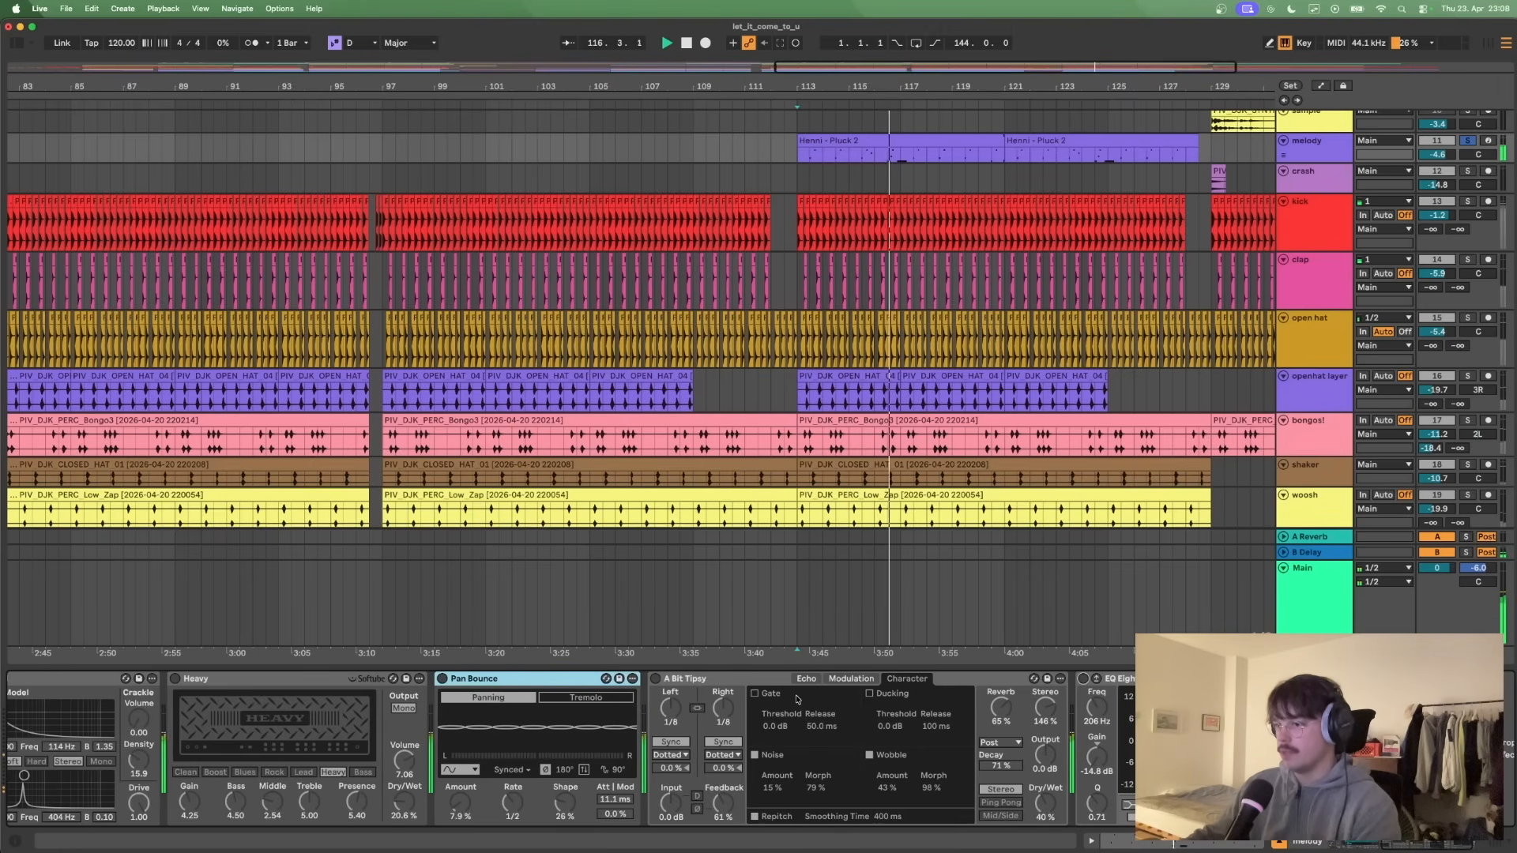
scroll(420, 729, left, 15)
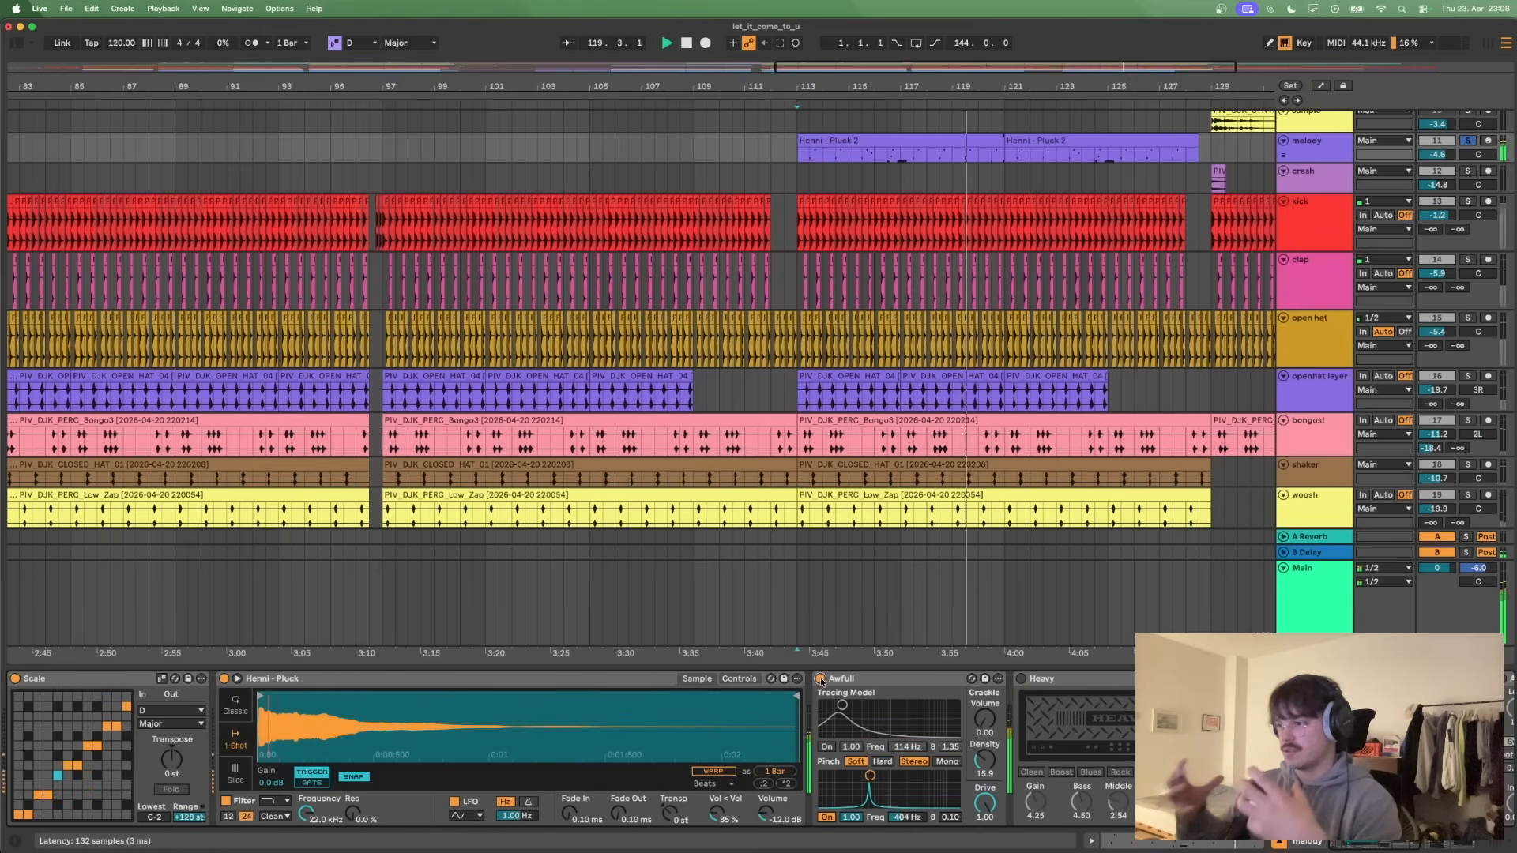
scroll(900, 702, right, 1)
scroll(899, 702, right, 8)
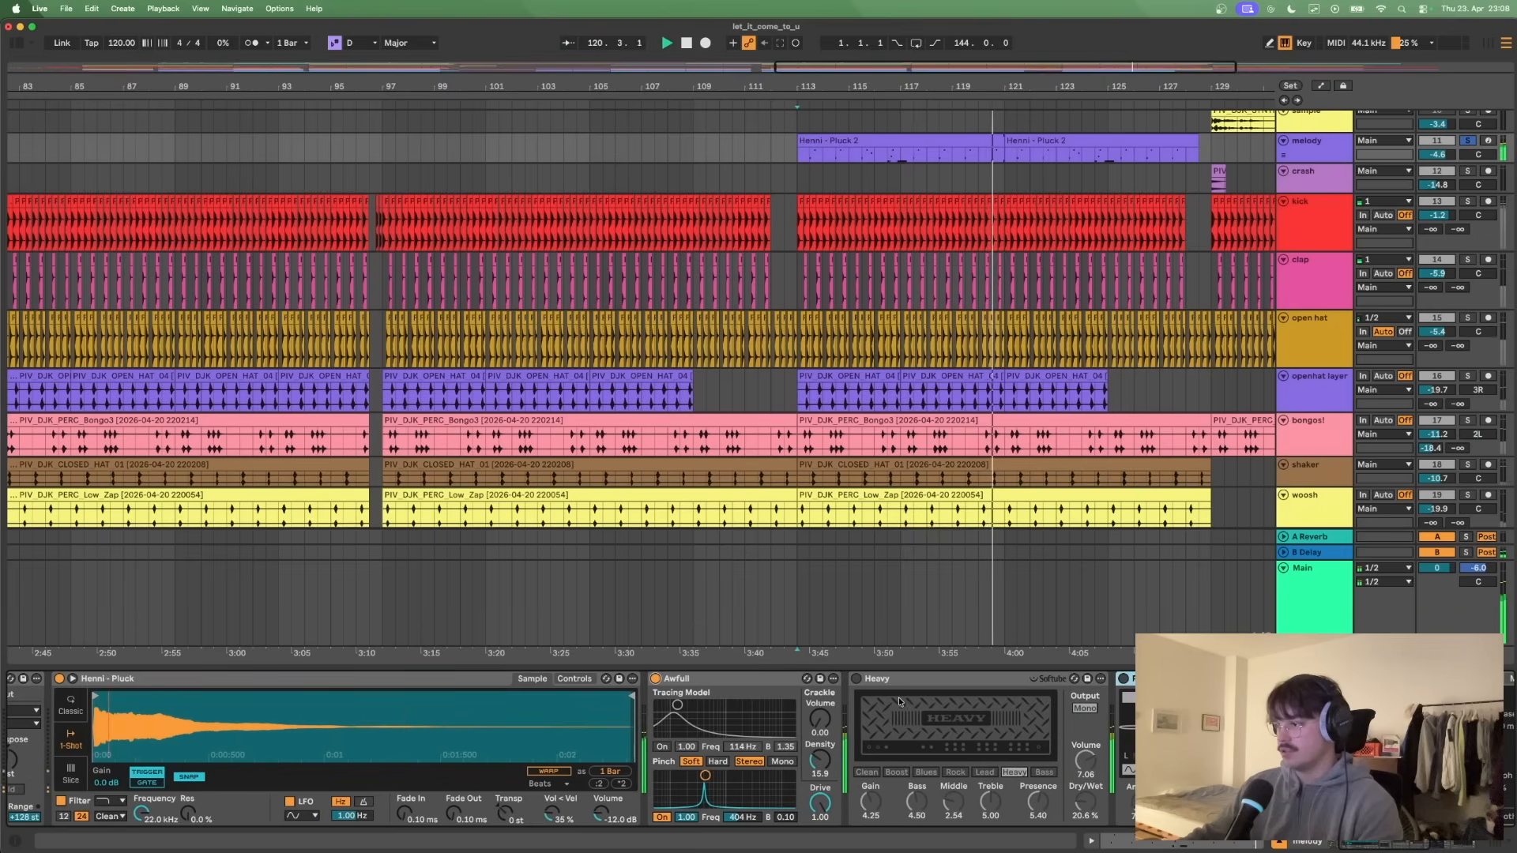
click(856, 680)
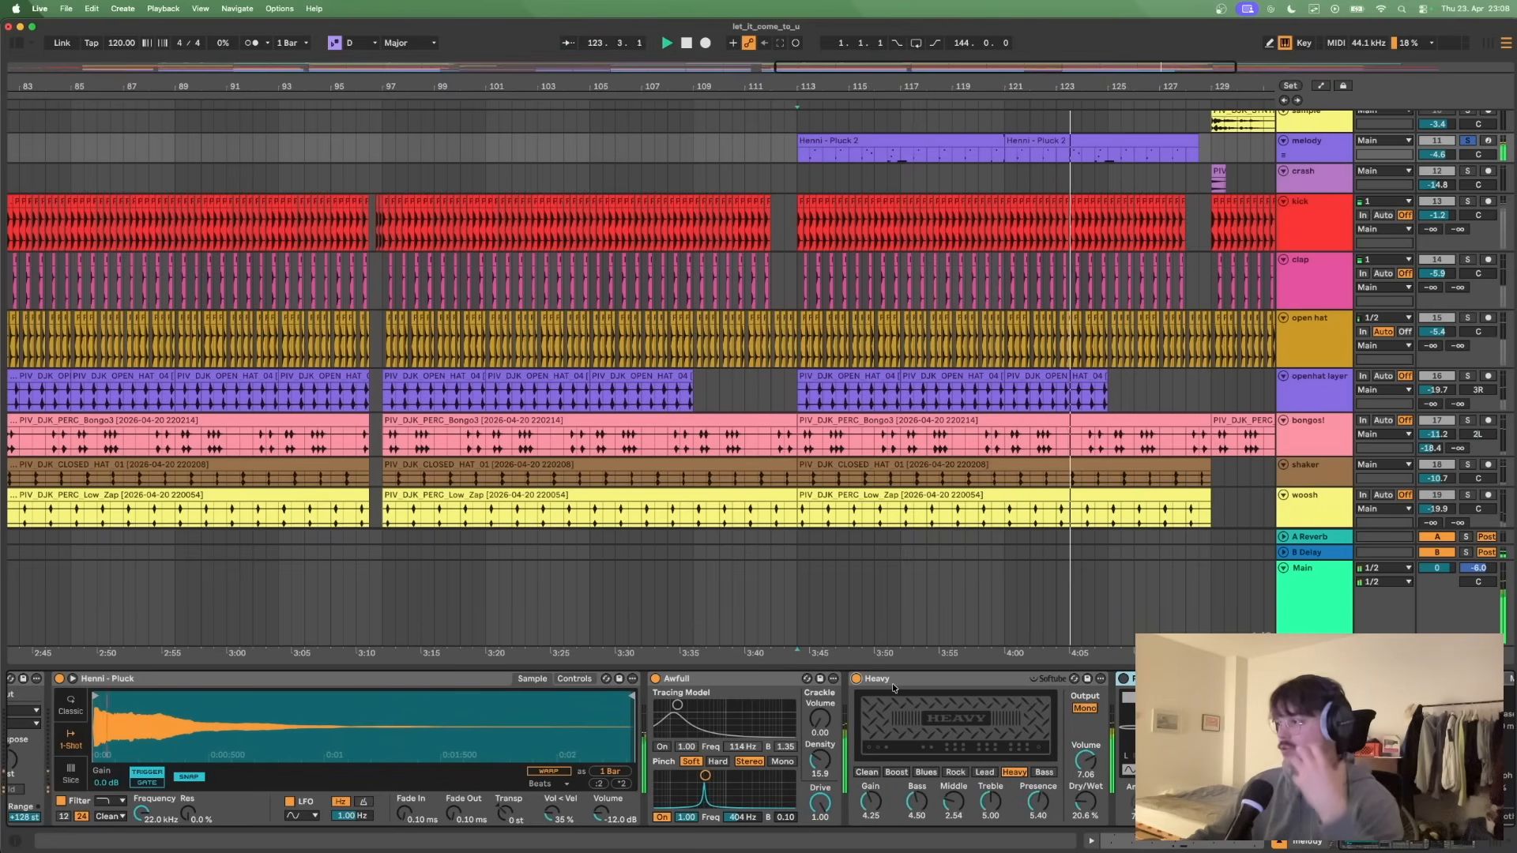
- Re-enable the Pan Bounce and A Bit Tipsy effects while the melody keeps playing
scroll(894, 688, right, 6)
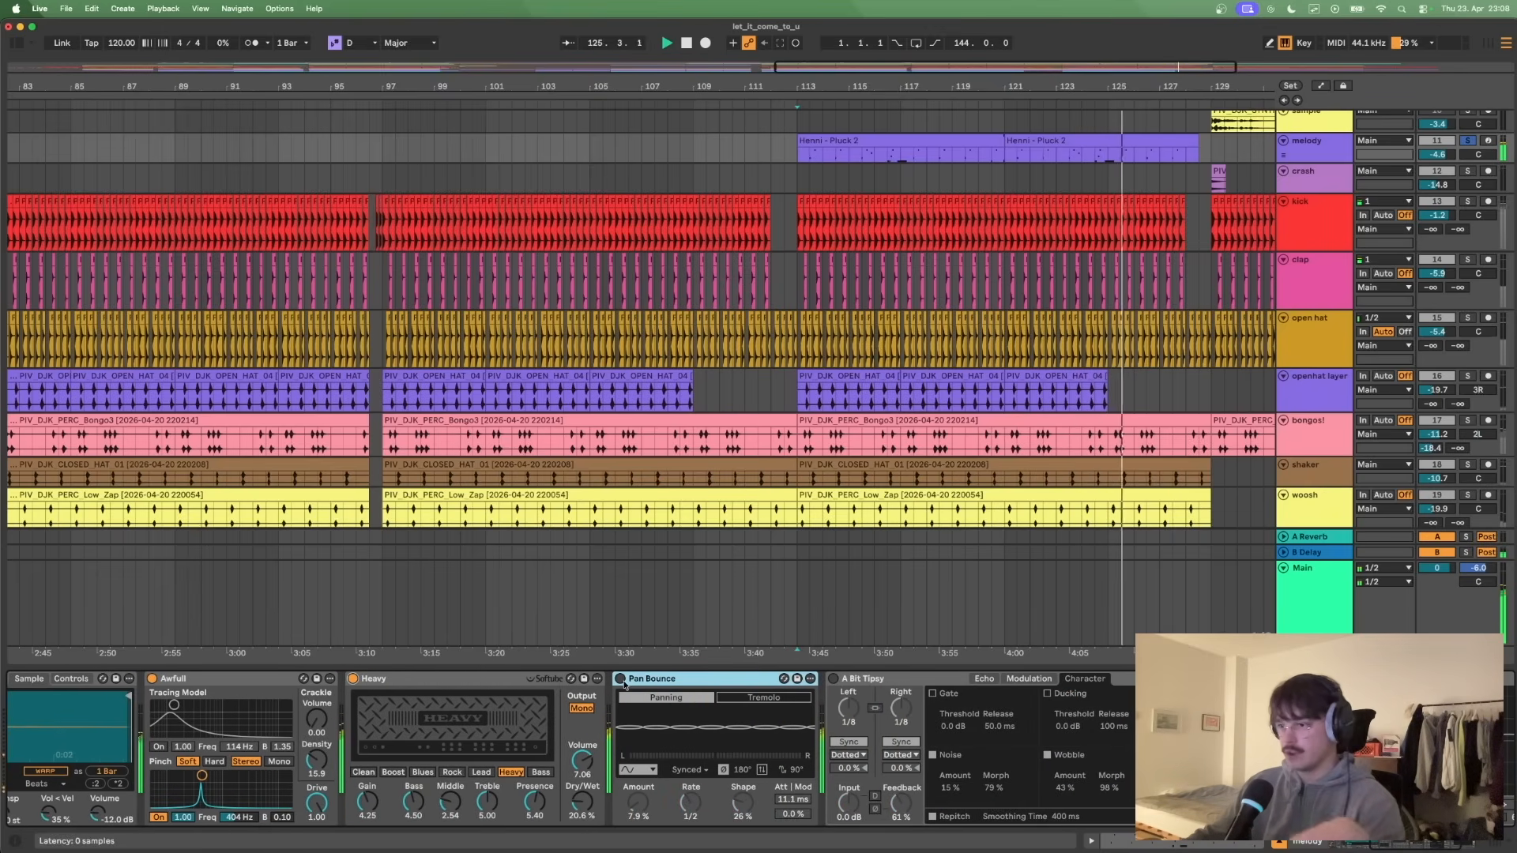
click(621, 680)
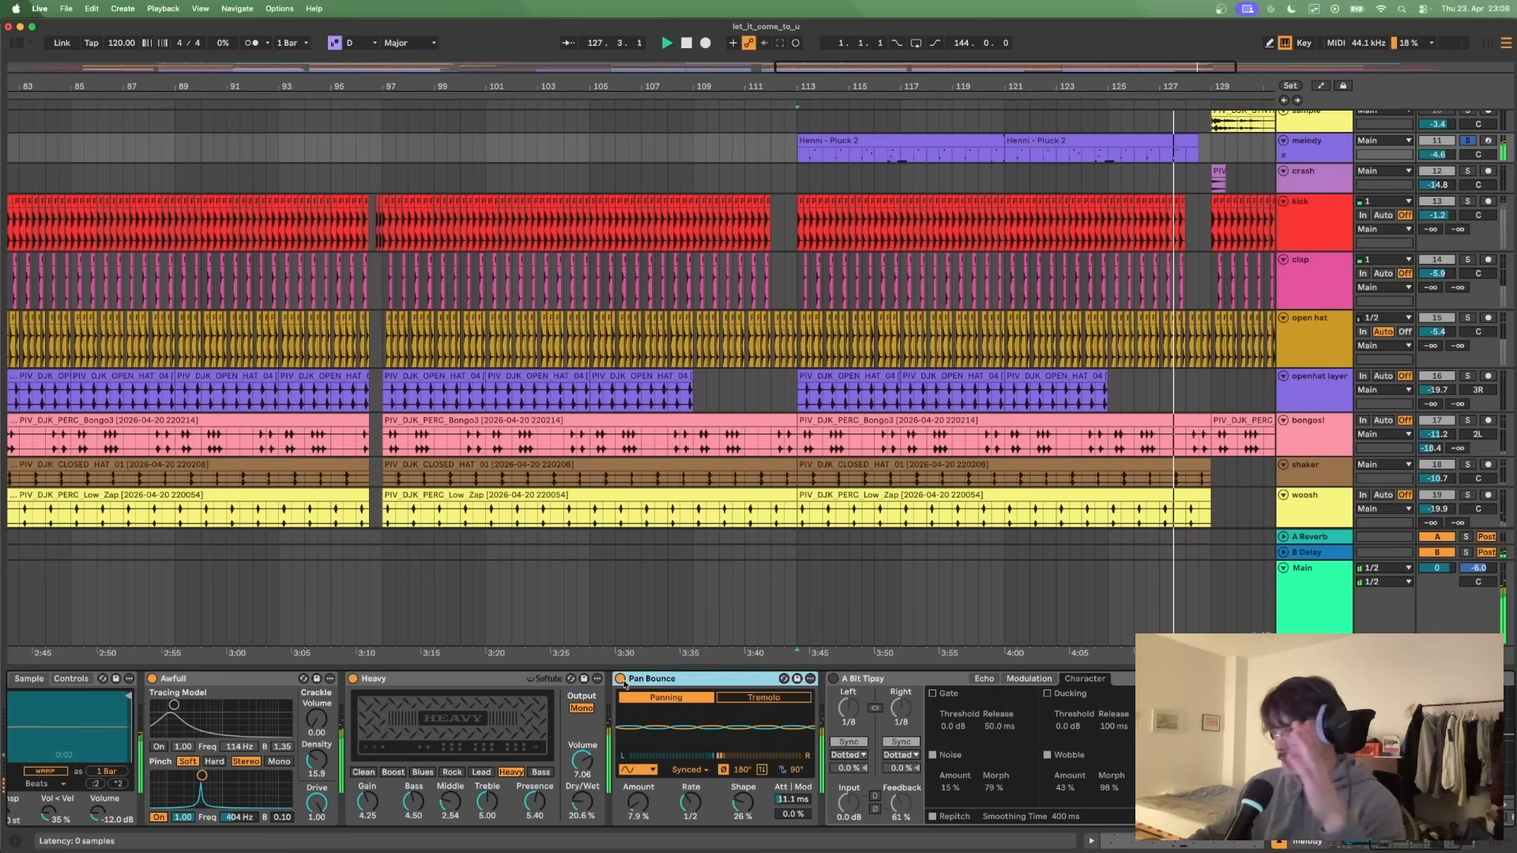
click(833, 679)
scroll(816, 716, right, 5)
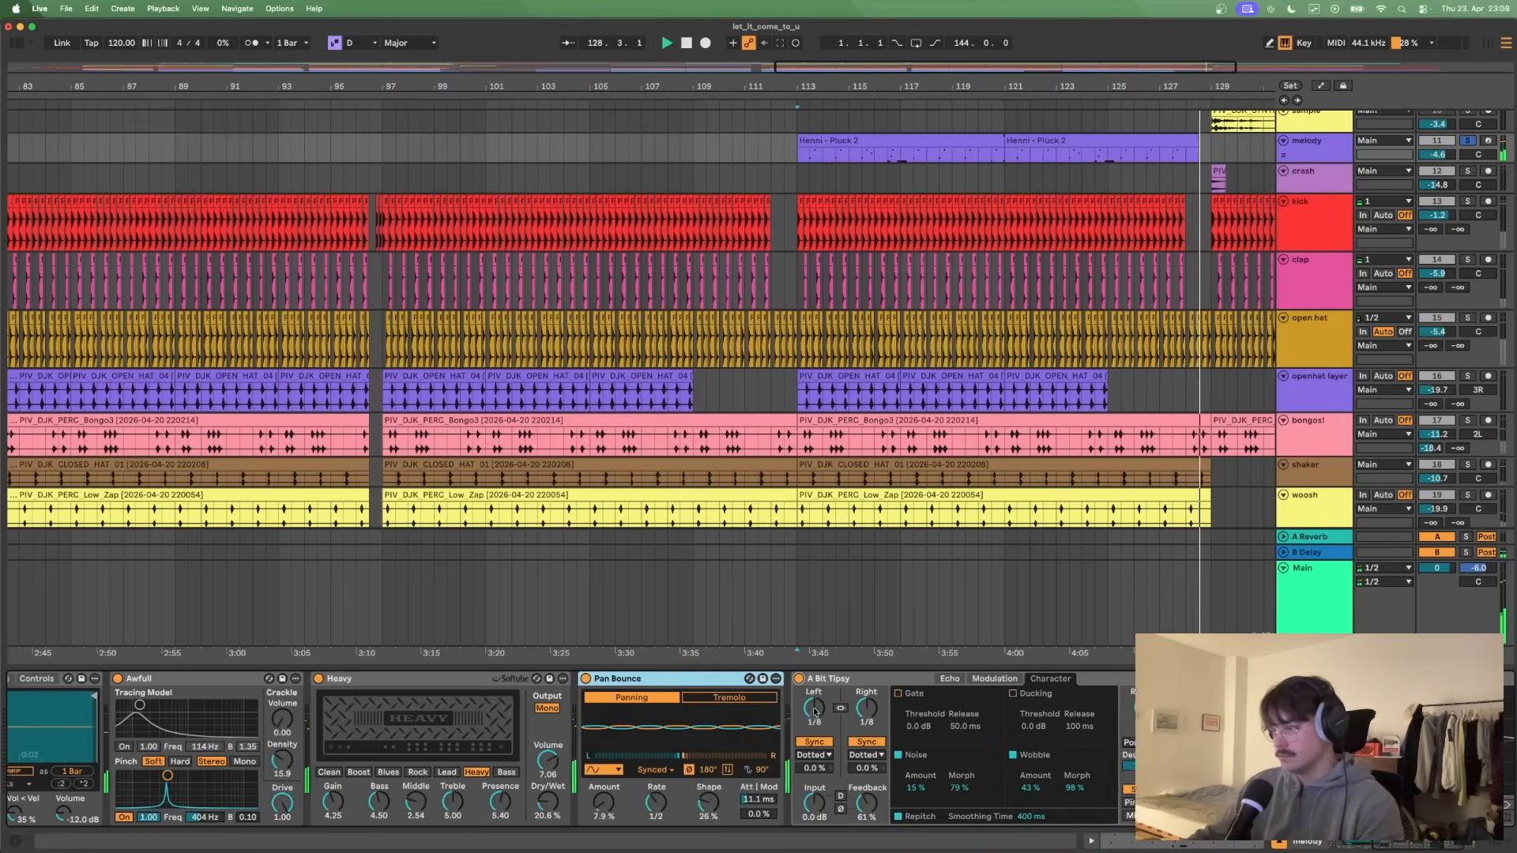
- Restart the melody from bar 113, re-enable EQ Eight during playback, and stop
key(space)
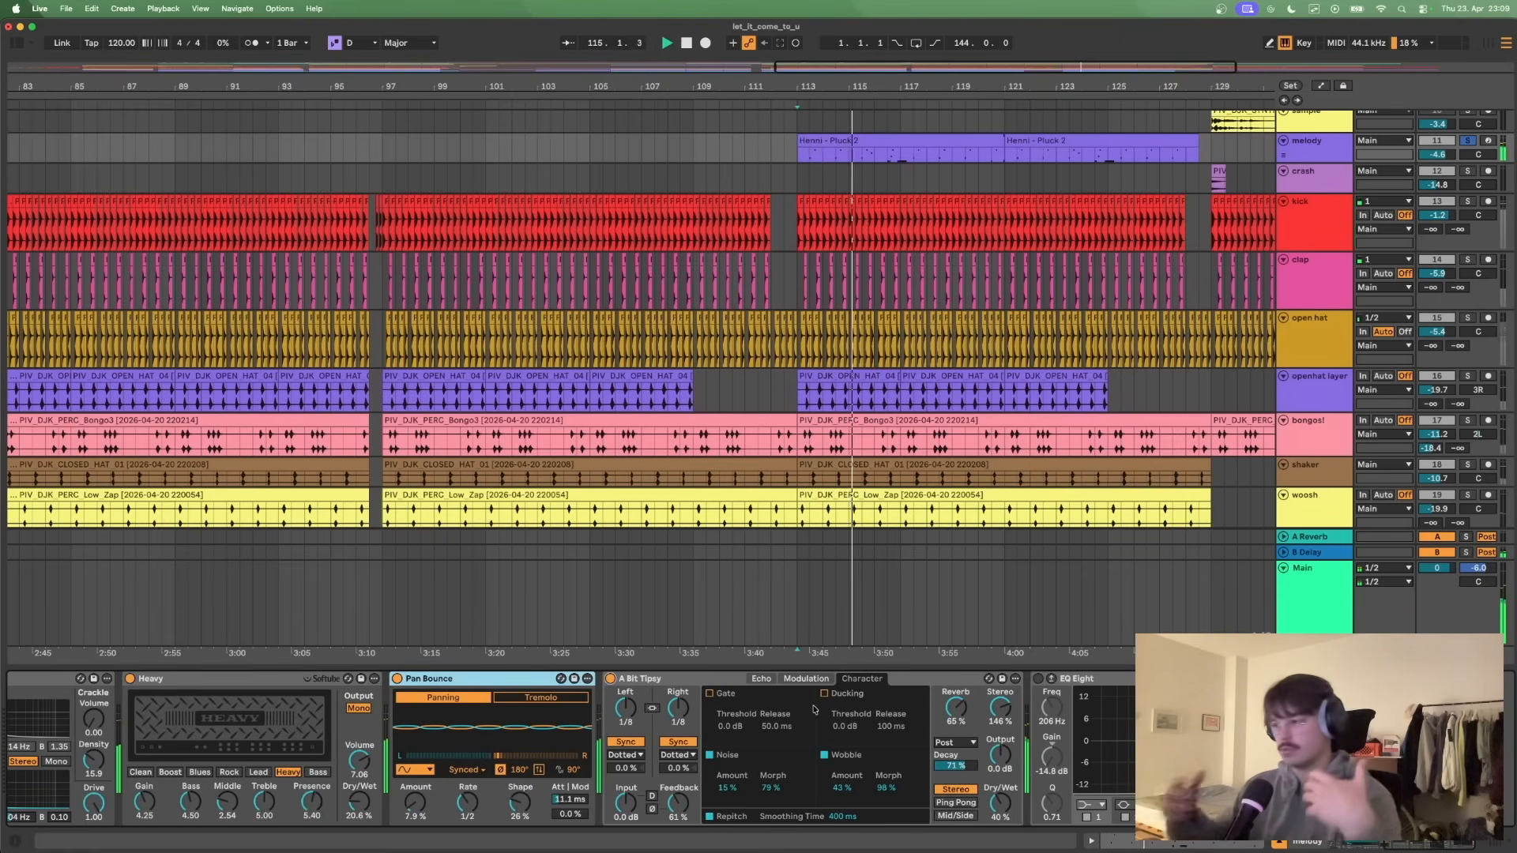
click(1038, 679)
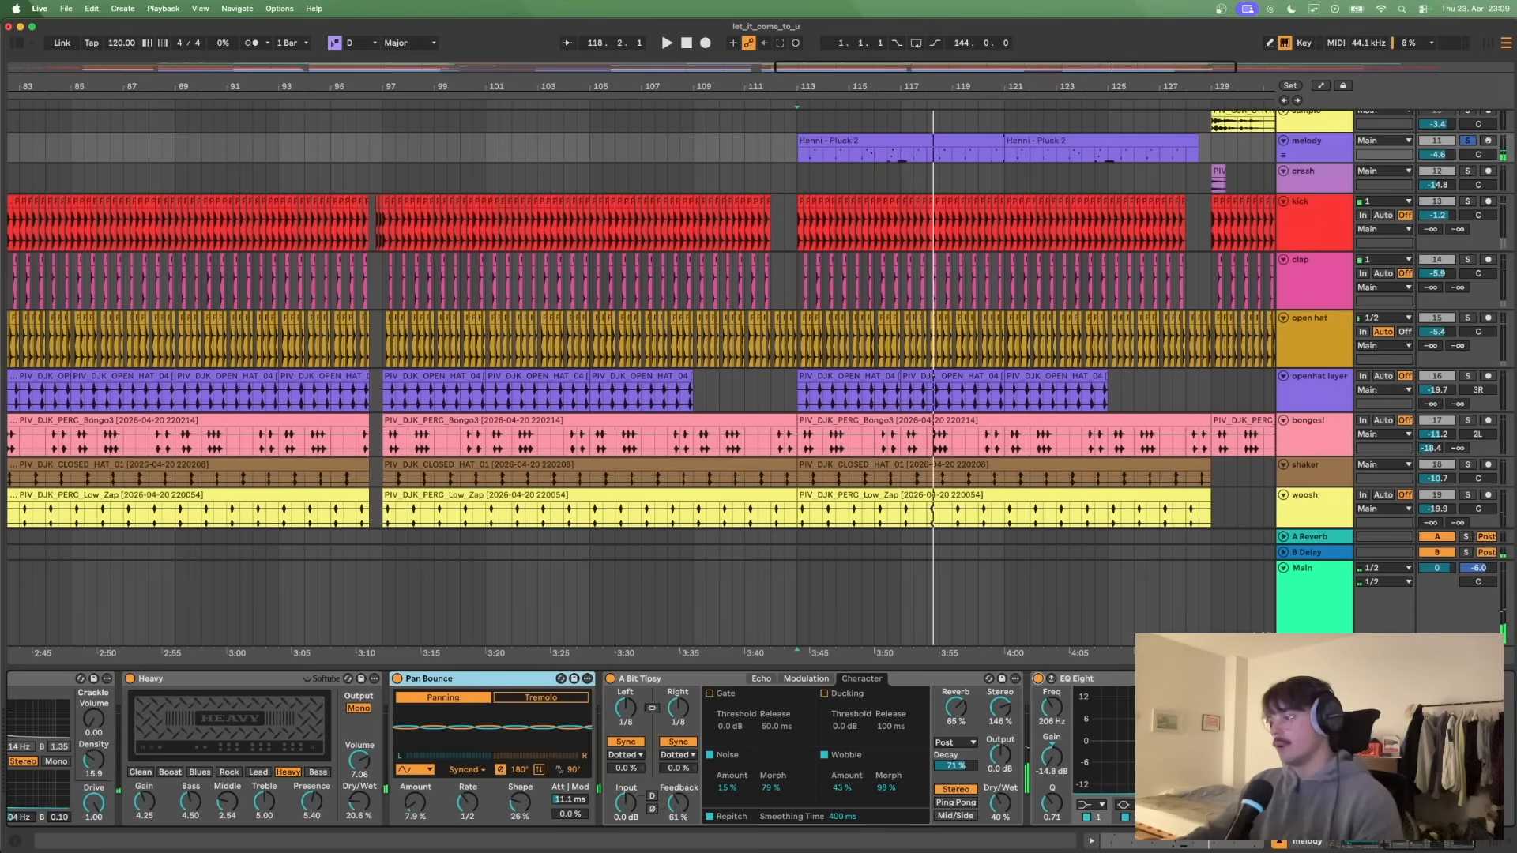
scroll(572, 749, left, 10)
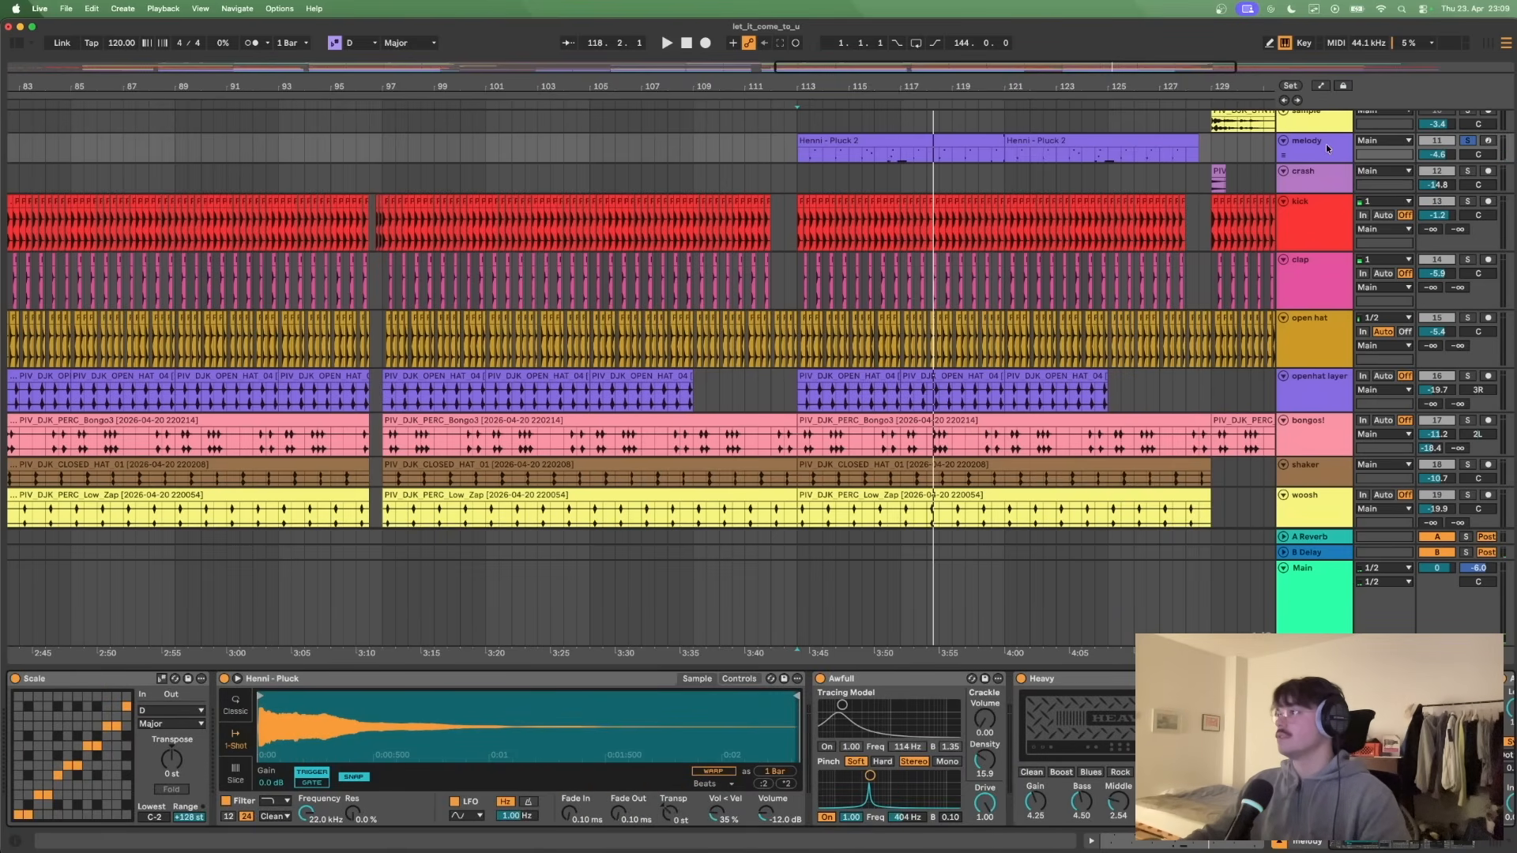
- Open the melody track's Henni - Pluck 2 clip at bar 113 in an enlarged note editor
scroll(1314, 170, up, 3)
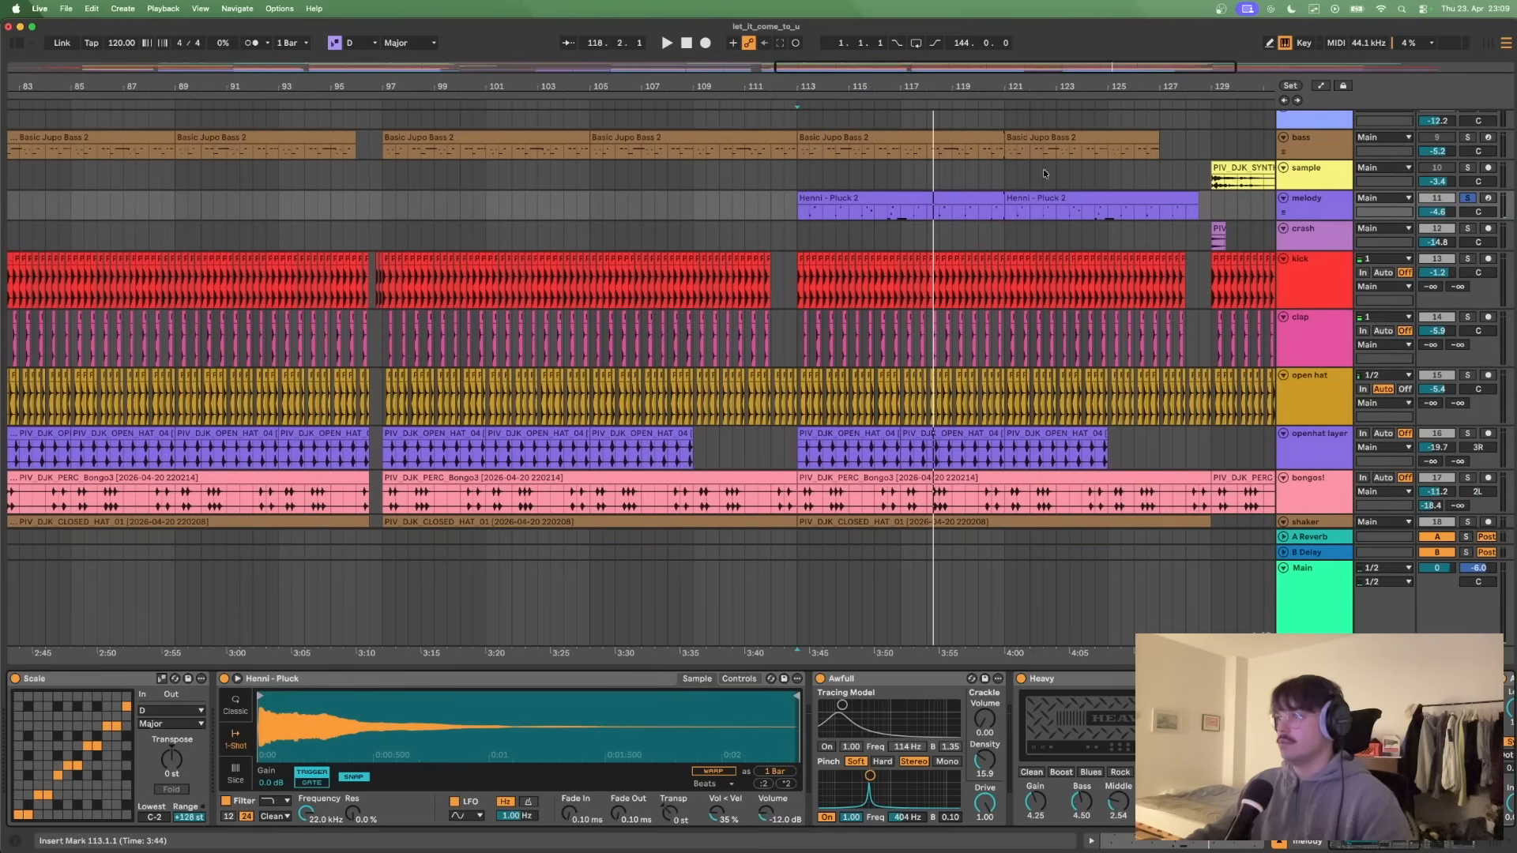
double_click(887, 208)
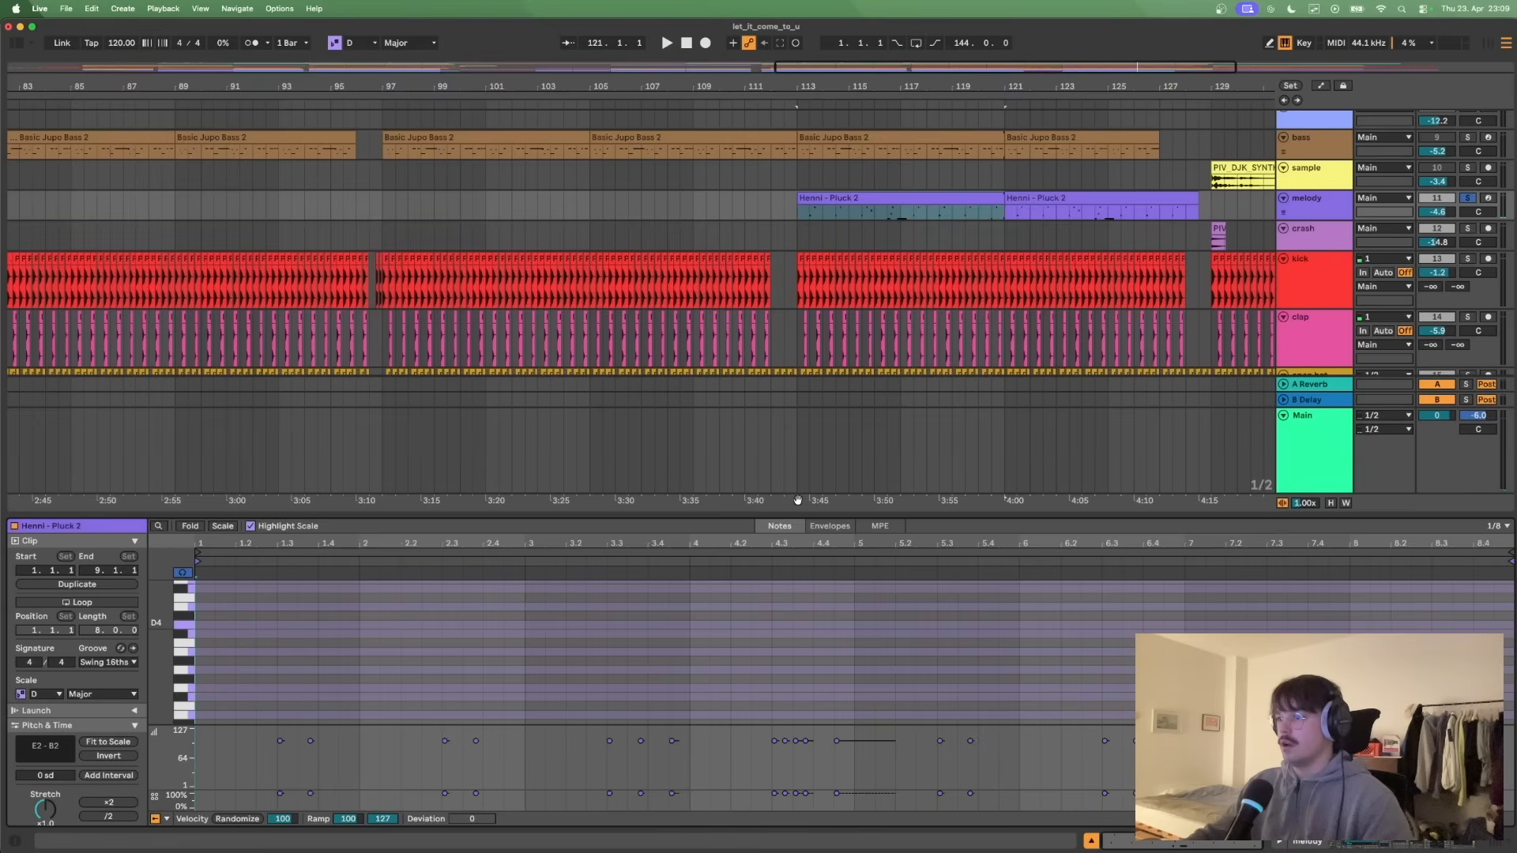
drag(800, 515, 813, 288)
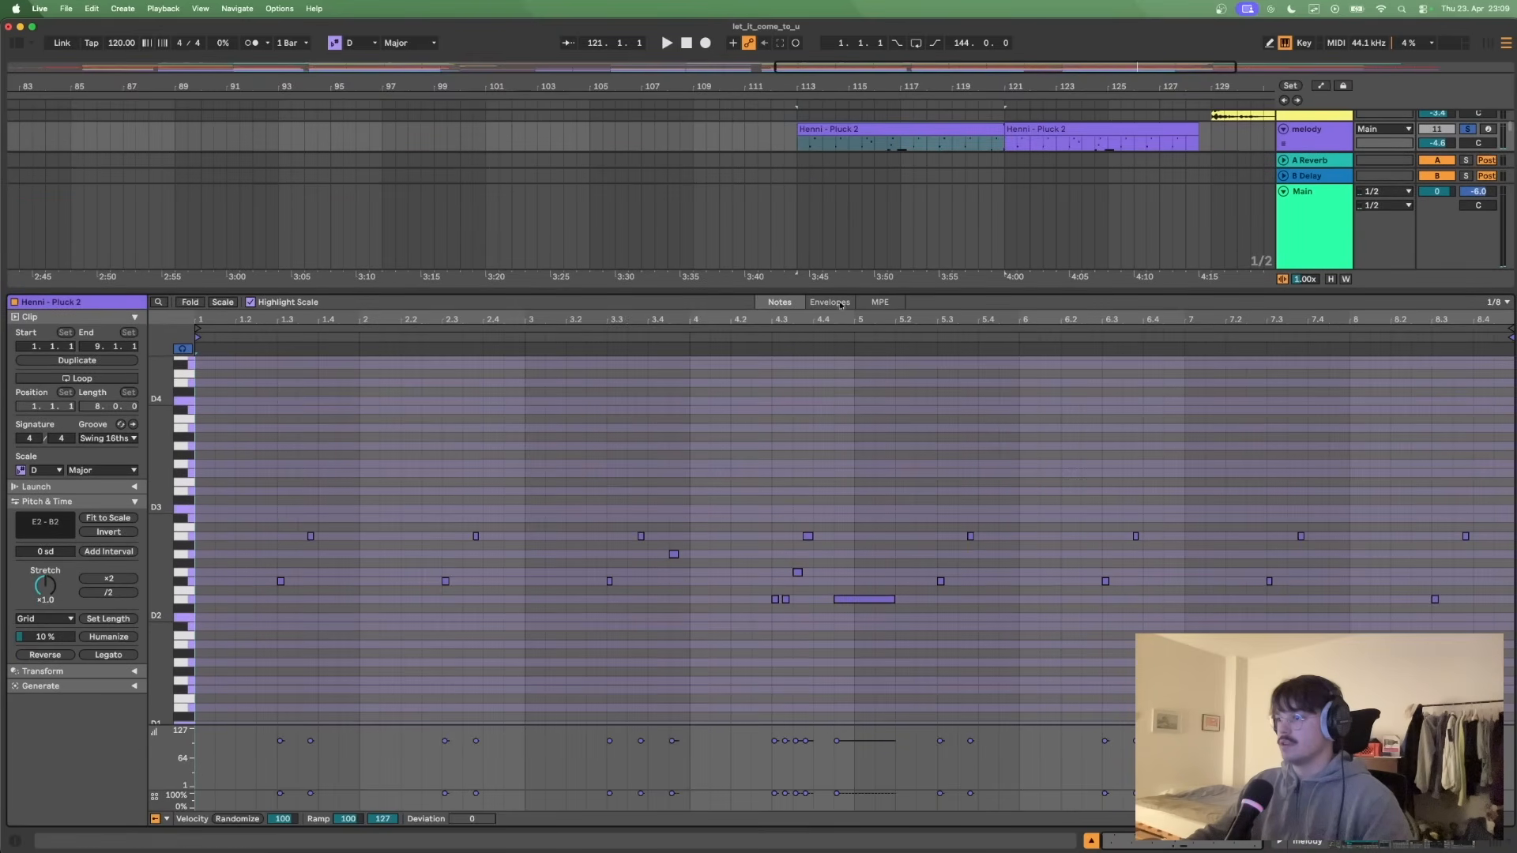
- Audition the melody clip's notes from 4.2.1 and again from 3.1.3, stopping after each passage
click(731, 470)
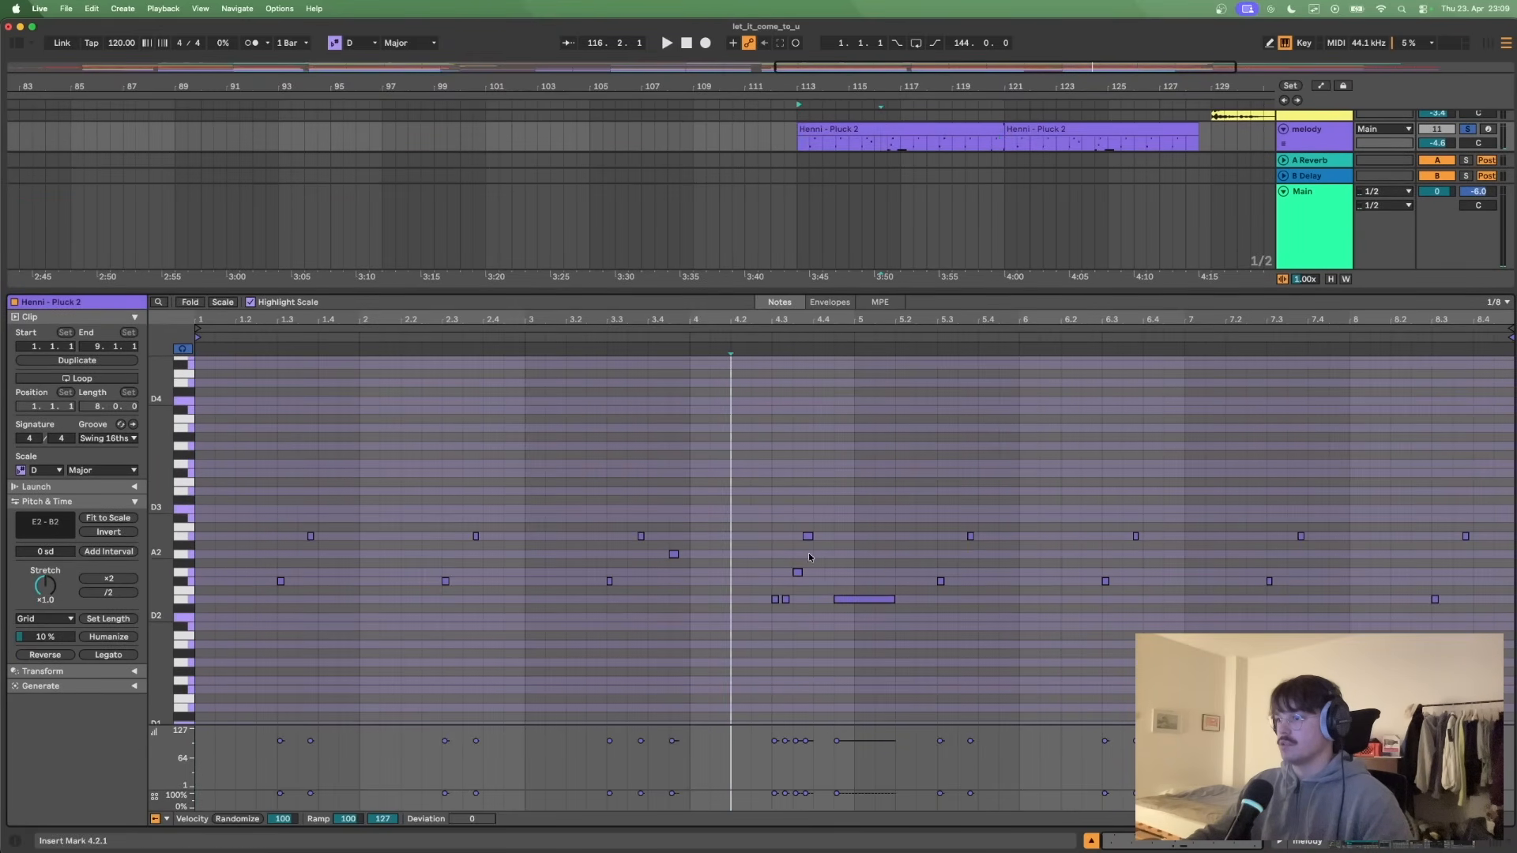
key(space)
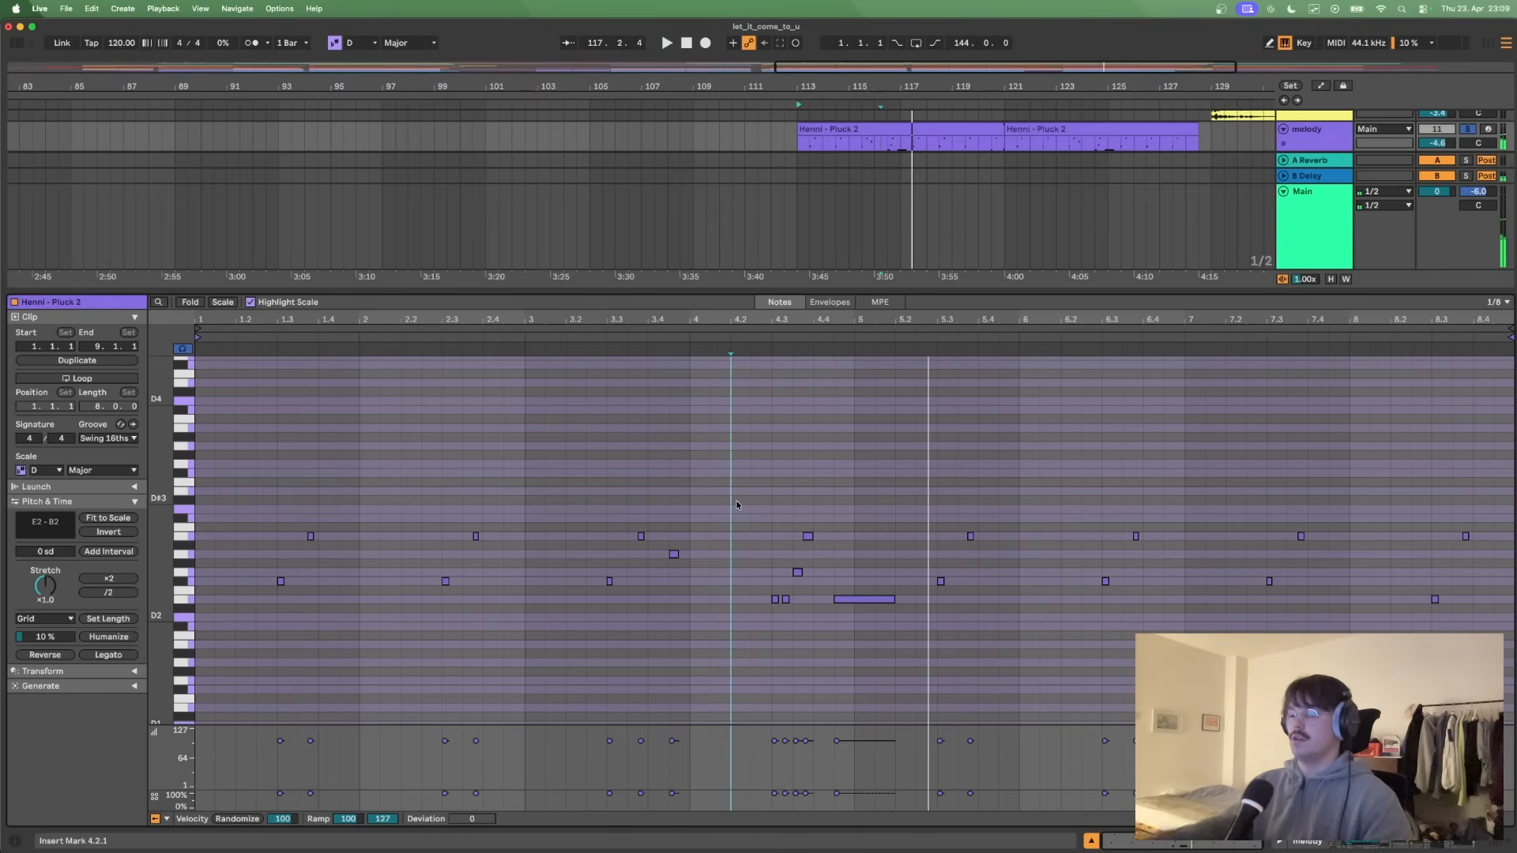
click(538, 481)
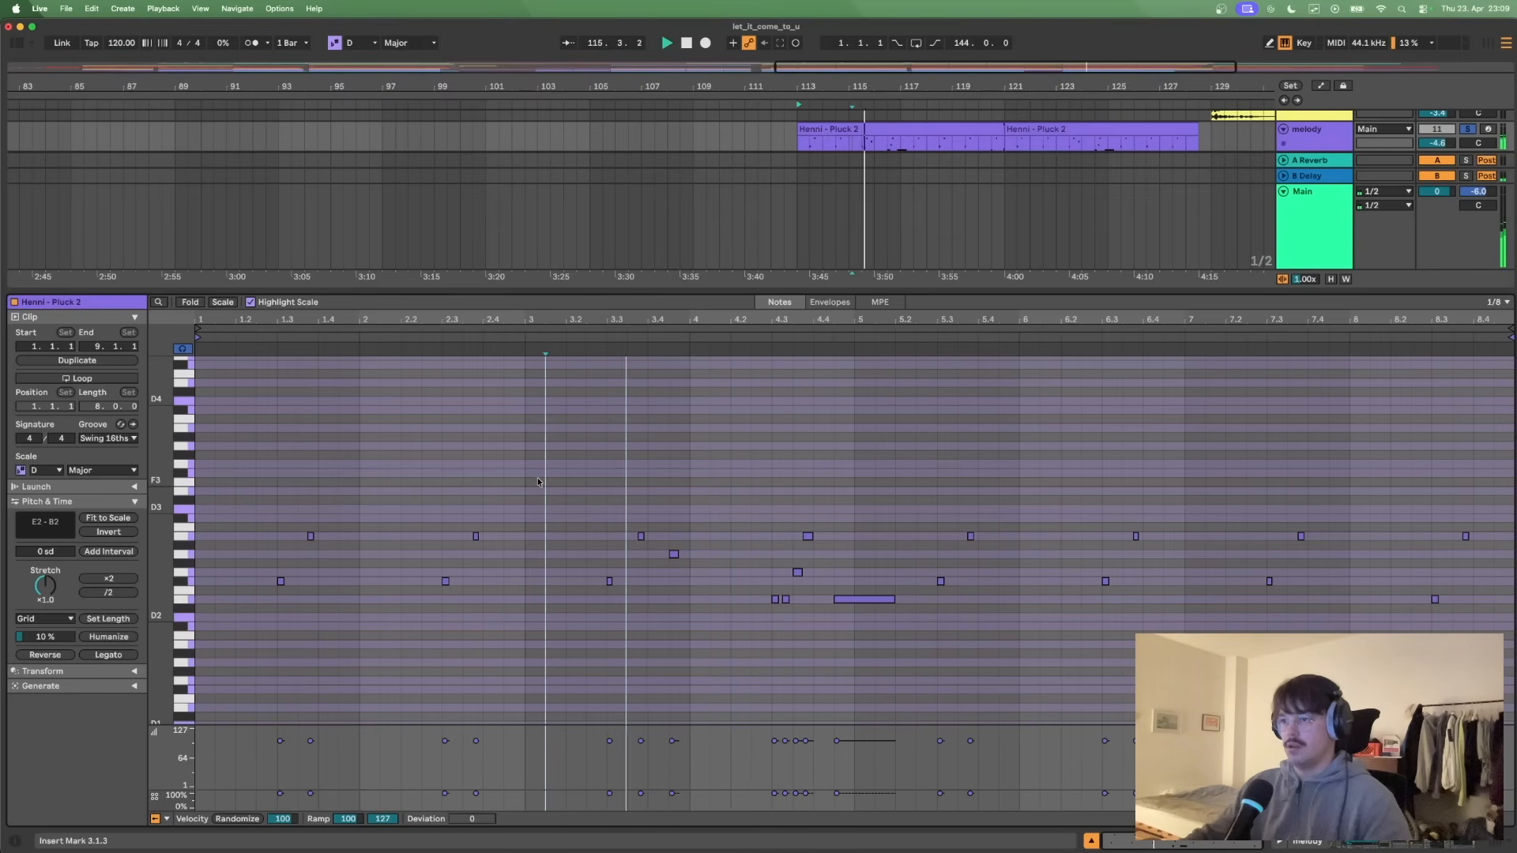
key(space)
drag(650, 546, 717, 588)
click(714, 586)
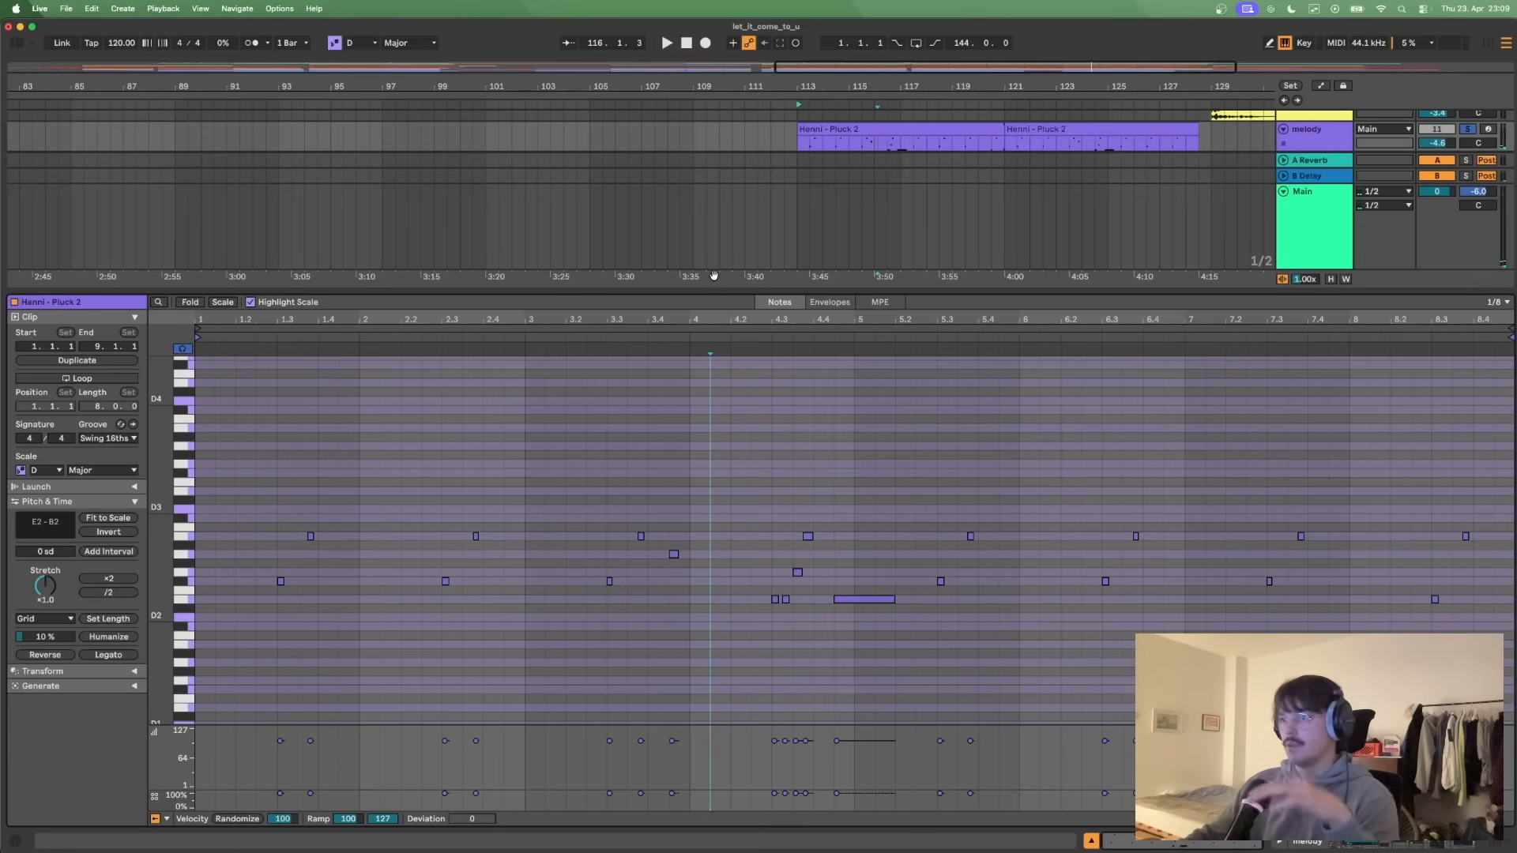
- Shrink the note editor and play the soloed layers together from bar 113, stopping just before bar 121
drag(698, 288, 728, 342)
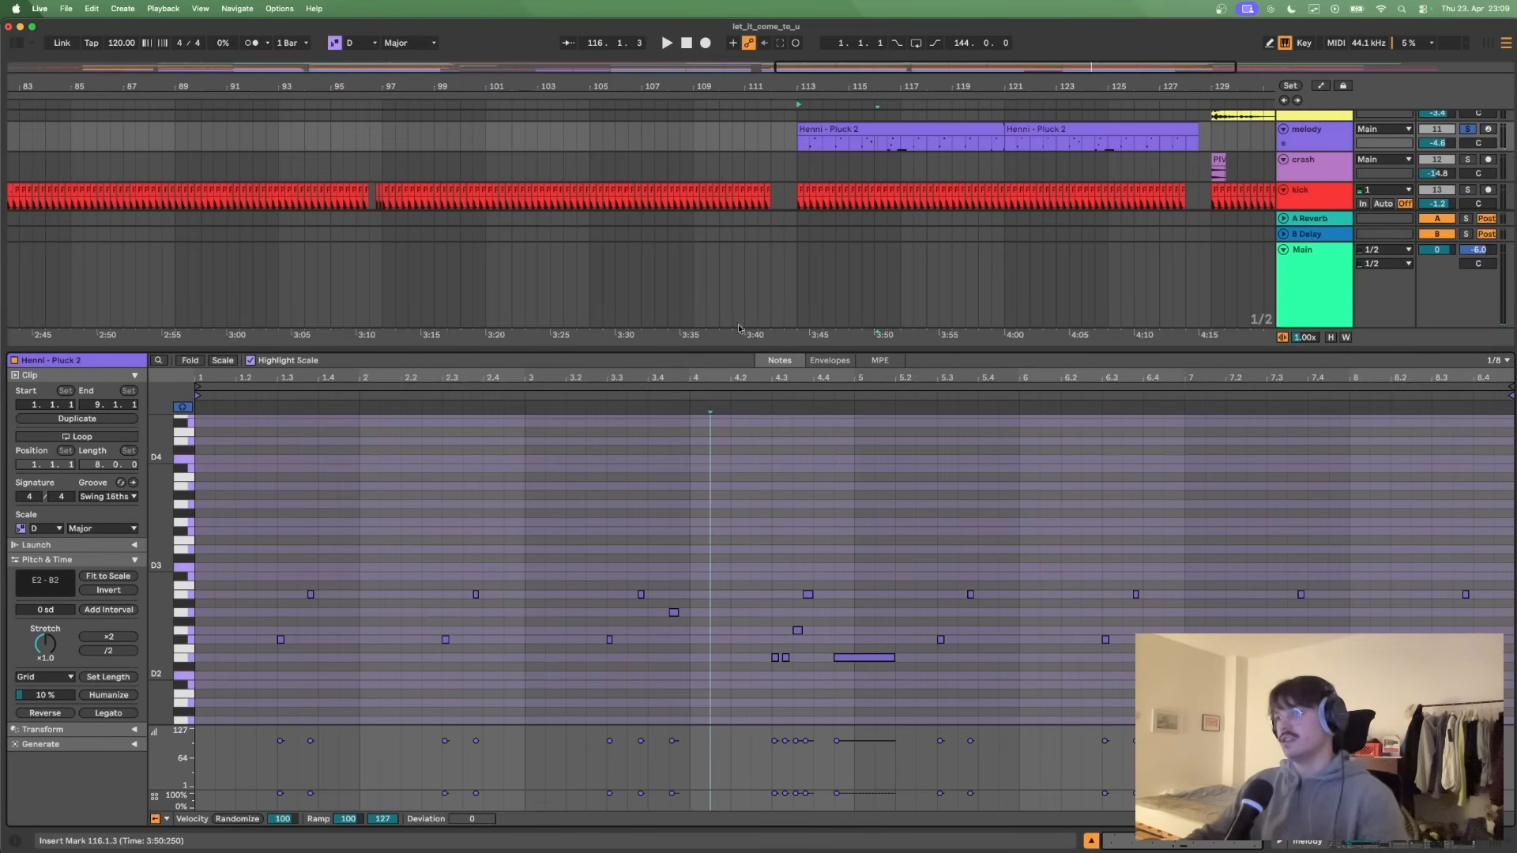
drag(721, 348, 711, 640)
click(797, 124)
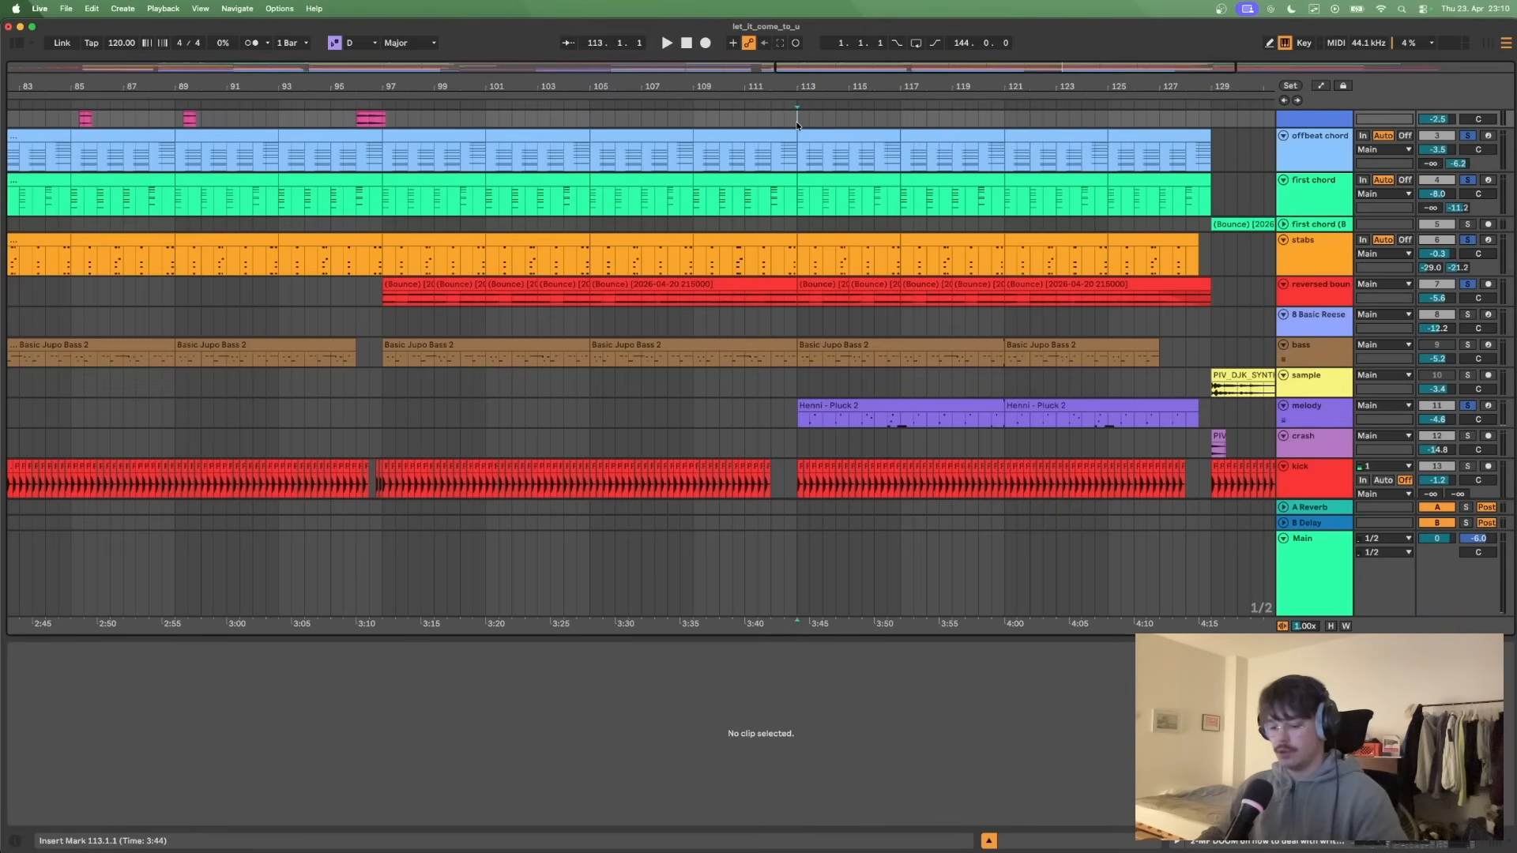
key(space)
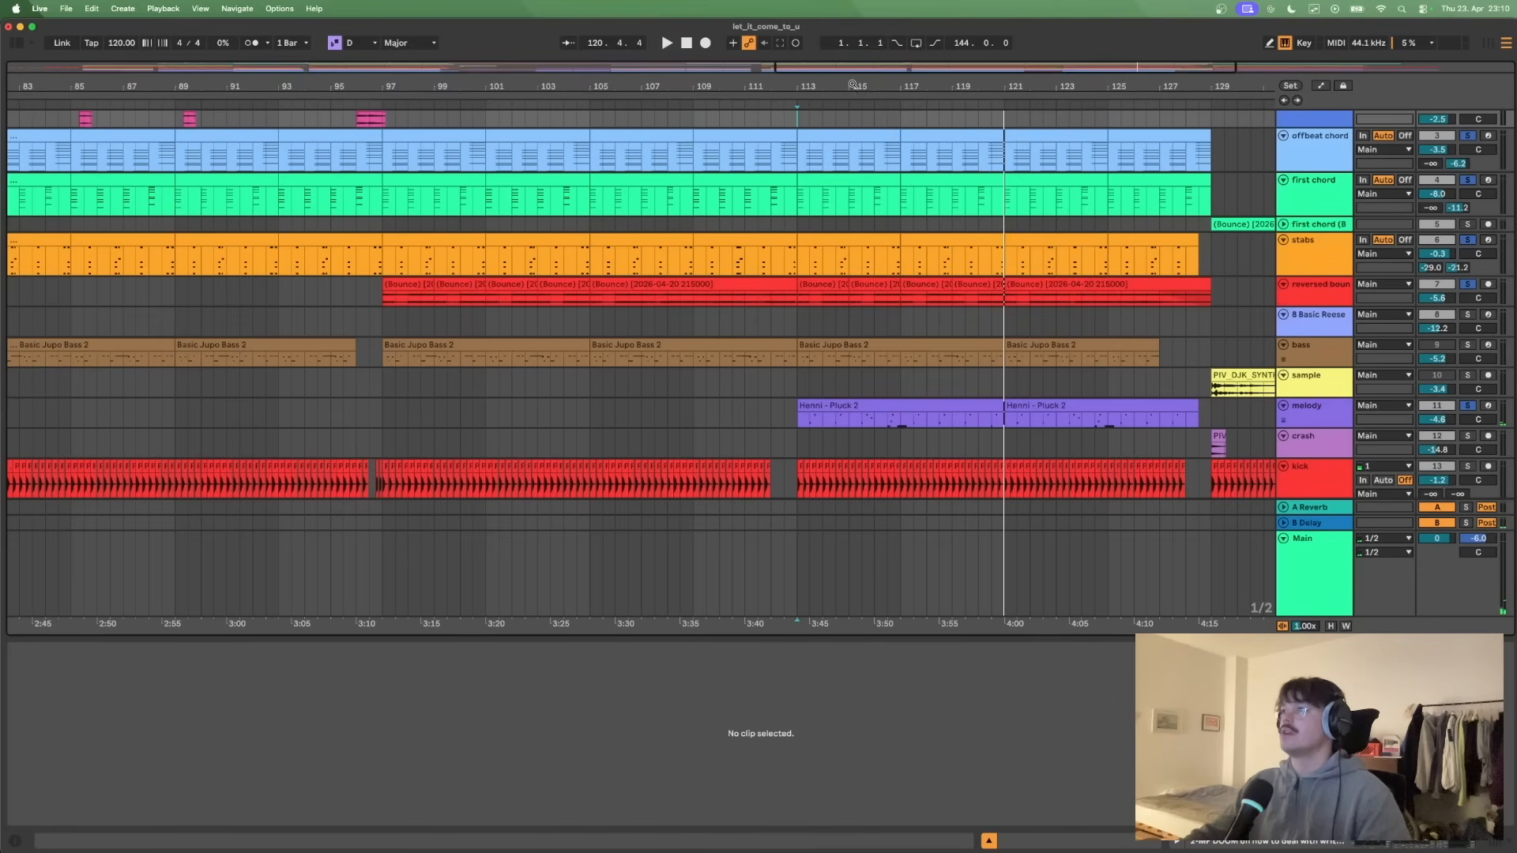
- Show the full length of the arrangement and review its tracks from the vocal samples down to the kick
drag(854, 82, 853, 16)
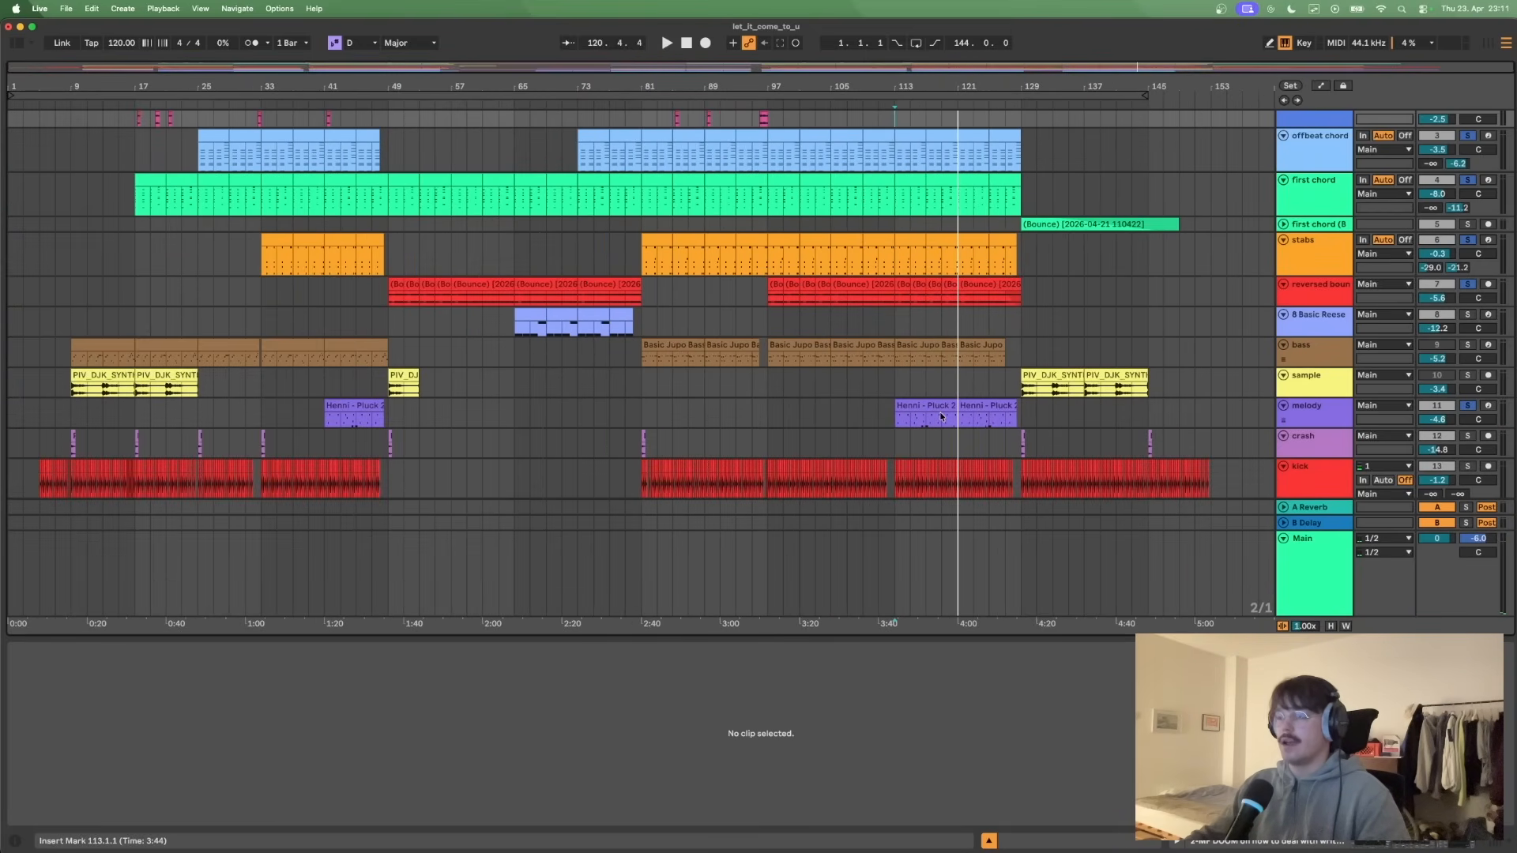
scroll(940, 417, down, 2)
scroll(940, 416, up, 4)
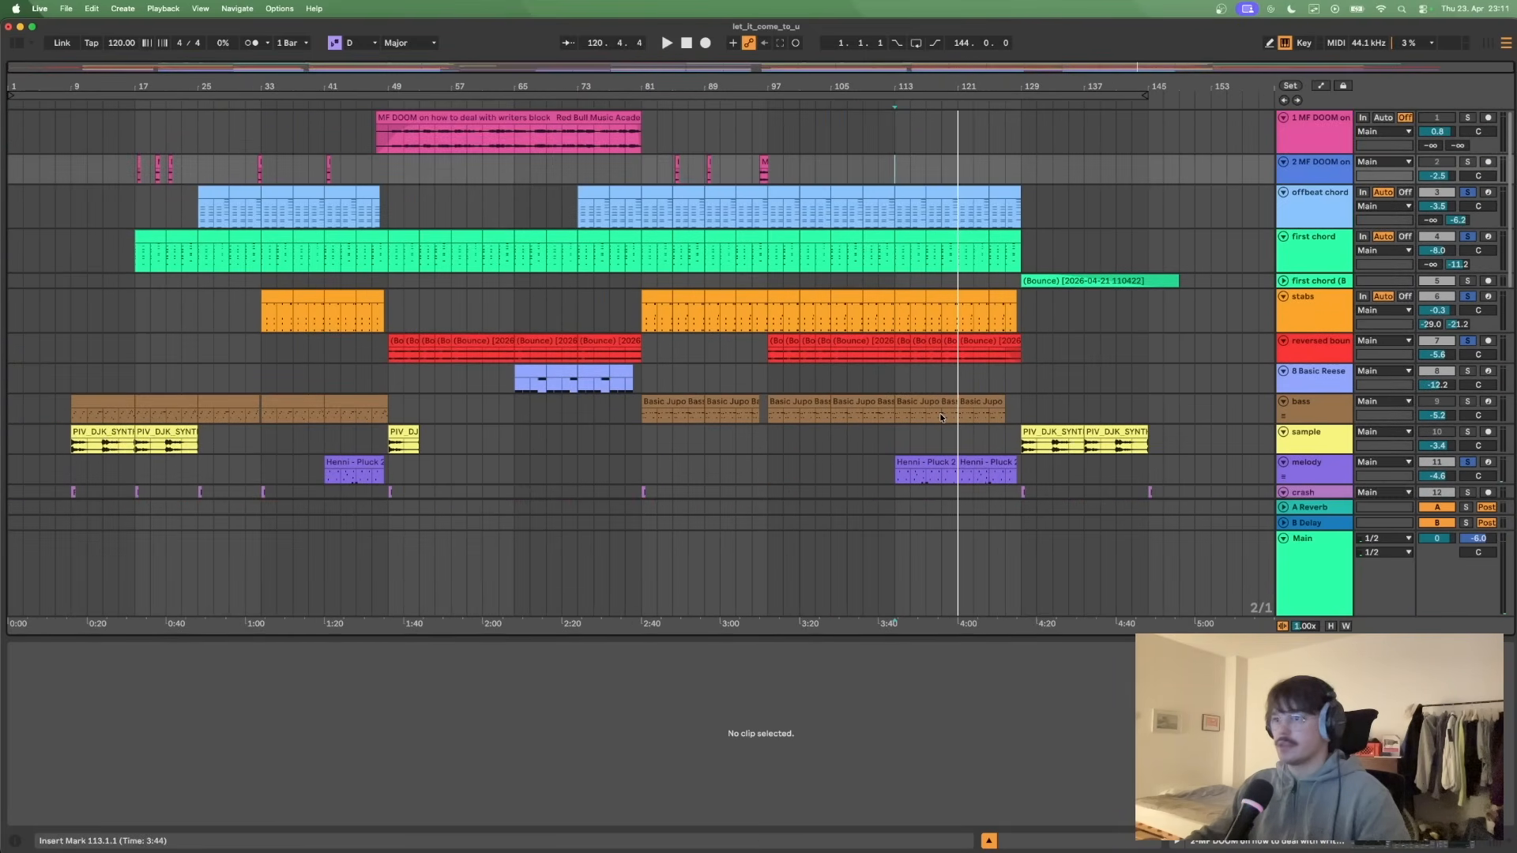
scroll(941, 417, down, 3)
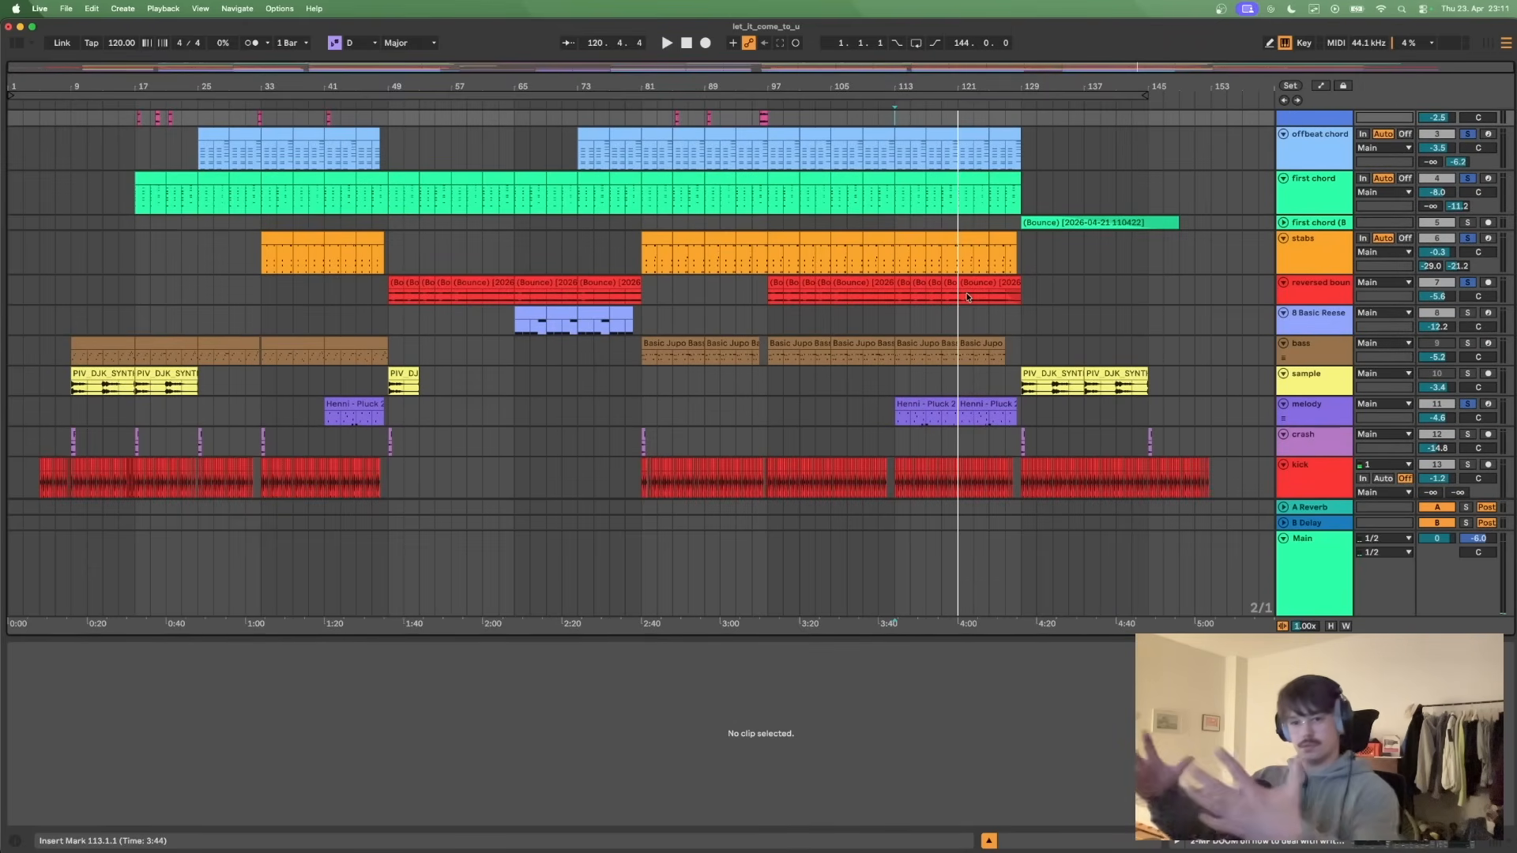
scroll(942, 381, up, 3)
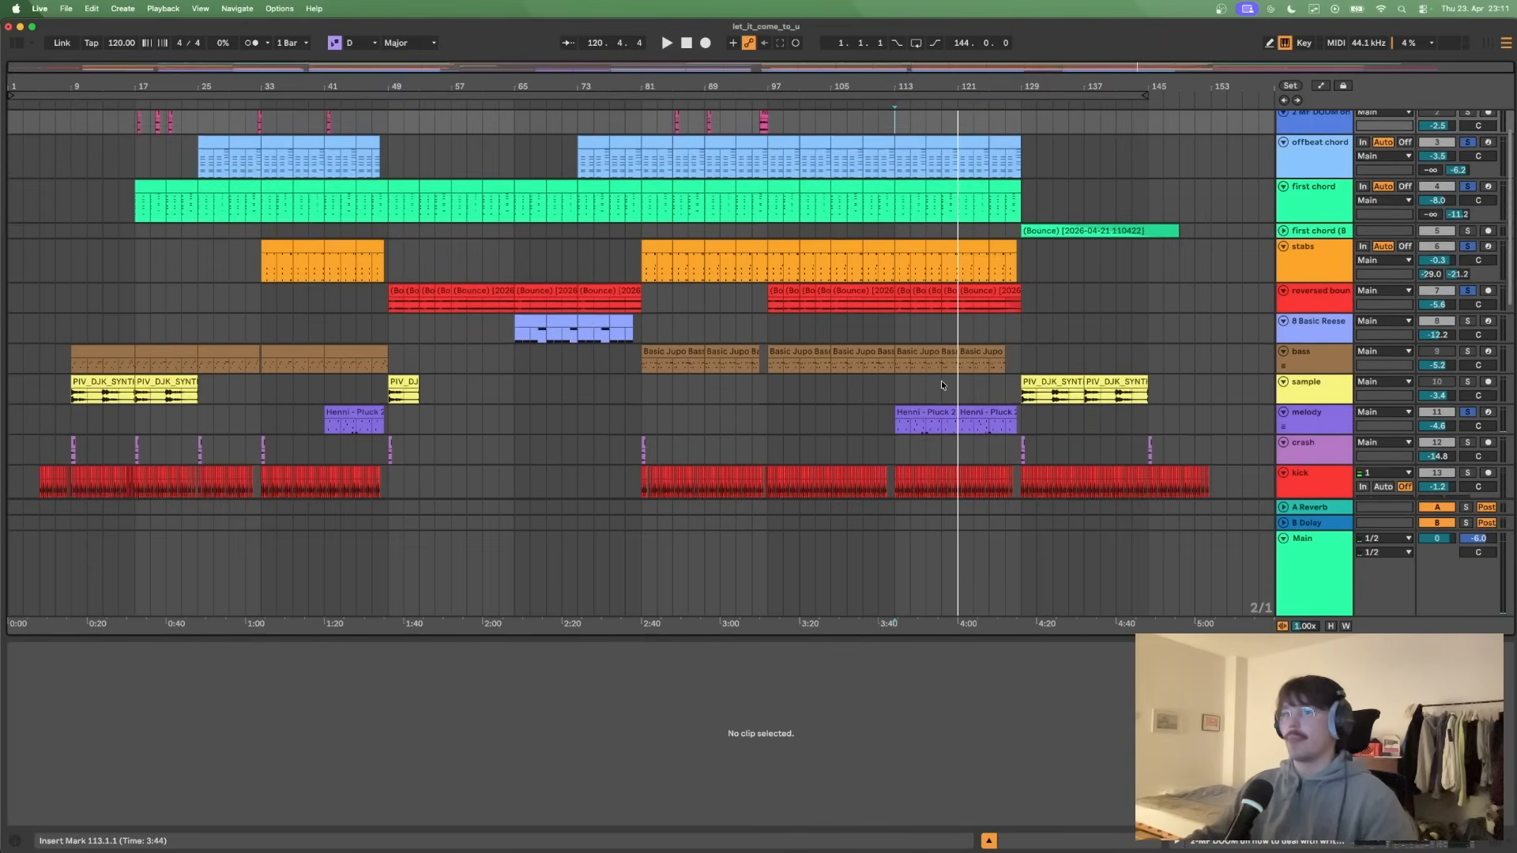
scroll(937, 376, down, 1)
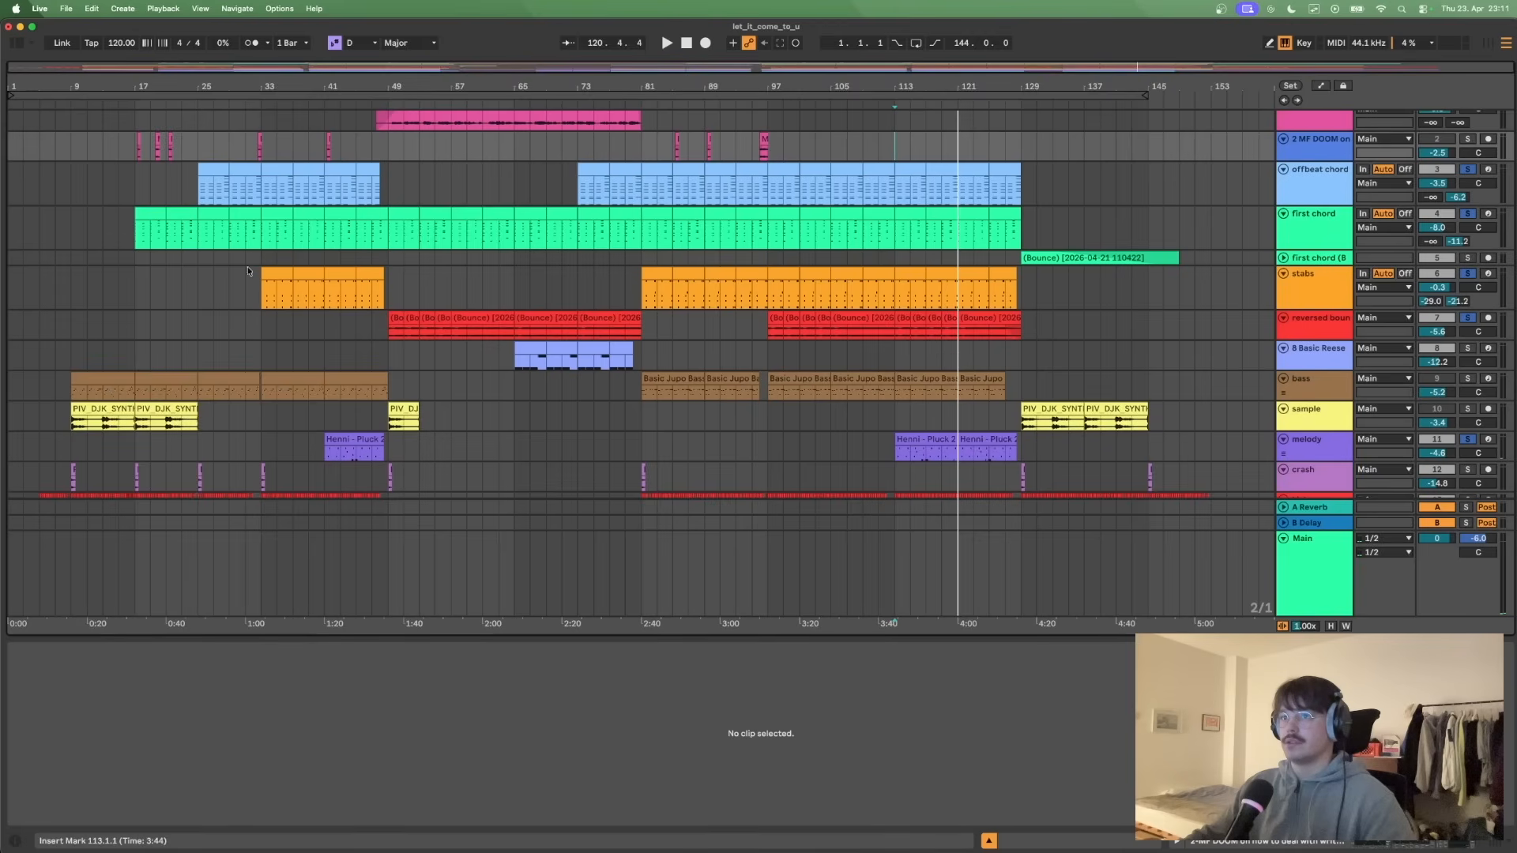
- Highlight bars 33 to 41 from the offbeat chord to the stabs track, clear the selection, and place the insert marker at bar 9
drag(267, 183, 322, 304)
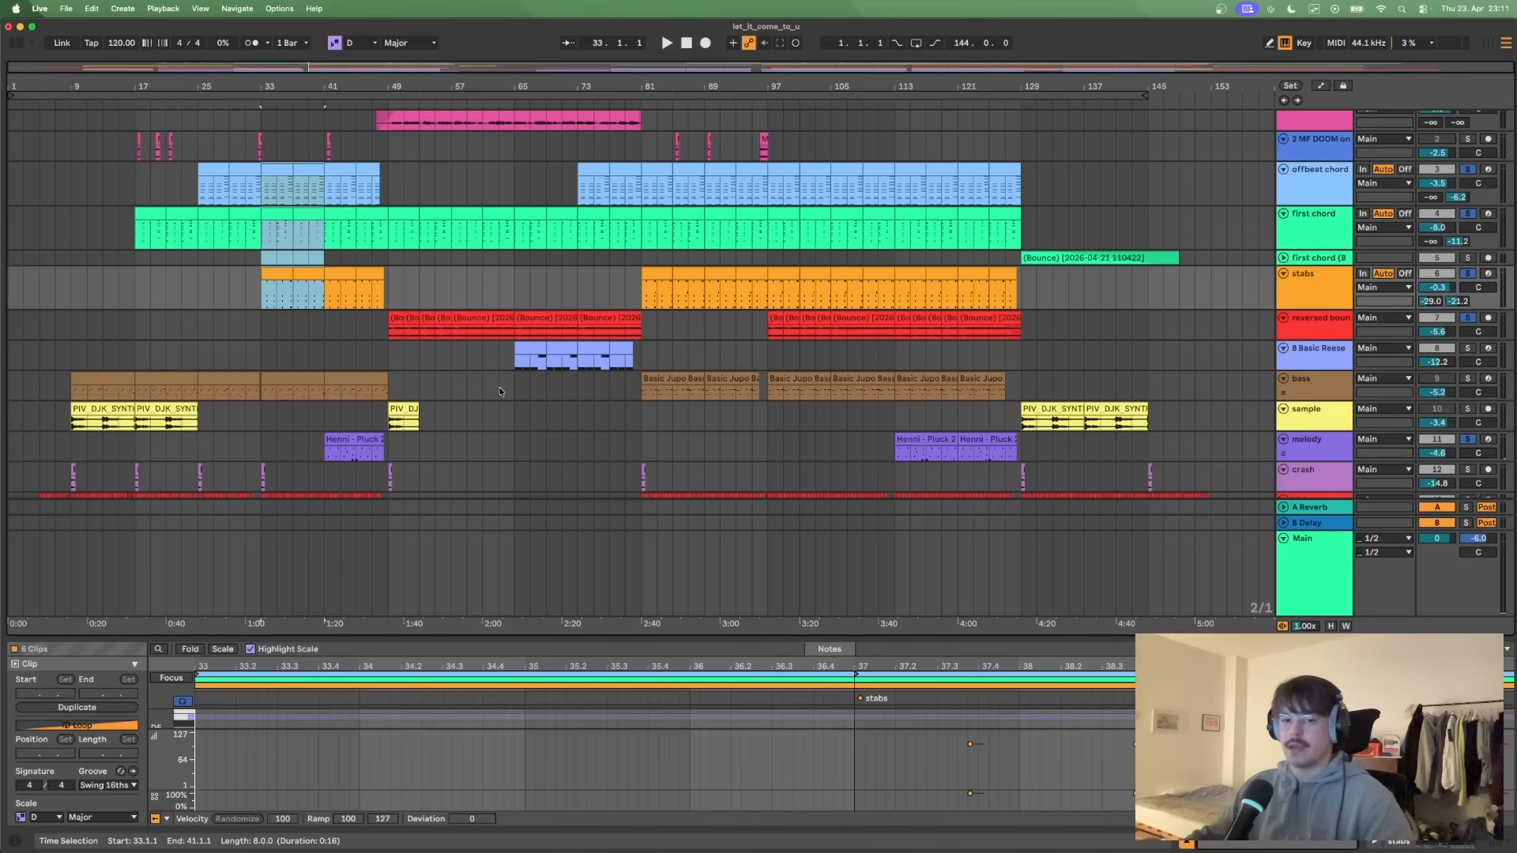
click(315, 285)
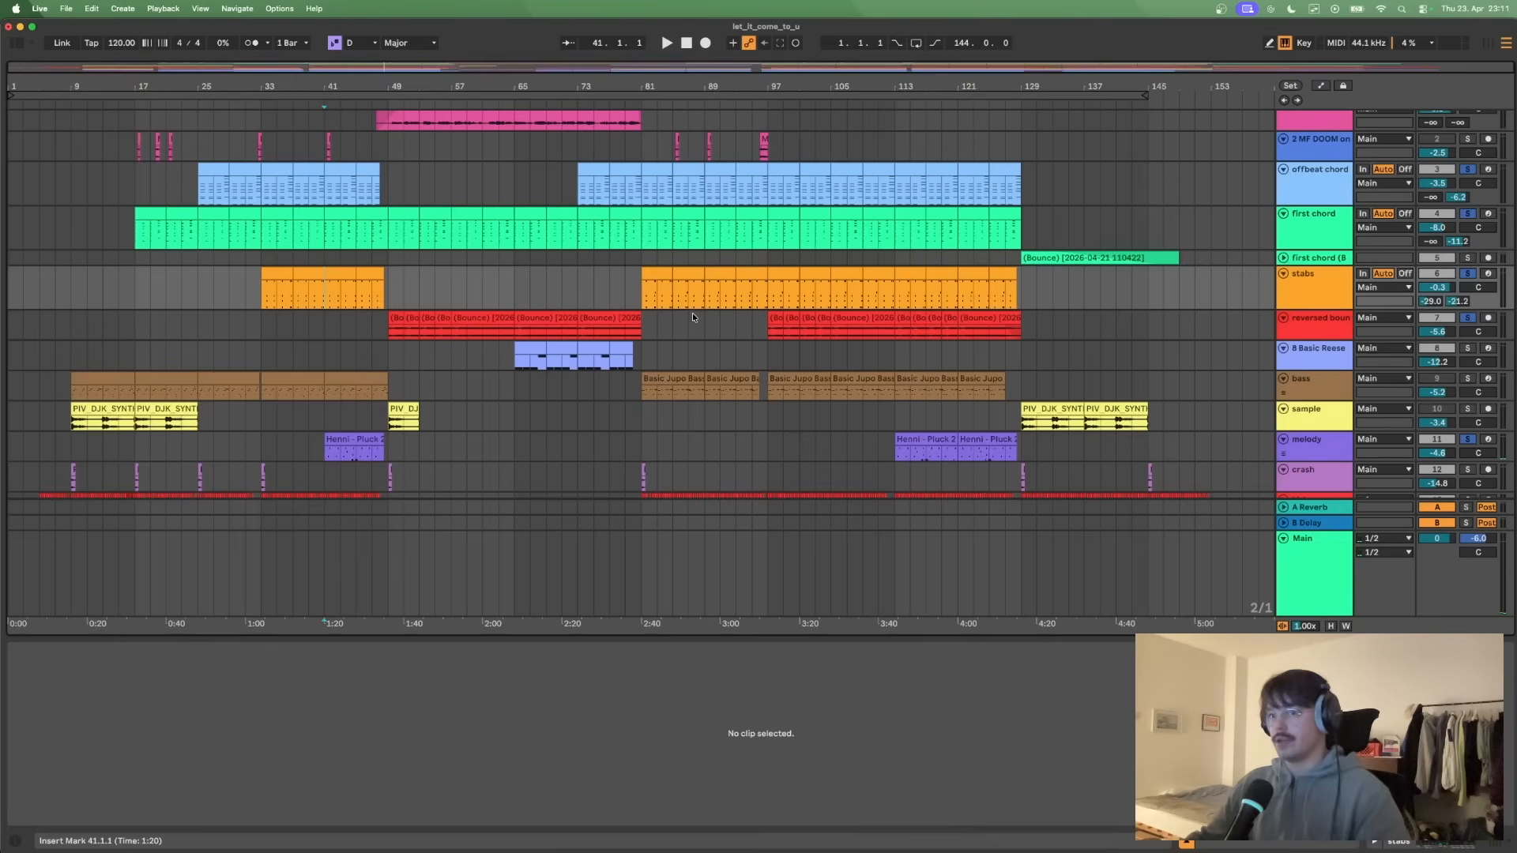
click(67, 350)
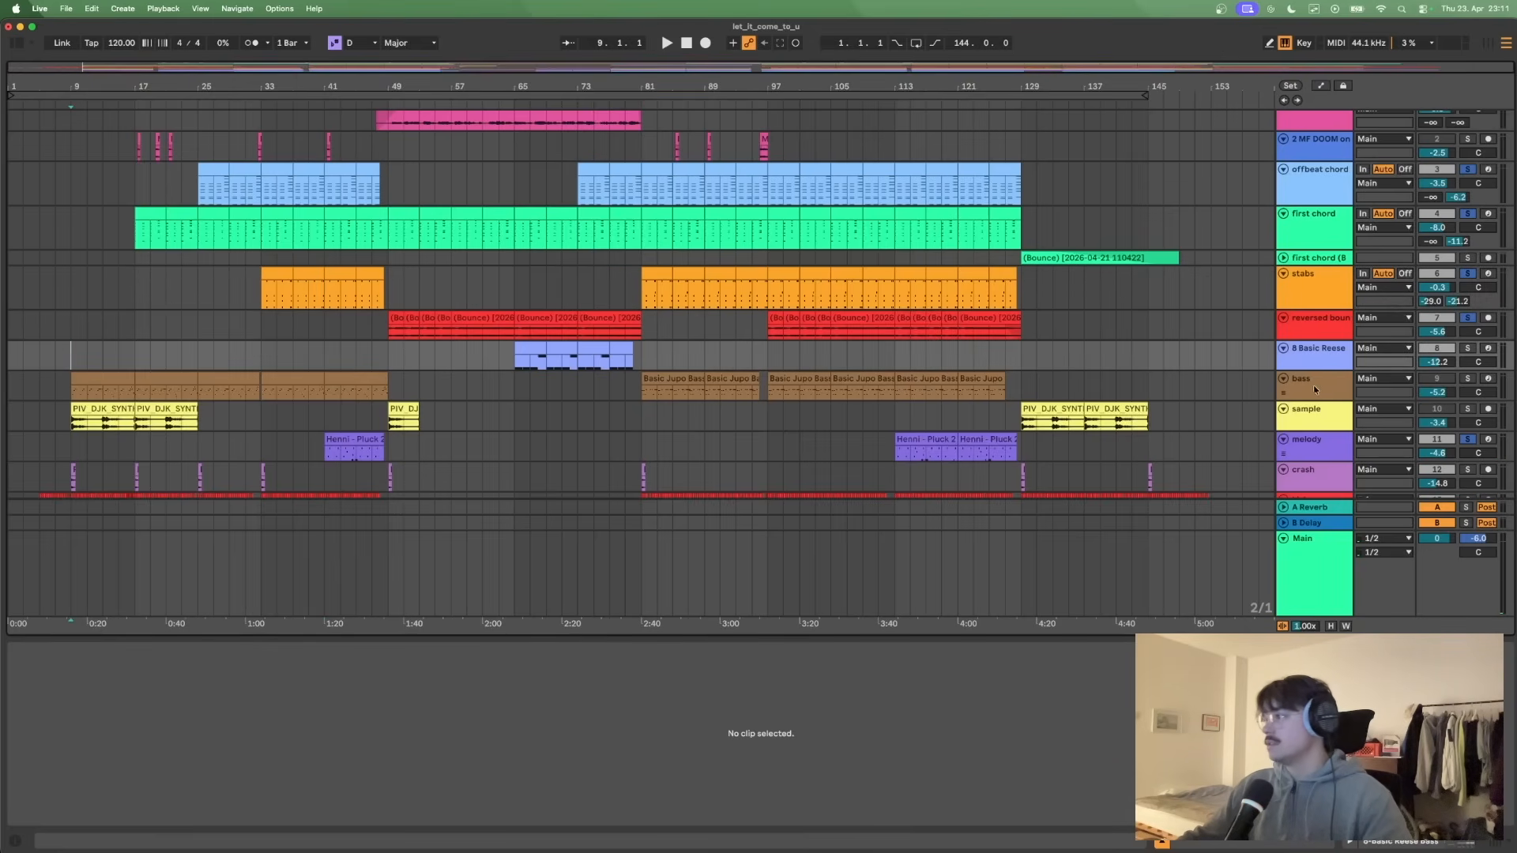
- Solo the bass track, open its first clip in a taller note editor, and highlight the bass clips from bar 9 to 49
click(1468, 380)
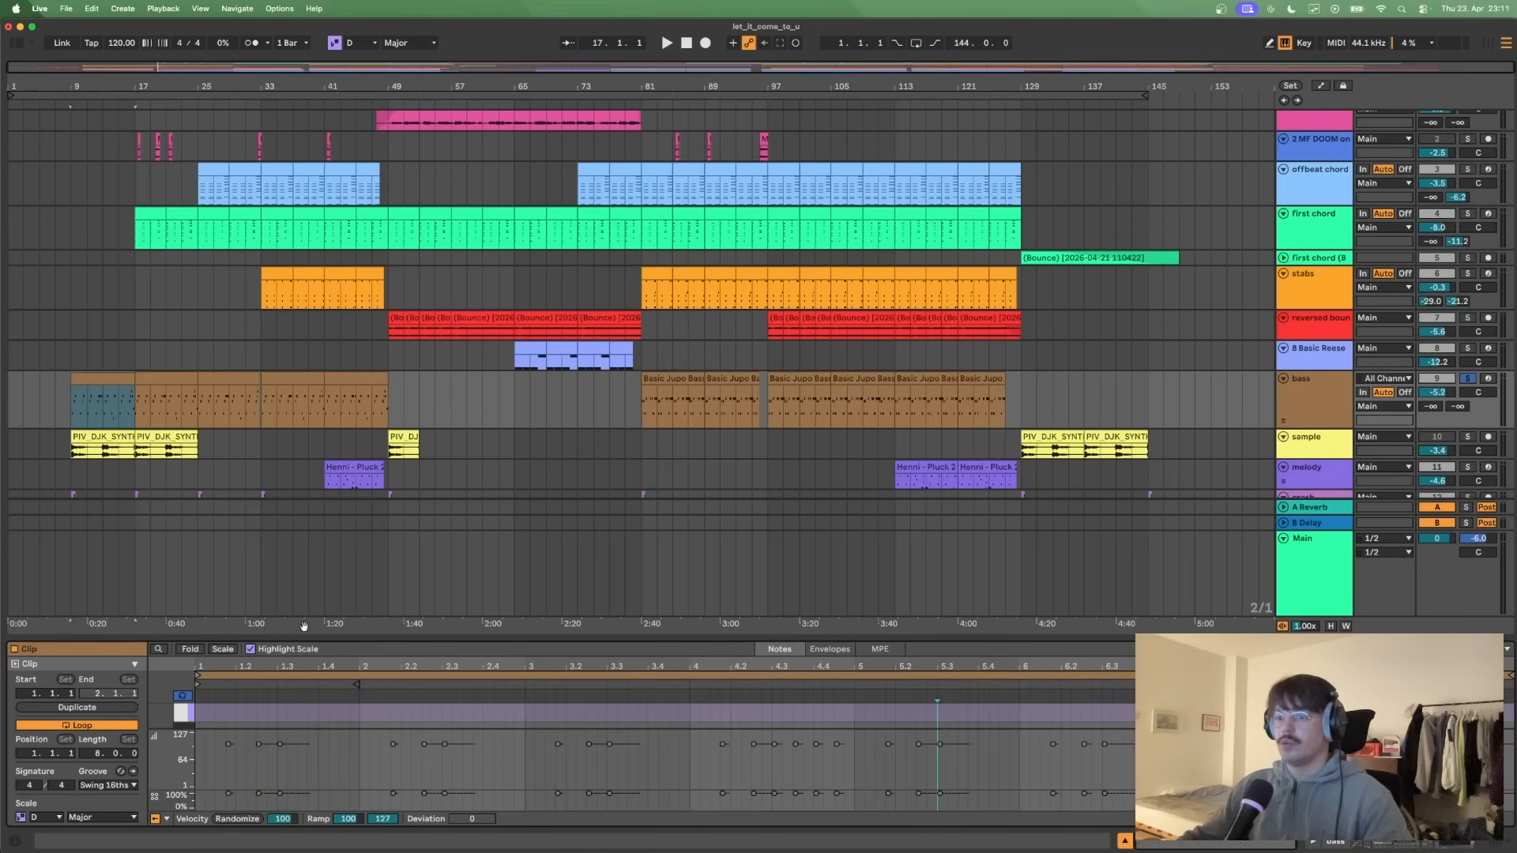
drag(310, 636, 310, 548)
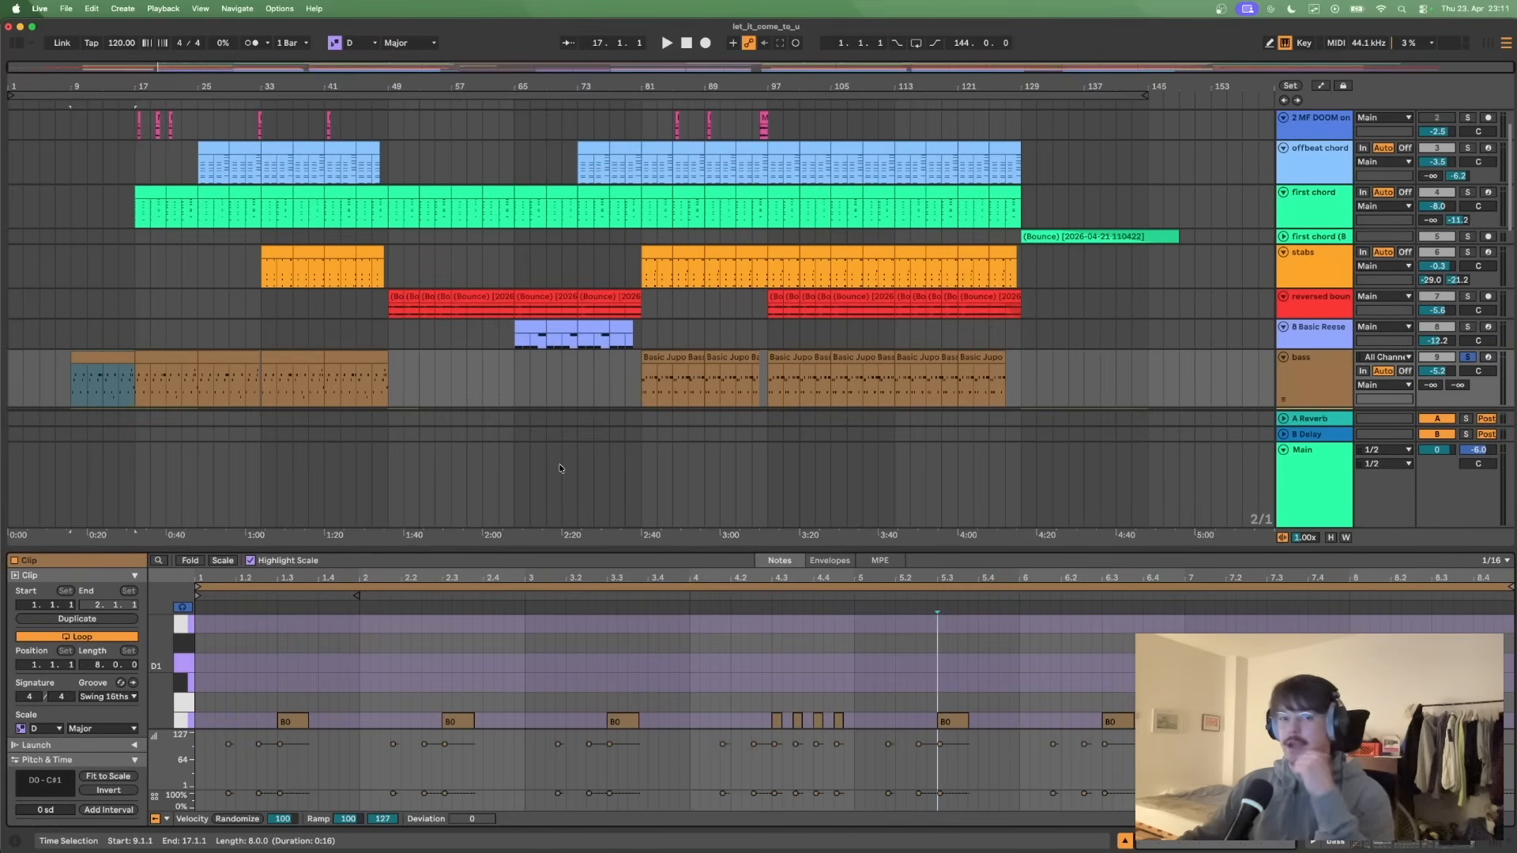
drag(387, 381, 71, 379)
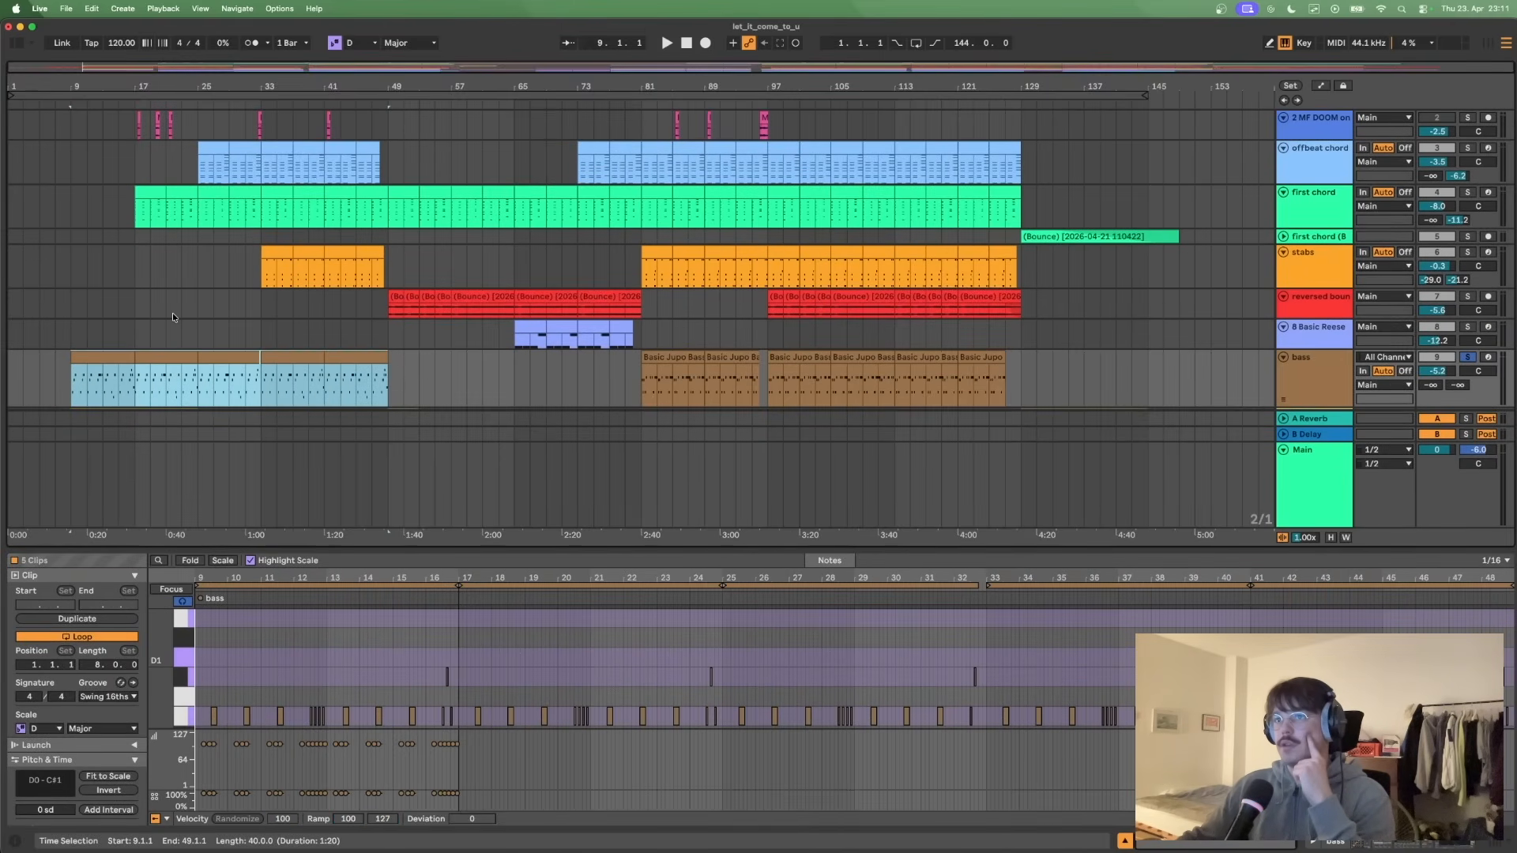
scroll(172, 313, up, 2)
scroll(271, 254, down, 5)
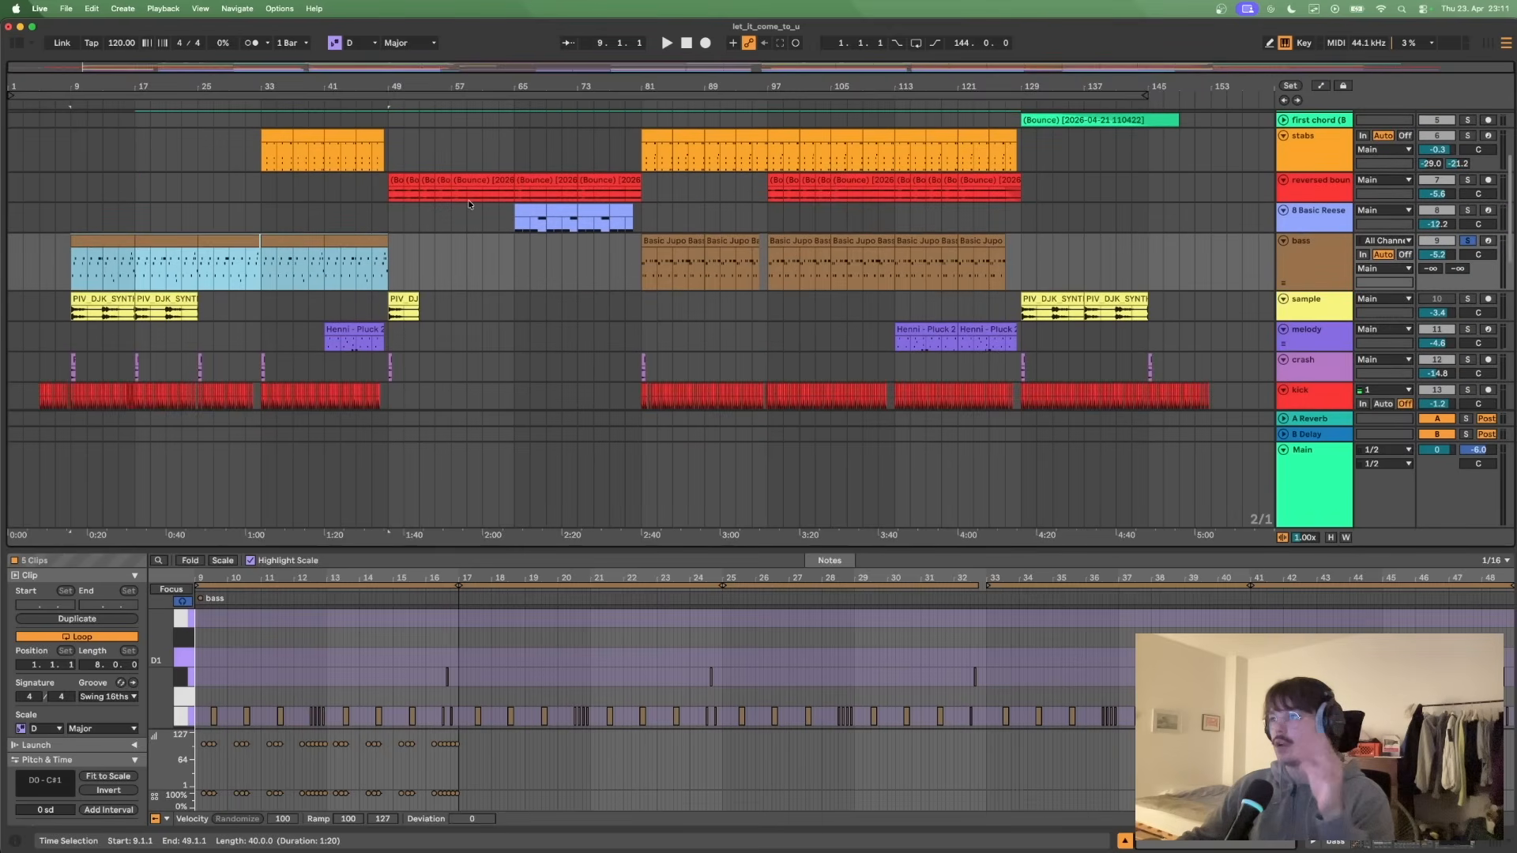
- Highlight the bass sections at bars 81 to 129 and bars 9 to 49 for comparison, then clear the selection at bar 129
drag(642, 268, 1017, 273)
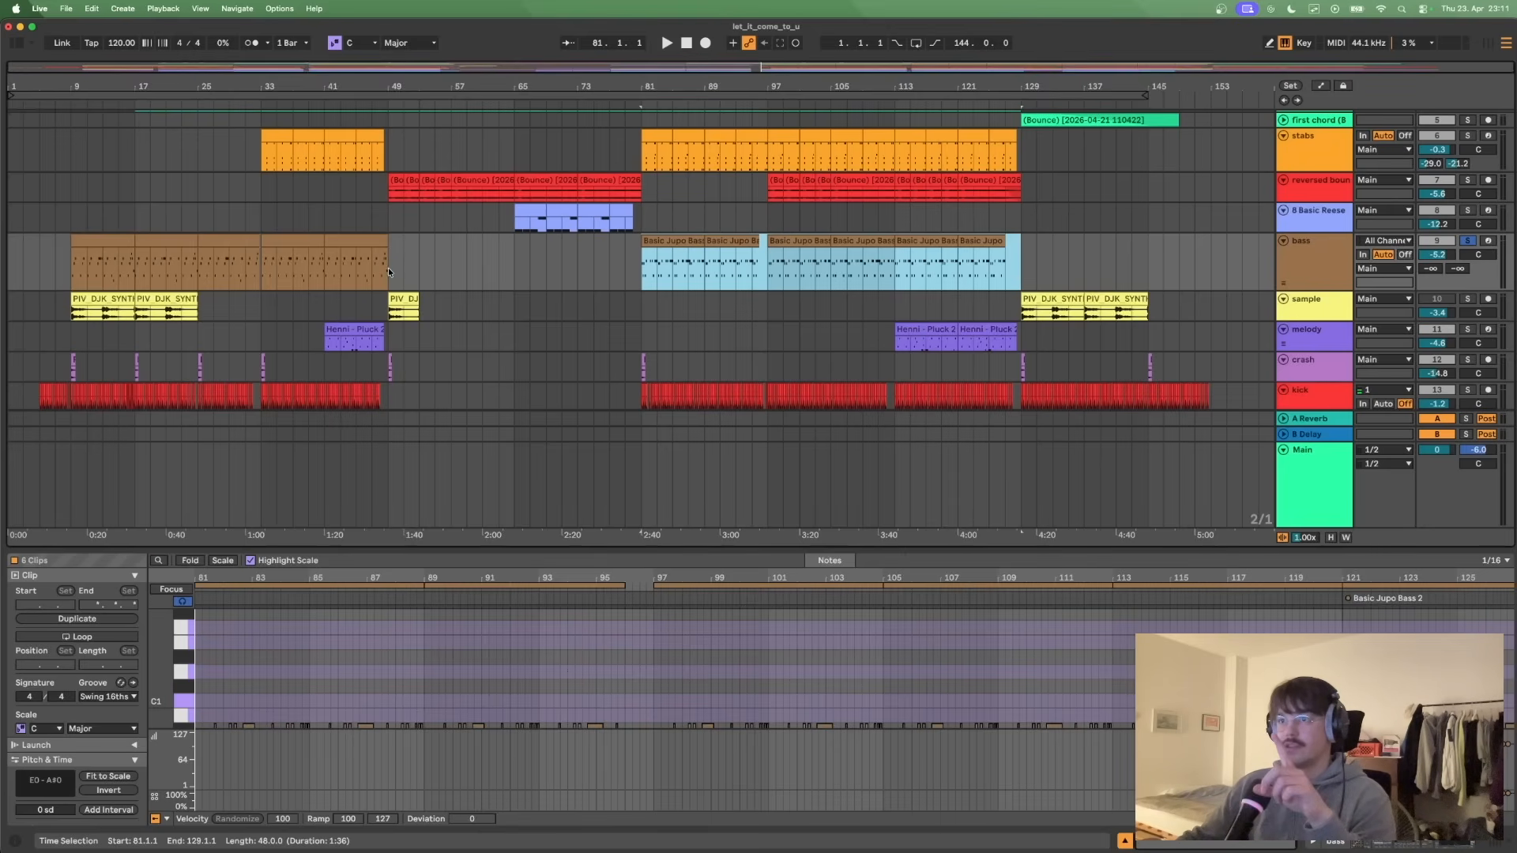
drag(387, 267, 64, 264)
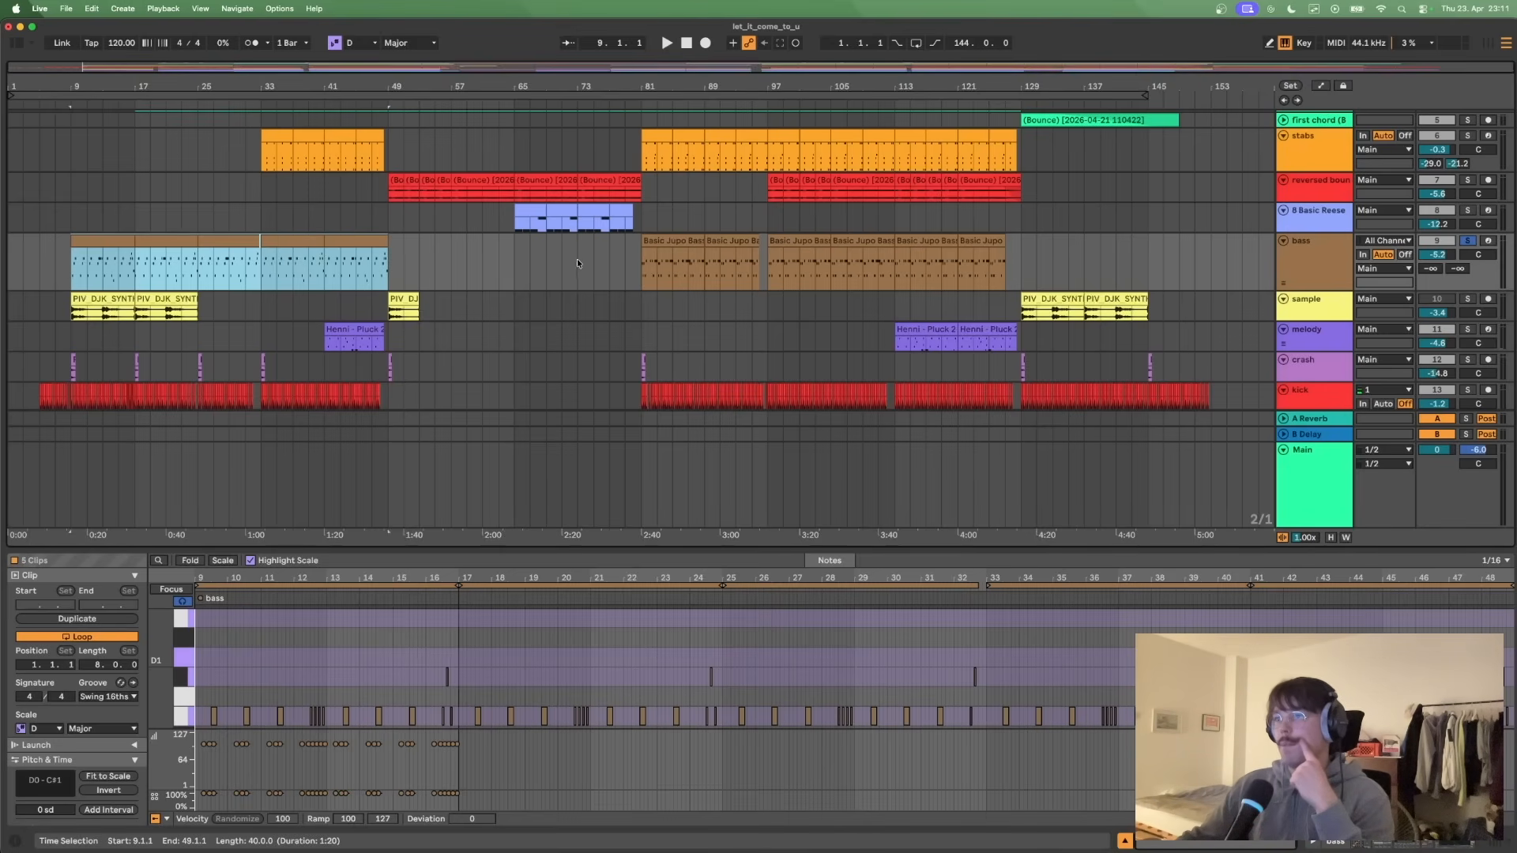
click(620, 272)
drag(642, 268, 998, 291)
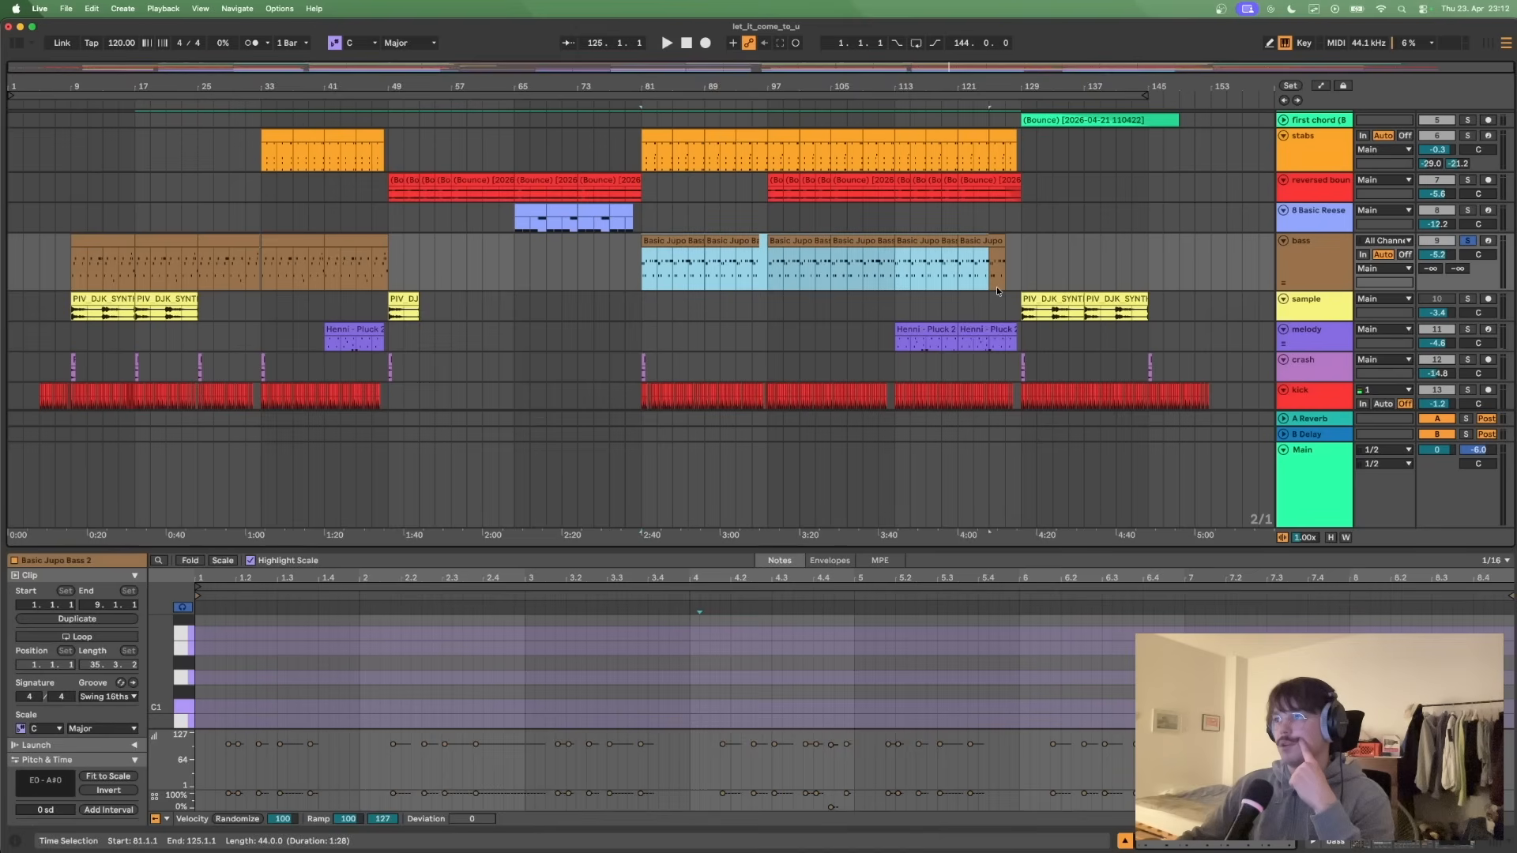
click(1016, 287)
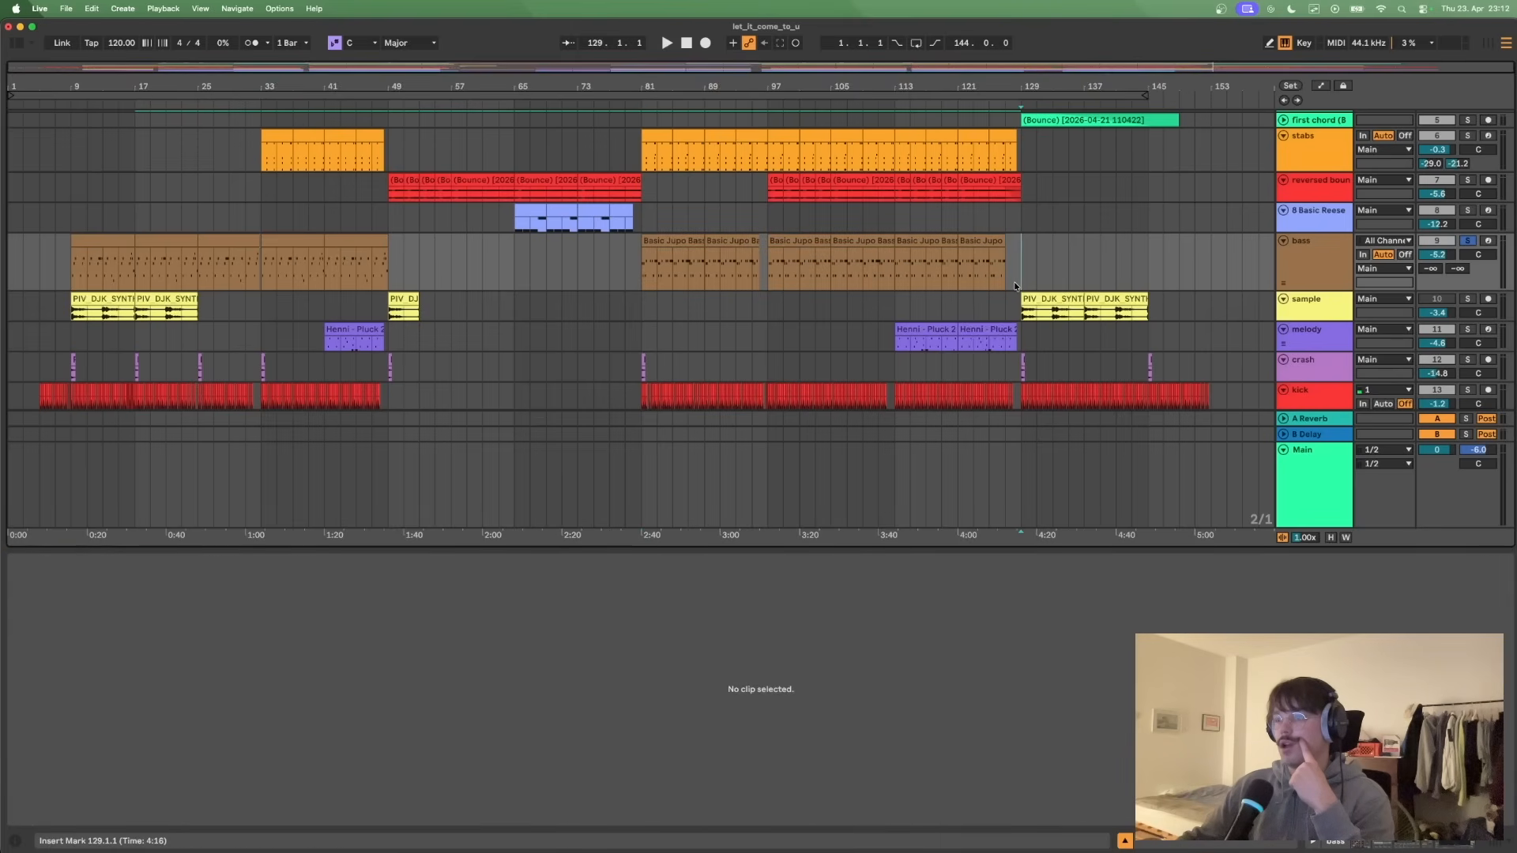
- Select the bass clip at bar 81, switch to the one at bar 9, and enlarge the note editor
click(671, 242)
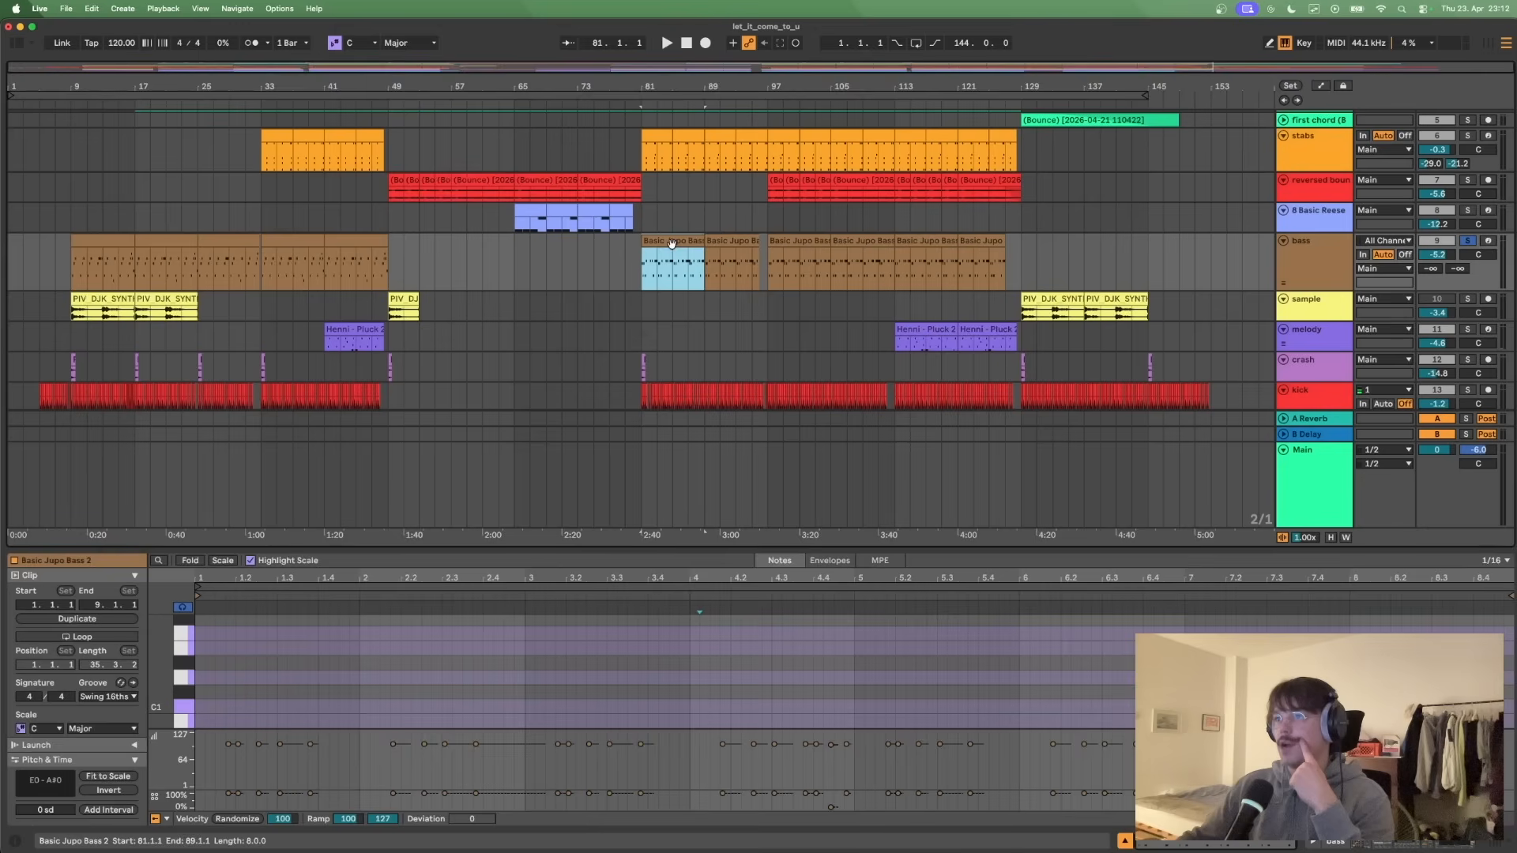
click(85, 245)
drag(374, 549, 371, 306)
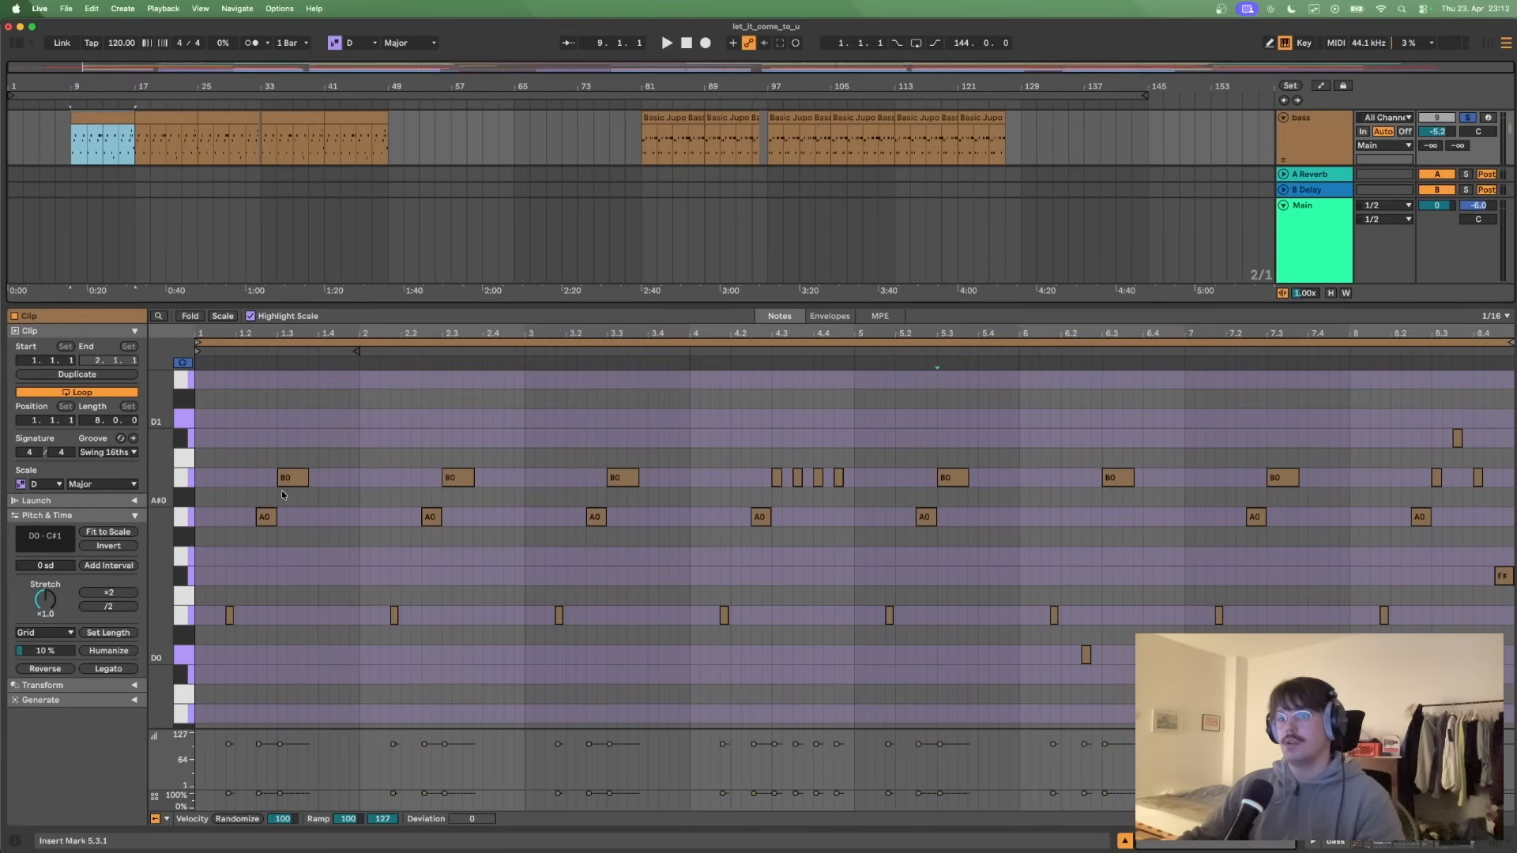
- Play the bar 9 bass clip from 1.1.1 through its eight bars, turning the metronome on
click(202, 495)
key(space)
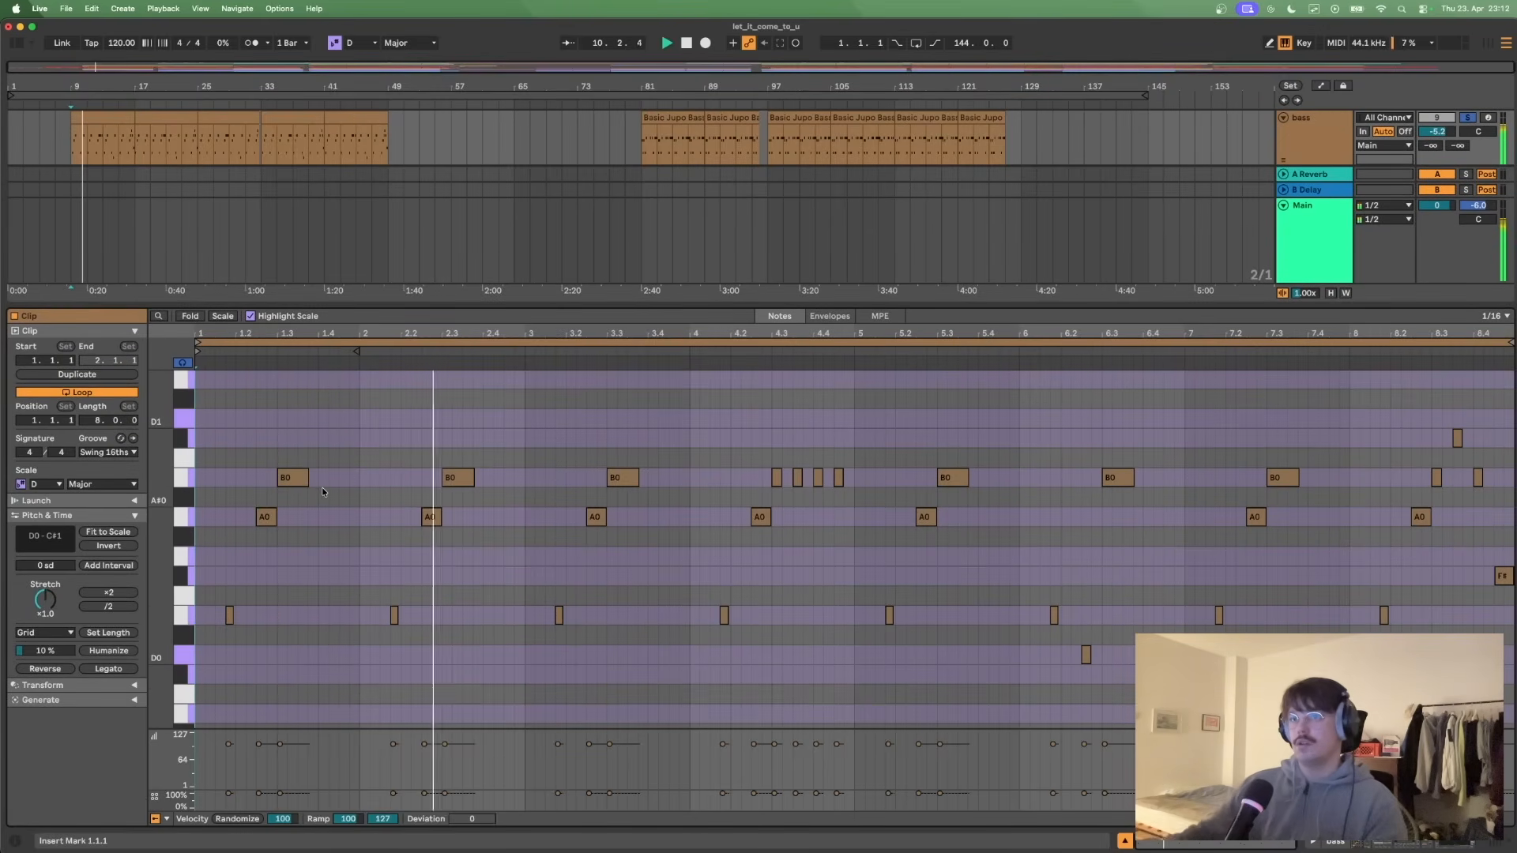
click(252, 43)
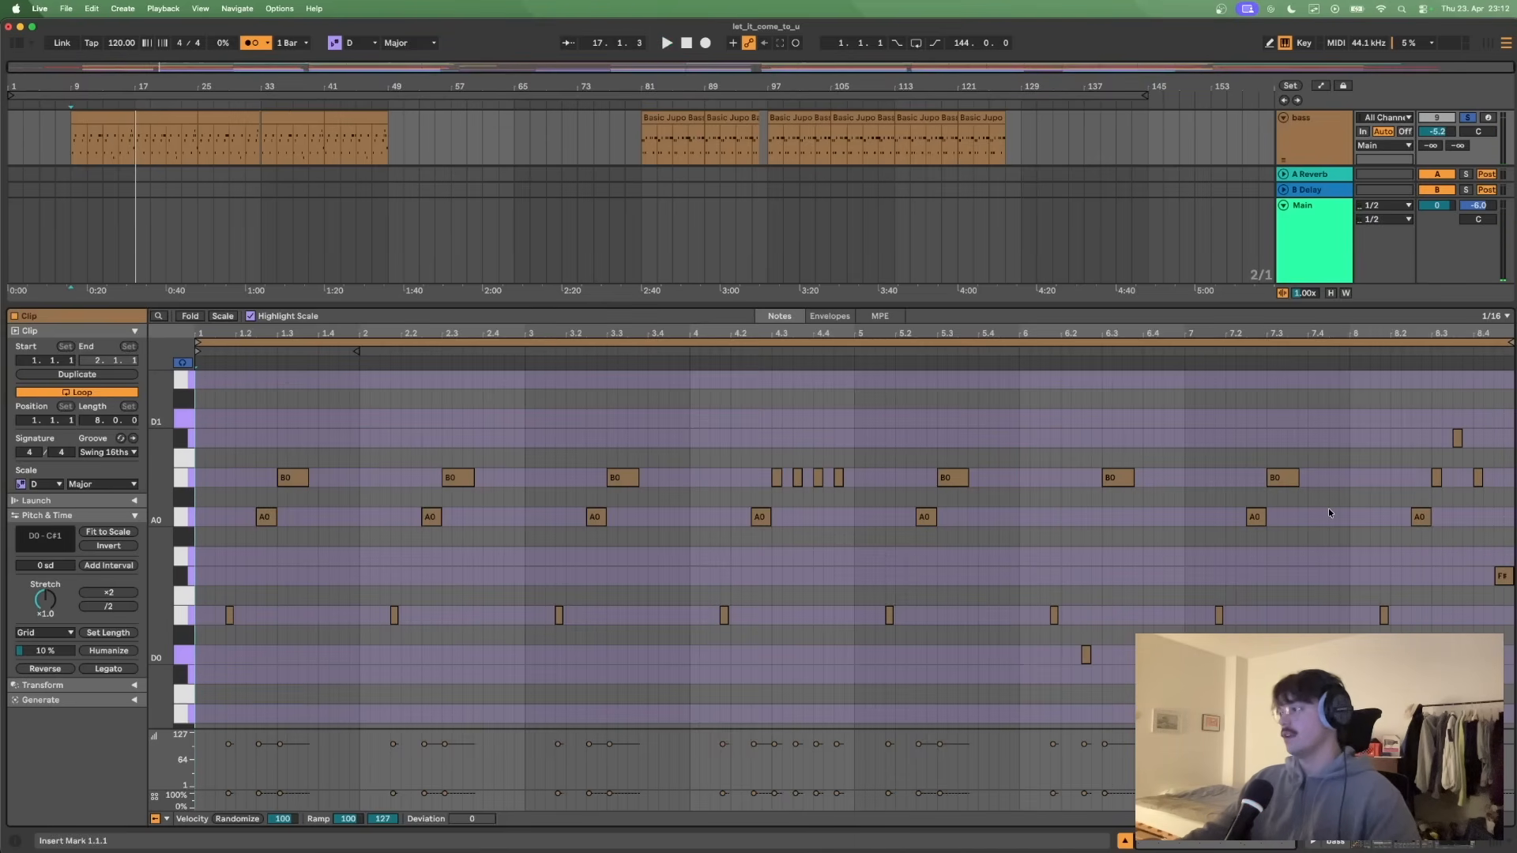
- Audition the bass clip's E0, A0 and B0 pitches, and play its short repeated notes from 4.3.1
click(1333, 467)
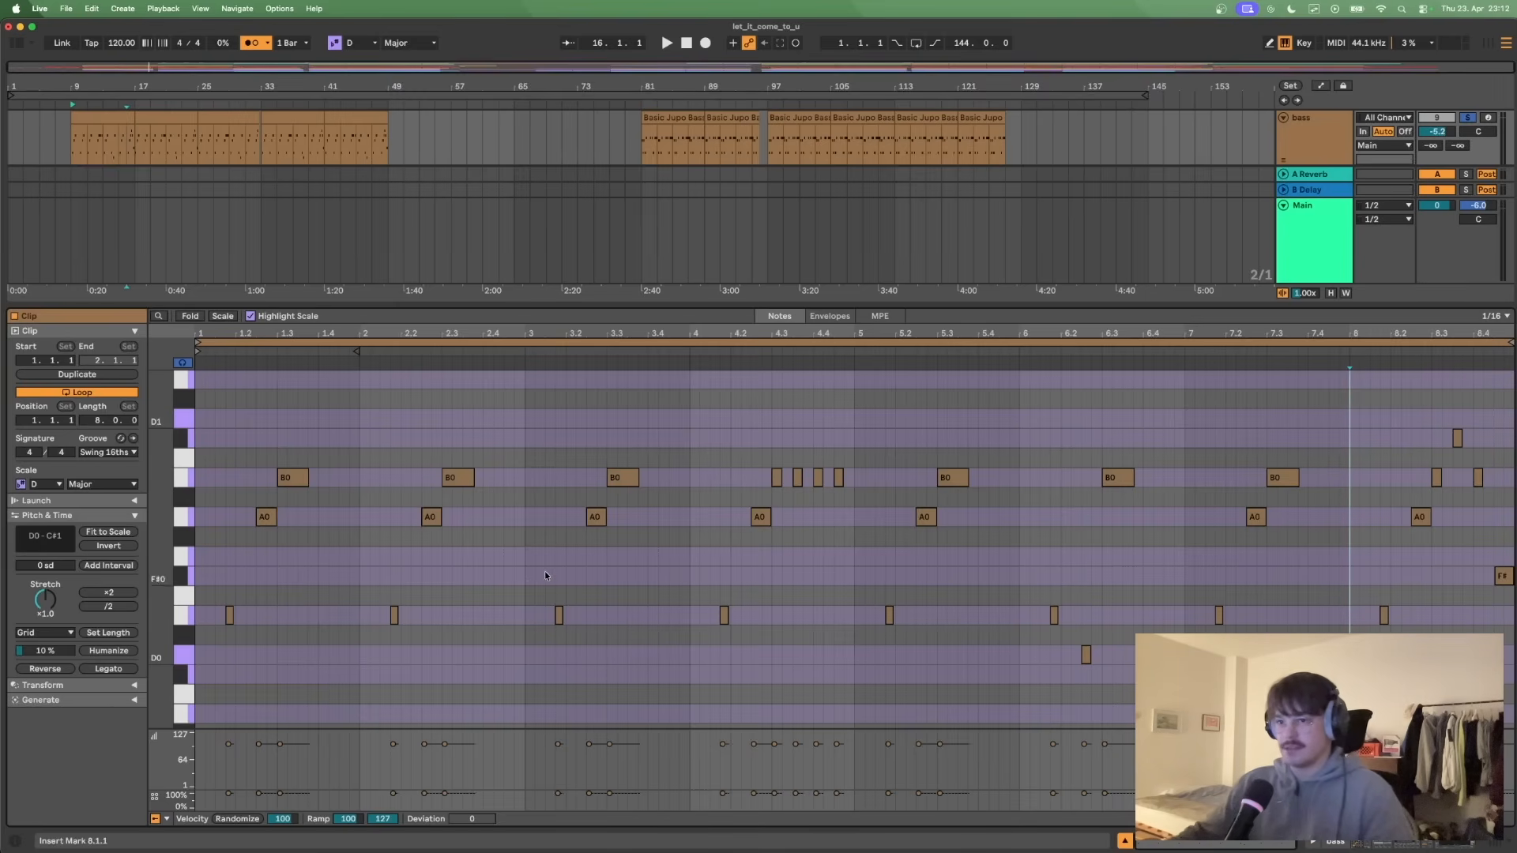
click(182, 617)
click(182, 517)
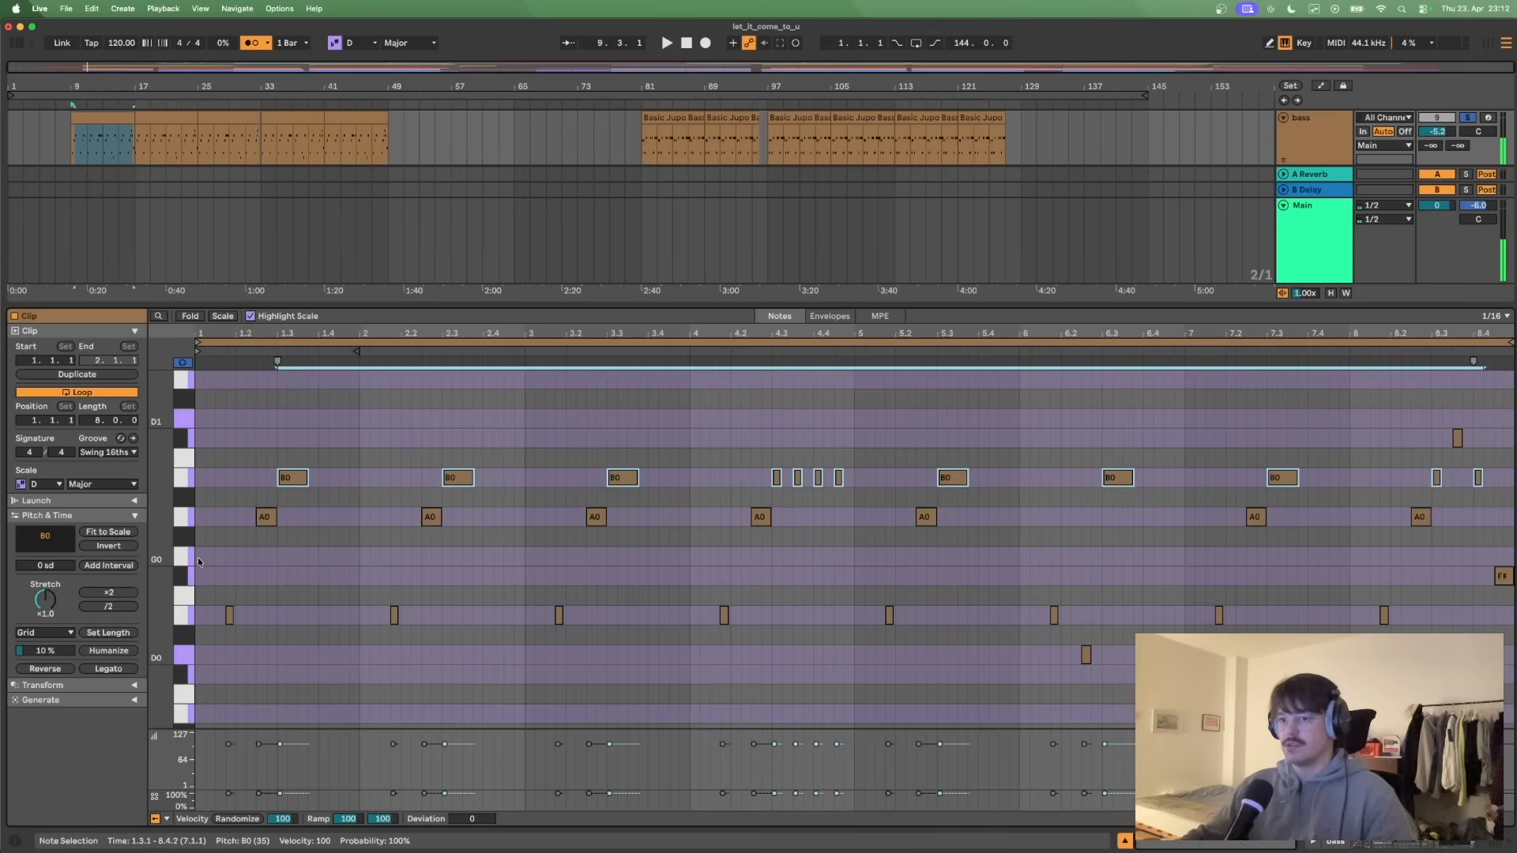
click(198, 558)
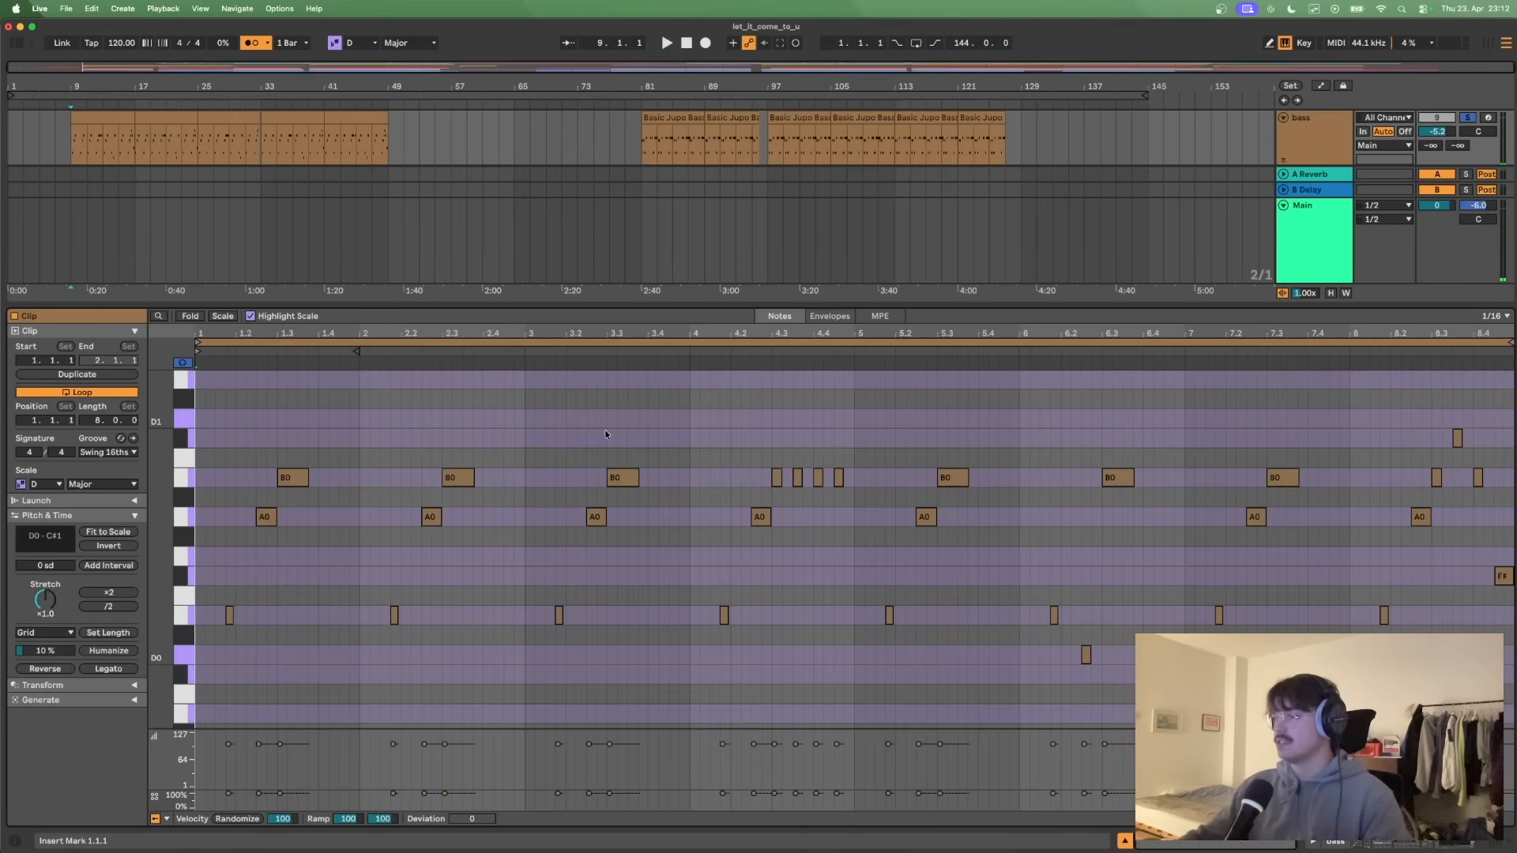
click(769, 478)
key(space)
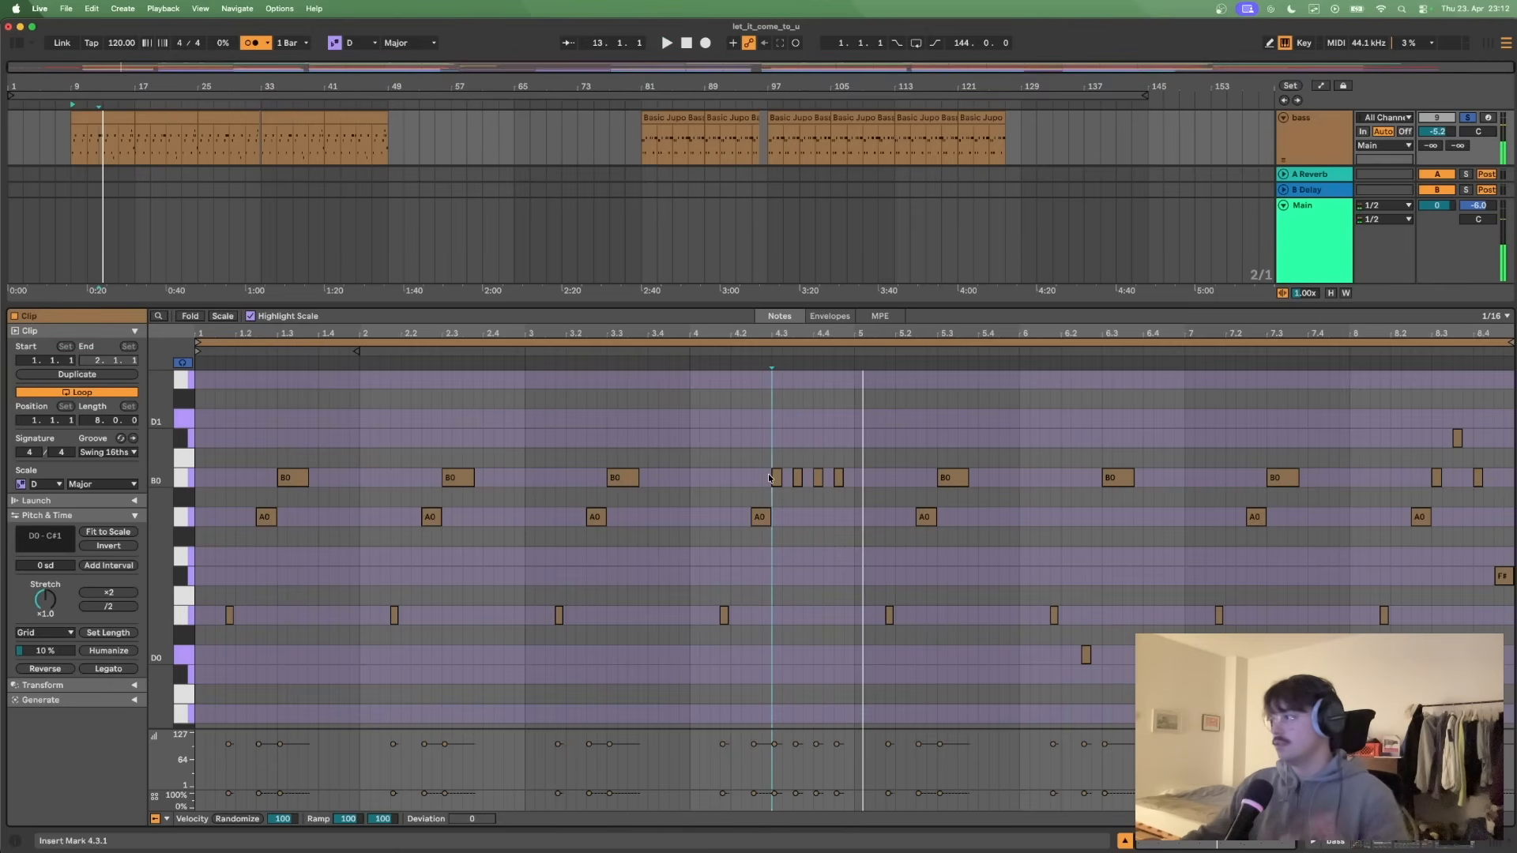
- Shrink the note editor and show the bass track's devices, highlighting Basic Jupo Bass and Scale
drag(1166, 305, 1168, 407)
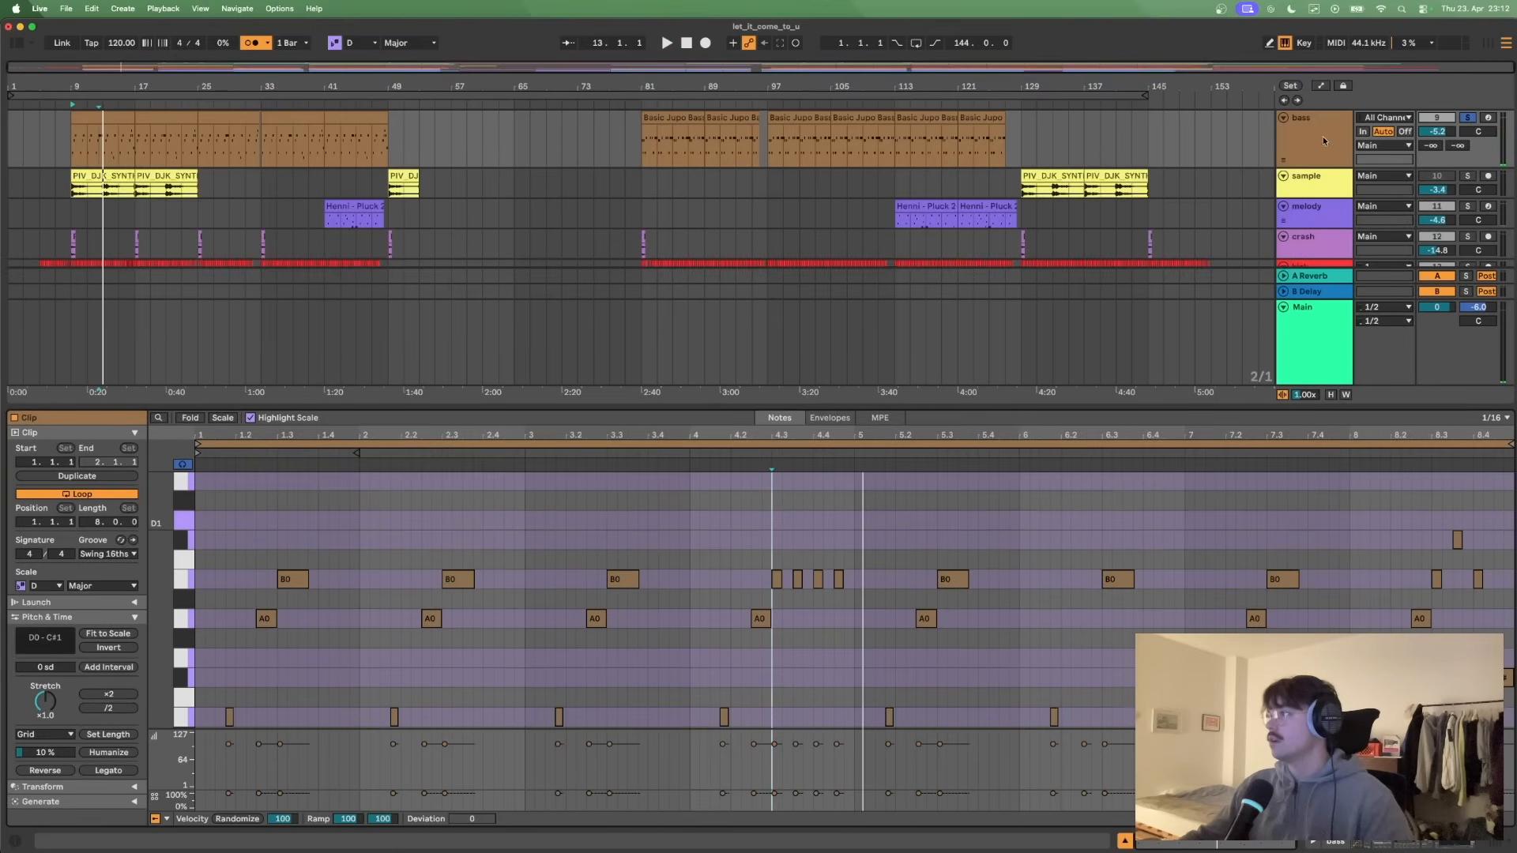
double_click(1316, 142)
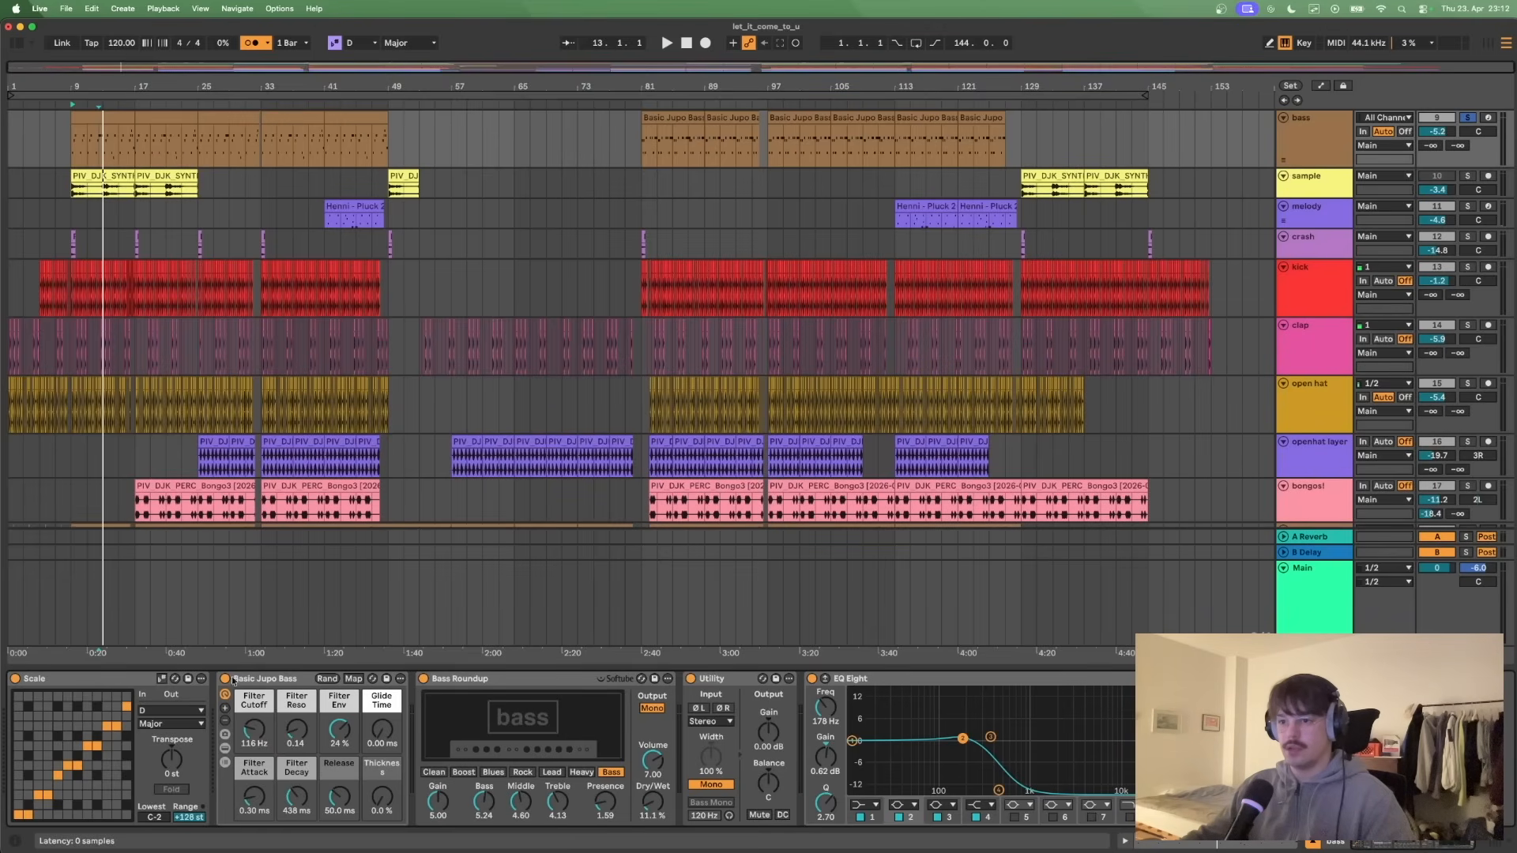
click(258, 683)
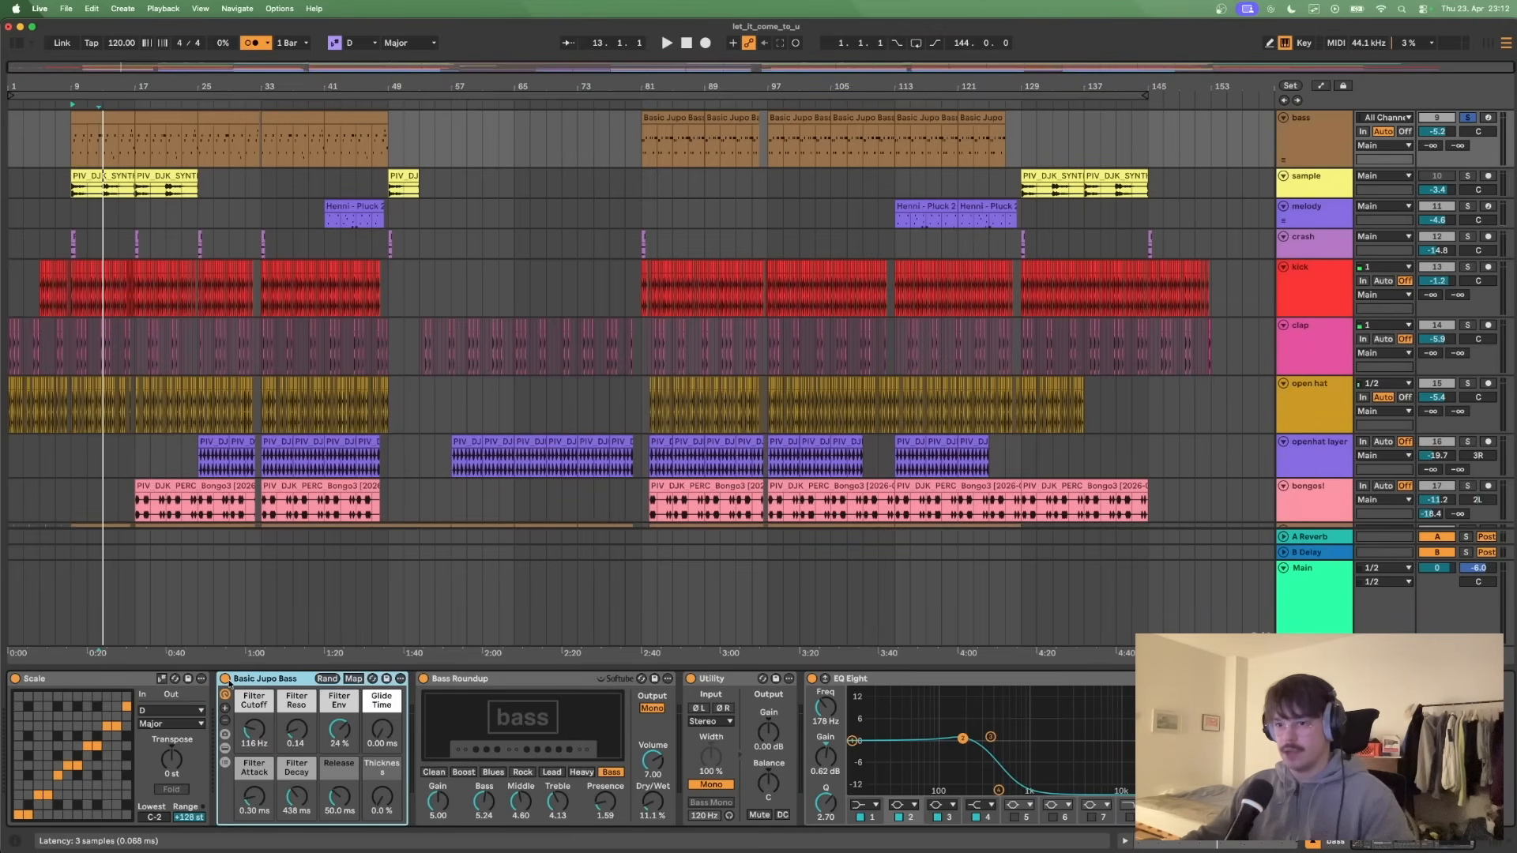
click(93, 682)
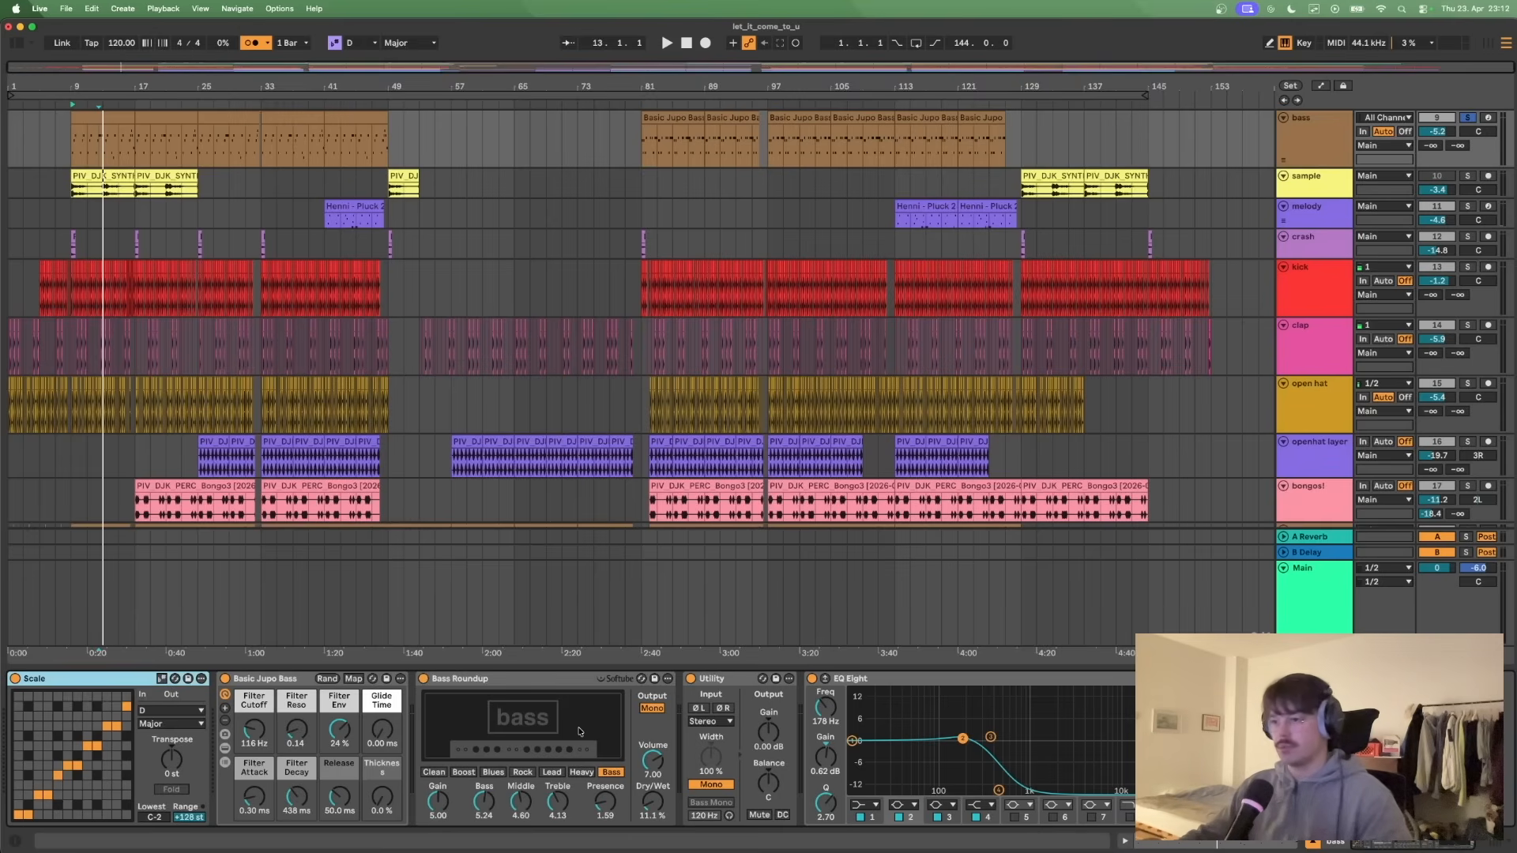
- Bypass Bass Roundup, Utility and EQ Eight on the bass track, and play the dry Basic Jupo Bass from bar 9
click(425, 679)
click(690, 679)
click(811, 678)
click(289, 681)
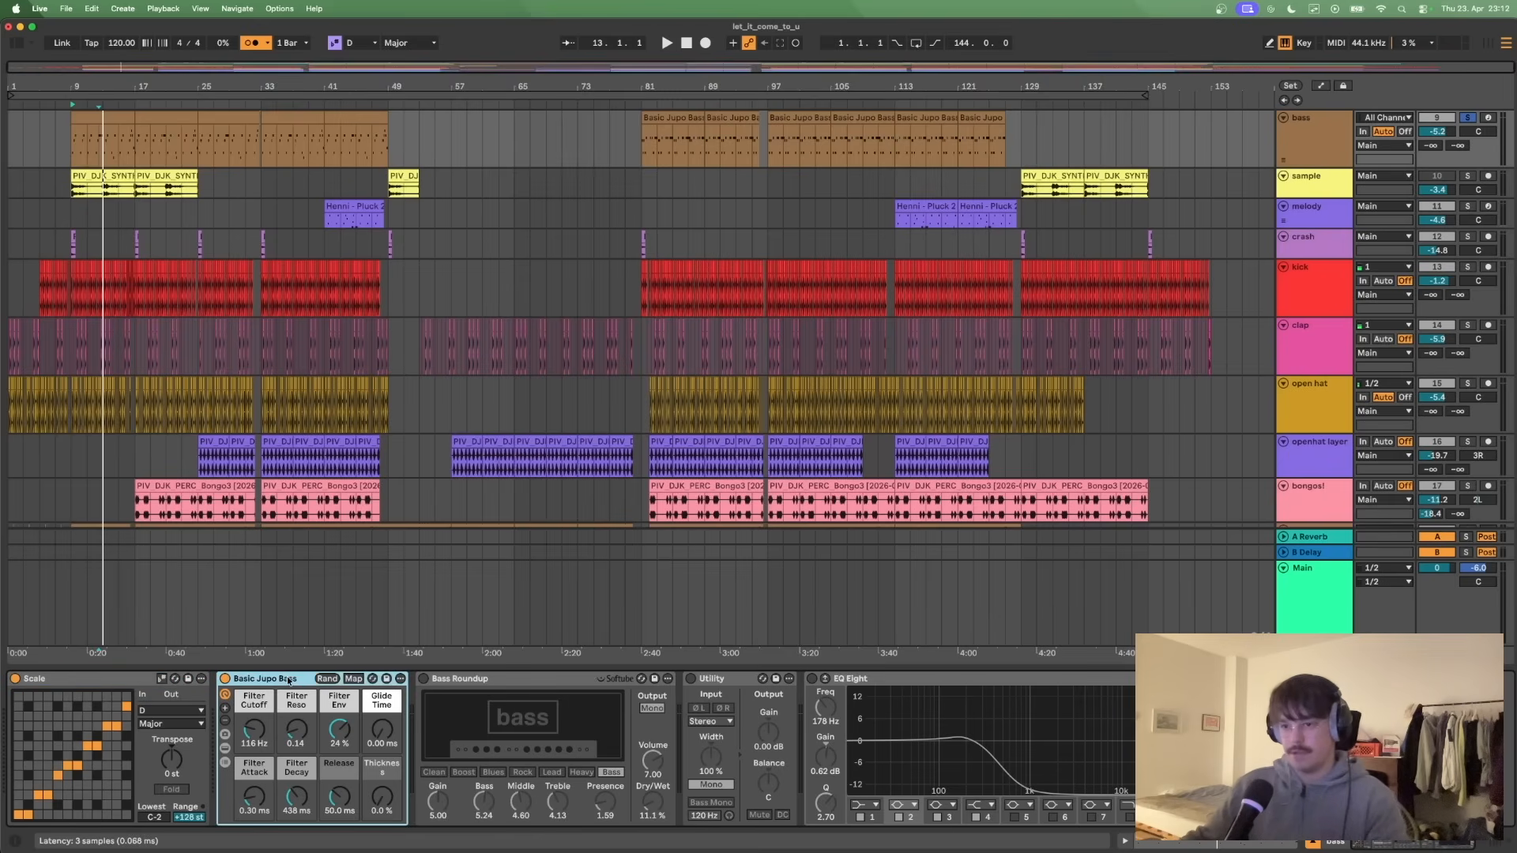
key(space)
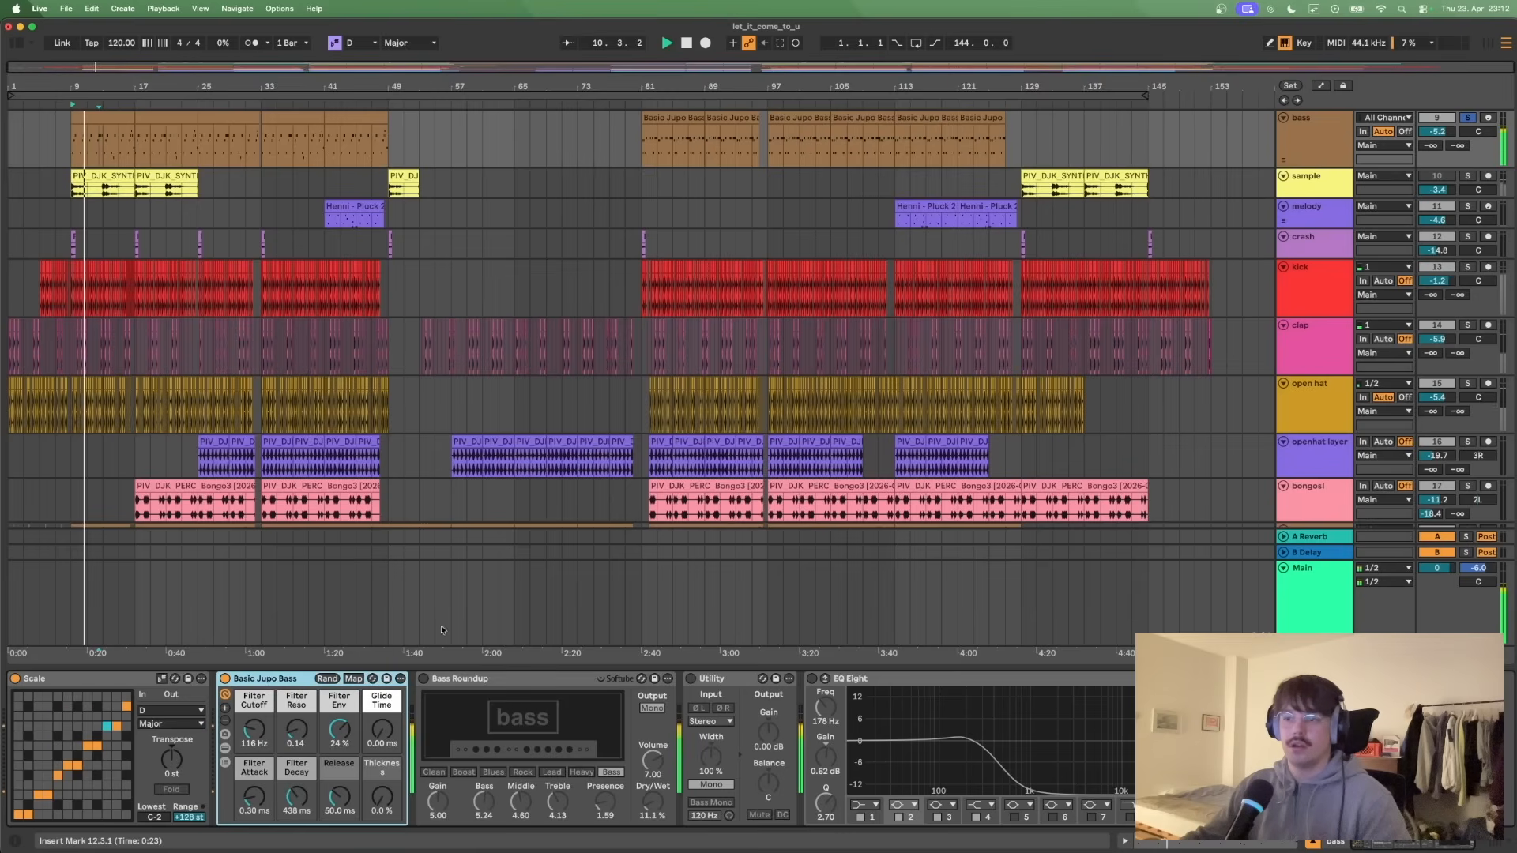
- Reactivate Bass Roundup during playback, followed by Utility and EQ Eight on the bass track
click(426, 679)
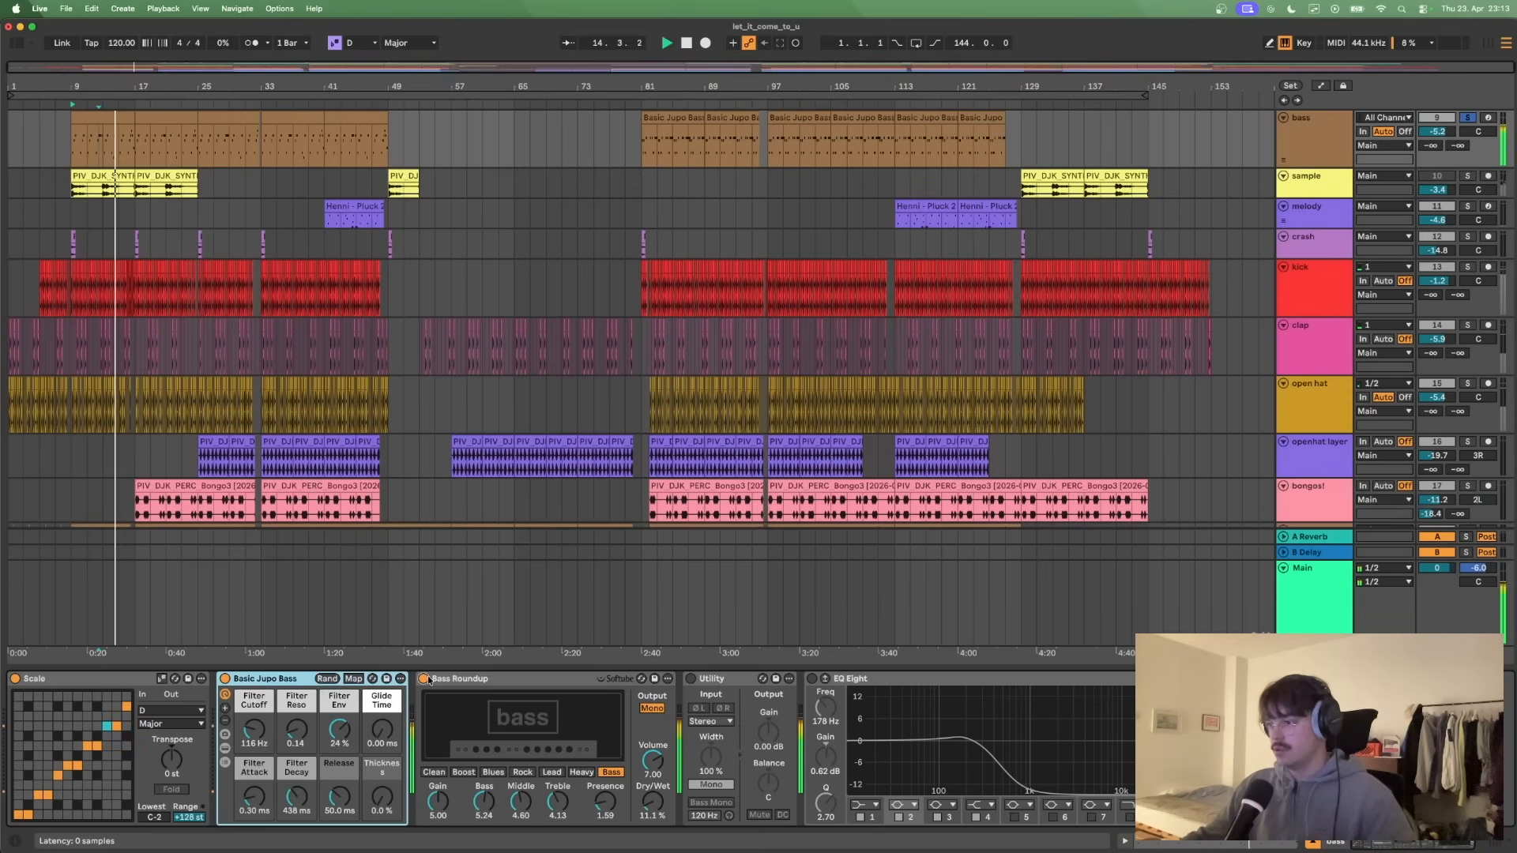
click(691, 680)
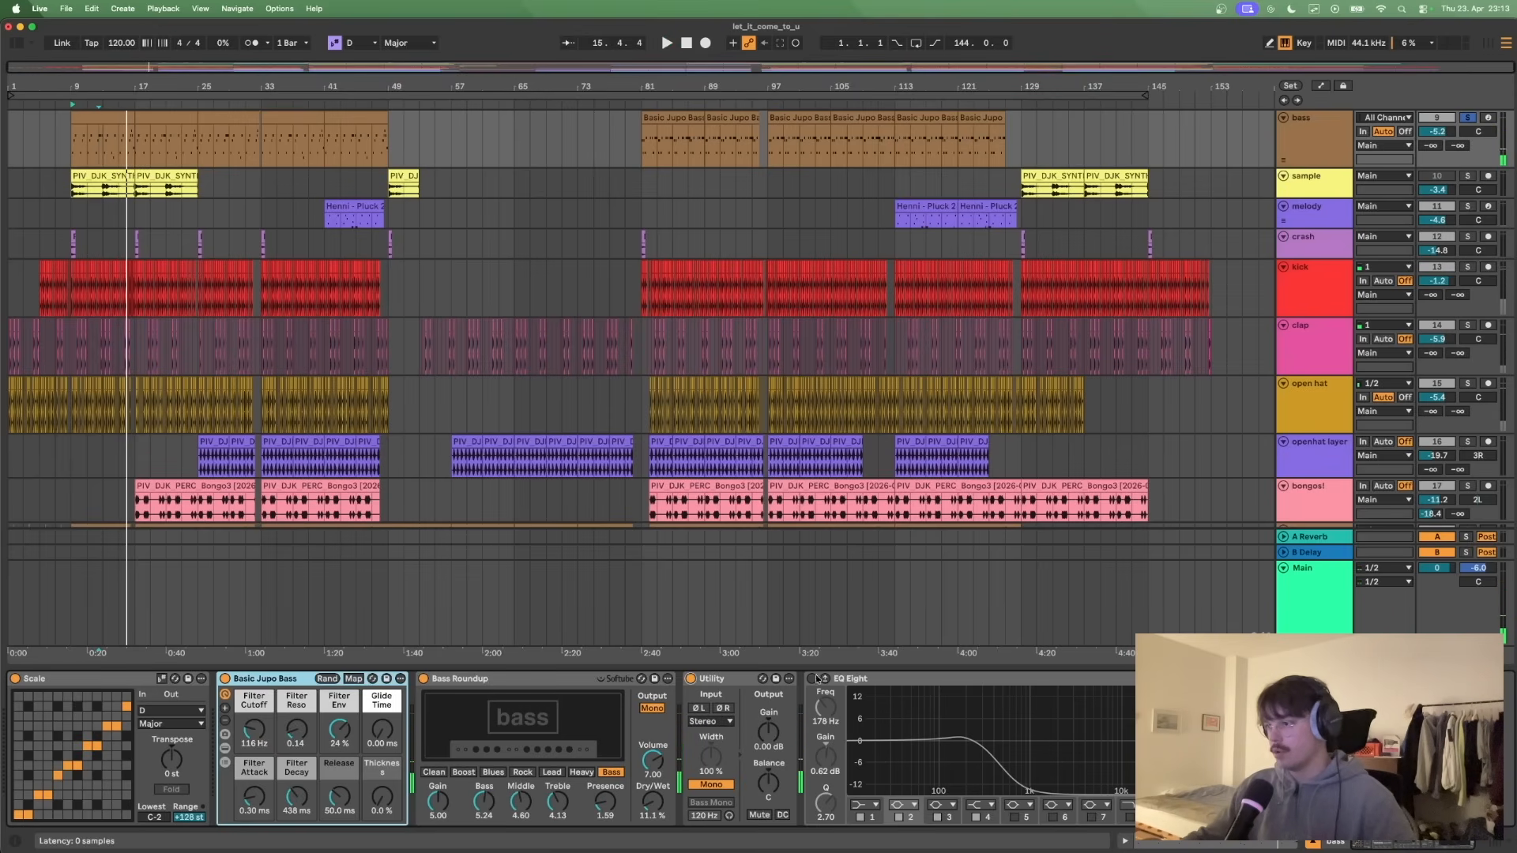
click(812, 679)
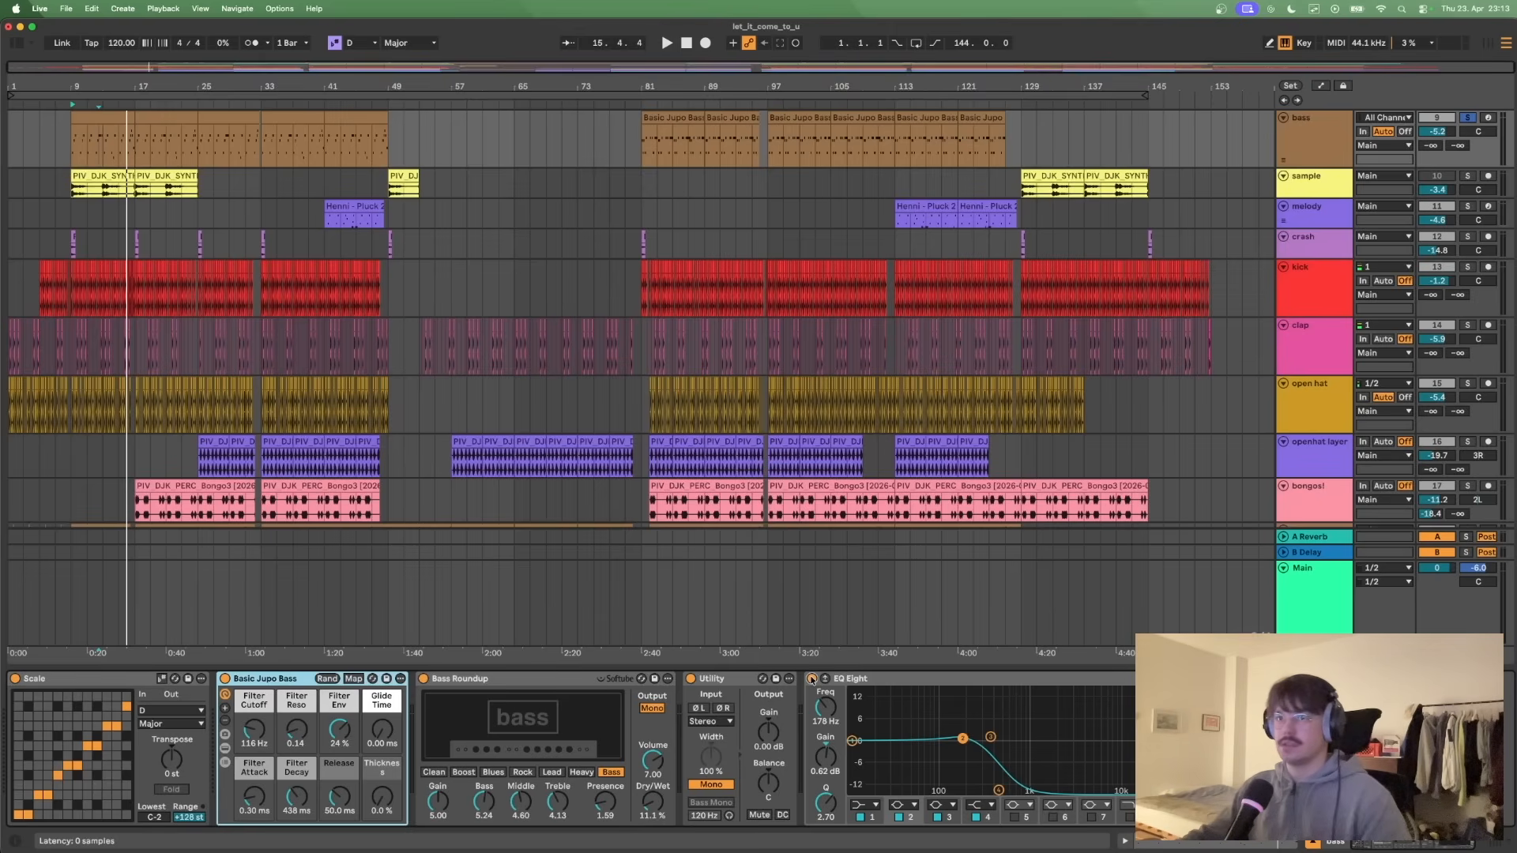
- Open the bass clip at bar 81 in an enlarged note editor and play it through with the metronome turned on
double_click(670, 117)
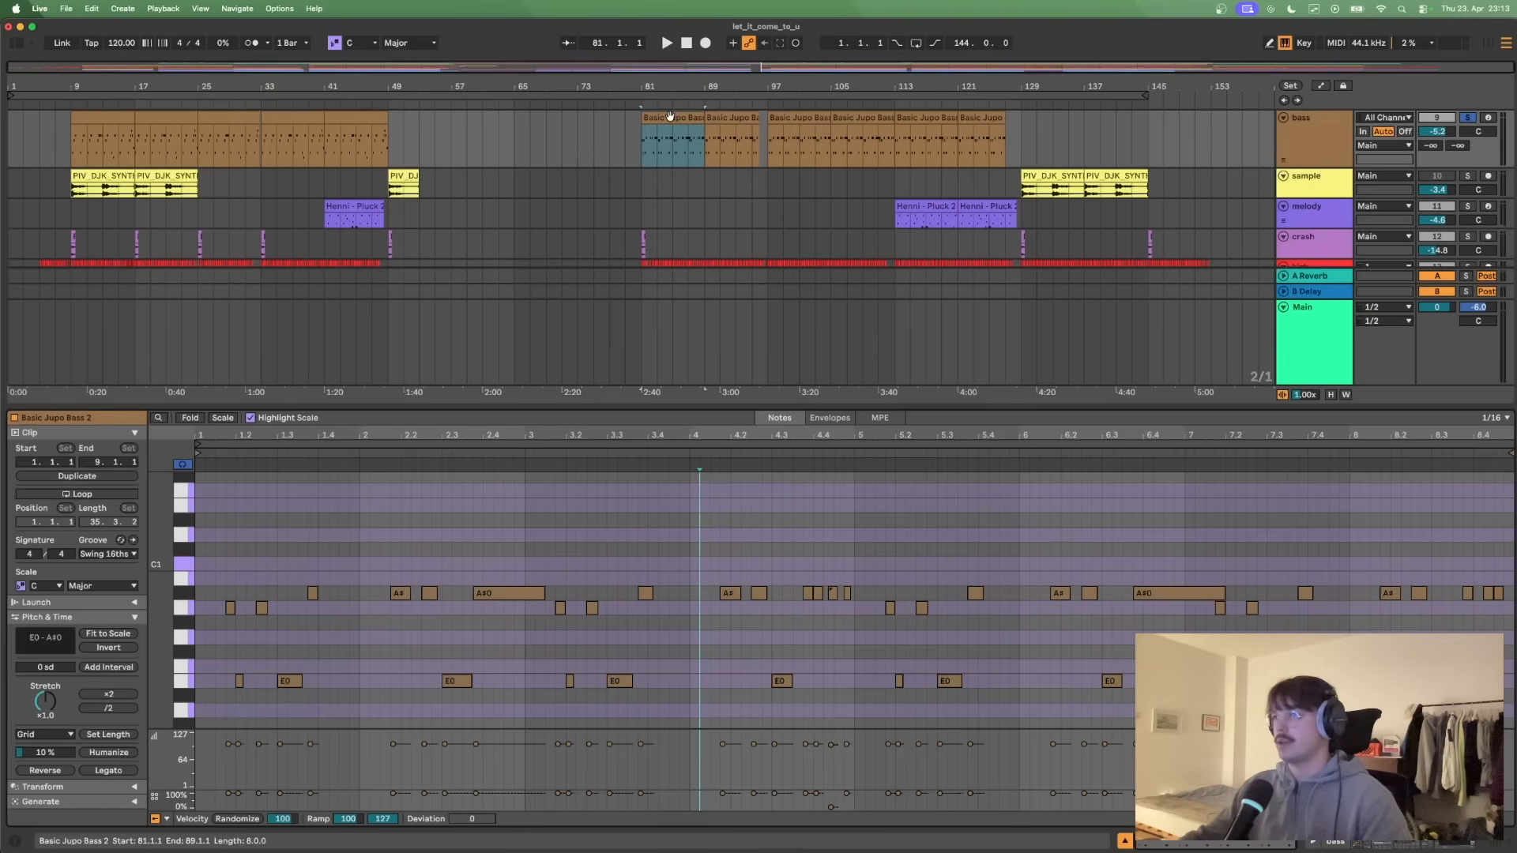
drag(641, 407, 641, 242)
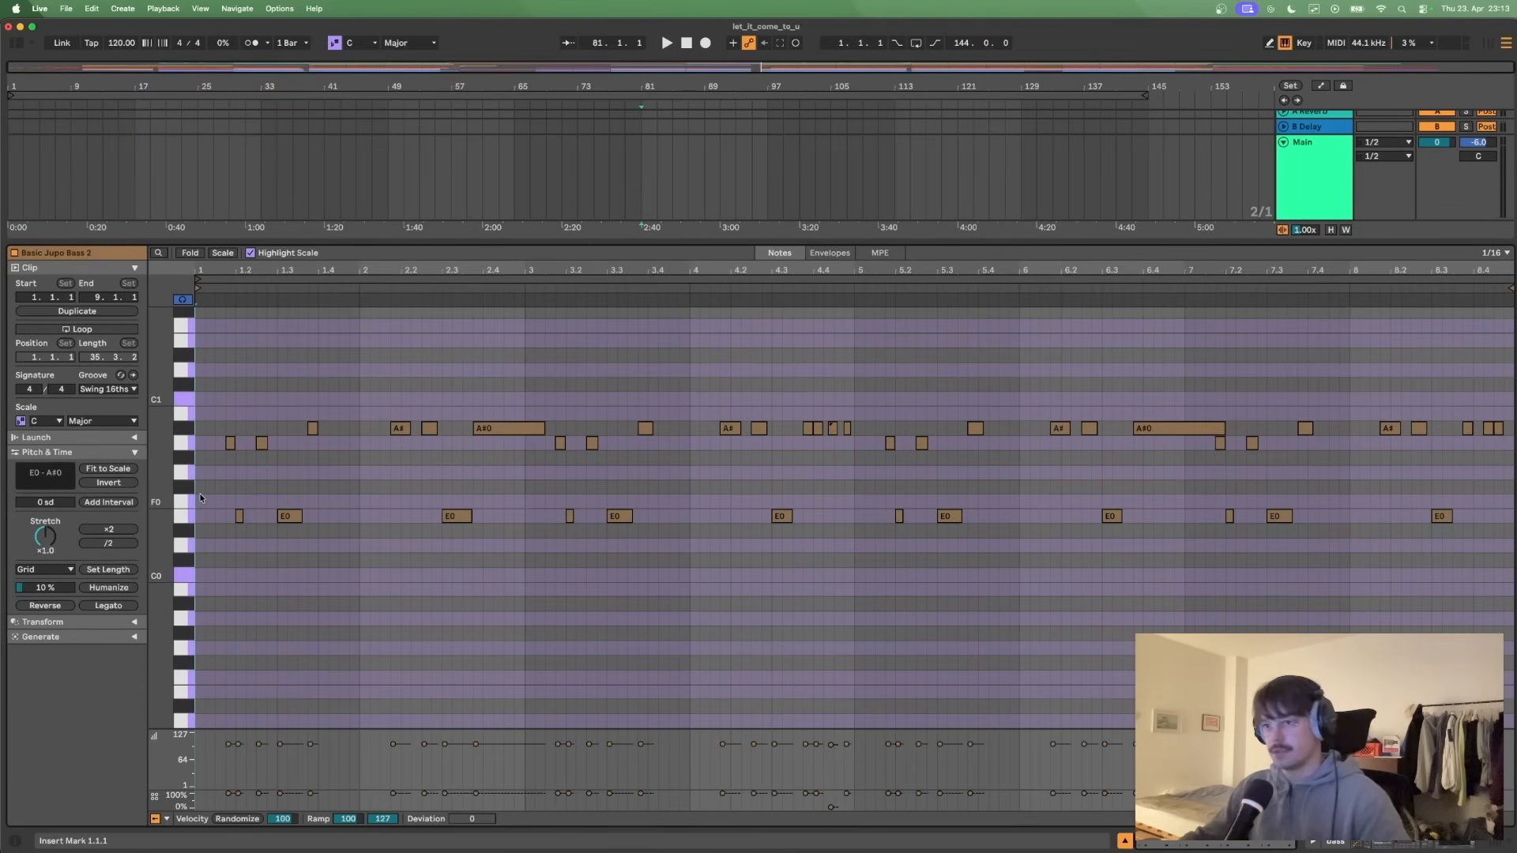
key(space)
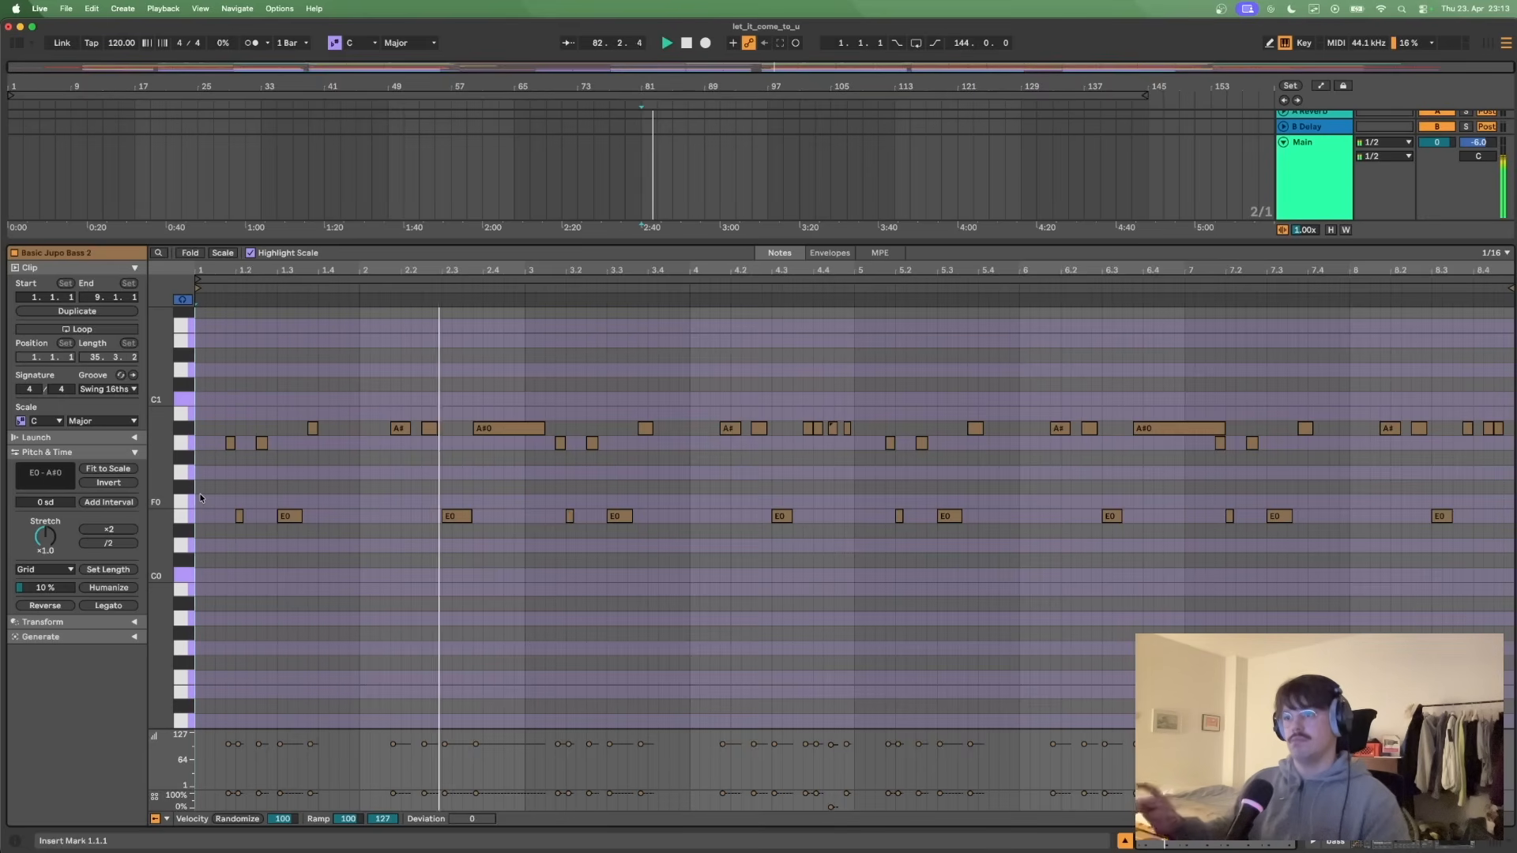
click(250, 44)
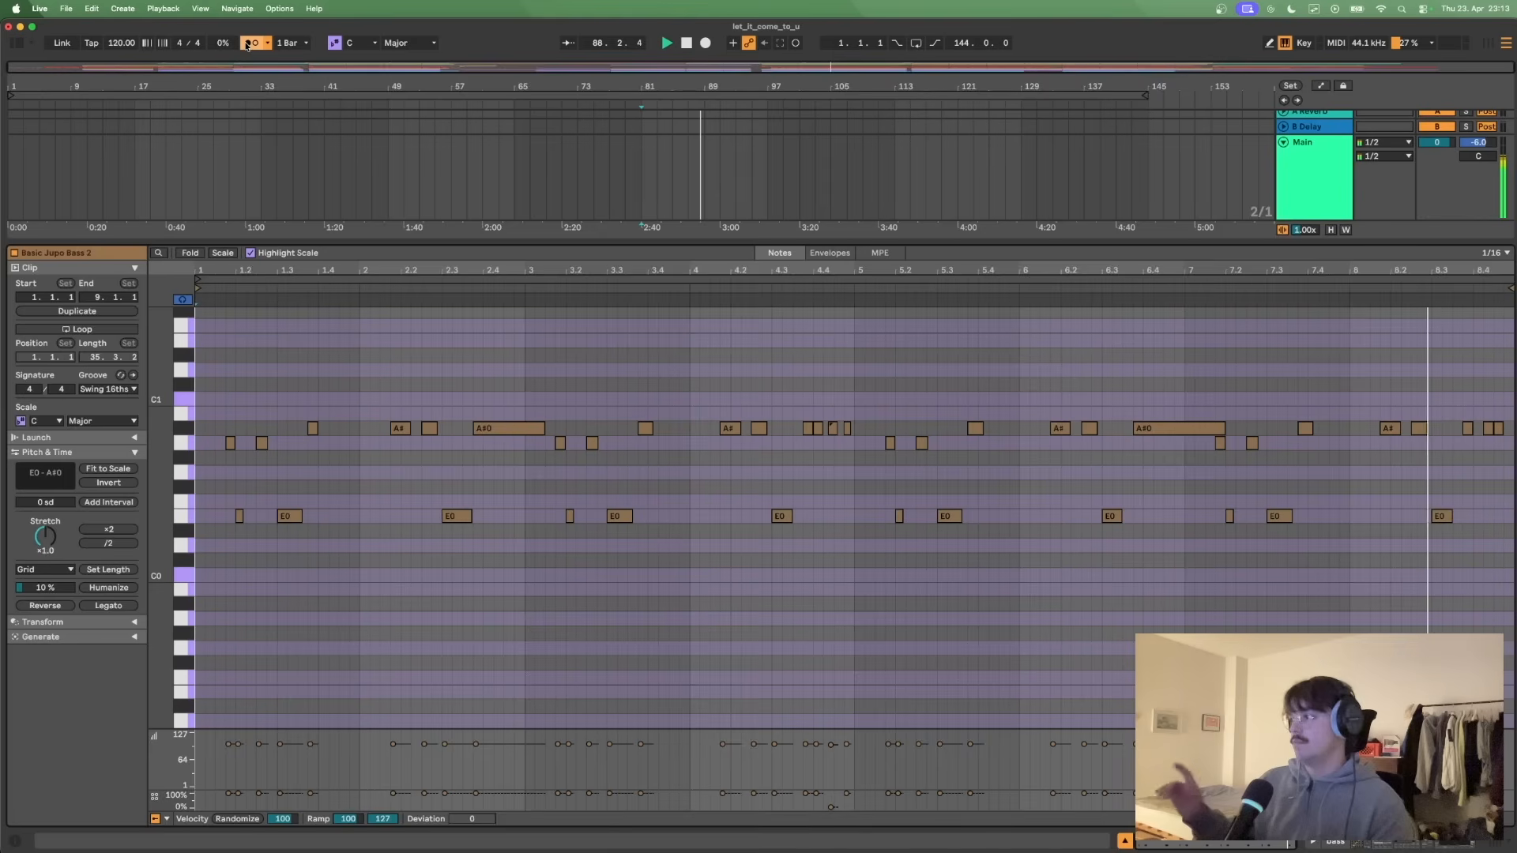
key(space)
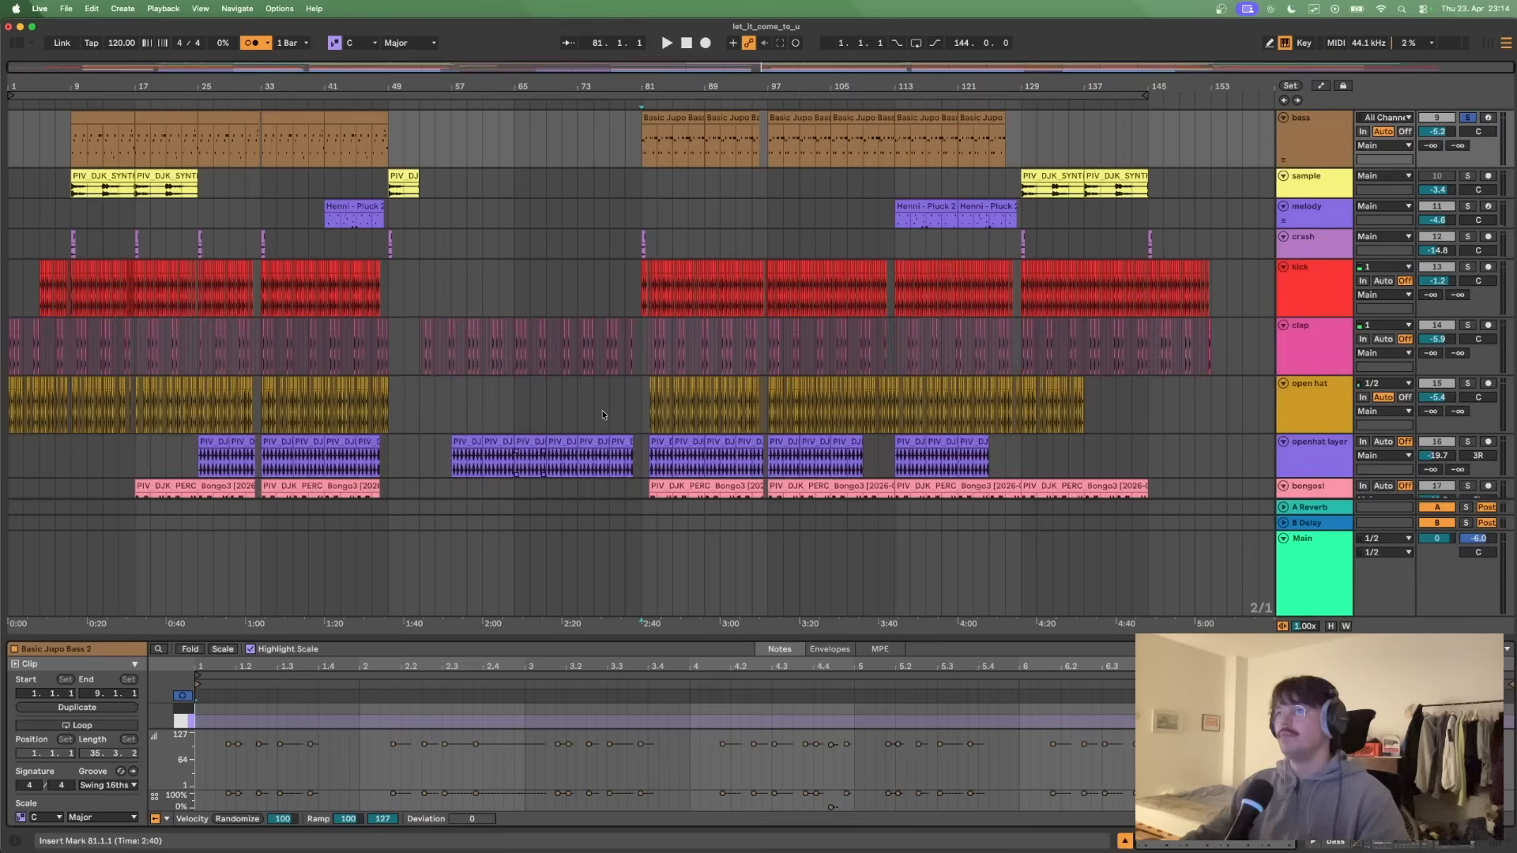
- Place the insert marker at bar 81 and solo the stabs, first chord and offbeat chord tracks alongside the bass
scroll(795, 439, up, 5)
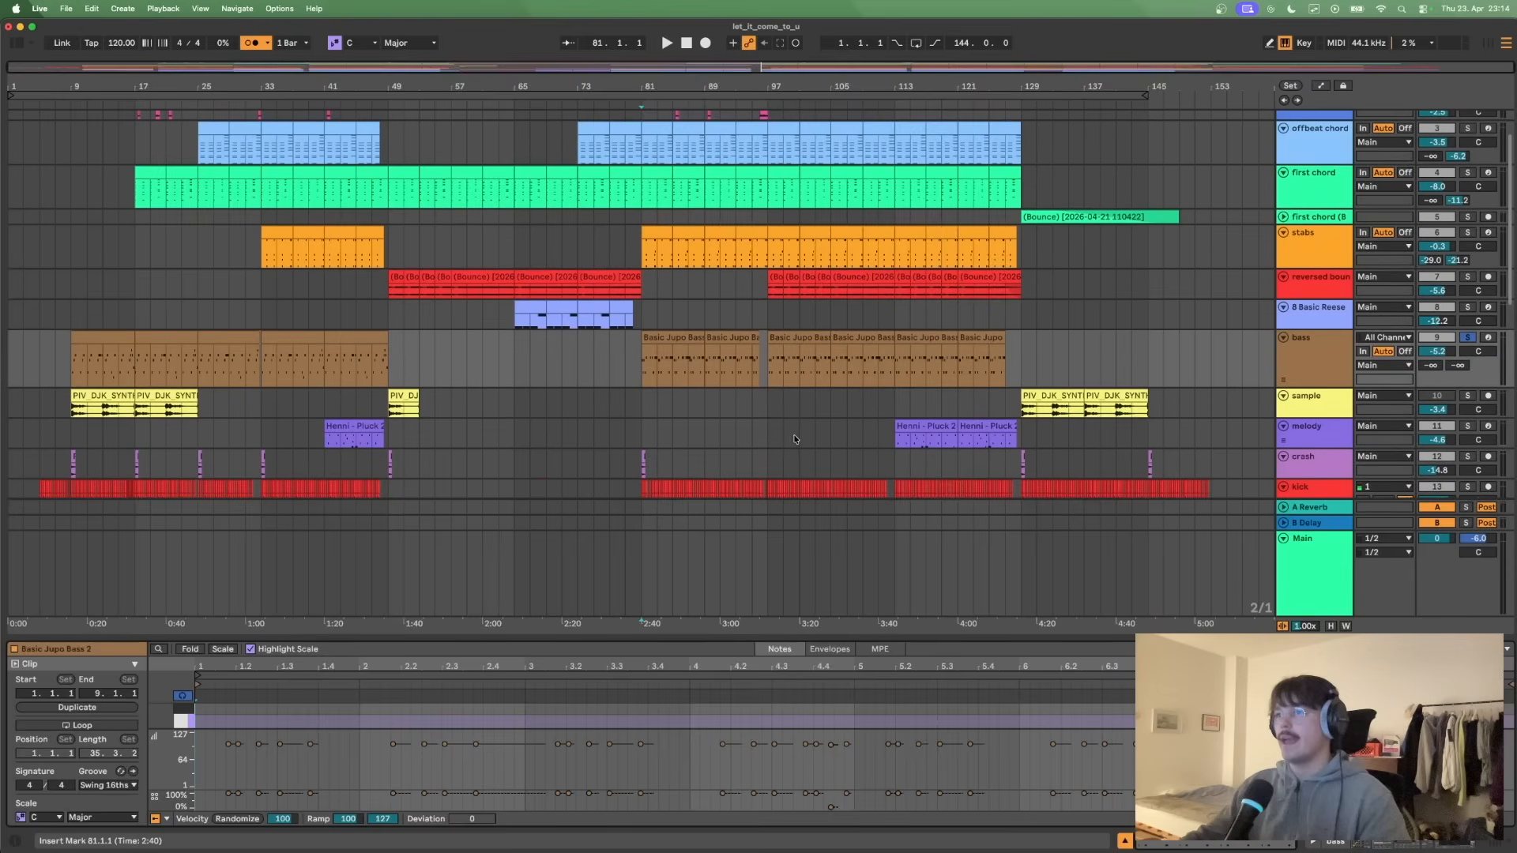
click(642, 215)
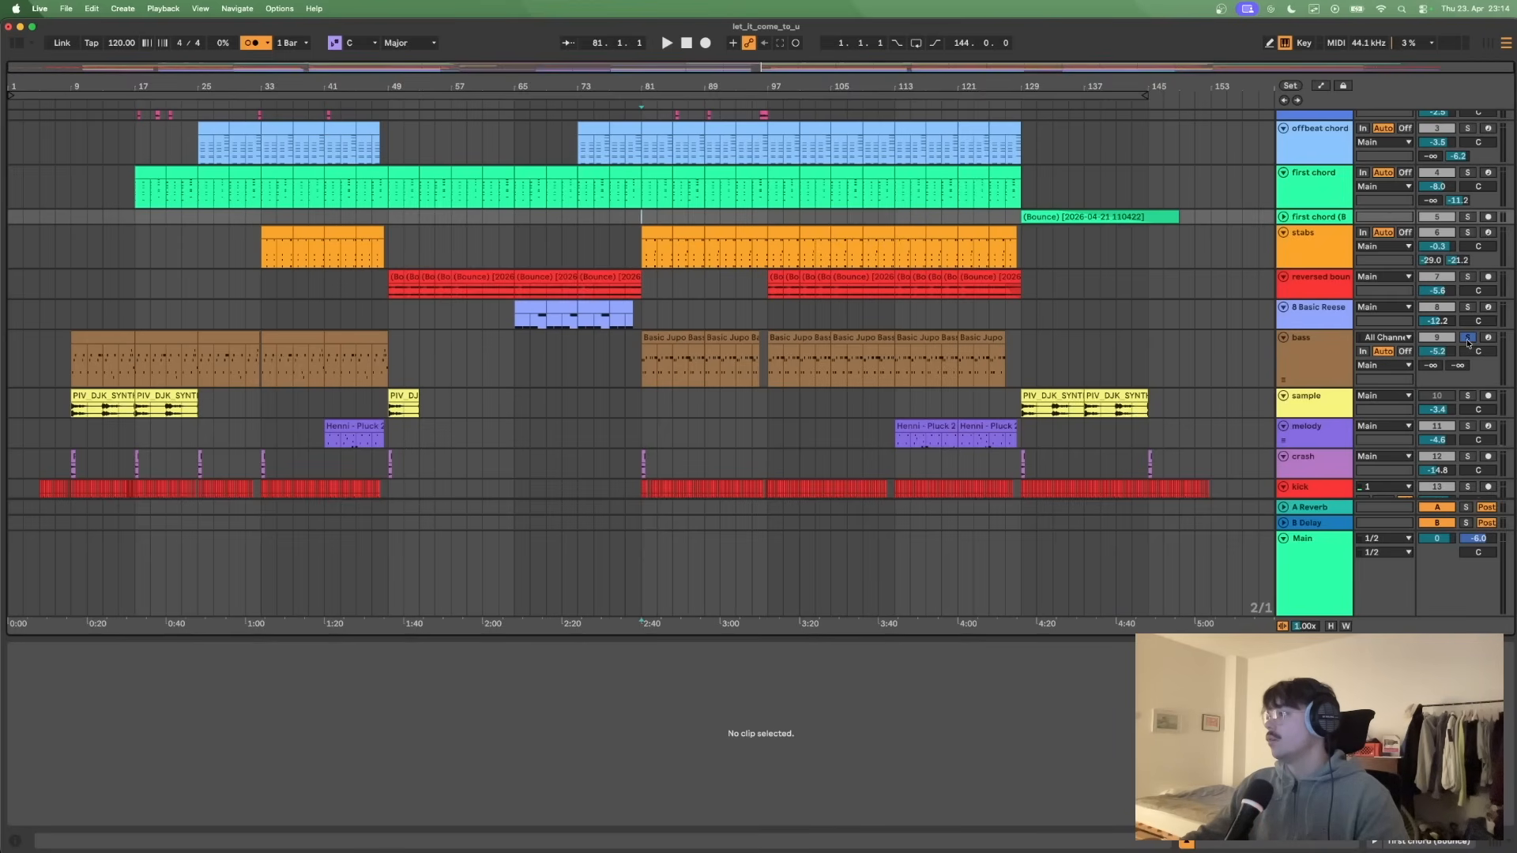
click(1467, 234)
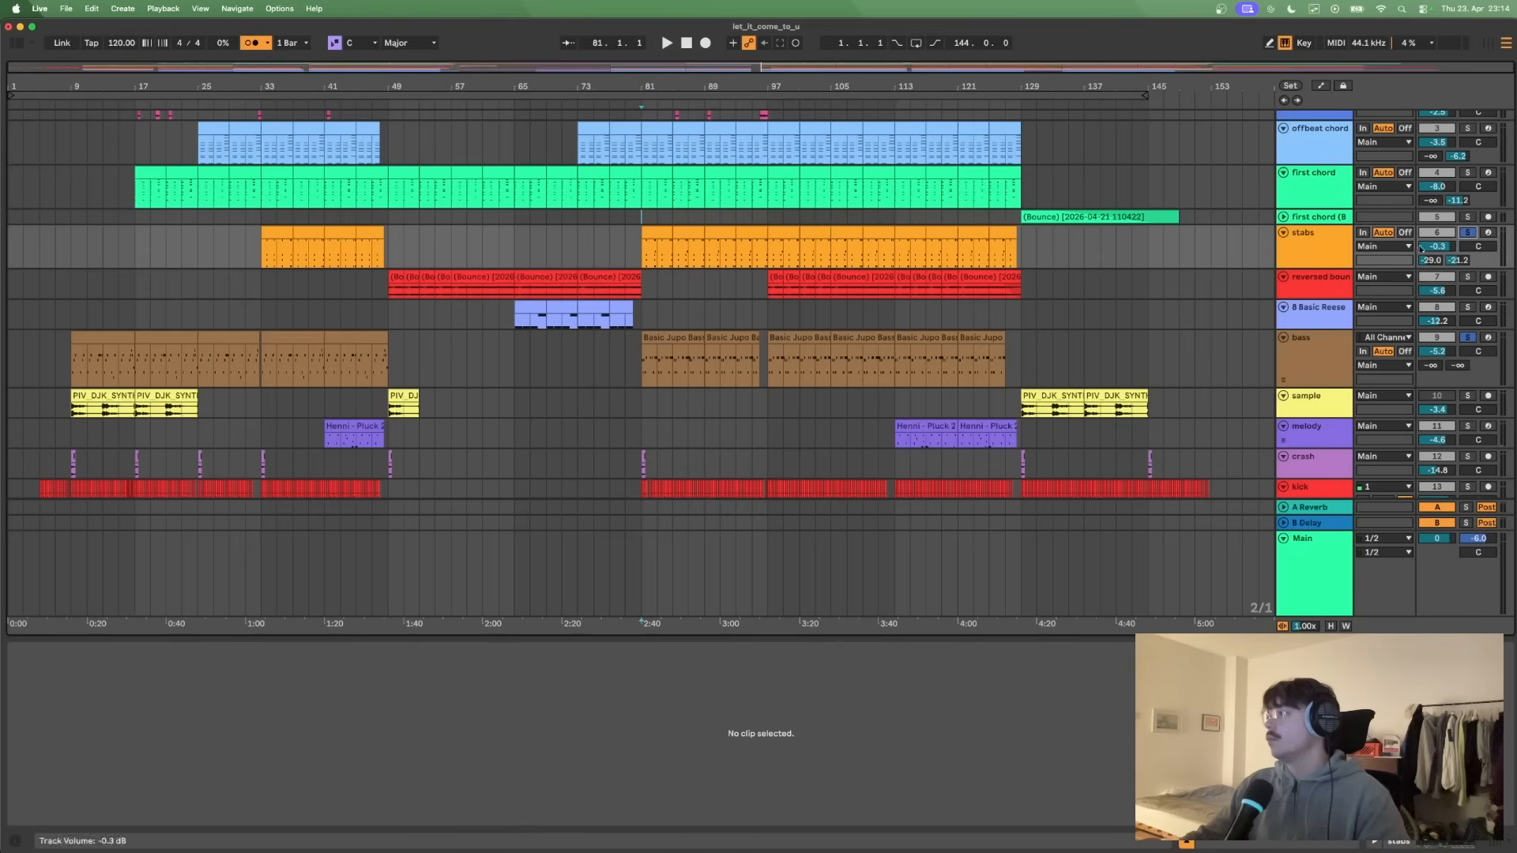
click(1468, 172)
click(1468, 129)
- Play the soloed bass, stabs and chord layers together from bar 81, stopping in bar 85
scroll(1414, 248, up, 2)
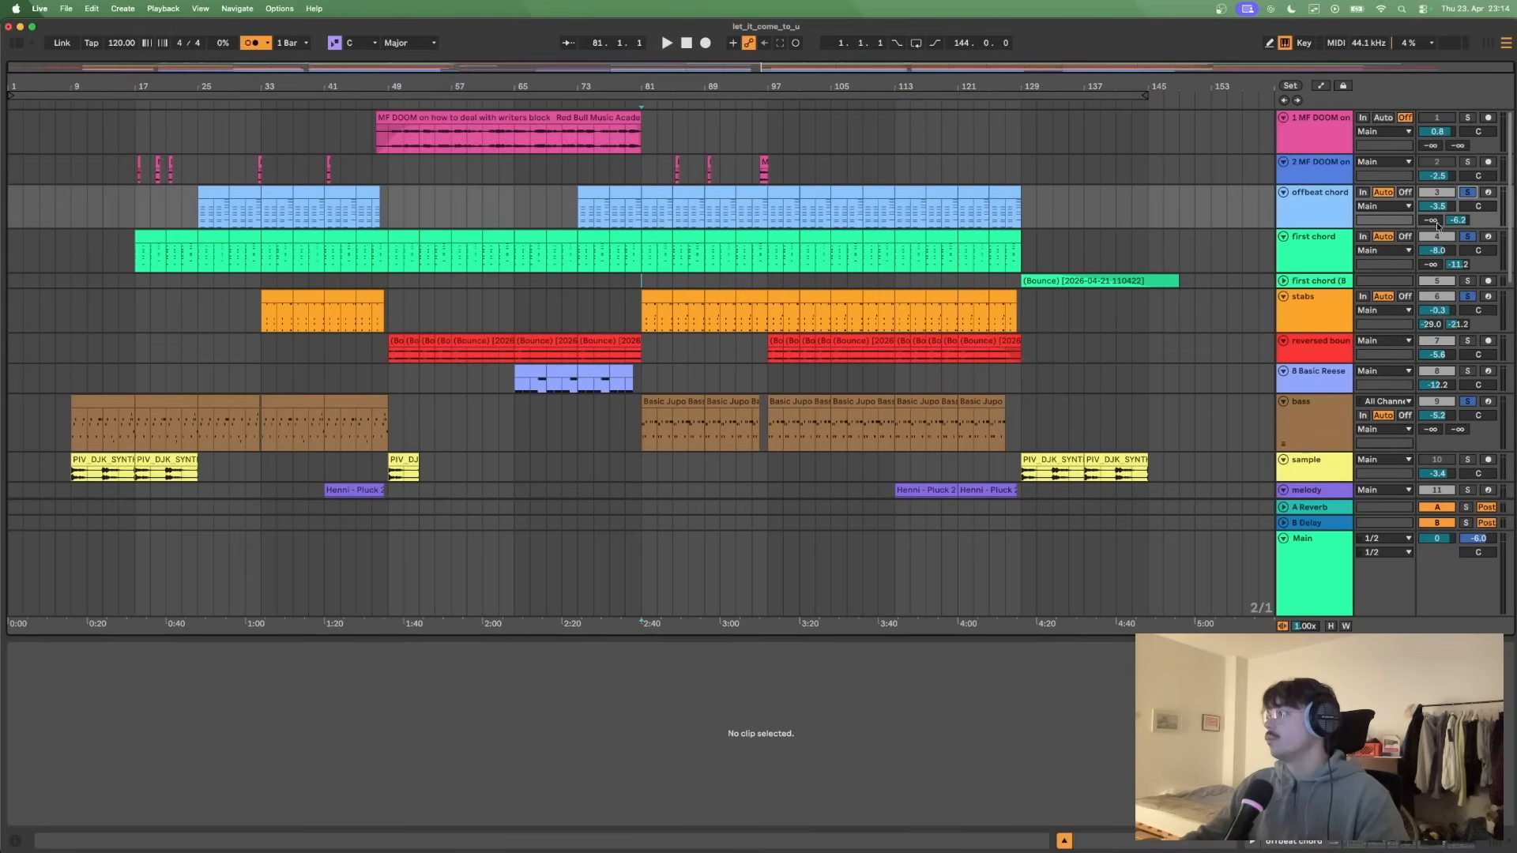
scroll(1197, 250, down, 2)
key(space)
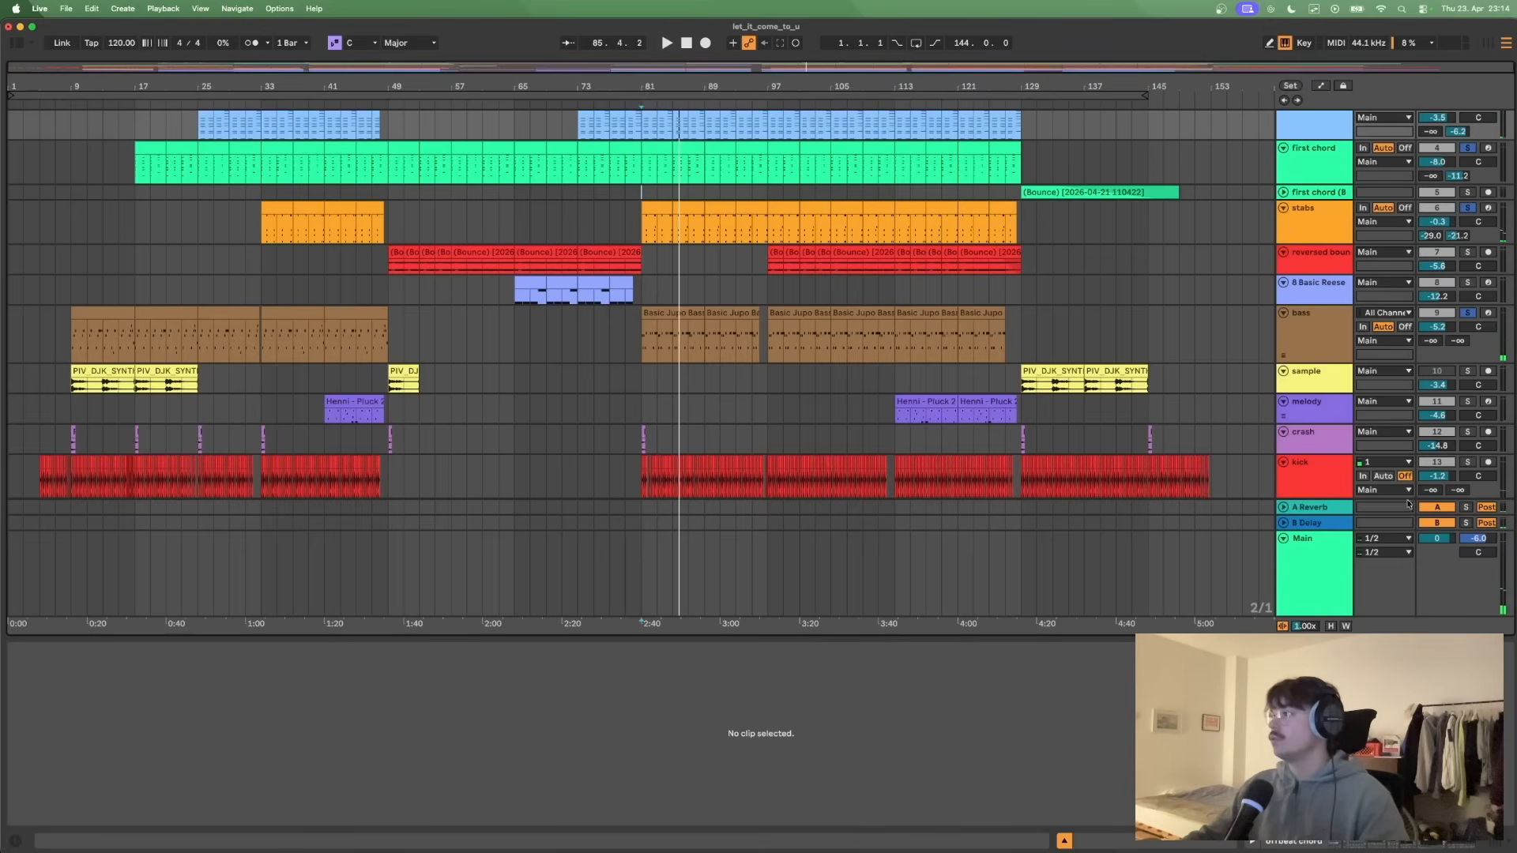
- Solo the 8 Basic Reese track and open its first clip at bar 65 in an enlarged note editor
click(1468, 283)
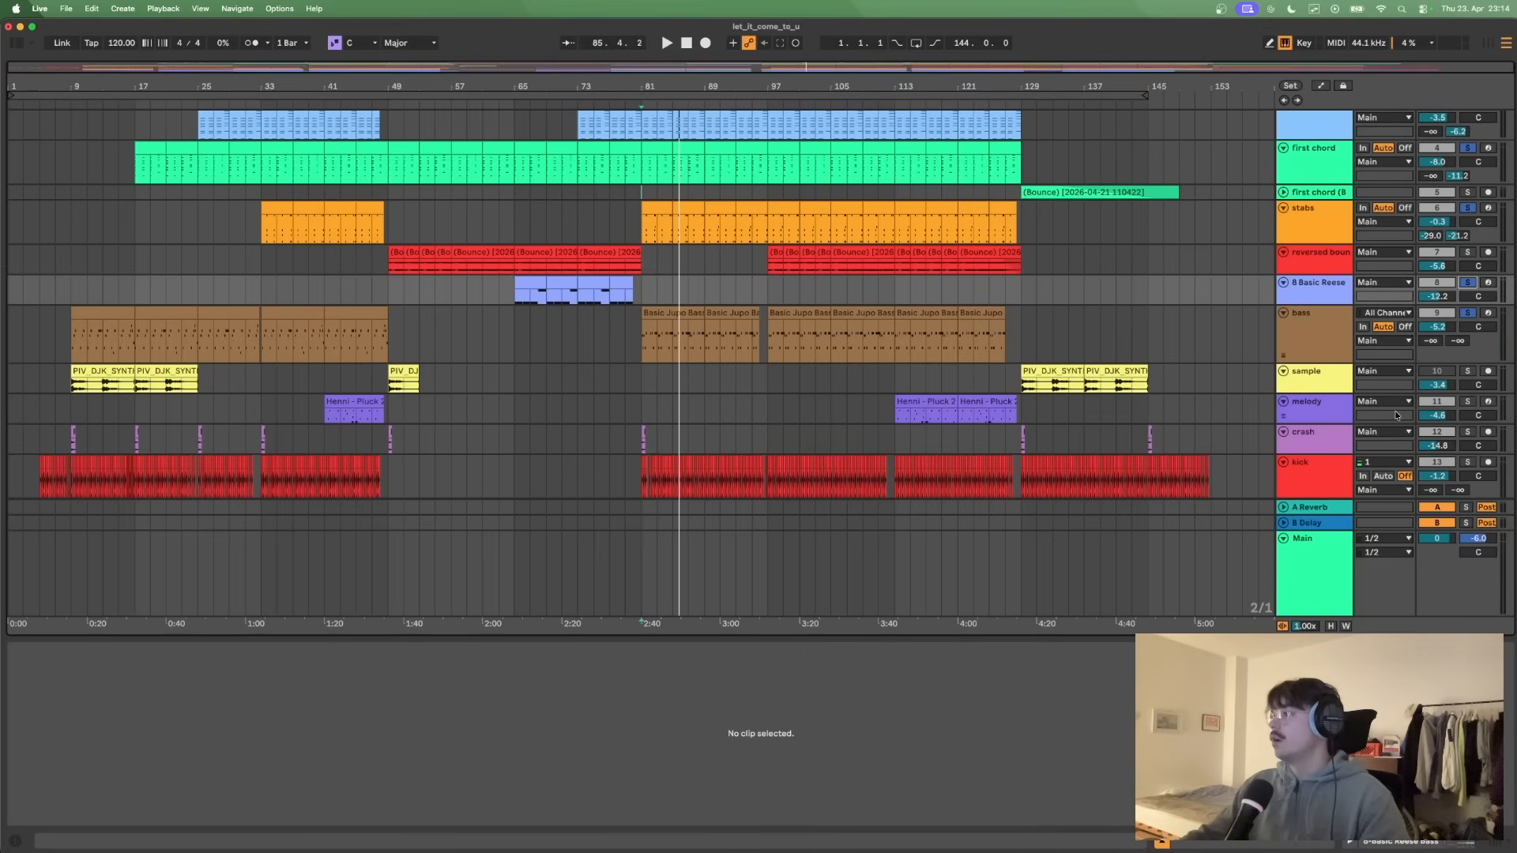
click(514, 213)
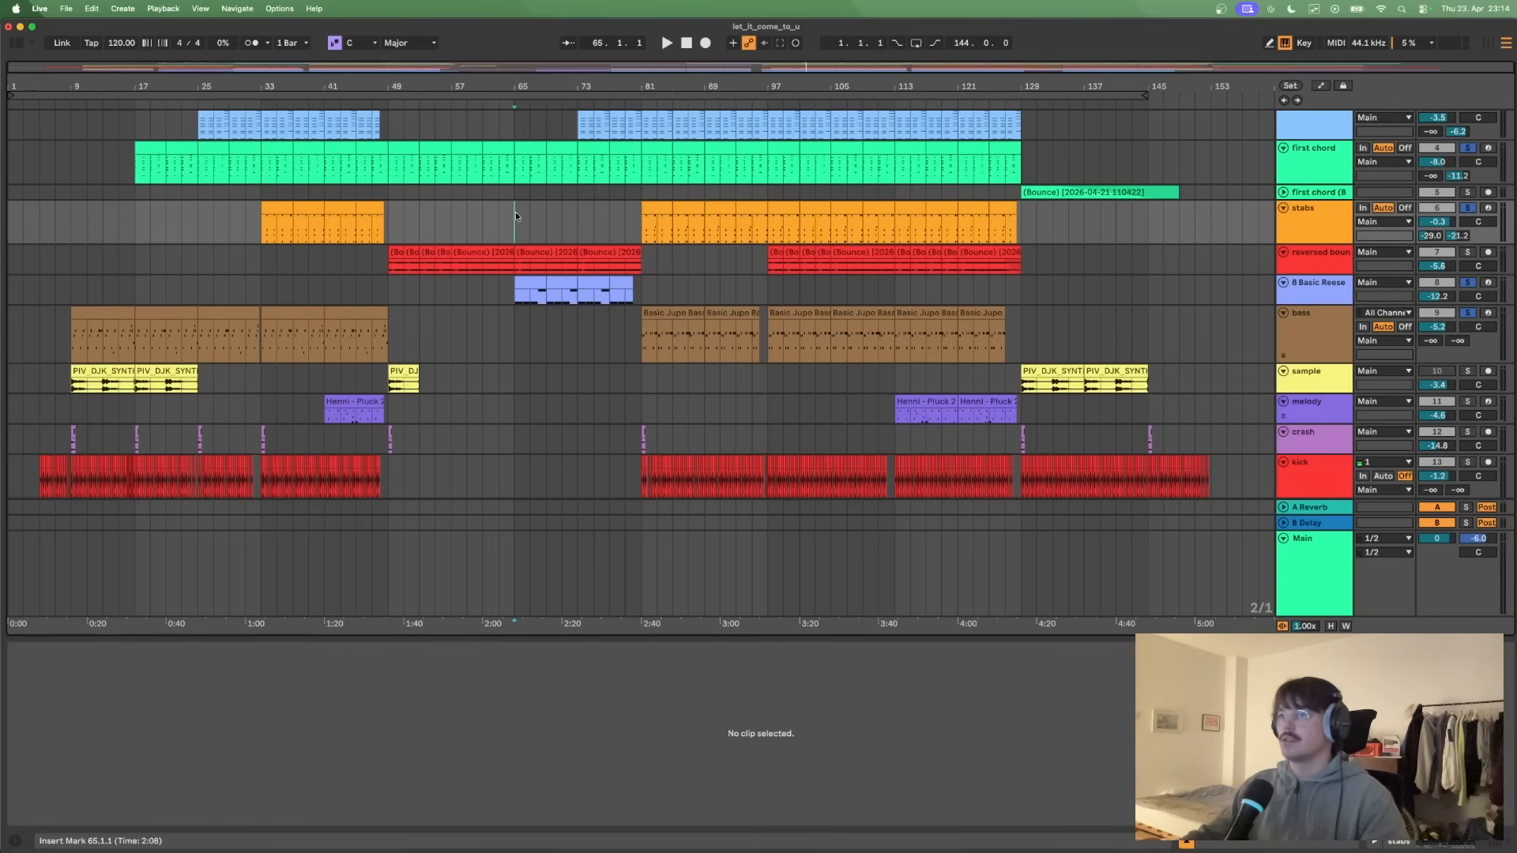
click(533, 286)
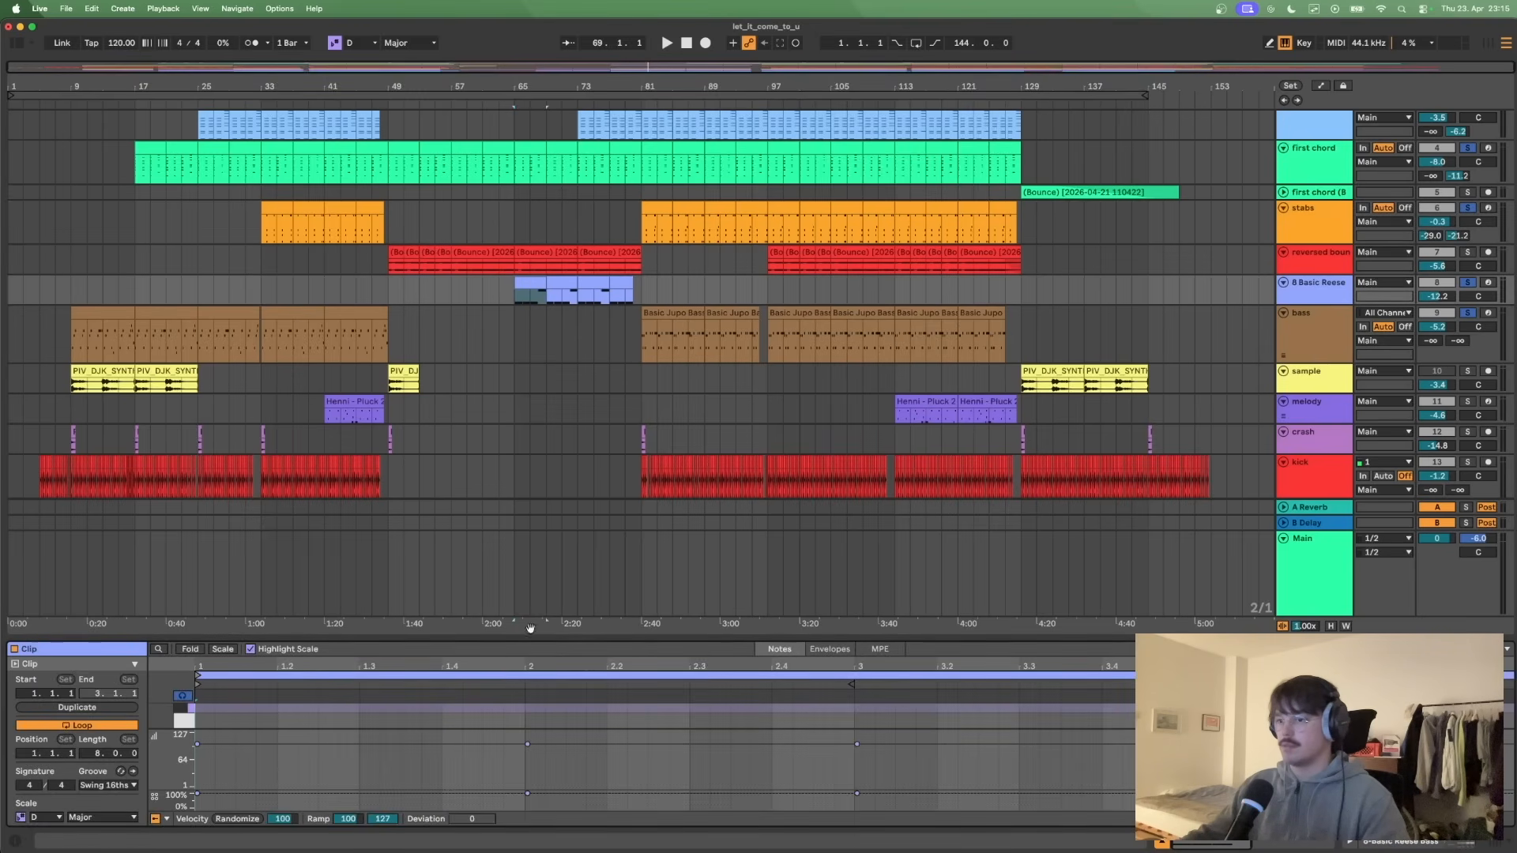
drag(524, 640, 524, 348)
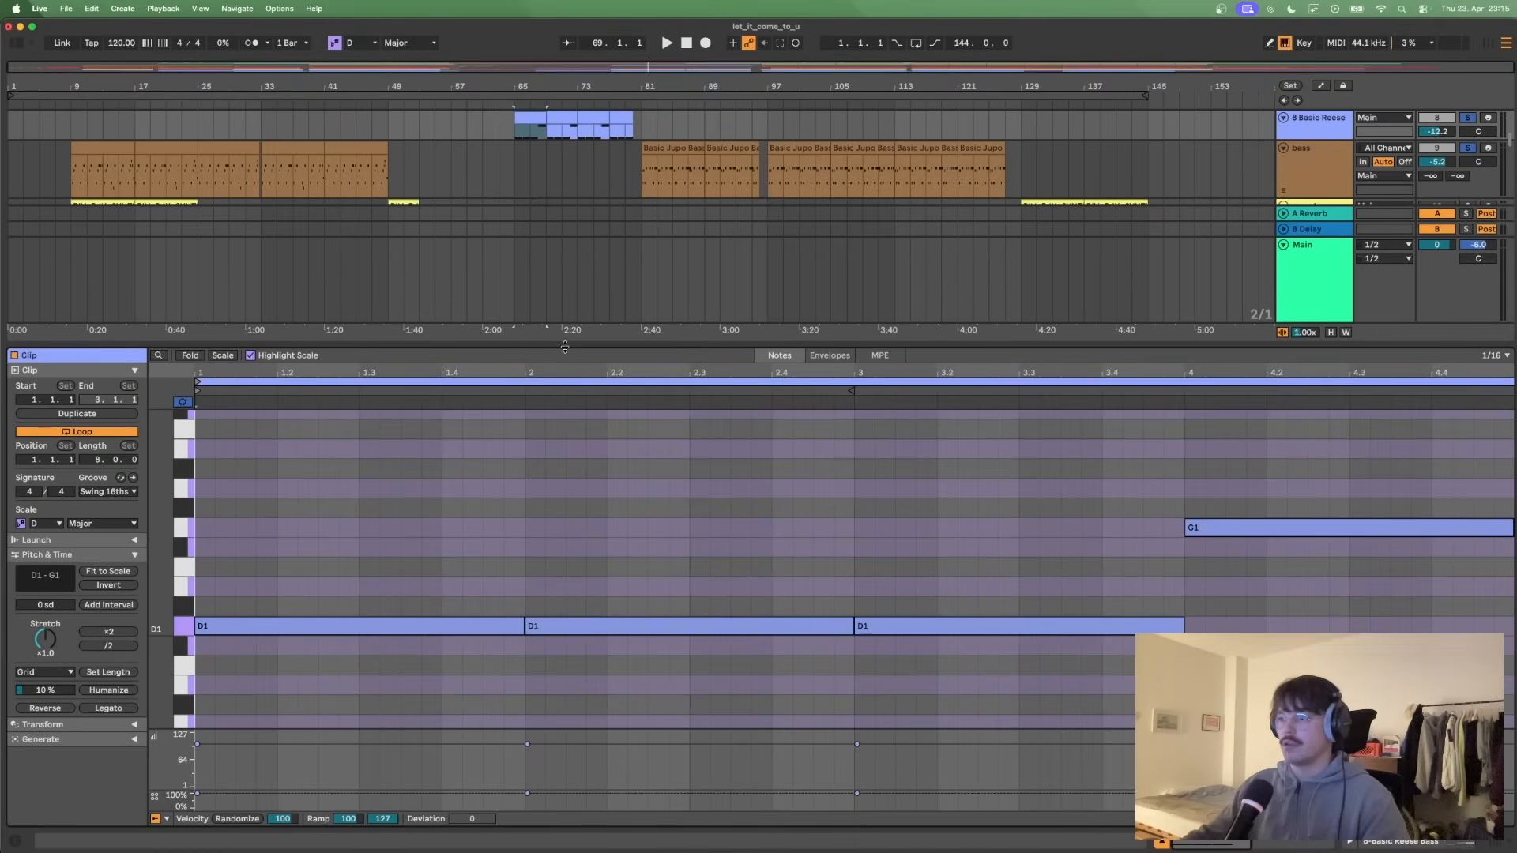
- Play the Basic Reese clip from bar 65 while viewing its long bass notes, stopping in bar 68
scroll(582, 213, up, 10)
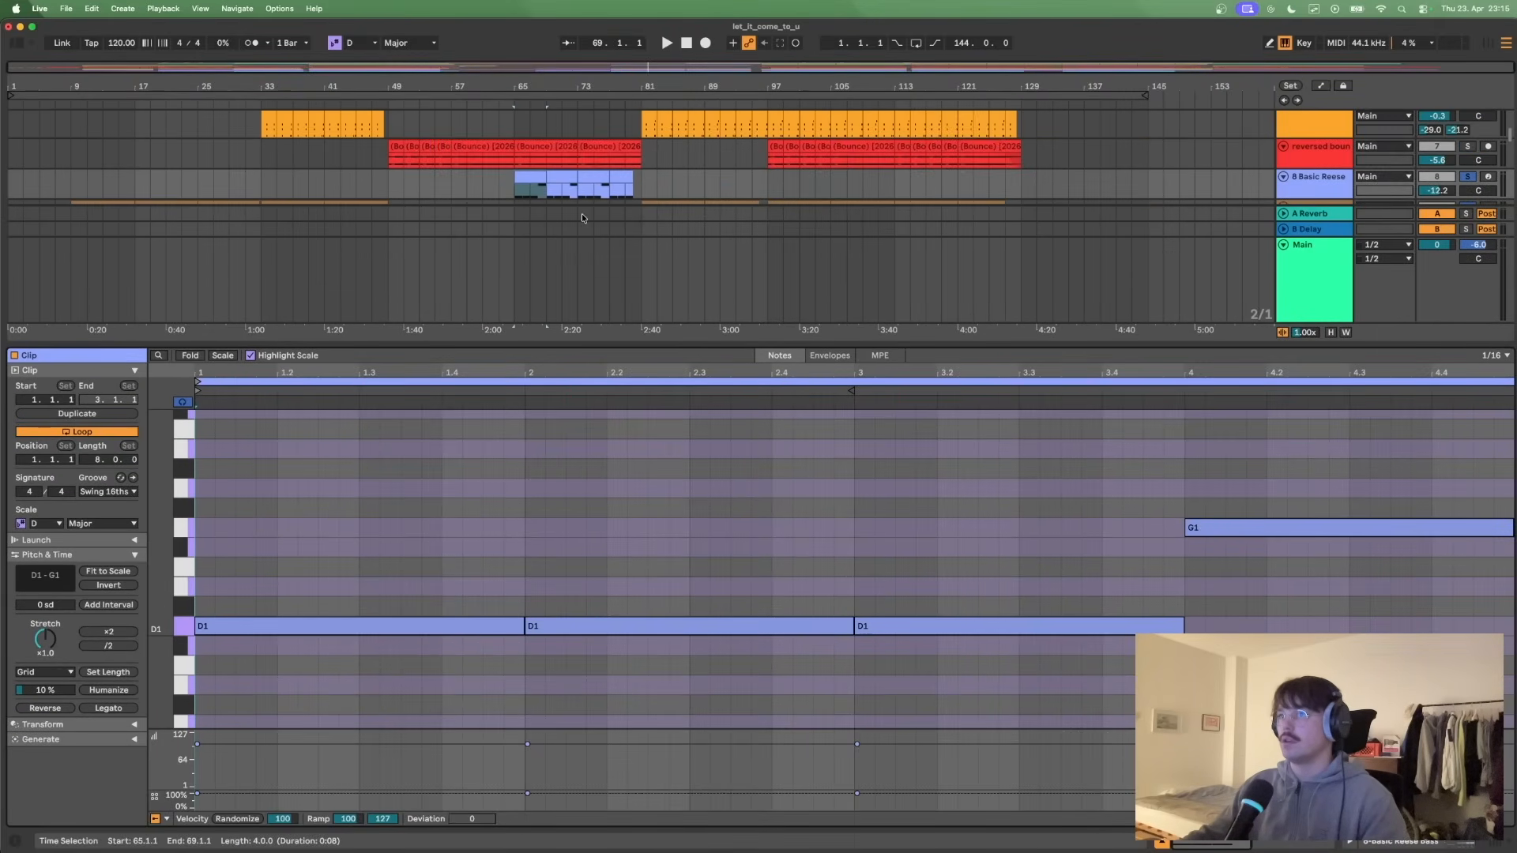
scroll(541, 199, down, 2)
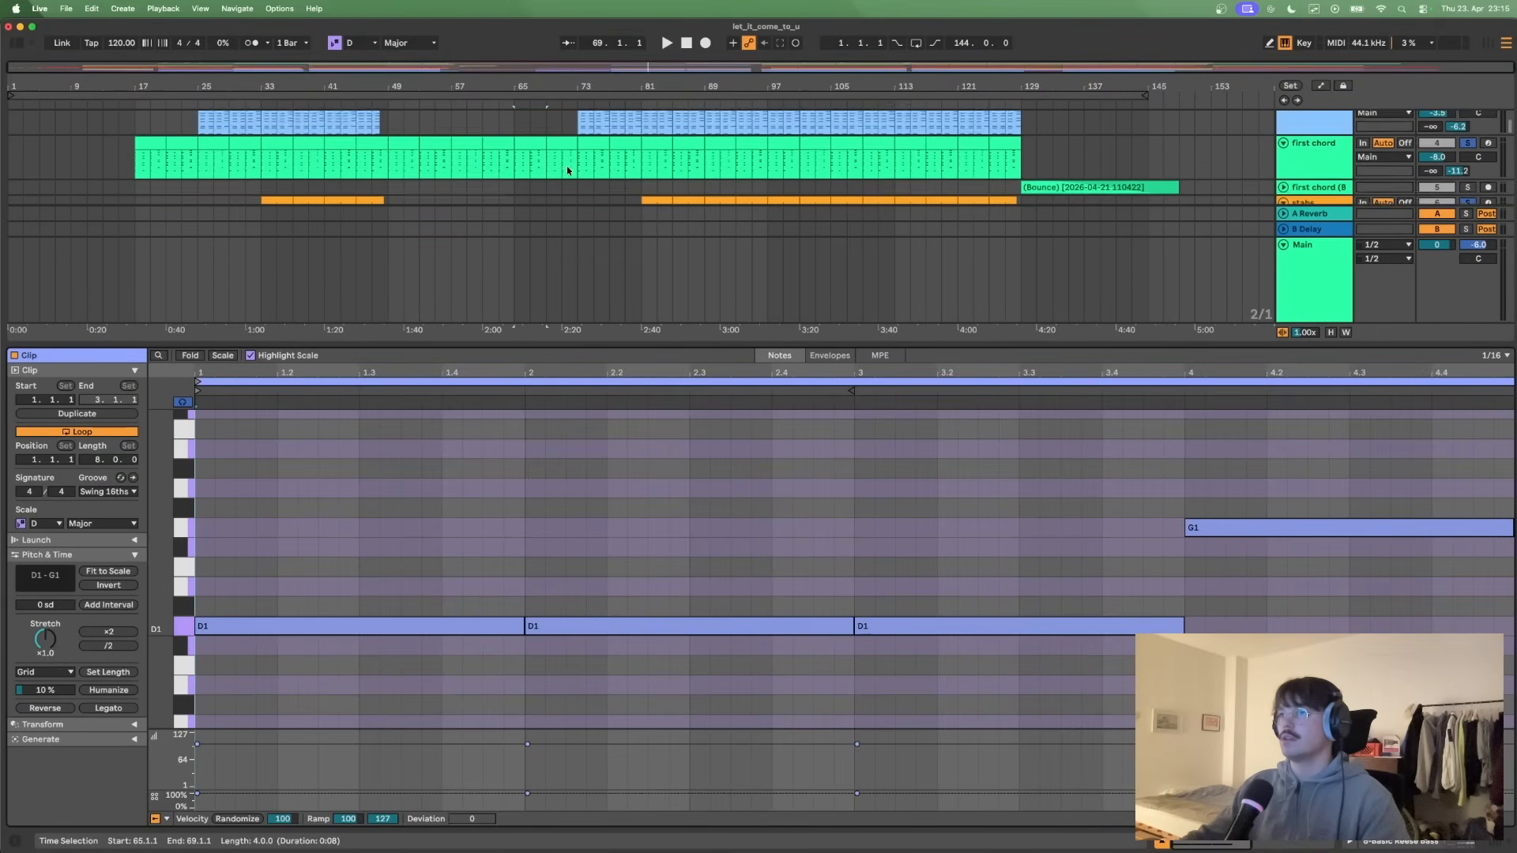
scroll(494, 210, down, 6)
key(space)
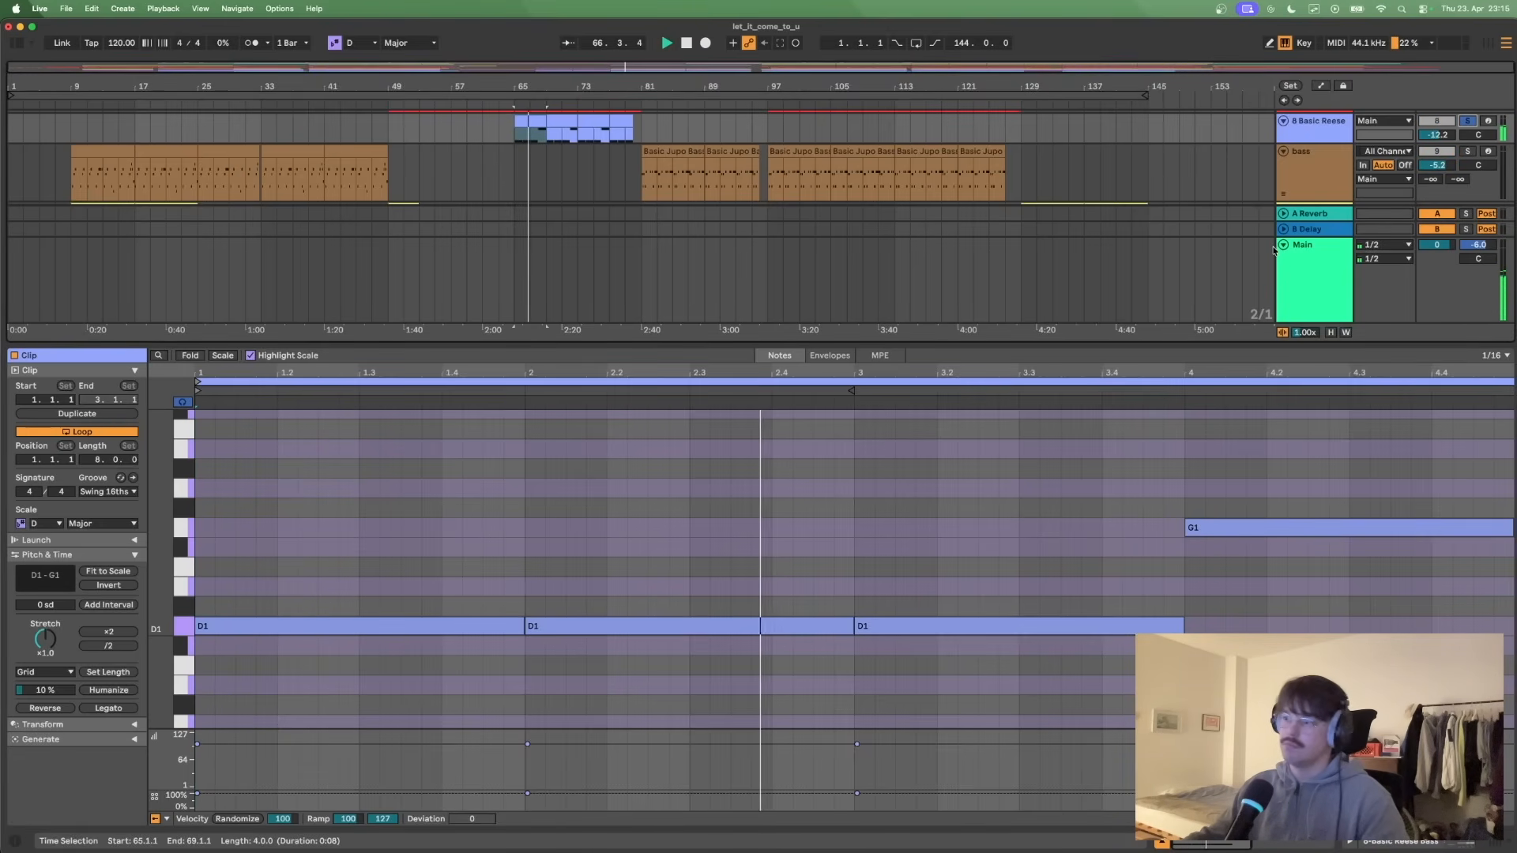
scroll(1169, 452, up, 3)
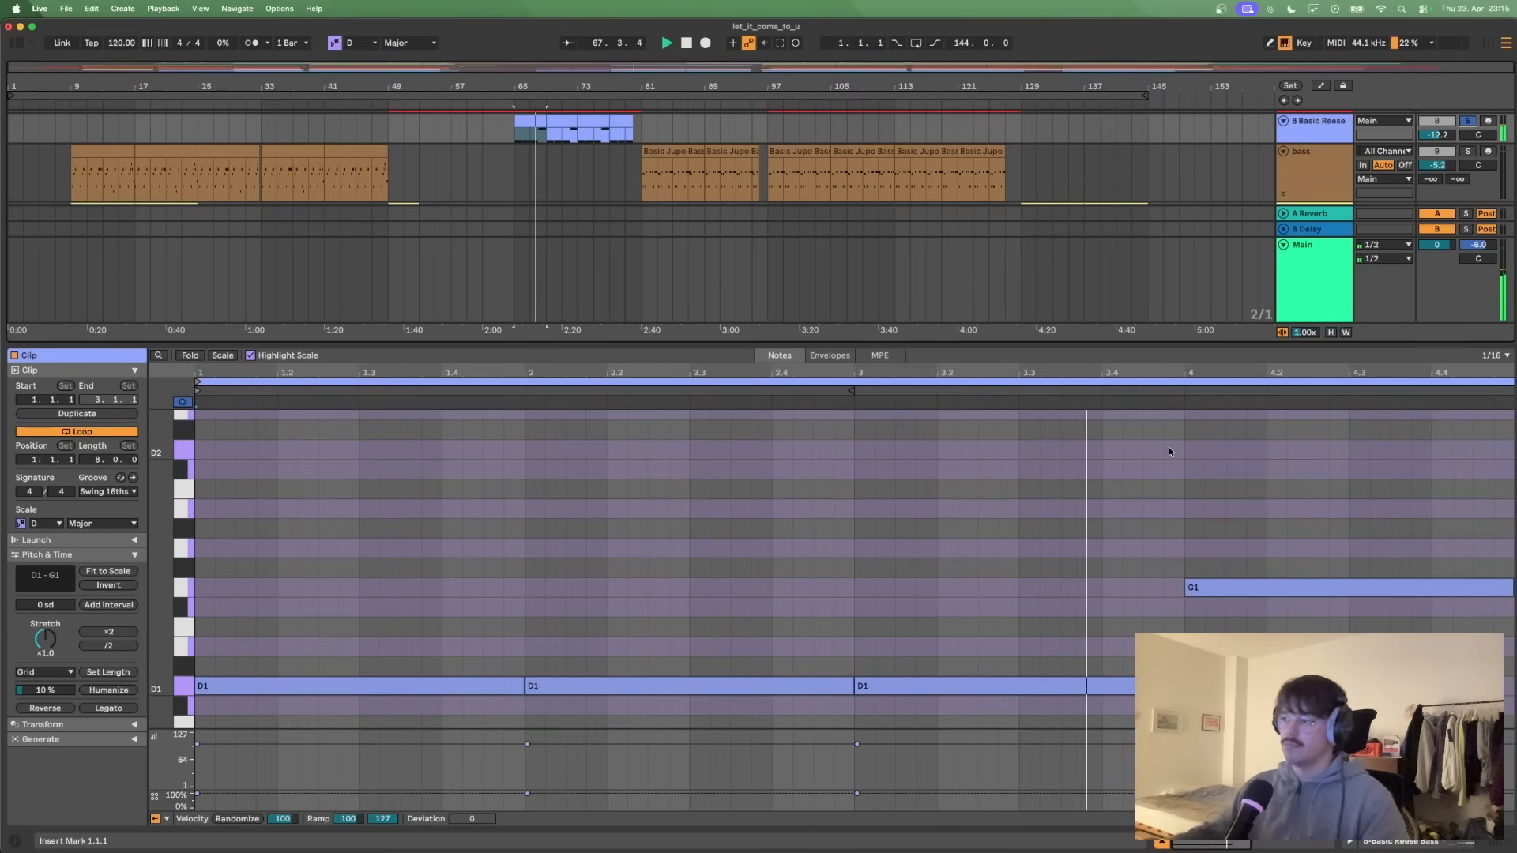
key(space)
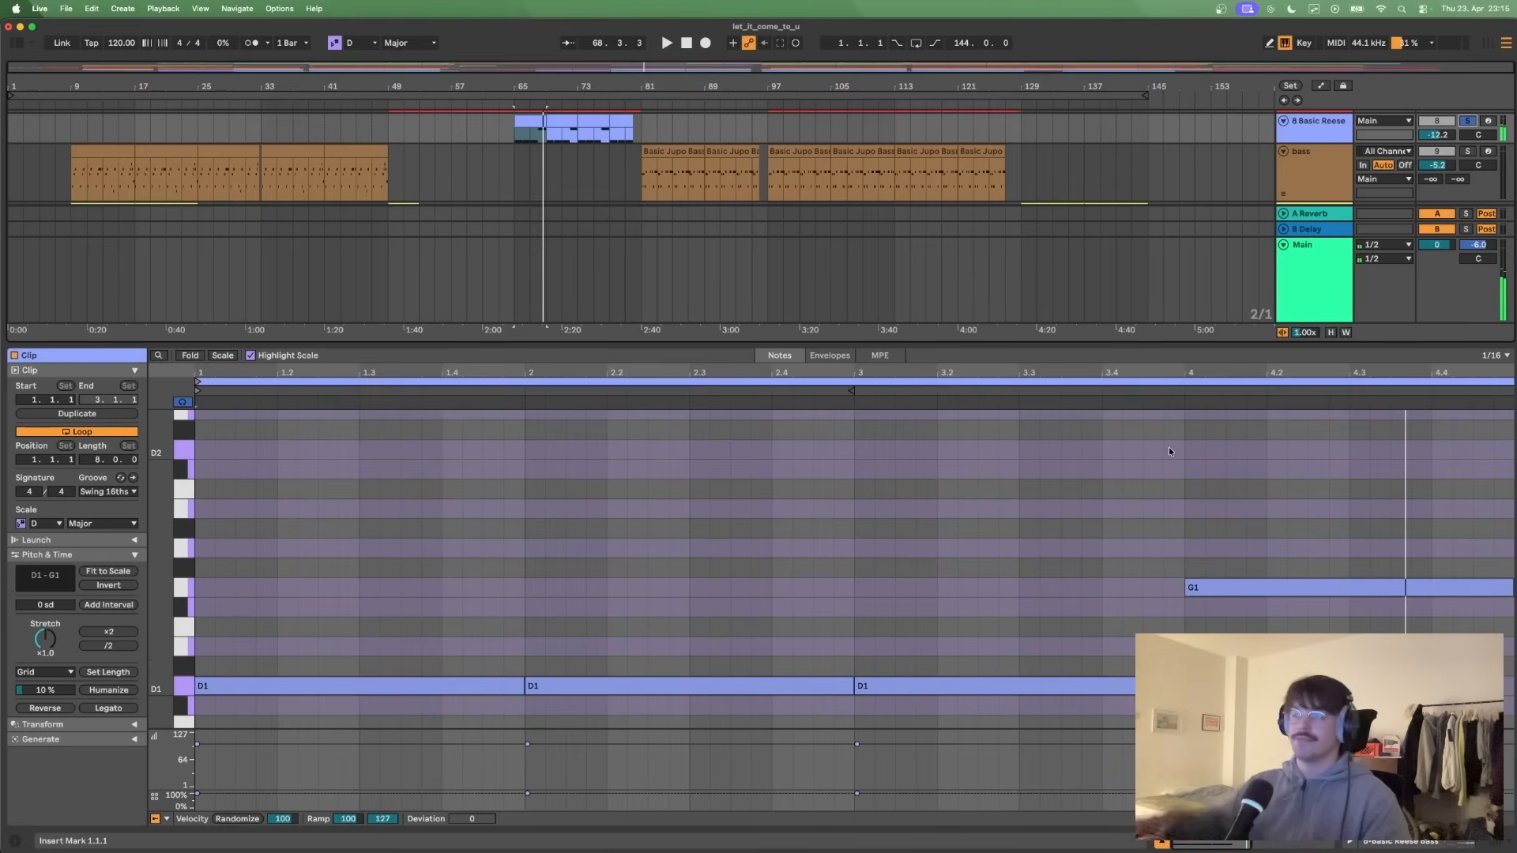
- Place the insert marker at bar 65, shrink the clip view and look over the arrangement from the percussion layers to the vocals
click(528, 168)
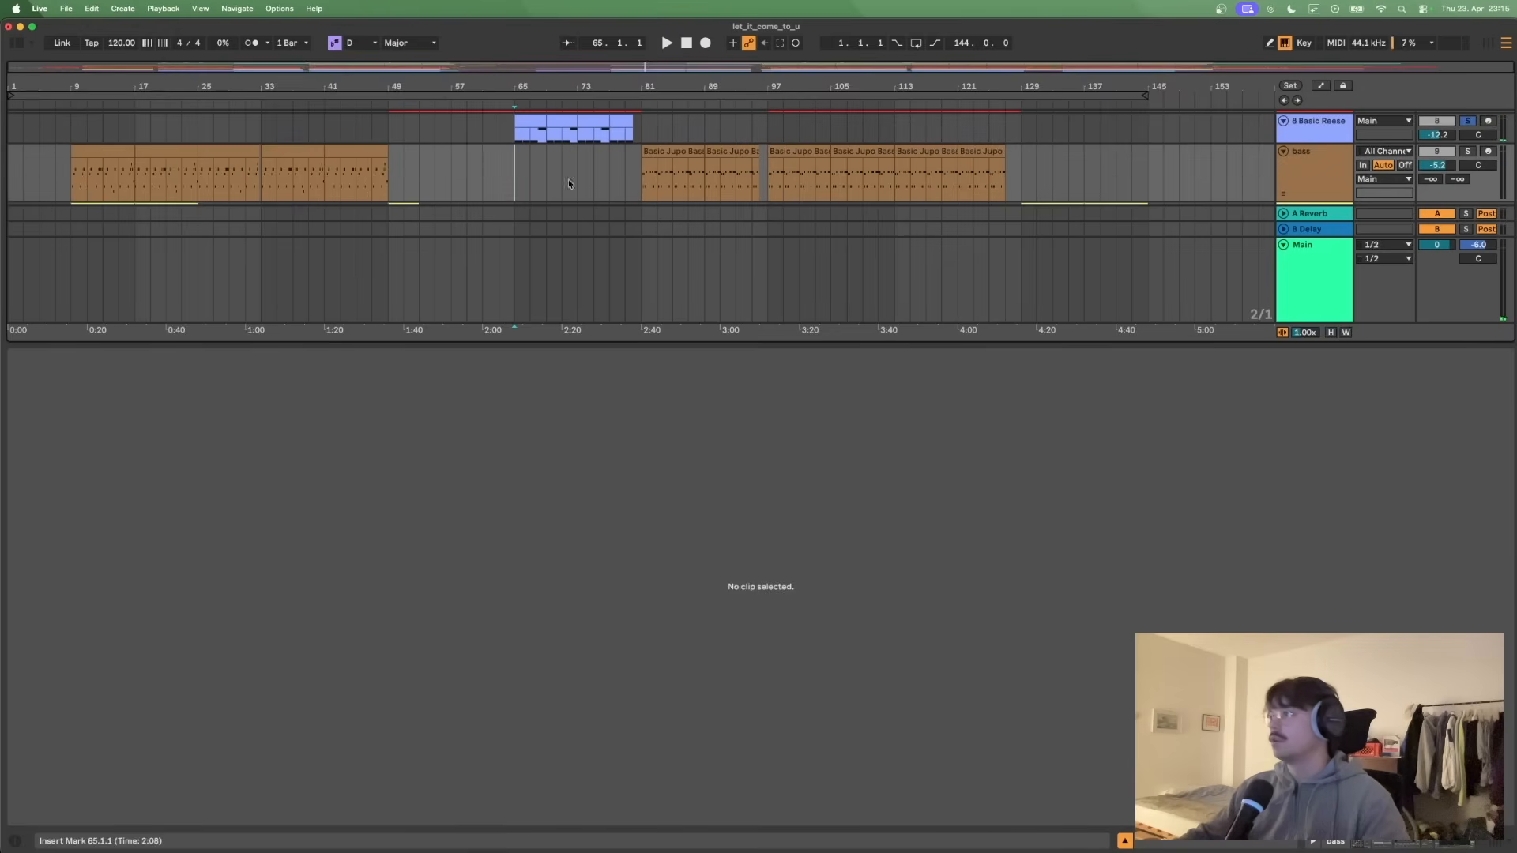
drag(1111, 345, 1092, 690)
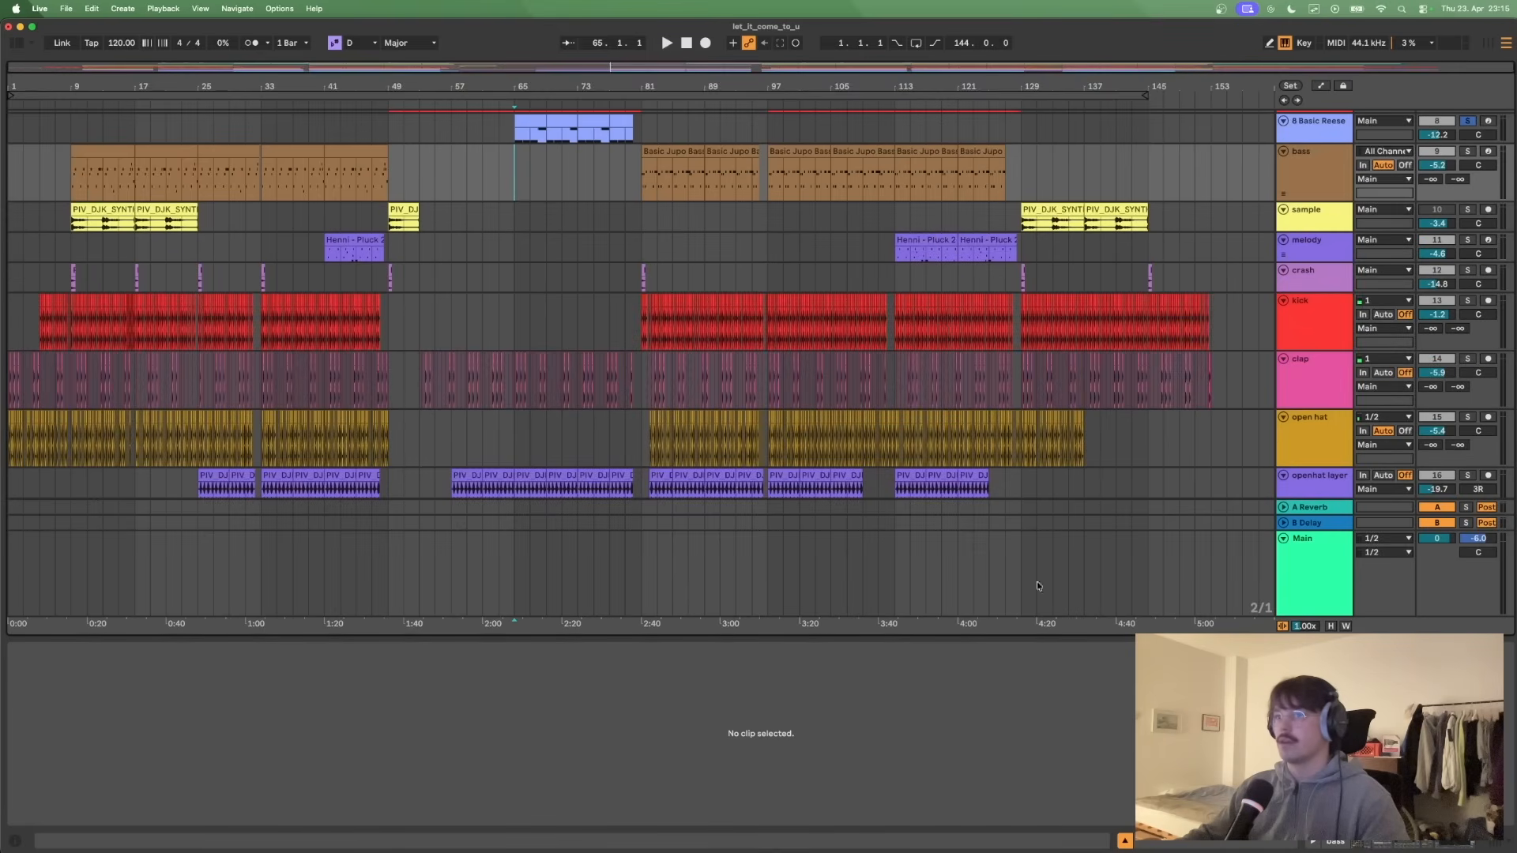
scroll(677, 324, down, 10)
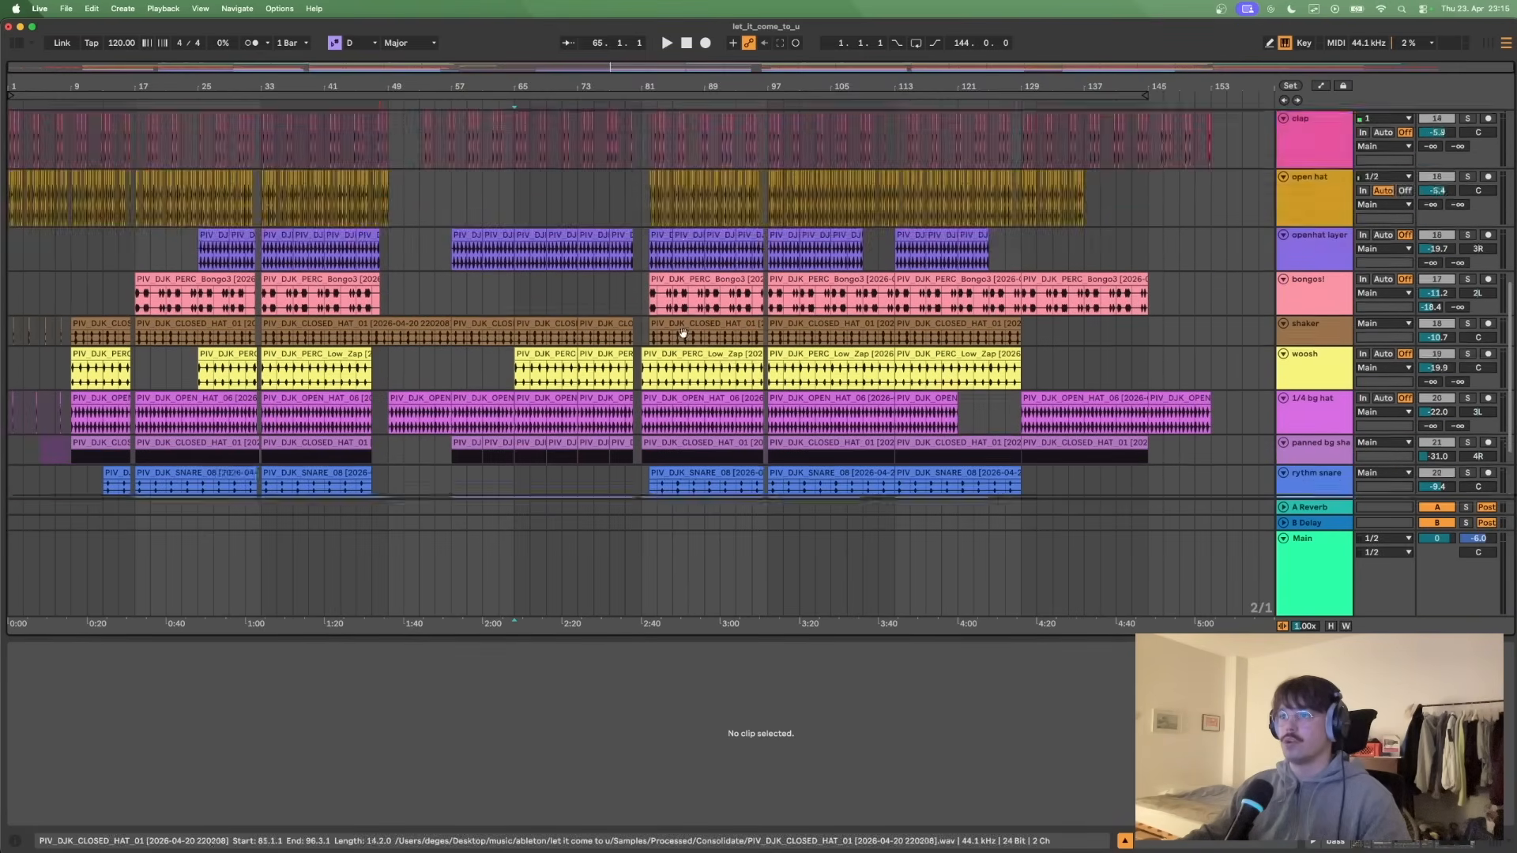
scroll(683, 332, up, 15)
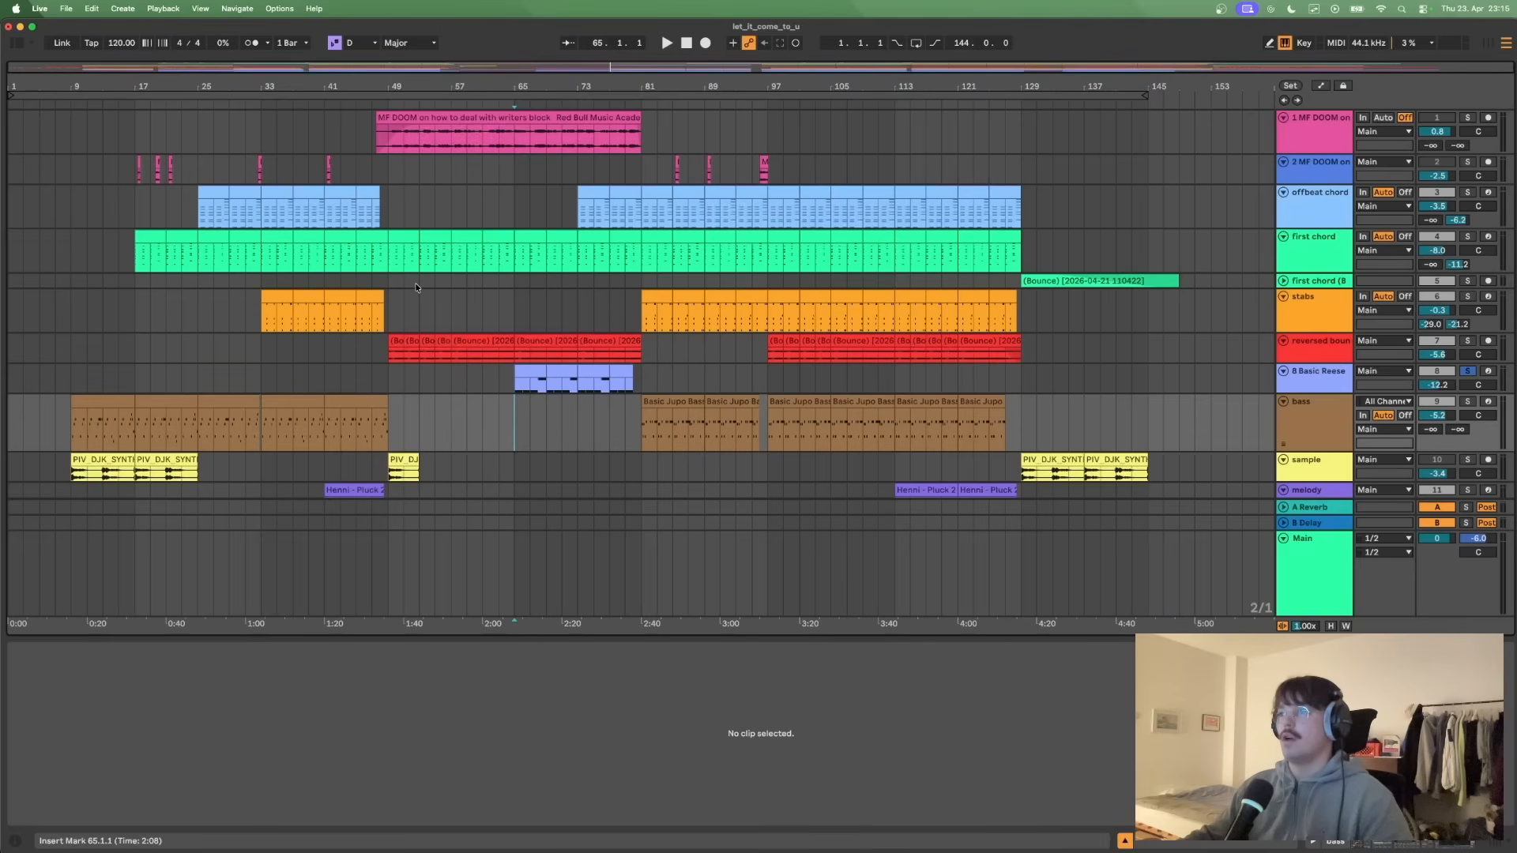
scroll(416, 287, down, 3)
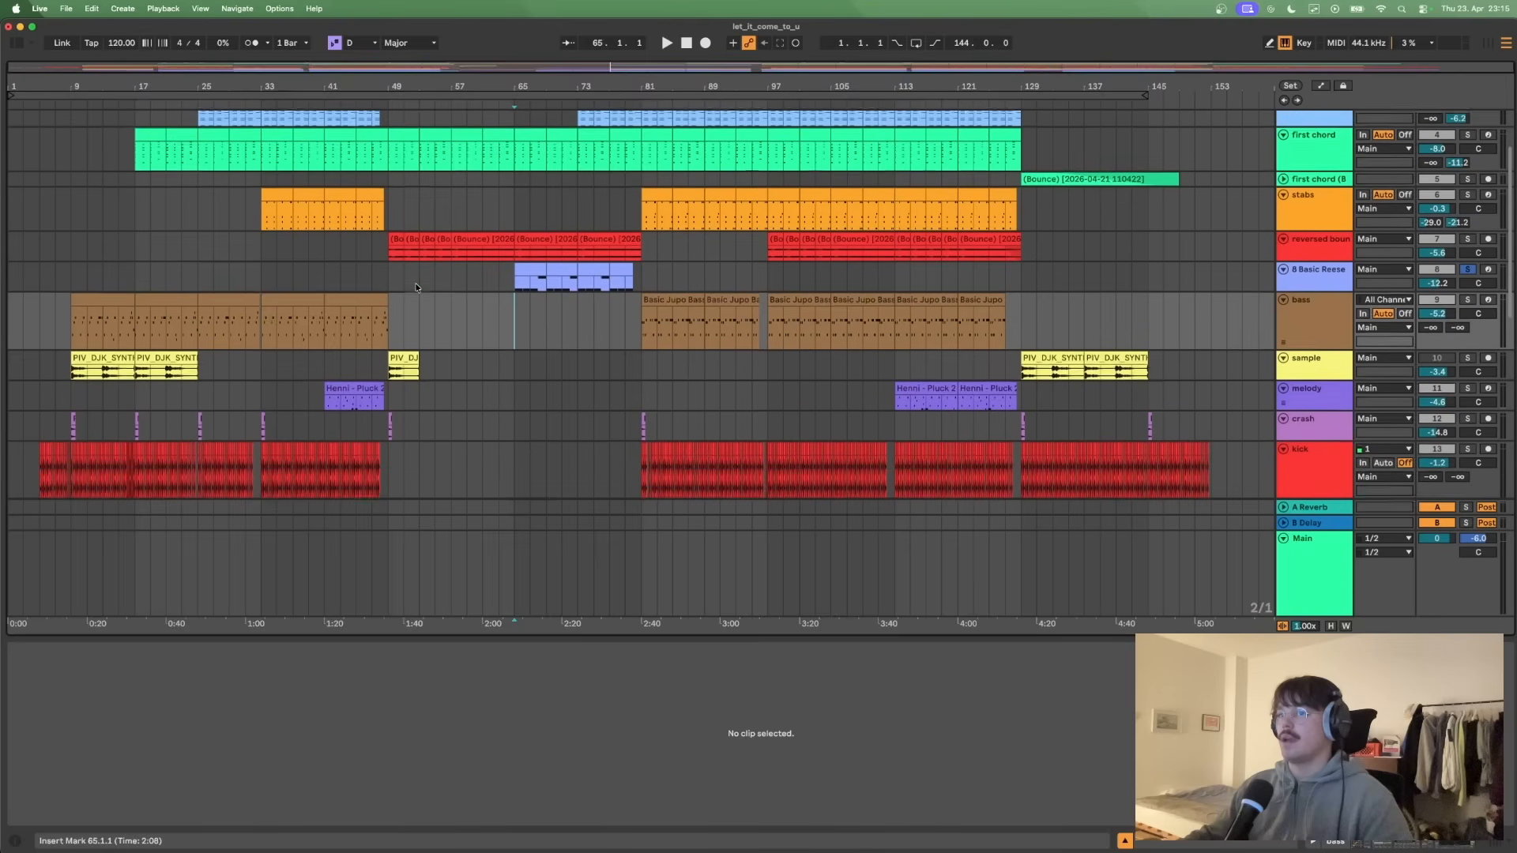
- Open the sample clip at bar 9, enlarge and solo the sample track, place the insert marker at bar 129 and show the clip's warp settings
click(107, 357)
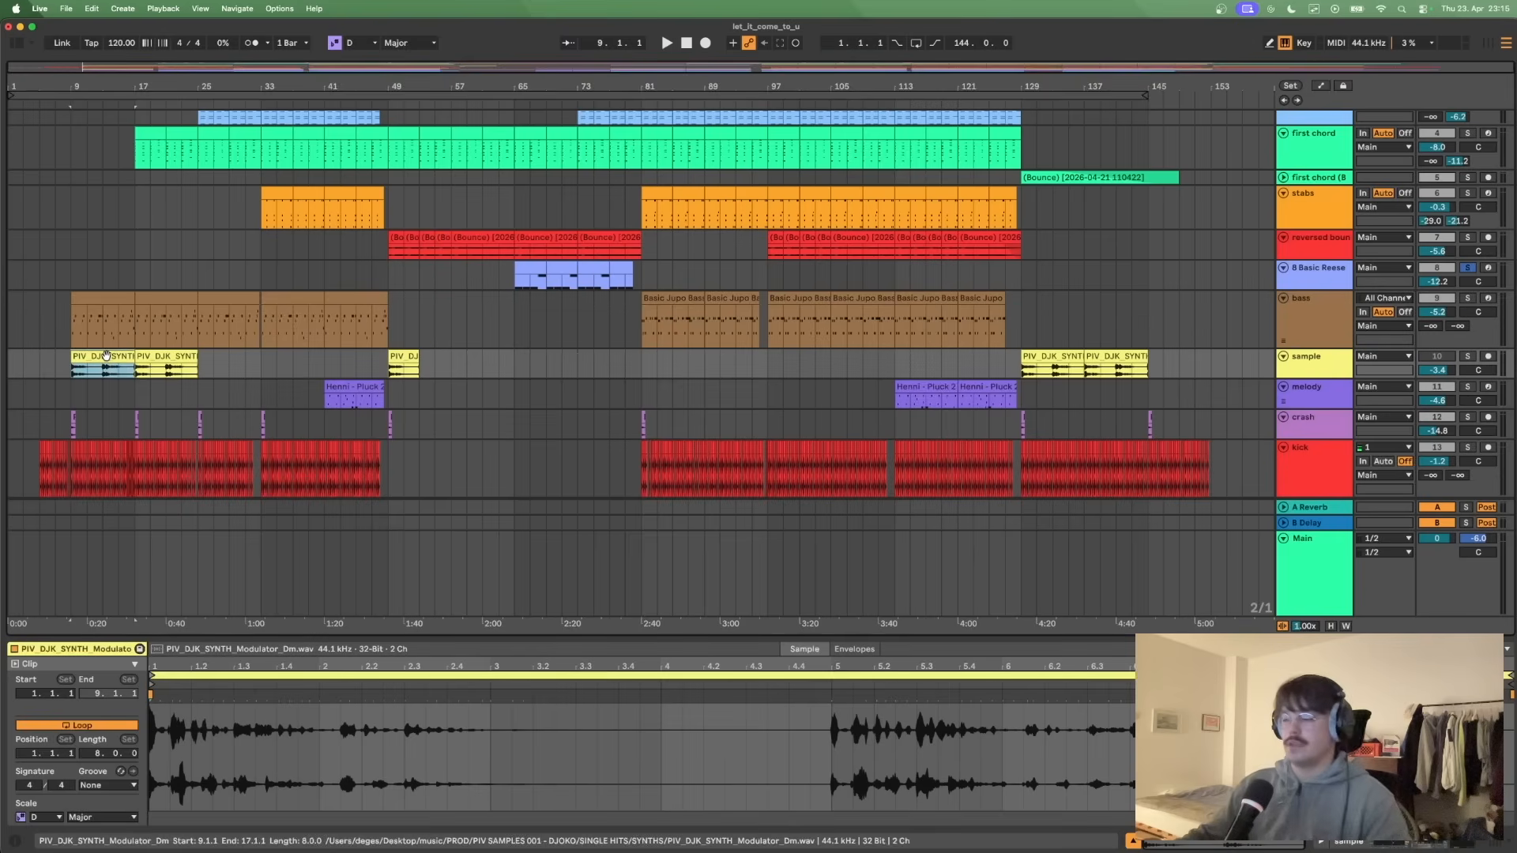
mouse_move(1318, 378)
mouse_down()
mouse_move(1323, 431)
mouse_move(1324, 404)
mouse_up()
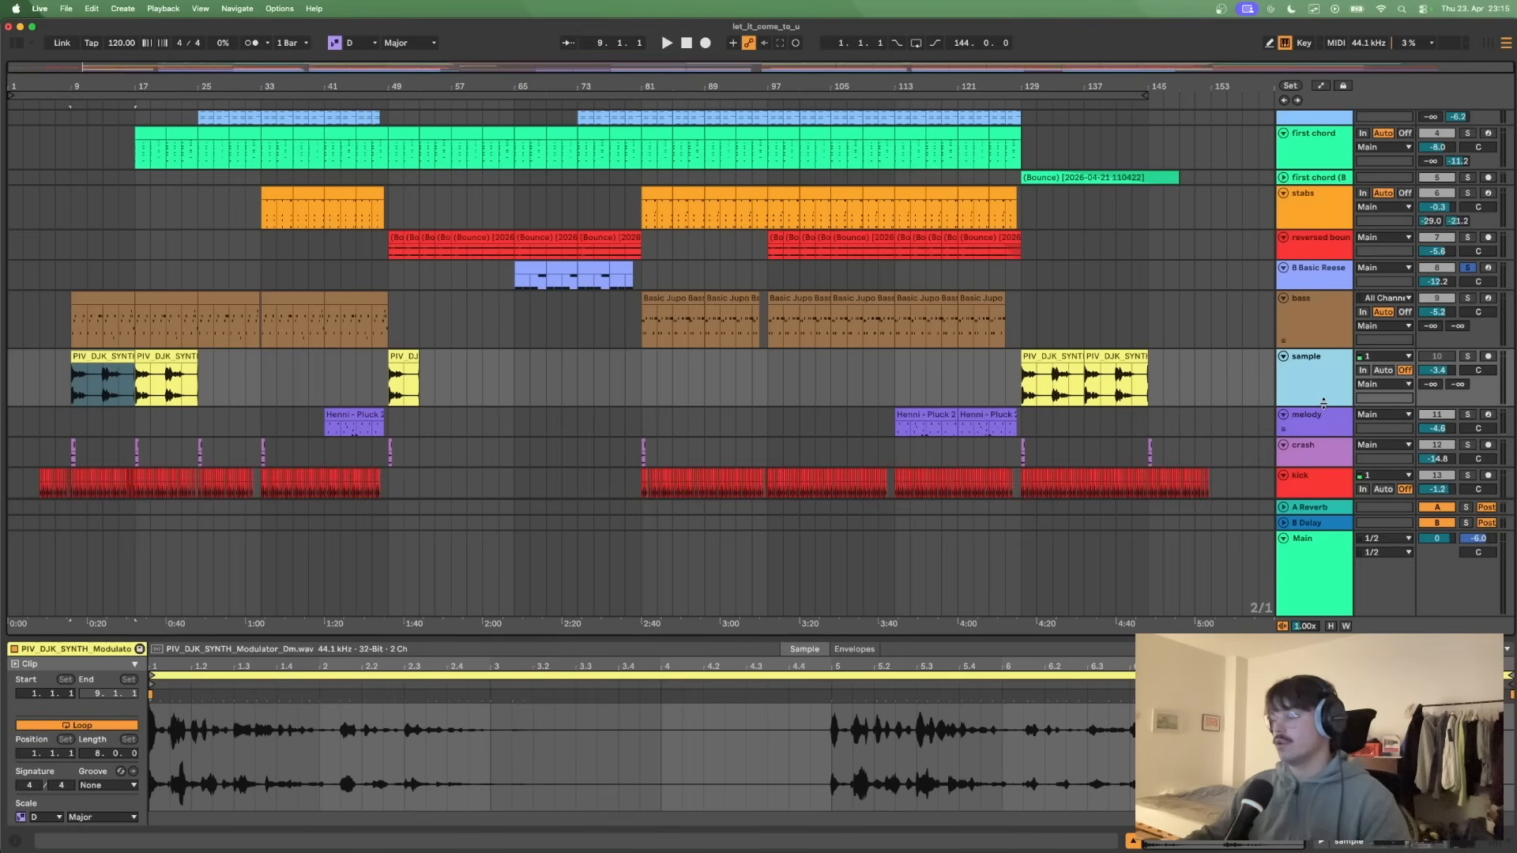
click(1020, 377)
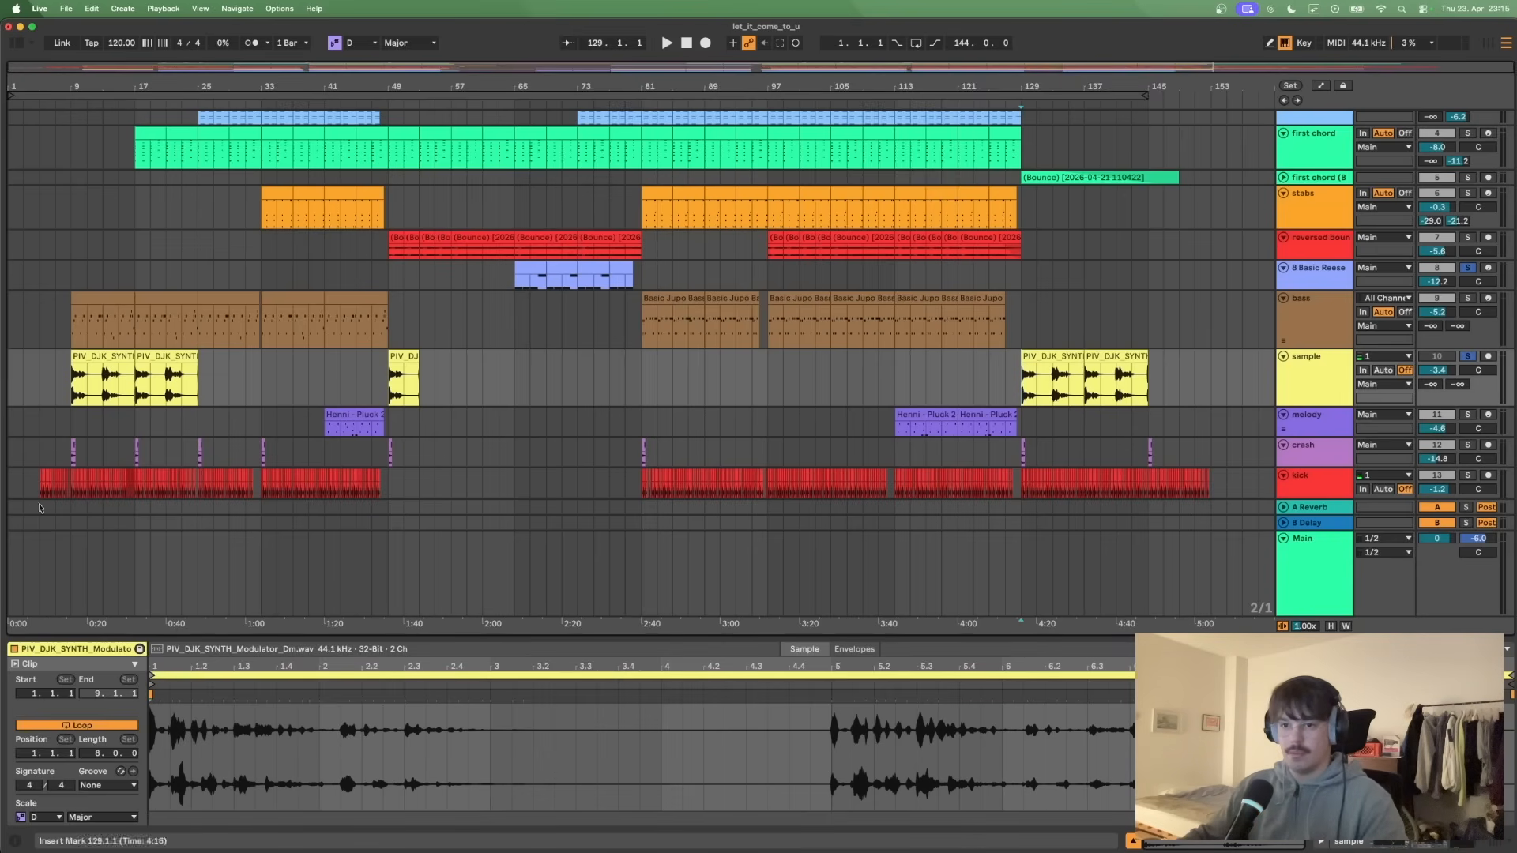
scroll(120, 720, down, 5)
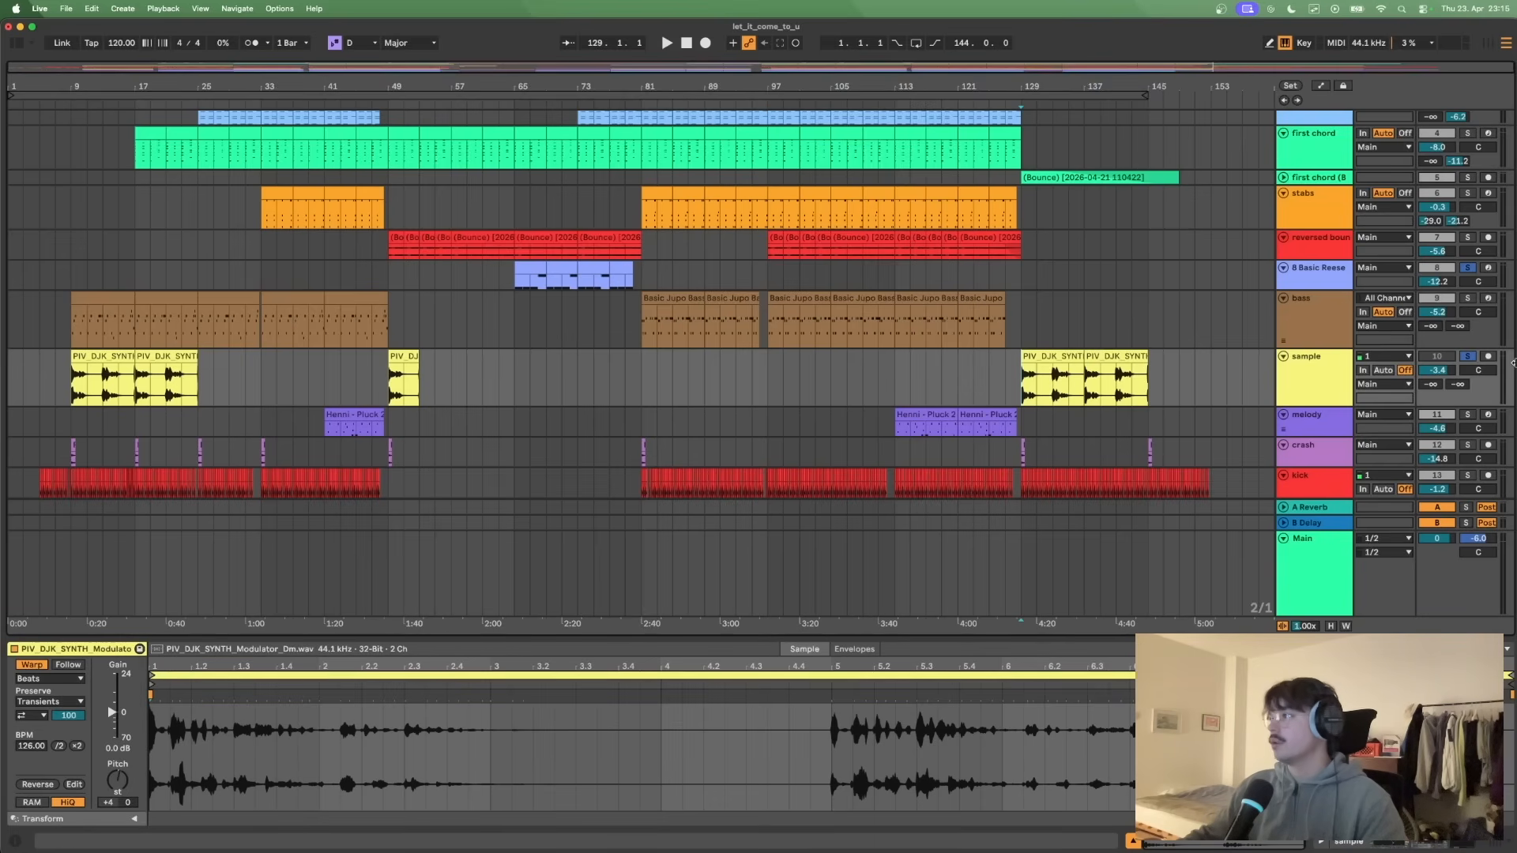
- Play the sample from bar 129, show the sample track's devices and bypass EQ Eight and Auto Filter to hear it dry
key(space)
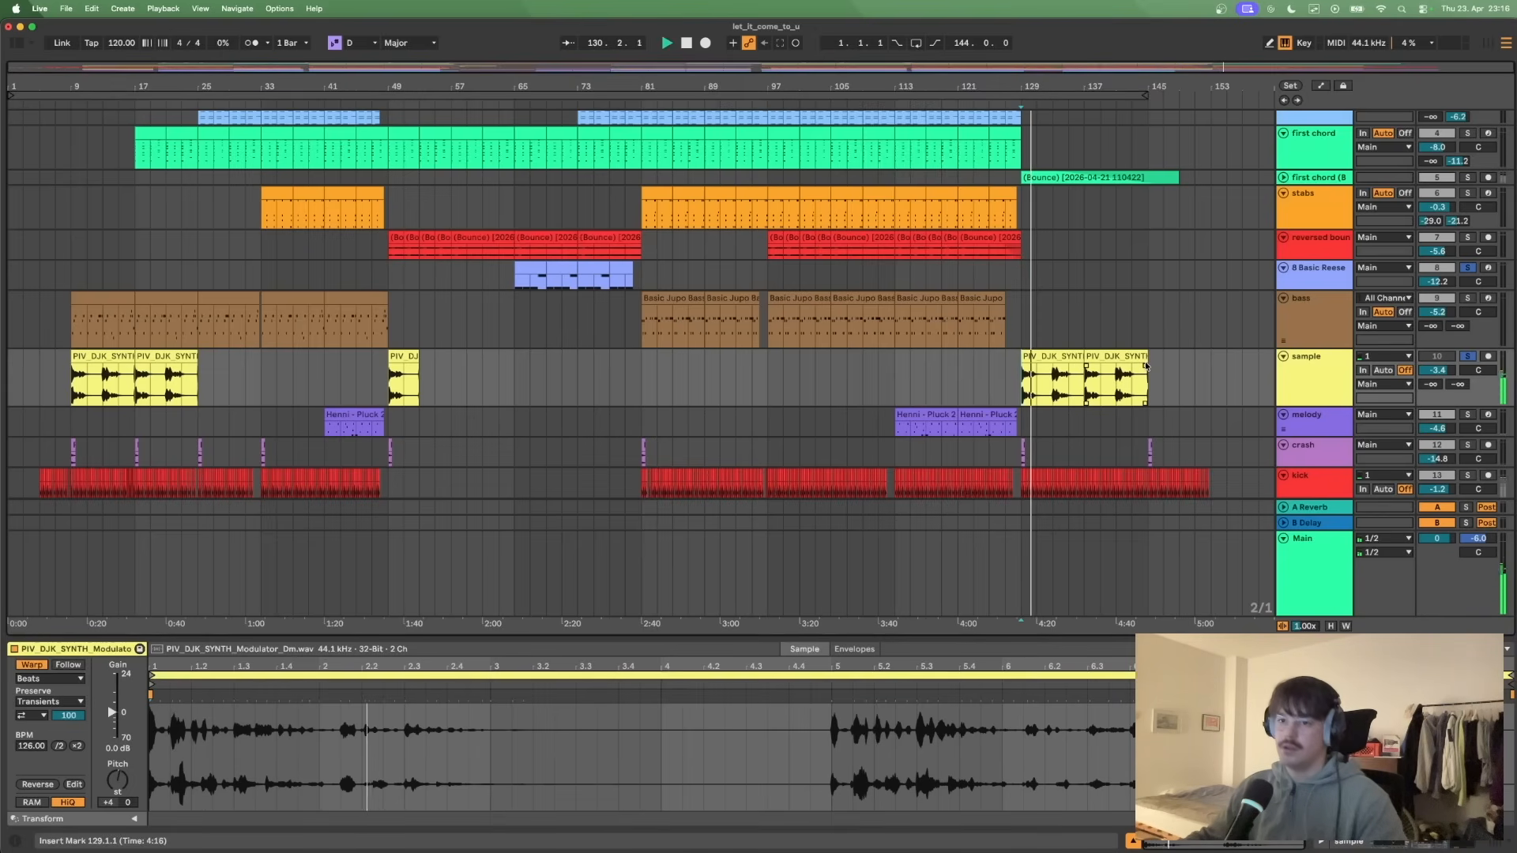
click(1330, 386)
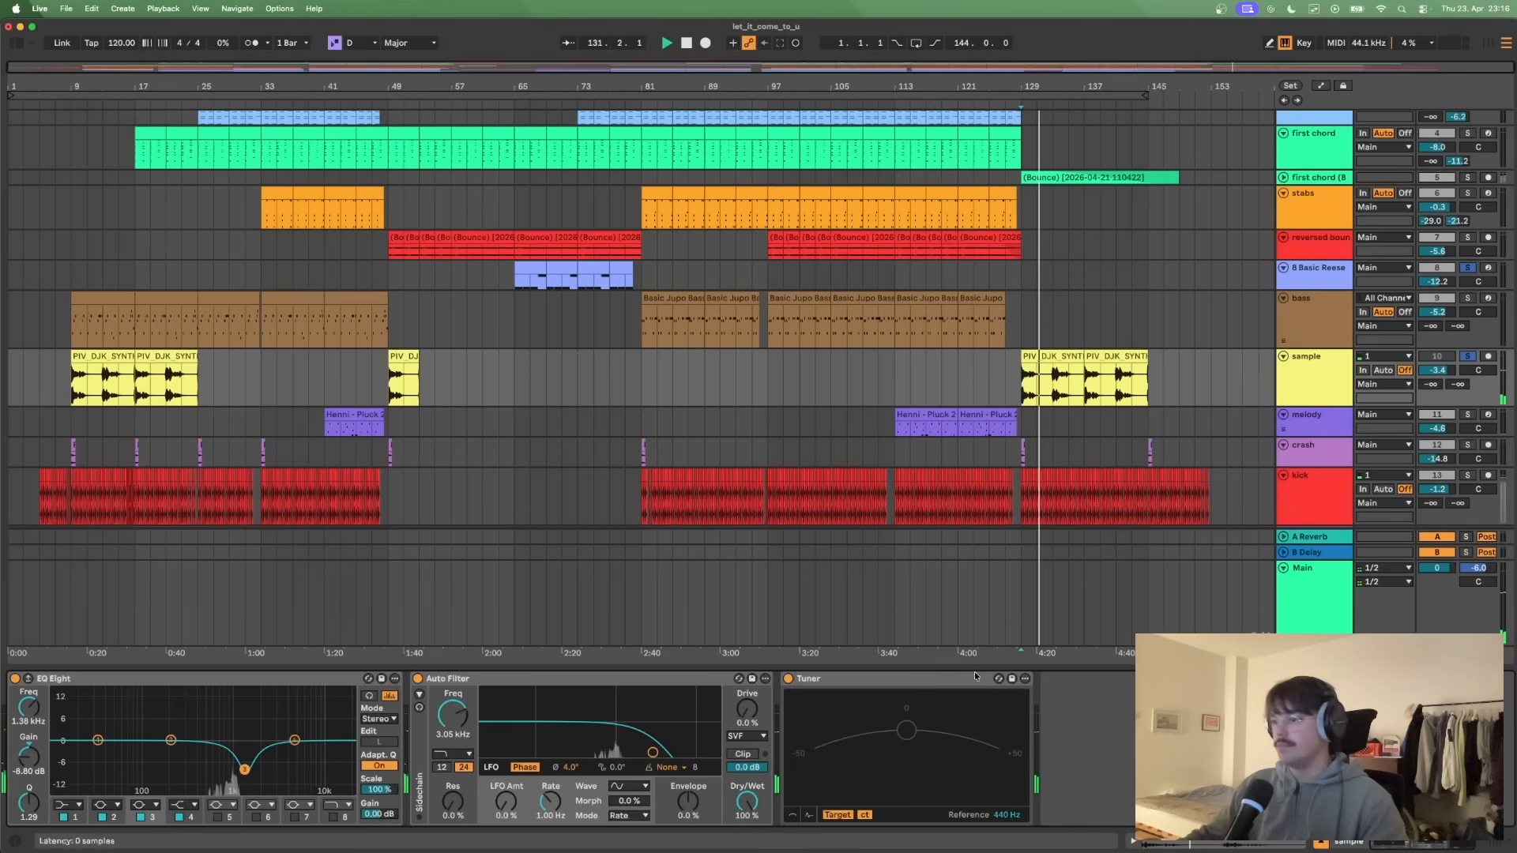
click(15, 679)
key(space)
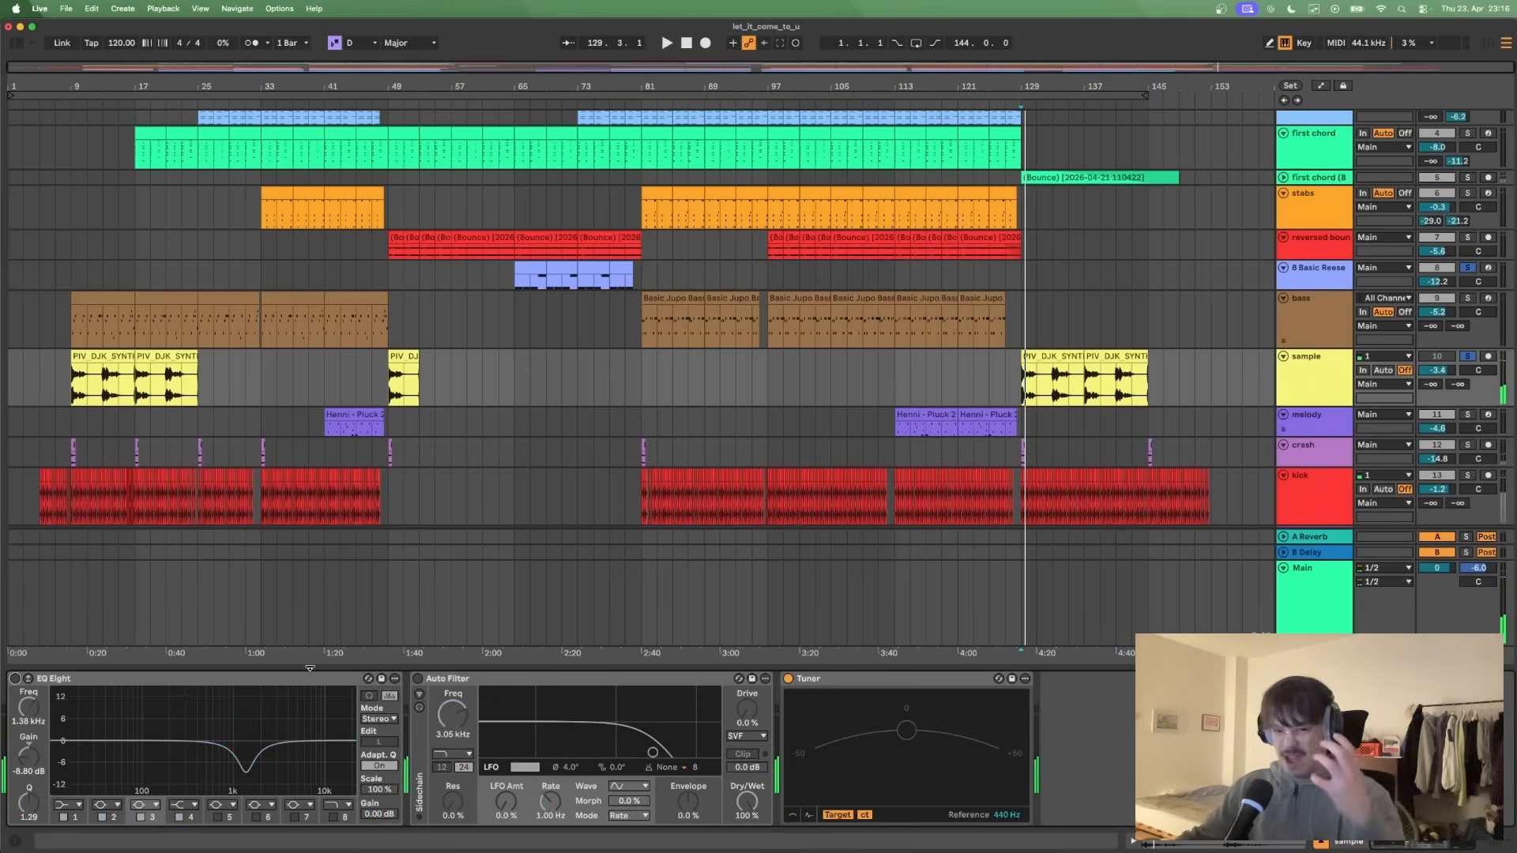
- Reactivate EQ Eight on the sample track, followed by Auto Filter during playback from bar 129
click(15, 679)
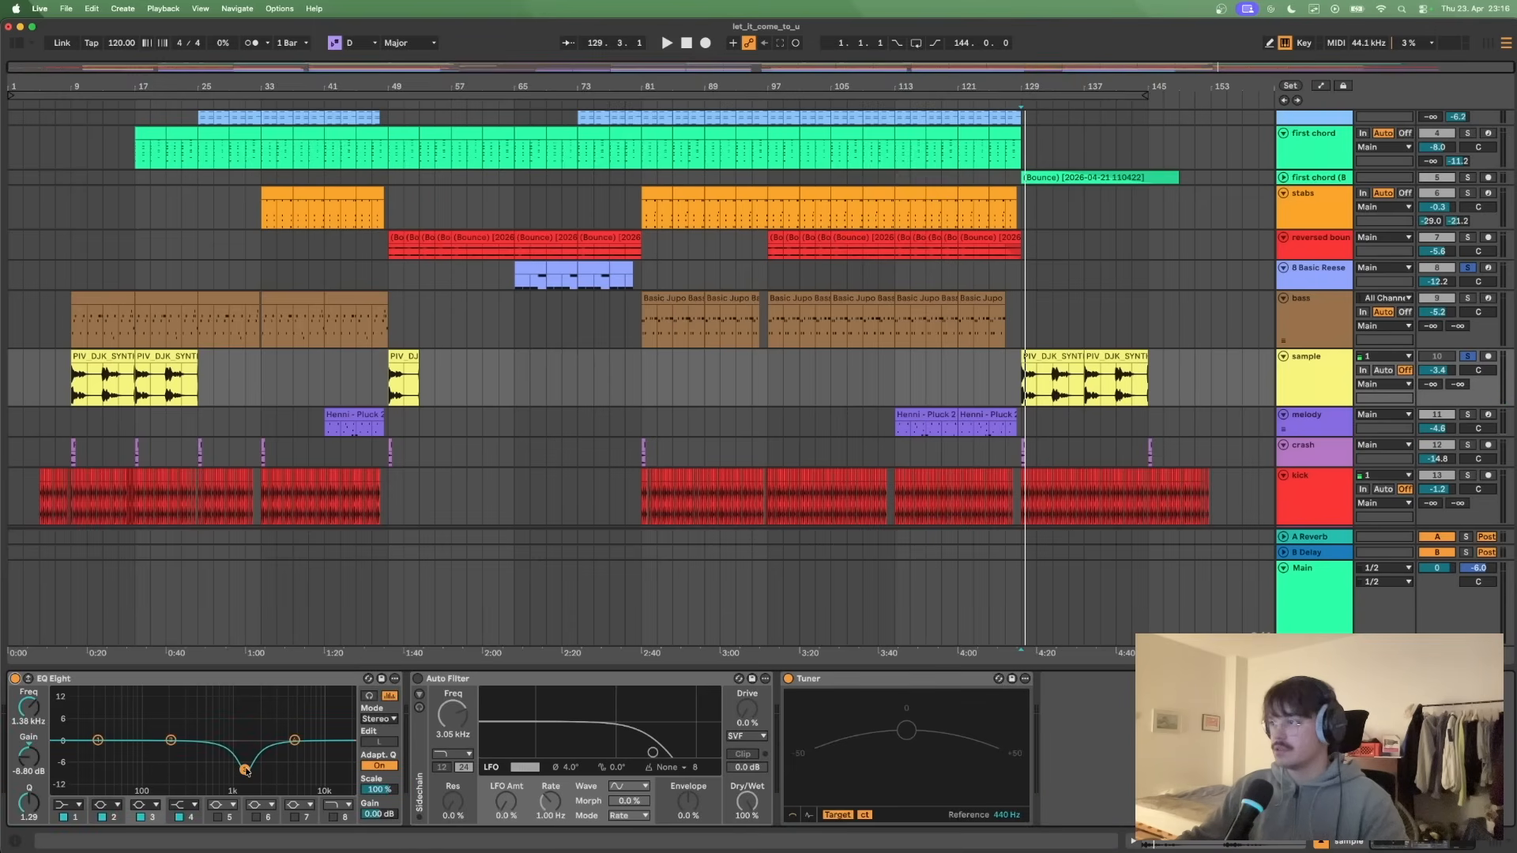
key(space)
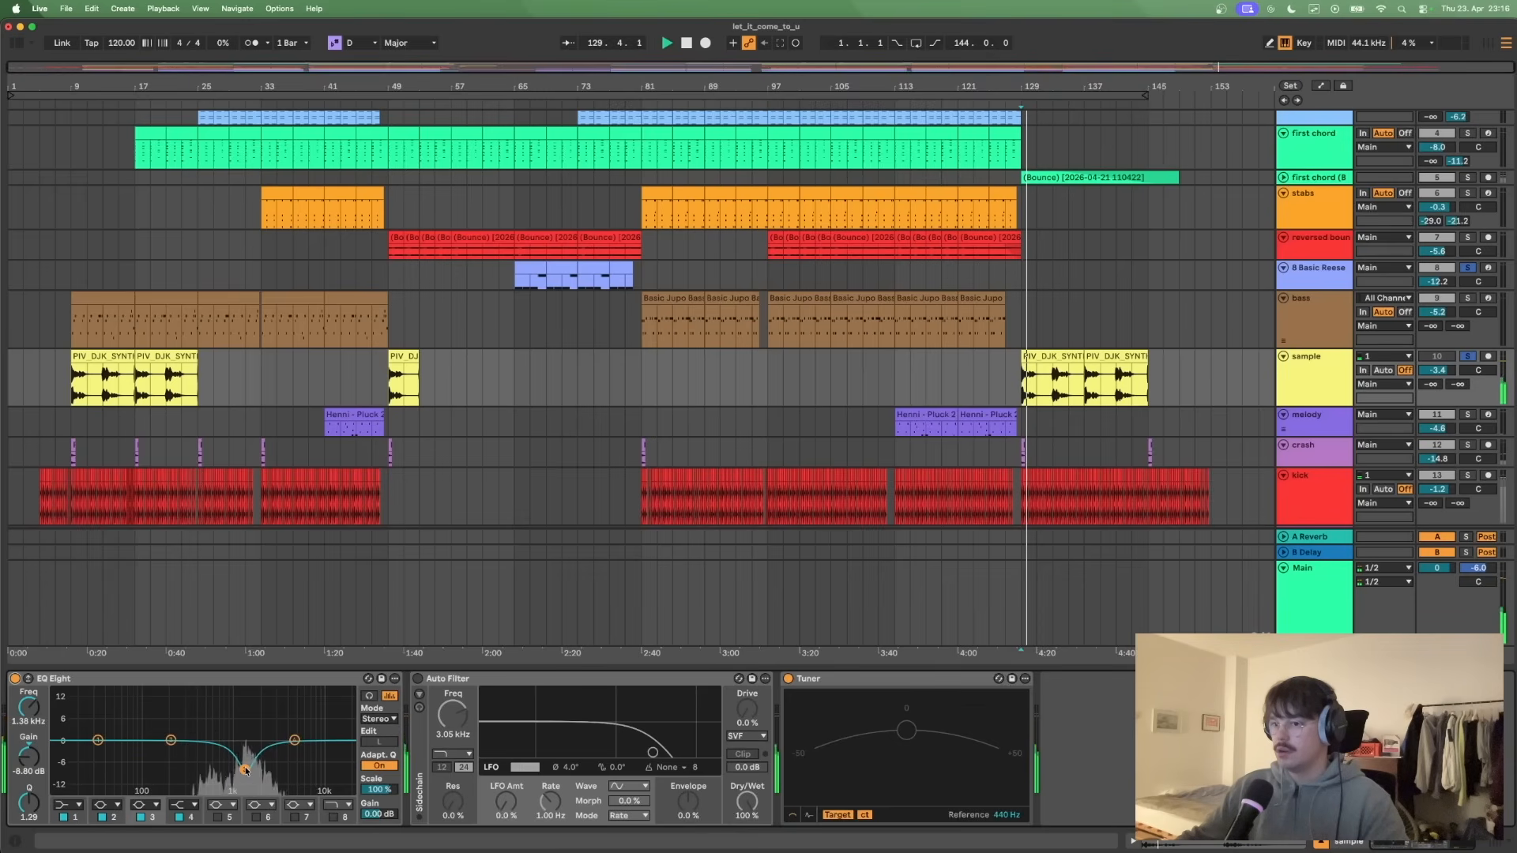
click(418, 679)
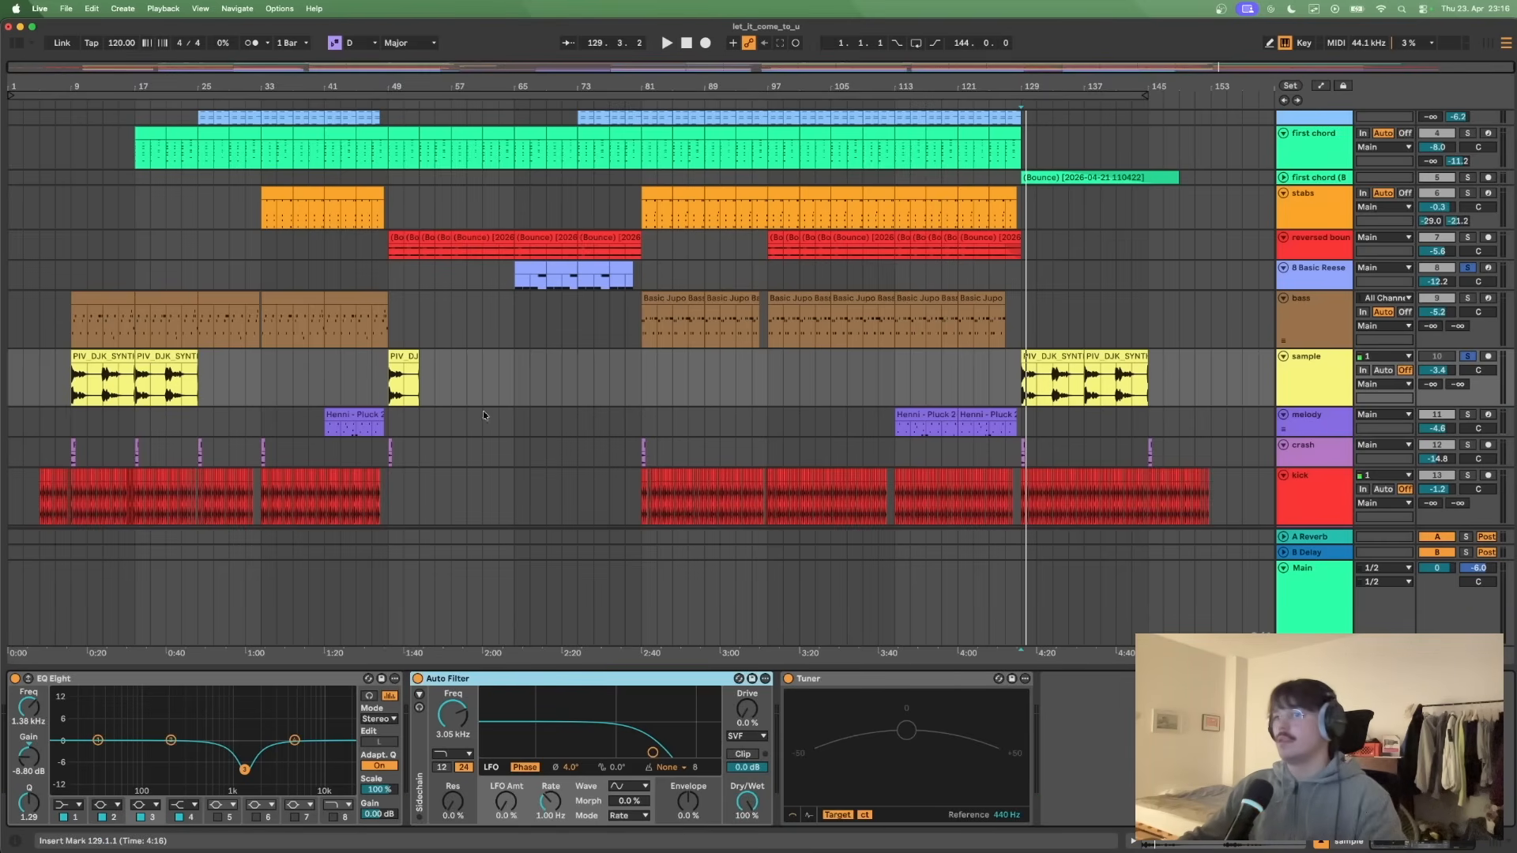
- Place the insert marker at bar 9, solo the bass alongside the sample and play both together
scroll(513, 411, up, 3)
click(74, 449)
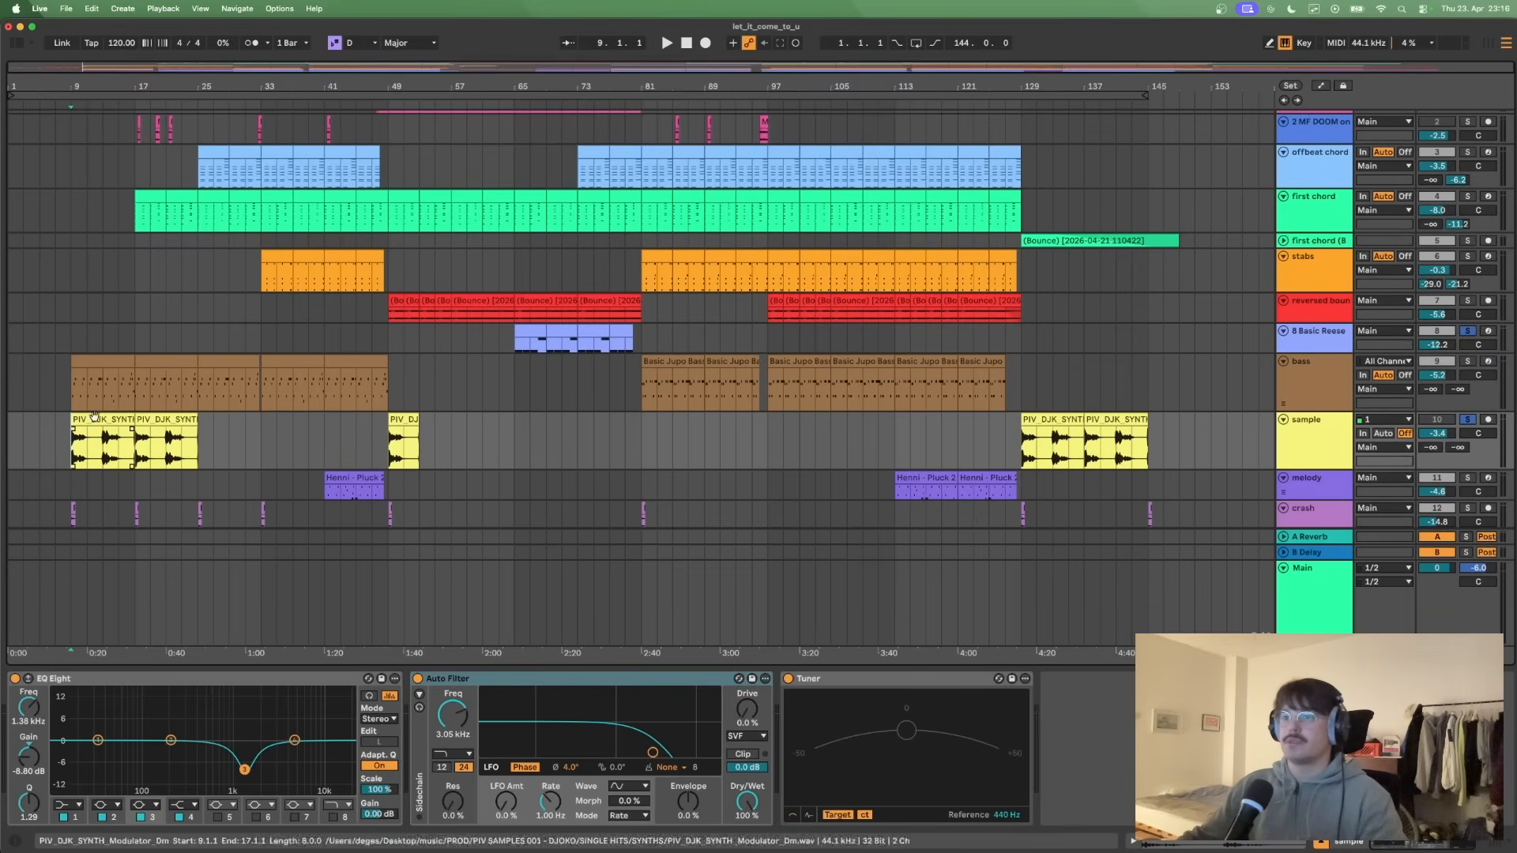
scroll(400, 309, up, 2)
click(407, 461)
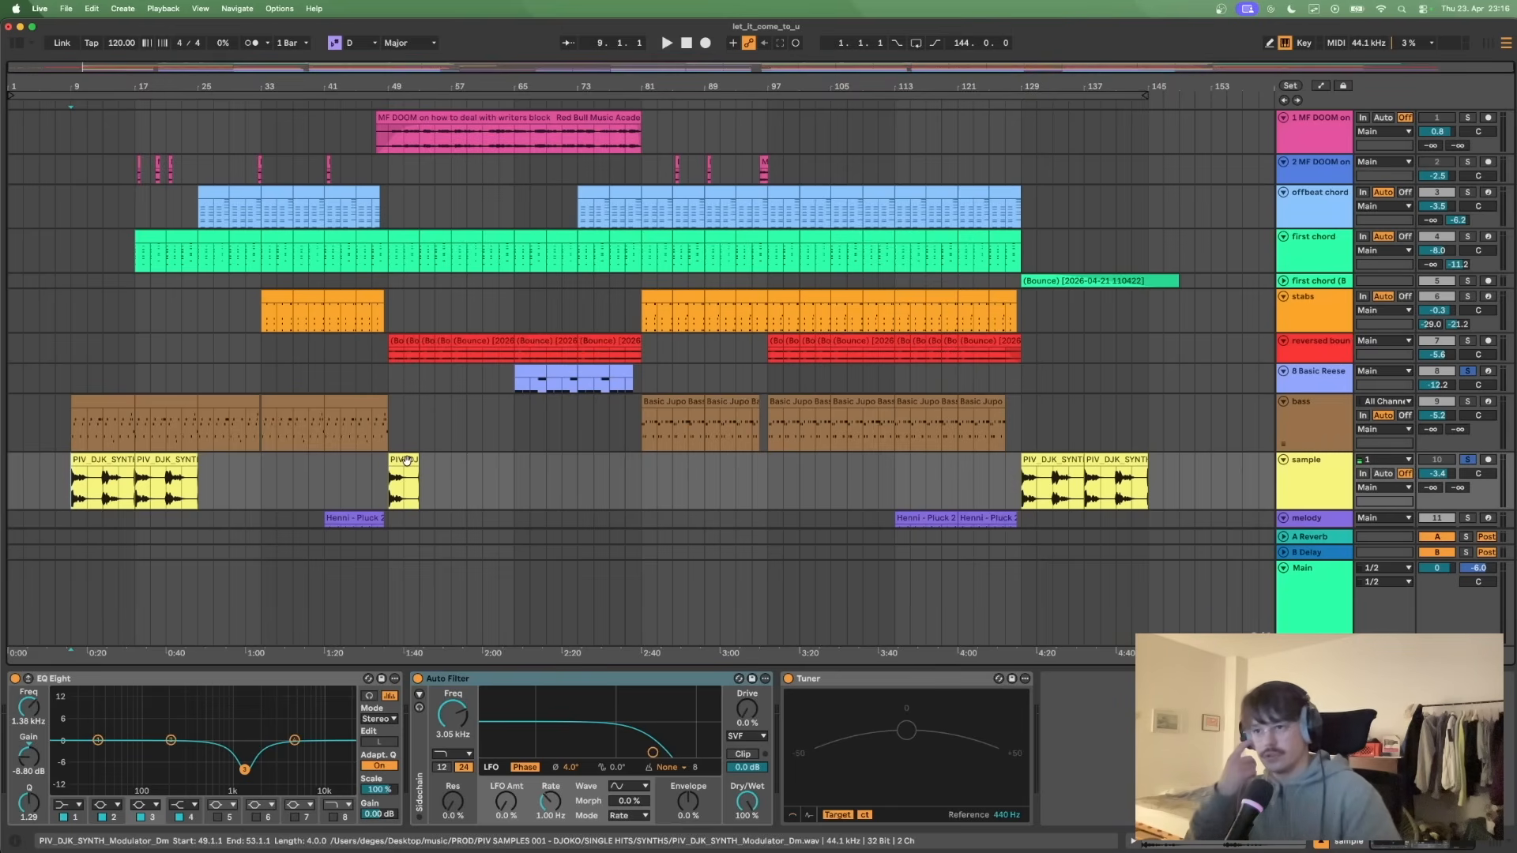
scroll(143, 474, down, 2)
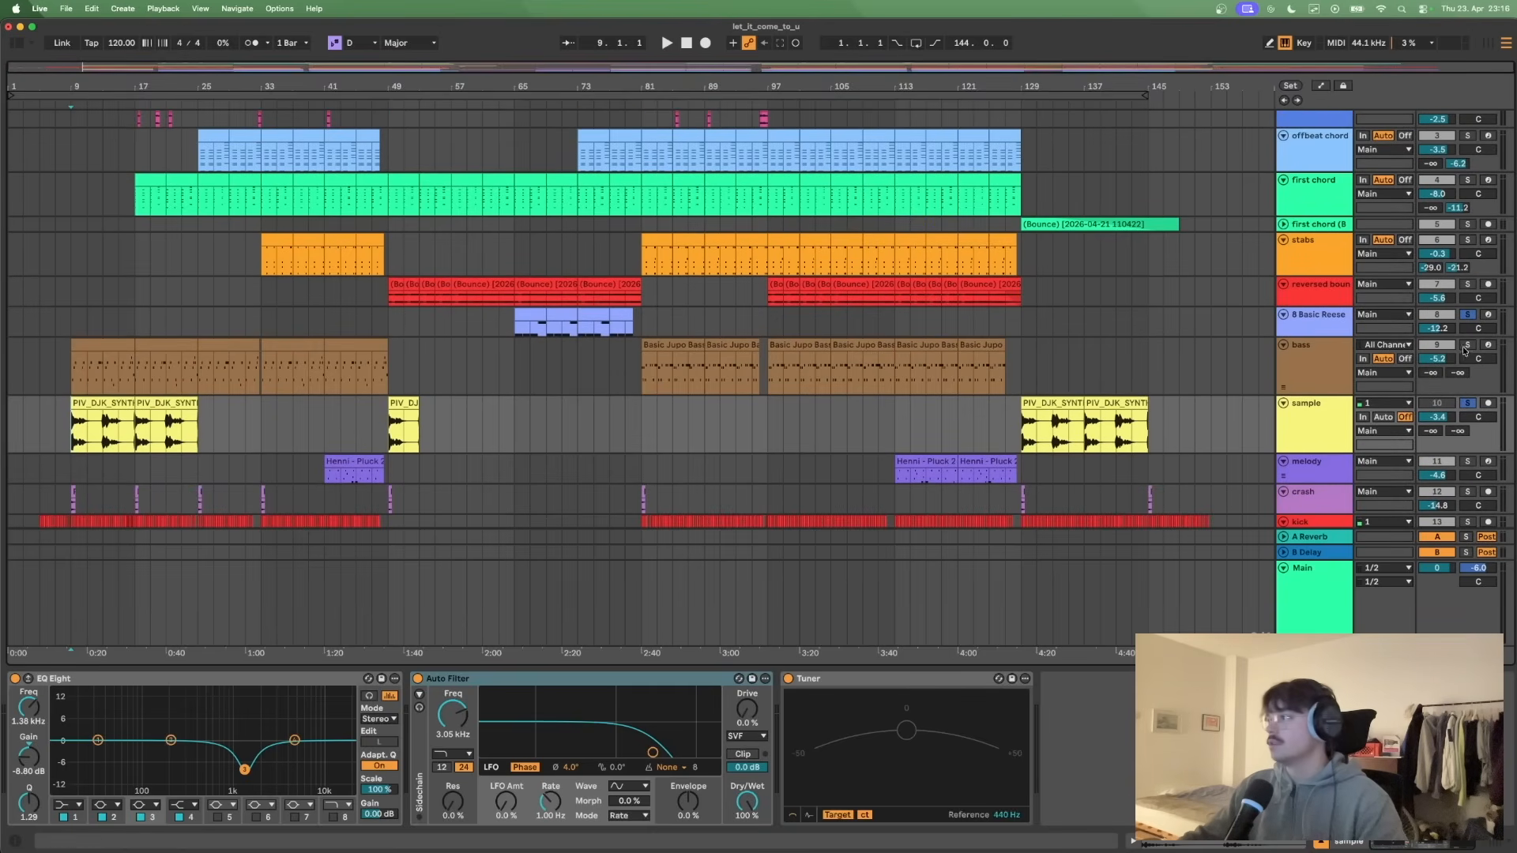
click(1467, 346)
key(space)
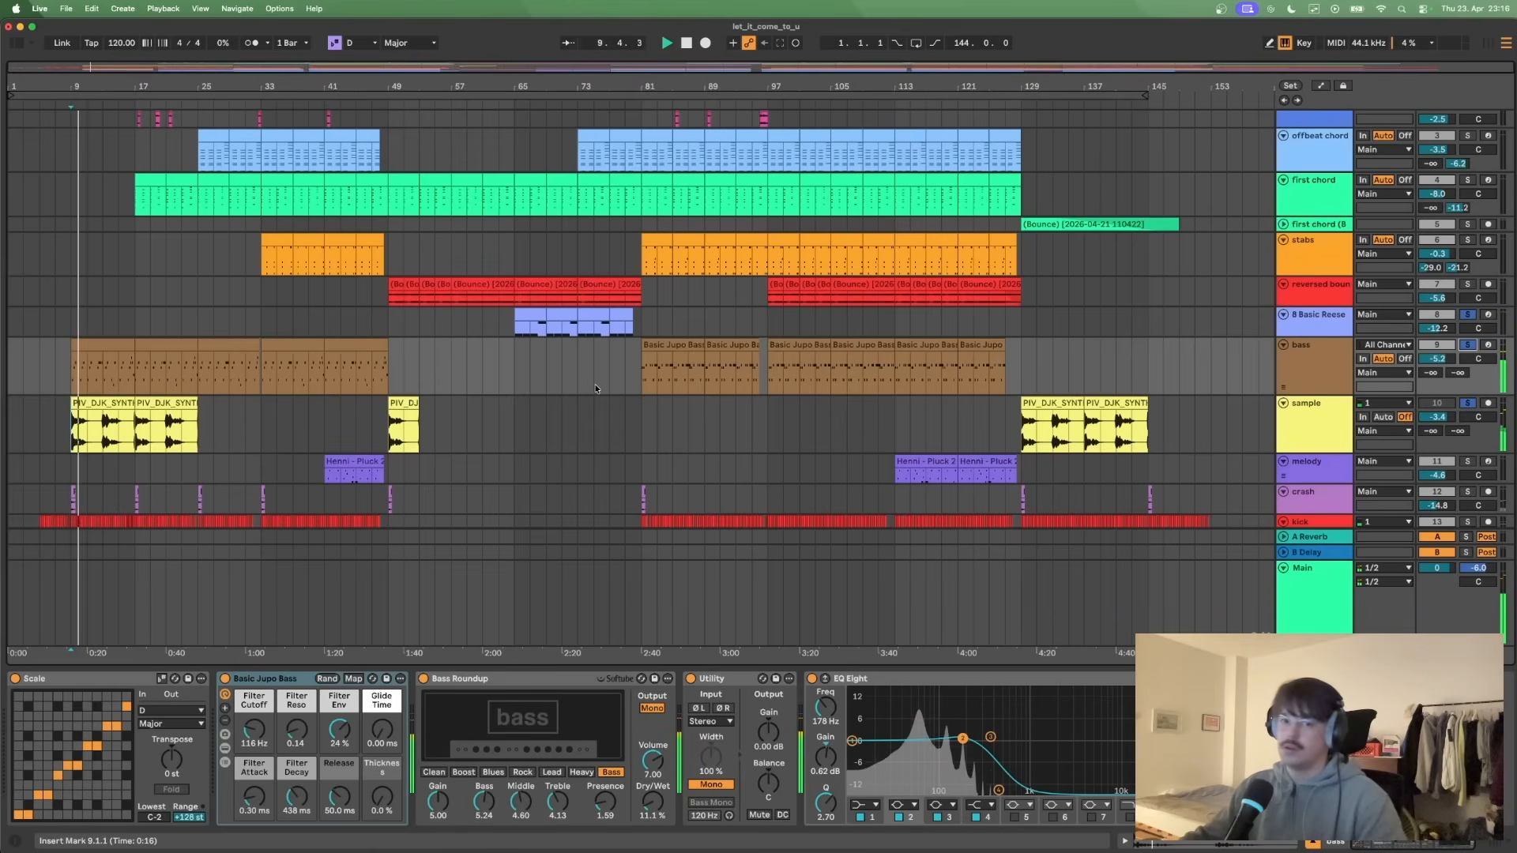
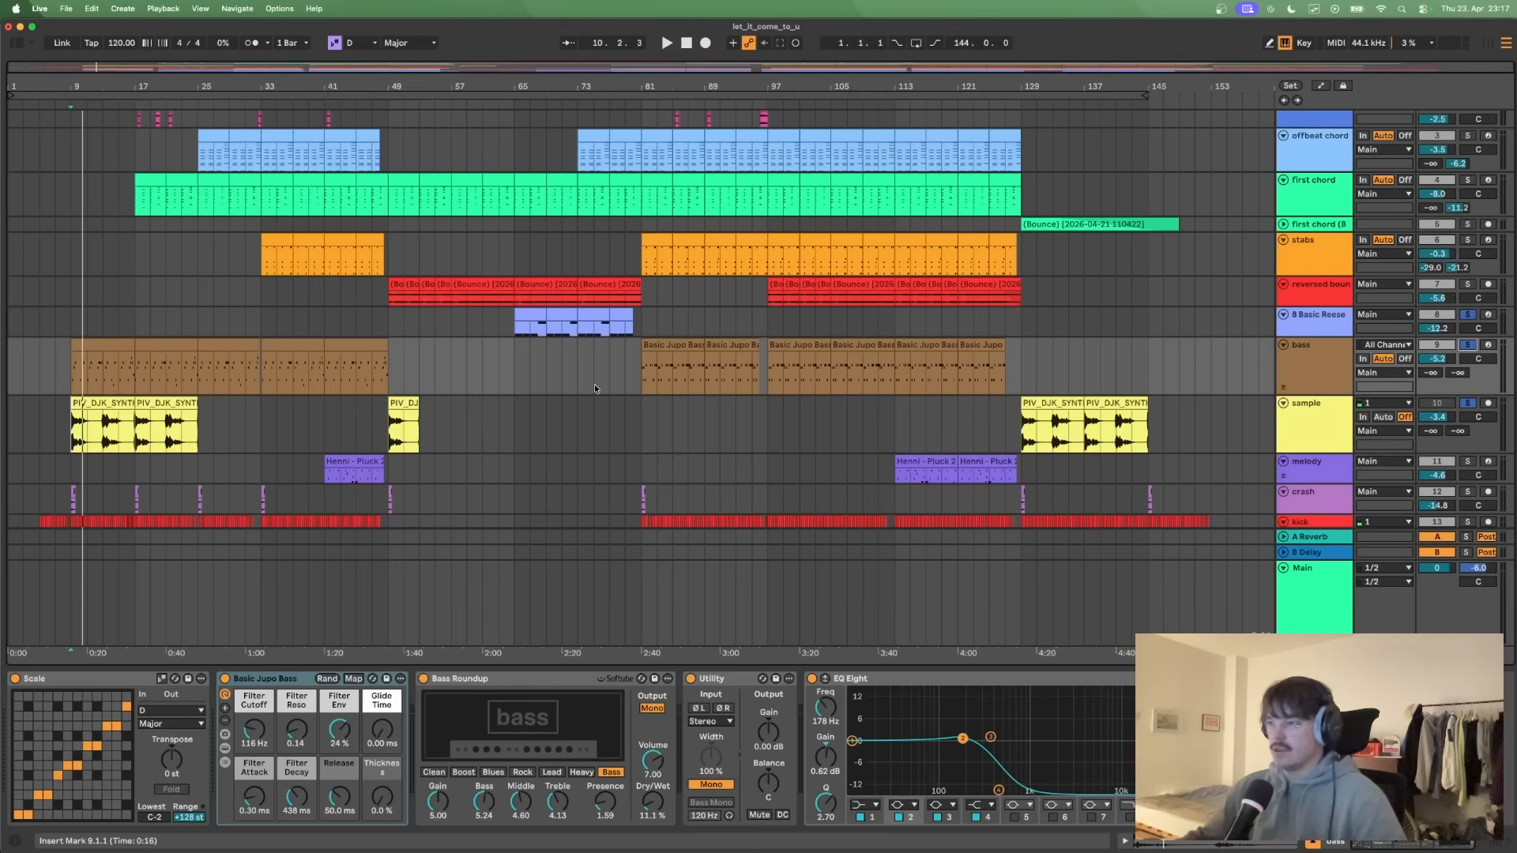
- Show the devices of the first MF DOOM vocal track and place the insert marker at bar 49 in its clip
scroll(594, 384, up, 2)
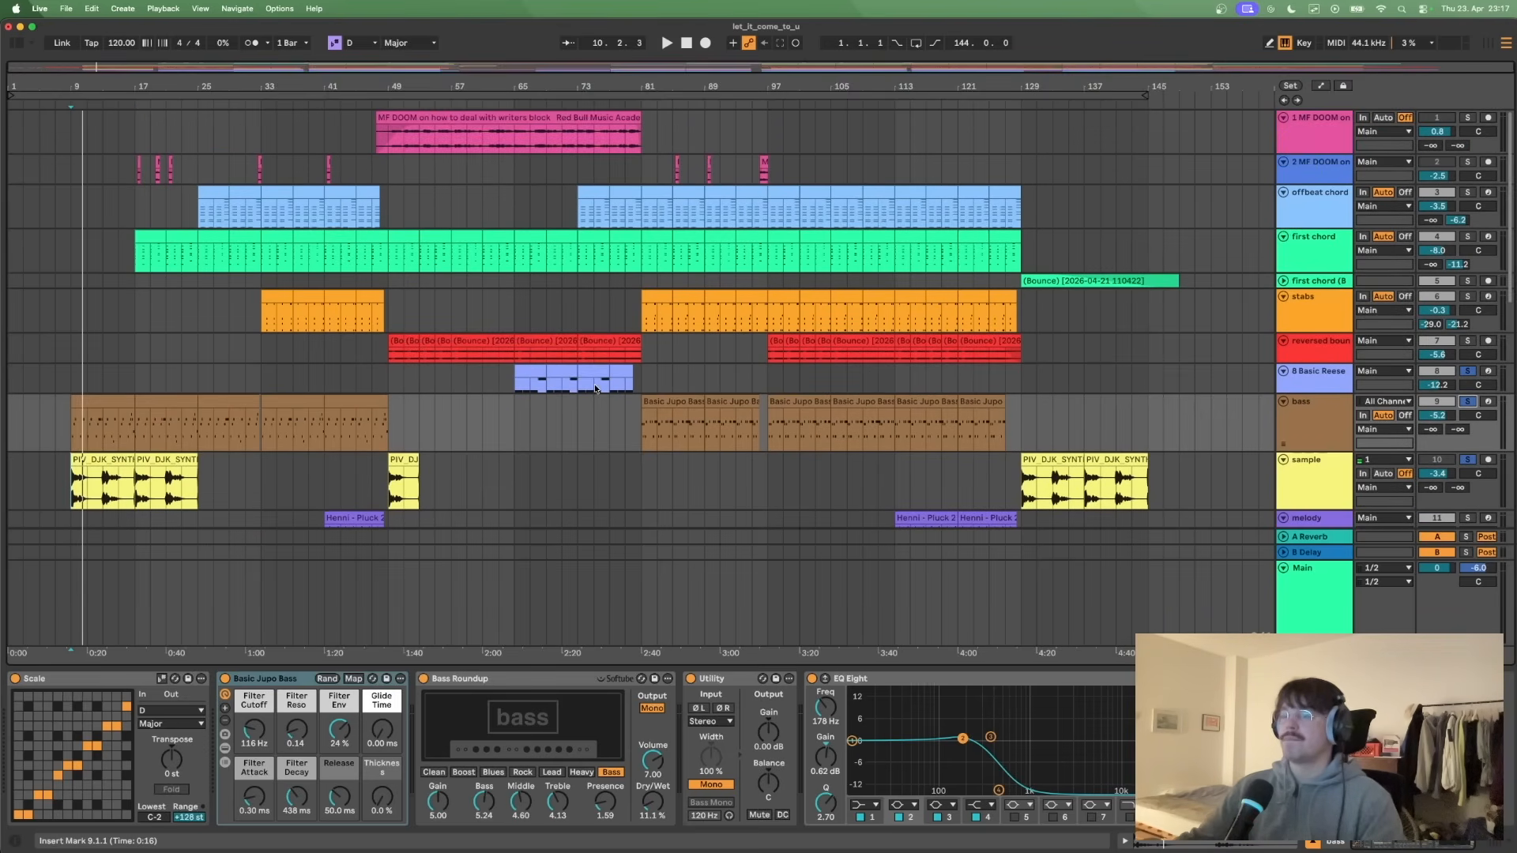
scroll(425, 322, down, 10)
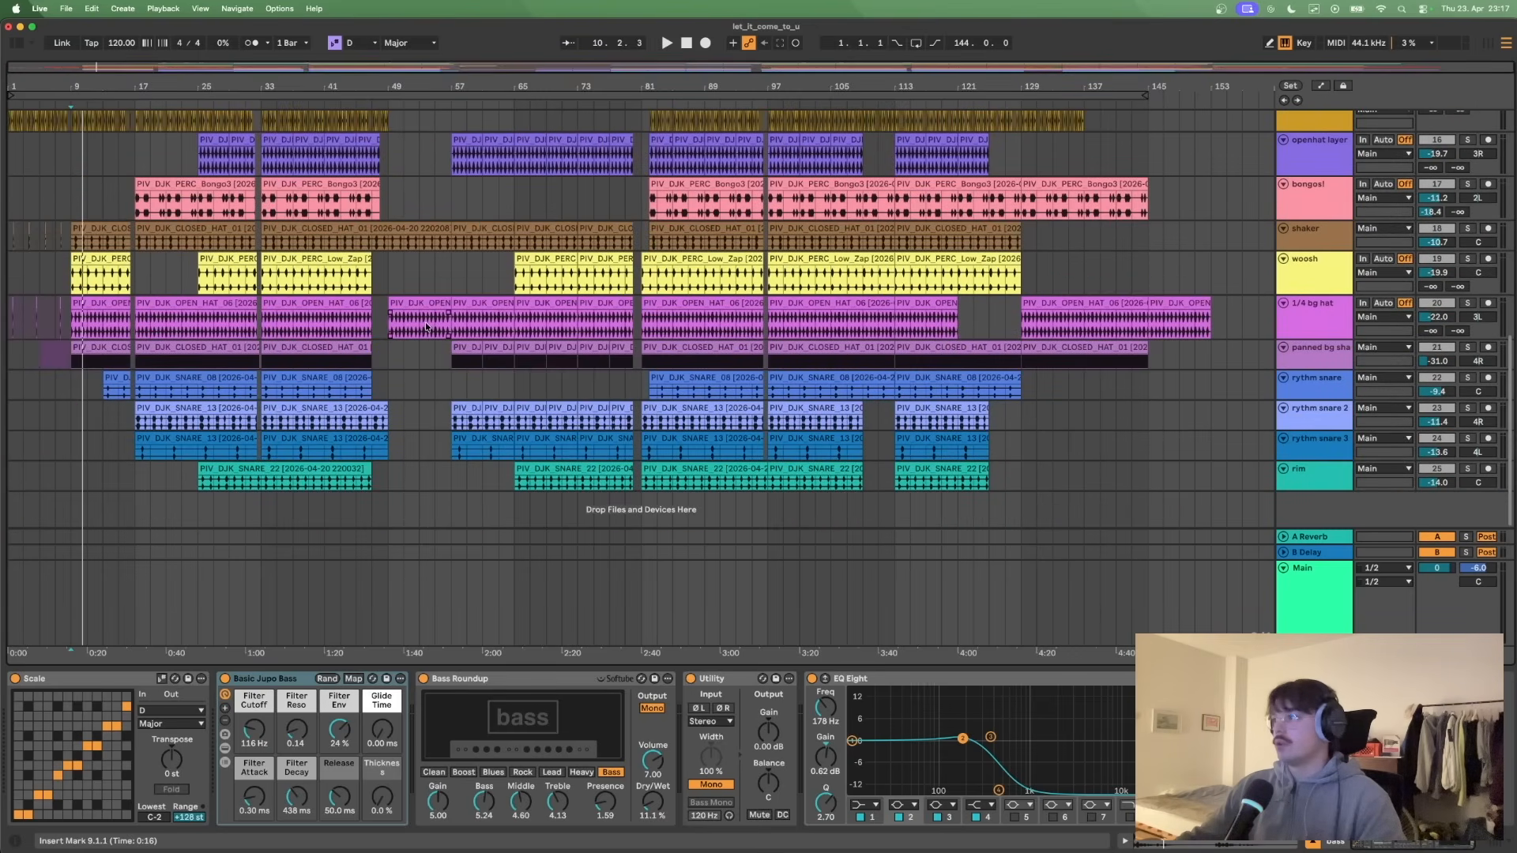
scroll(426, 326, up, 10)
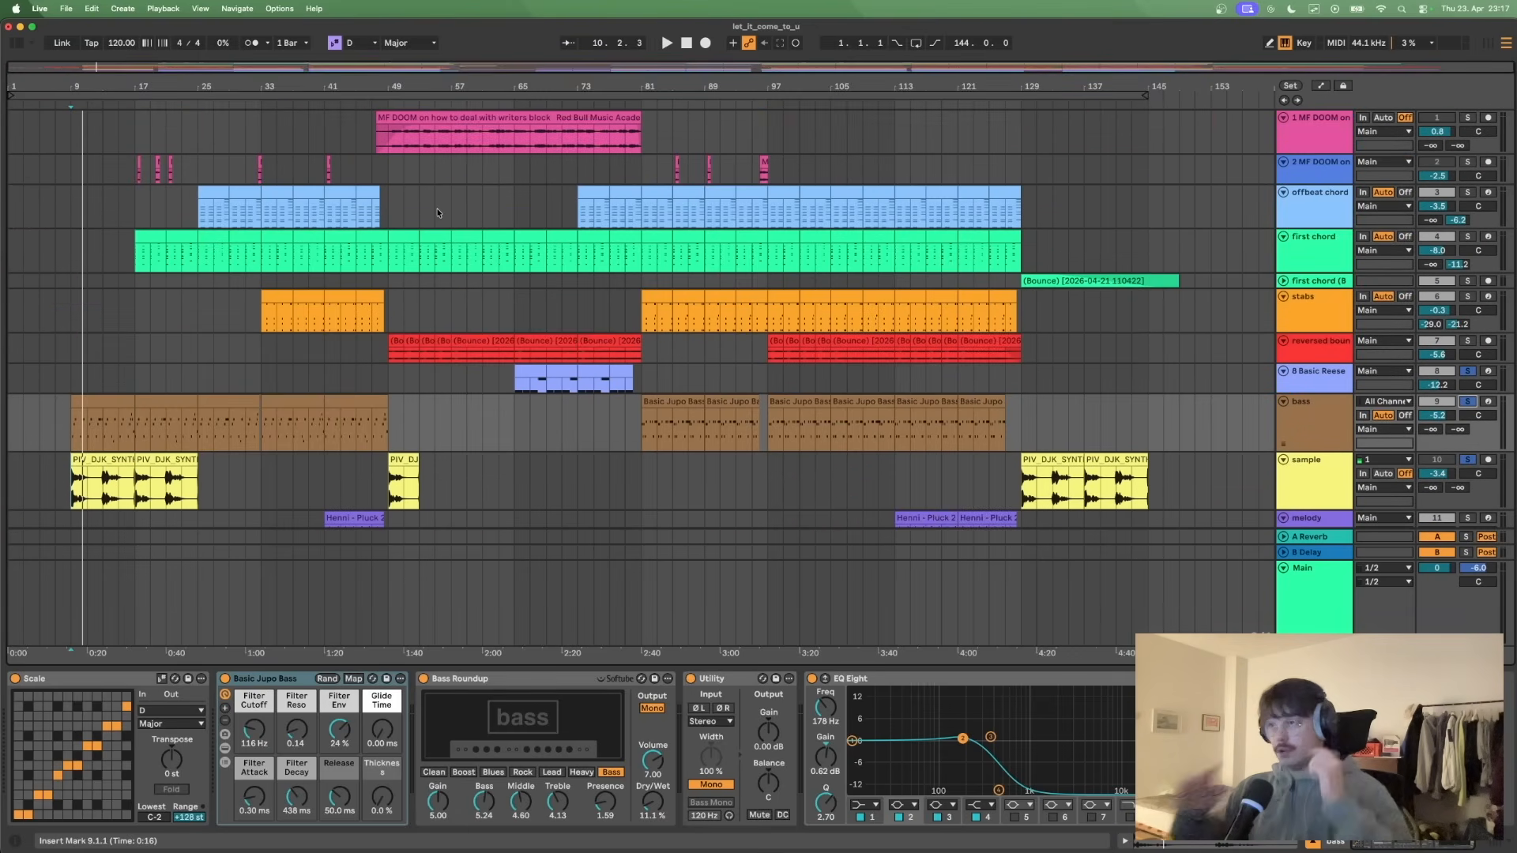
click(462, 120)
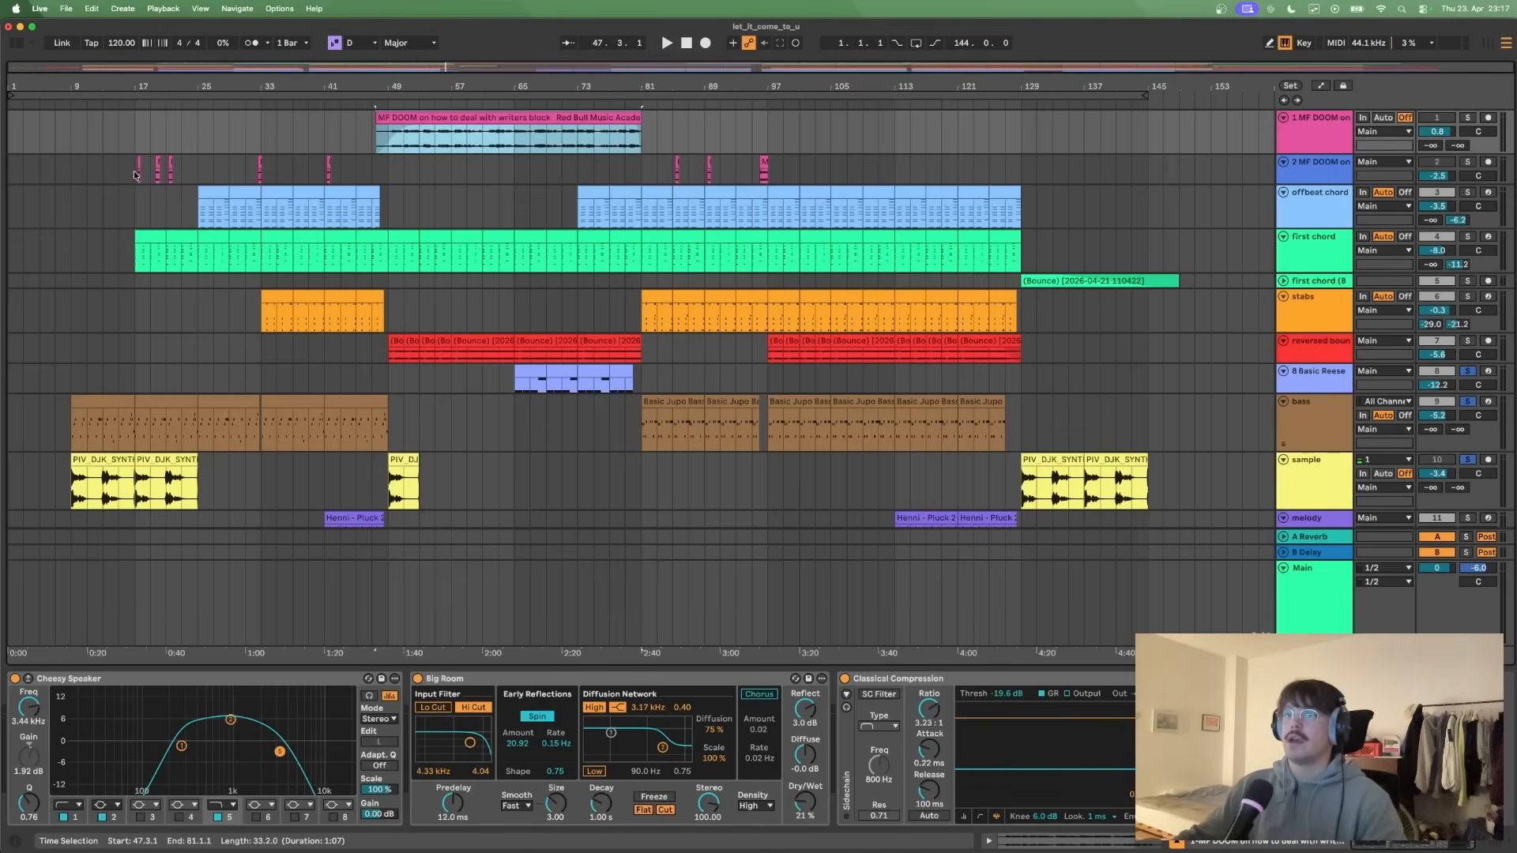
click(388, 156)
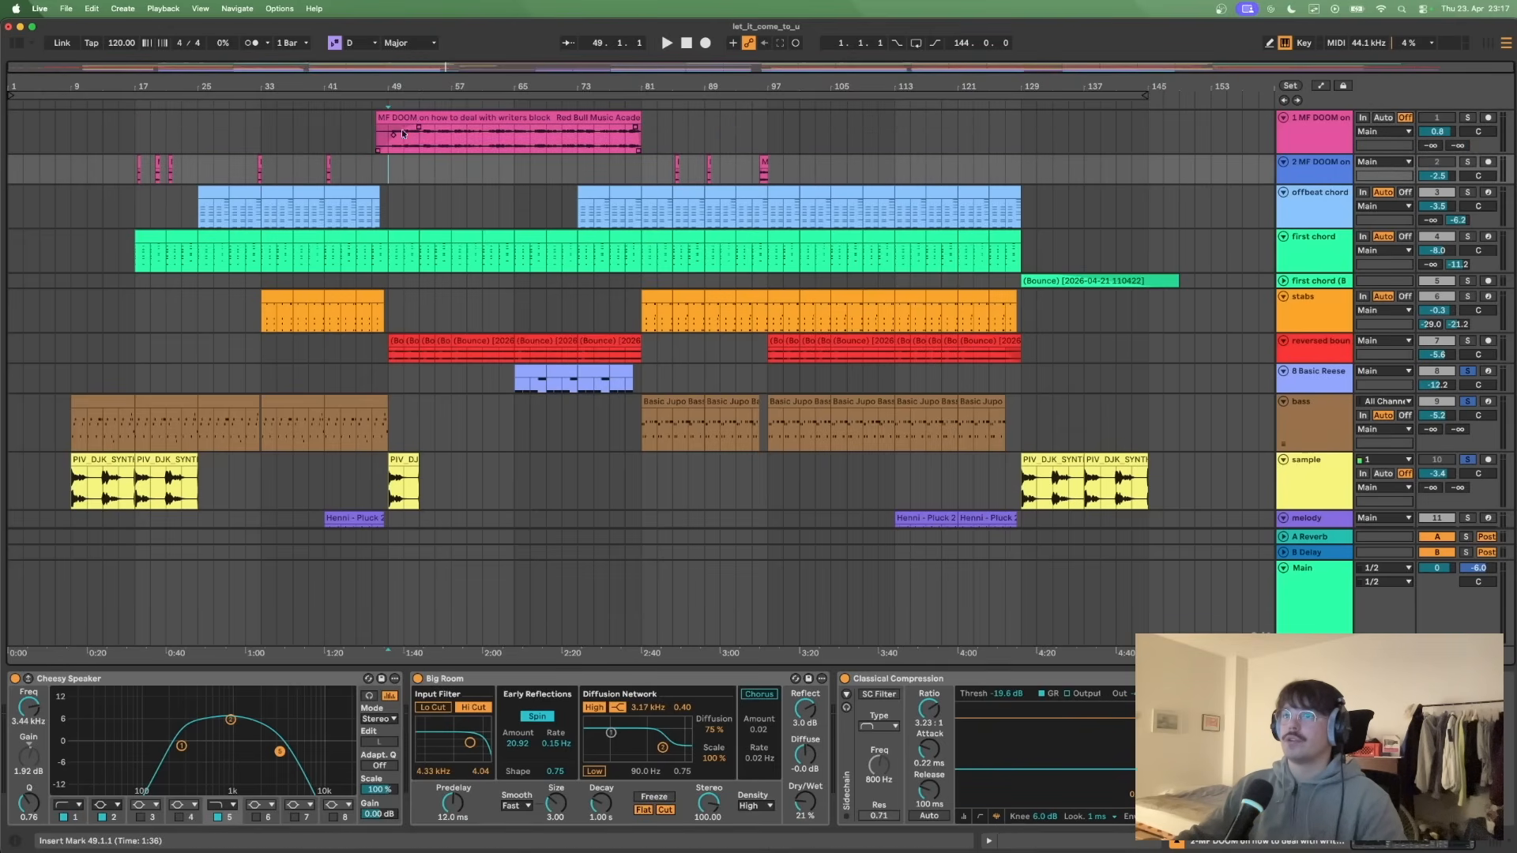
click(388, 145)
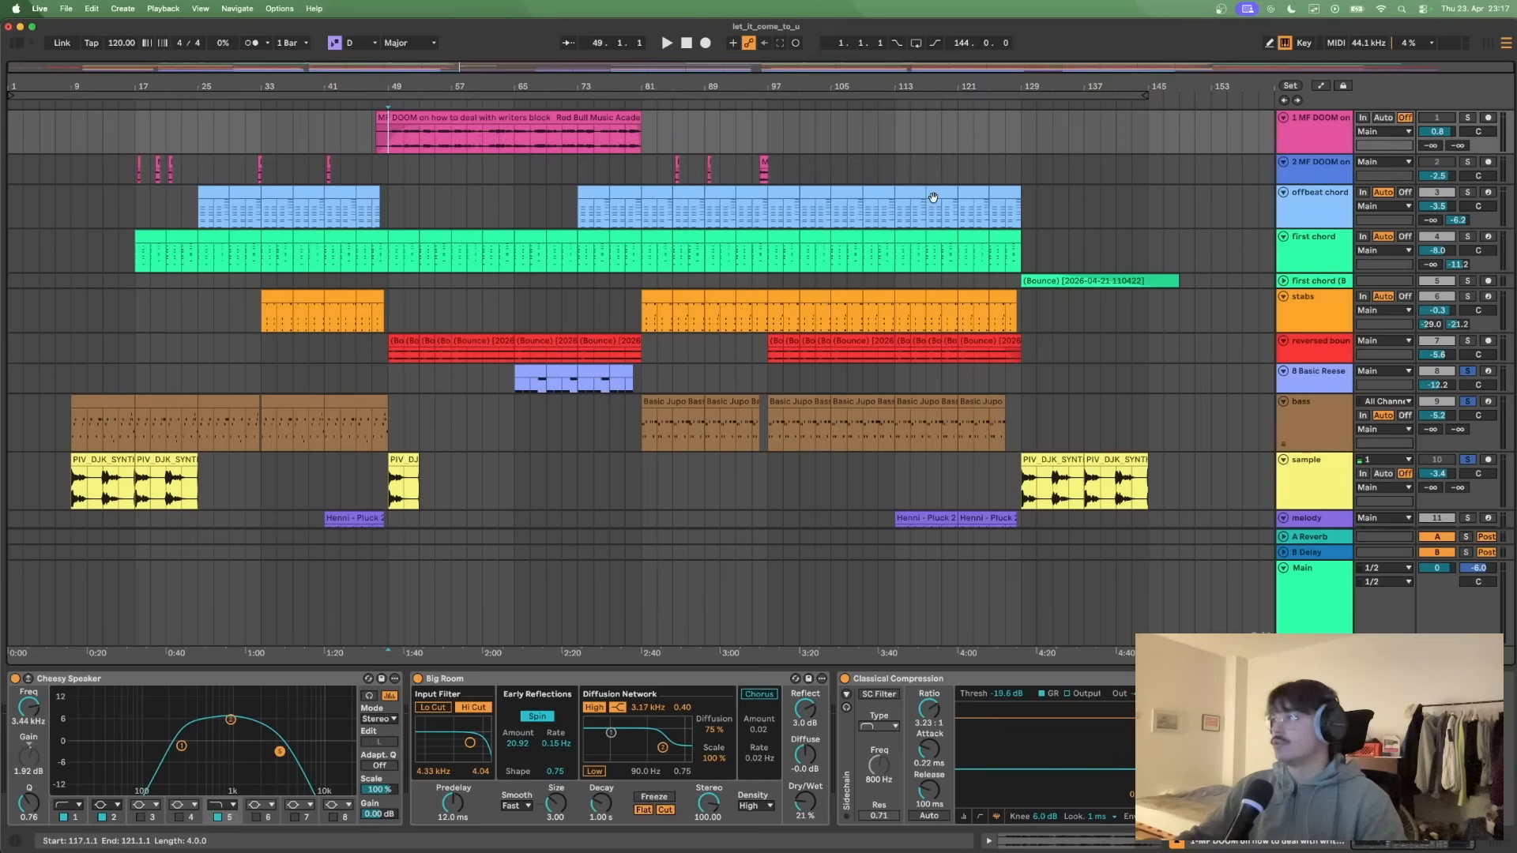
- Solo the first MF DOOM vocal track and play it with its effects from bar 49
click(1468, 118)
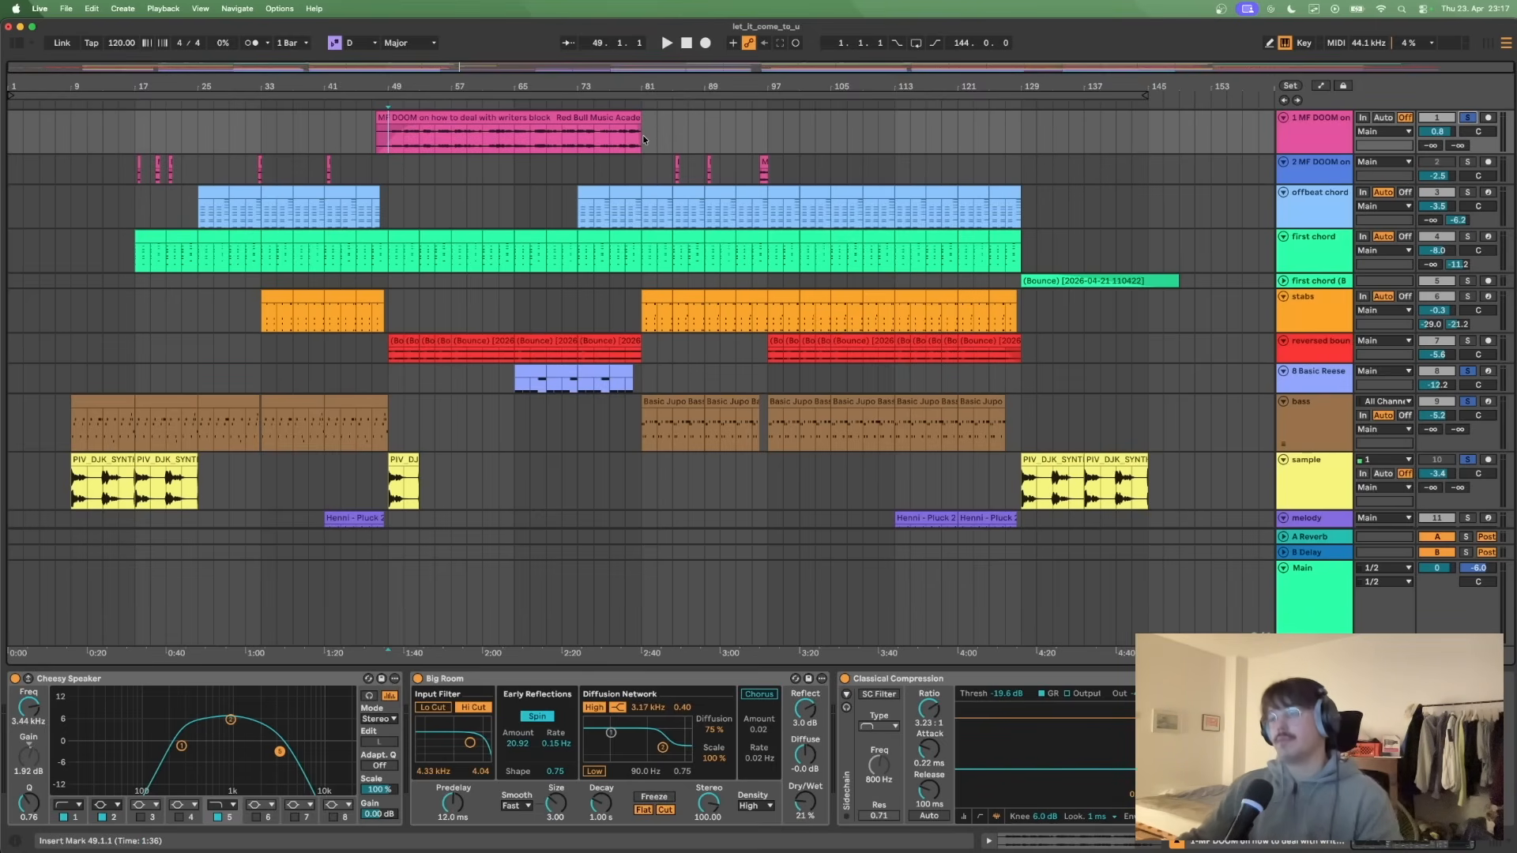
key(space)
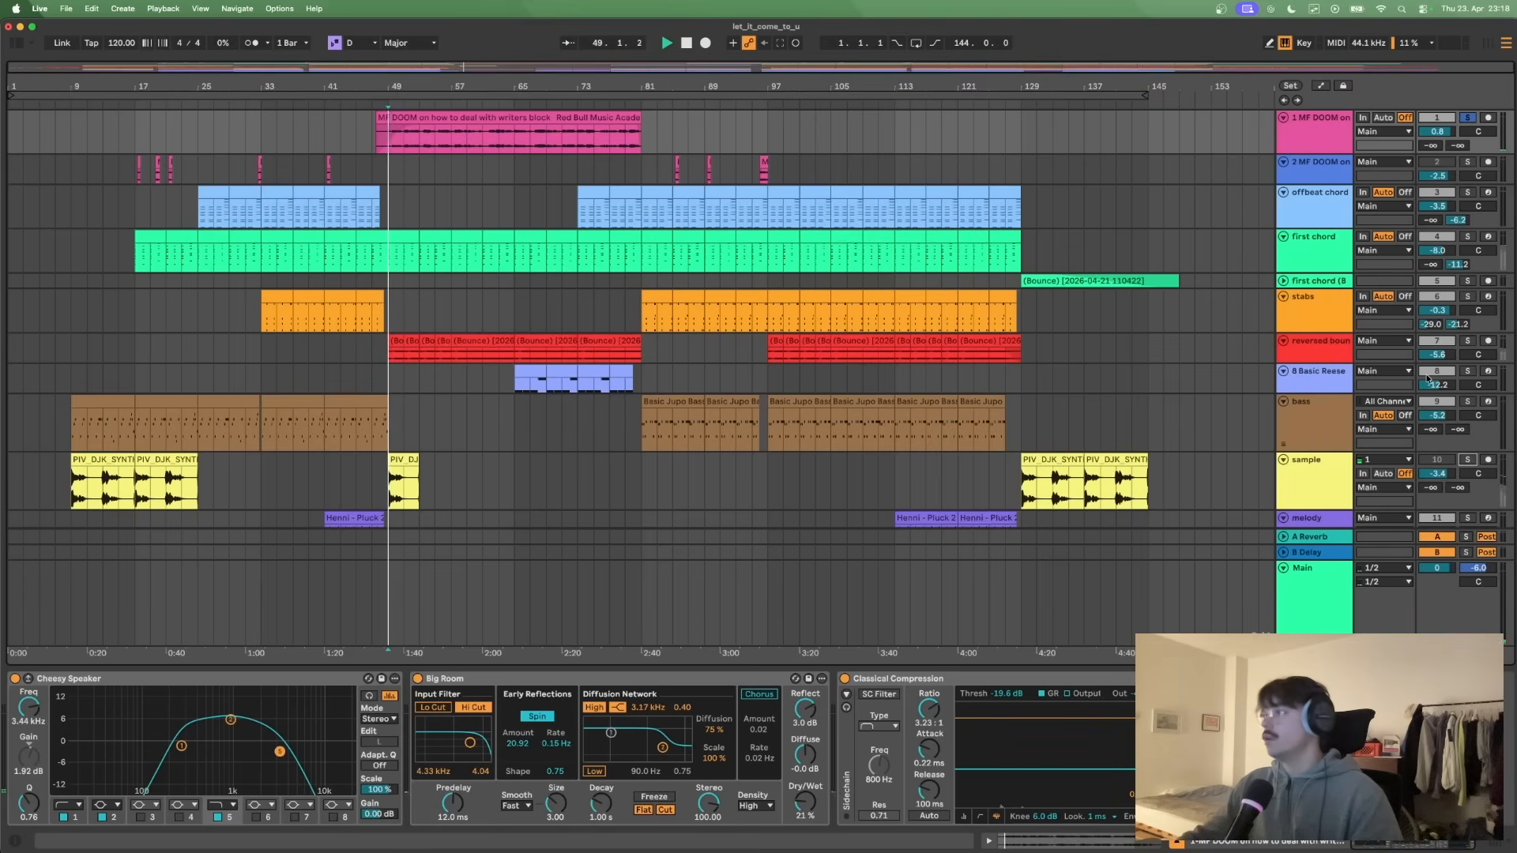
key(space)
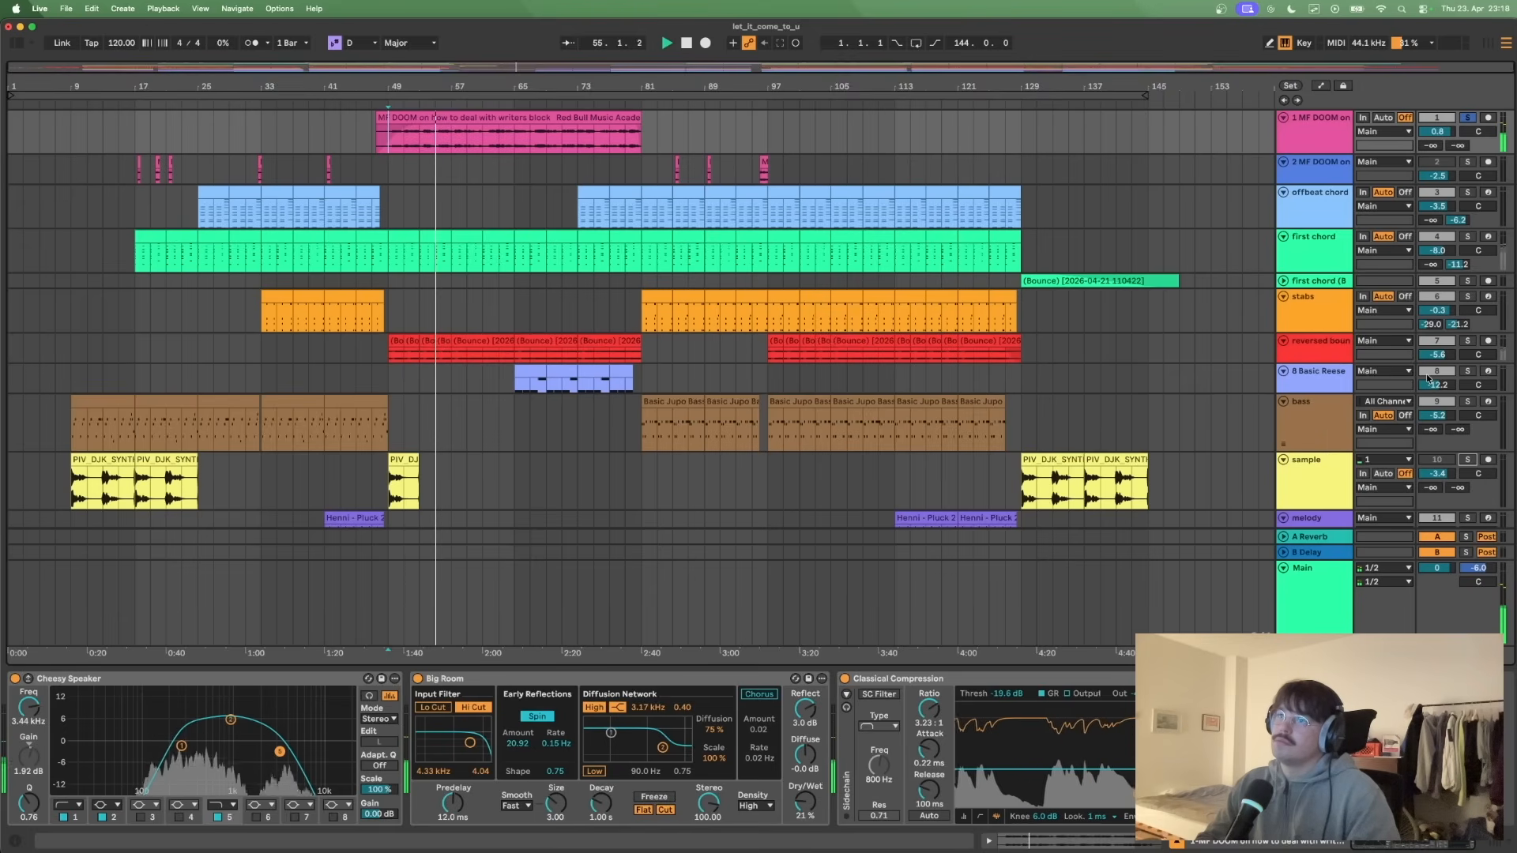
key(space)
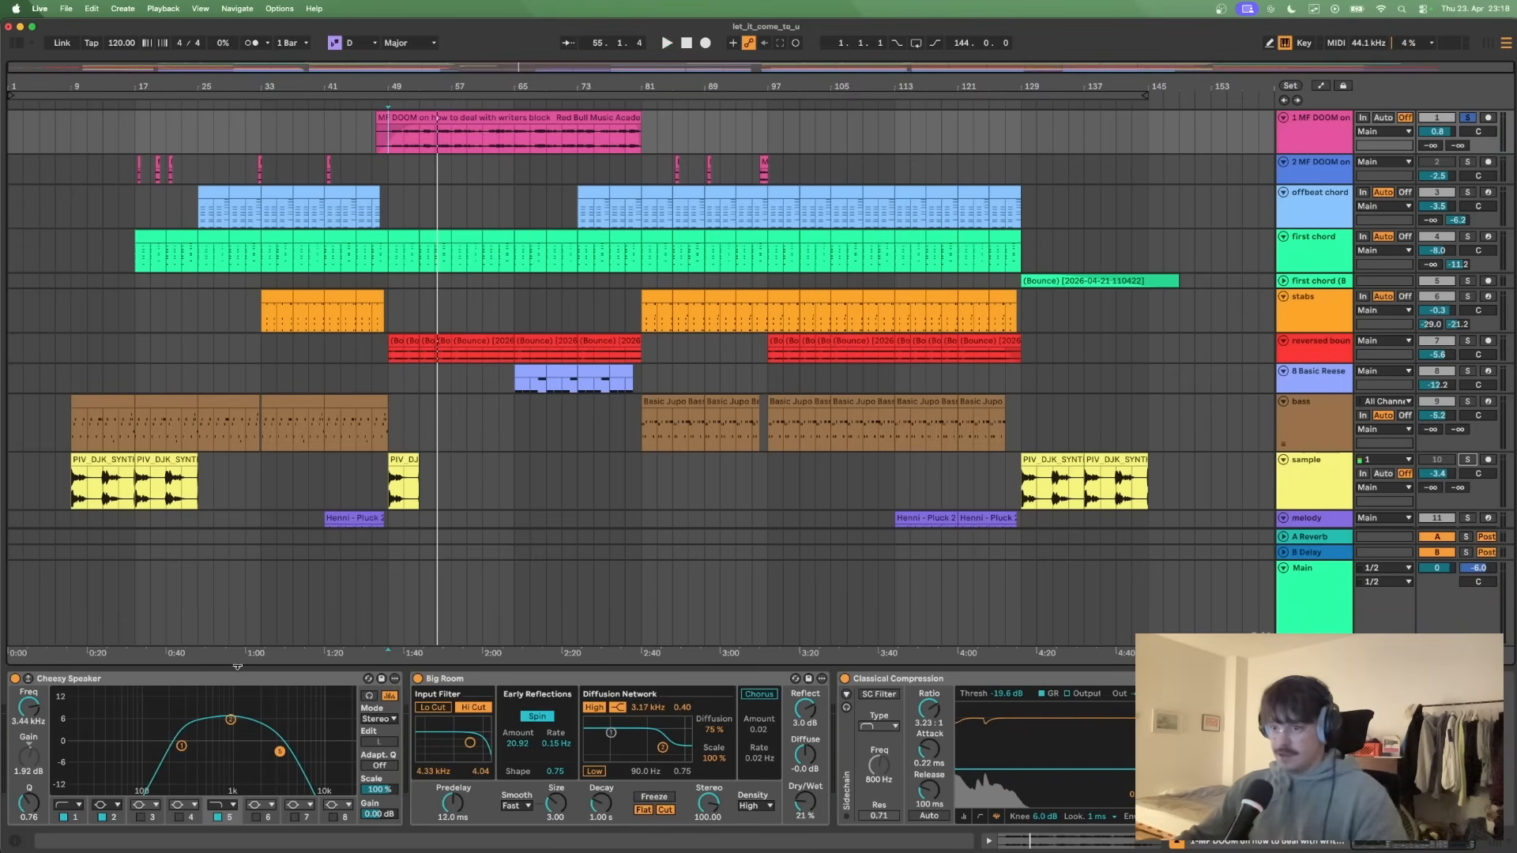
- Bypass Cheesy Speaker, Big Room and Classical Compression on the vocal track and play it dry from bar 49
click(264, 668)
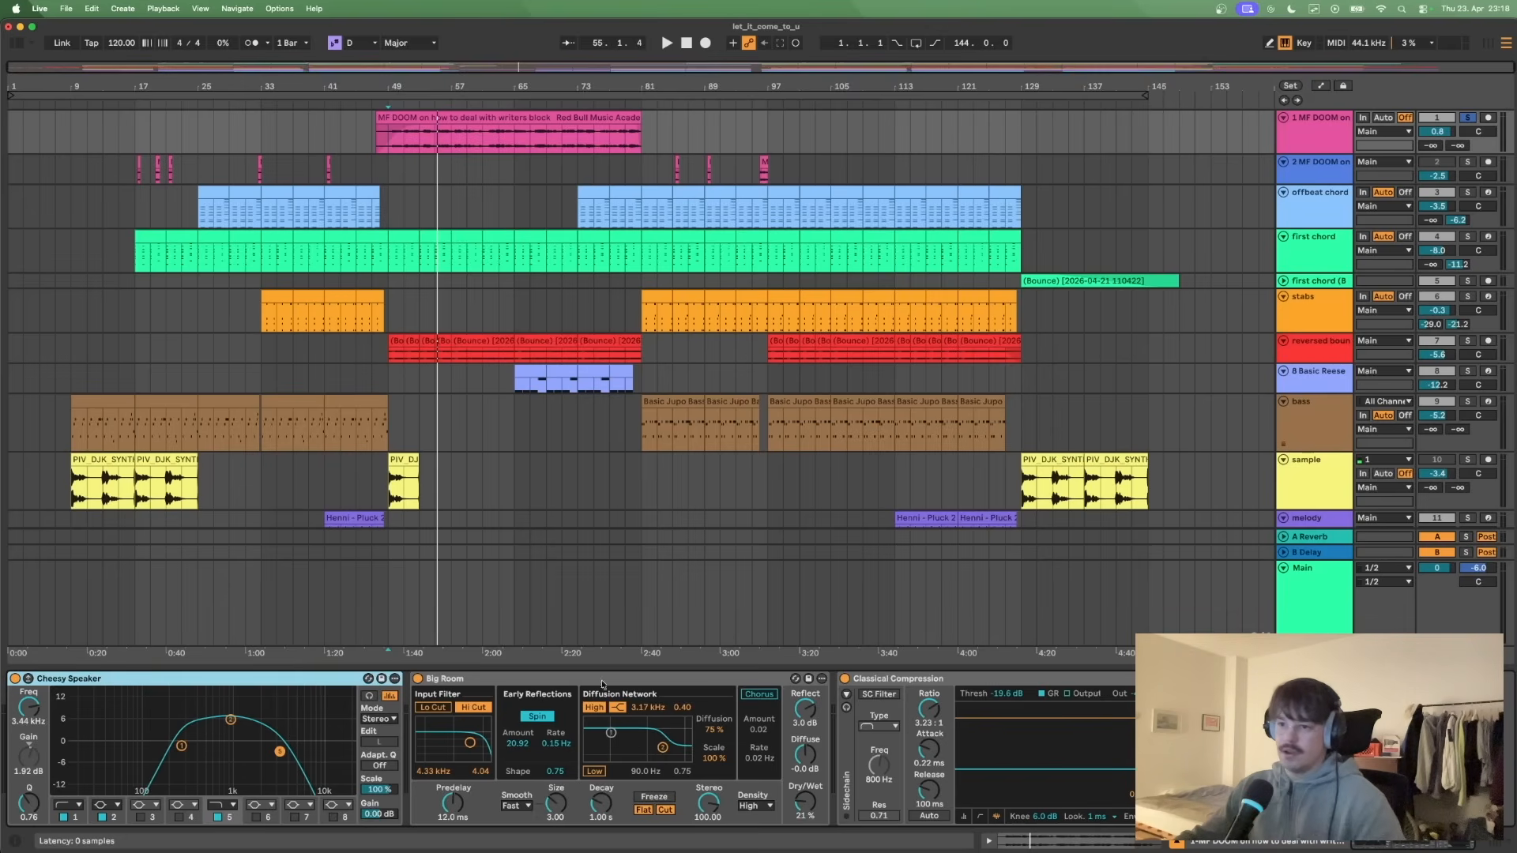
click(419, 679)
click(845, 678)
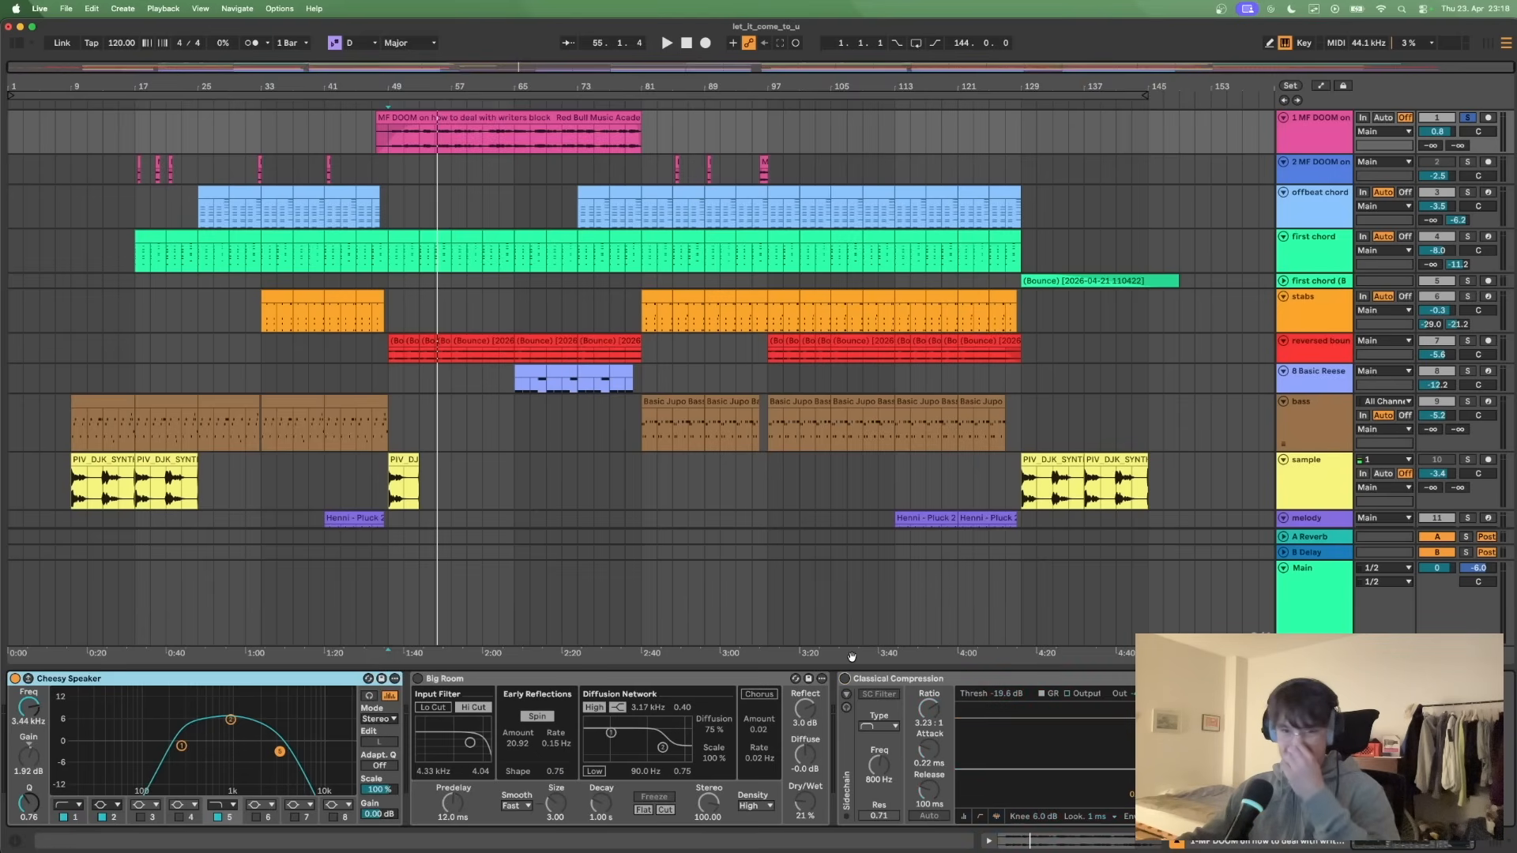
click(15, 679)
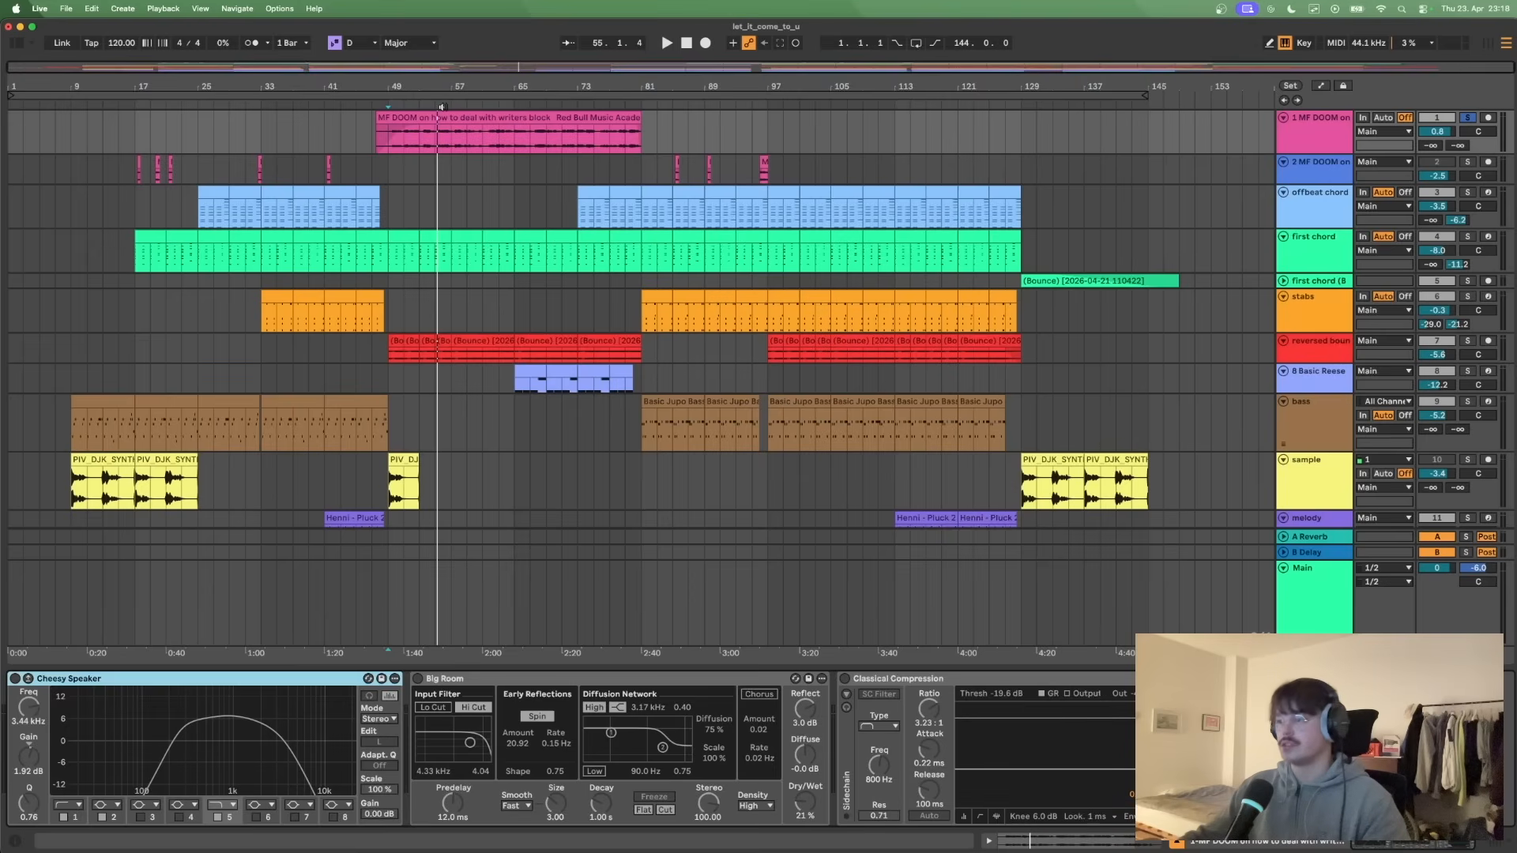
key(space)
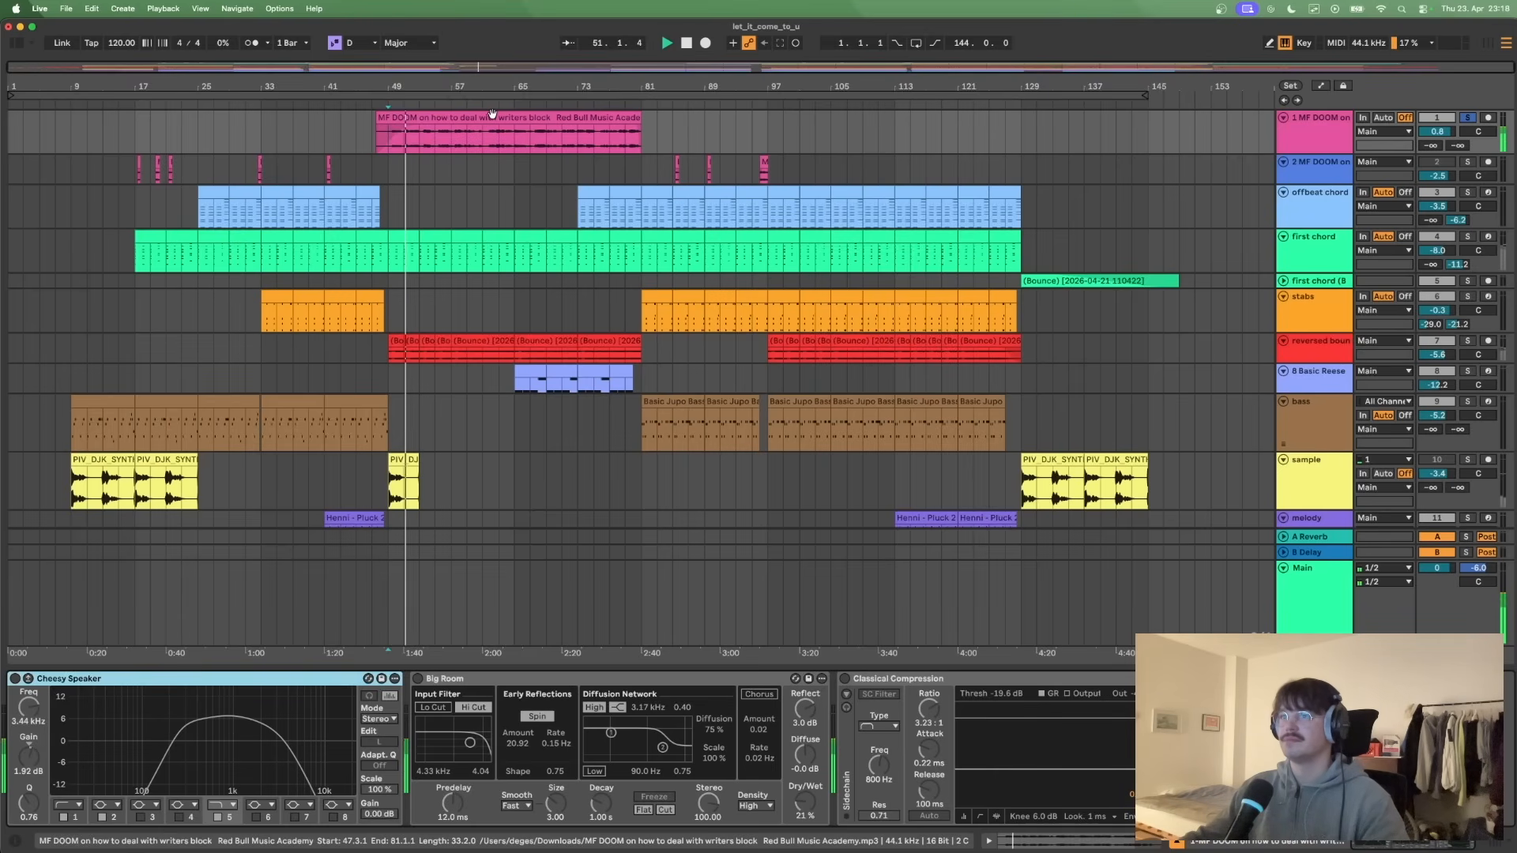
key(space)
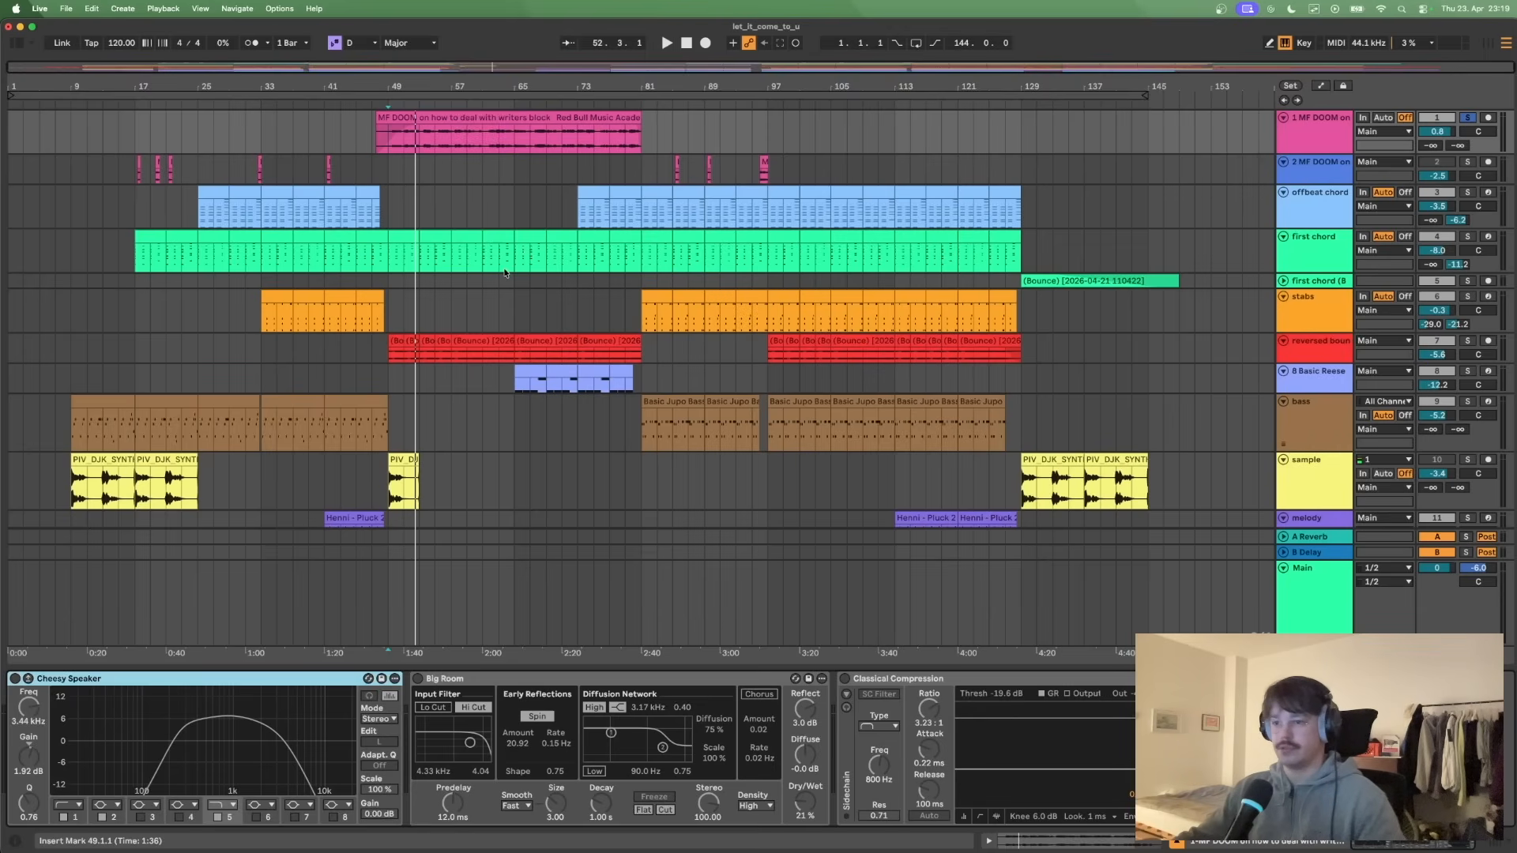
- Reactivate Cheesy Speaker and play the vocal from bar 49, switching Big Room and Classical Compression back on during playback
click(15, 679)
key(space)
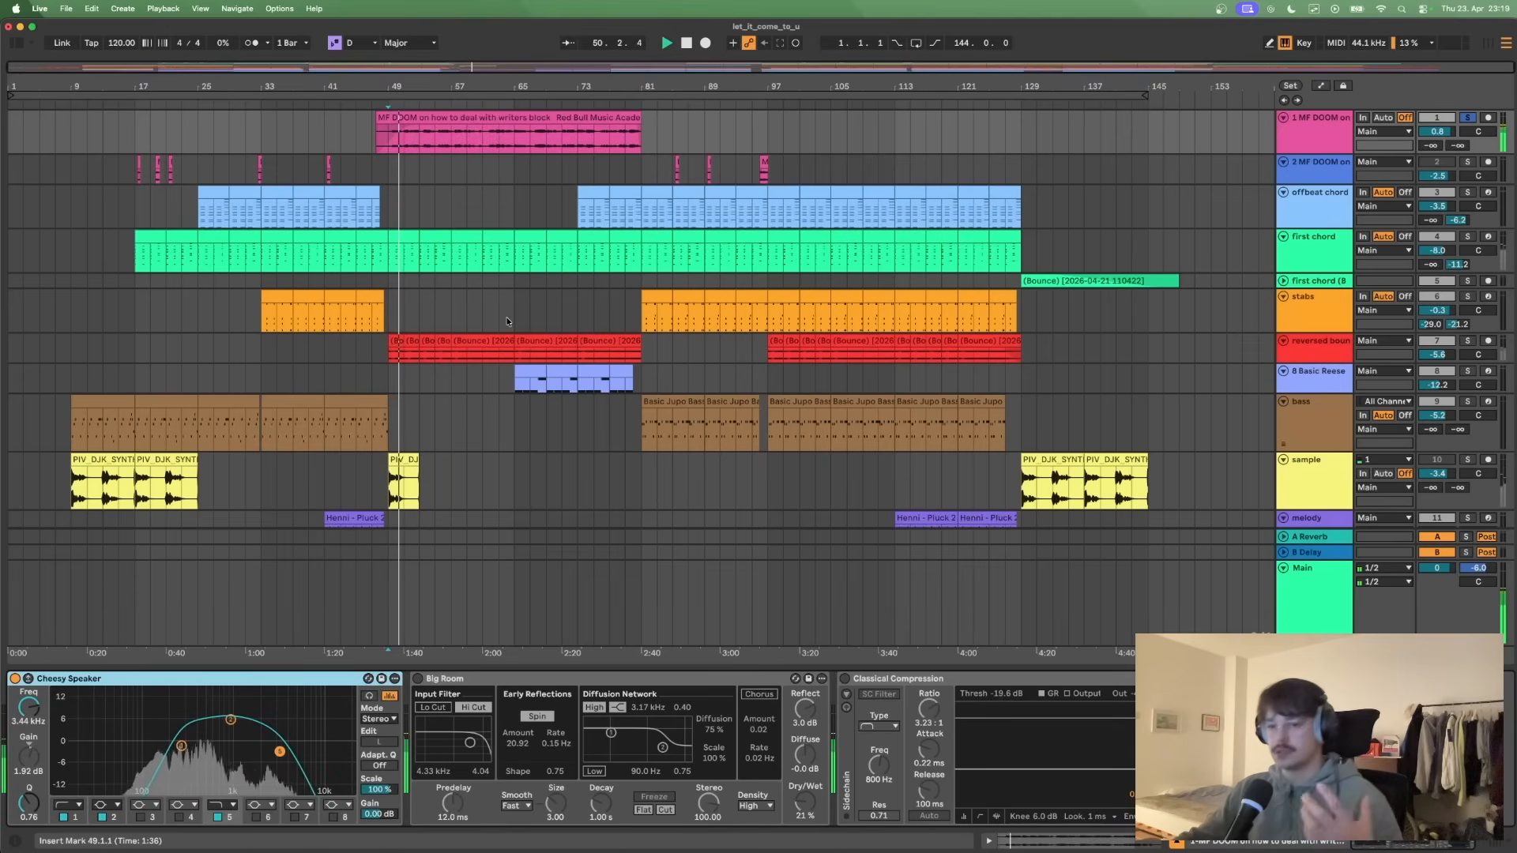
click(418, 679)
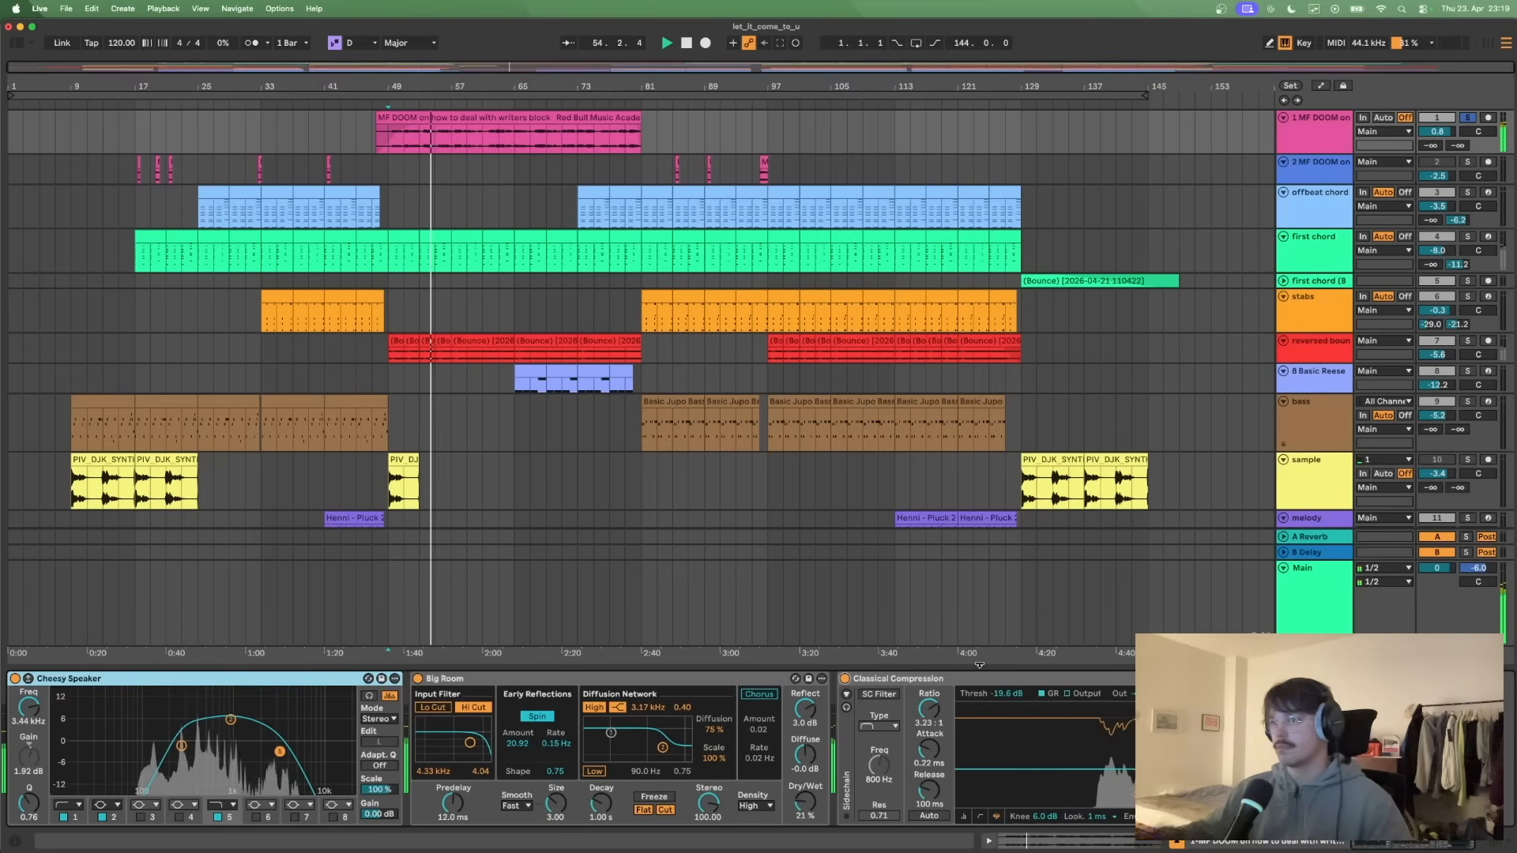
key(space)
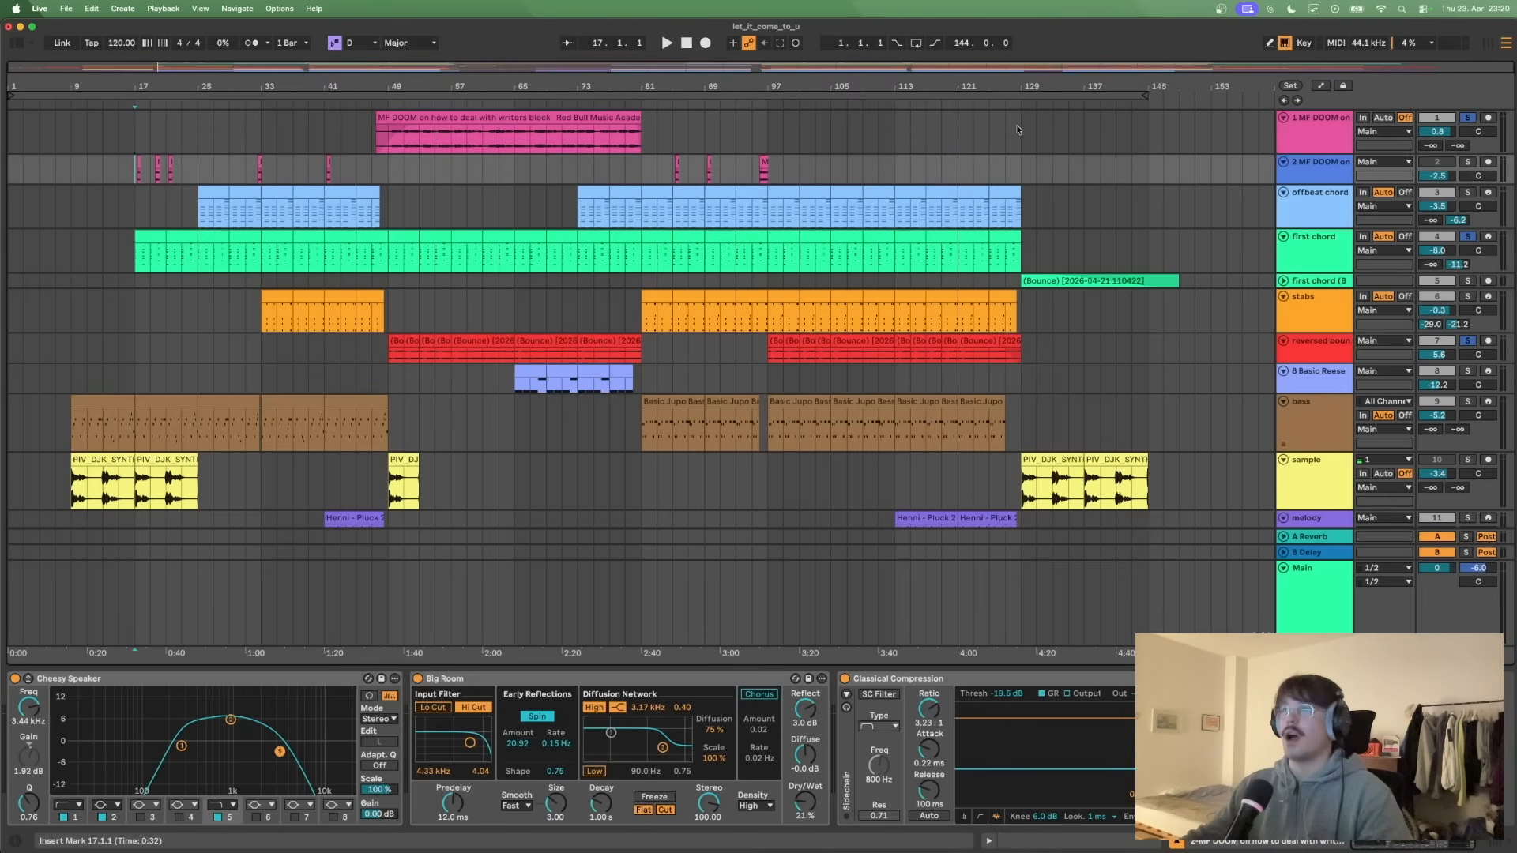
- Enlarge the second MF DOOM vocal track and place the insert marker on its first clip at bar 17
drag(1296, 183, 1295, 239)
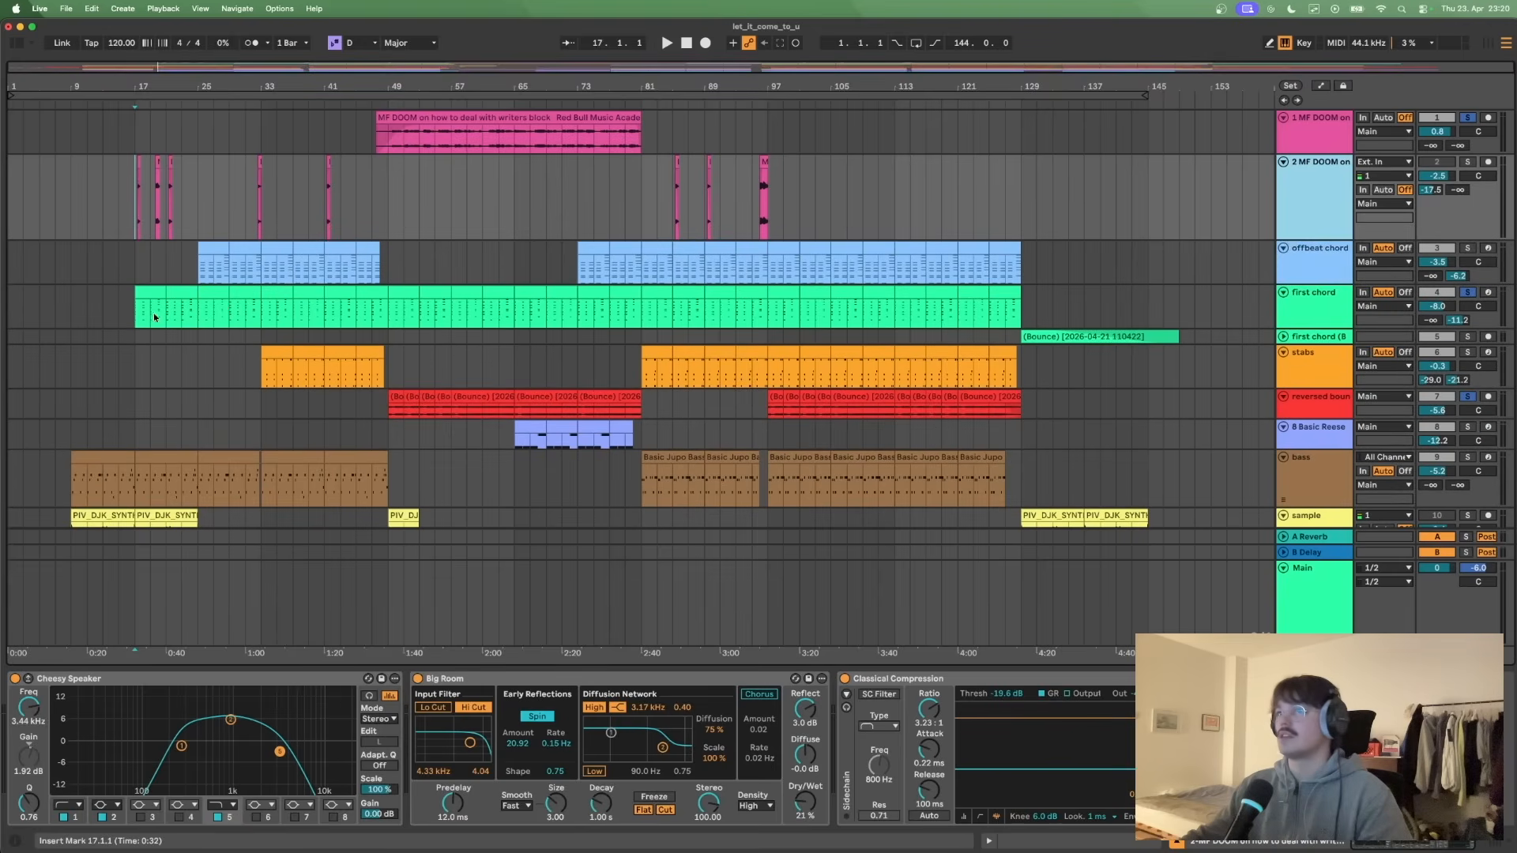
click(134, 202)
drag(134, 217, 453, 211)
click(404, 211)
click(134, 219)
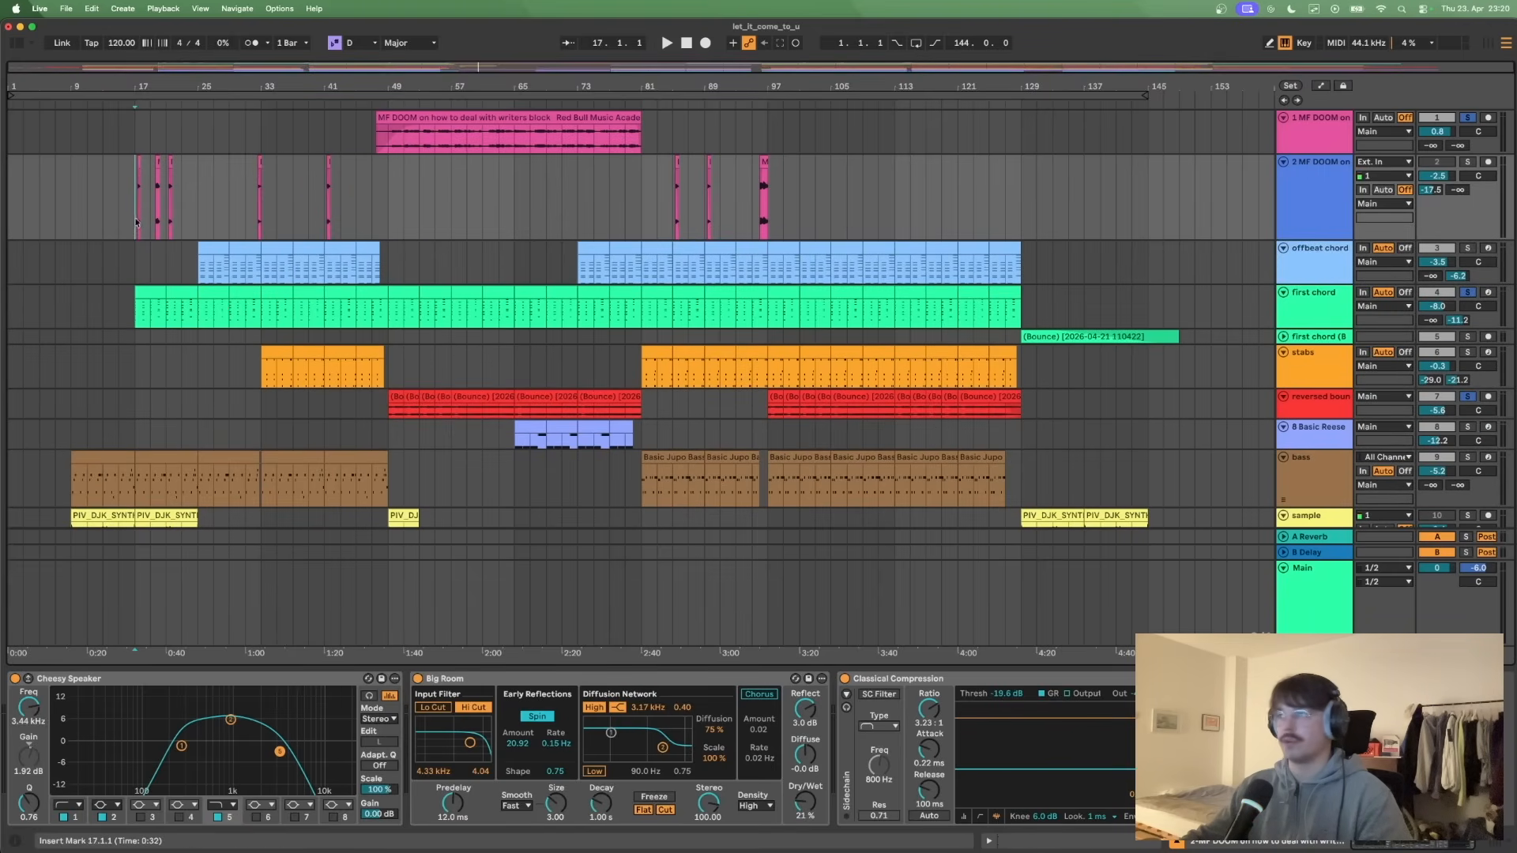
- Solo the second MF DOOM vocal track and play its short vocal clips from bar 17
click(1468, 162)
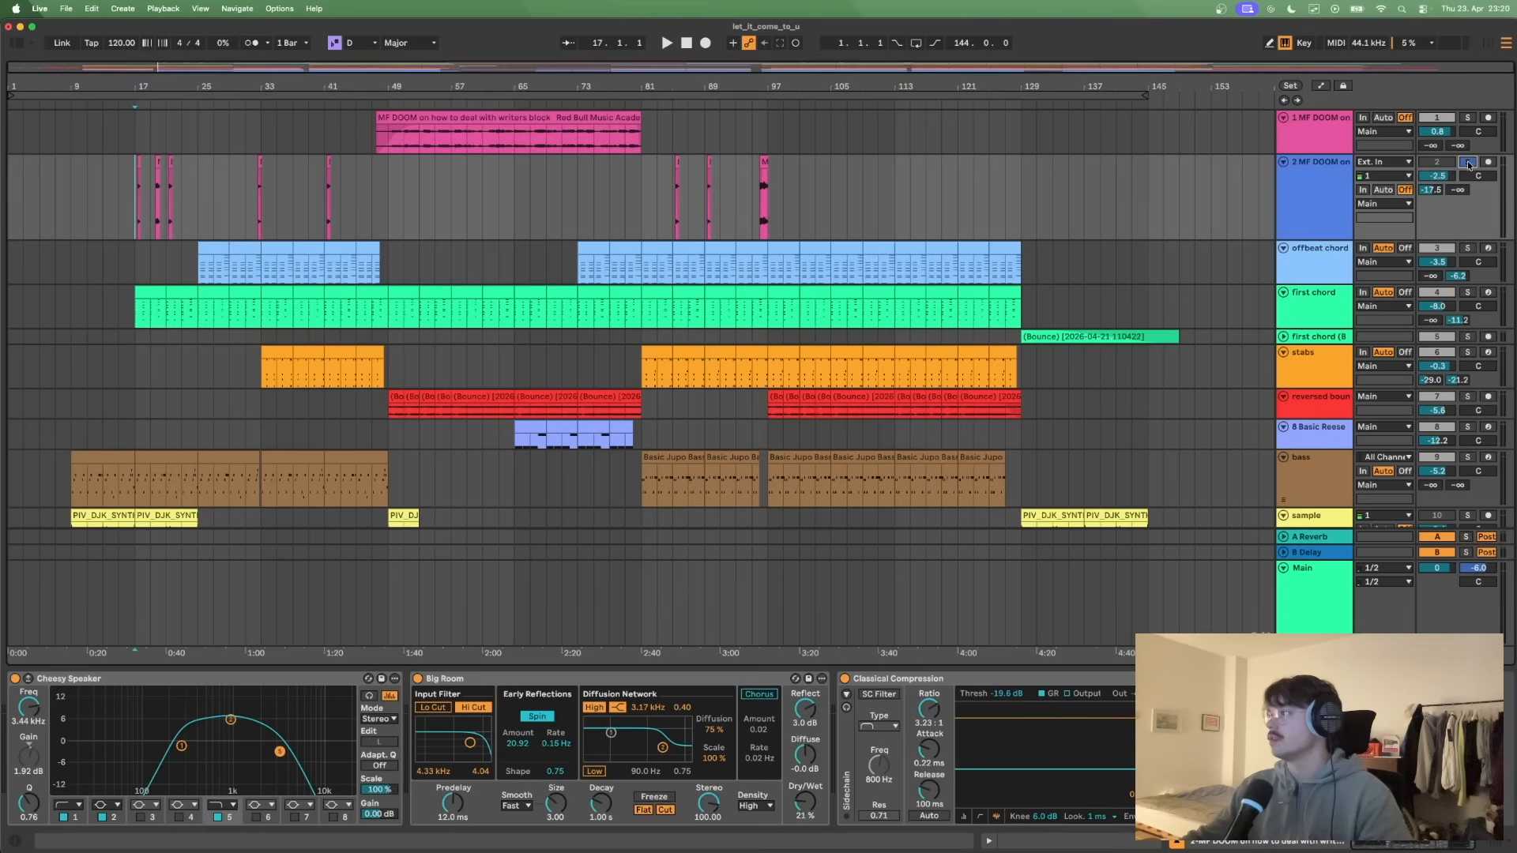
key(space)
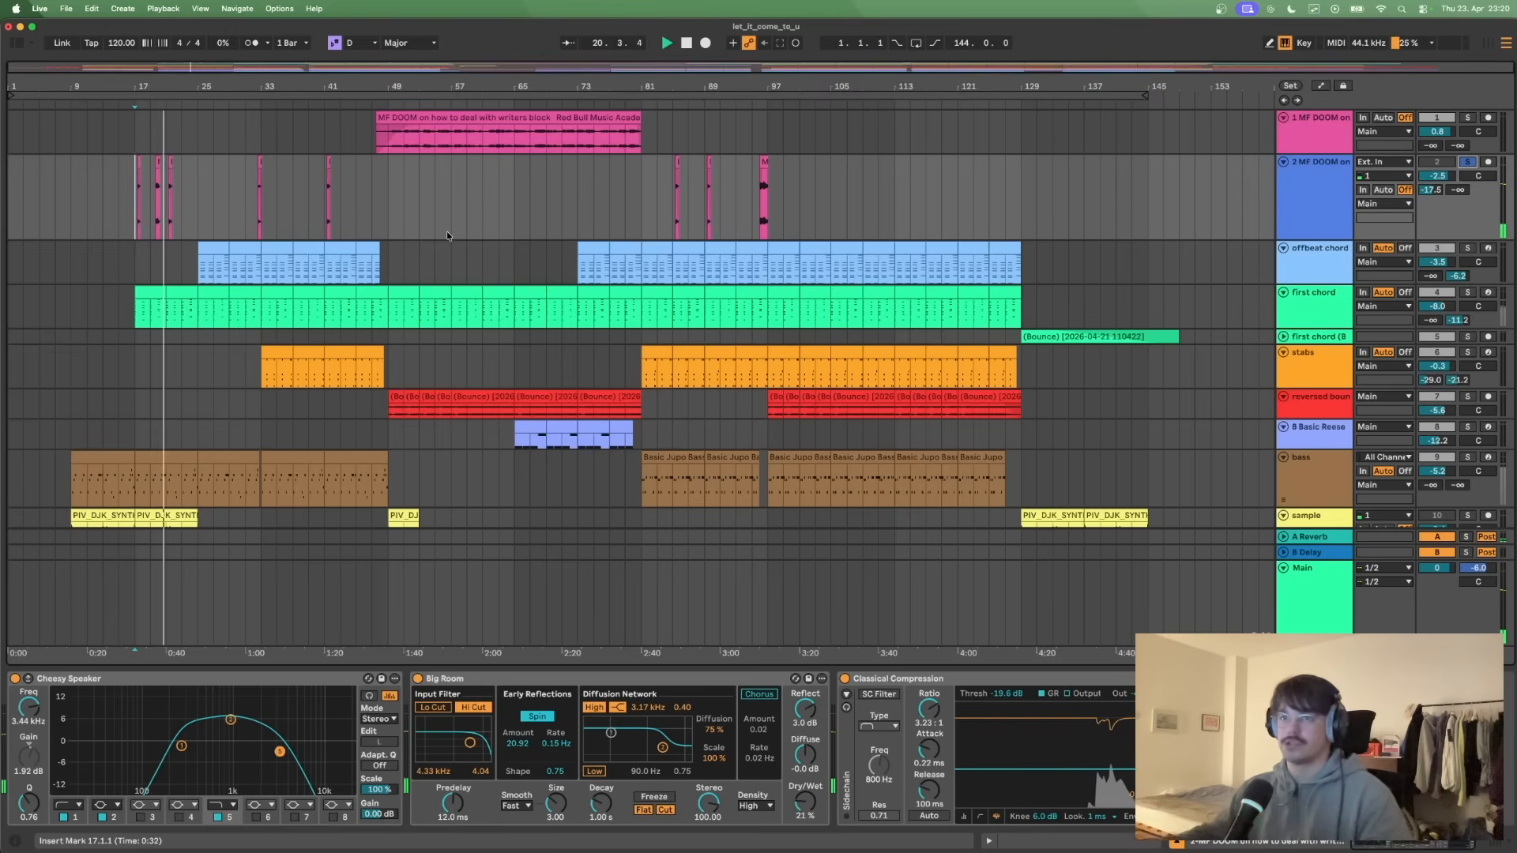
key(space)
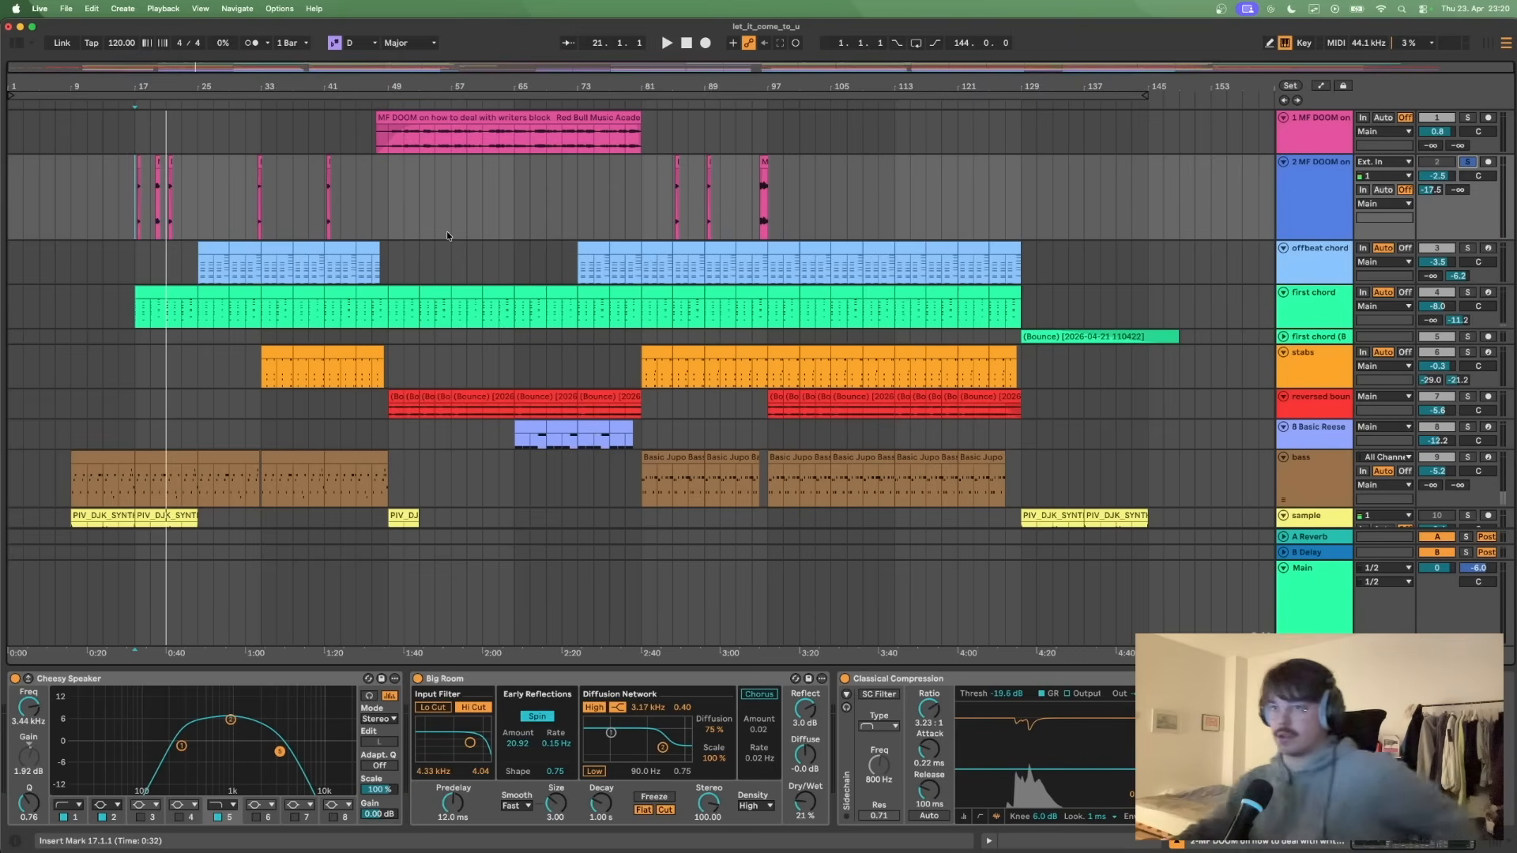
- Highlight the short vocal clips across bars 17–41, 81–103, 33–49 and 81–97 on the second MF DOOM track
drag(135, 215, 325, 207)
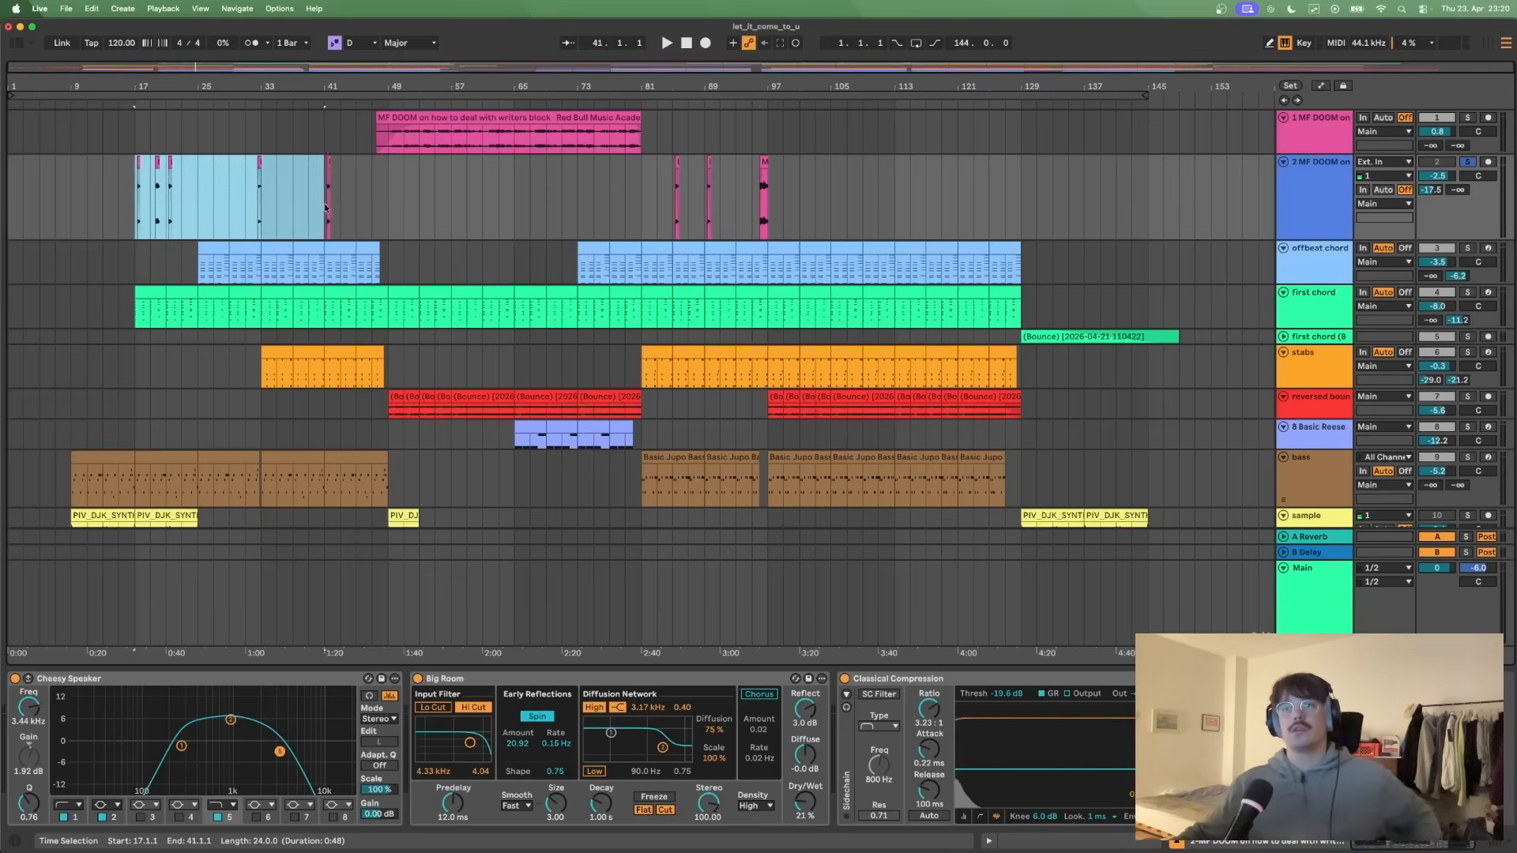
click(369, 207)
scroll(698, 243, down, 5)
scroll(796, 387, up, 5)
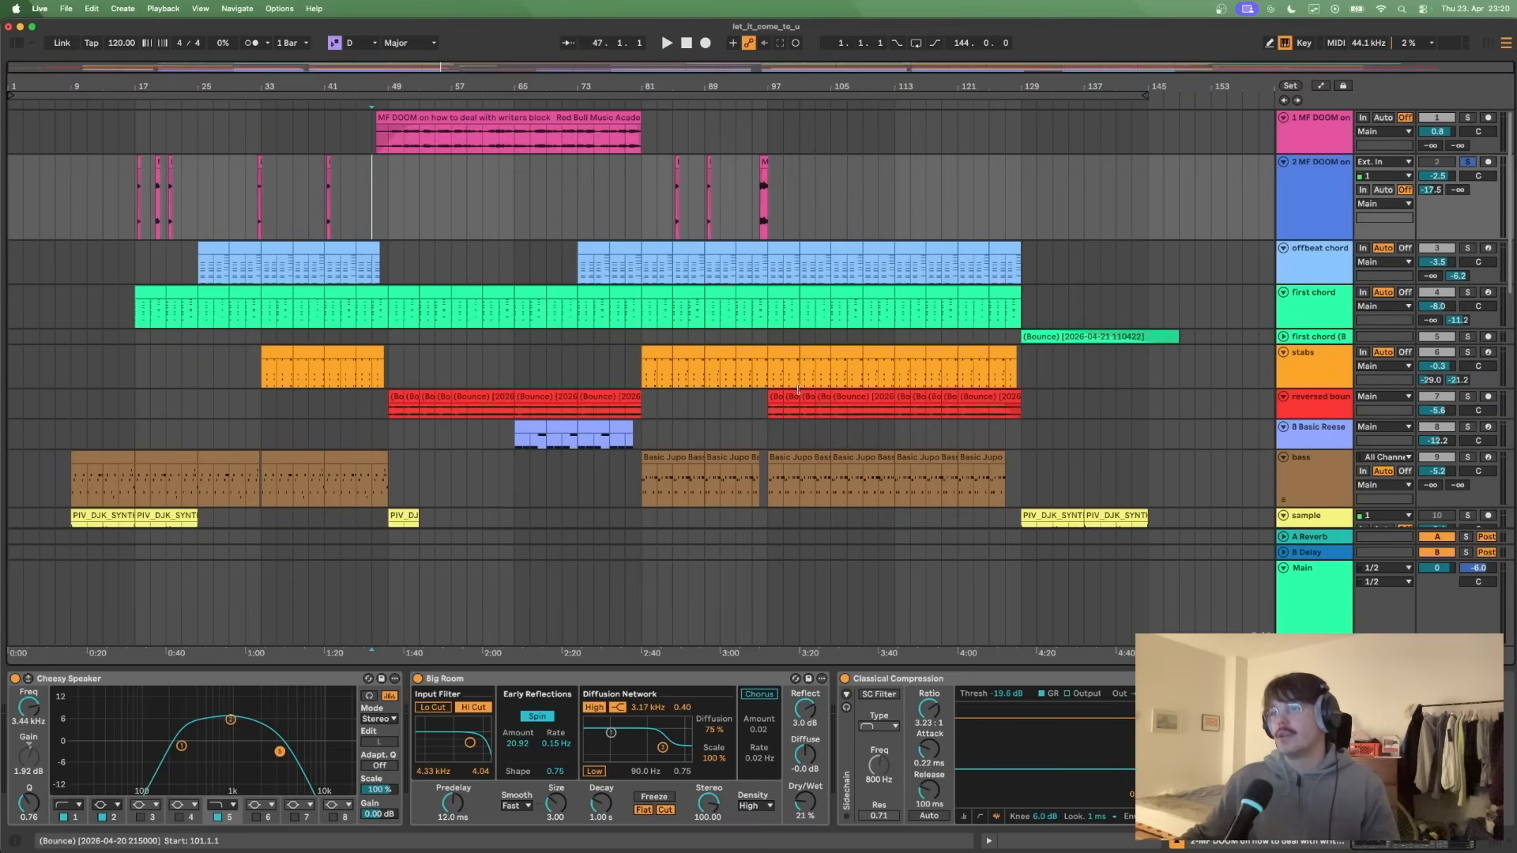
drag(640, 219, 814, 212)
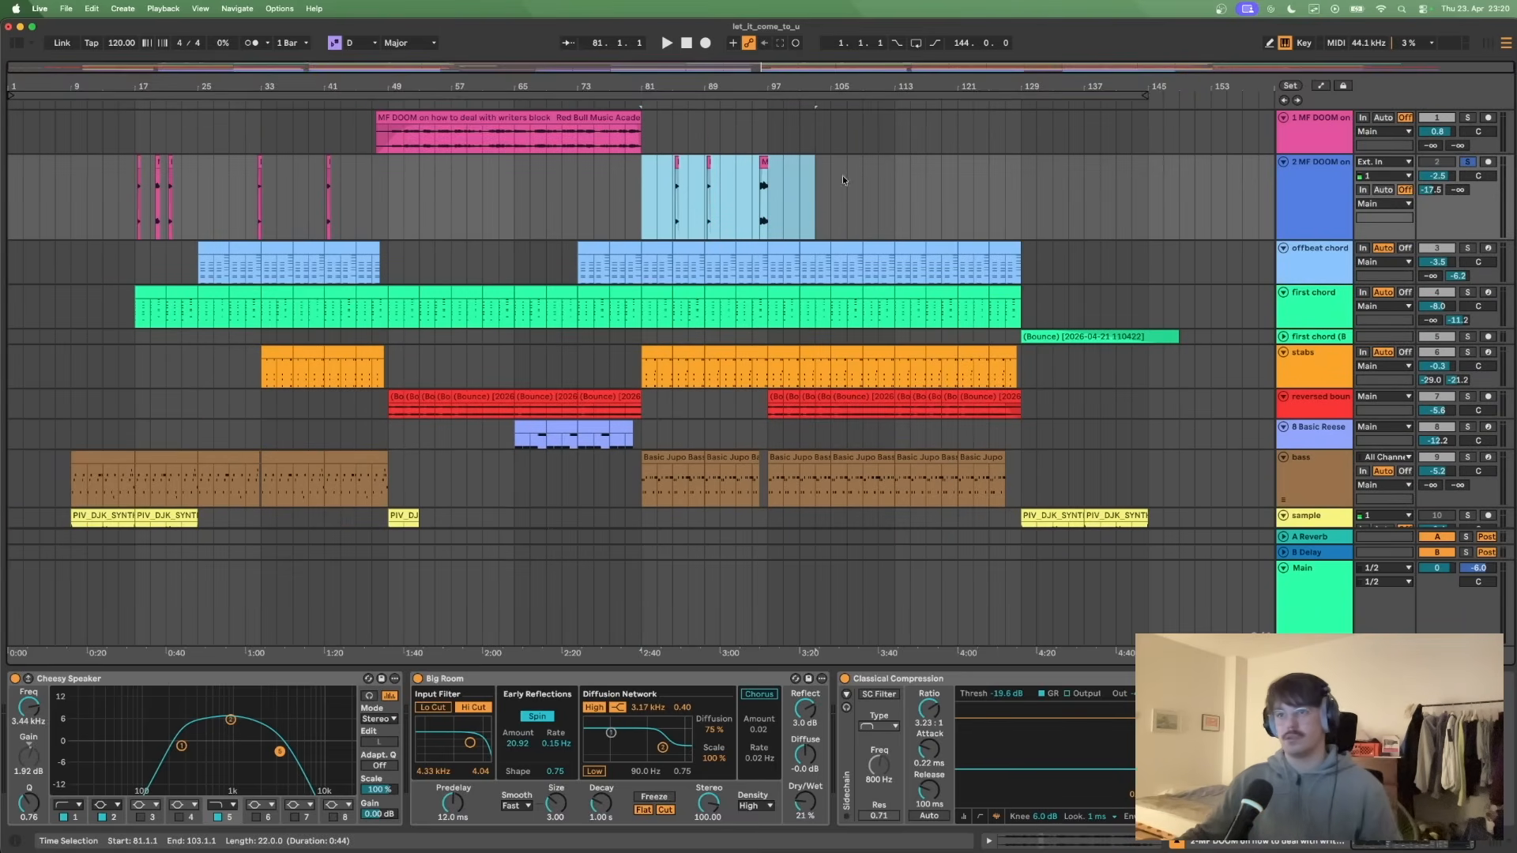
drag(261, 207, 388, 219)
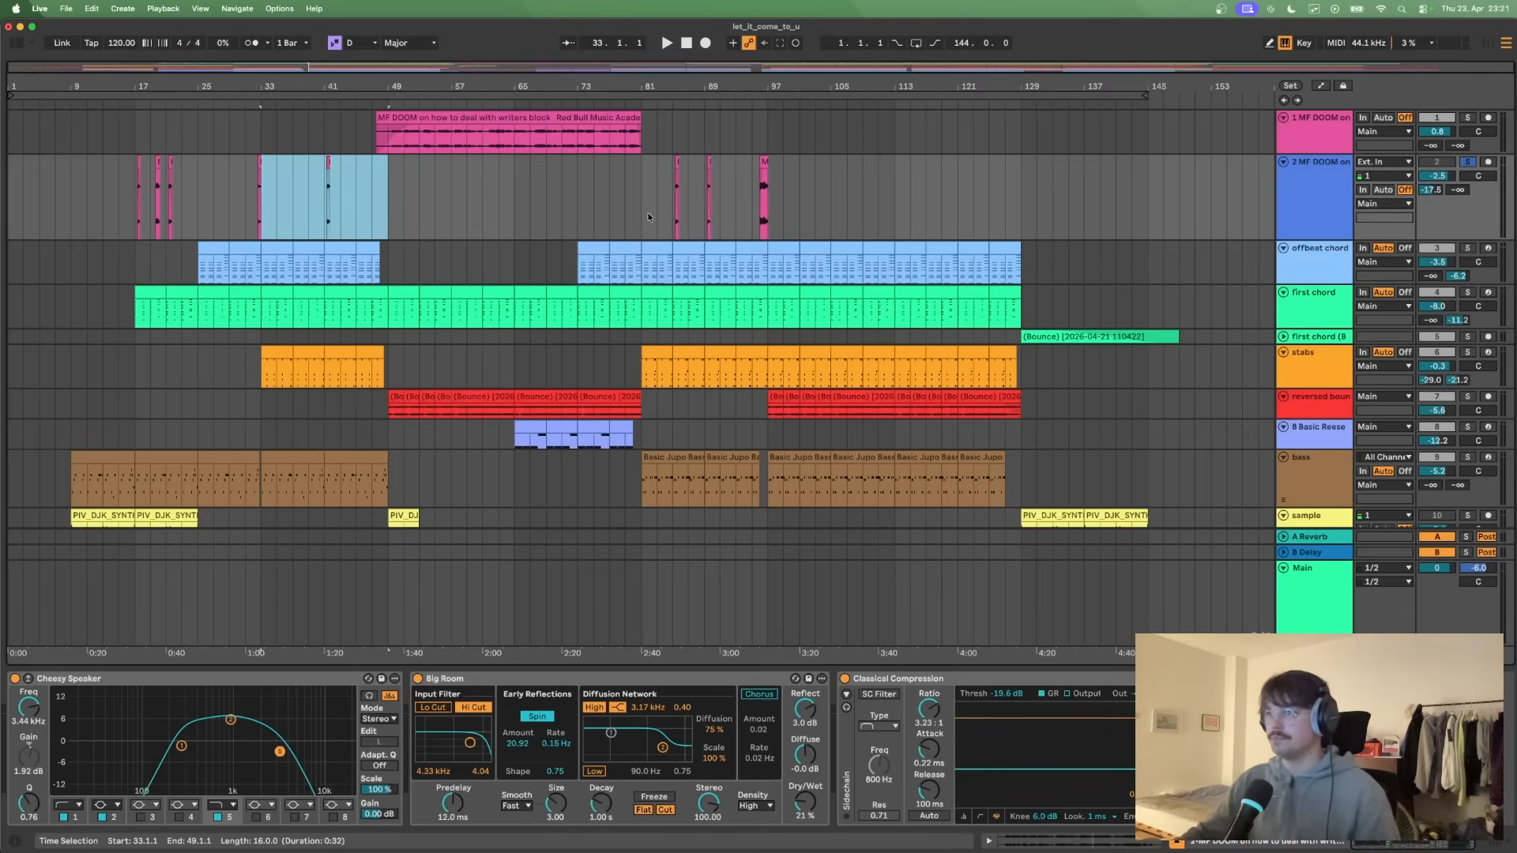
drag(642, 209, 770, 212)
click(863, 207)
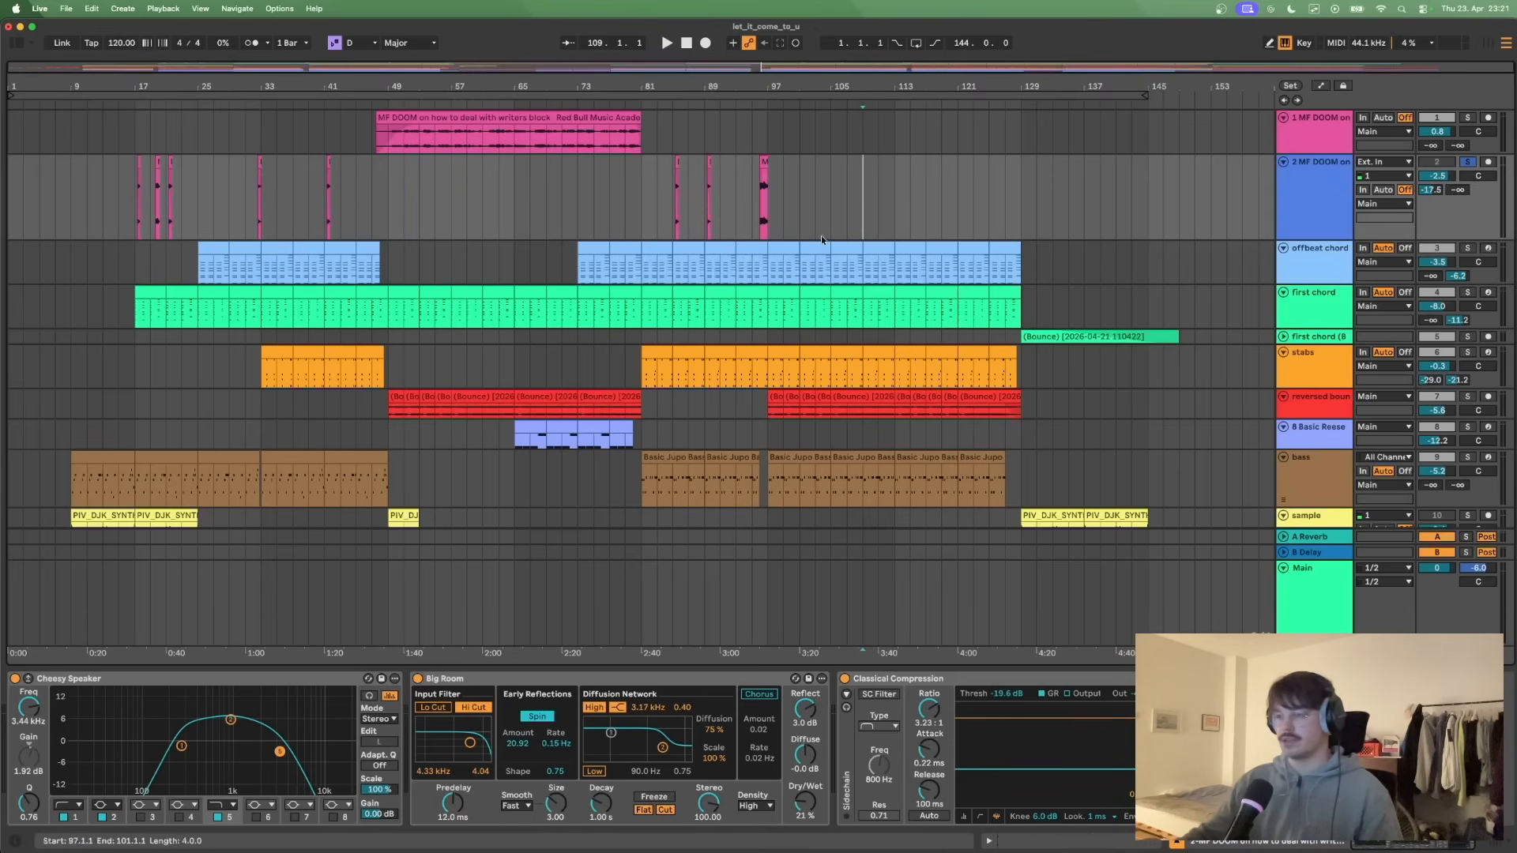
- Show the reversed bounce track's device through its clip at bar 105 and unfold the bounced first chord track
scroll(850, 243, down, 10)
scroll(819, 271, up, 10)
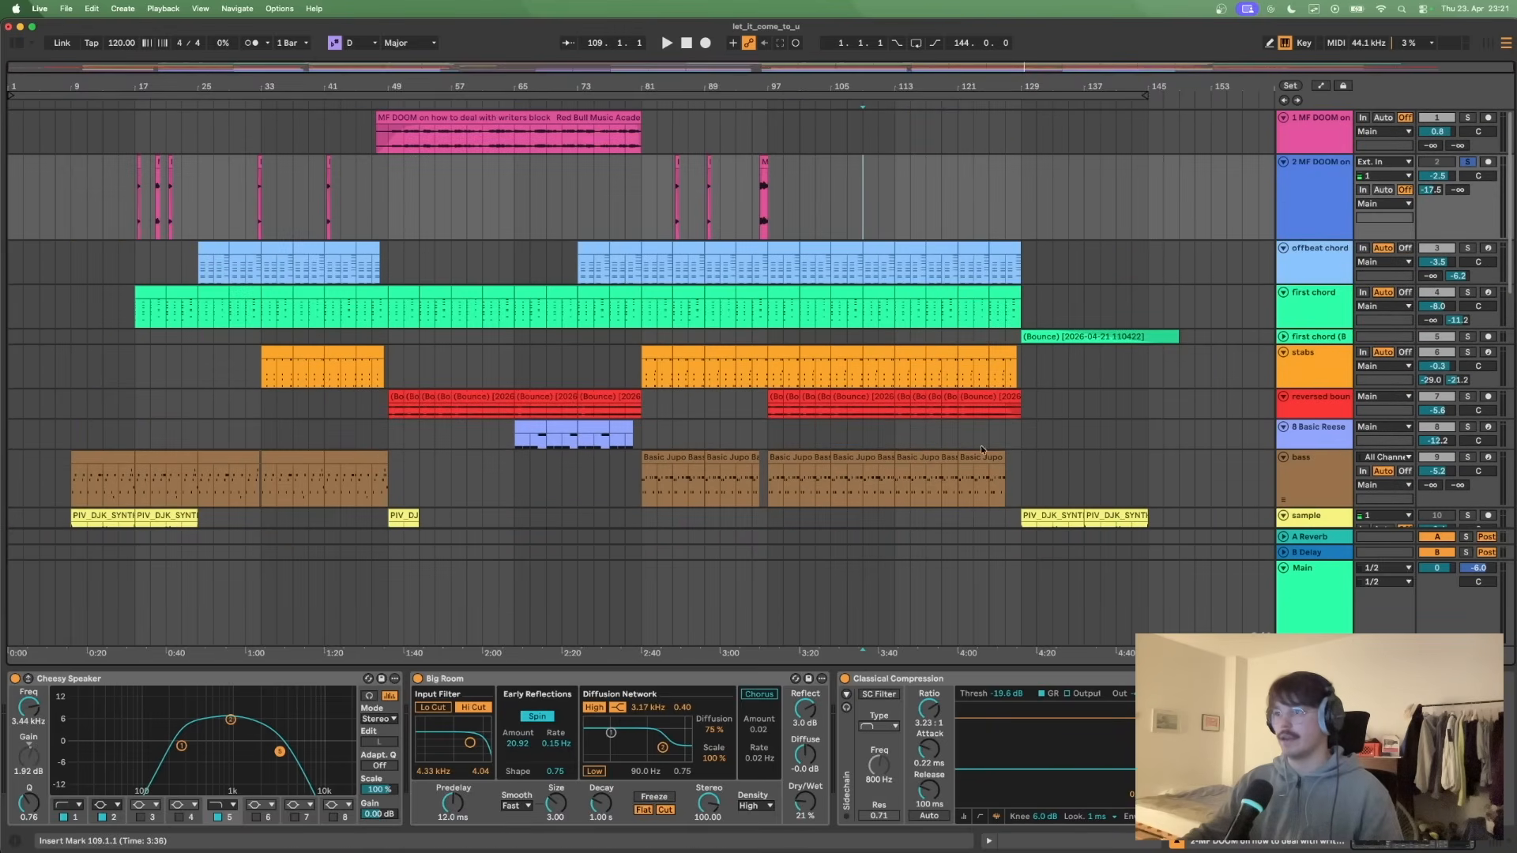
click(874, 406)
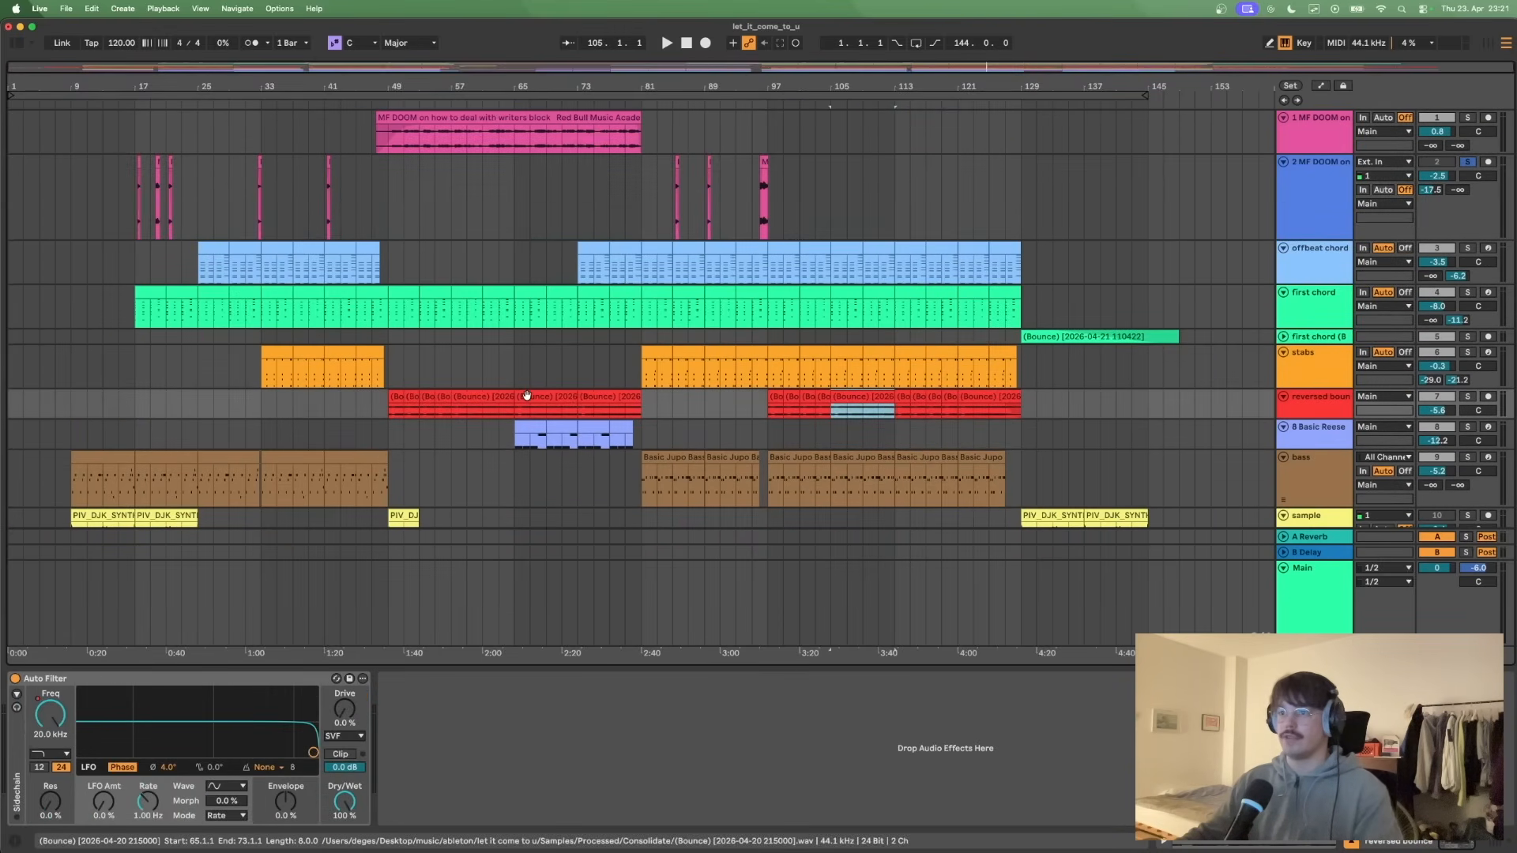
click(1084, 370)
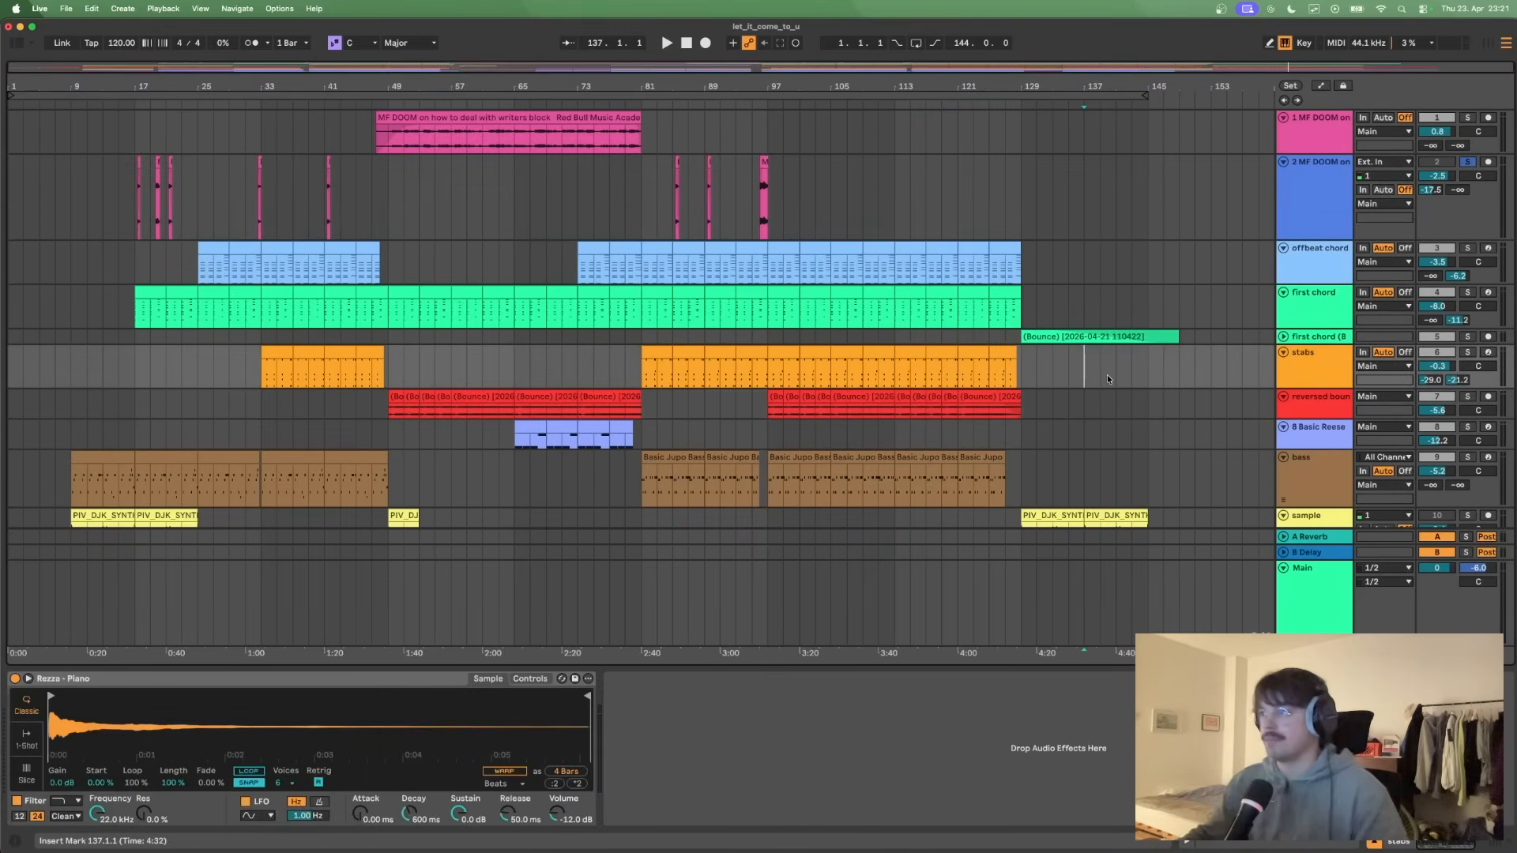
click(514, 226)
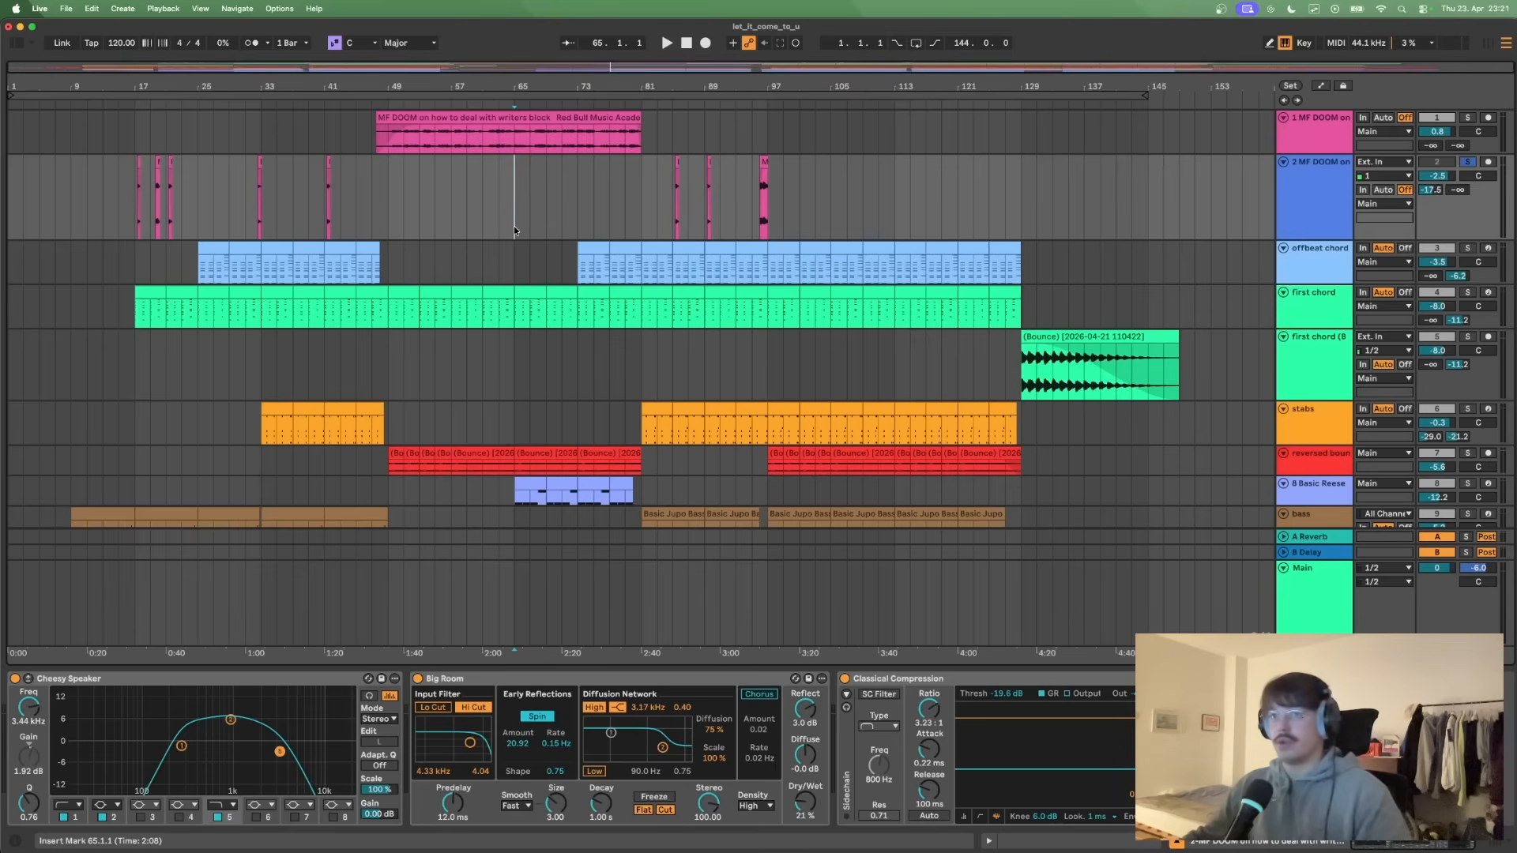
- Place the insert marker at bar 1 and look through the percussion tracks of the arrangement
scroll(478, 229, down, 5)
scroll(490, 241, up, 5)
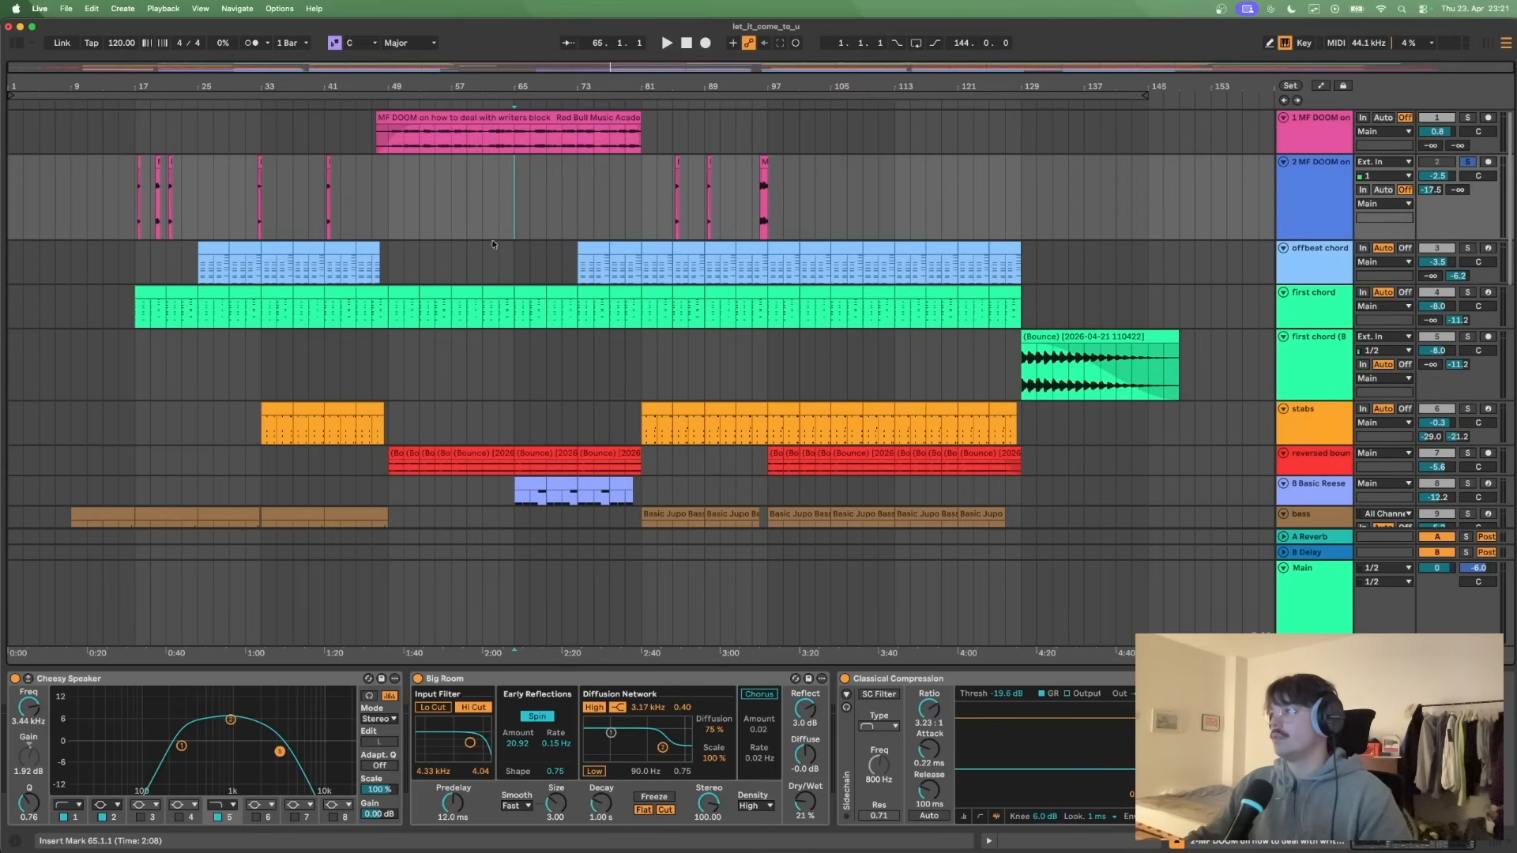
click(11, 198)
scroll(301, 225, down, 10)
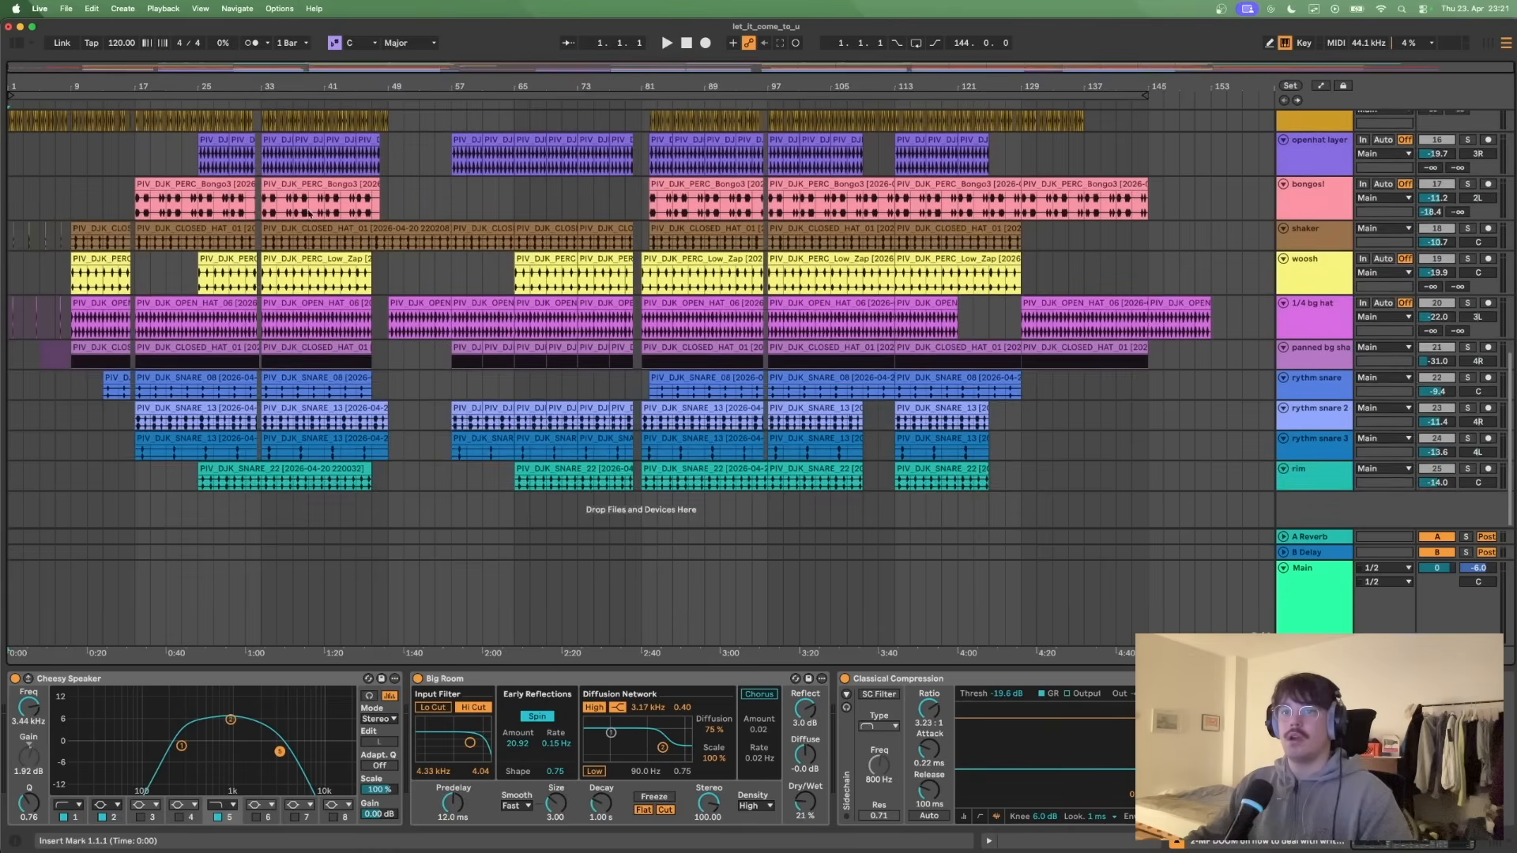
scroll(301, 221, up, 1)
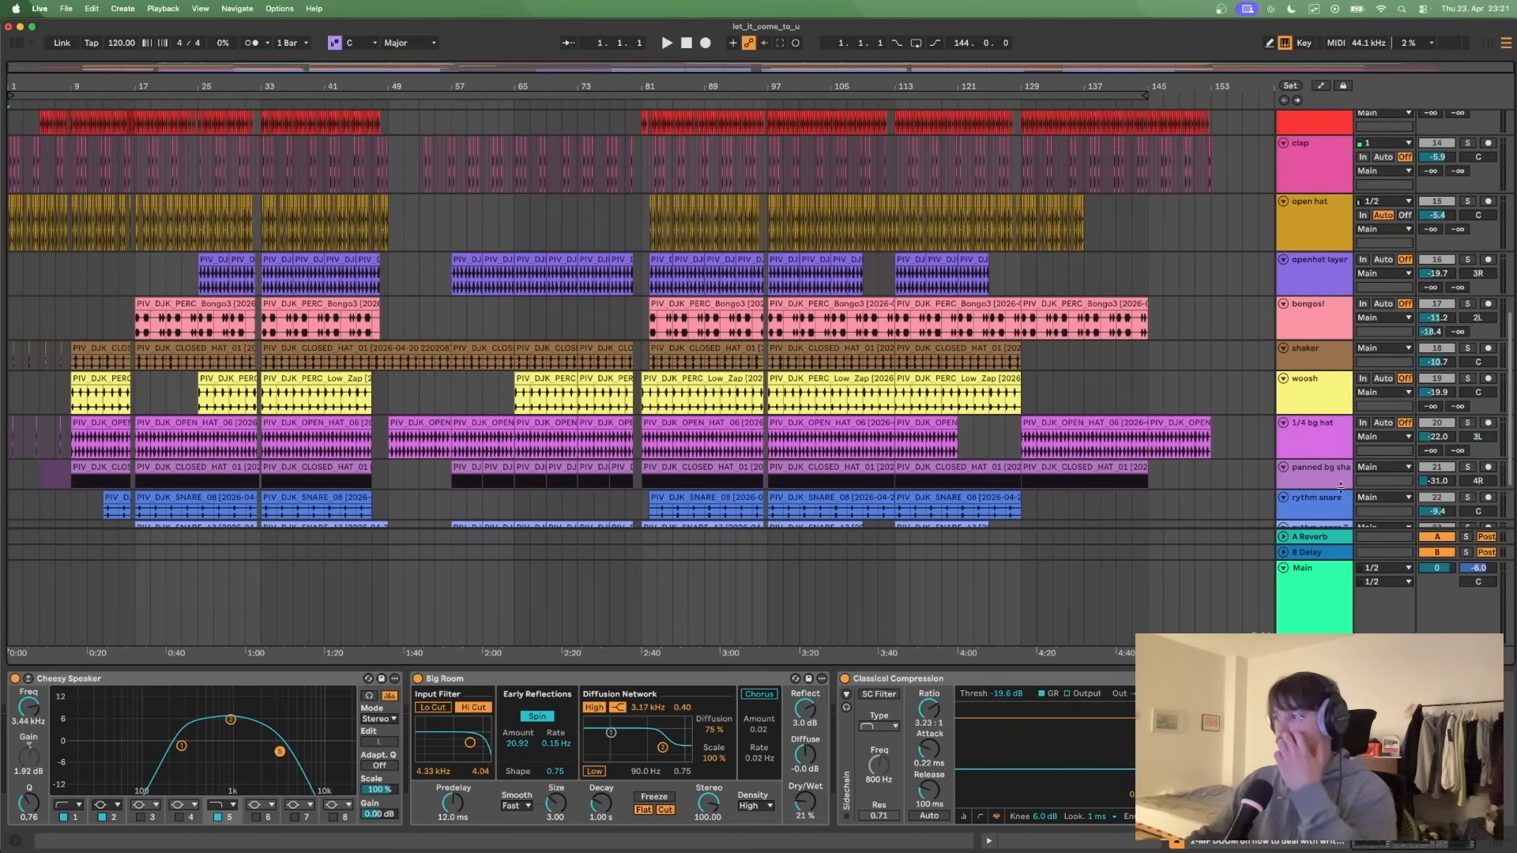
- Fold the 1/4 bg hat, panned bg shaker, three rhythm snare and rim tracks
click(1285, 427)
click(1285, 455)
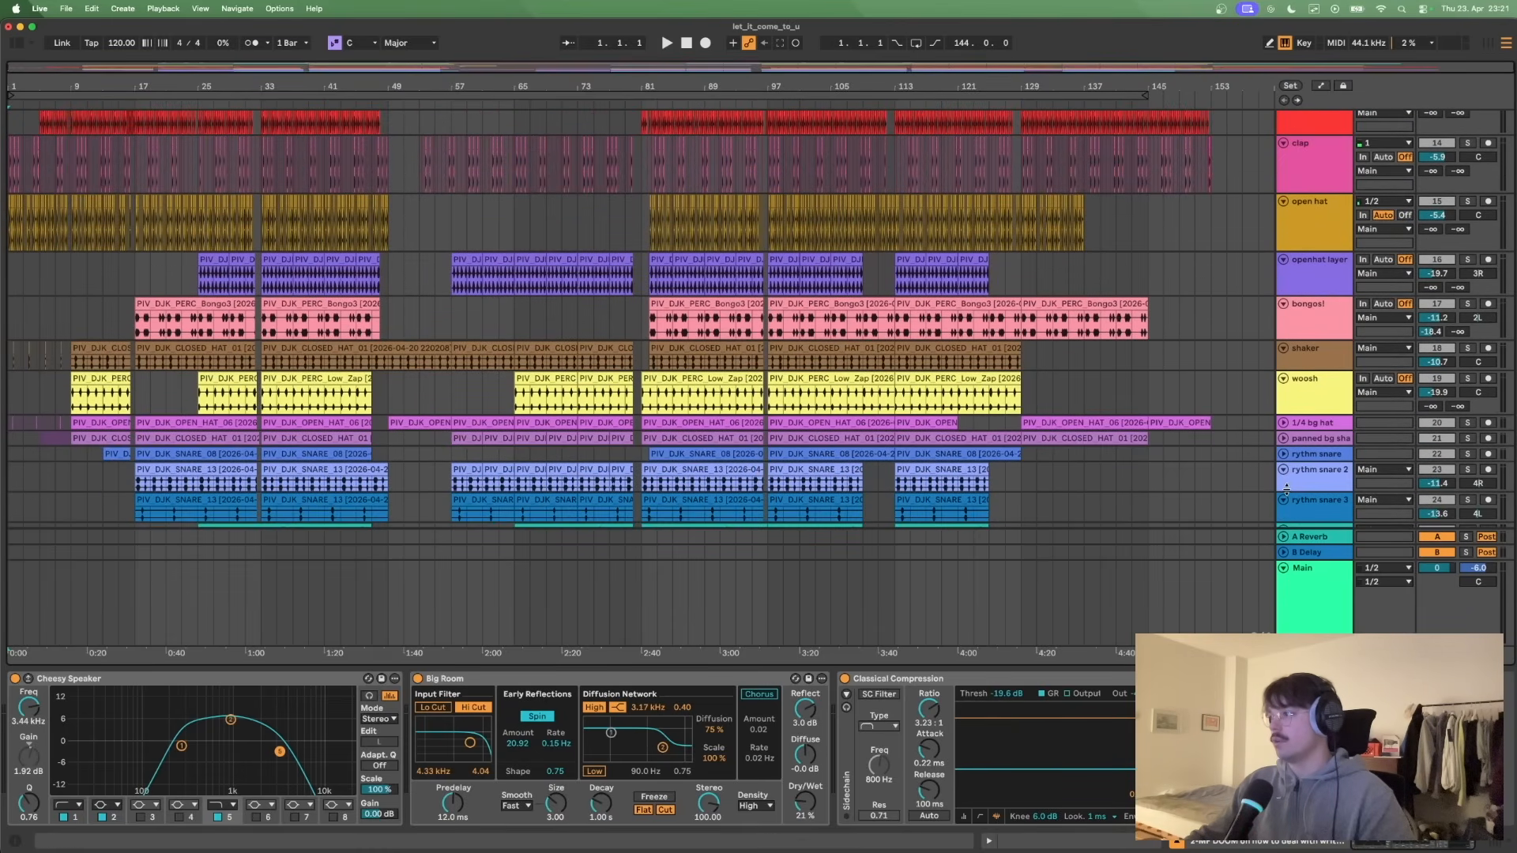
click(1285, 470)
click(1285, 484)
click(1285, 501)
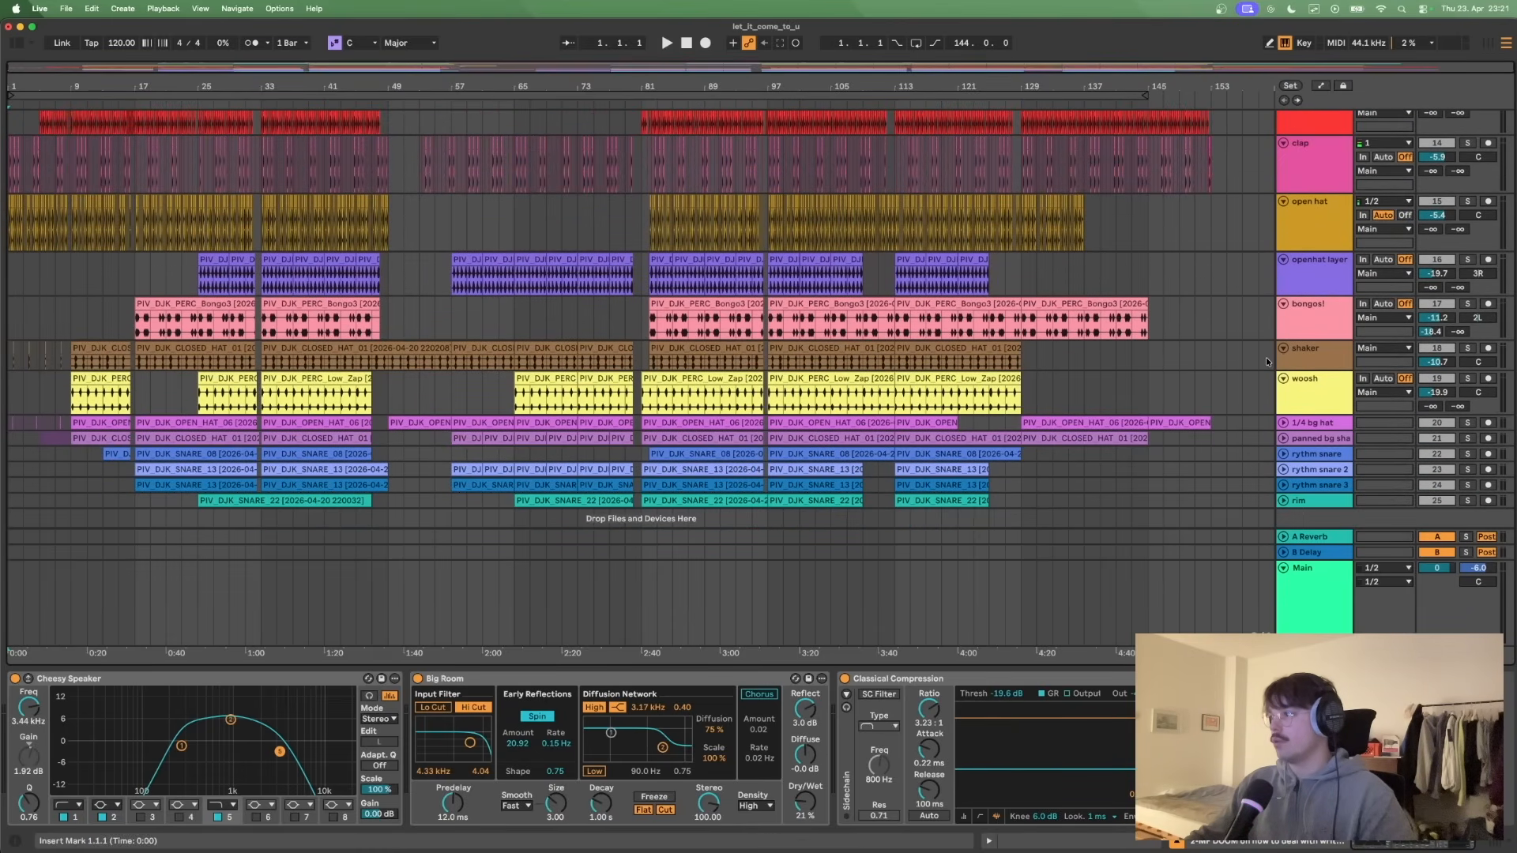
- Fold the woosh, shaker, bongos, openhat layer, open hat, clap and kick tracks
click(1283, 378)
click(1283, 348)
click(1283, 304)
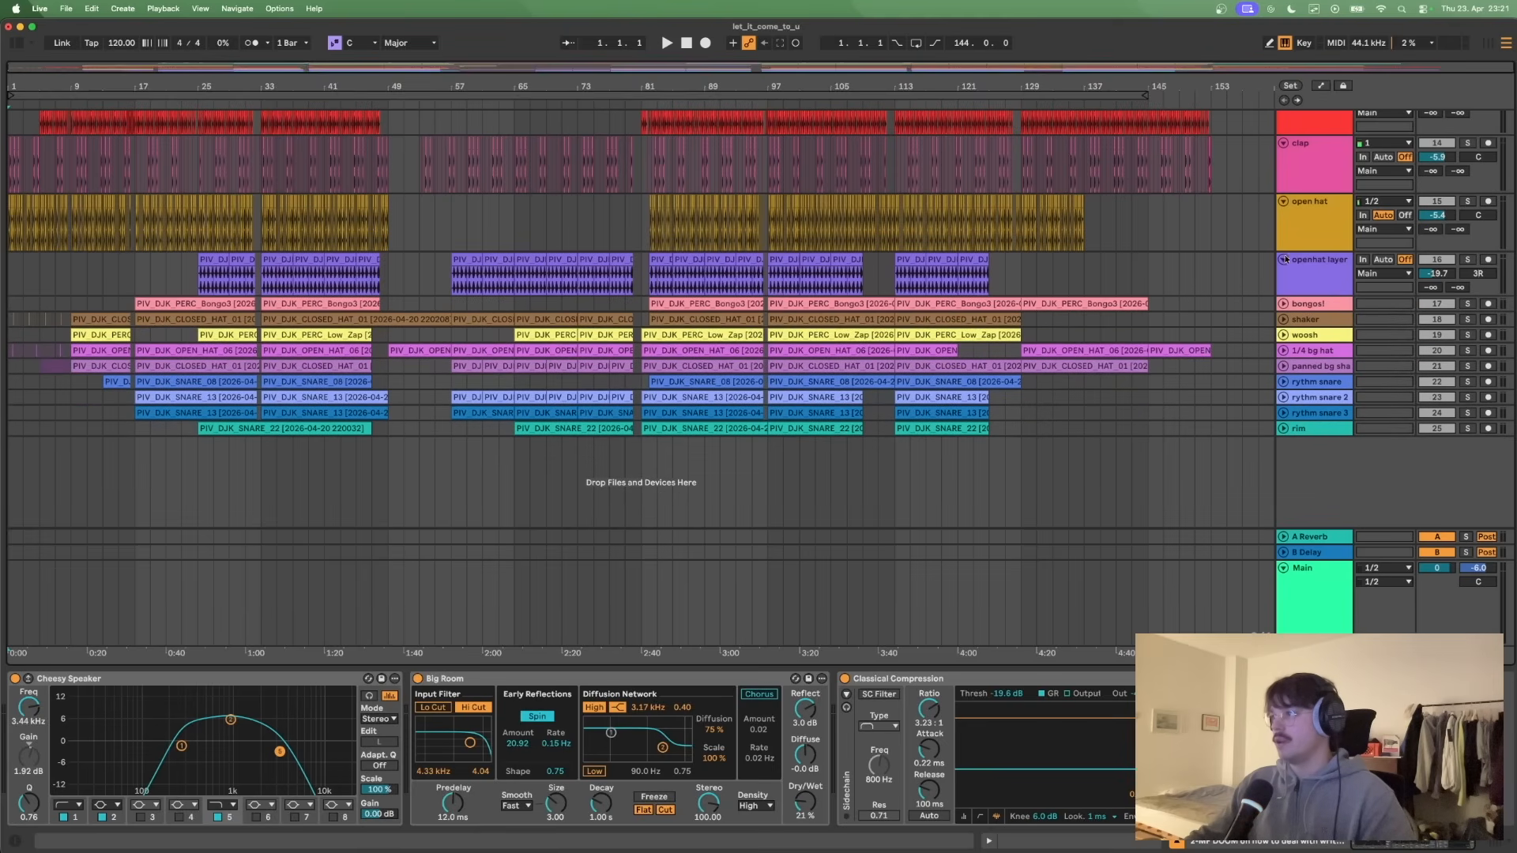
click(1283, 259)
click(1283, 202)
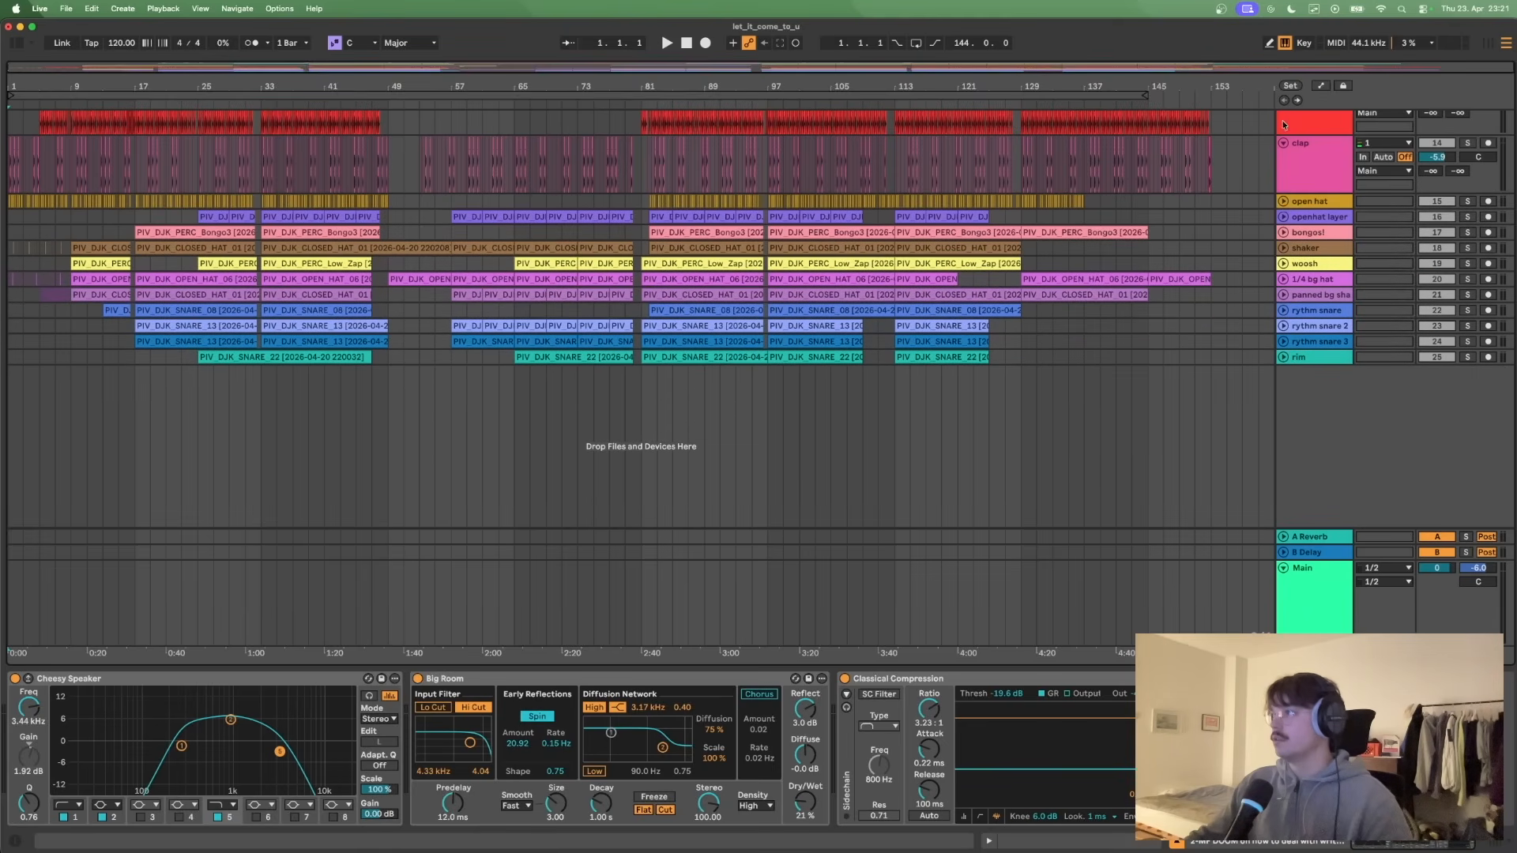
click(1283, 143)
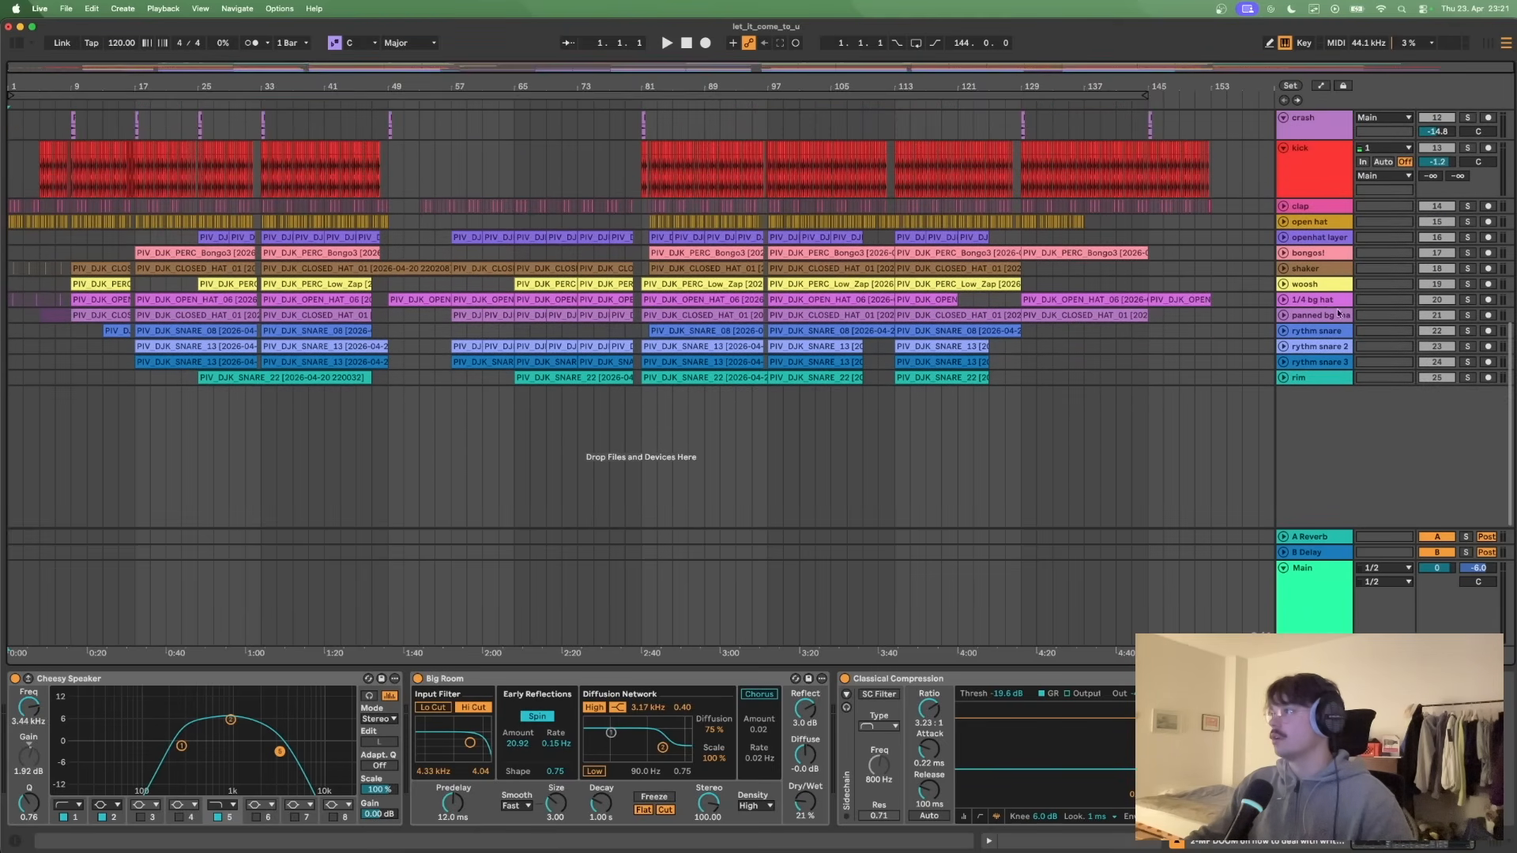
click(1283, 150)
- Fold the melody, sample, bass, 8 Basic Reese, reversed bounce and stabs tracks
scroll(1288, 316, up, 5)
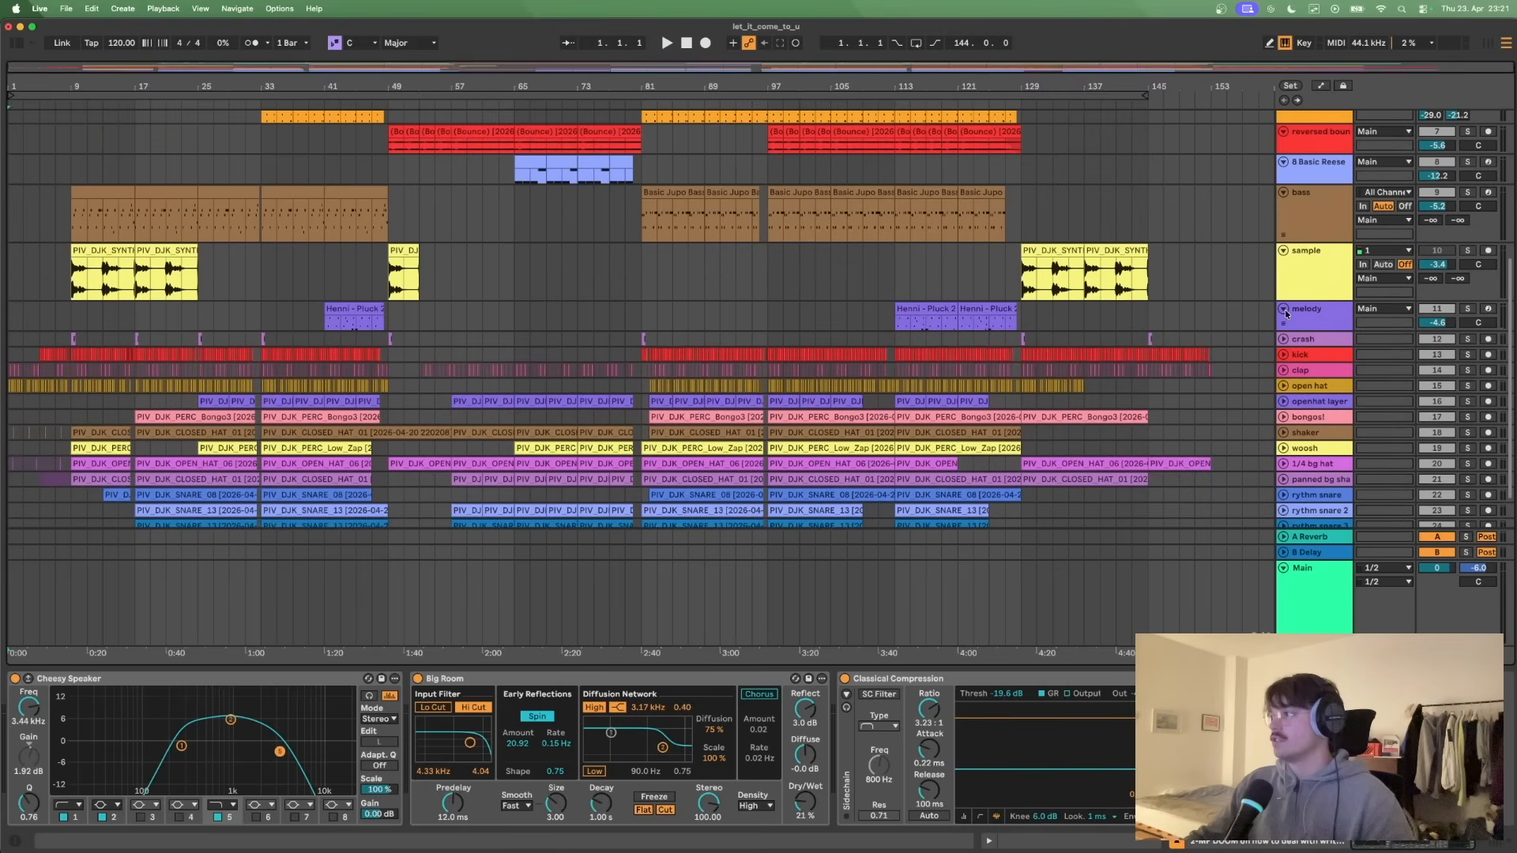
click(1285, 309)
click(1284, 251)
scroll(1302, 361, up, 3)
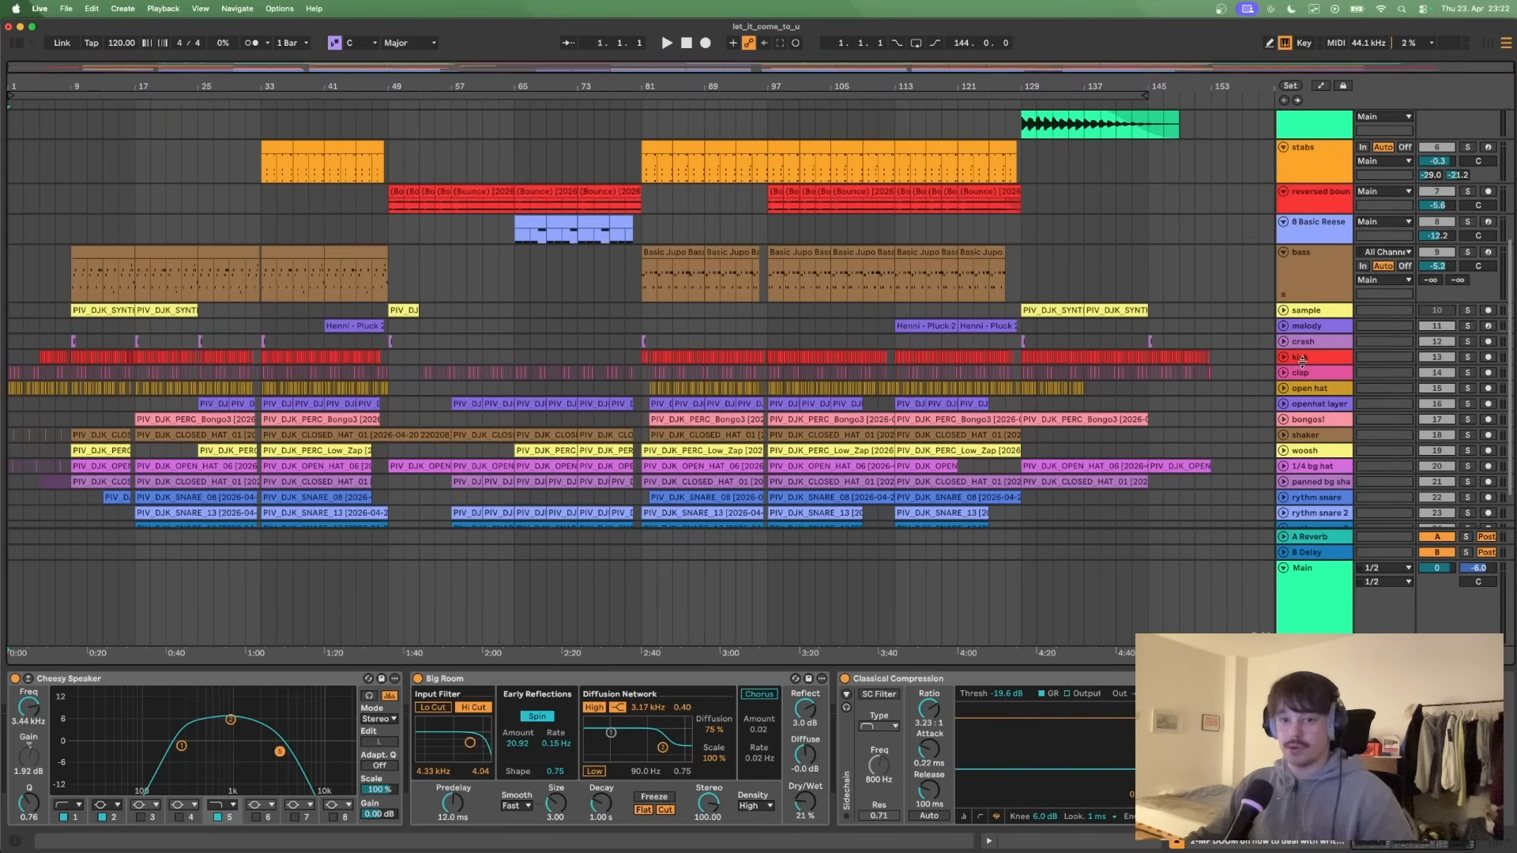
click(1283, 252)
click(1283, 222)
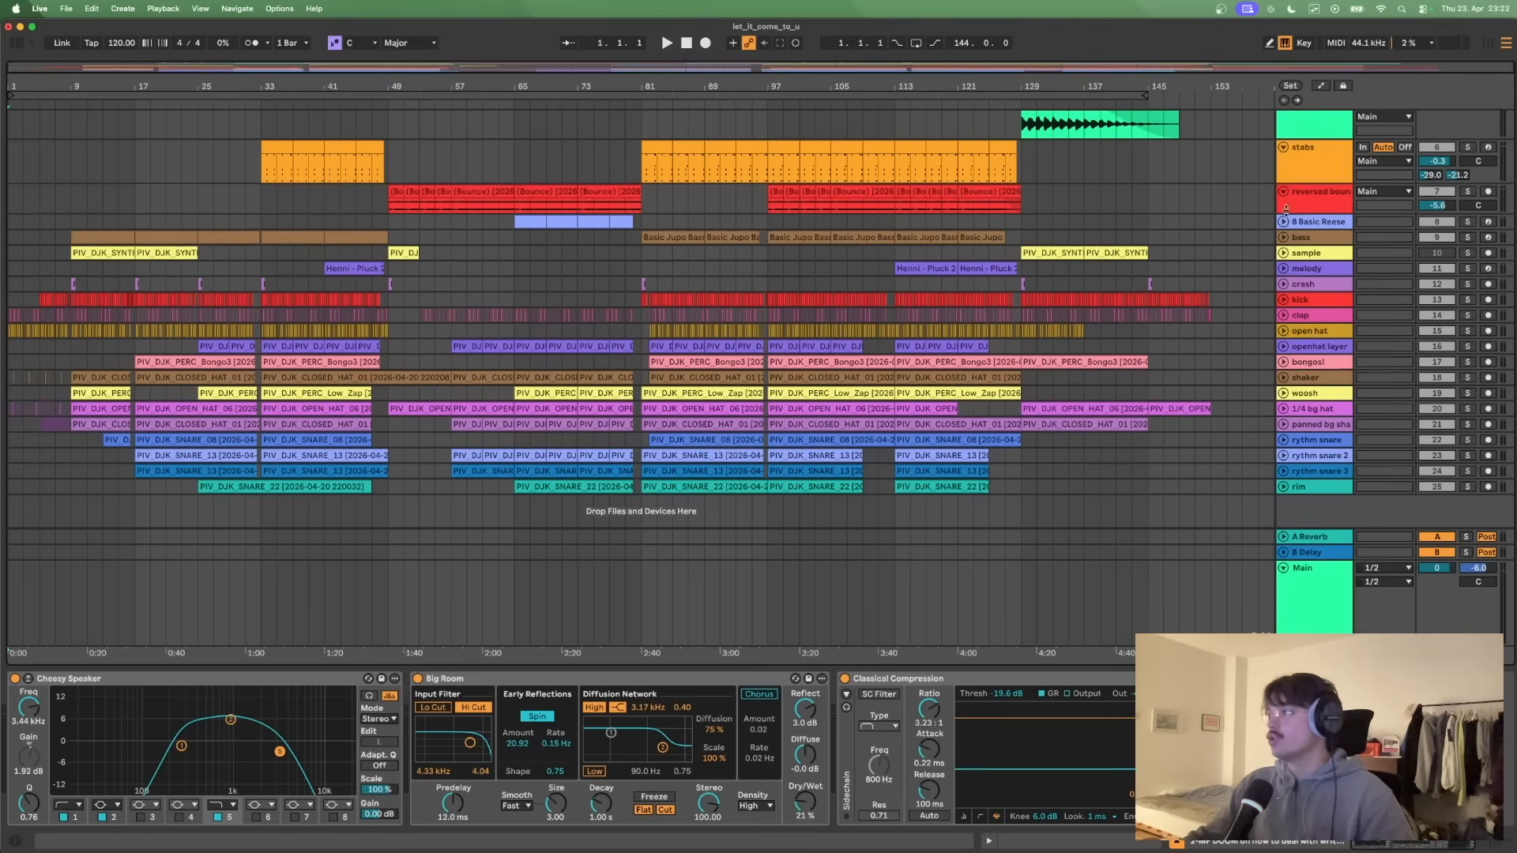
click(1284, 191)
click(1283, 148)
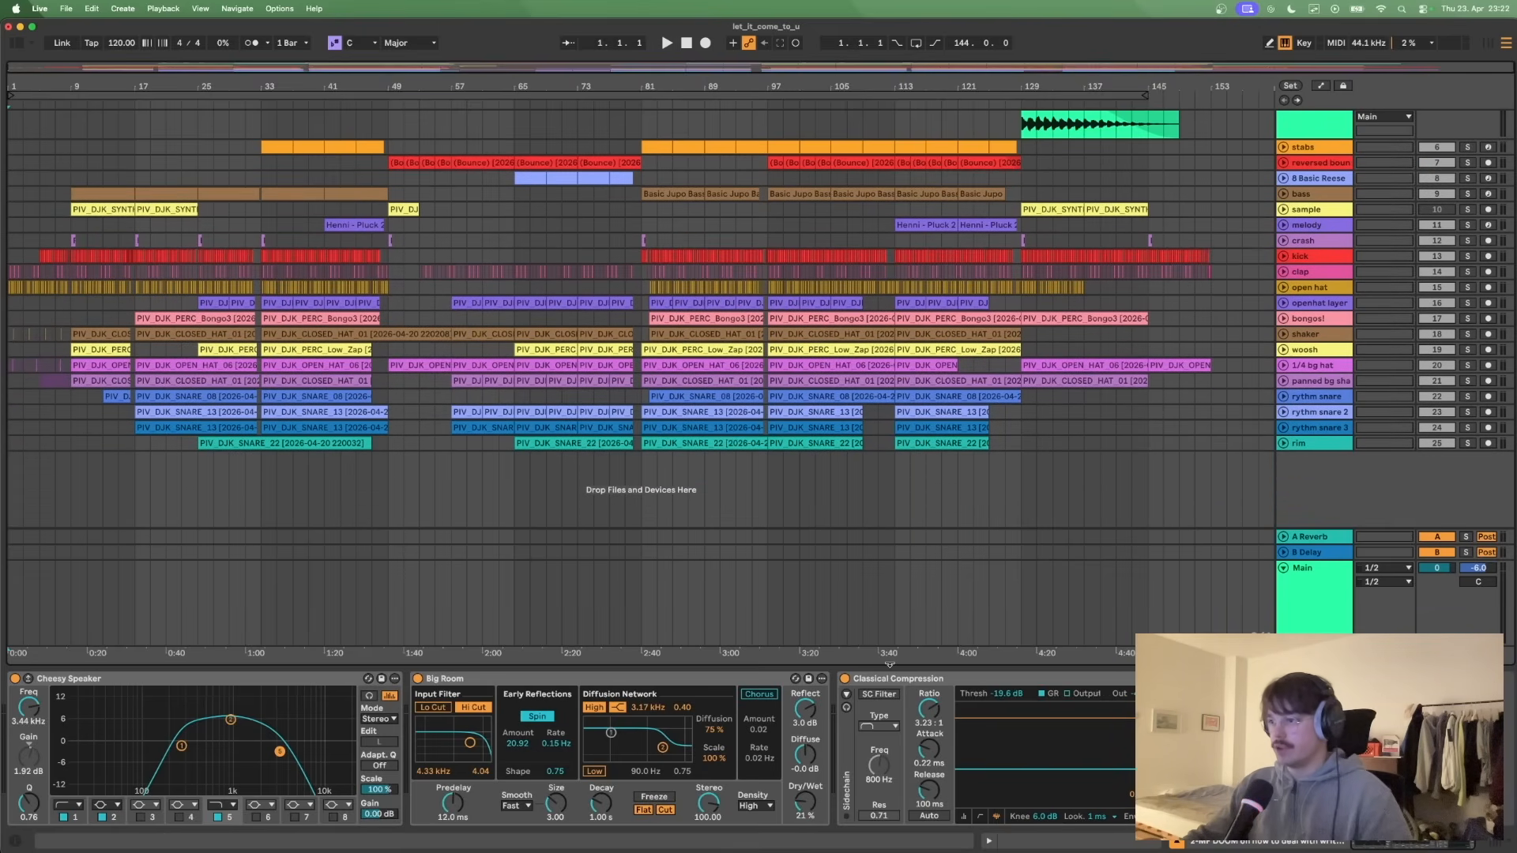
- Hide the device view and play the arrangement from bar 1 with the silenced chord, bass and percussion tracks made audible again
drag(892, 733, 909, 750)
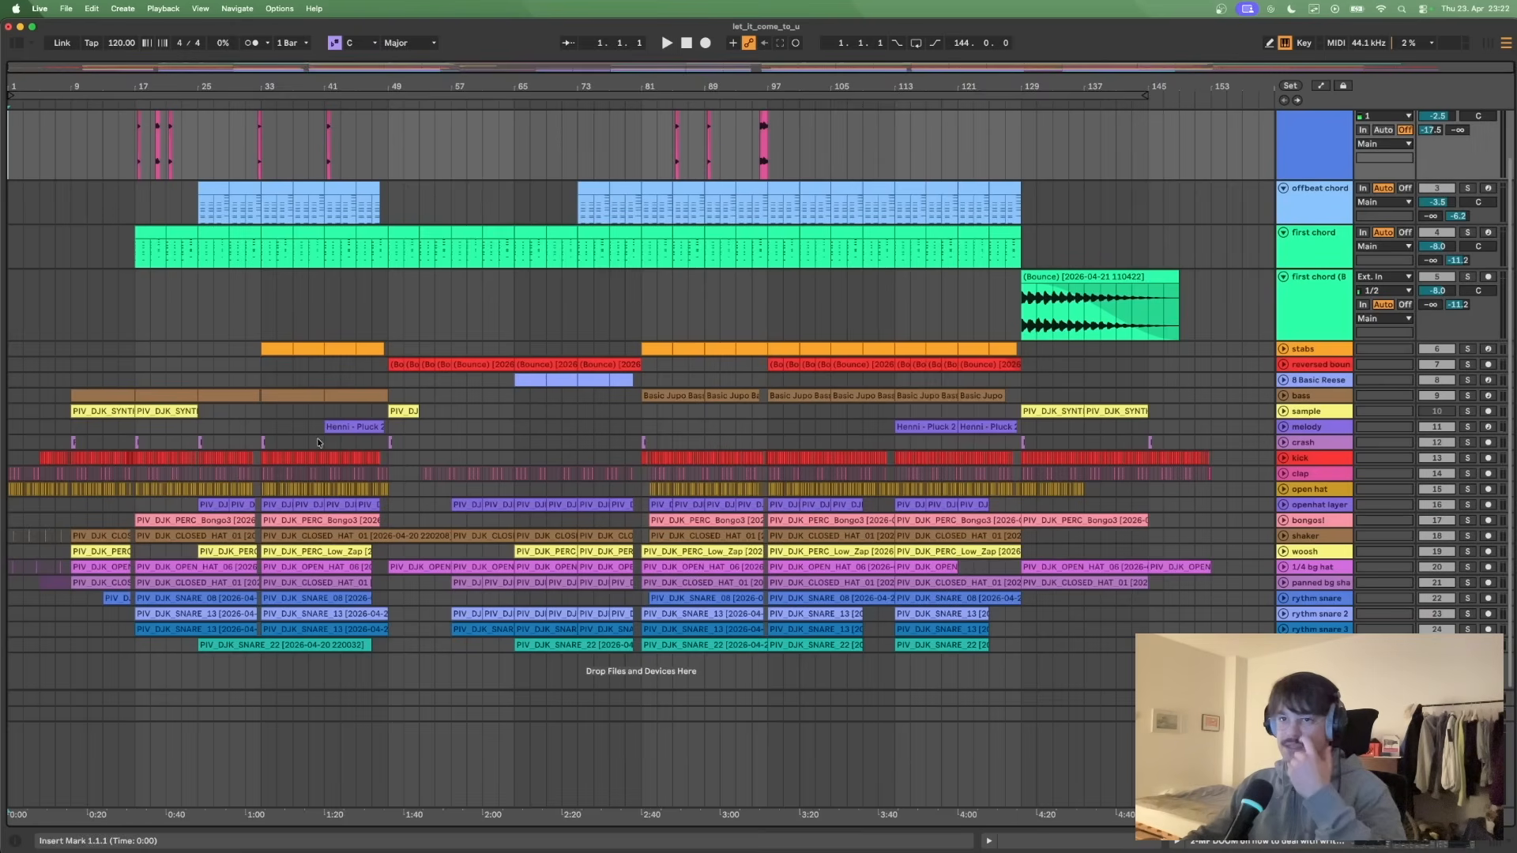
click(12, 364)
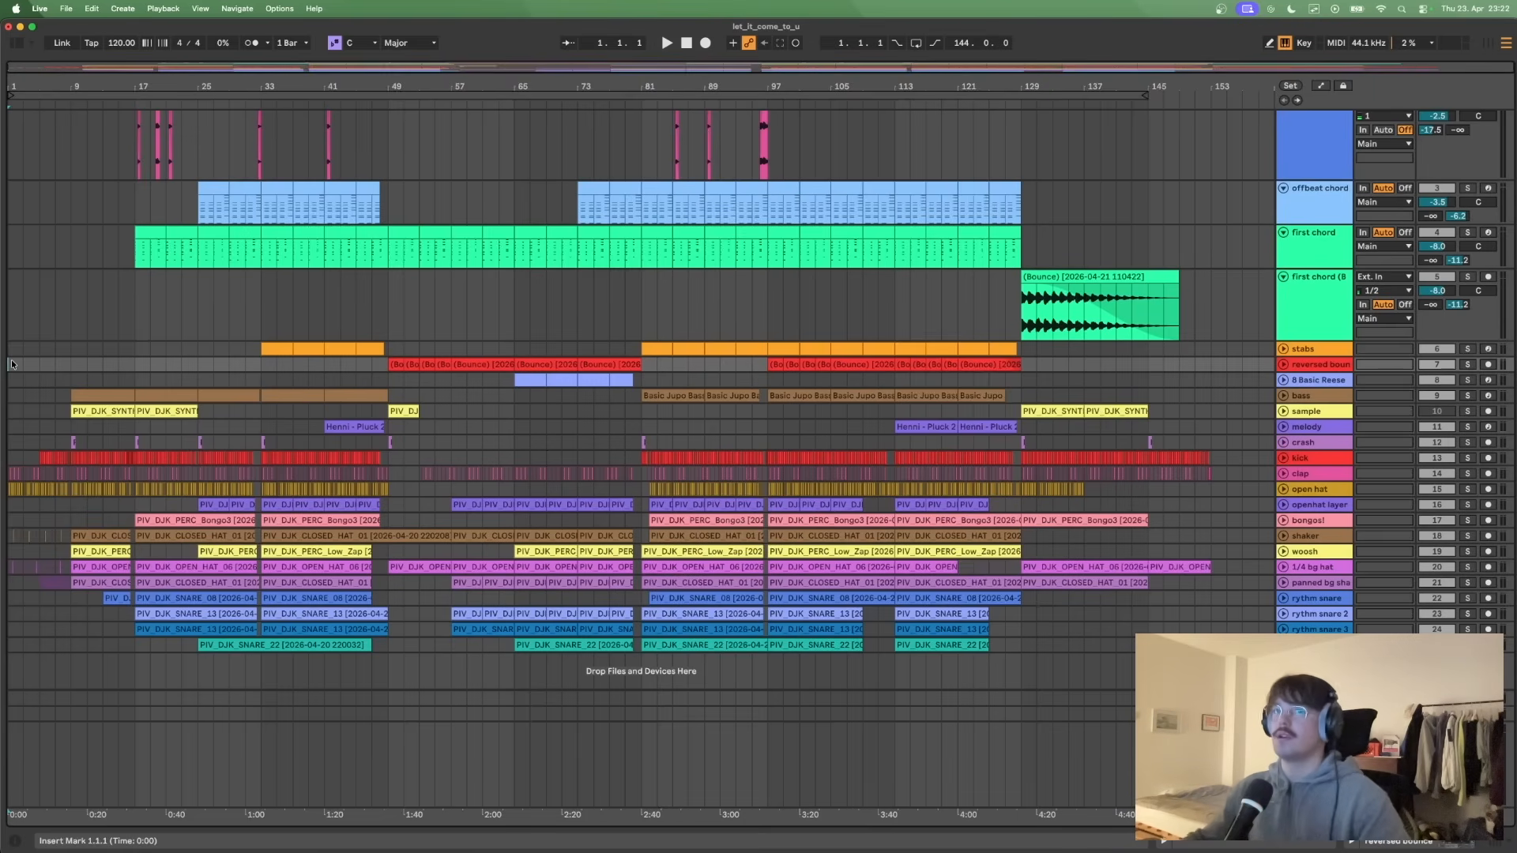
key(space)
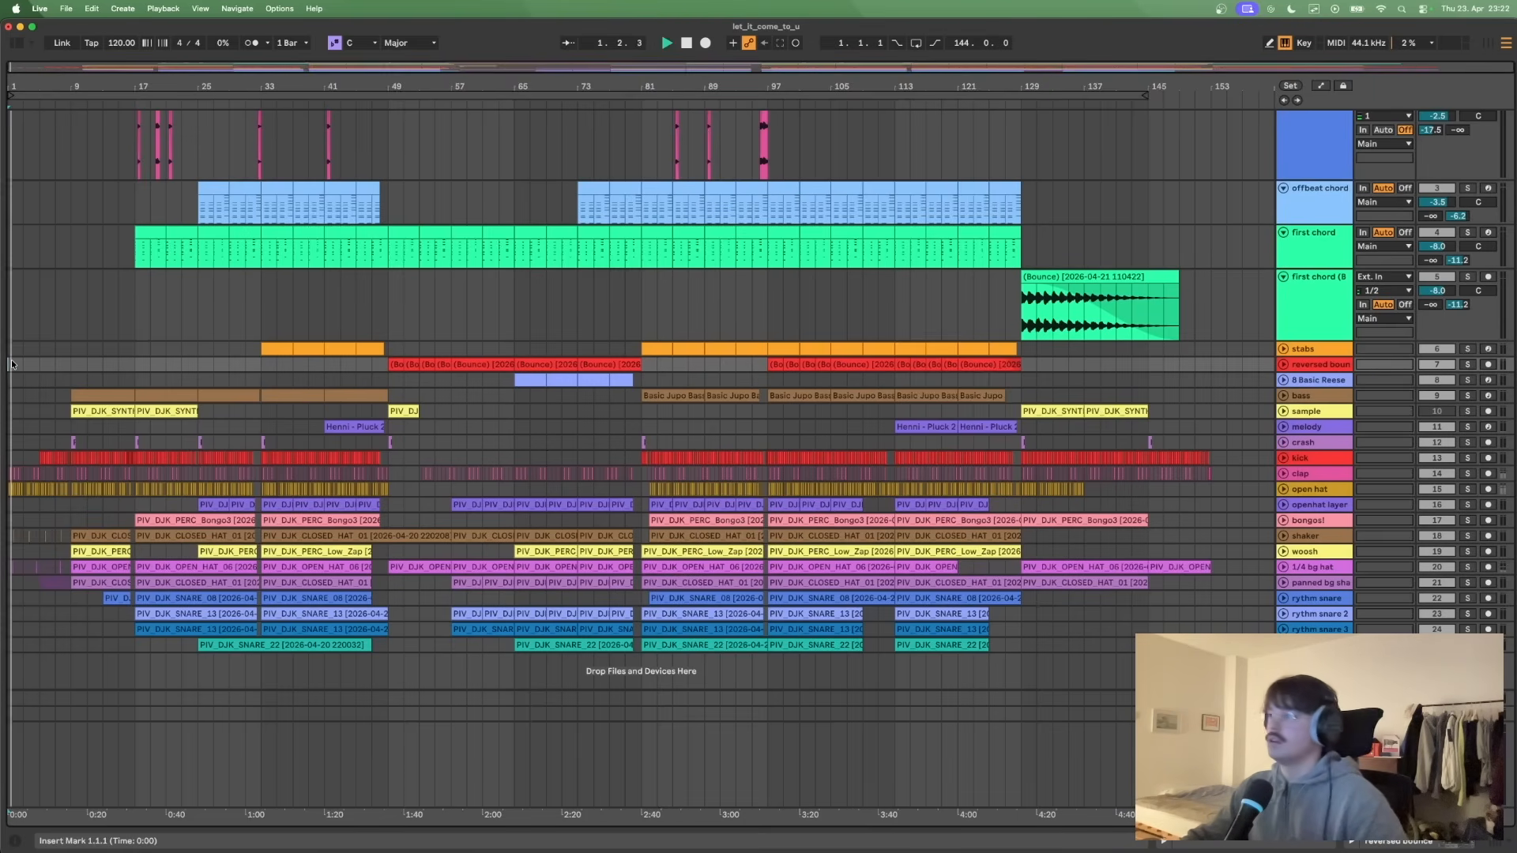
click(1473, 352)
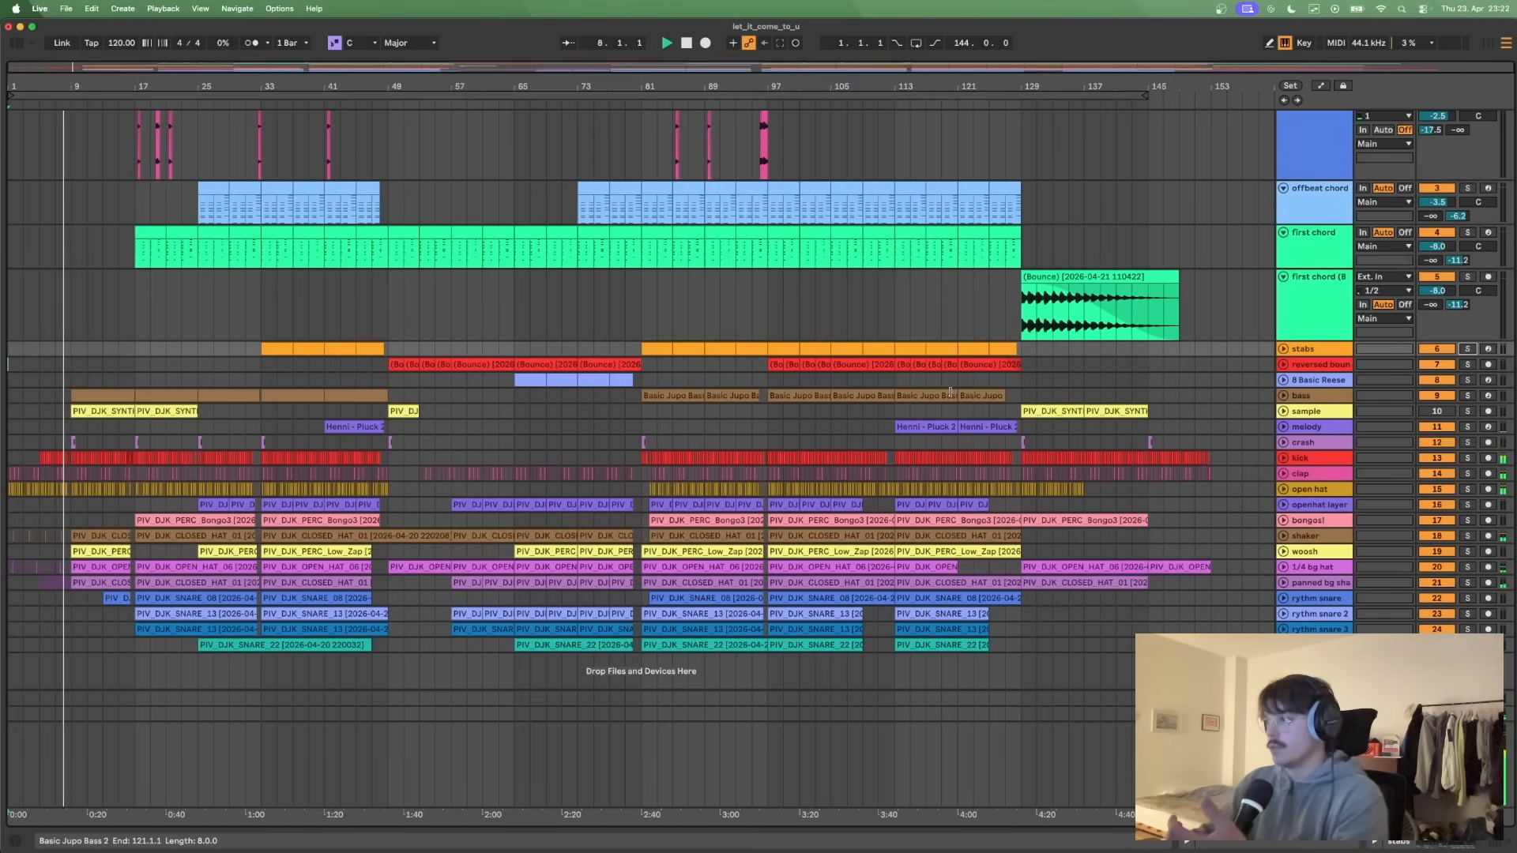
- Unfold the sample track, stop playback and highlight the sample clips across bars 9–25
click(1283, 411)
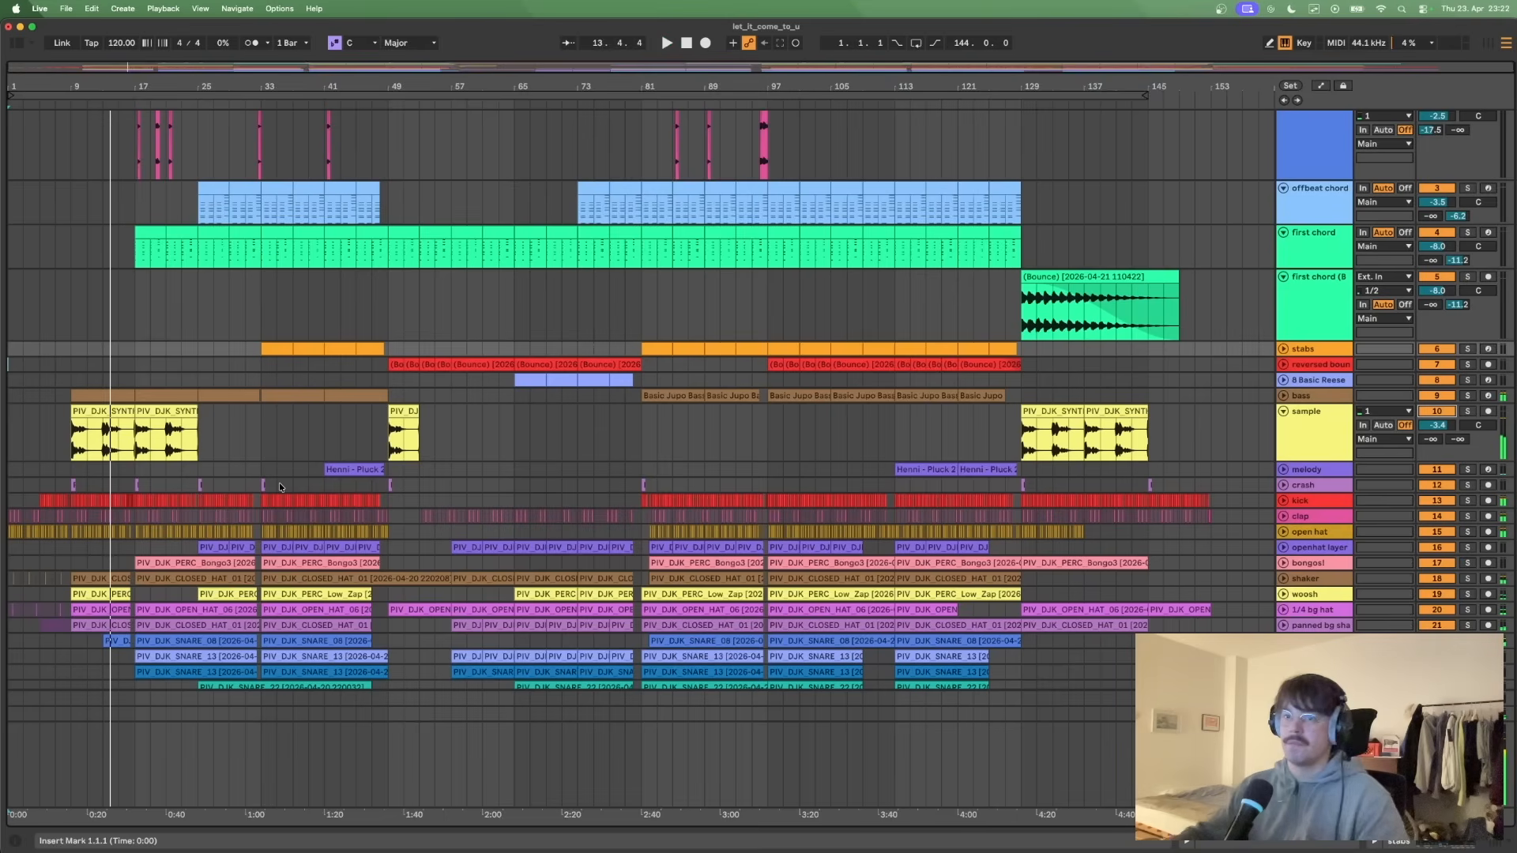
click(54, 312)
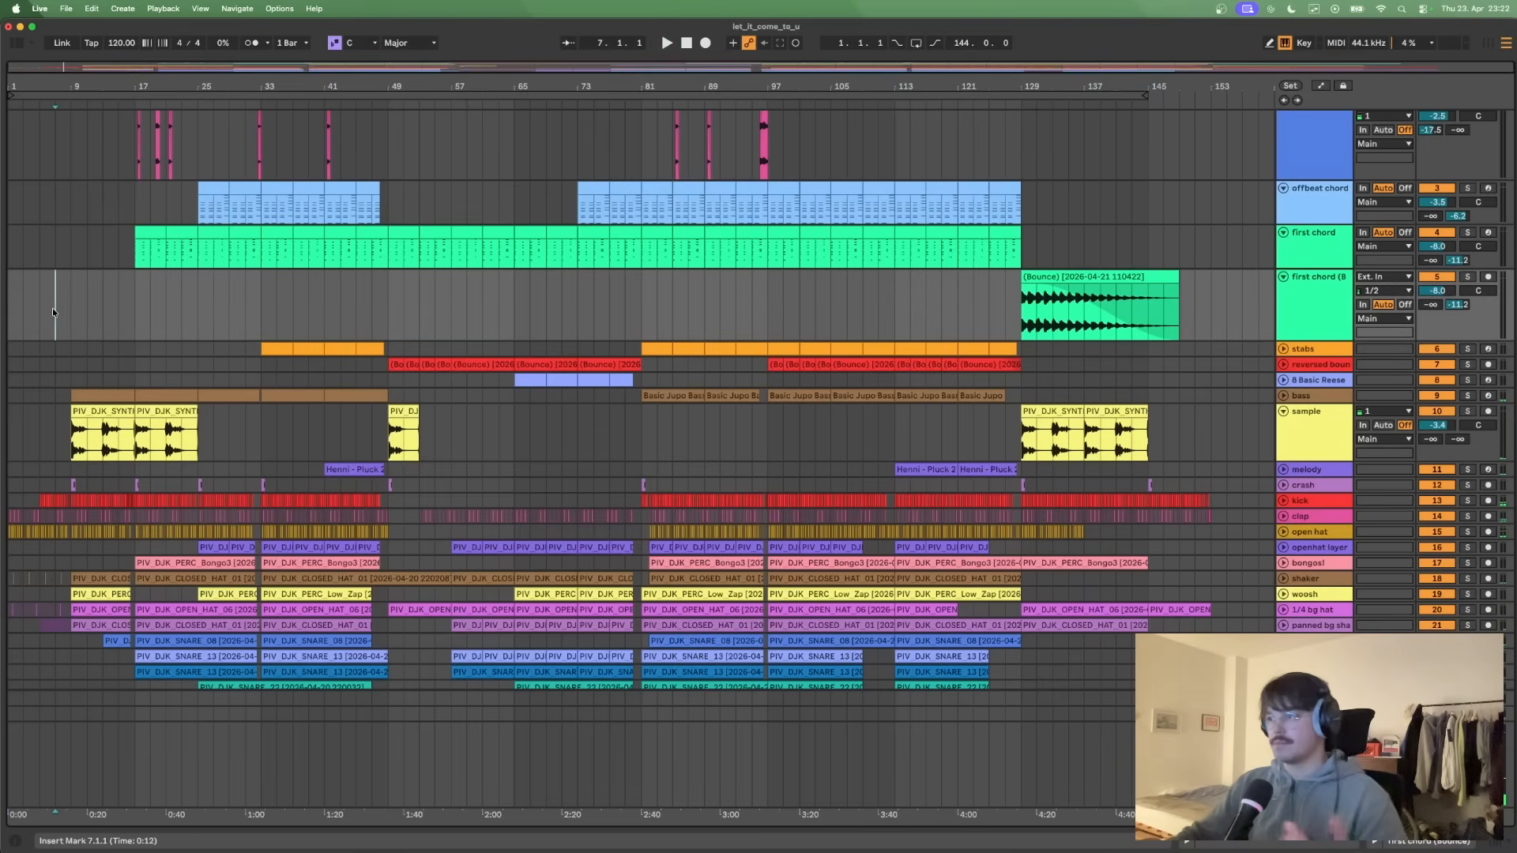
drag(72, 445, 199, 435)
click(229, 442)
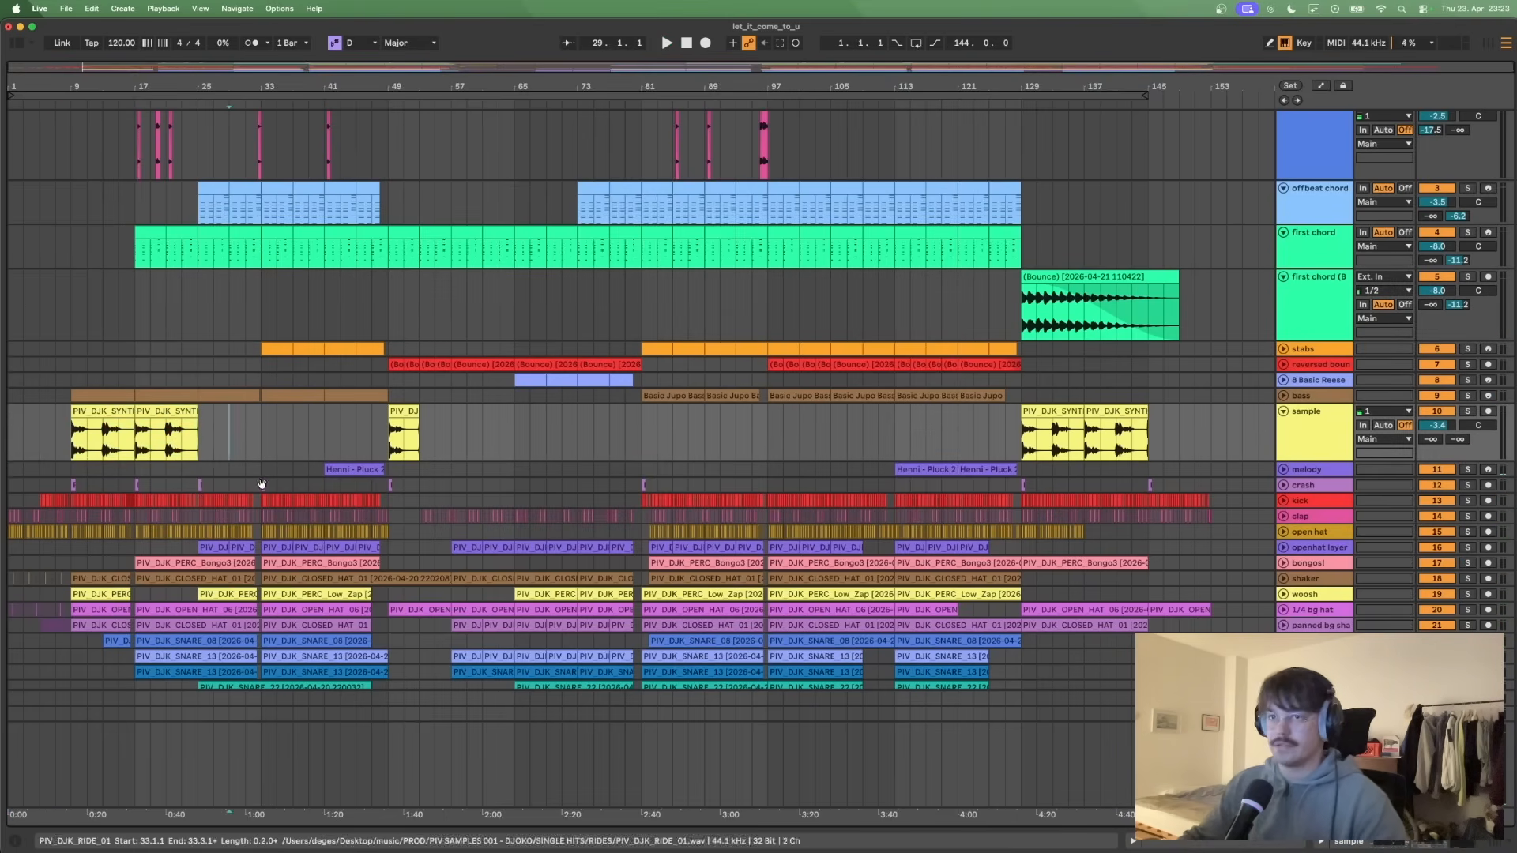
- Highlight the first main section across bars 17–49, from the vocal track down through the percussion tracks
scroll(253, 467, up, 3)
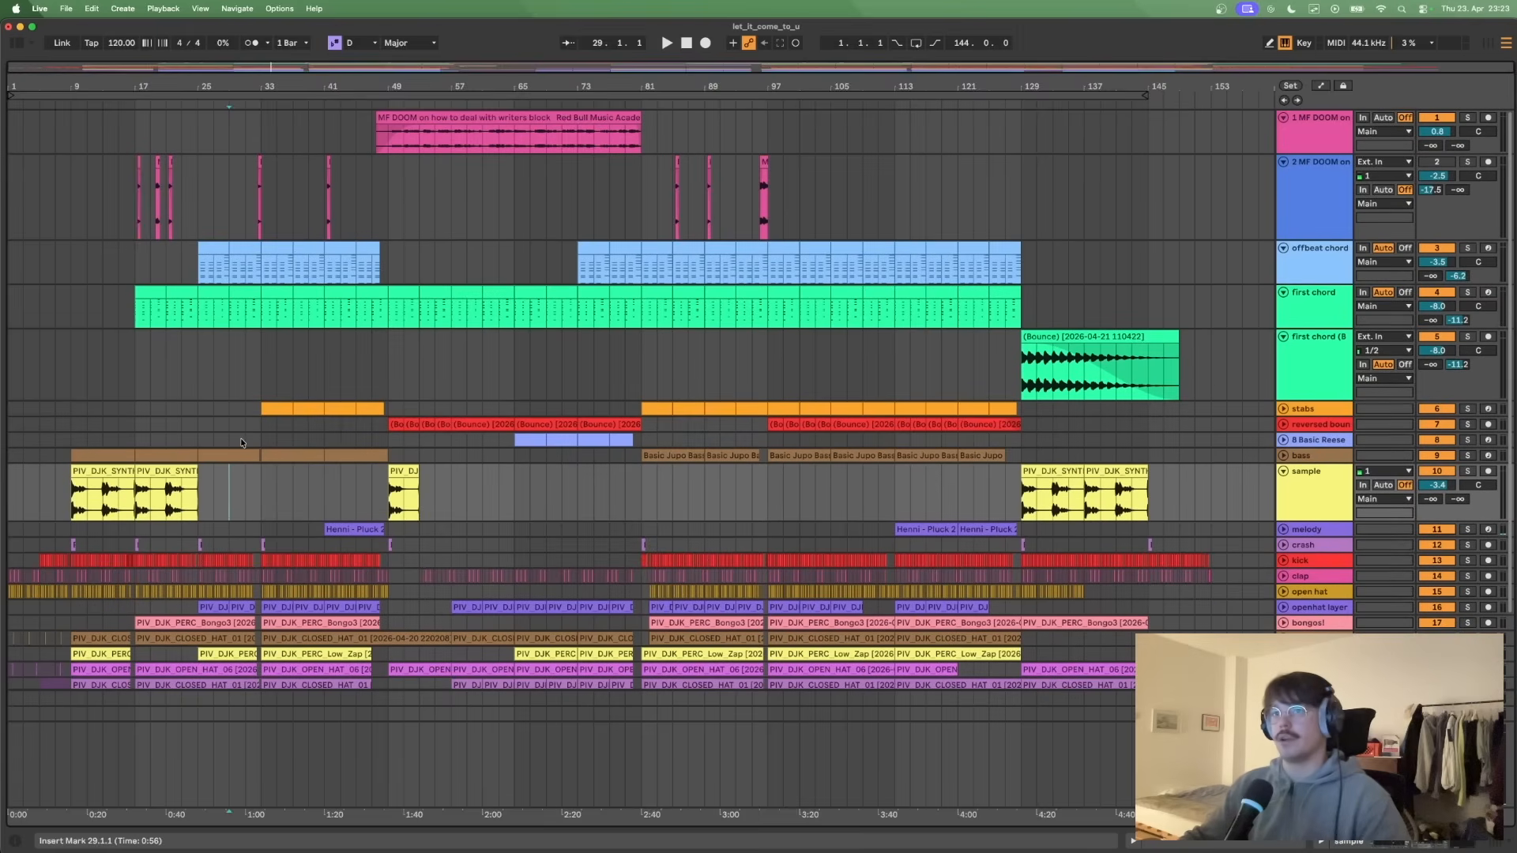
click(69, 368)
scroll(384, 371, down, 2)
drag(136, 151, 394, 620)
scroll(399, 470, down, 1)
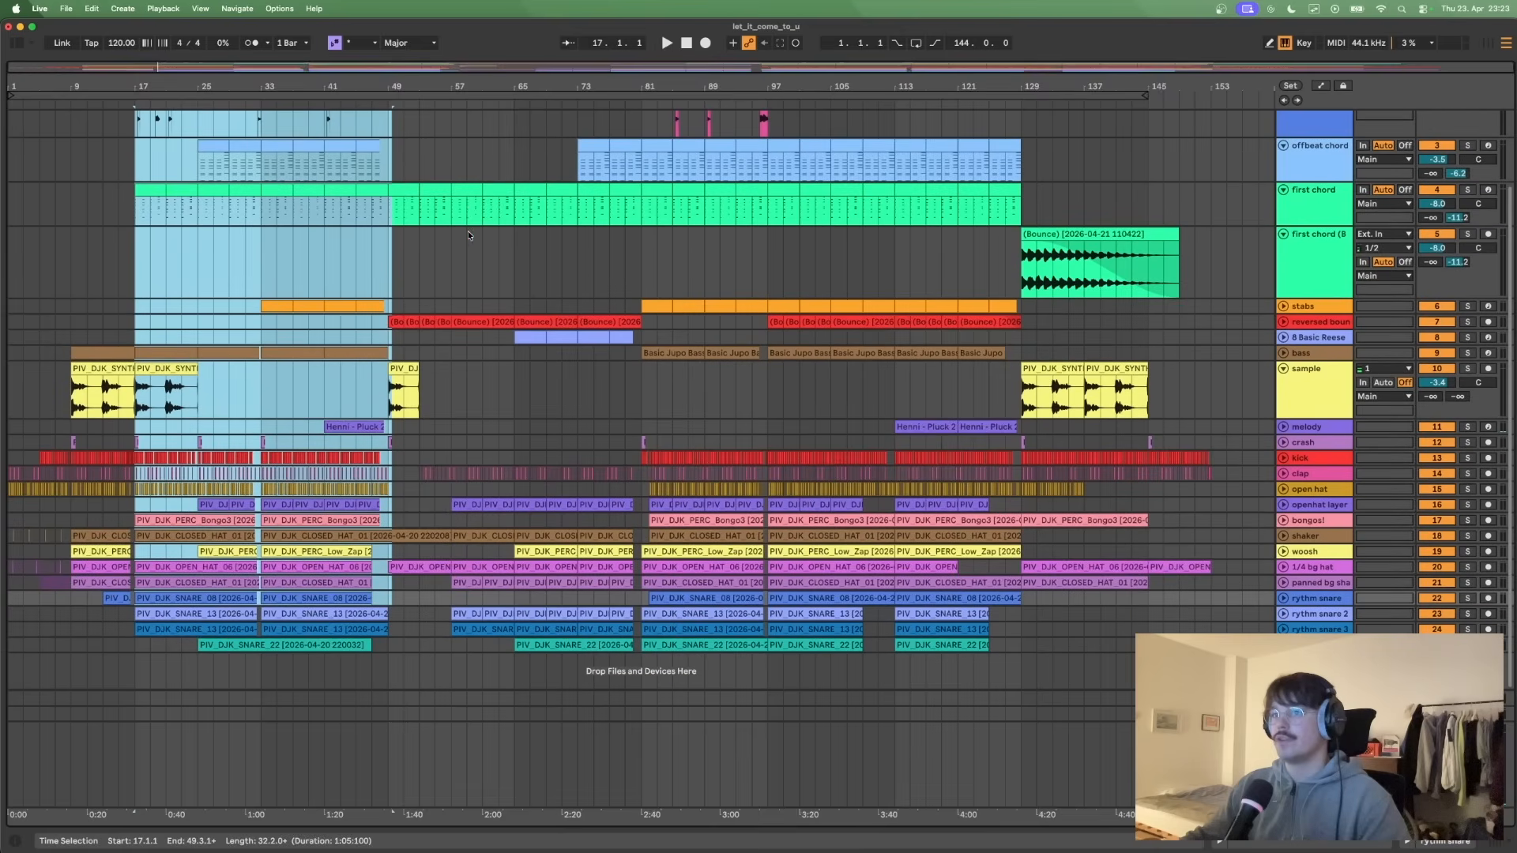
- Highlight the break across bars 49–81 from the offbeat chord to the openhat layer track, and place the insert marker at bar 49
click(402, 431)
drag(387, 150, 641, 506)
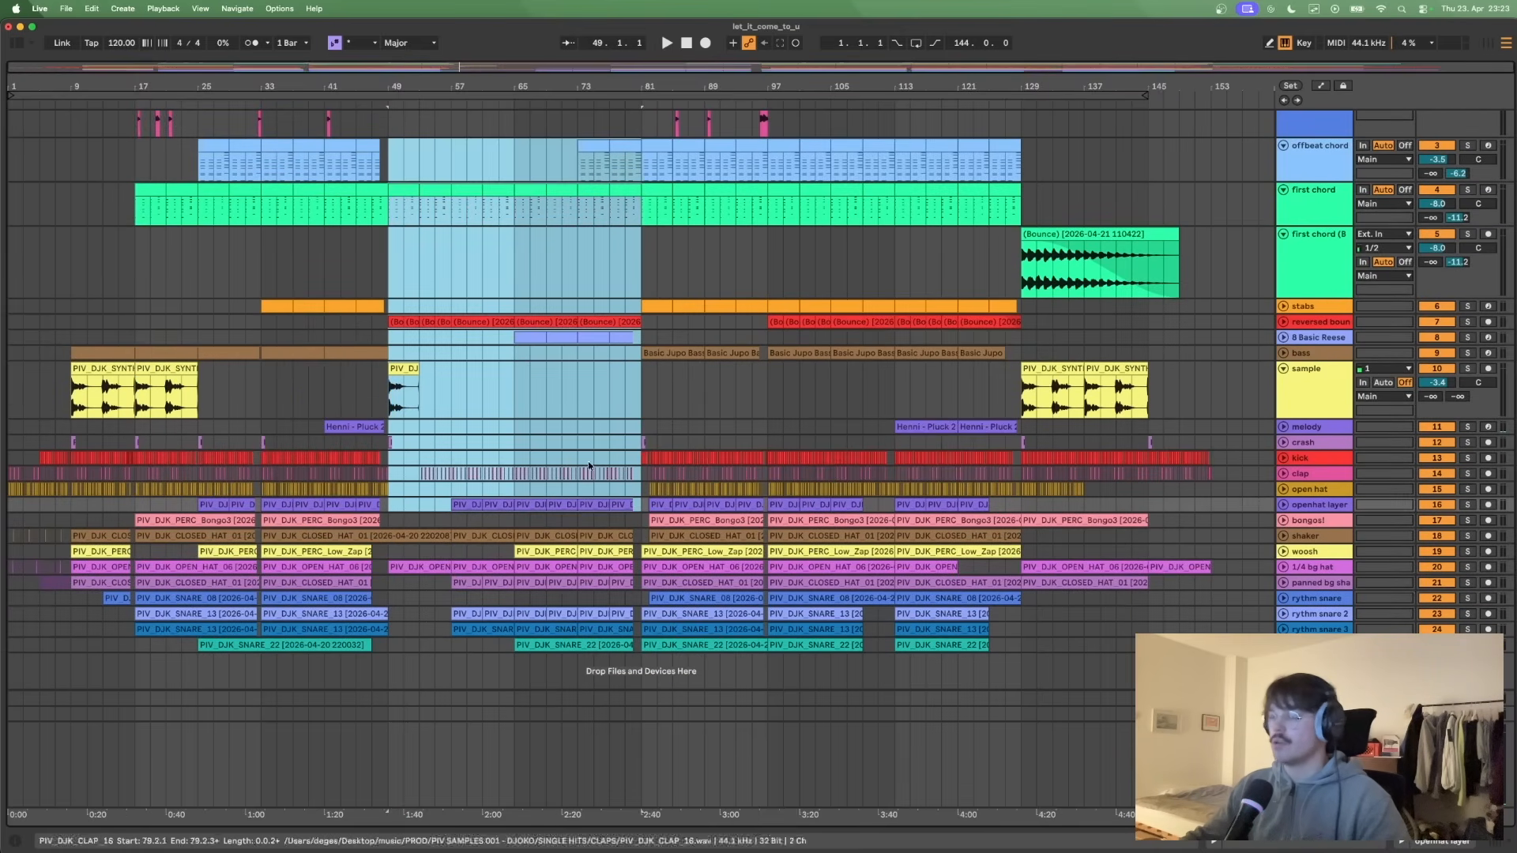
scroll(510, 485, up, 3)
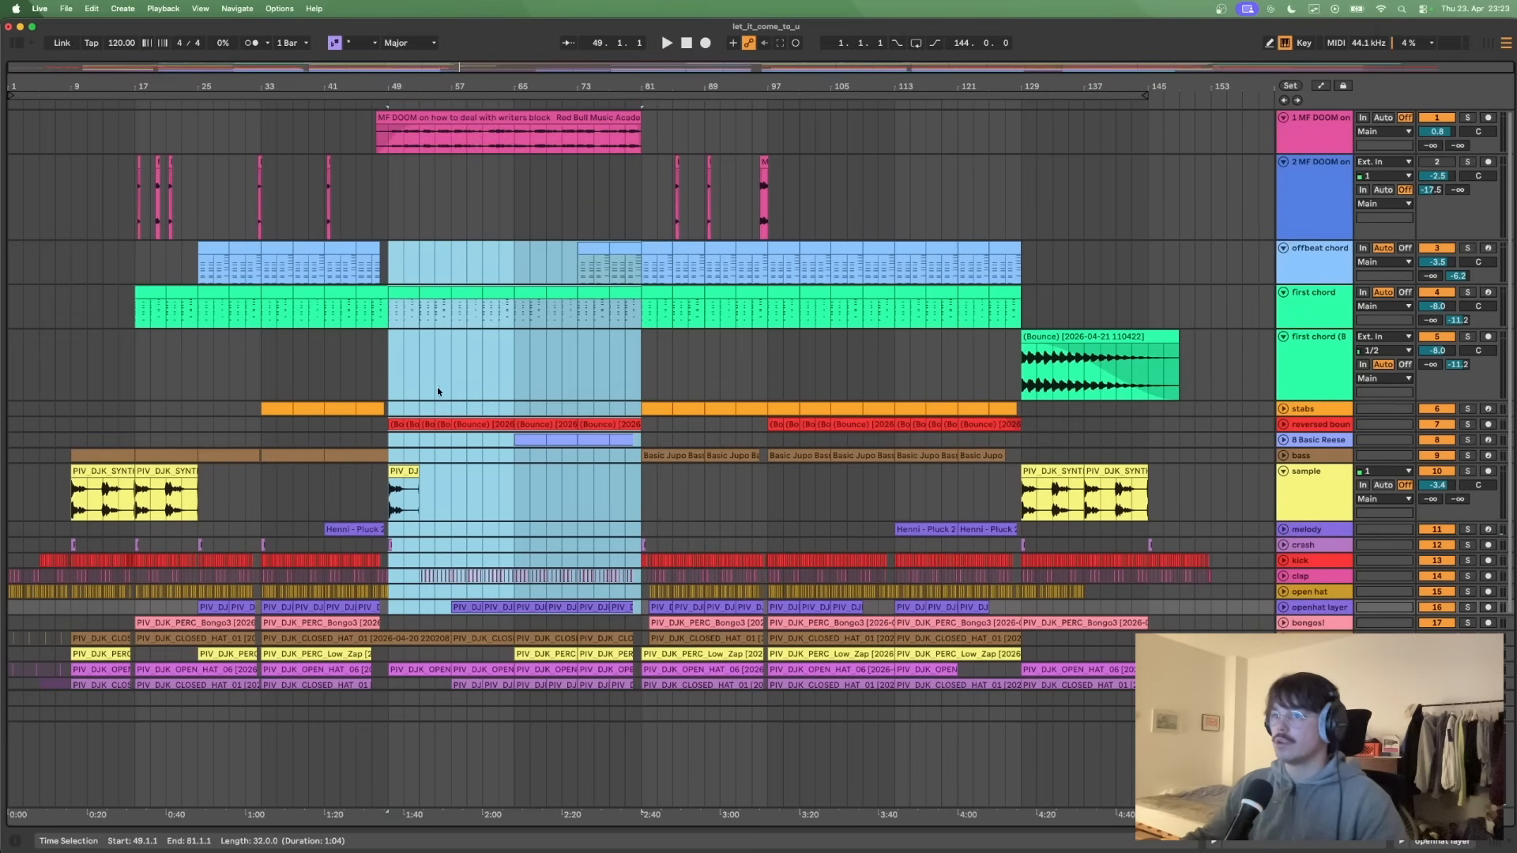
click(387, 357)
- Highlight the break's percussion clips from about bar 53 to 80 and place the insert marker at bar 81
scroll(457, 621, down, 1)
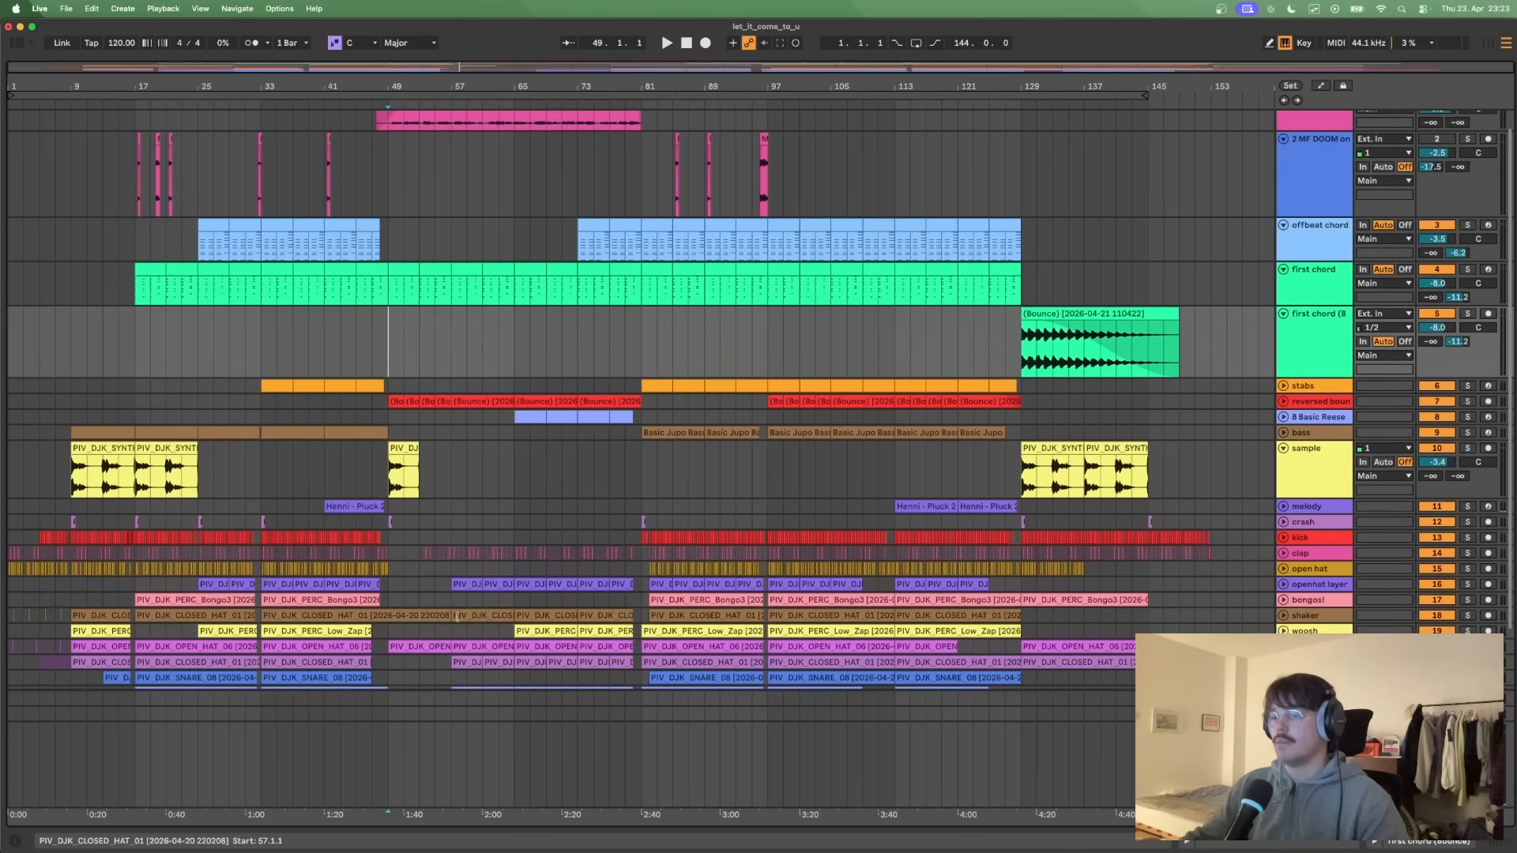
drag(420, 553, 632, 689)
click(642, 658)
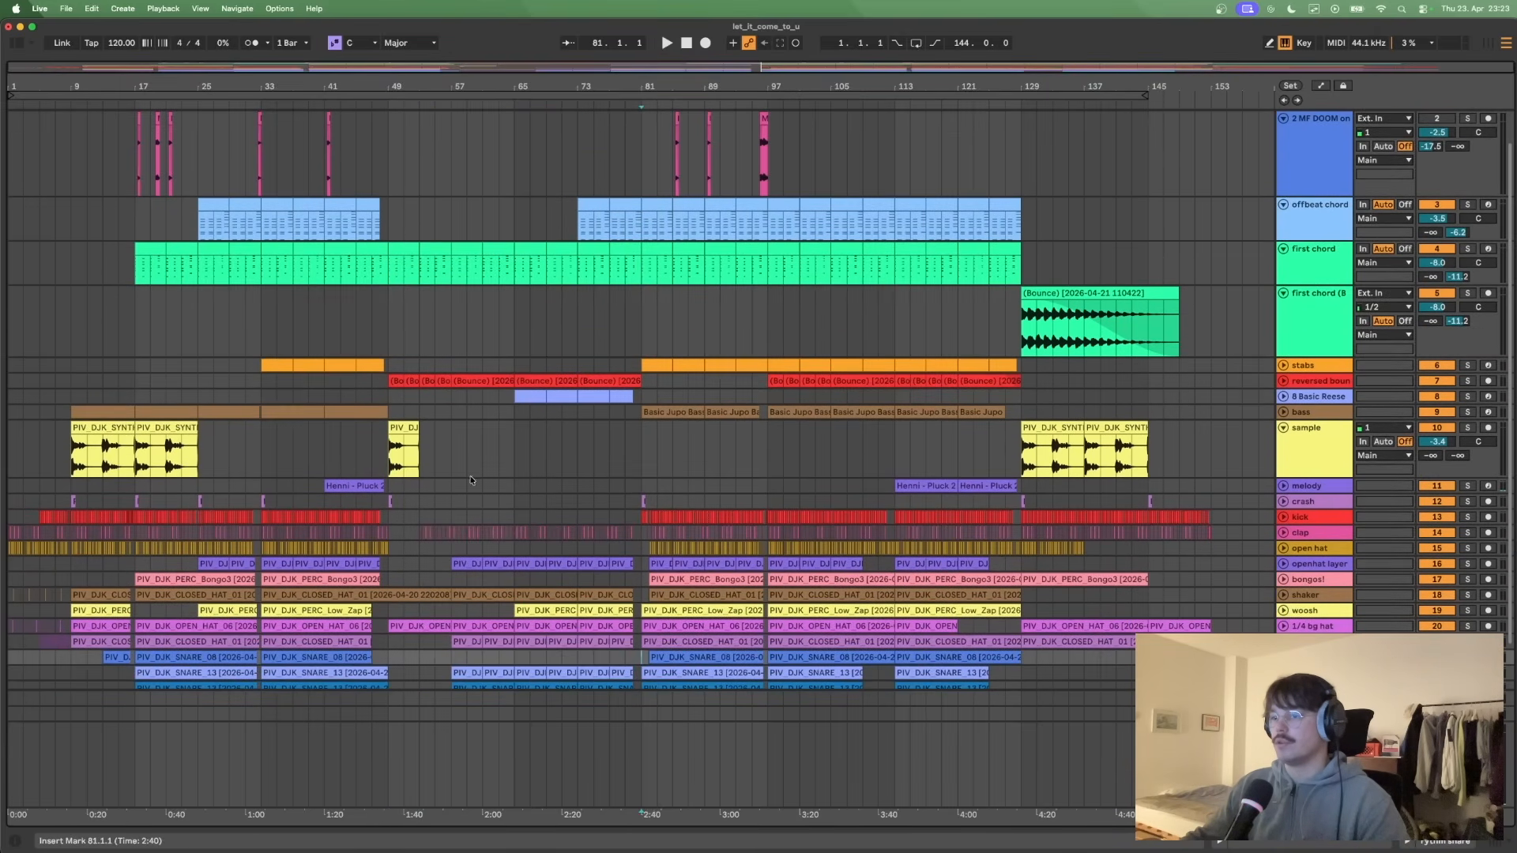
scroll(465, 506, down, 3)
scroll(545, 586, up, 3)
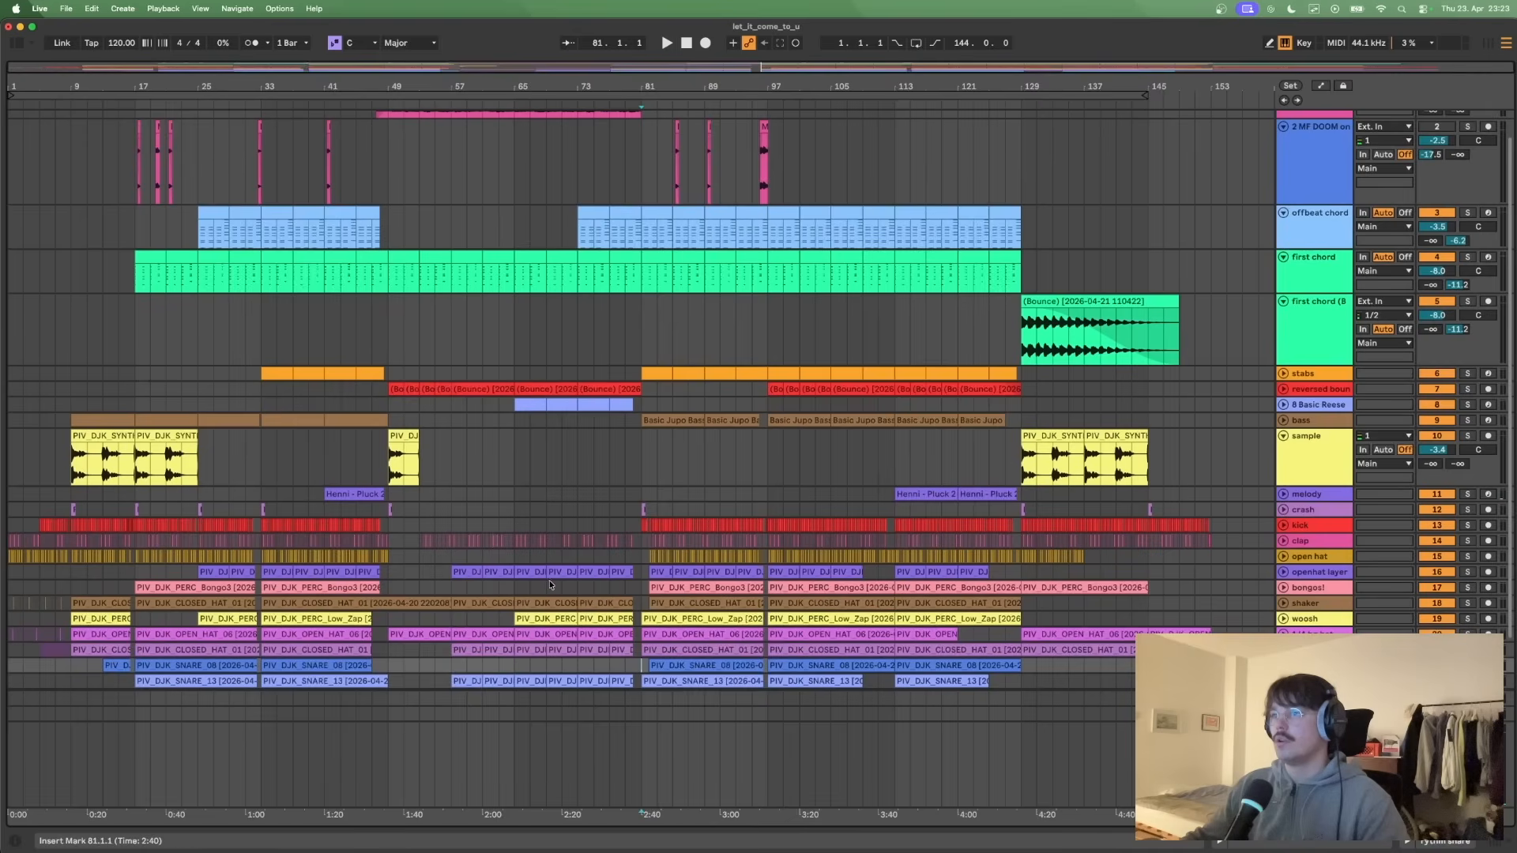
scroll(551, 585, up, 2)
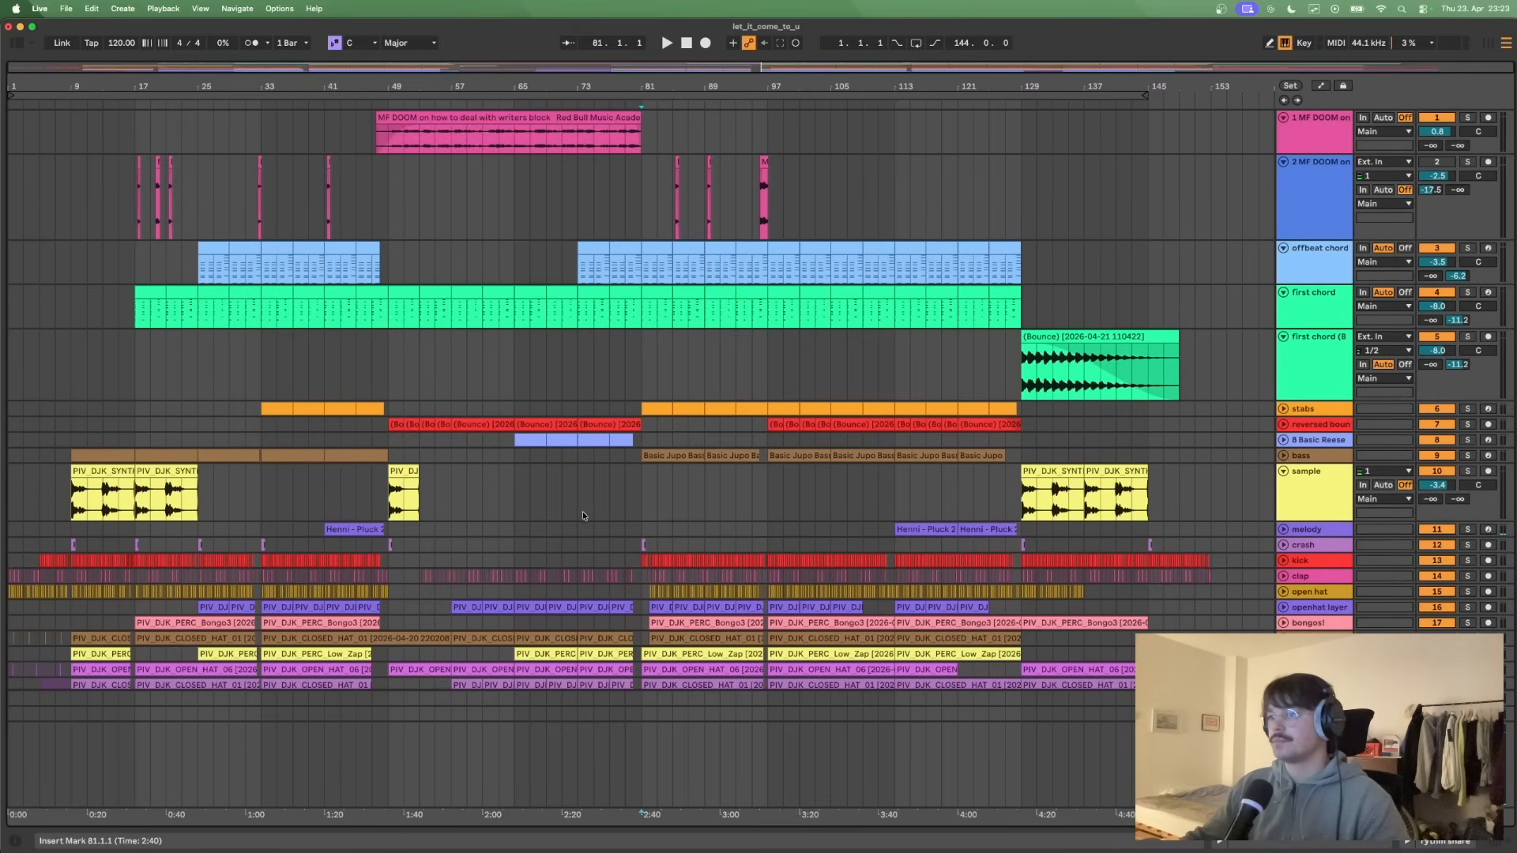
- Unfold the 8 Basic Reese track, highlight its clips across bars 65–81 and place the insert marker at bar 79
click(1284, 440)
drag(517, 452, 640, 454)
key(Right)
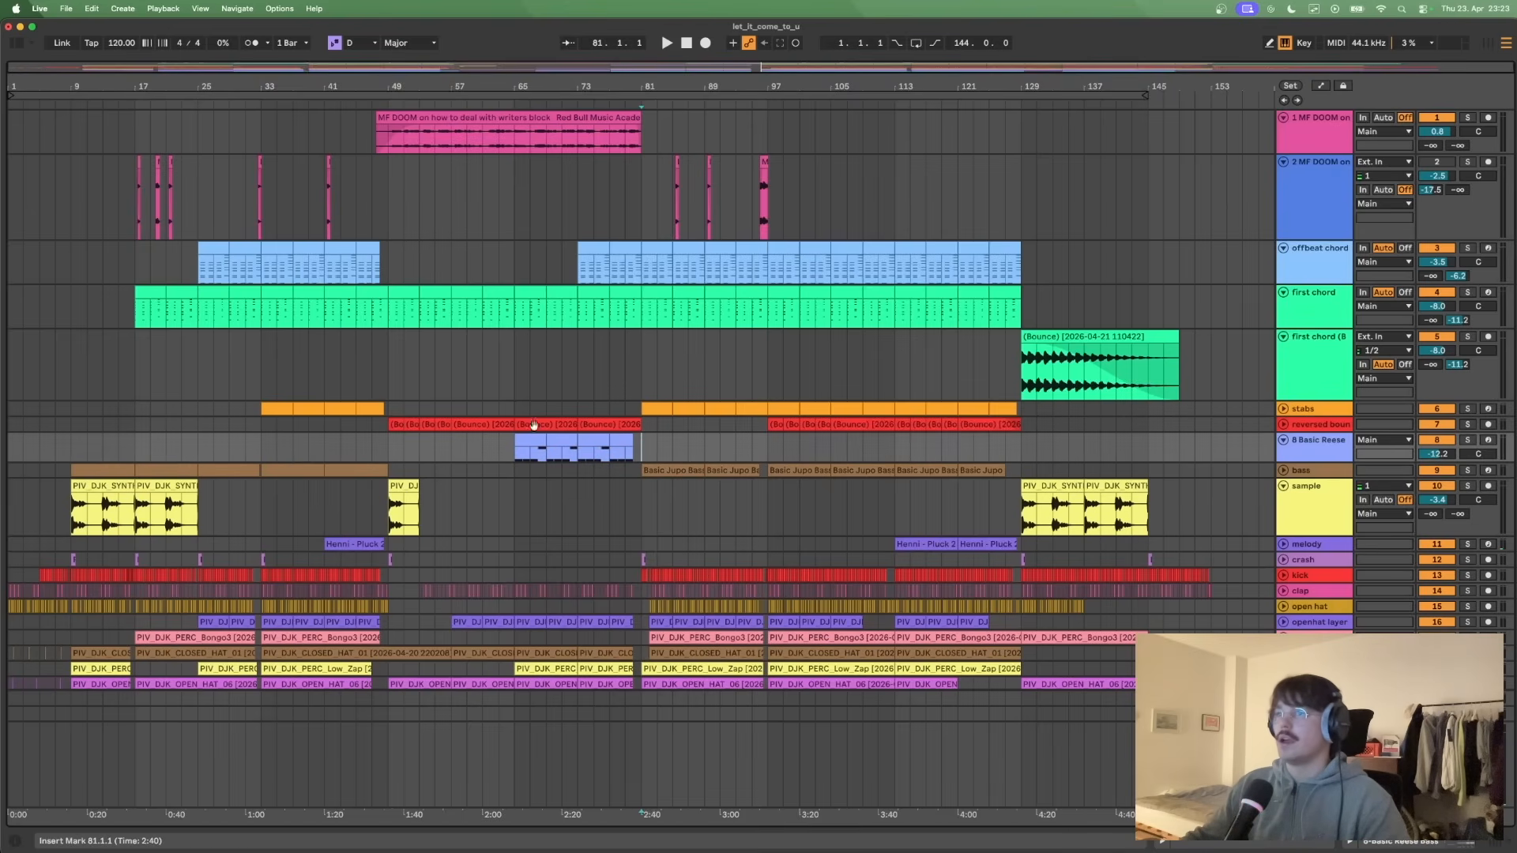
click(618, 367)
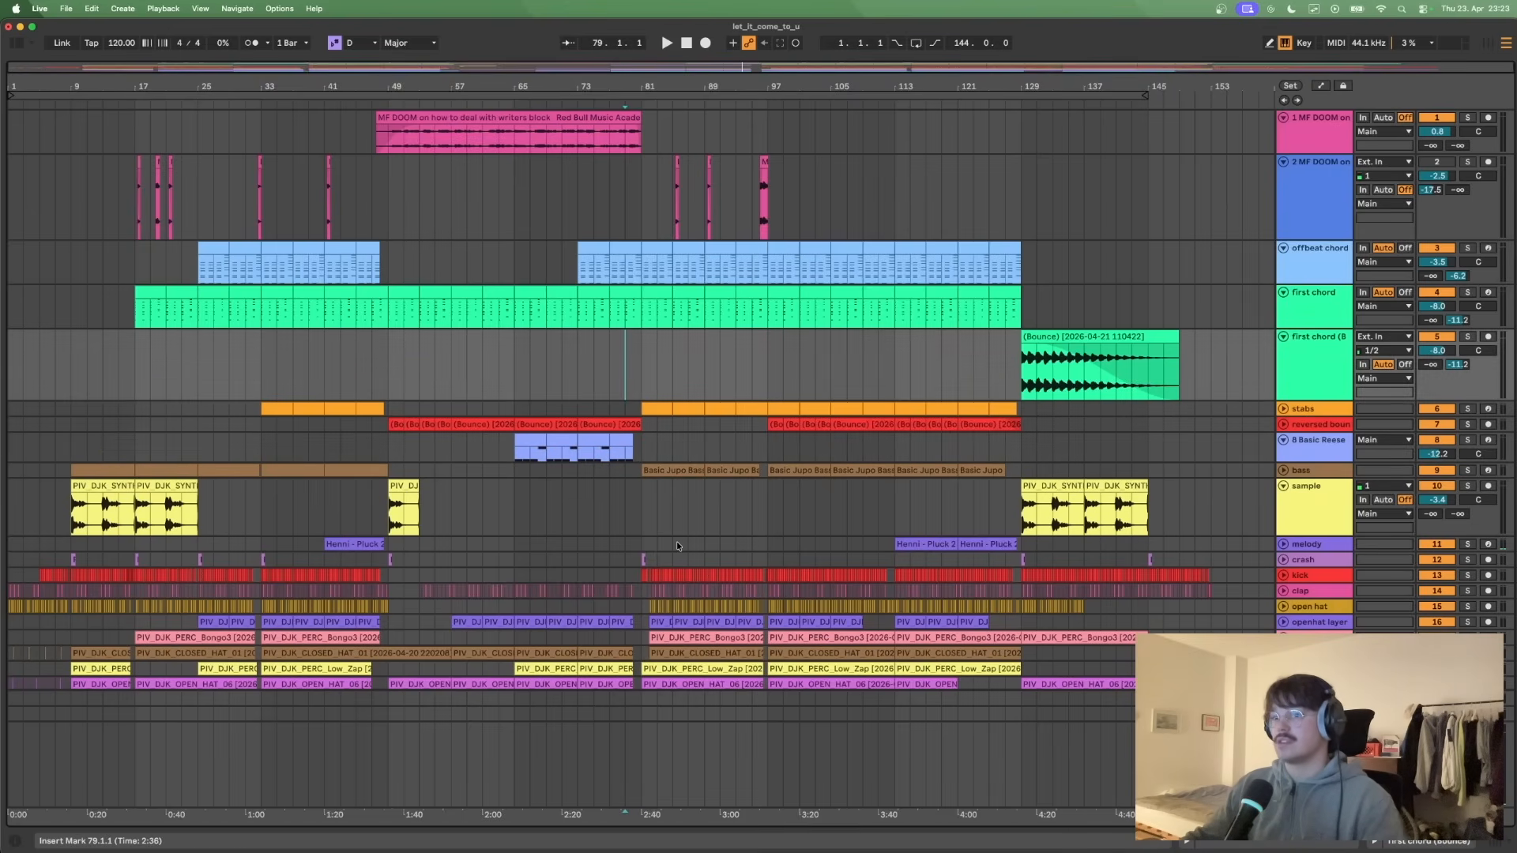
- Examine the kick pattern at the bar 81 transition up close, unfolding the kick track and folding it again
scroll(676, 540, up, 10)
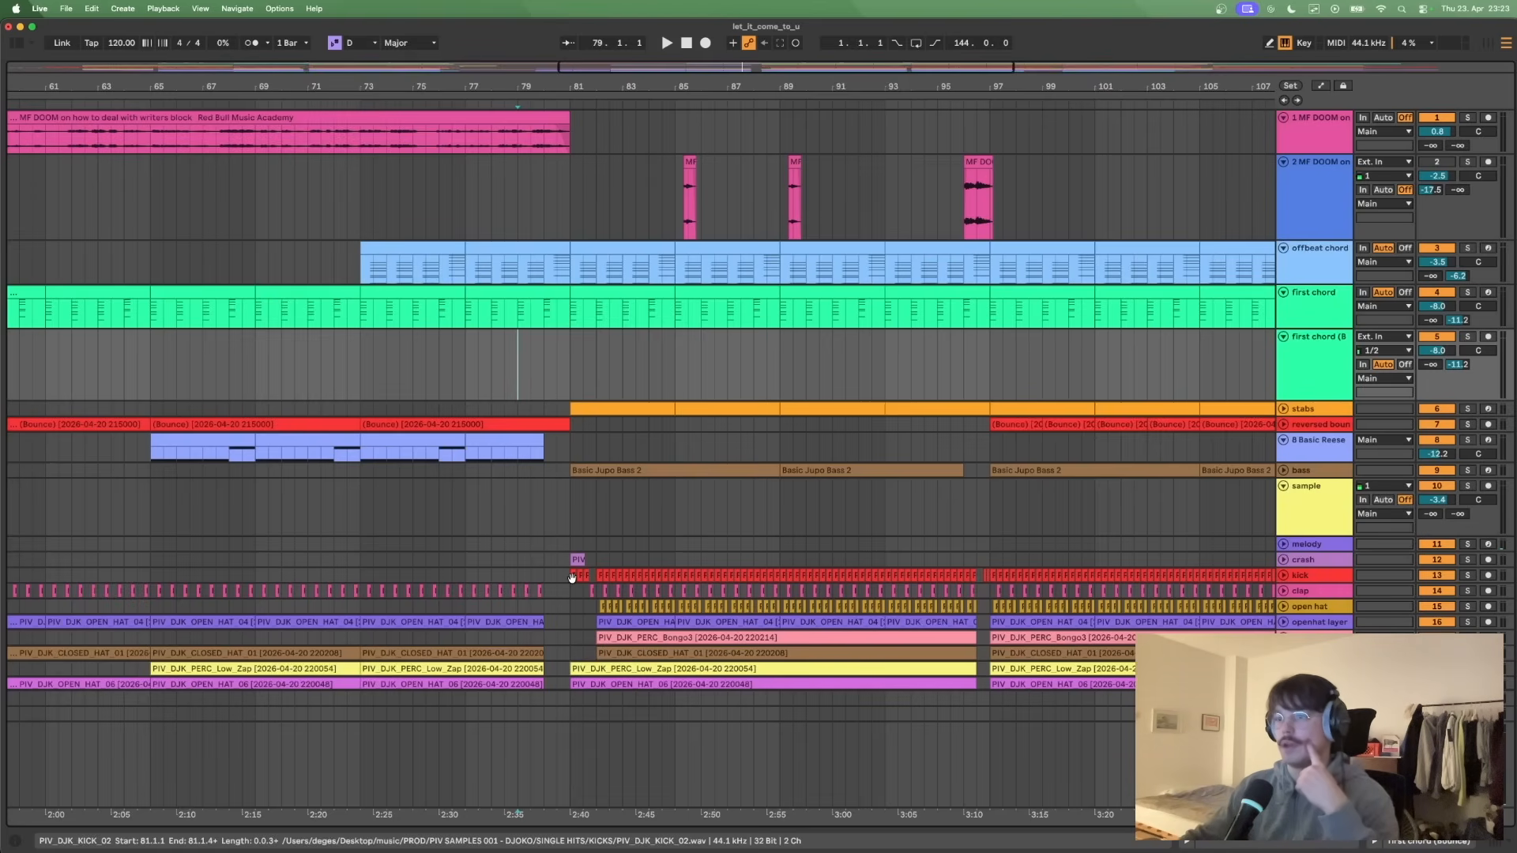
click(465, 528)
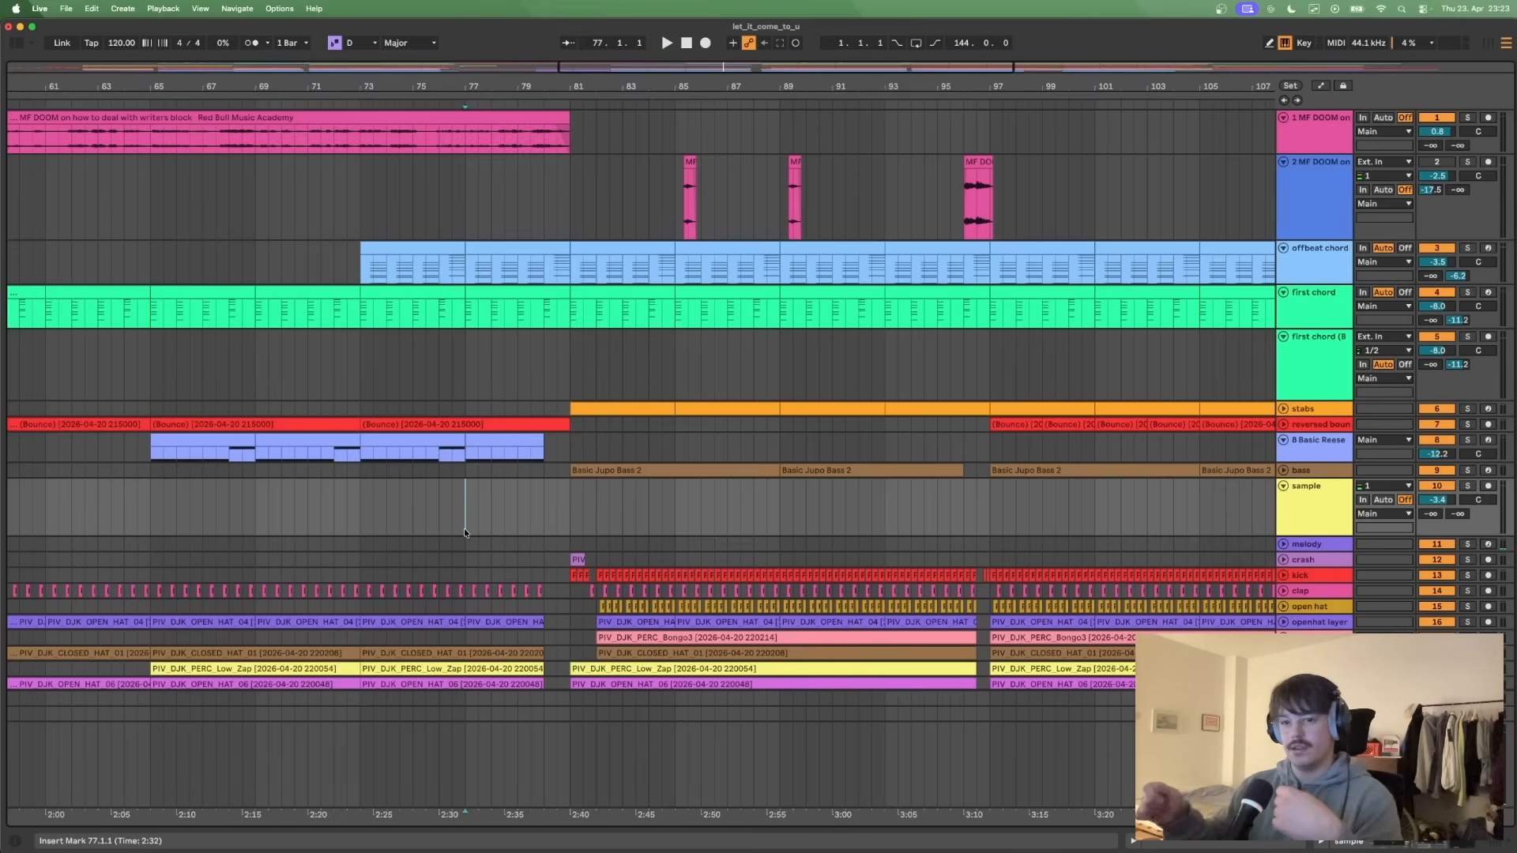
drag(600, 82, 624, 84)
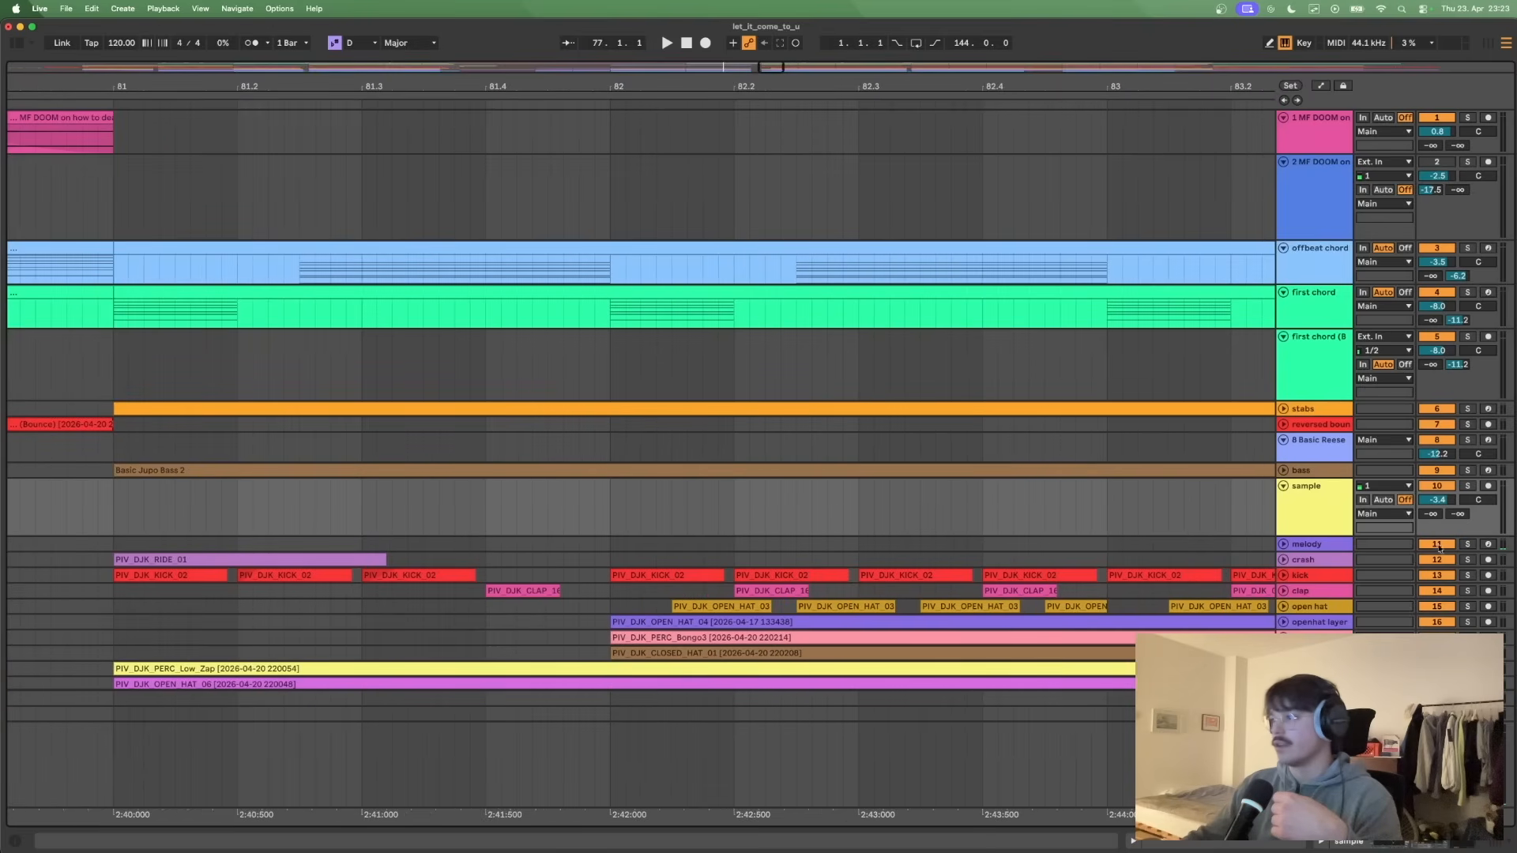
click(1284, 576)
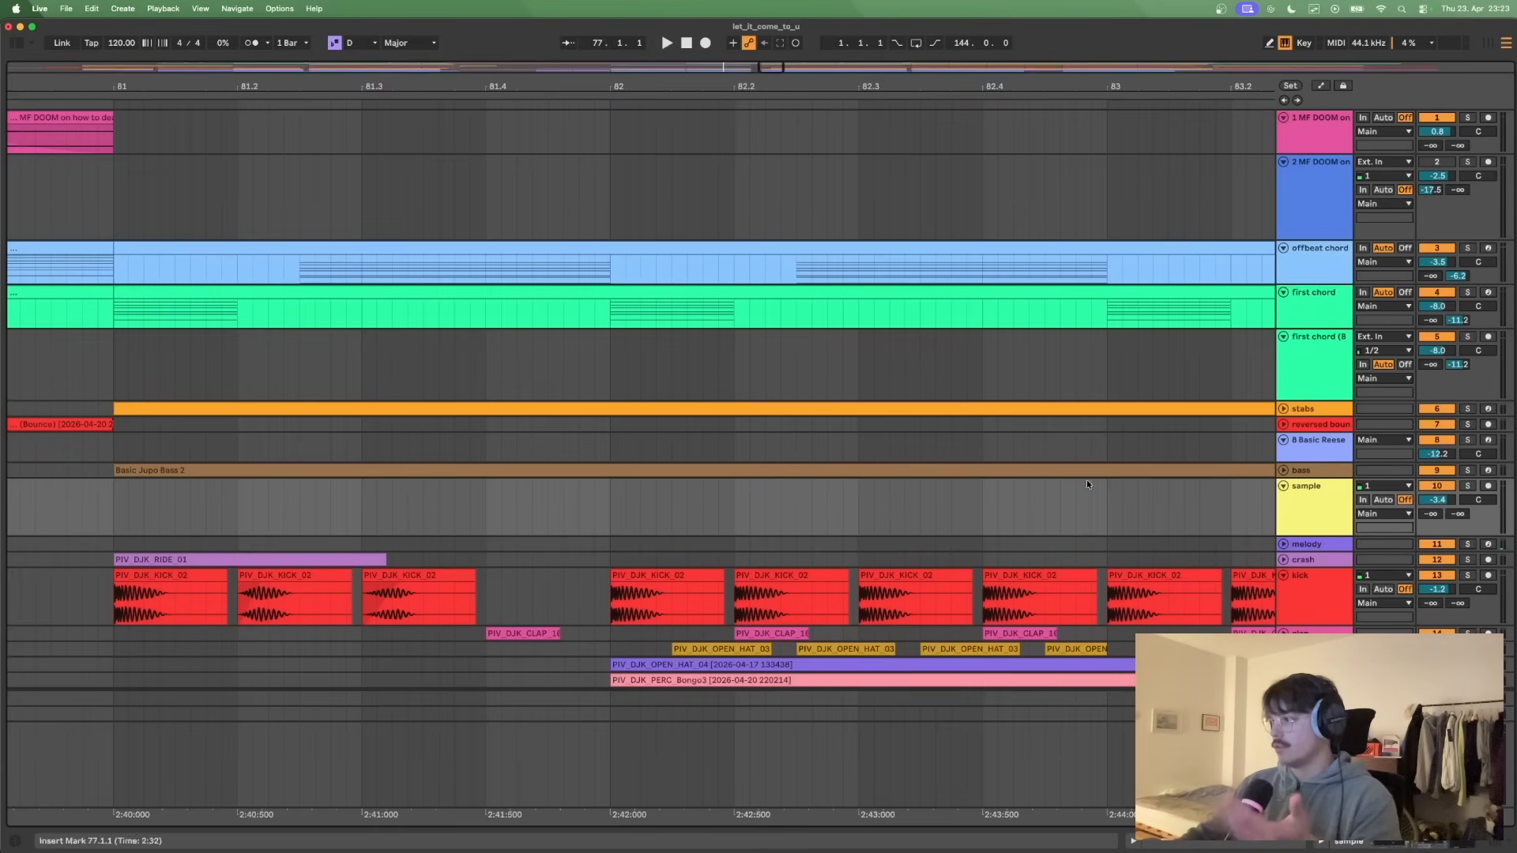
click(1285, 574)
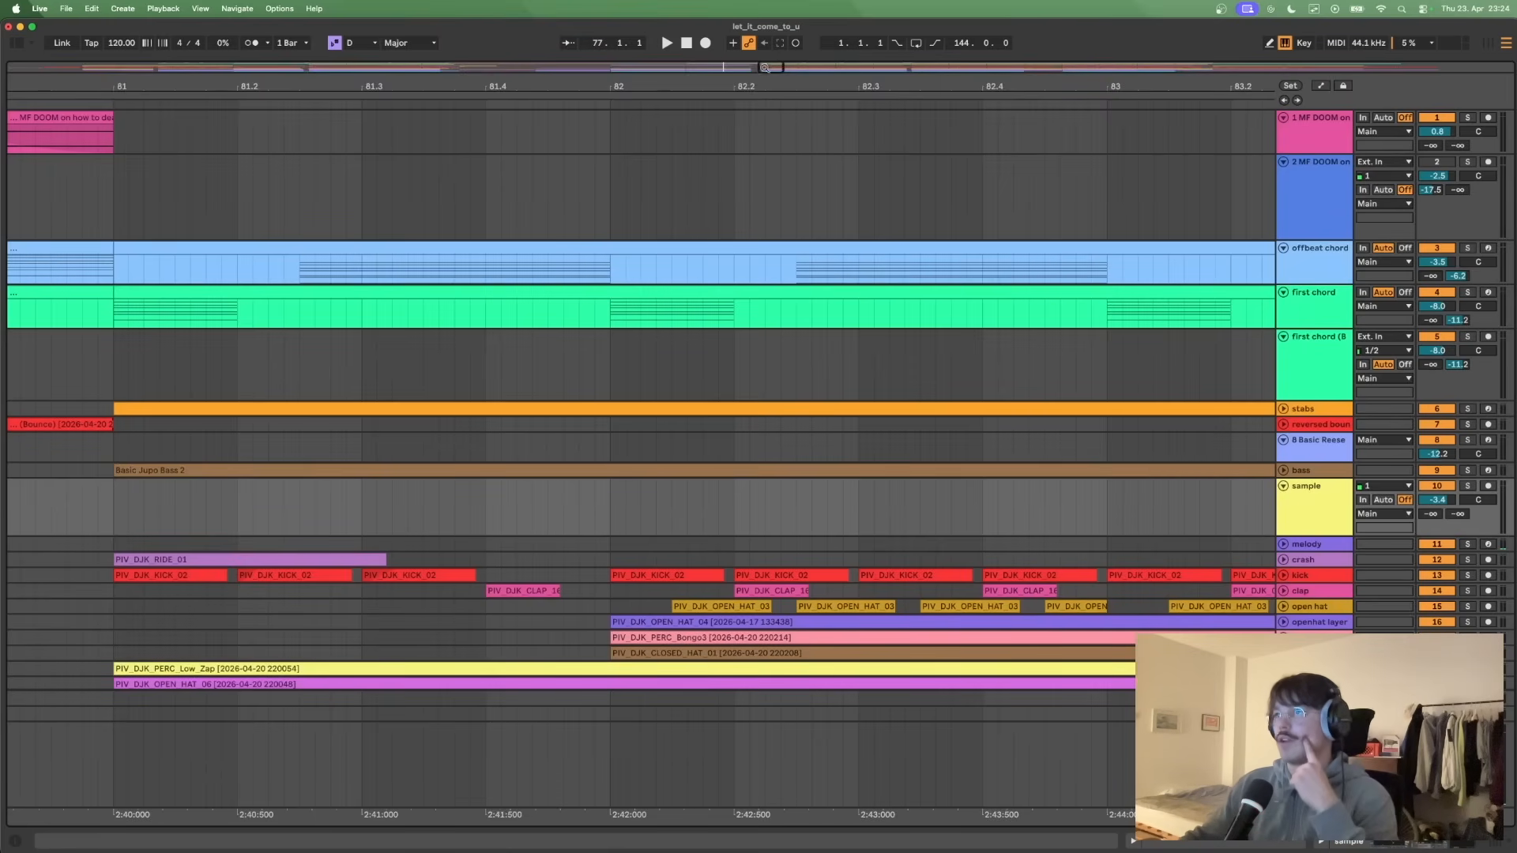
- Play the transition into the second main section from bar 79 to about bar 82 and look over the surrounding arrangement
drag(758, 66, 844, 68)
click(555, 380)
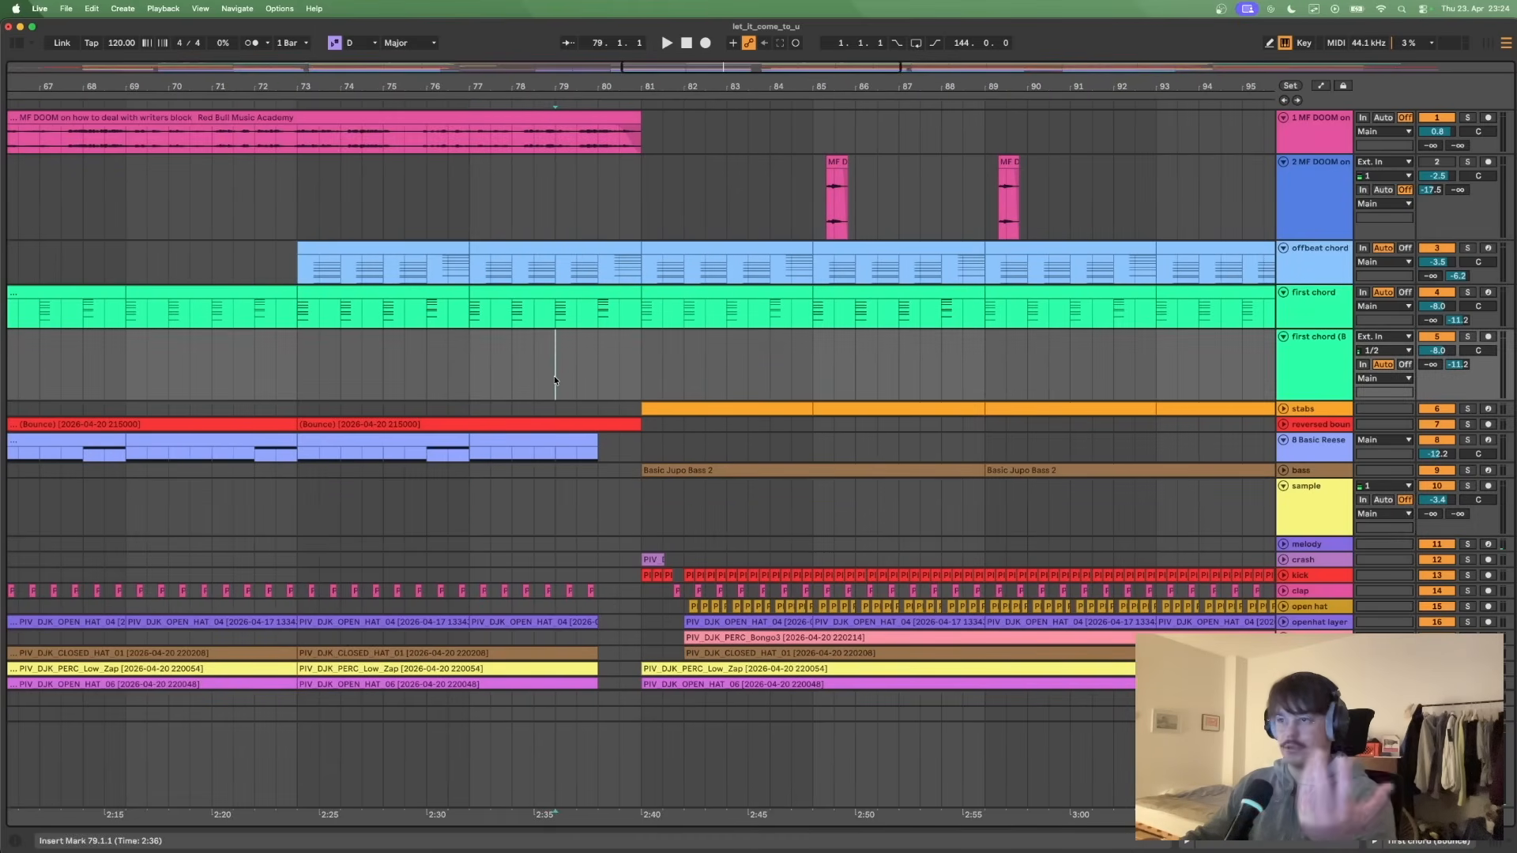
key(space)
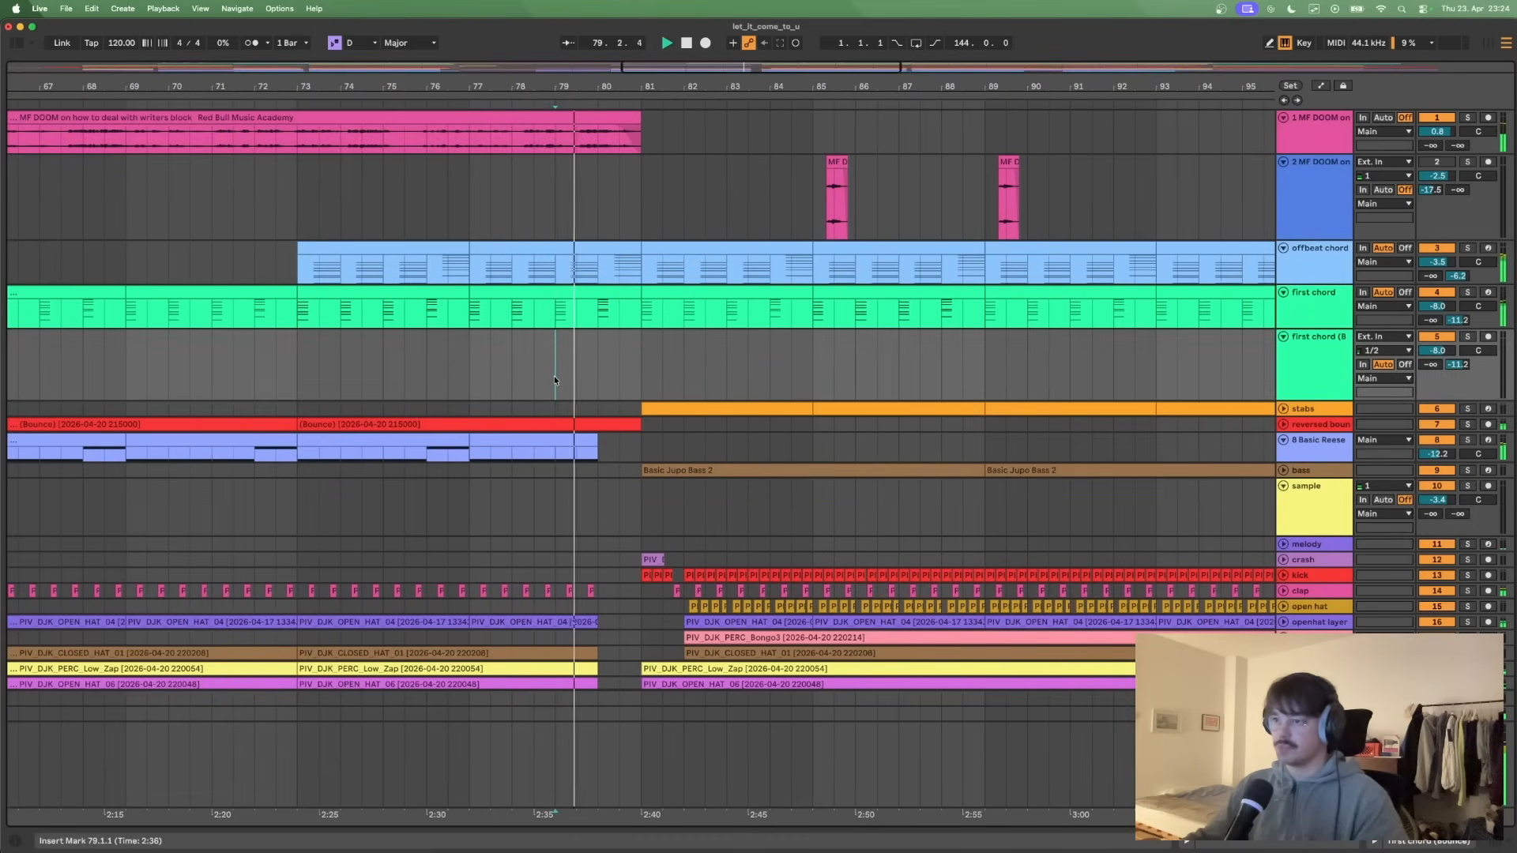
scroll(605, 372, down, 3)
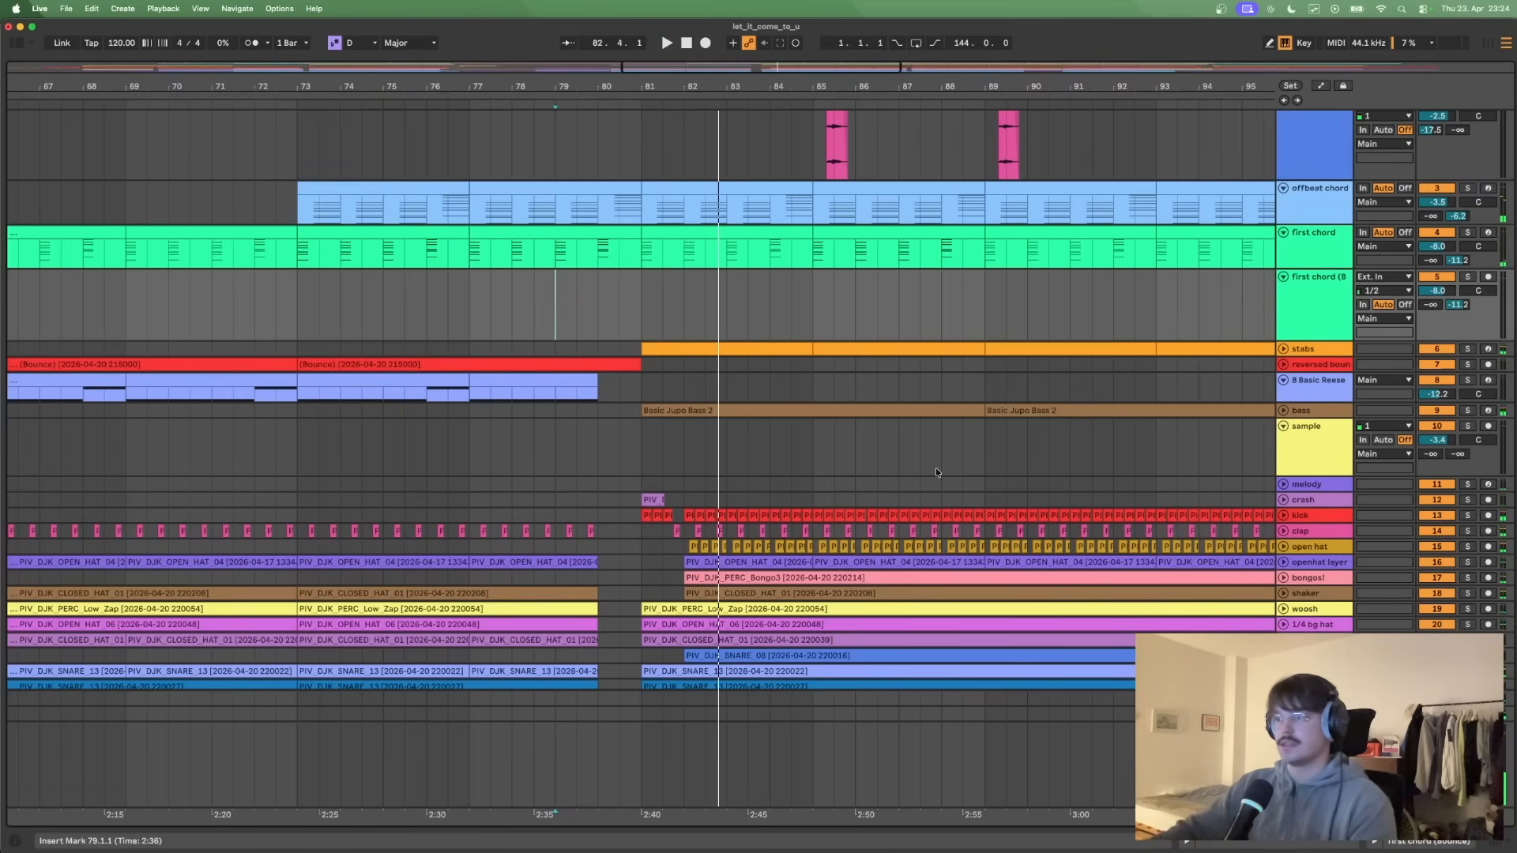
scroll(936, 472, down, 3)
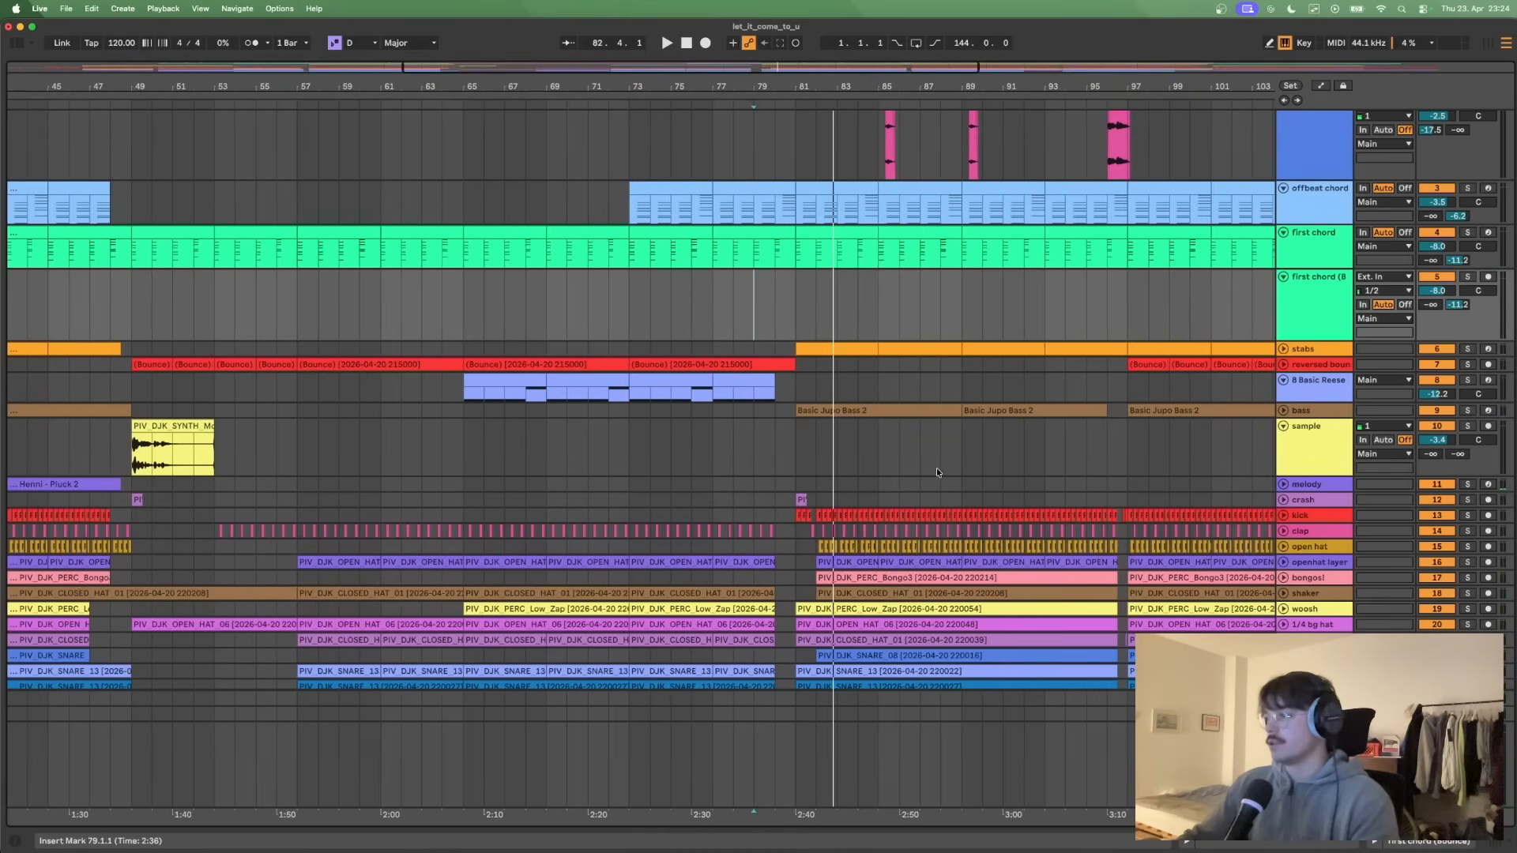
- Place the insert marker at bar 95 and play the transition through to about bar 97
scroll(936, 468, down, 2)
scroll(936, 468, right, 5)
click(919, 404)
key(space)
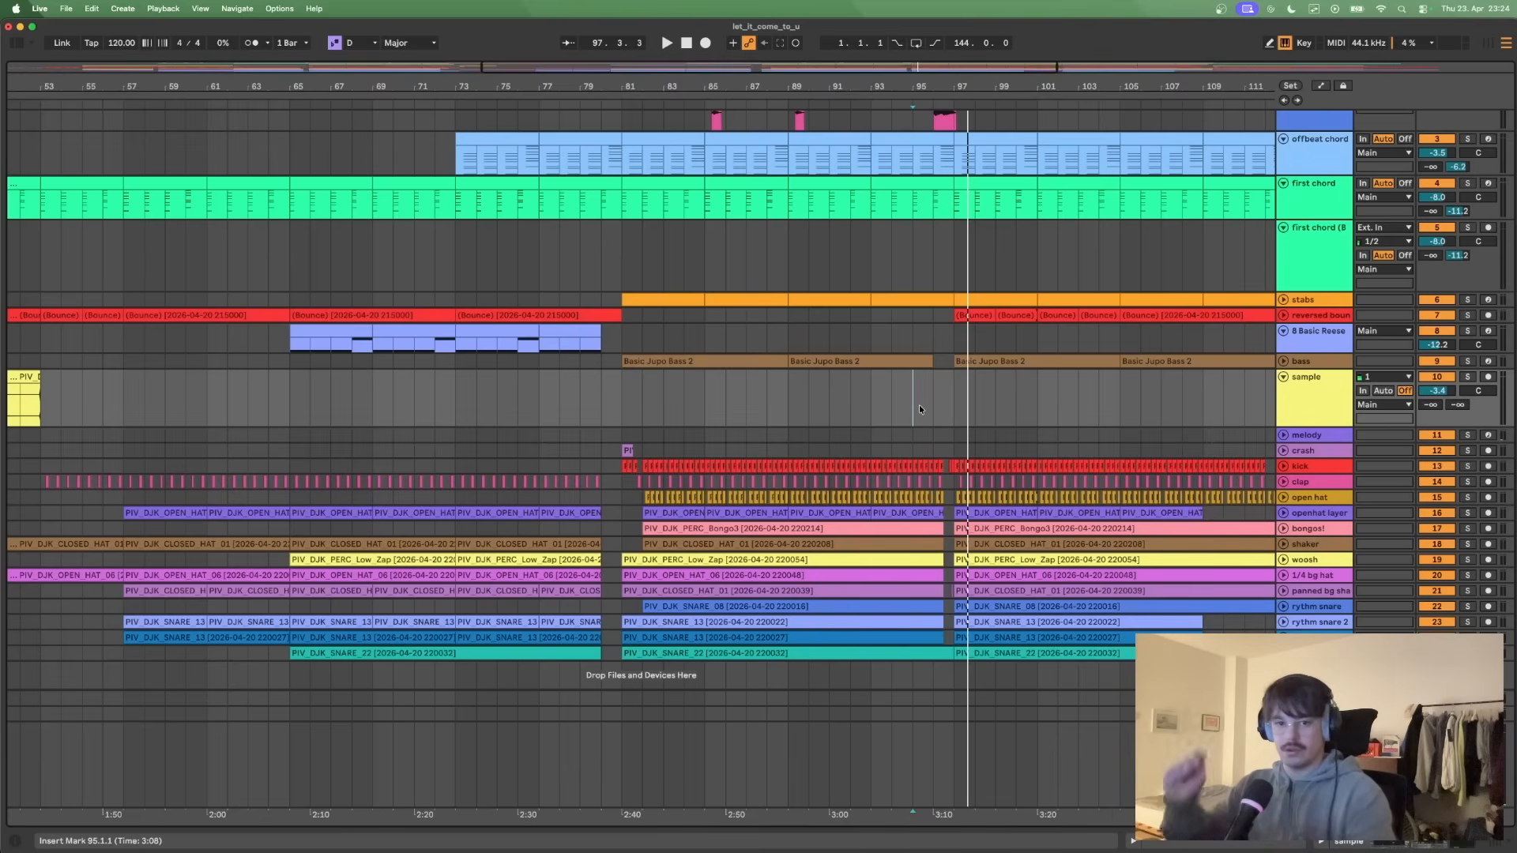
- Look over the rest of the second section and the outro, and place the insert marker at bar 129
scroll(1022, 420, up, 3)
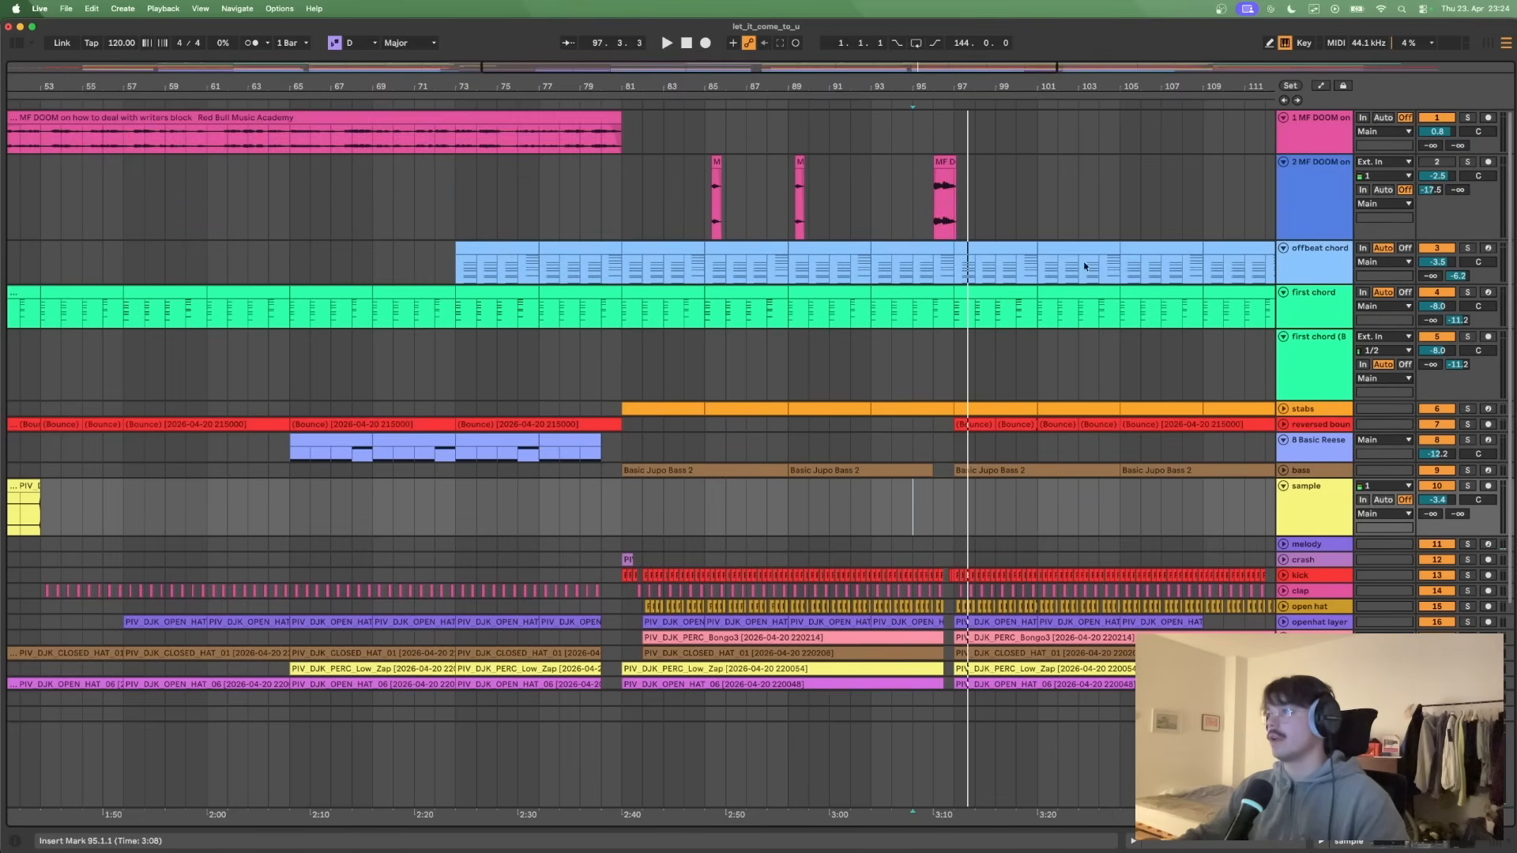
drag(1056, 69, 1285, 70)
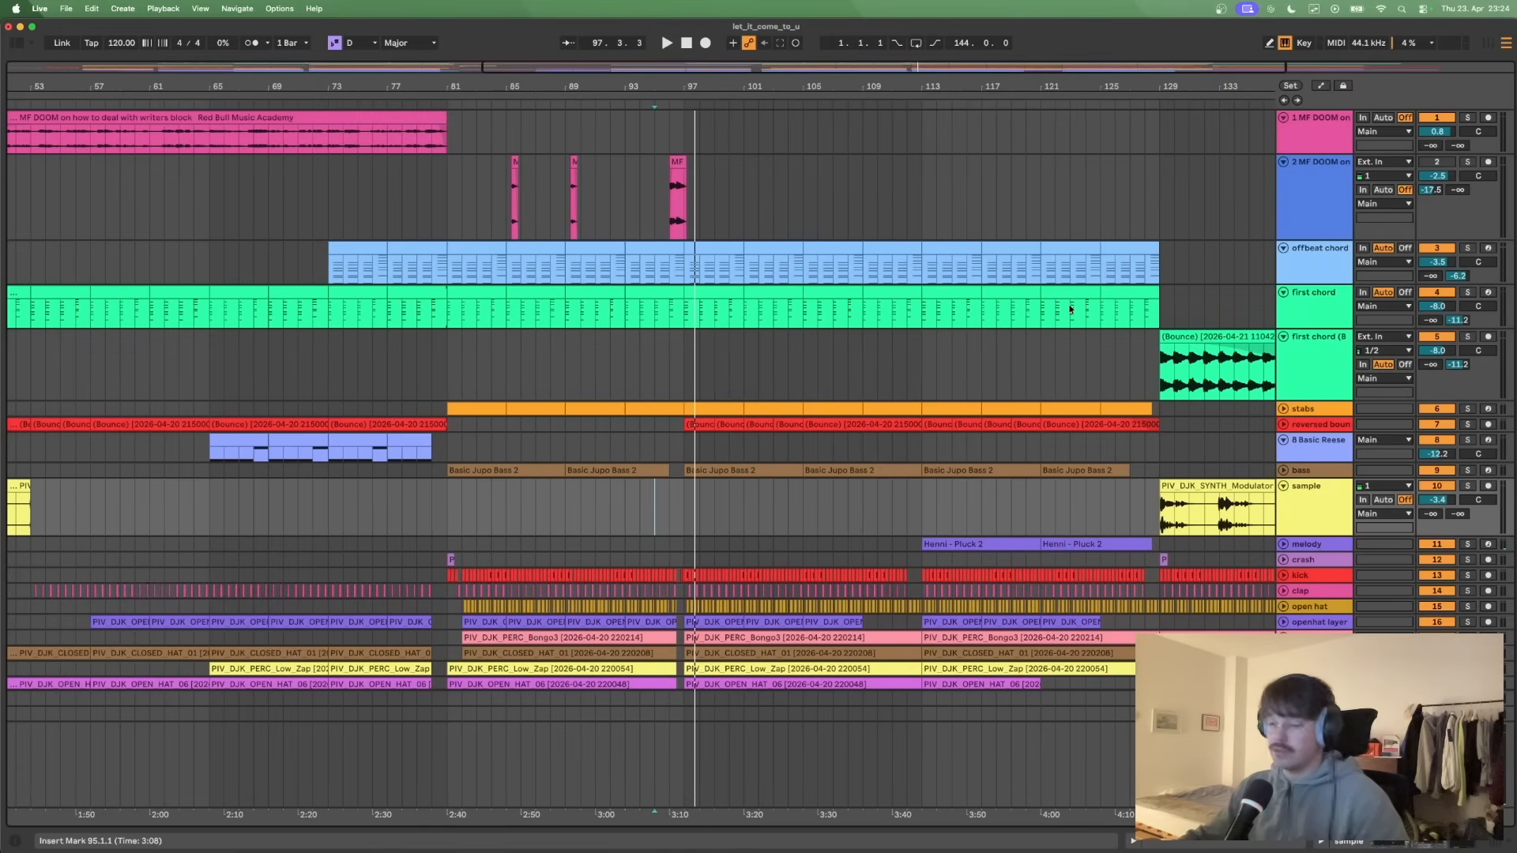
scroll(1074, 281, right, 10)
scroll(1075, 281, down, 2)
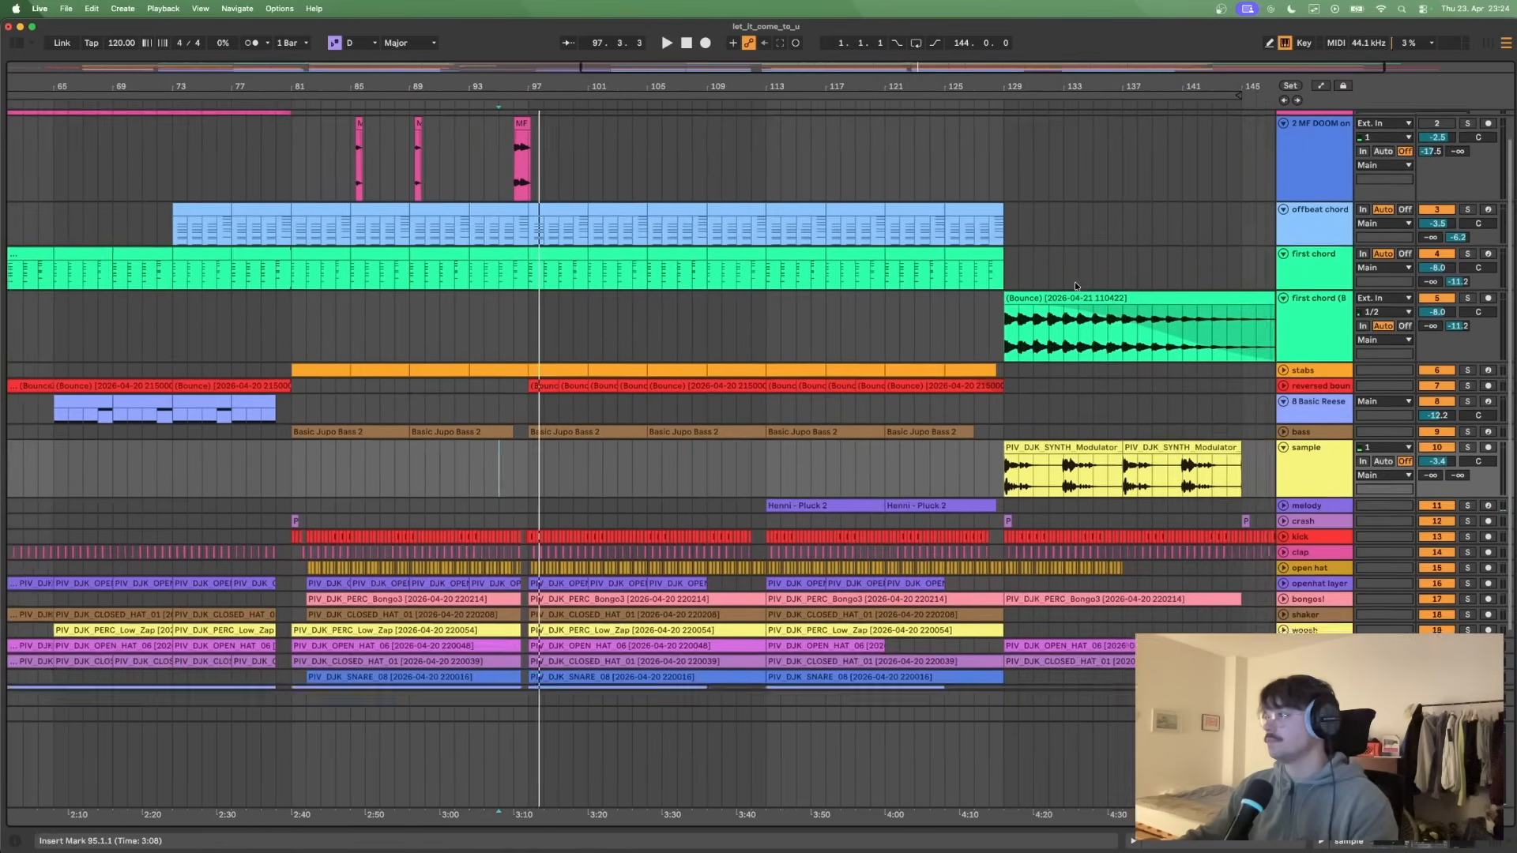
click(797, 144)
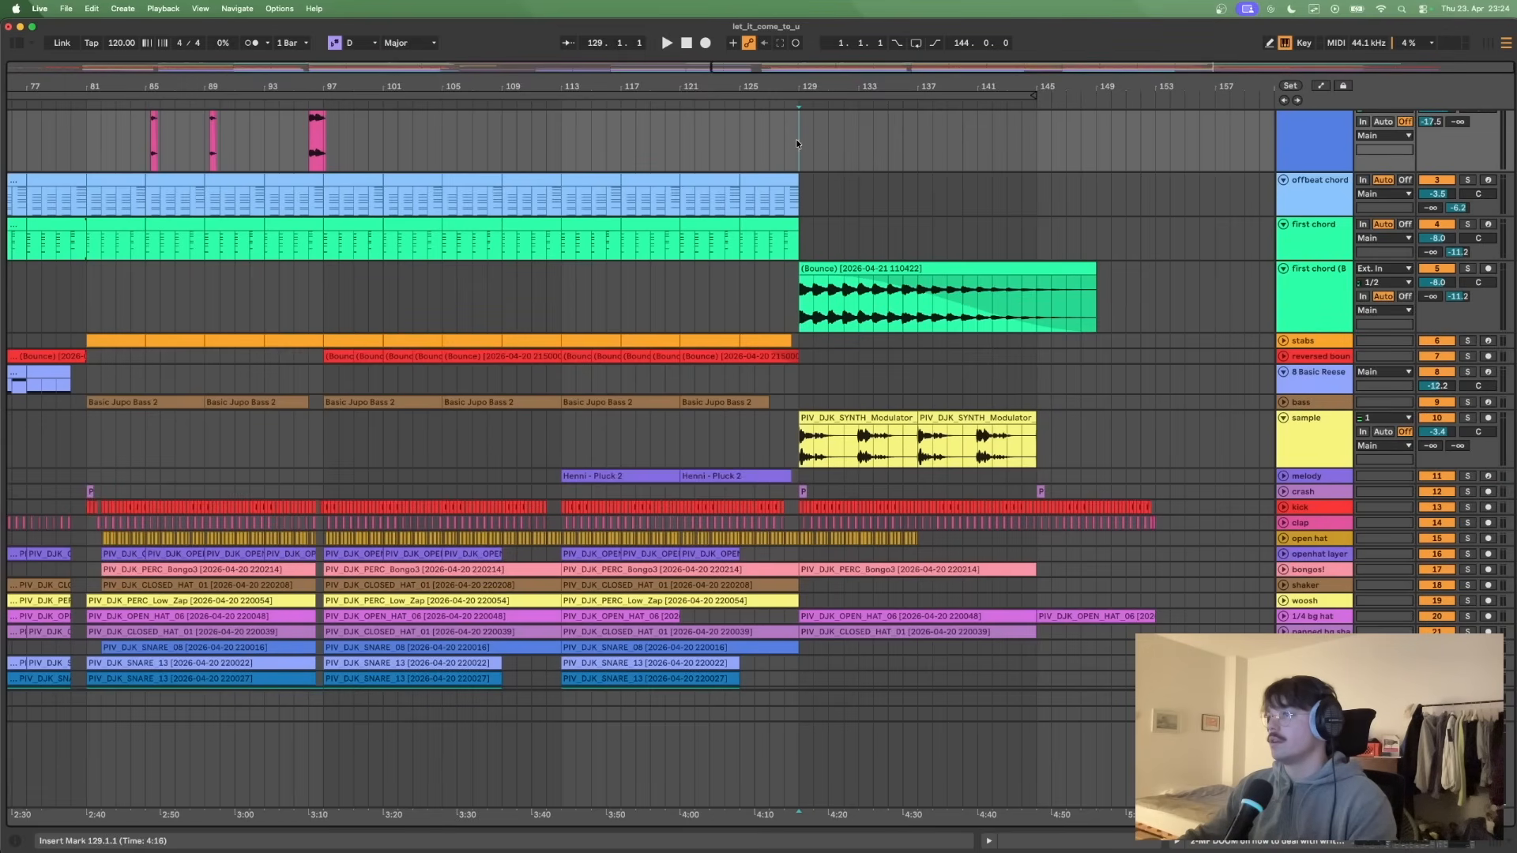
- Highlight the bounced first chord clip across bars 129–149 and return the insert marker to bar 129
click(862, 267)
click(754, 225)
click(822, 269)
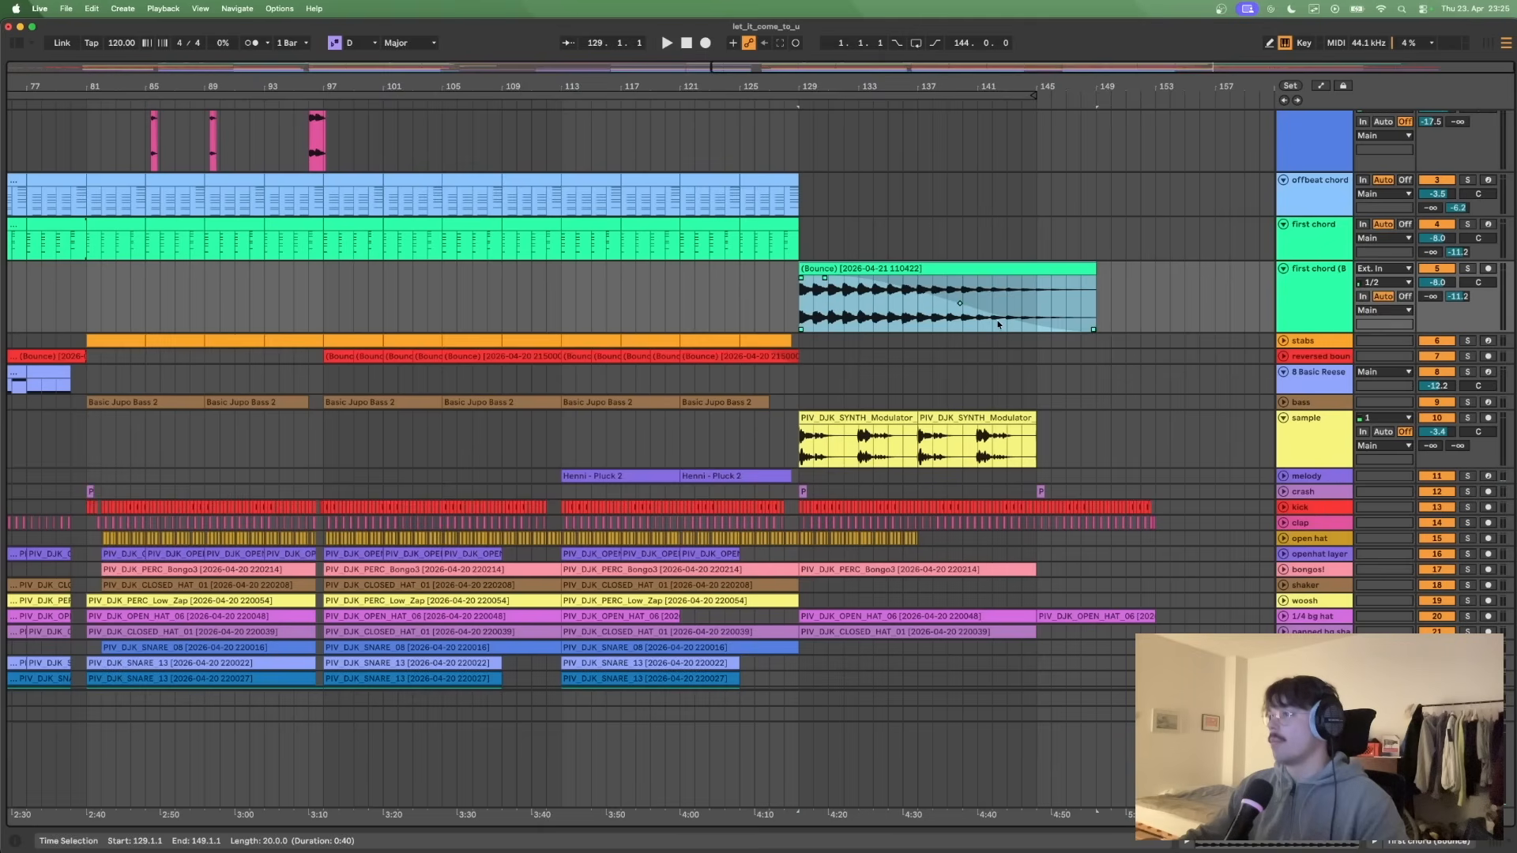
click(801, 253)
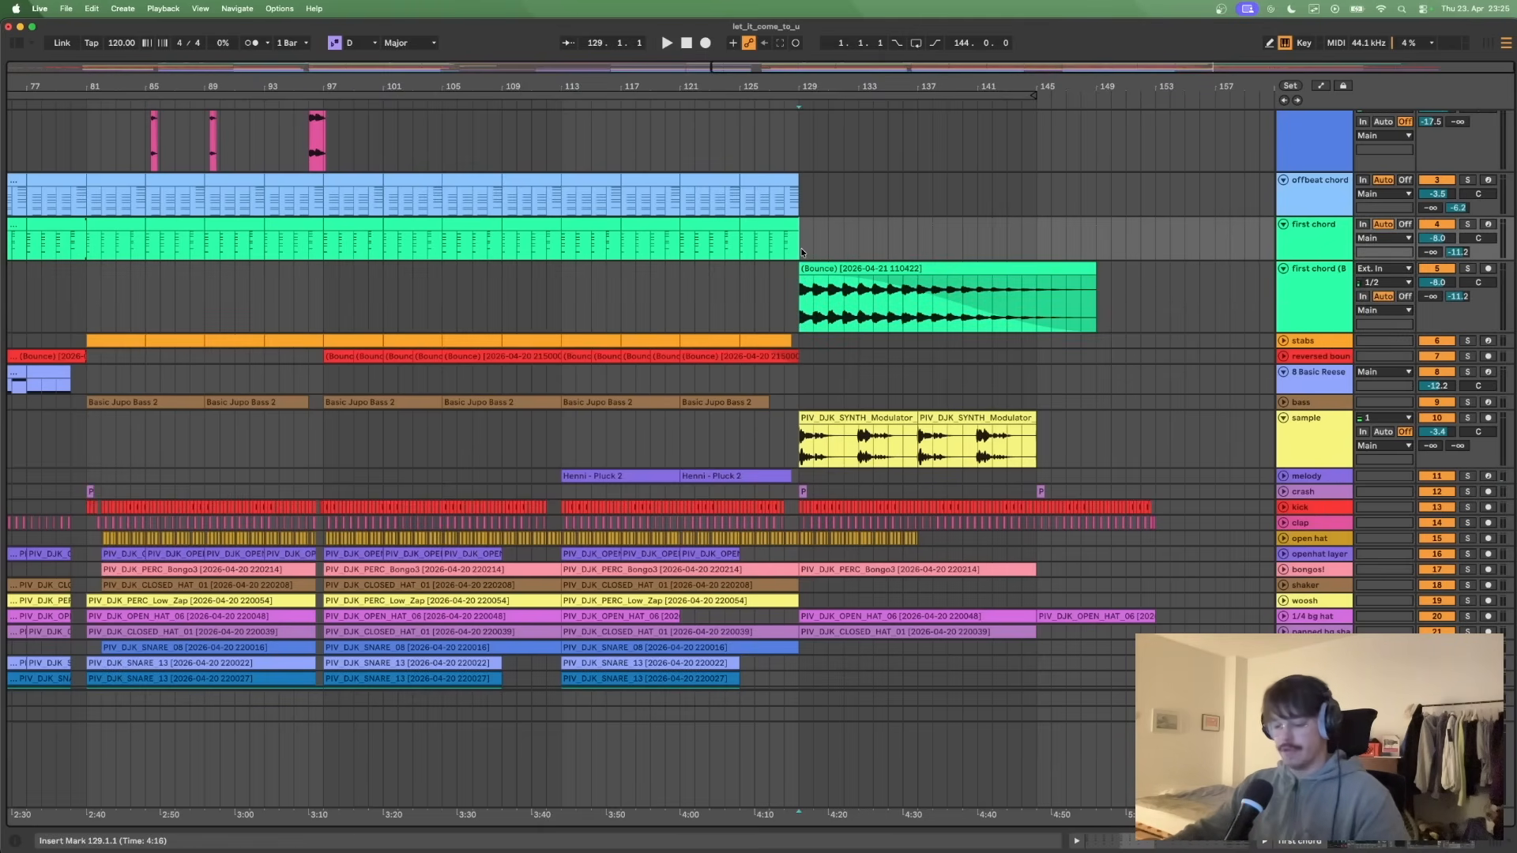
- Play the outro from bar 129, skipping ahead to bar 142 and listening to about bar 145
key(space)
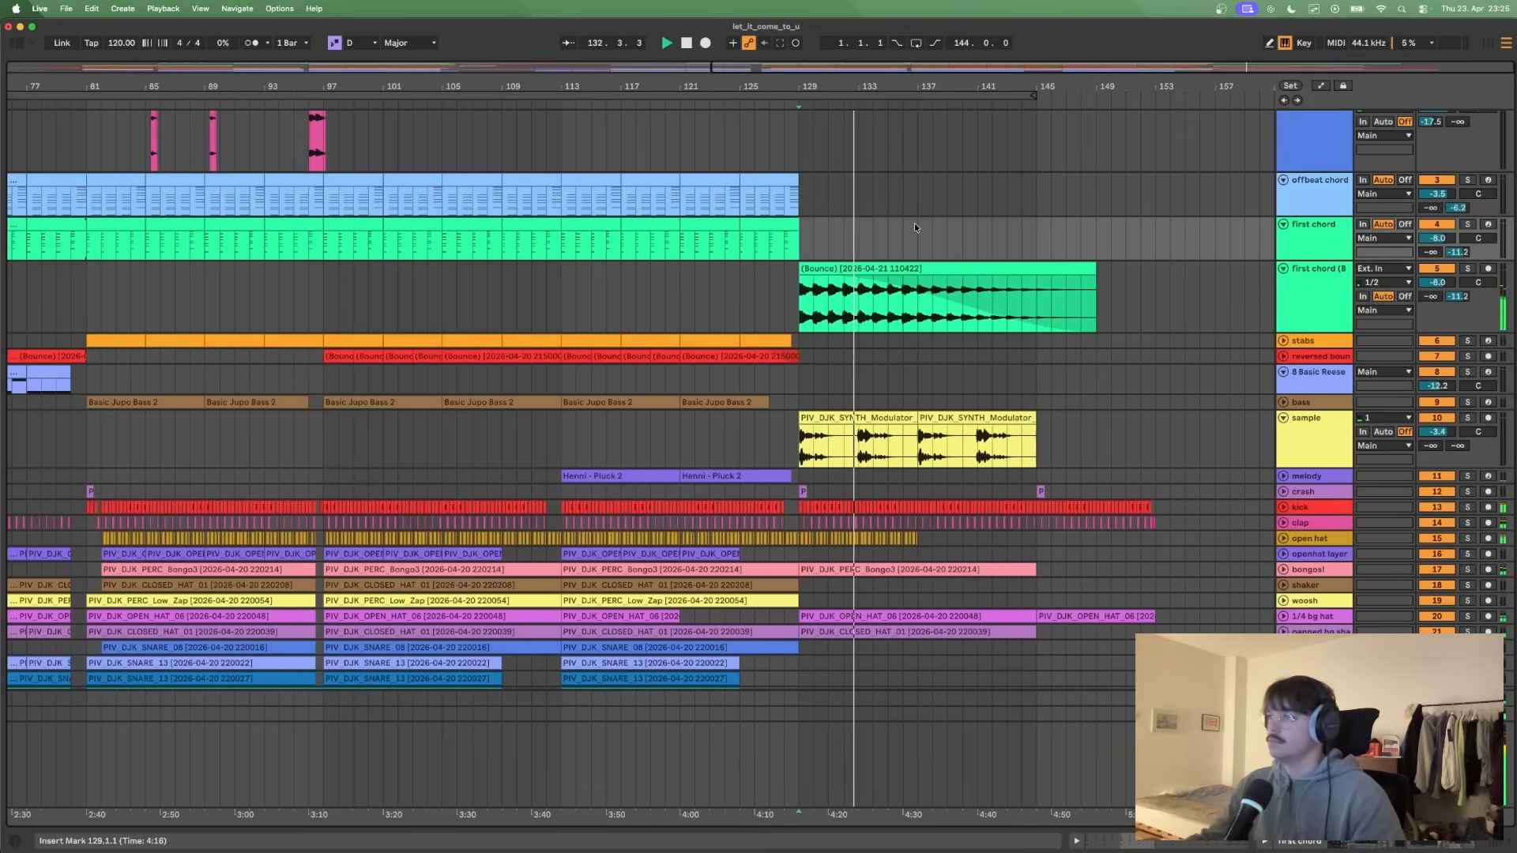
click(932, 239)
click(986, 230)
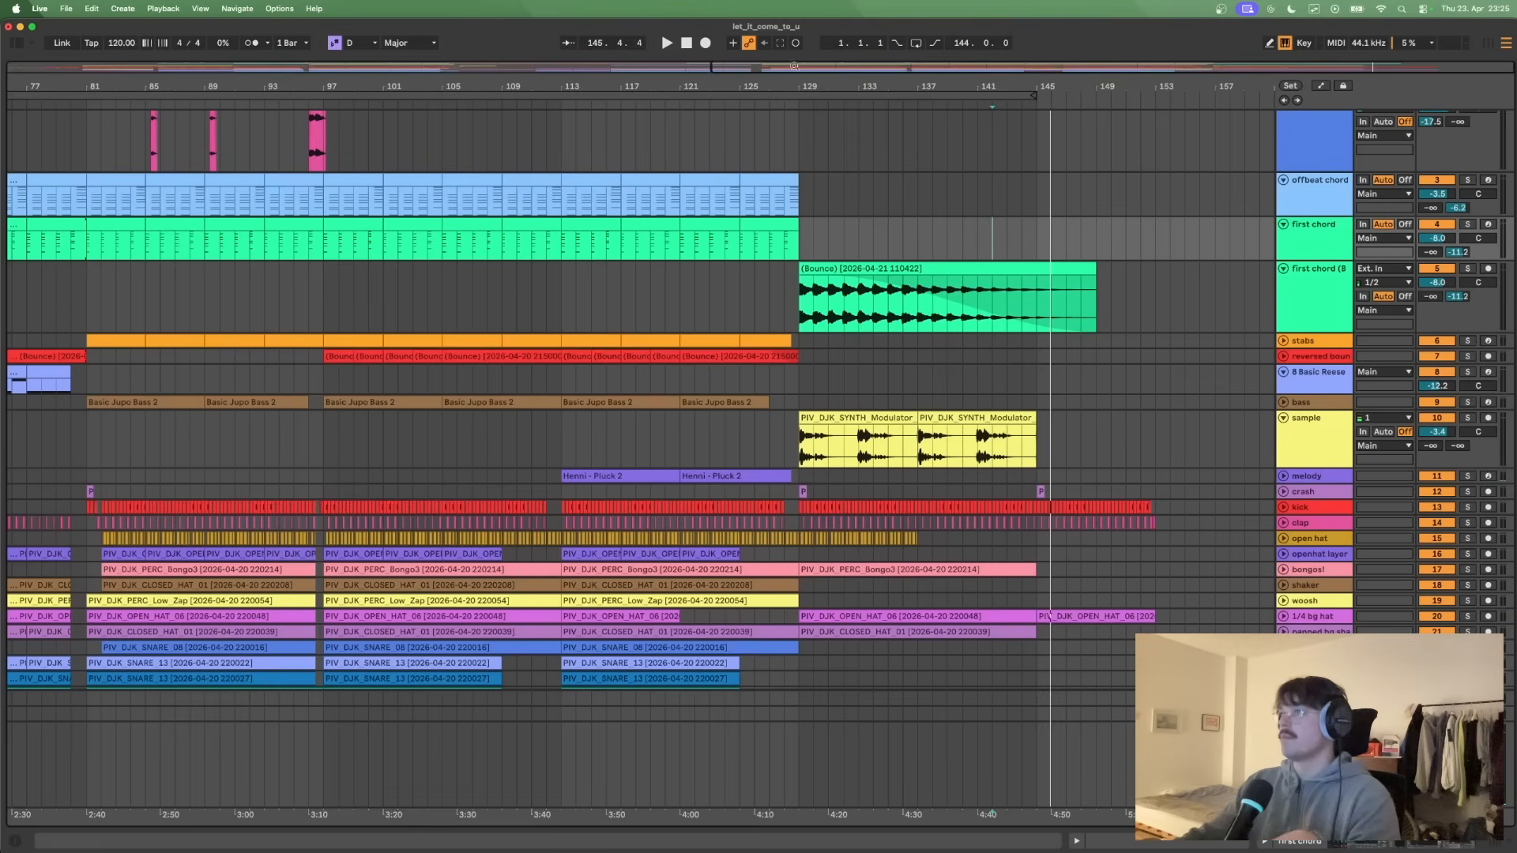
- Look over the full arrangement from bar 1 to the end across all tracks
drag(712, 65, 2, 4)
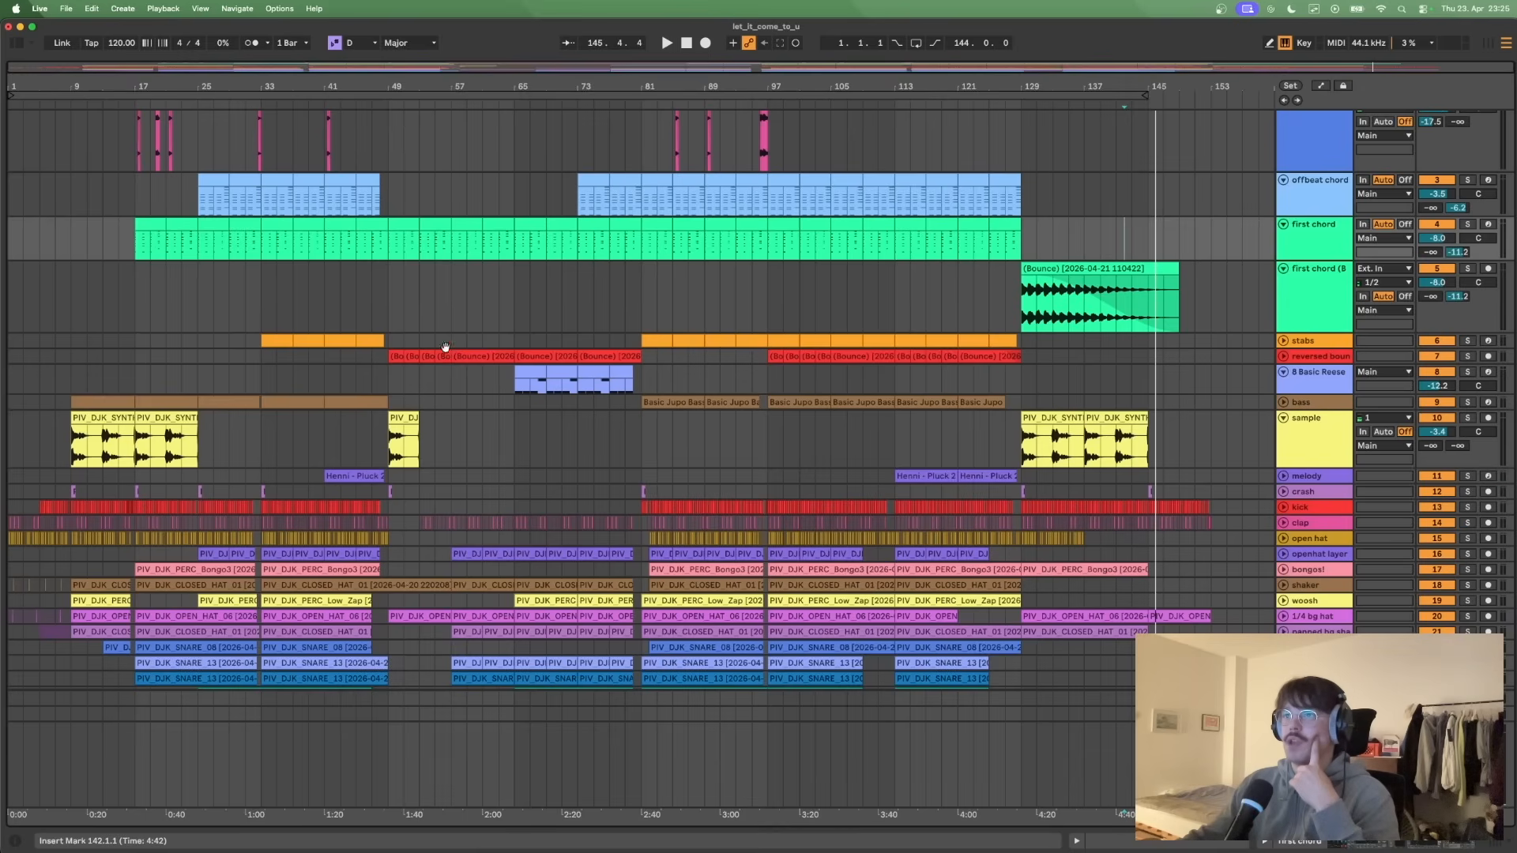
scroll(445, 351, up, 3)
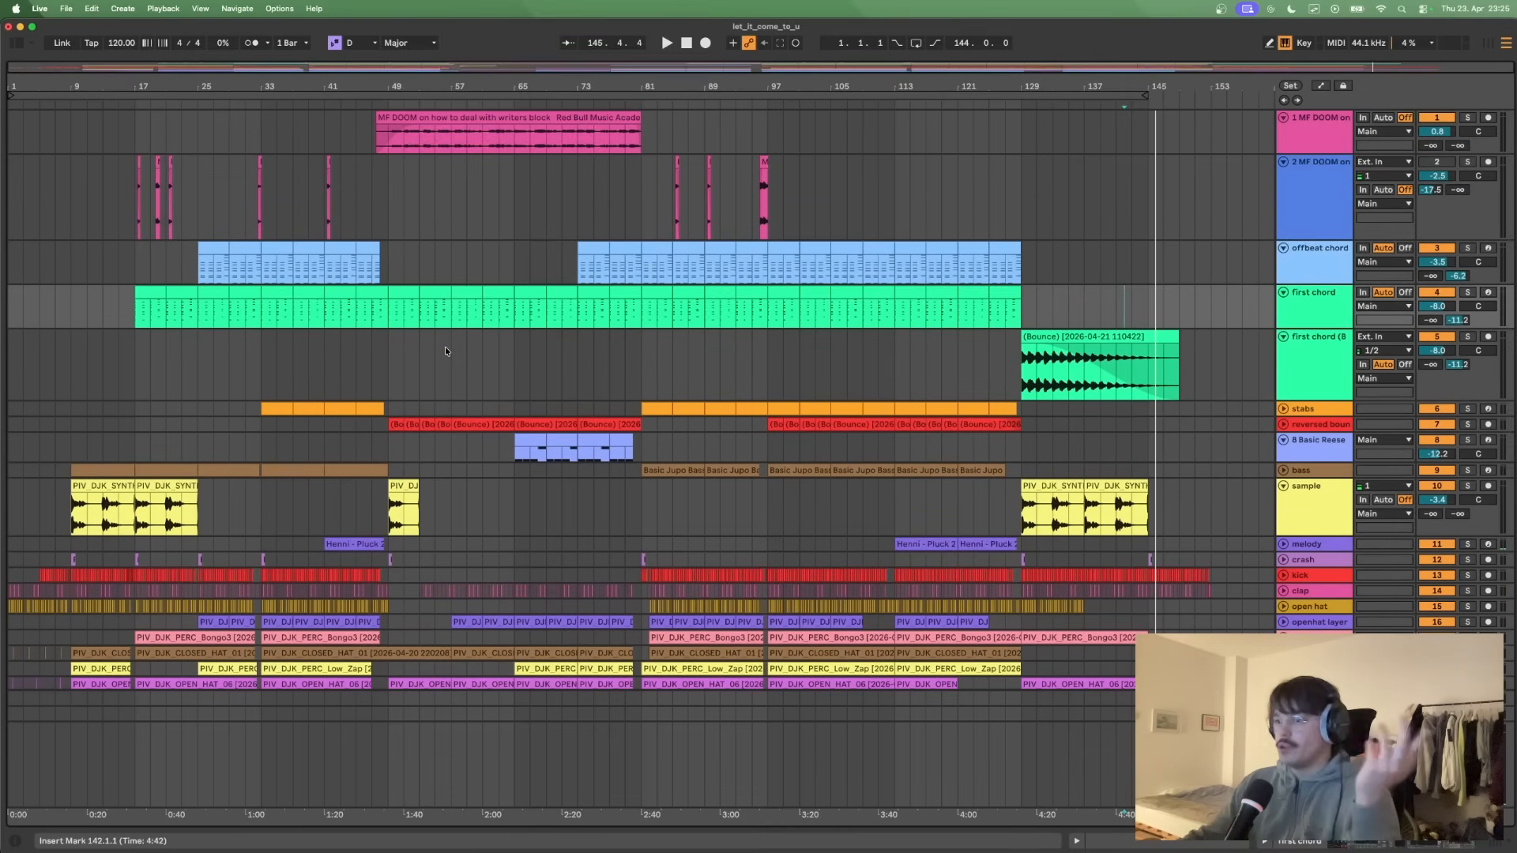
scroll(445, 350, down, 5)
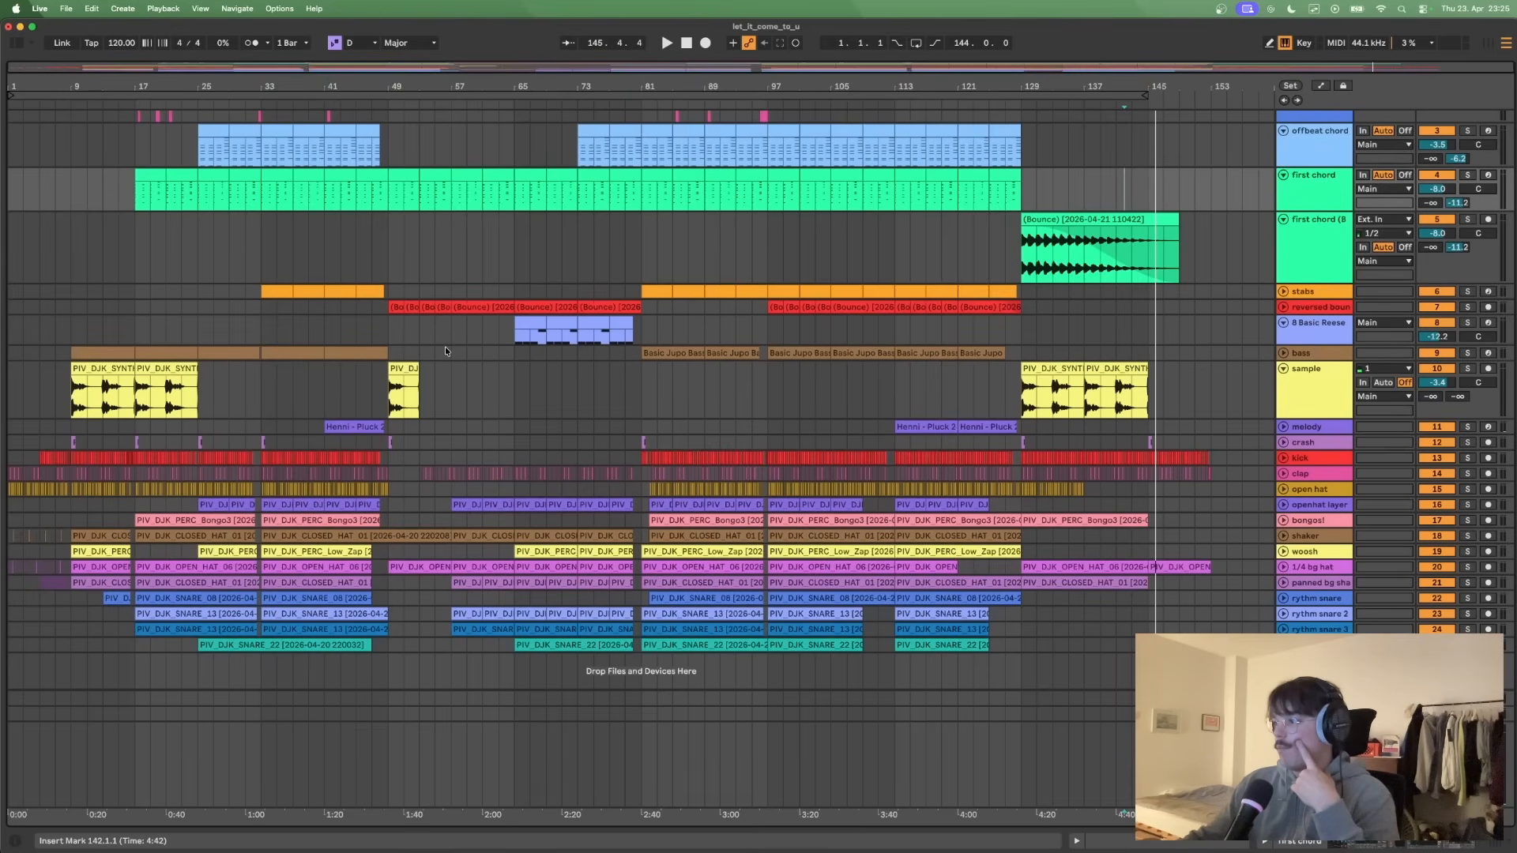
- Show the Limiter on the Main track and place the insert marker at bar 81
double_click(1313, 733)
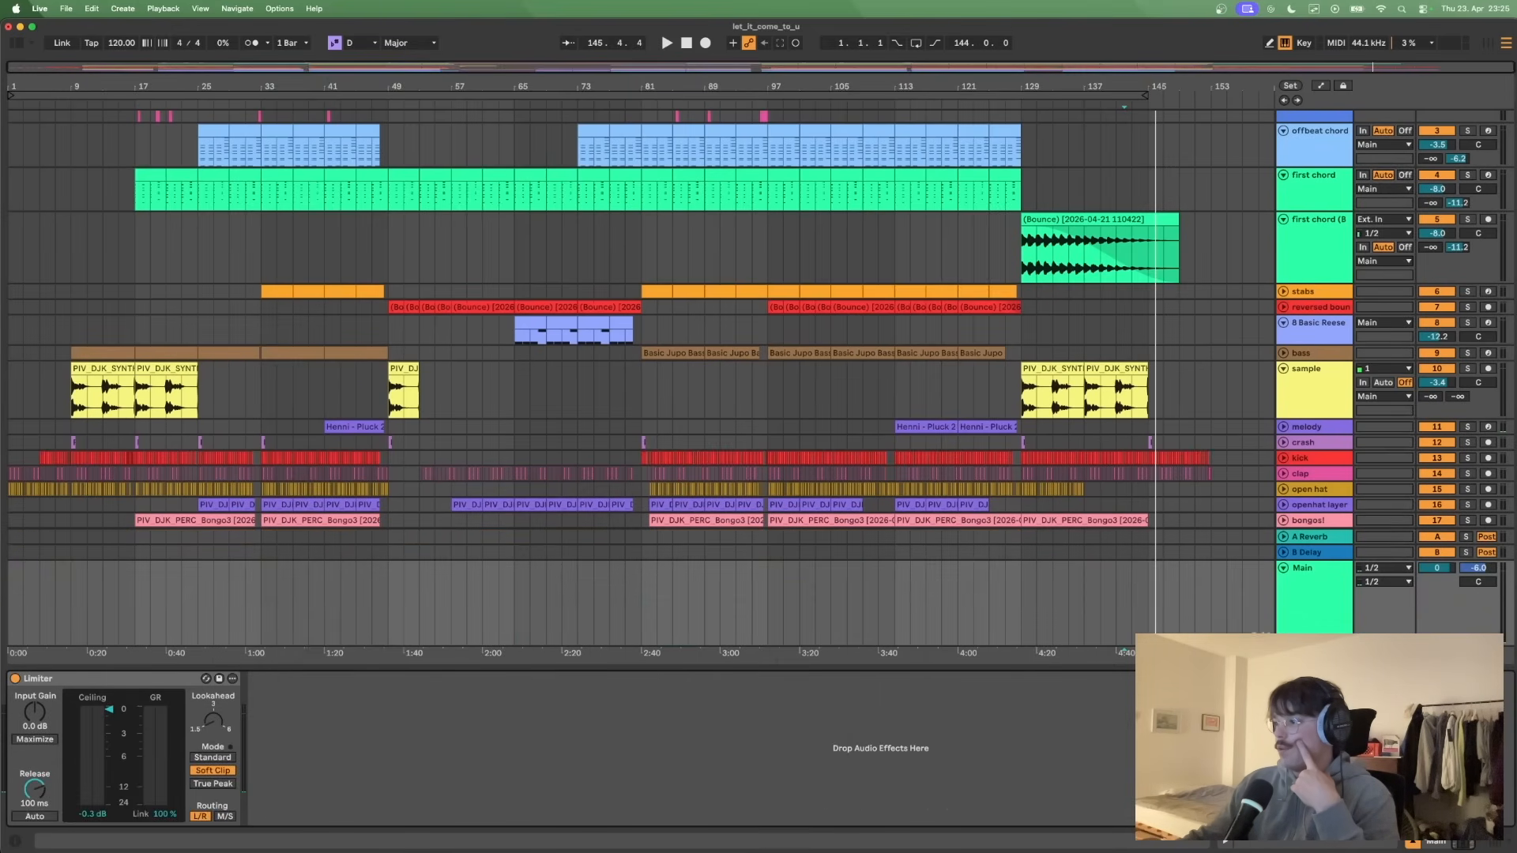
click(78, 682)
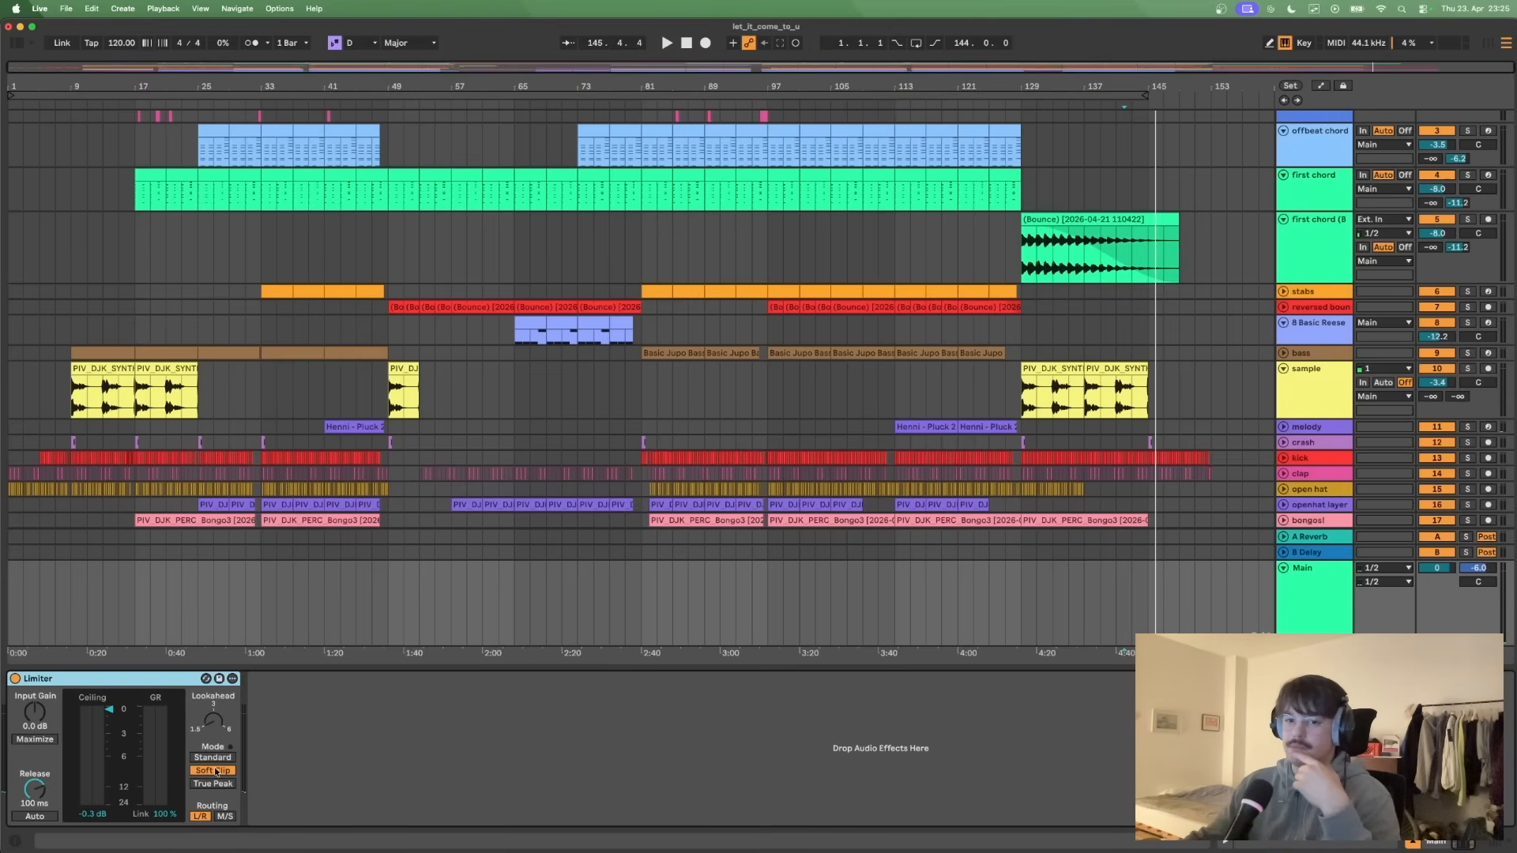
click(642, 259)
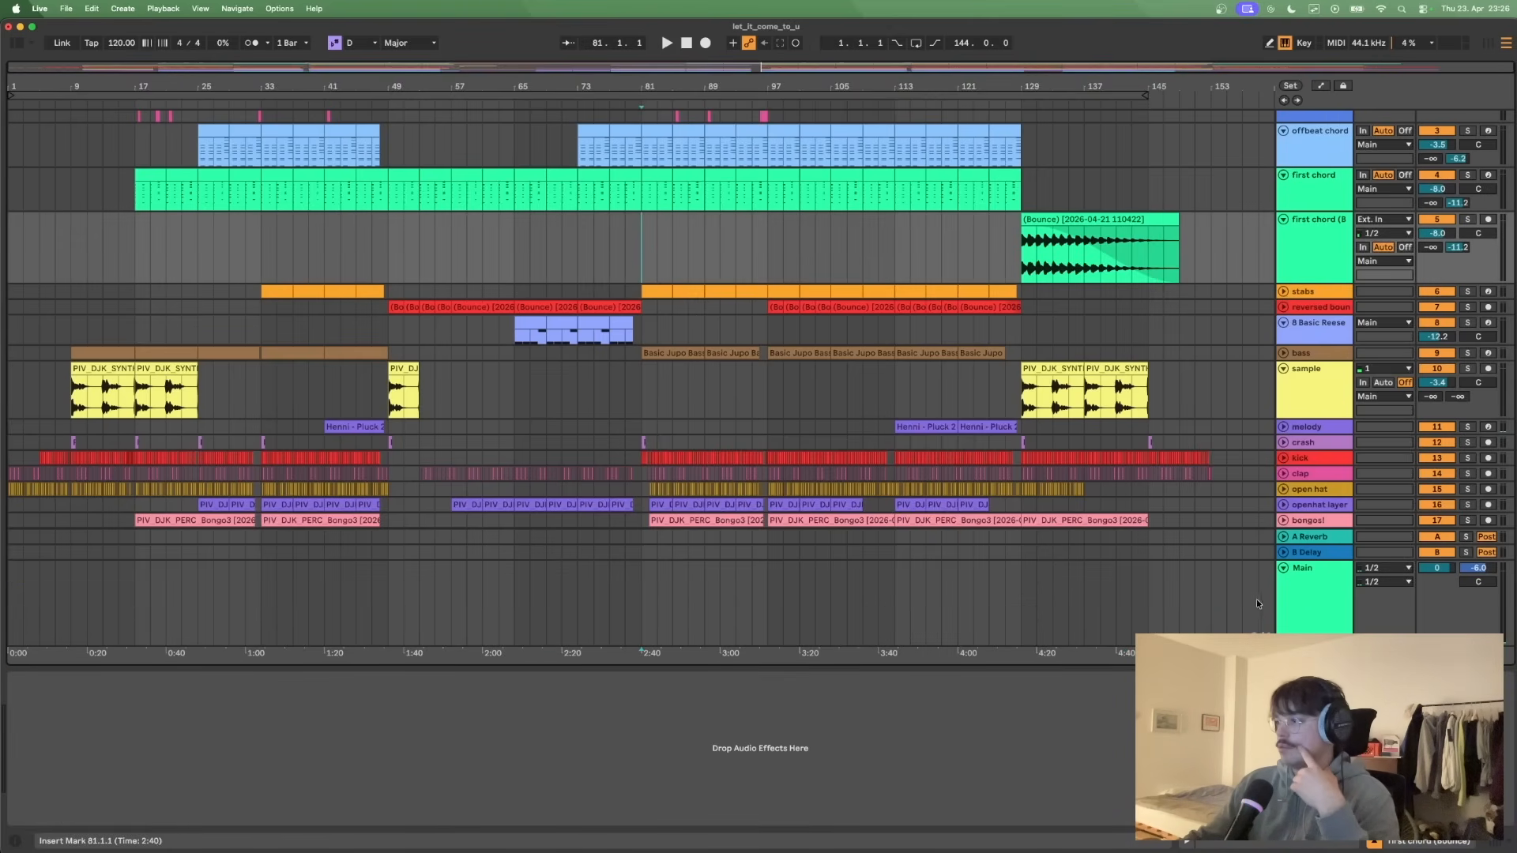
- Bypass the Main track's Limiter, play from bar 81 to about bar 85 for comparison, and re-enable the Limiter
click(1306, 603)
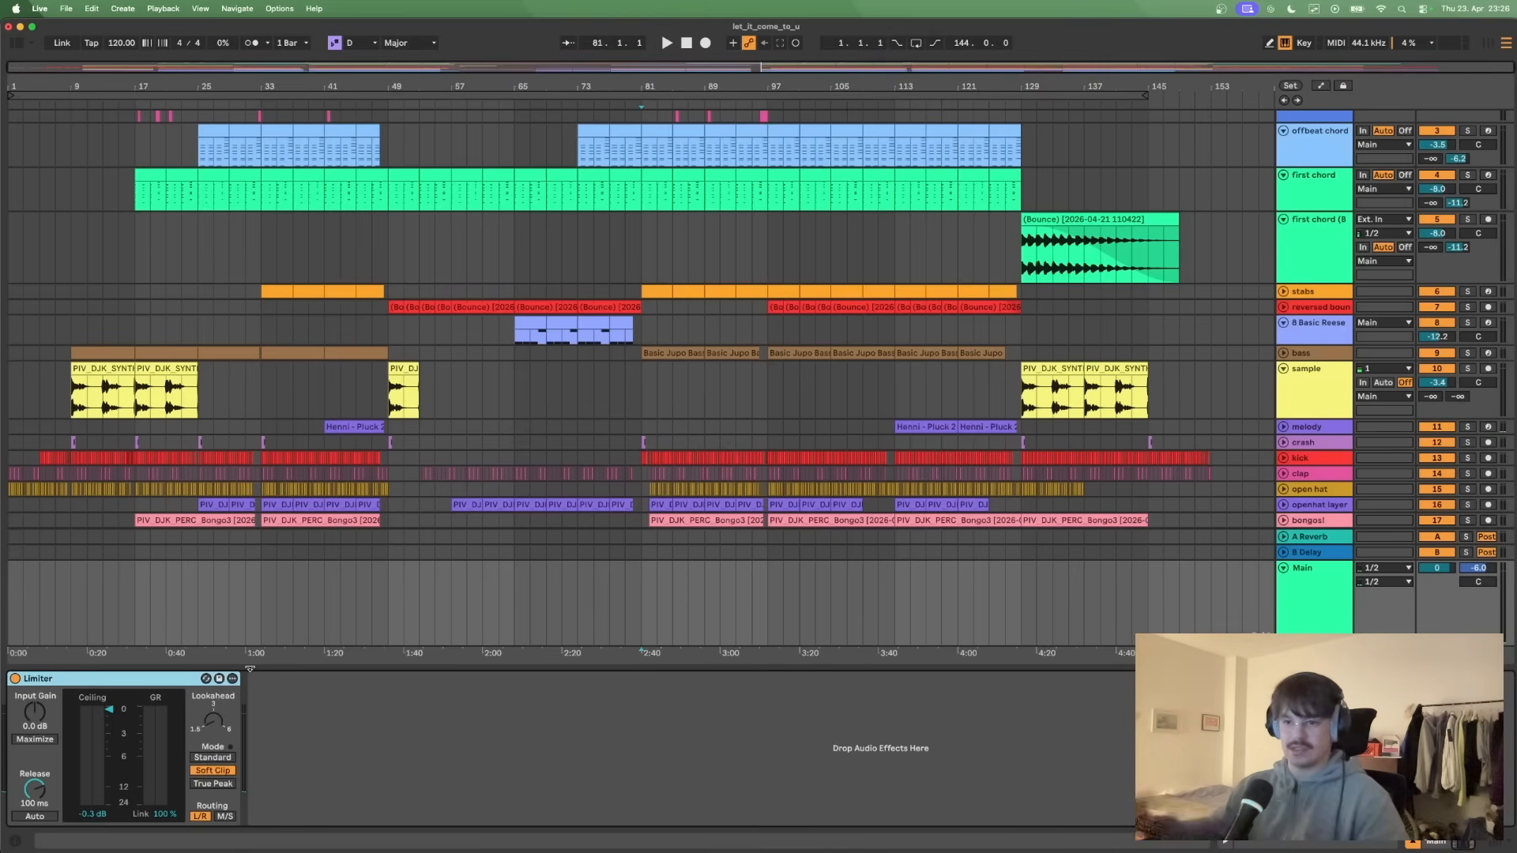
click(15, 678)
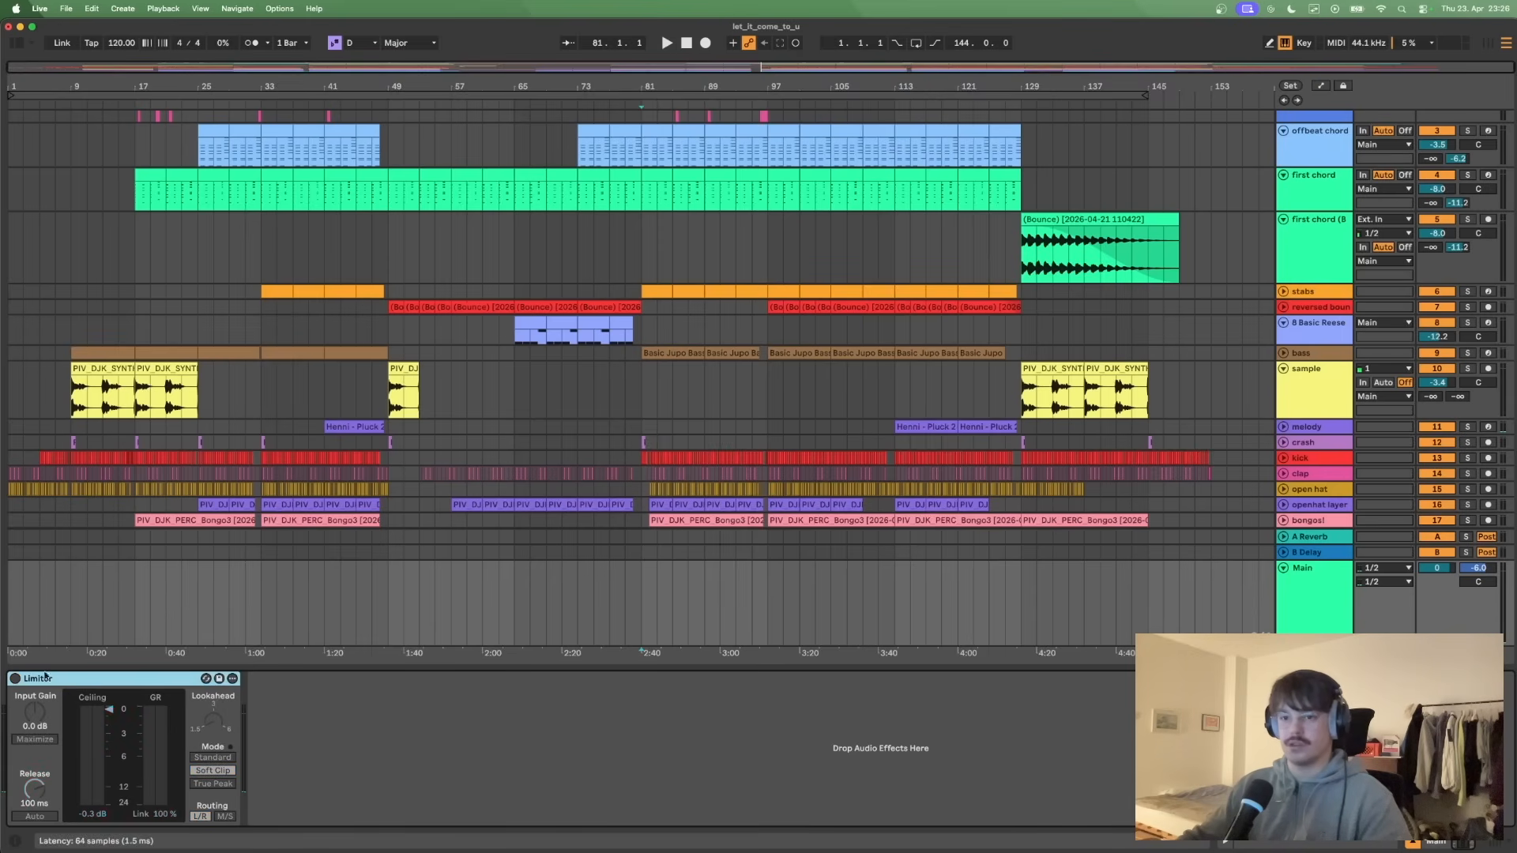
key(space)
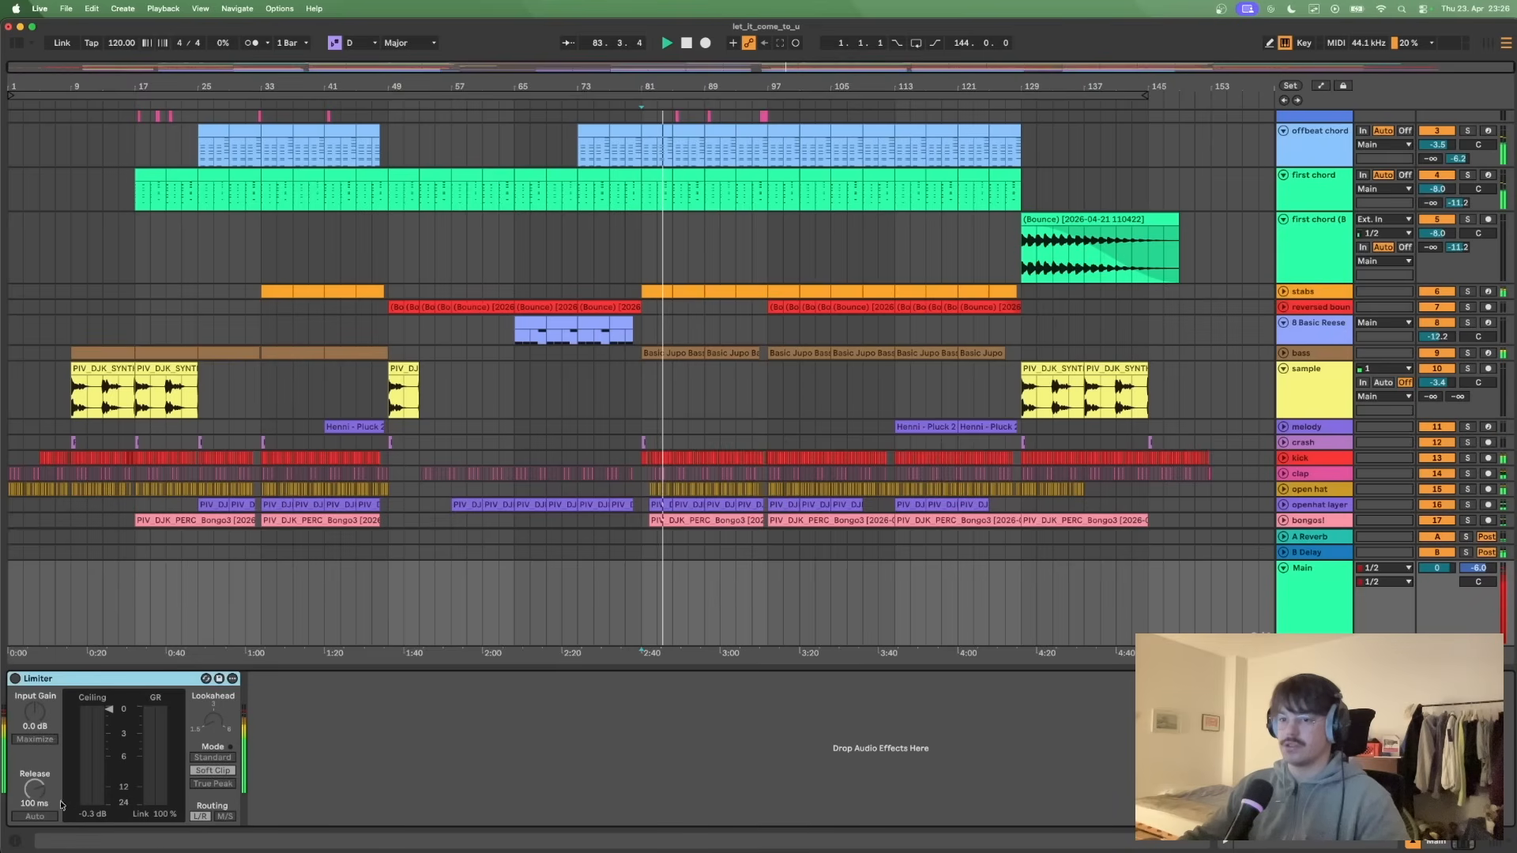
click(15, 679)
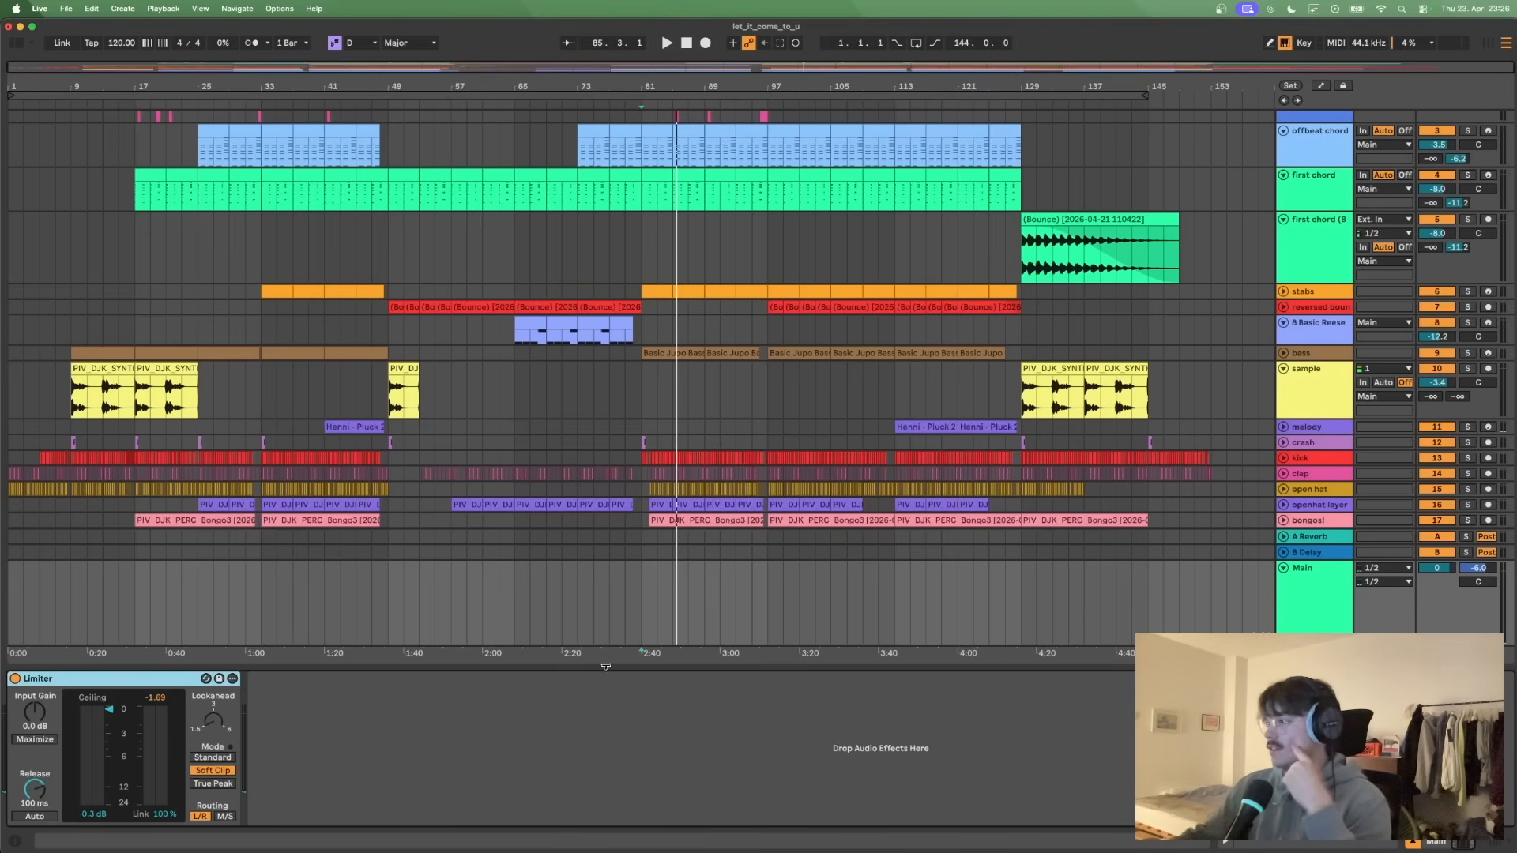
- Fold the Main track, show the arrangement's automation and check the automation parameters of the first chord track
click(1283, 568)
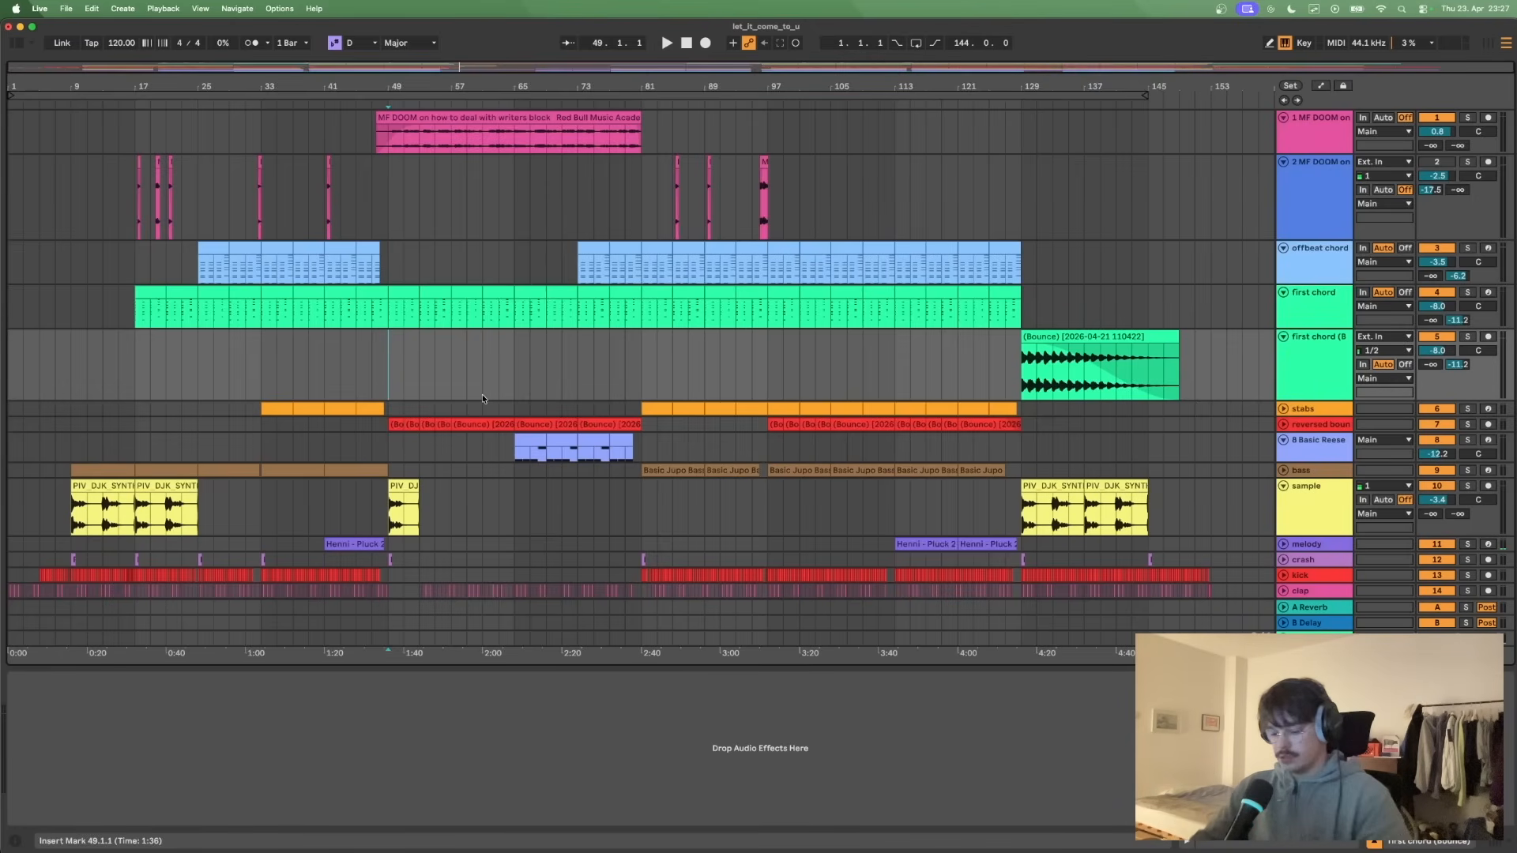
key(a)
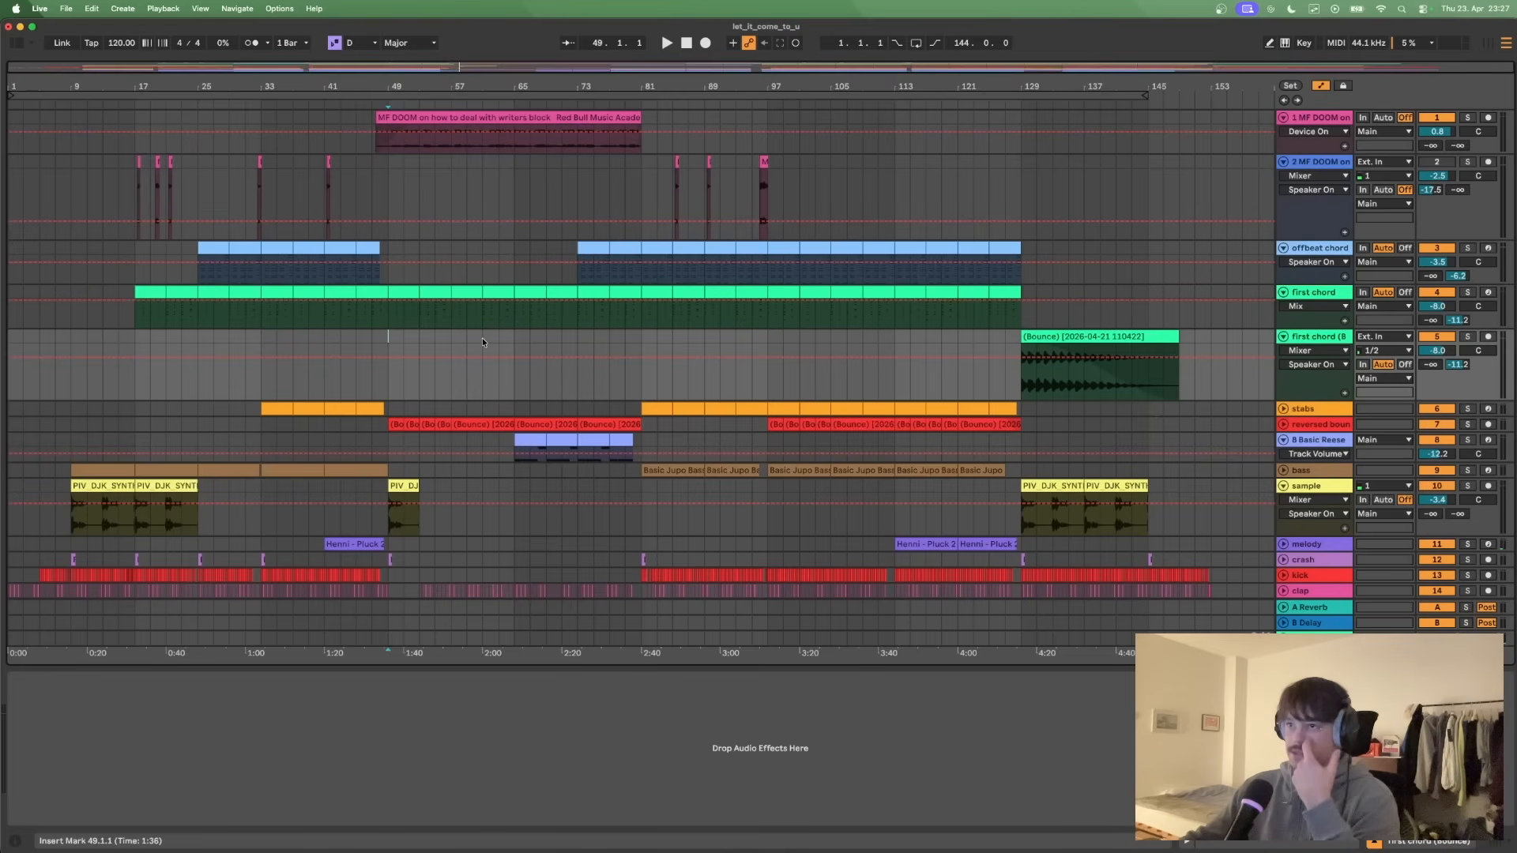
click(1325, 306)
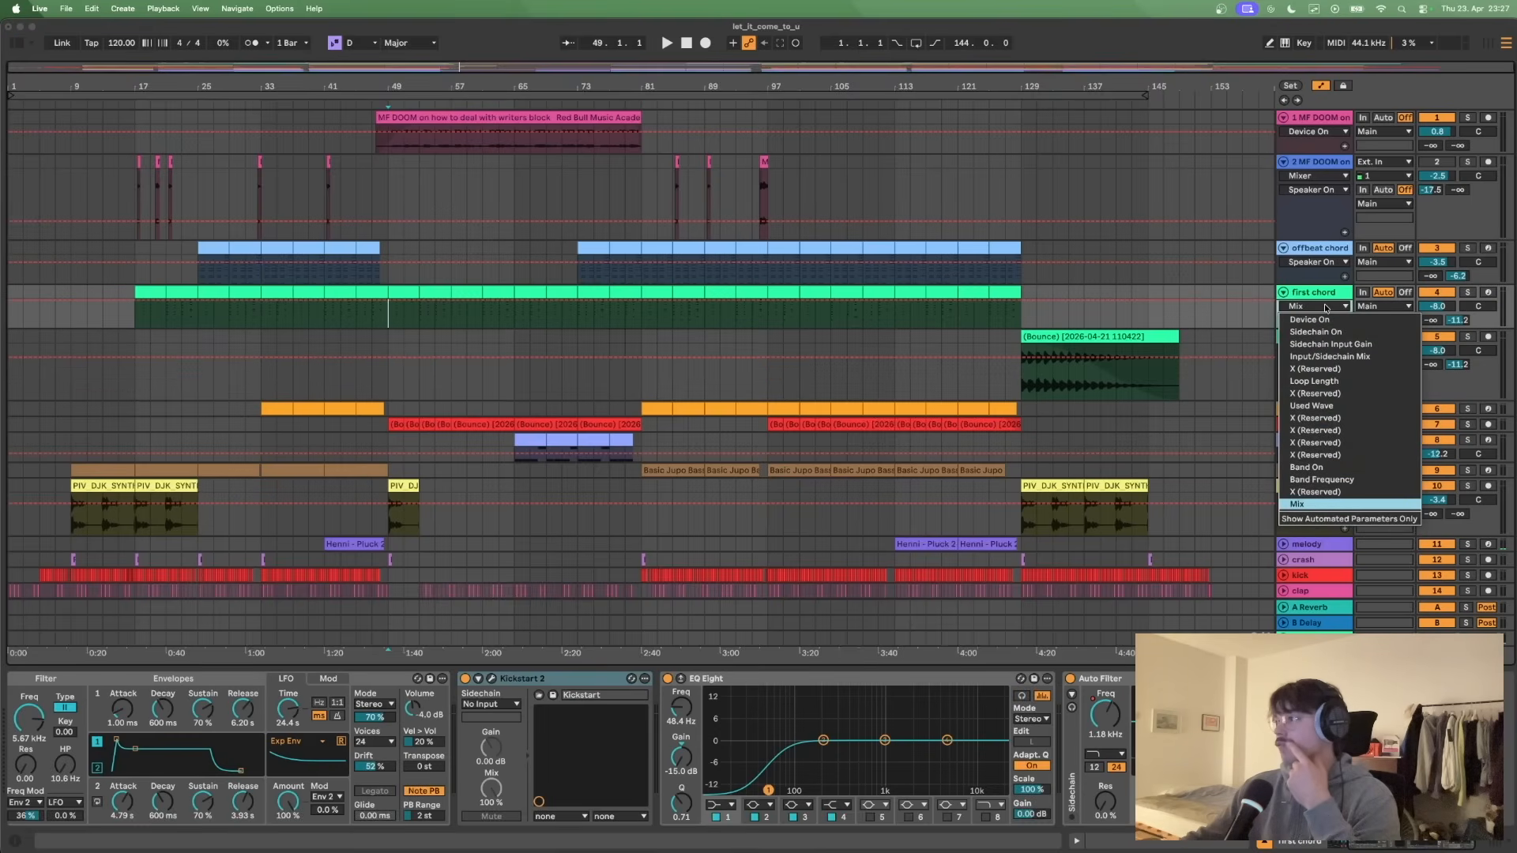
click(1325, 308)
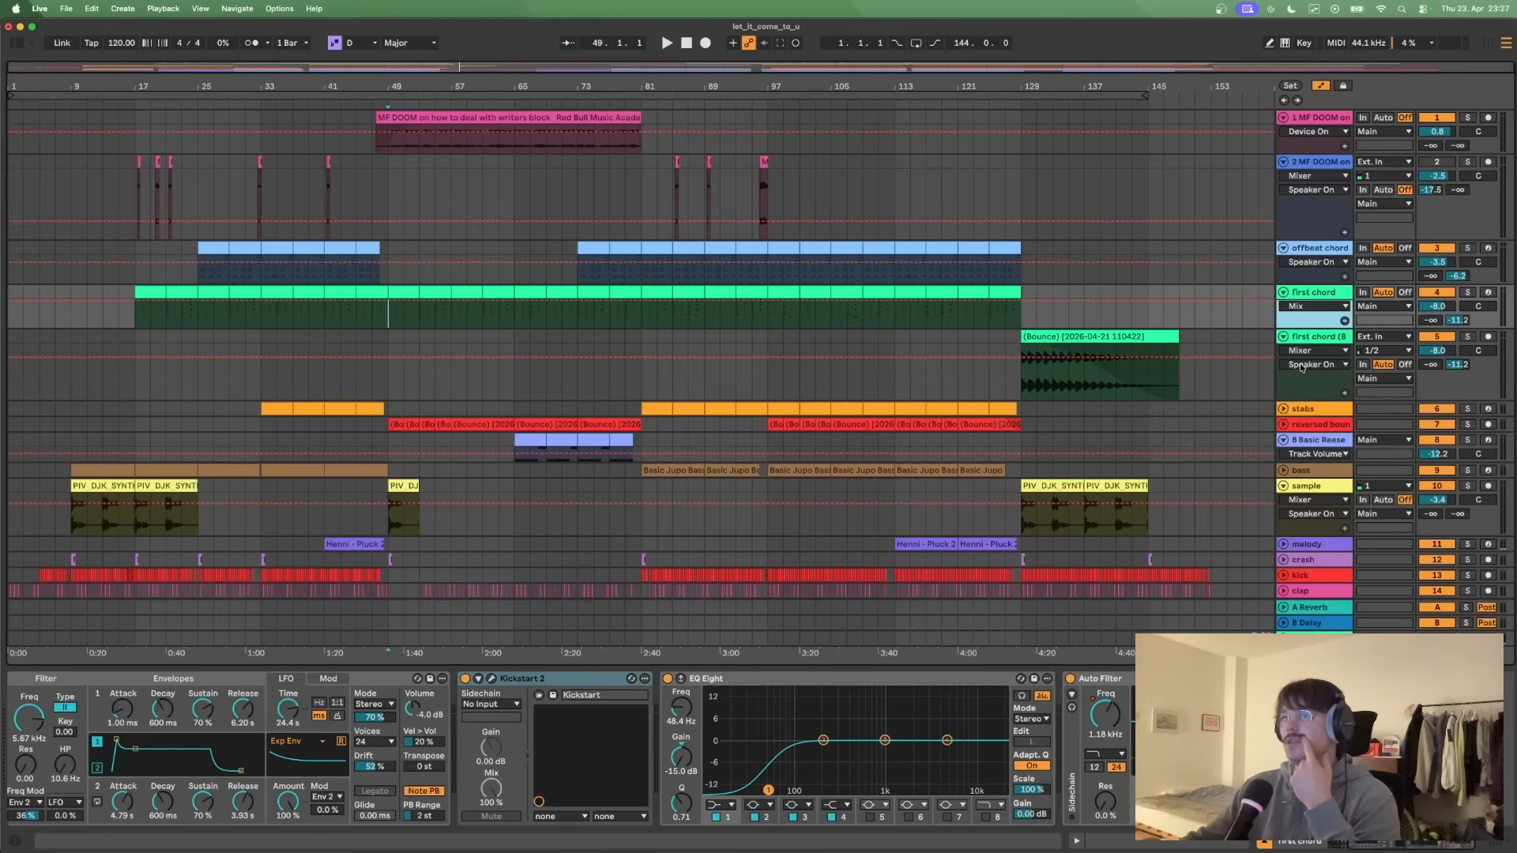
click(381, 302)
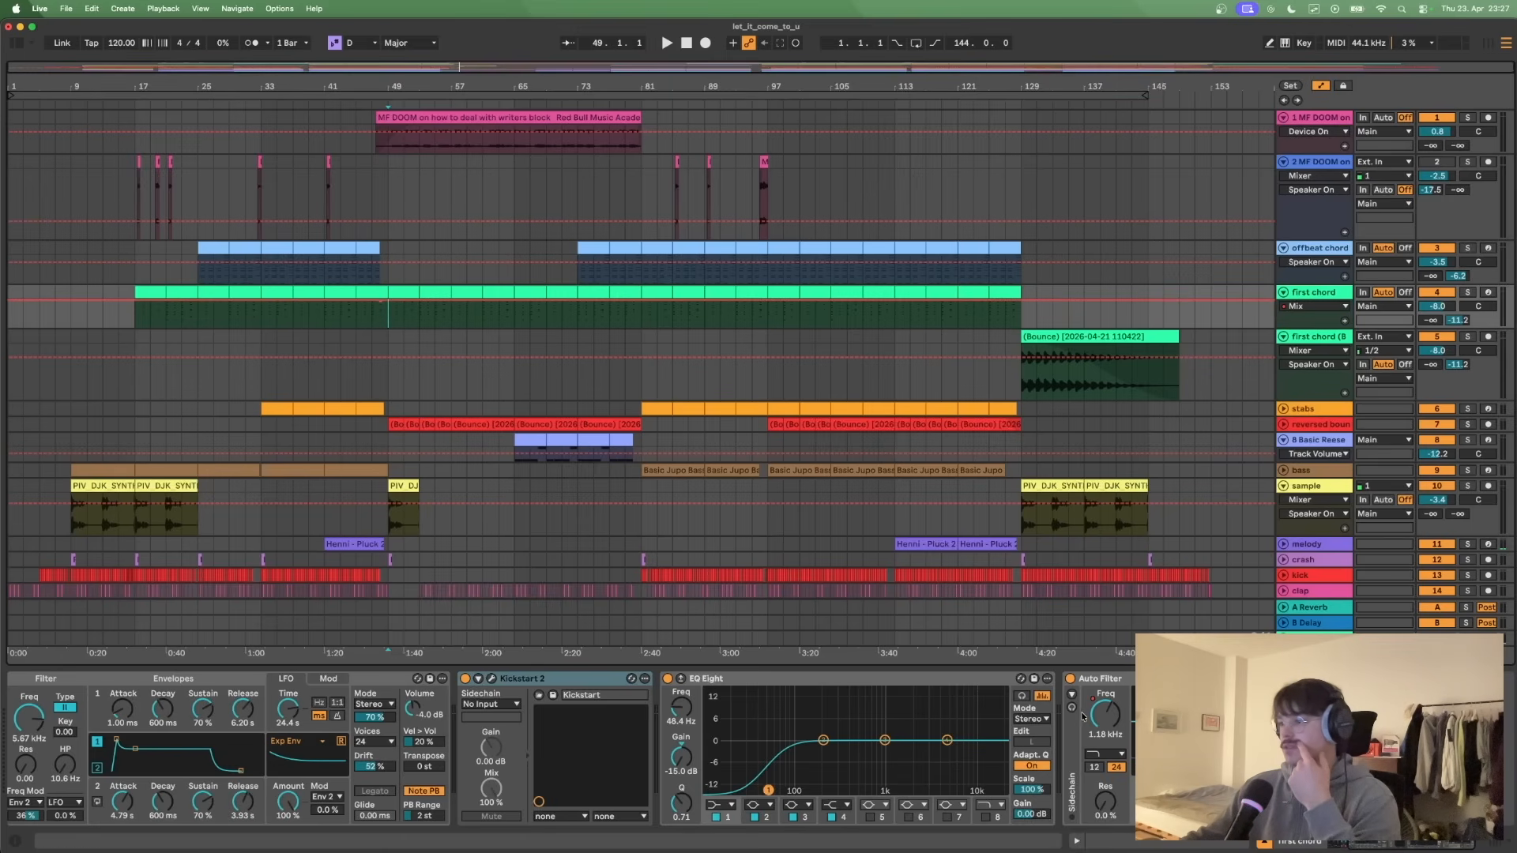
- Move the first chord track's Auto Filter ahead of EQ Eight and display its Frequency automation
drag(1107, 678, 638, 736)
click(700, 713)
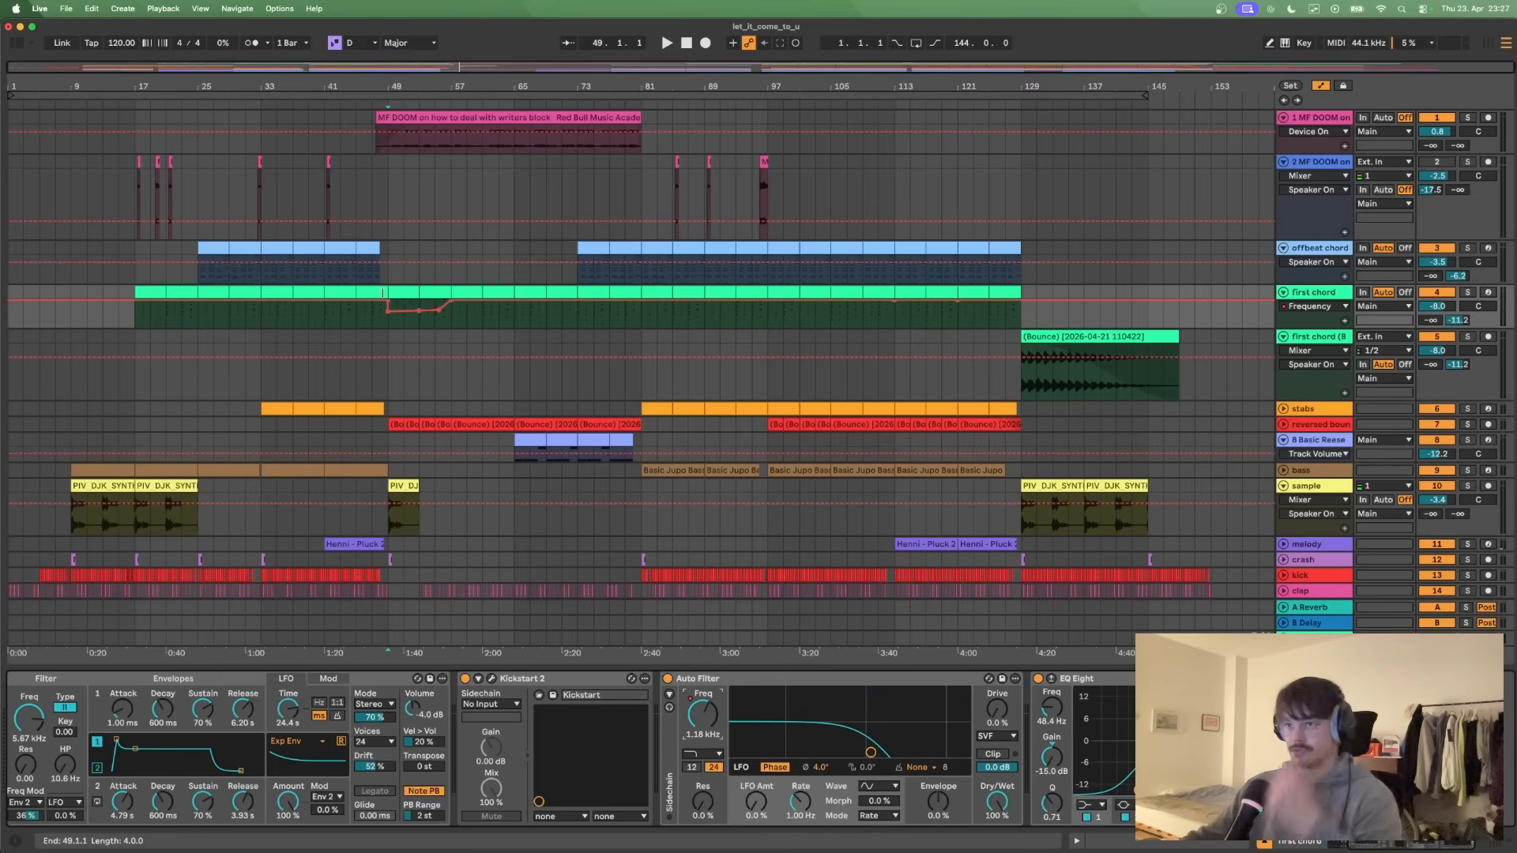
- Play the start of the break from bar 47 to about bar 51 to hear the filter automation
click(371, 236)
key(space)
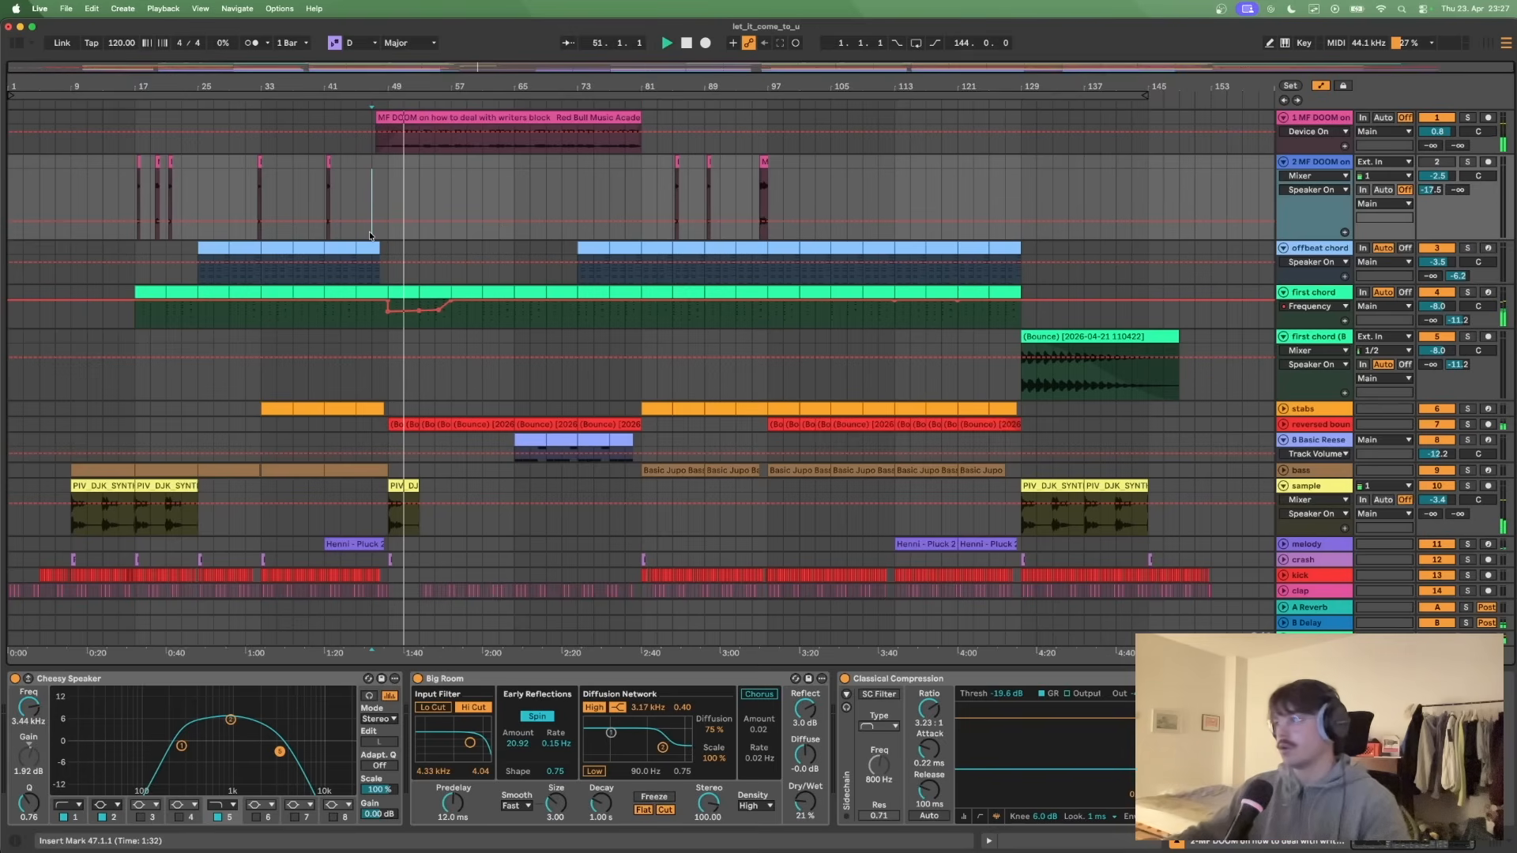
key(space)
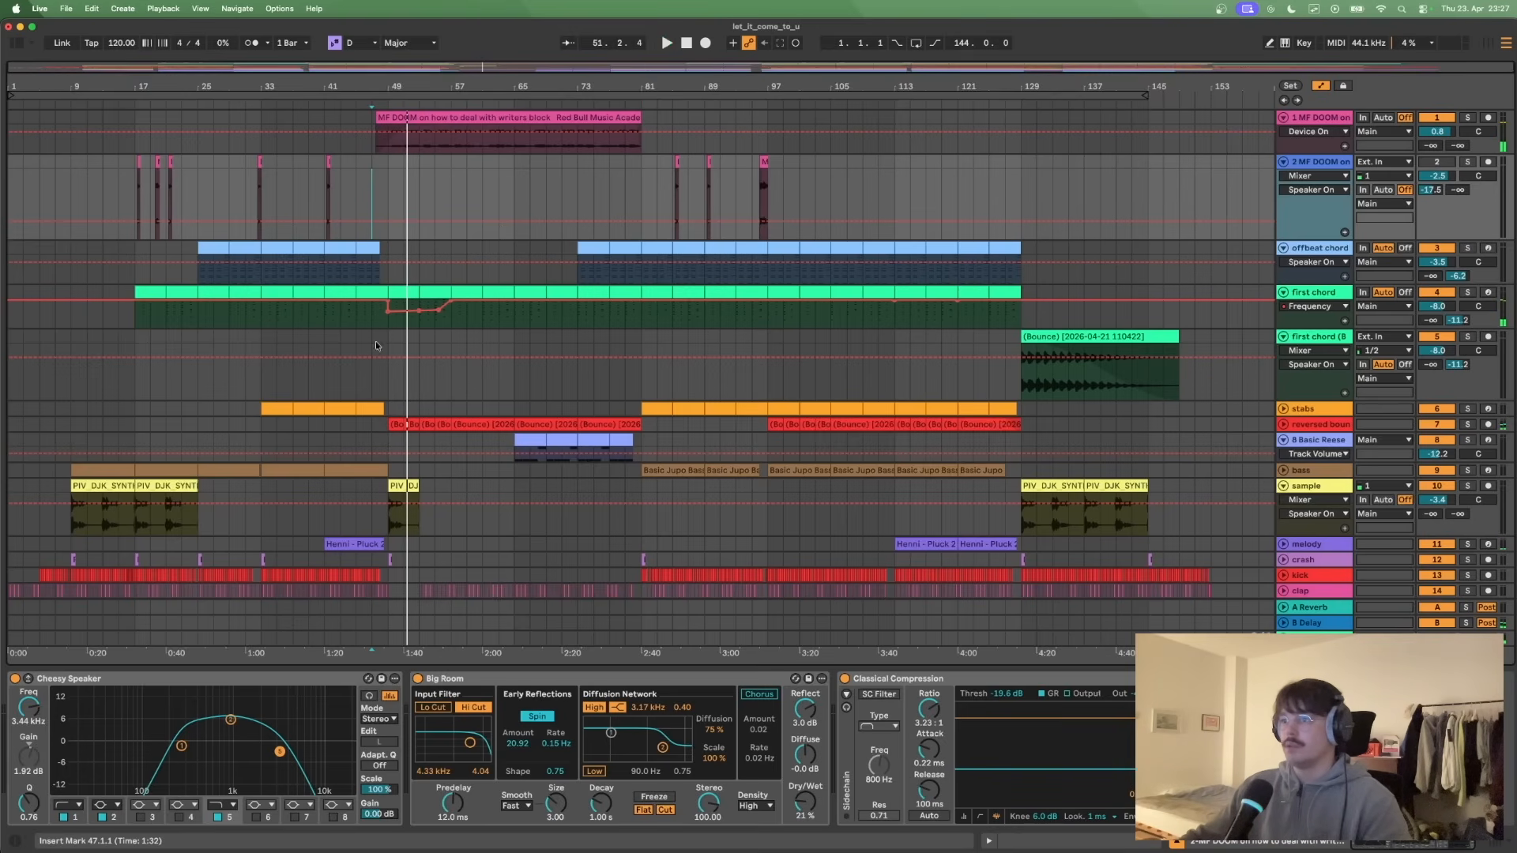
- Unfold the reversed bounce track and display the Frequency automation of its Auto Filter
click(1284, 425)
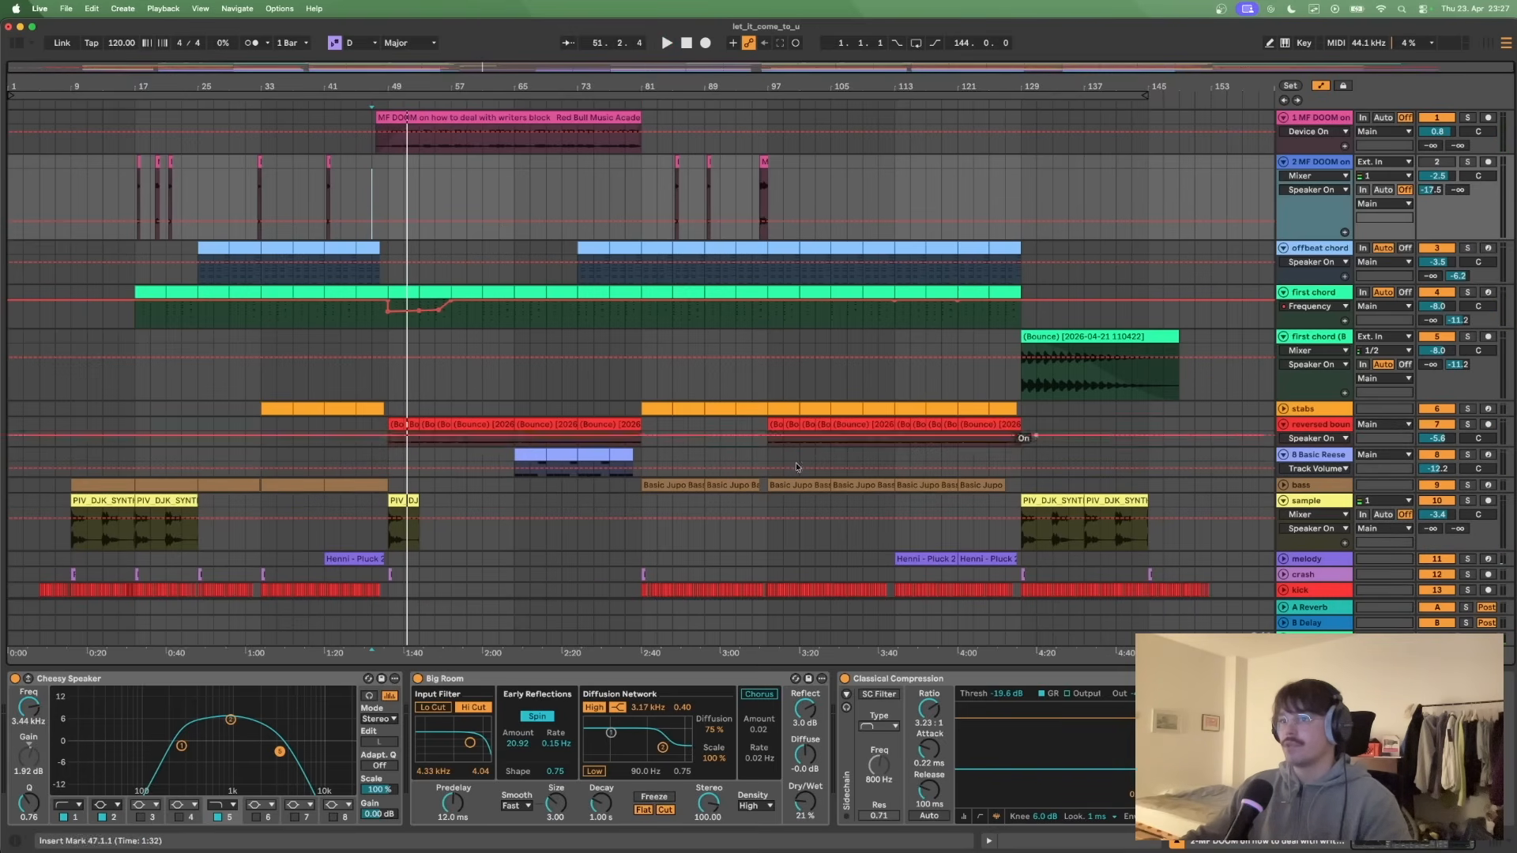
click(1325, 426)
click(38, 724)
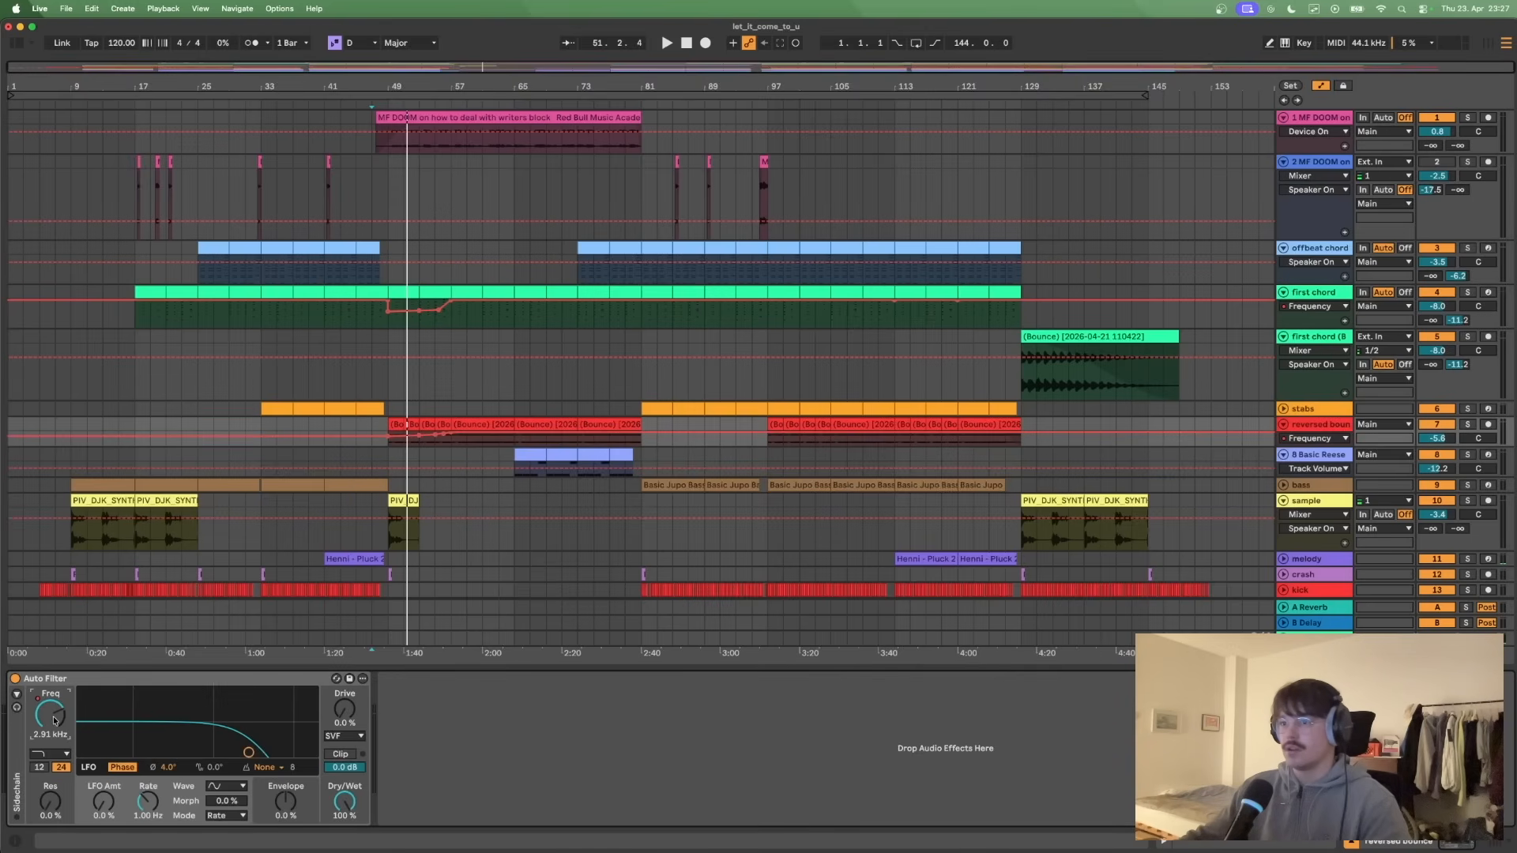
- Solo the reversed bounce track and play its filter sweep from 48.3.1 to about bar 57
scroll(397, 418, up, 10)
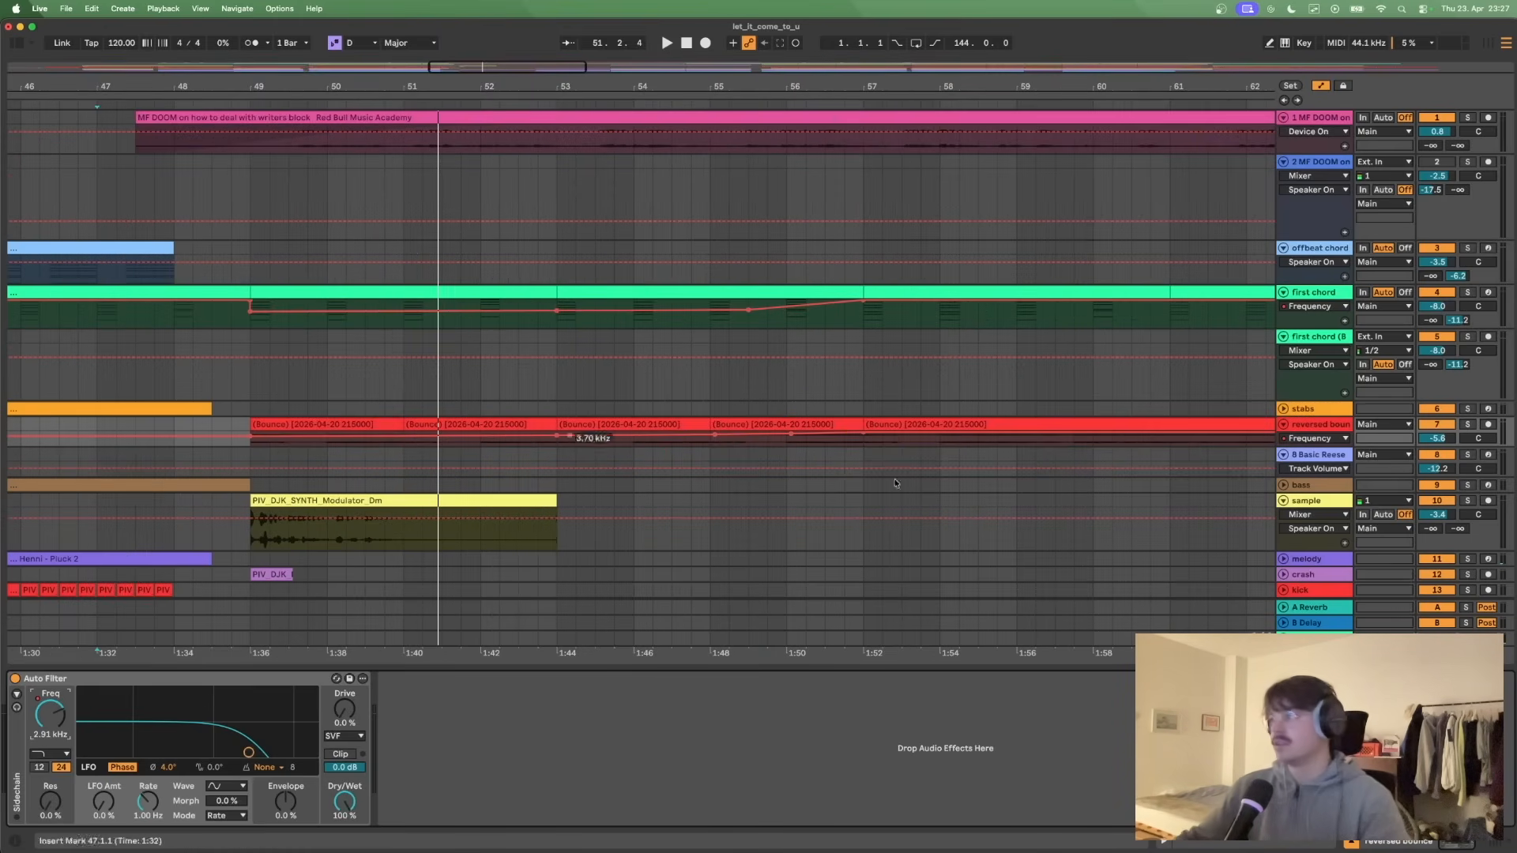
click(1468, 425)
key(space)
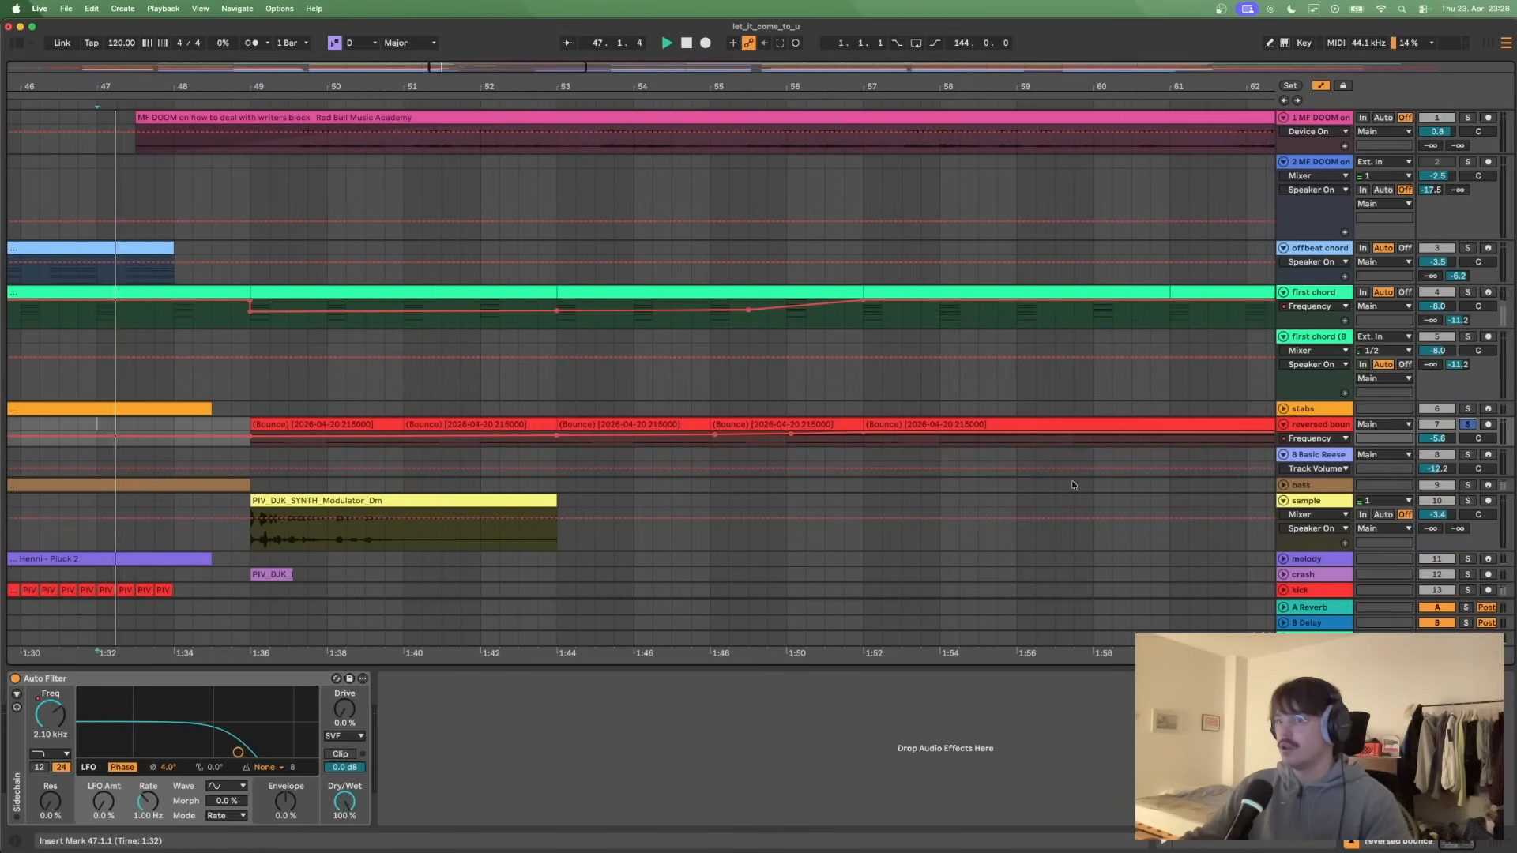
click(213, 365)
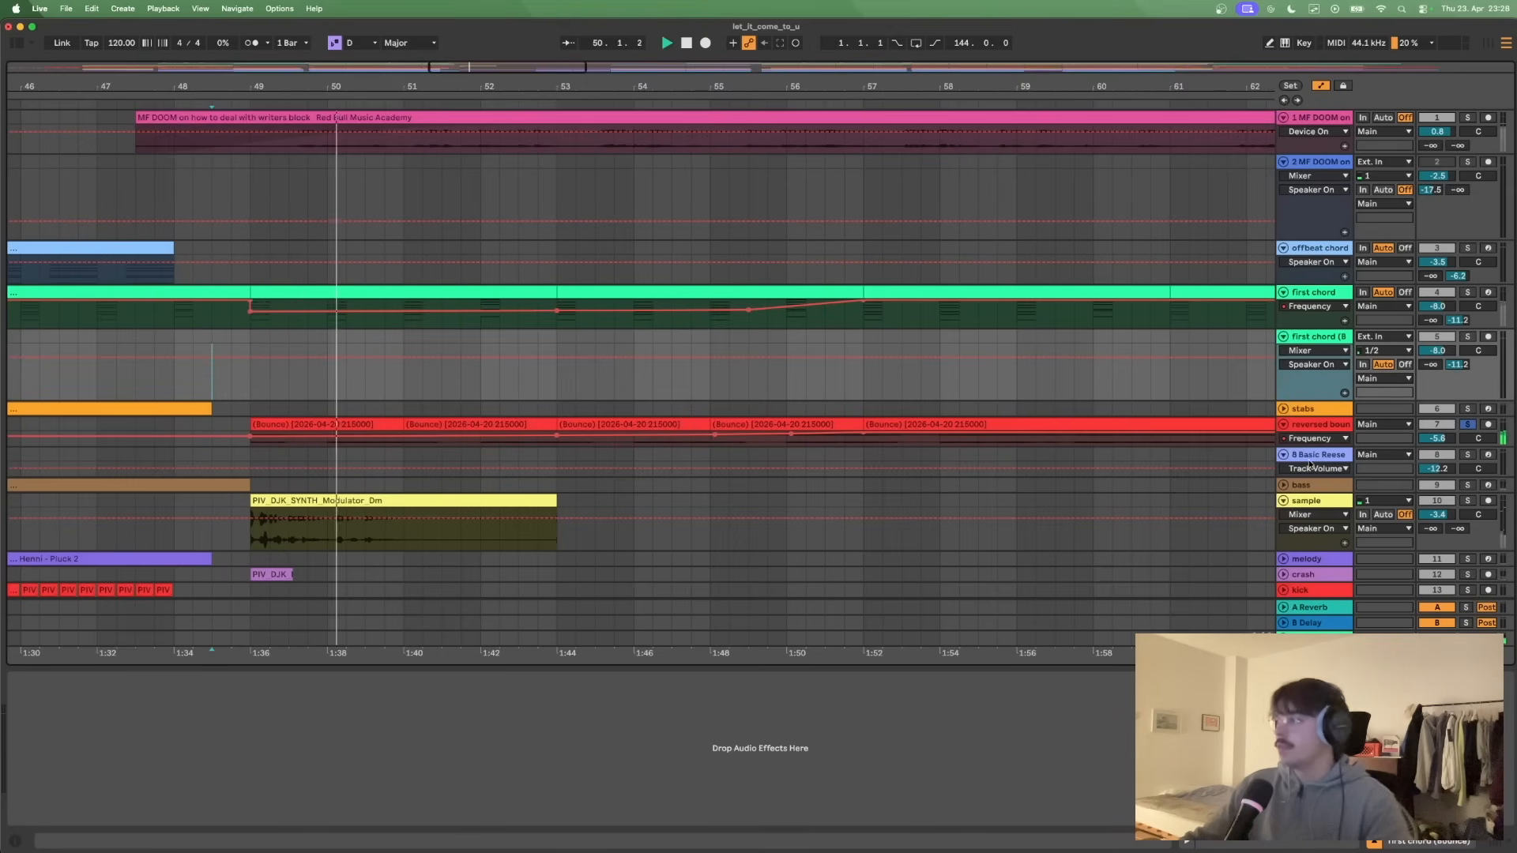
- Increase the height of the reversed bounce track and turn off its solo
drag(1314, 446, 1314, 482)
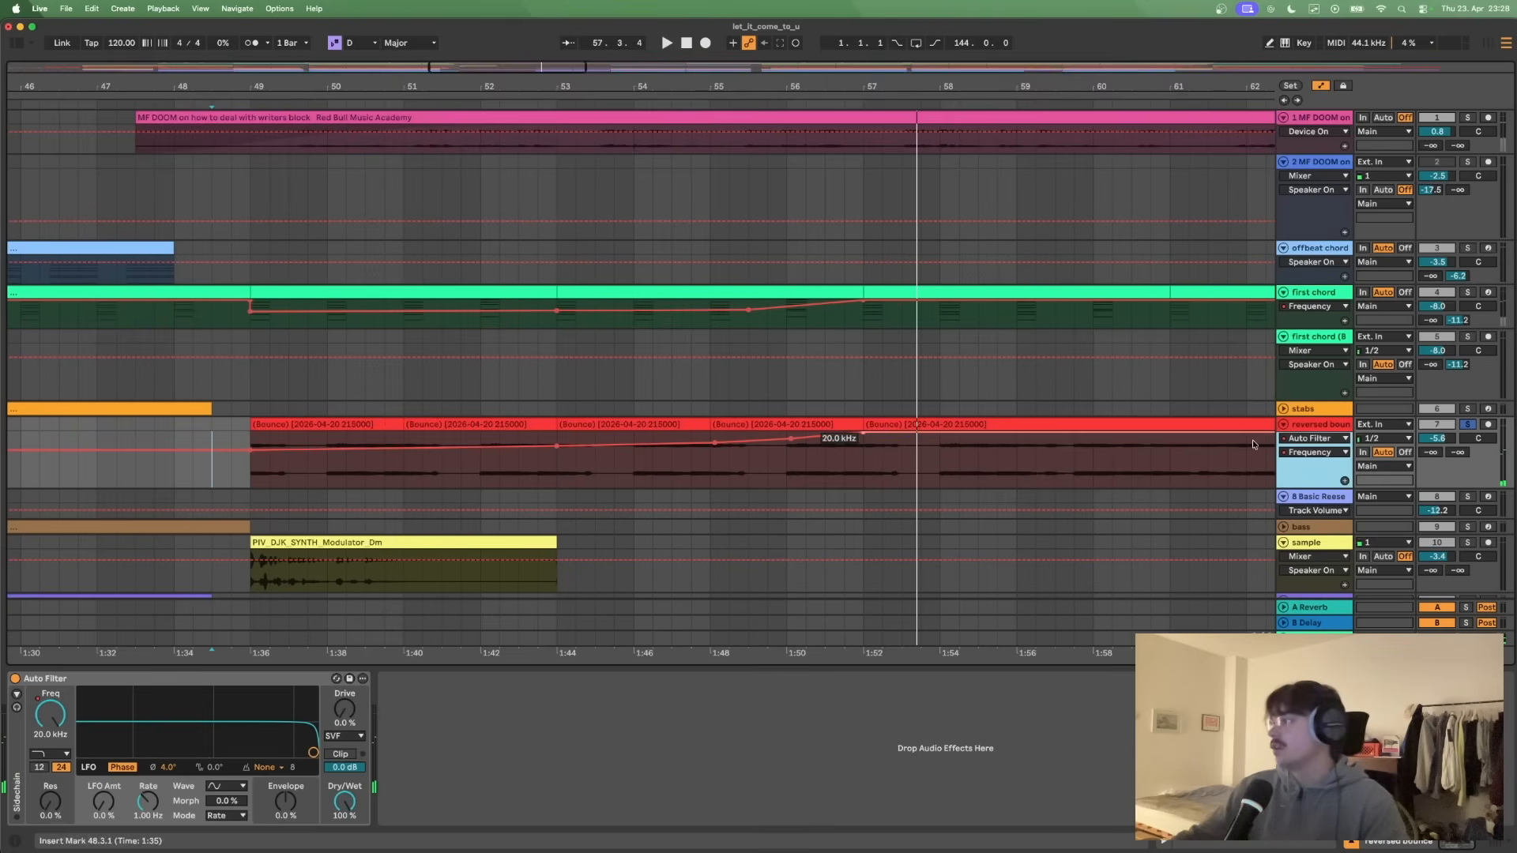
click(1471, 427)
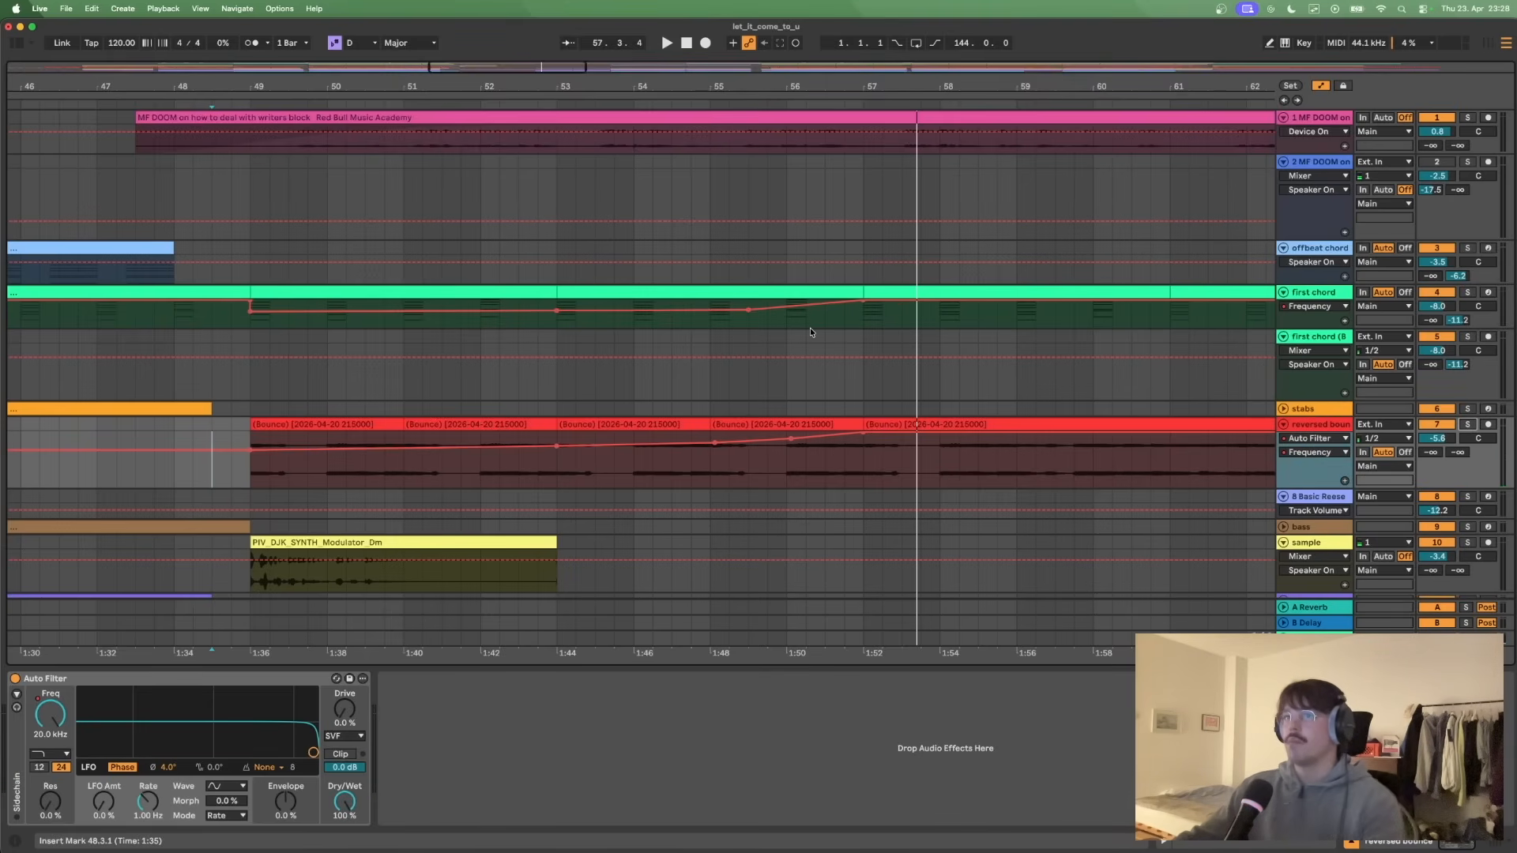
scroll(810, 332, down, 10)
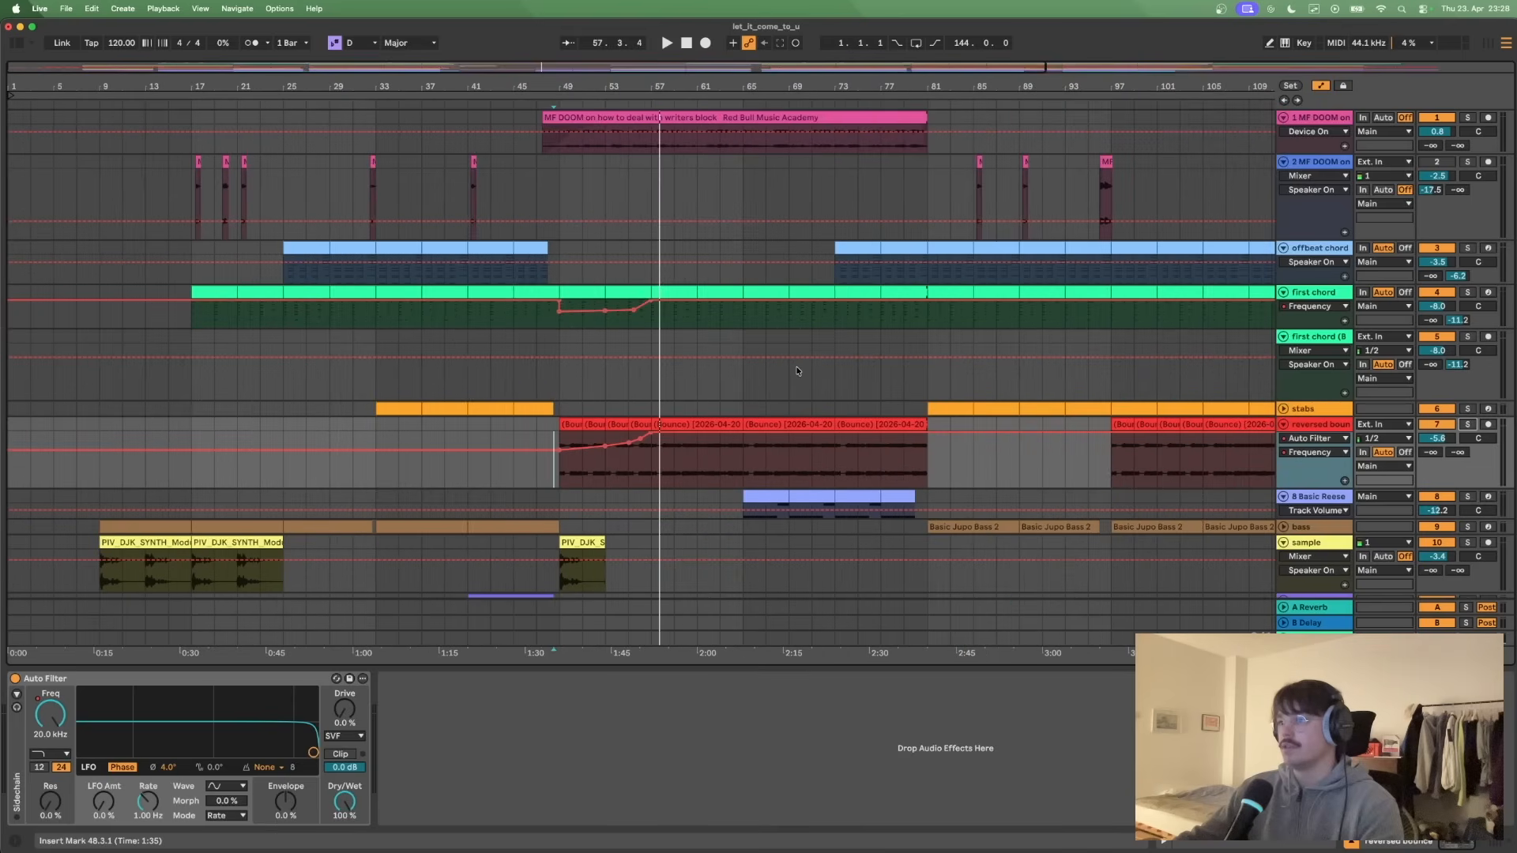
- Review the whole arrangement through to the outro and switch off the automation display so only the clips show
scroll(798, 372, down, 3)
scroll(798, 371, up, 1)
scroll(797, 371, down, 2)
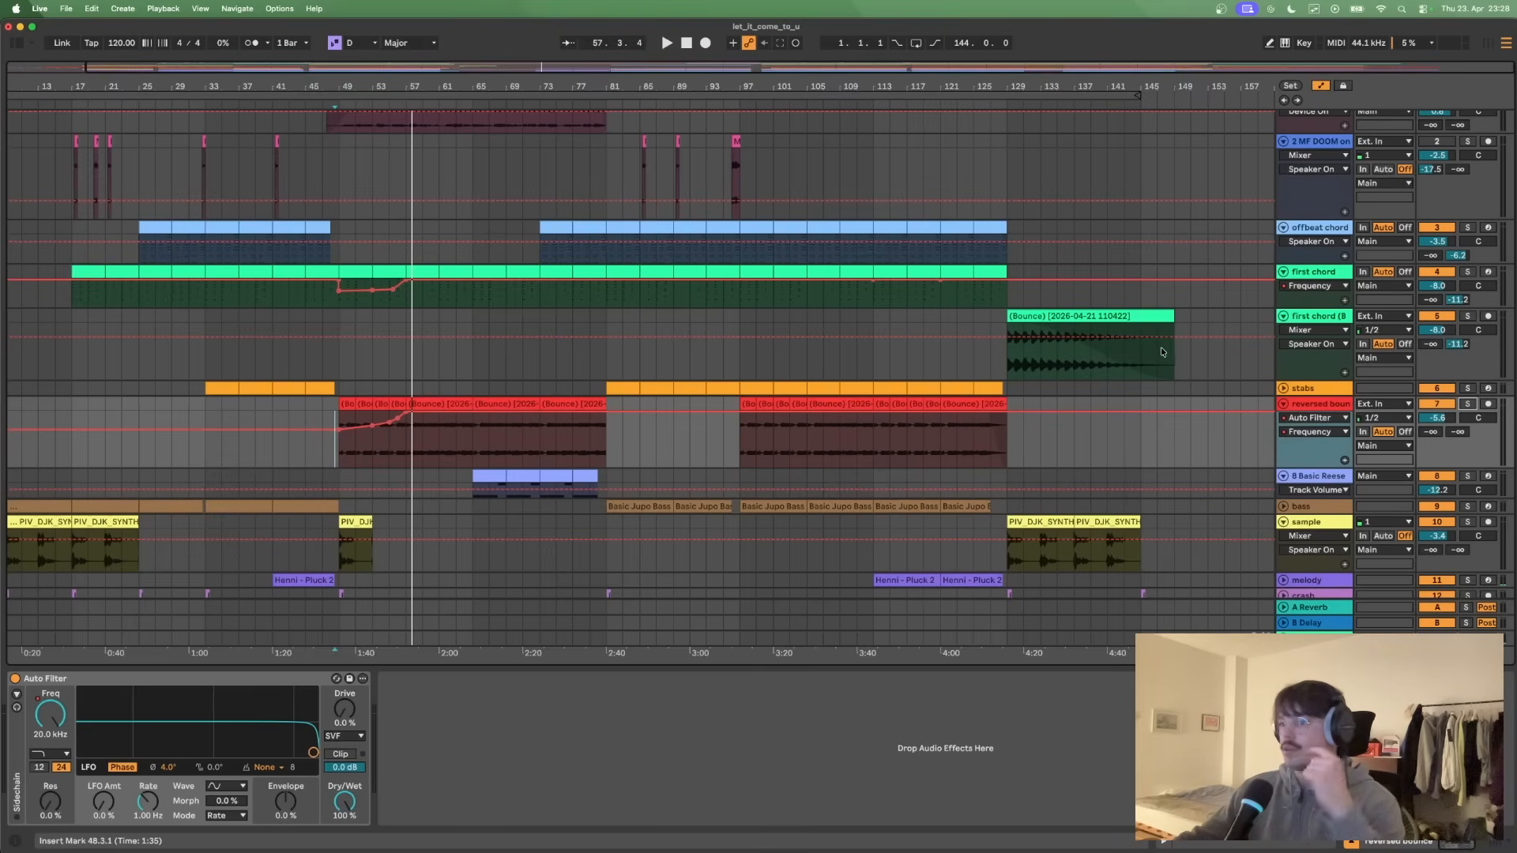
scroll(1162, 352, down, 3)
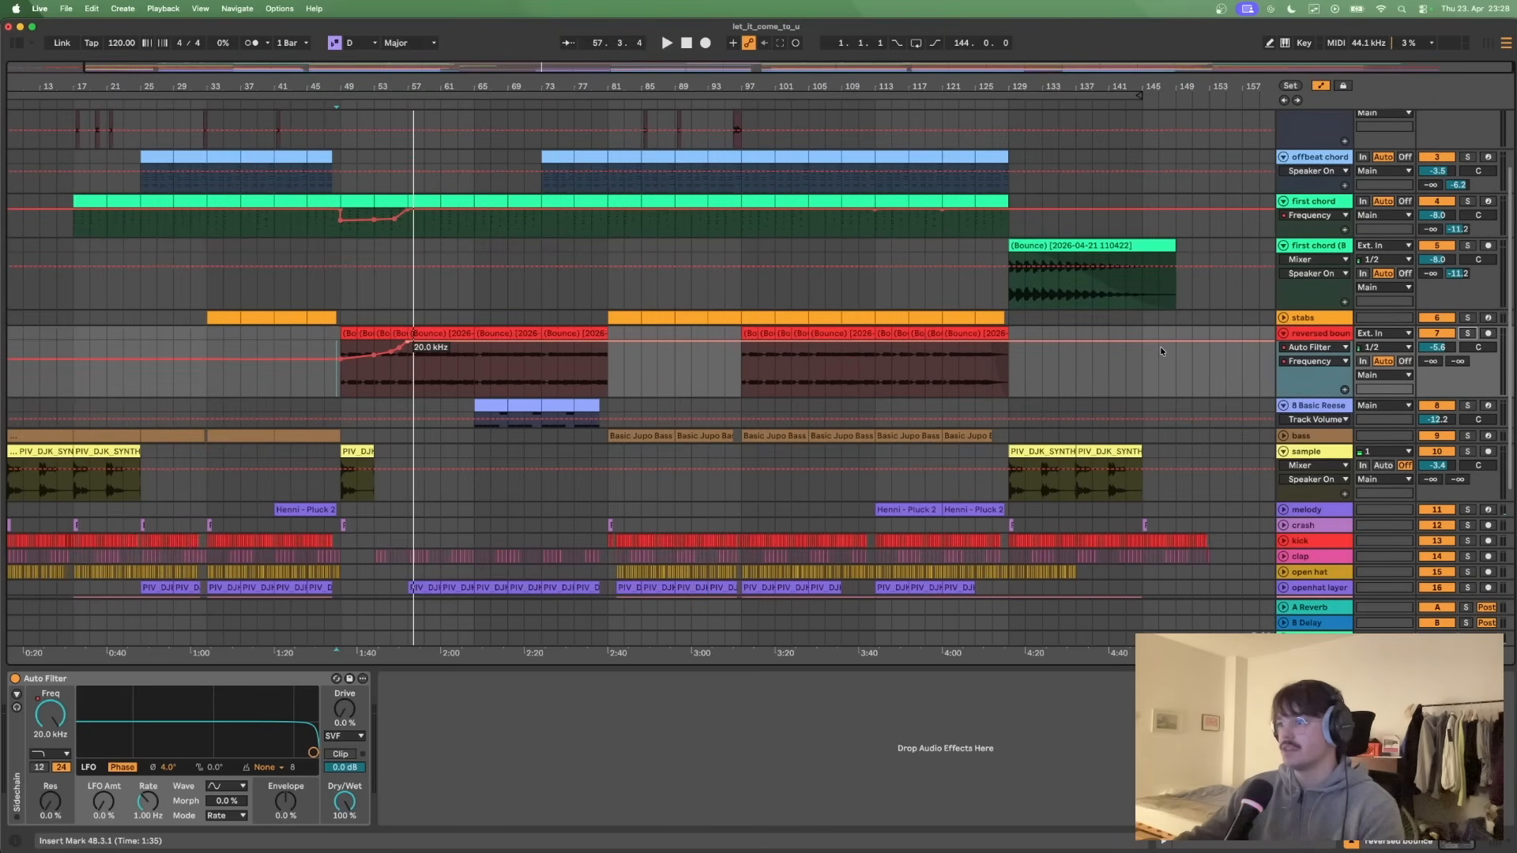
scroll(1161, 347, down, 6)
scroll(1160, 348, up, 10)
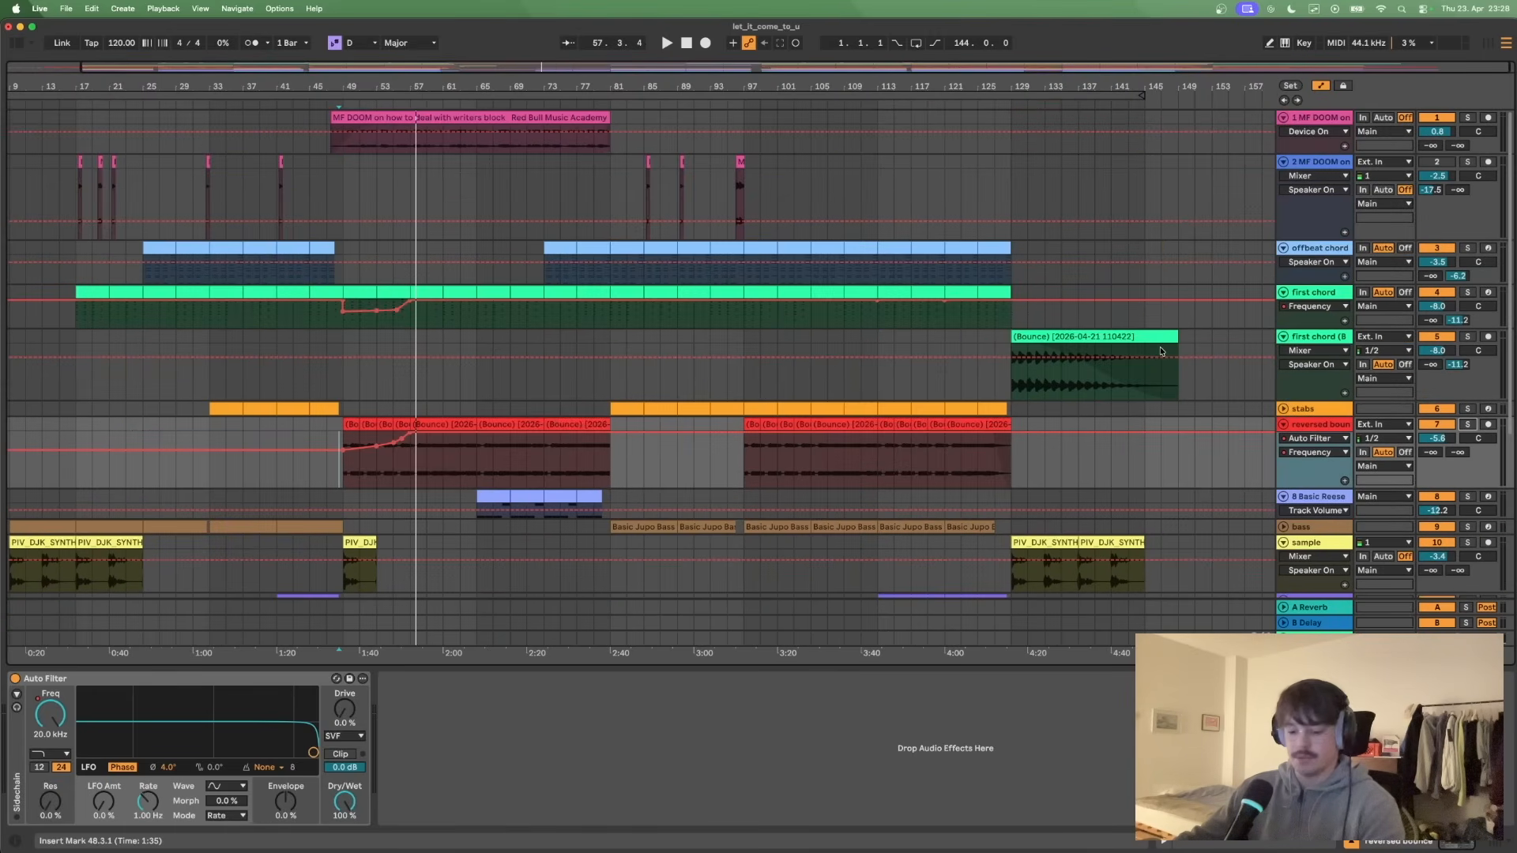
key(a)
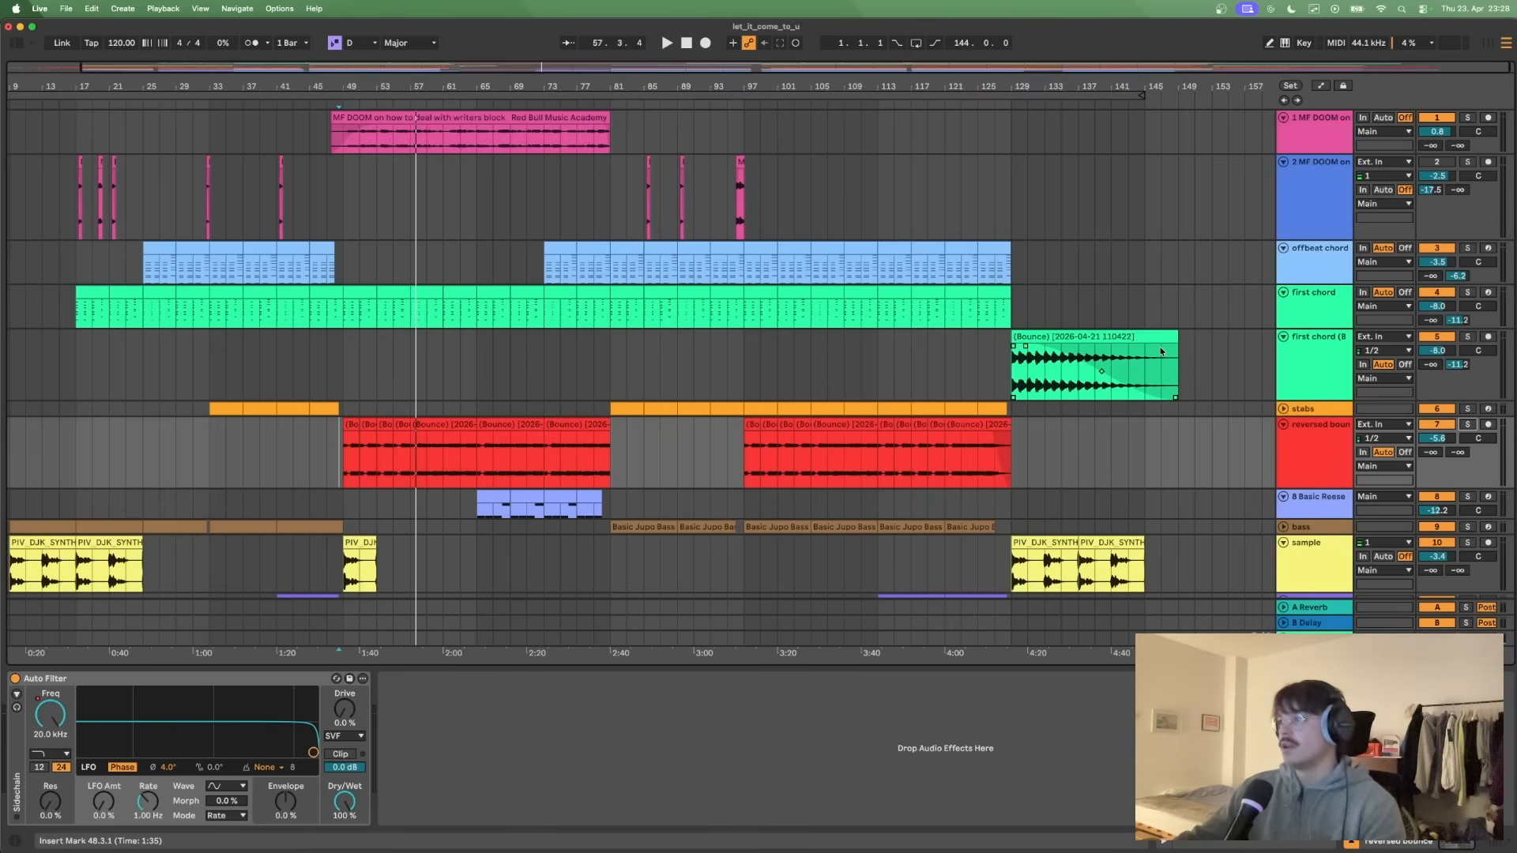
scroll(1162, 353, down, 2)
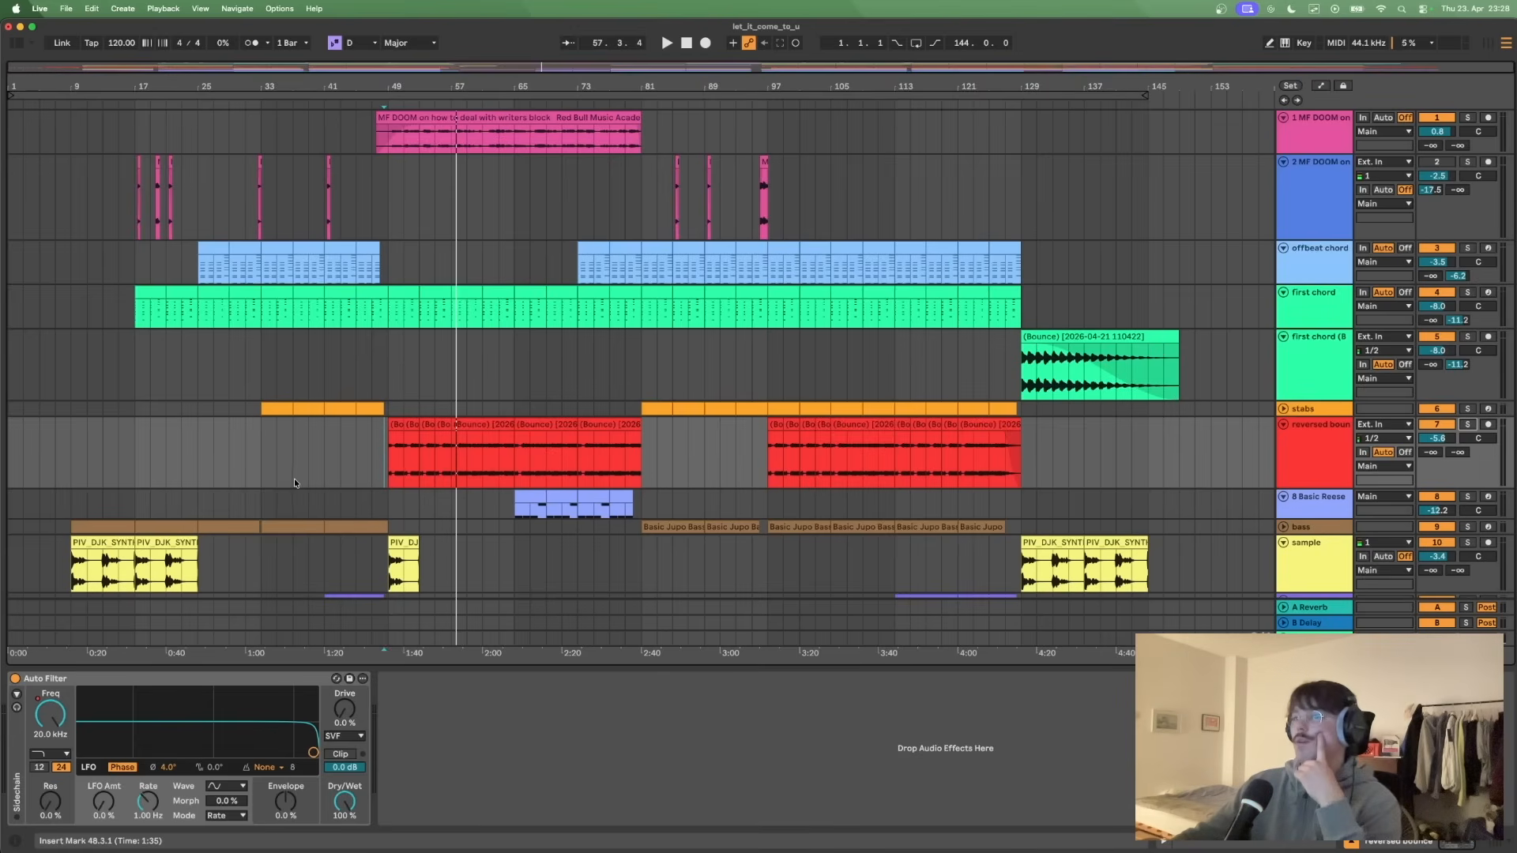
- Place the insert marker at 49.1.1 on the bounced first chord track and unfold the bass track
click(391, 367)
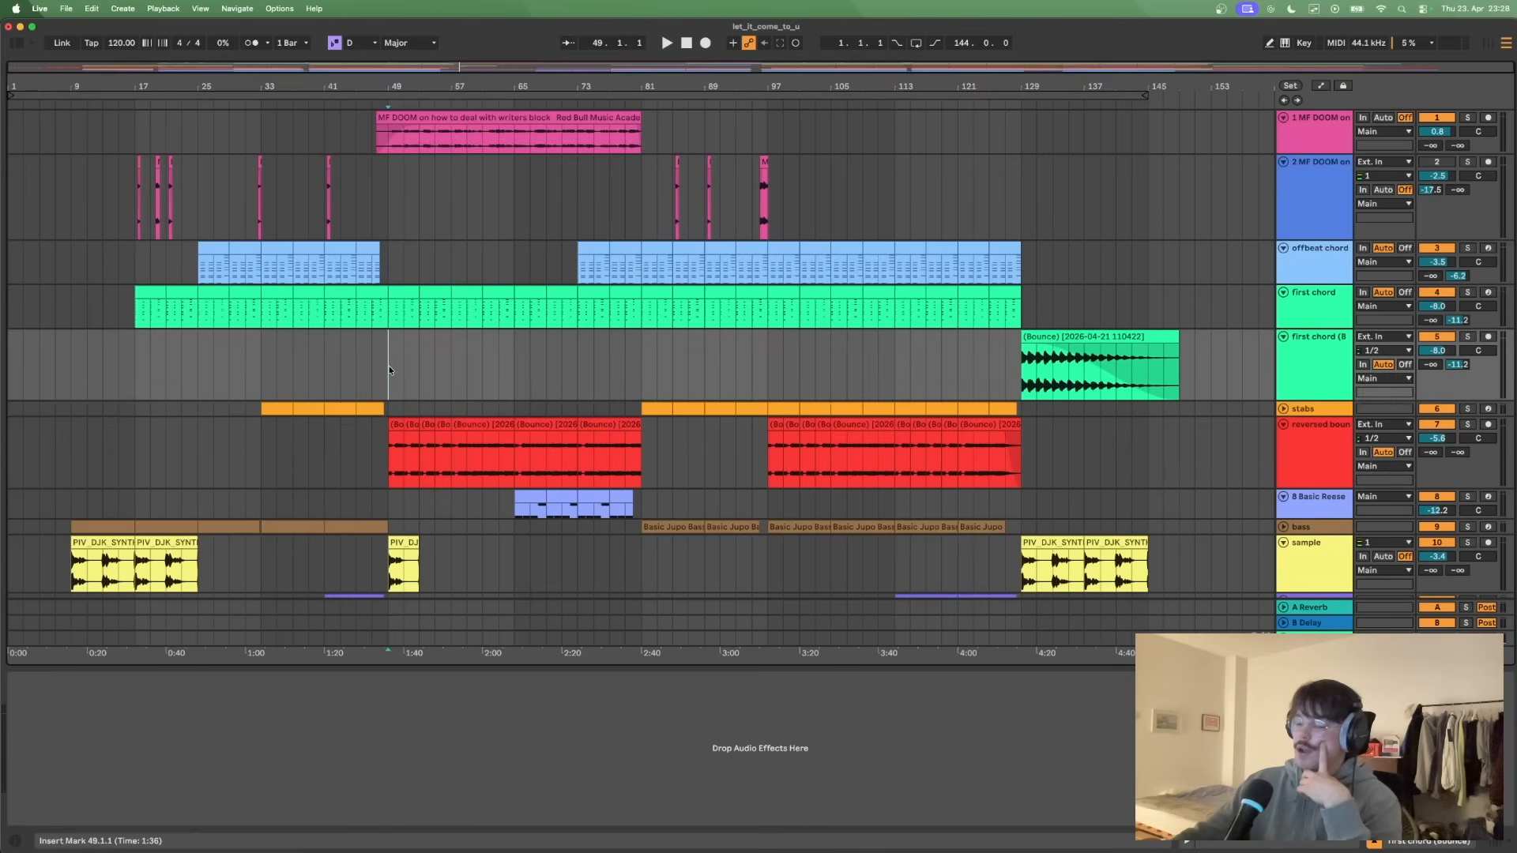
scroll(389, 369, down, 2)
scroll(390, 369, down, 2)
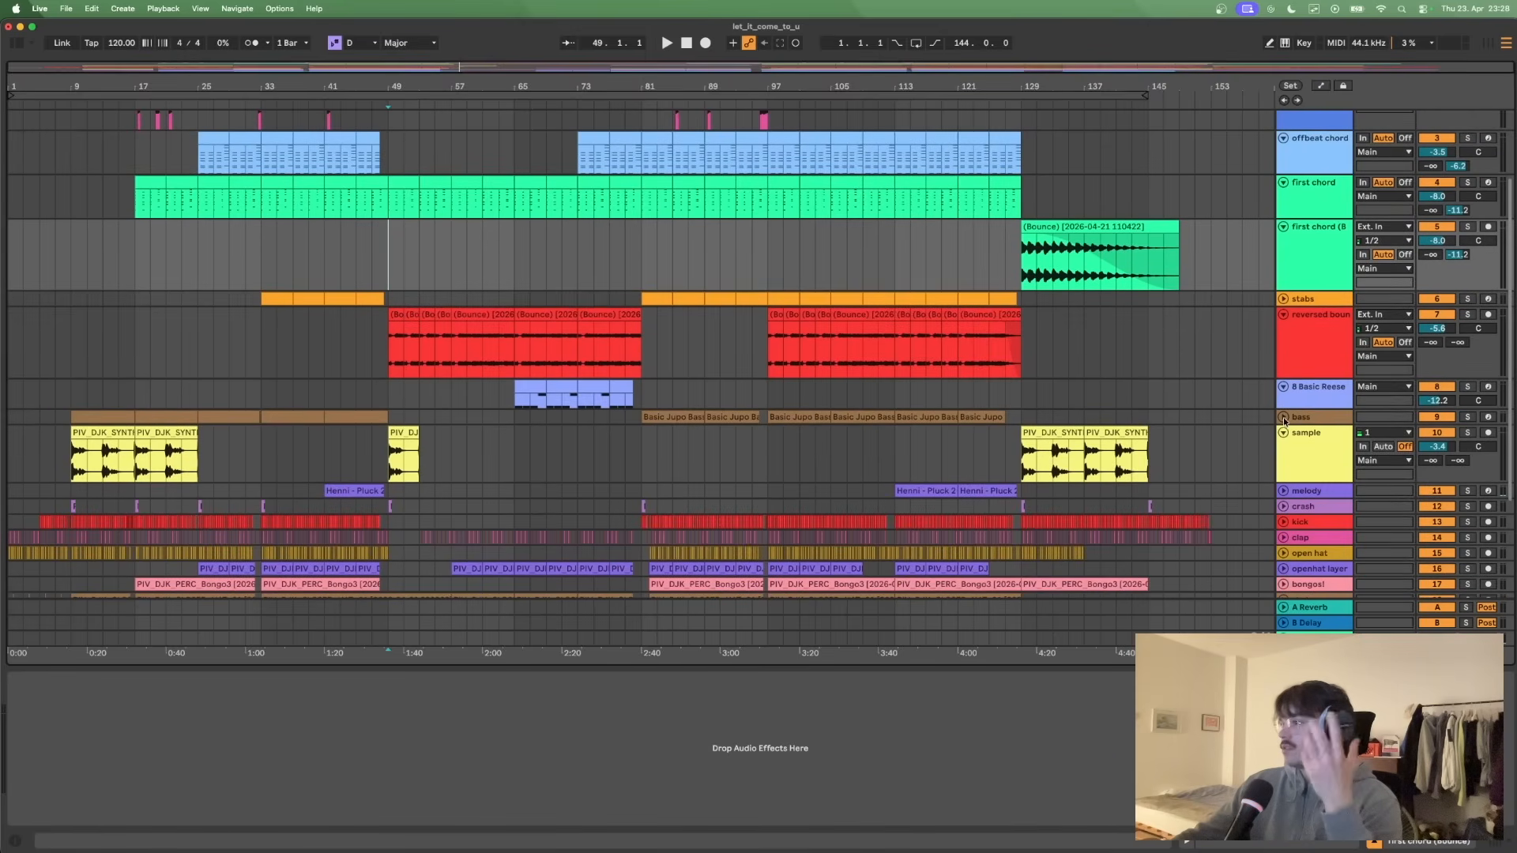
click(1283, 417)
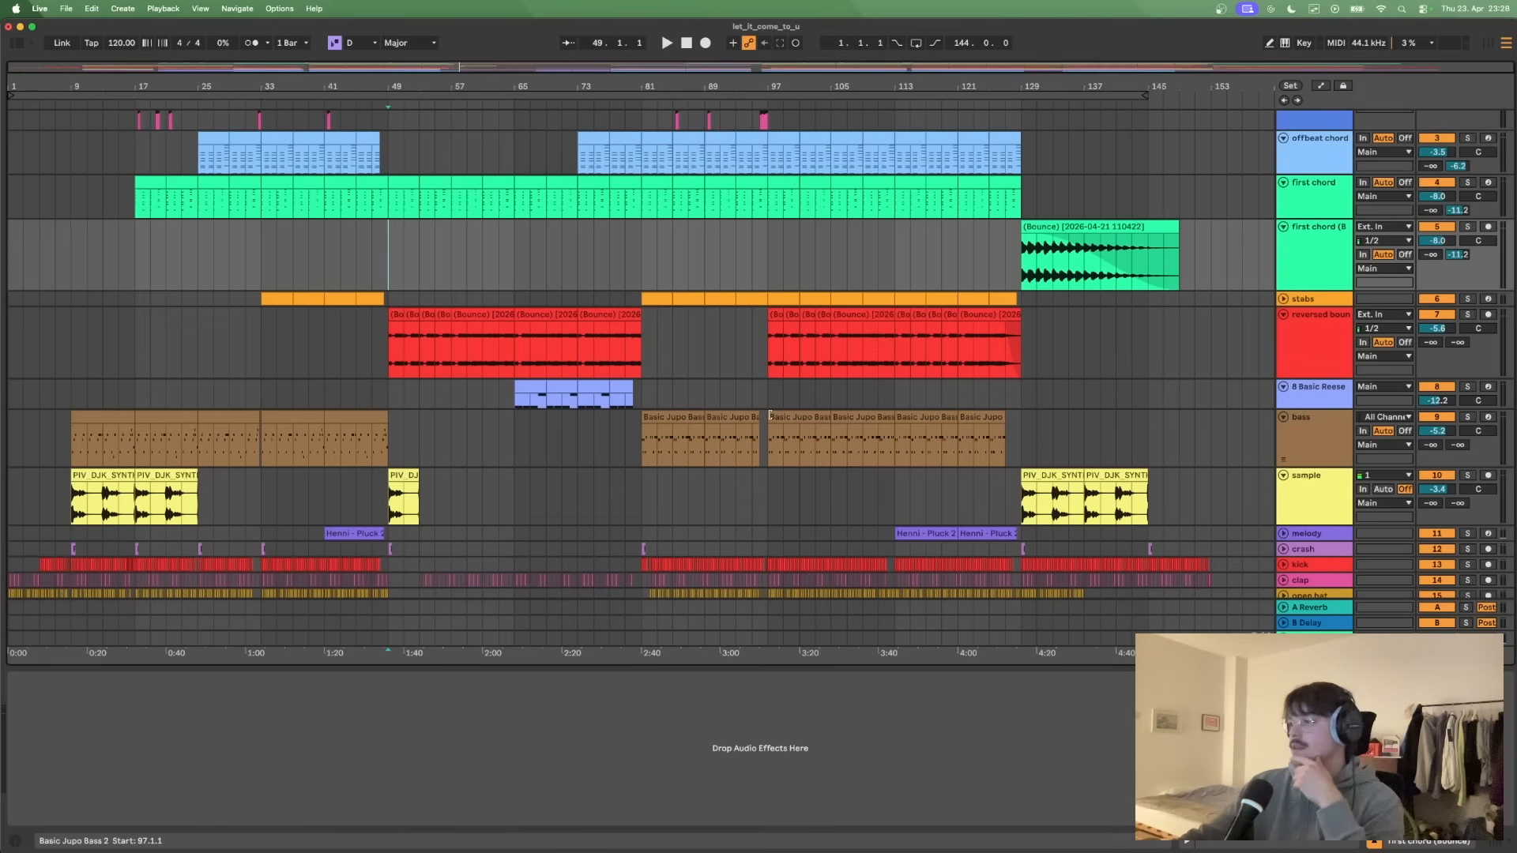
- Select the reversed bounce clip spanning bars 57 to 65 and unfold the bongos track
click(498, 316)
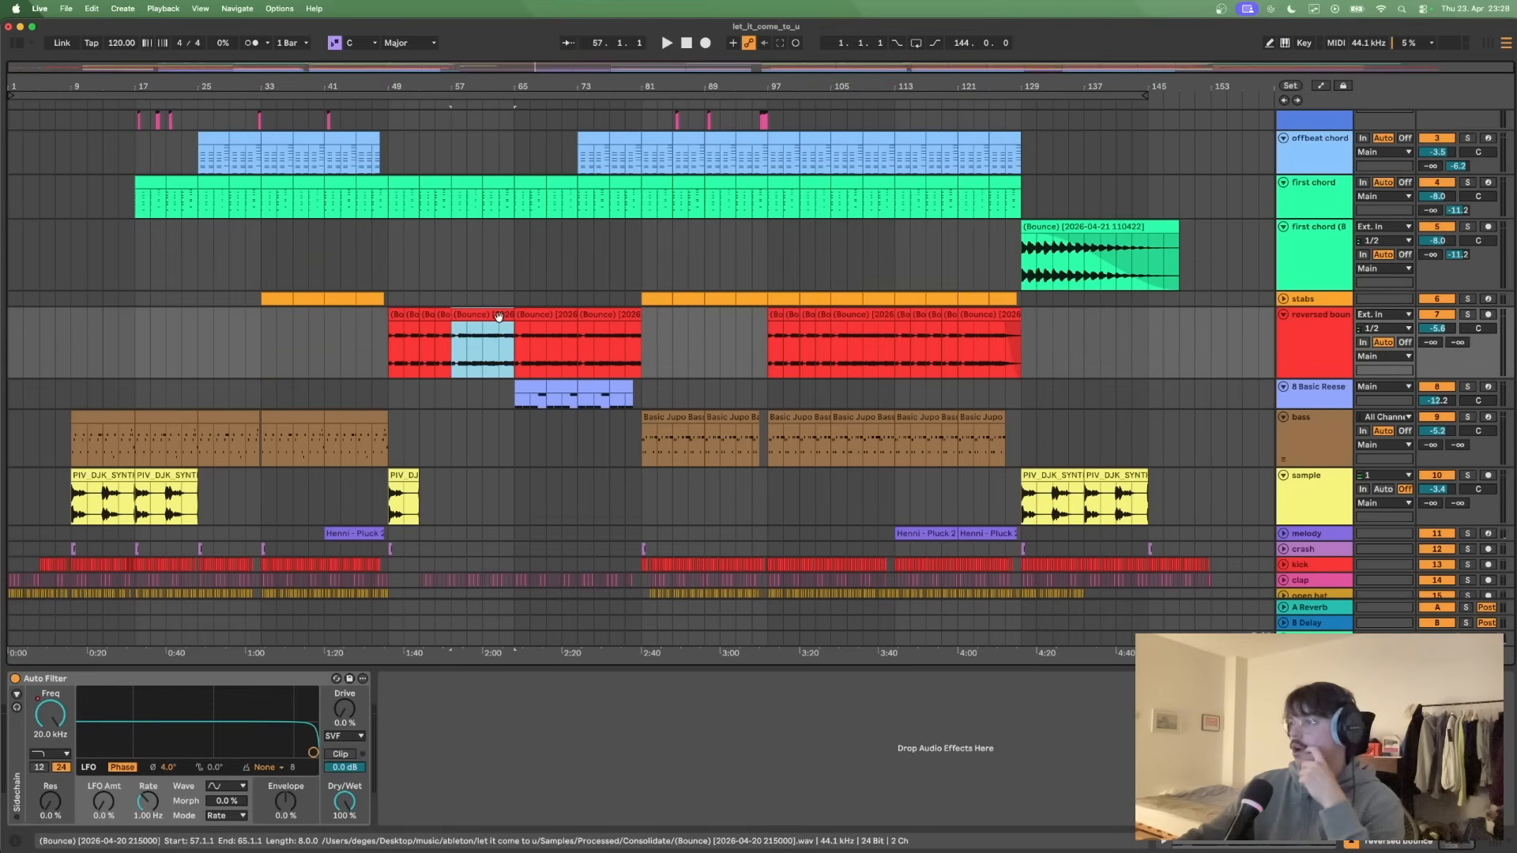
scroll(498, 316, down, 5)
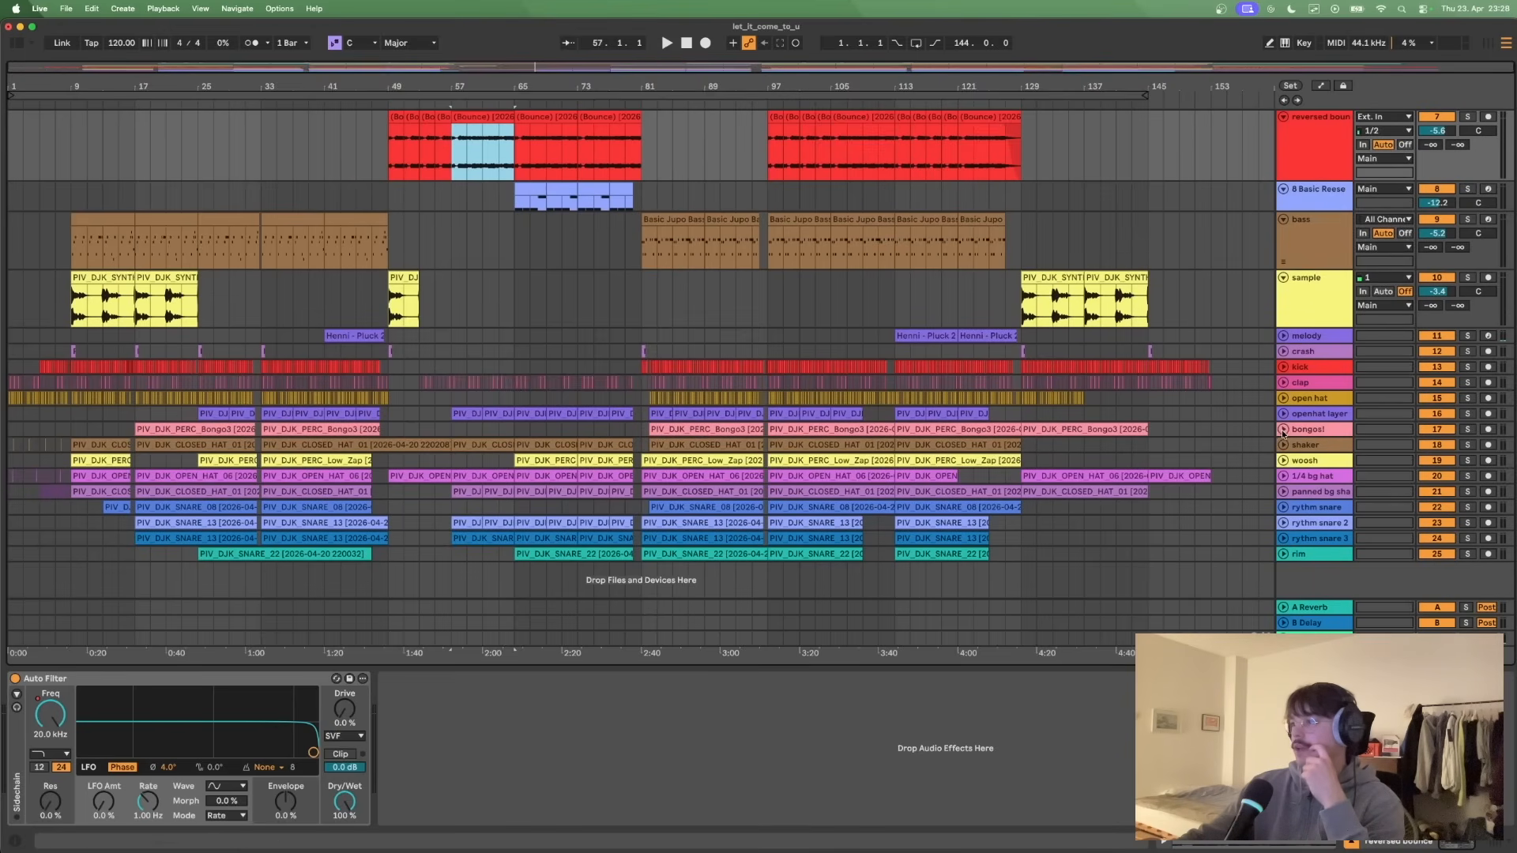
click(678, 427)
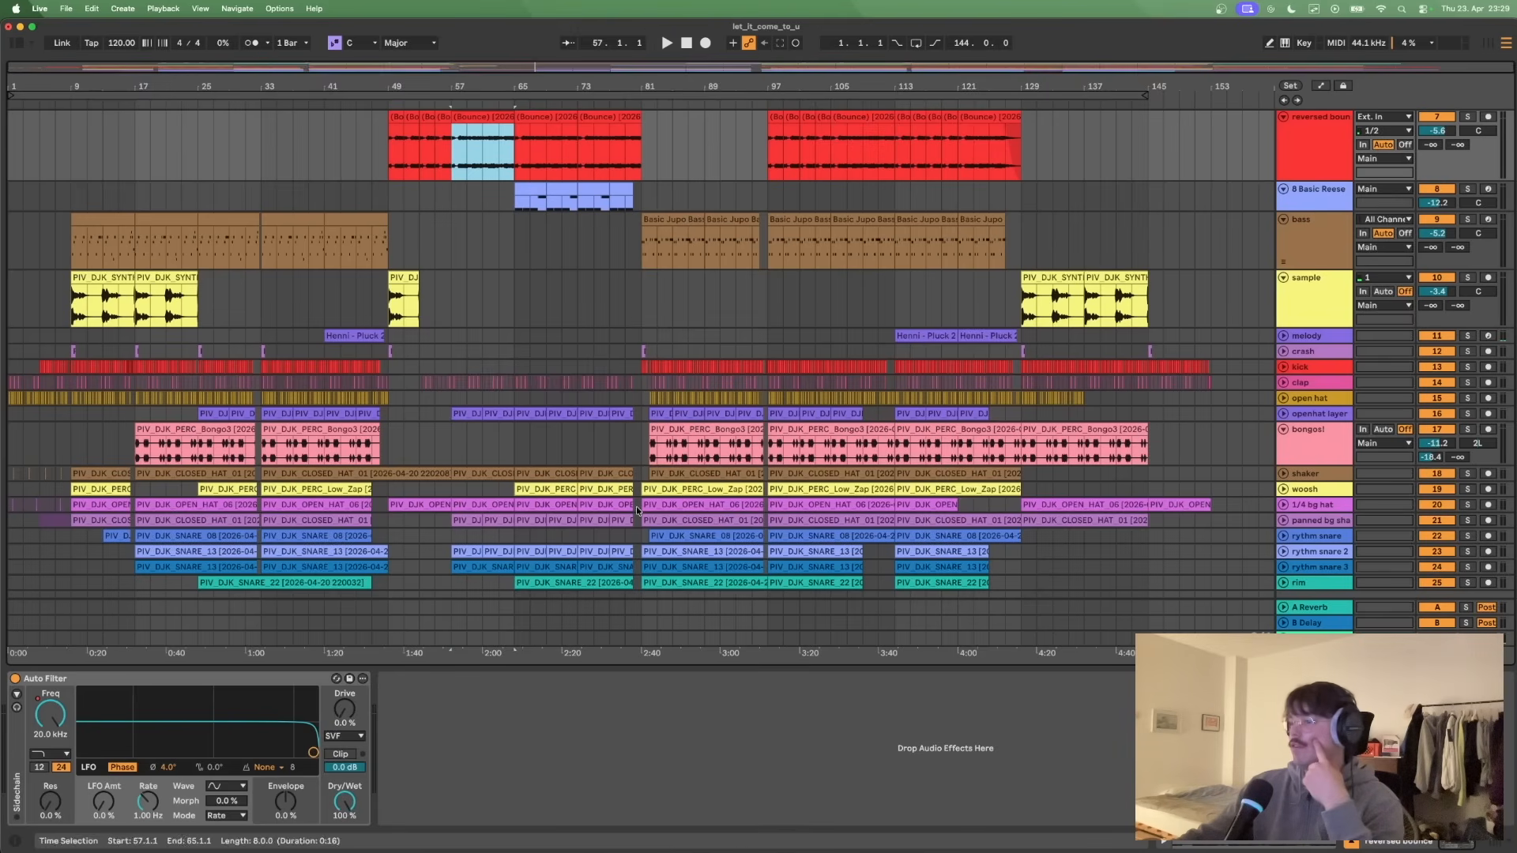
- Return the insert marker to the song start at 1.1.1 and unfold the stabs track
scroll(405, 468, up, 10)
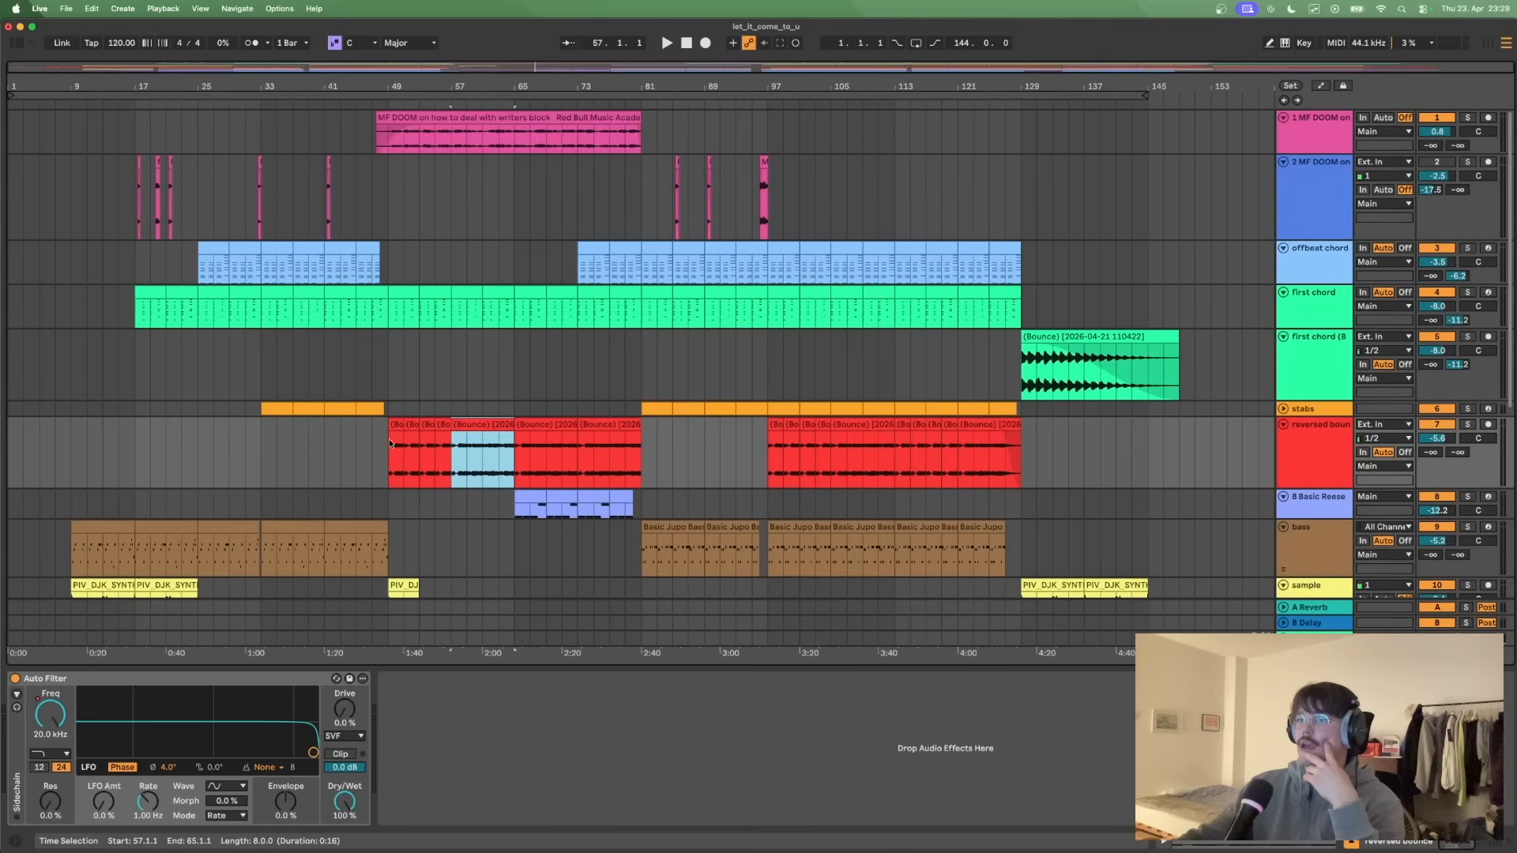
click(388, 360)
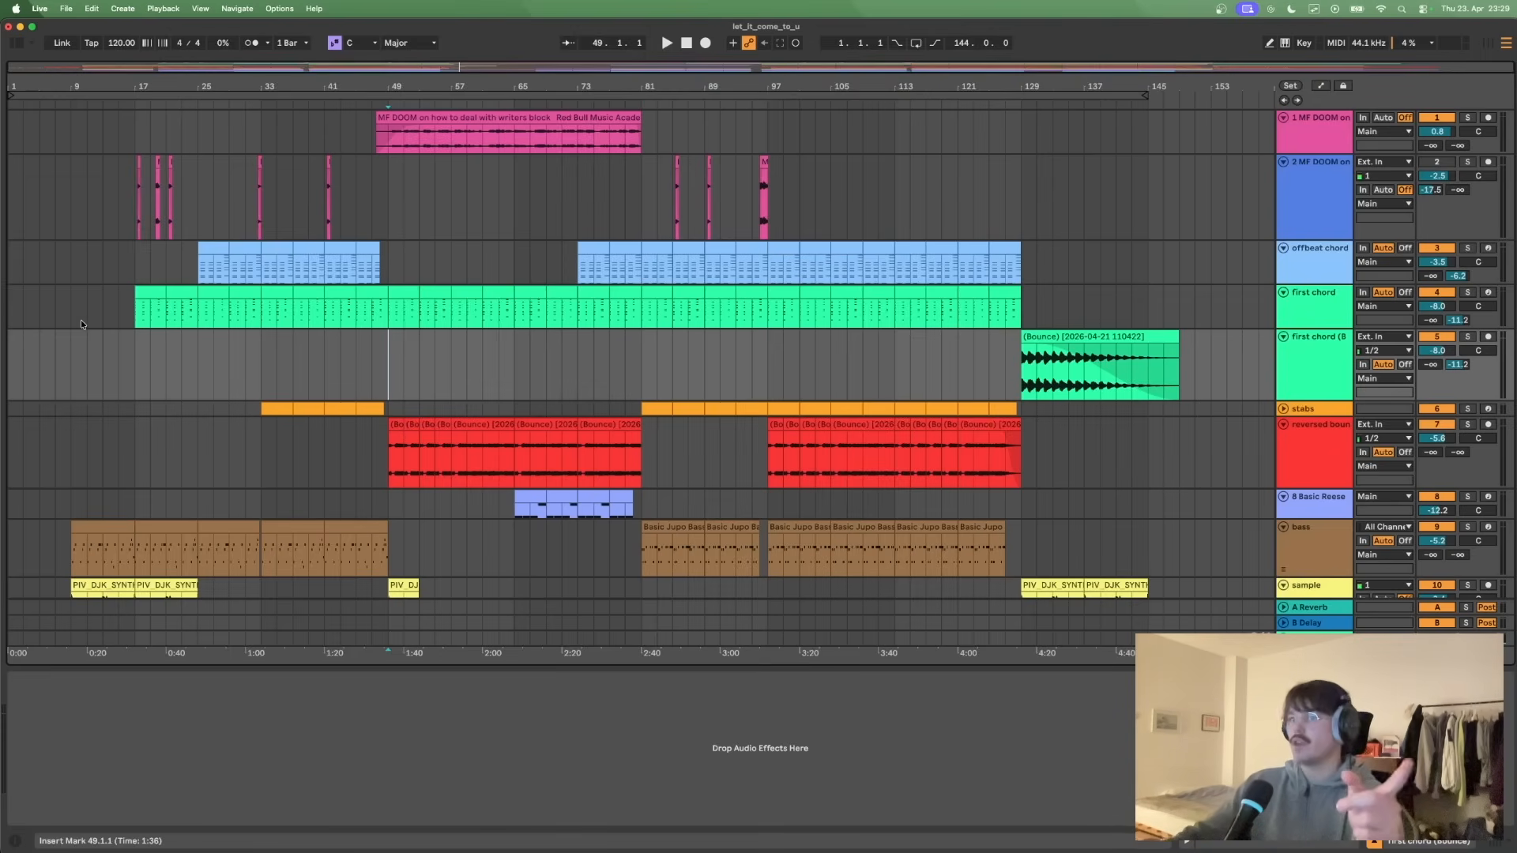
click(13, 360)
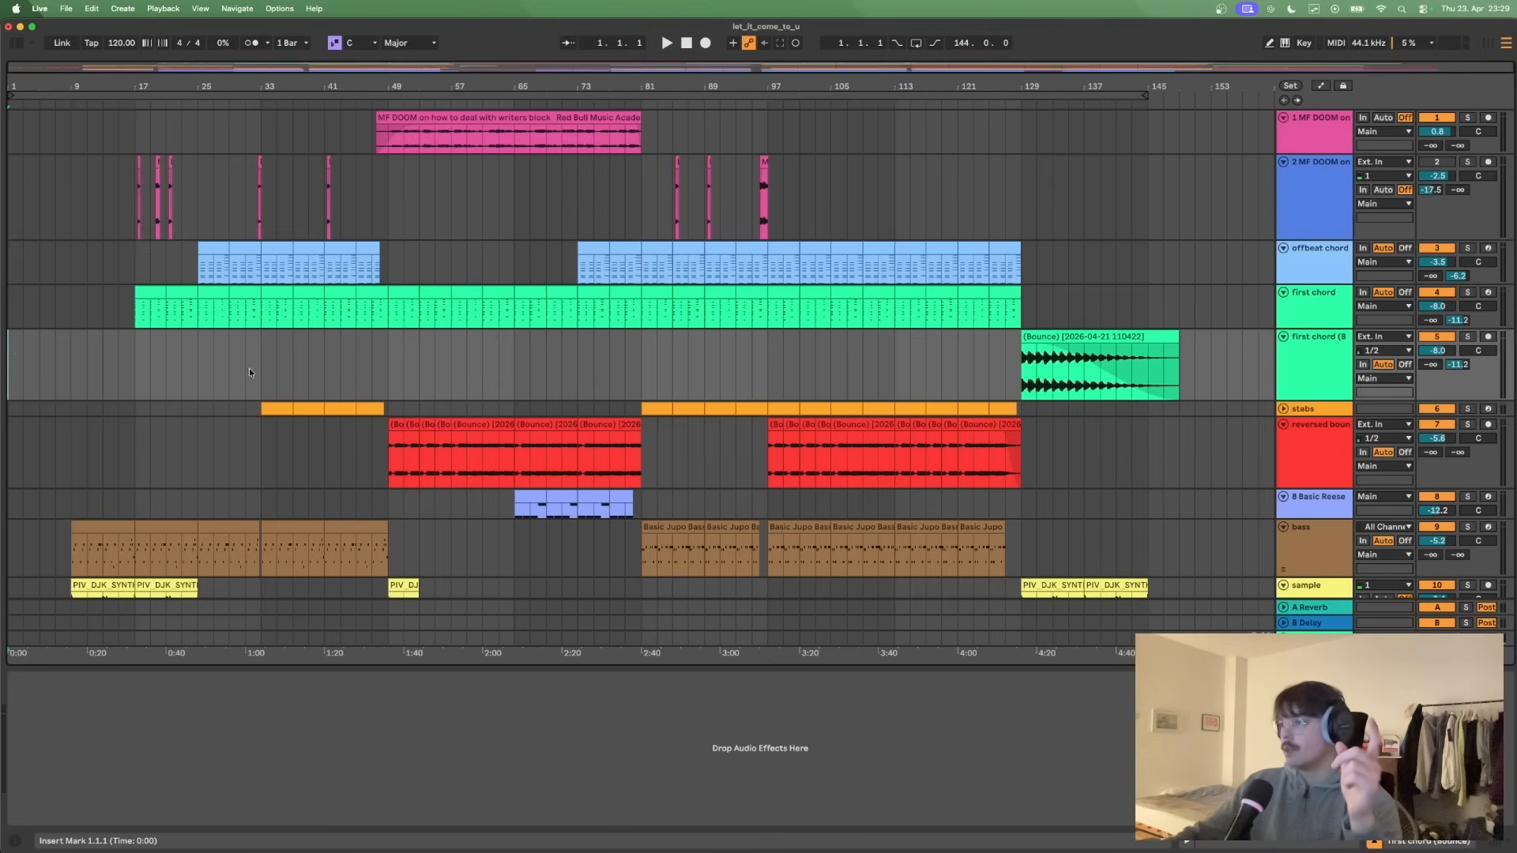
click(1283, 409)
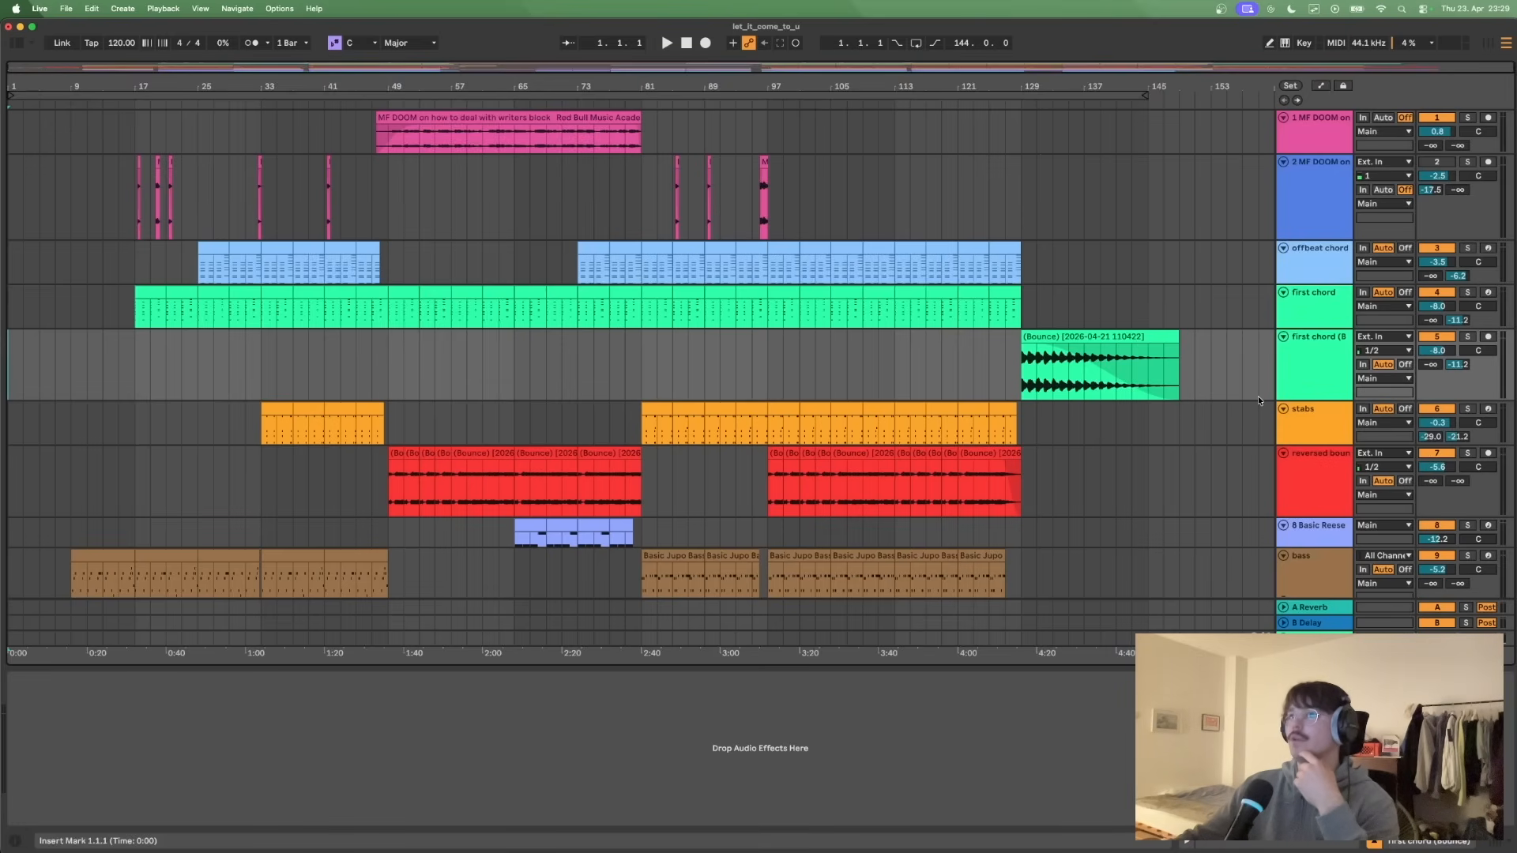
scroll(1258, 396, down, 10)
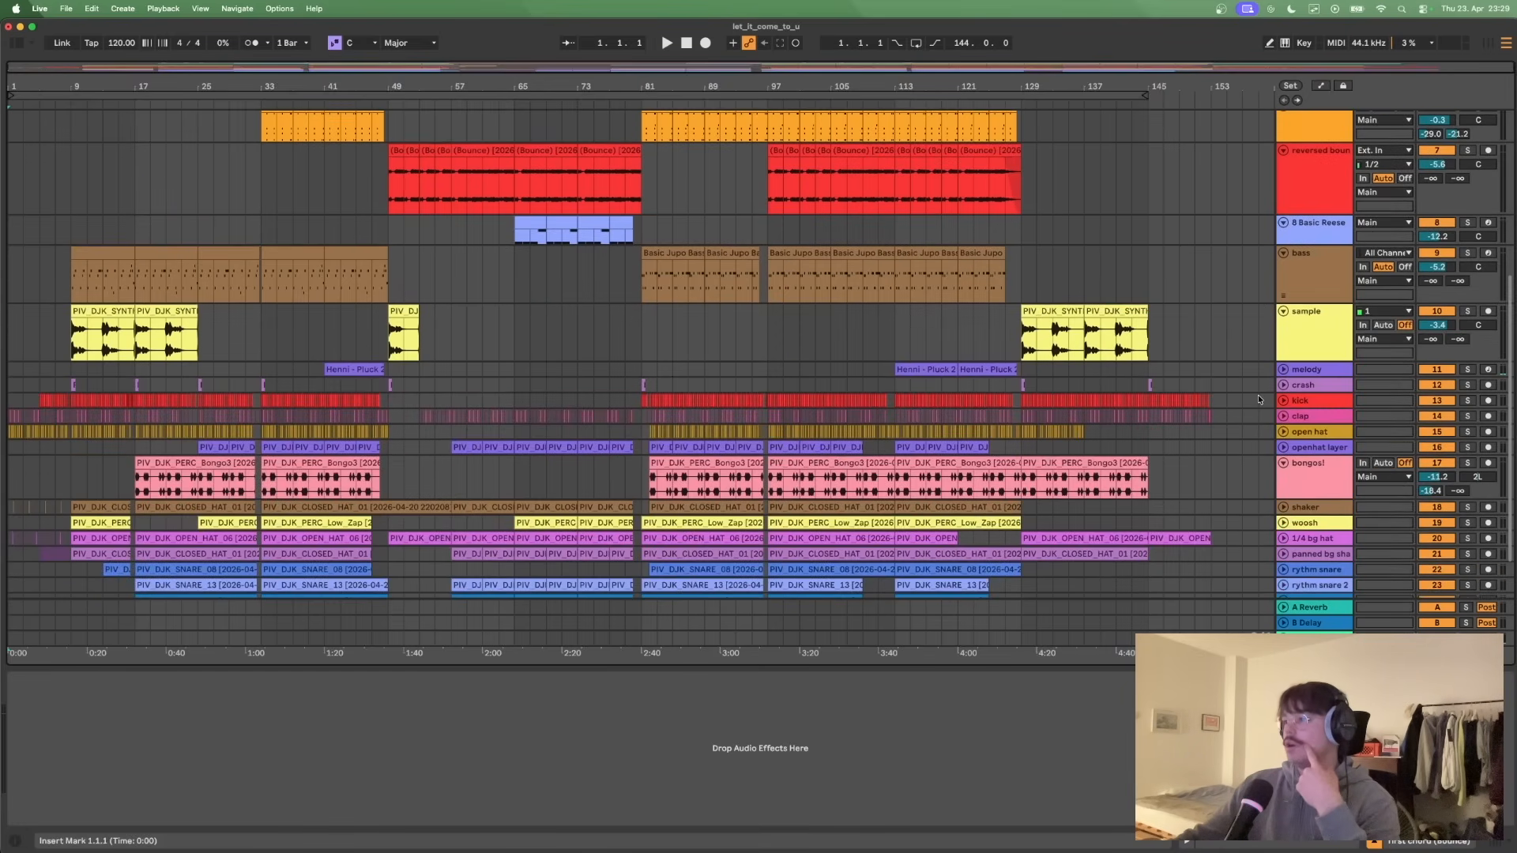
scroll(1260, 396, up, 9)
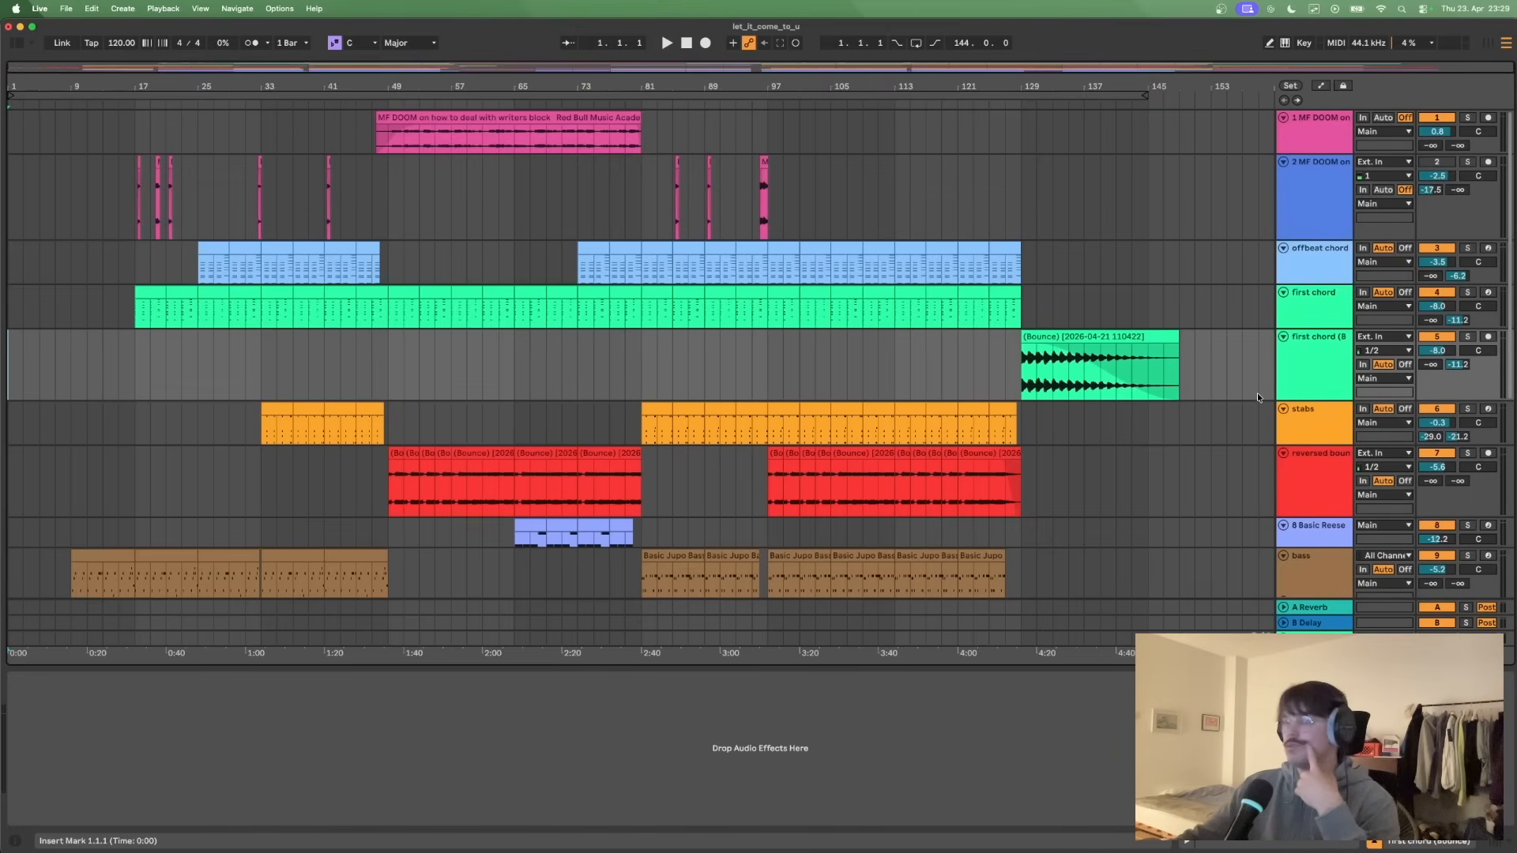